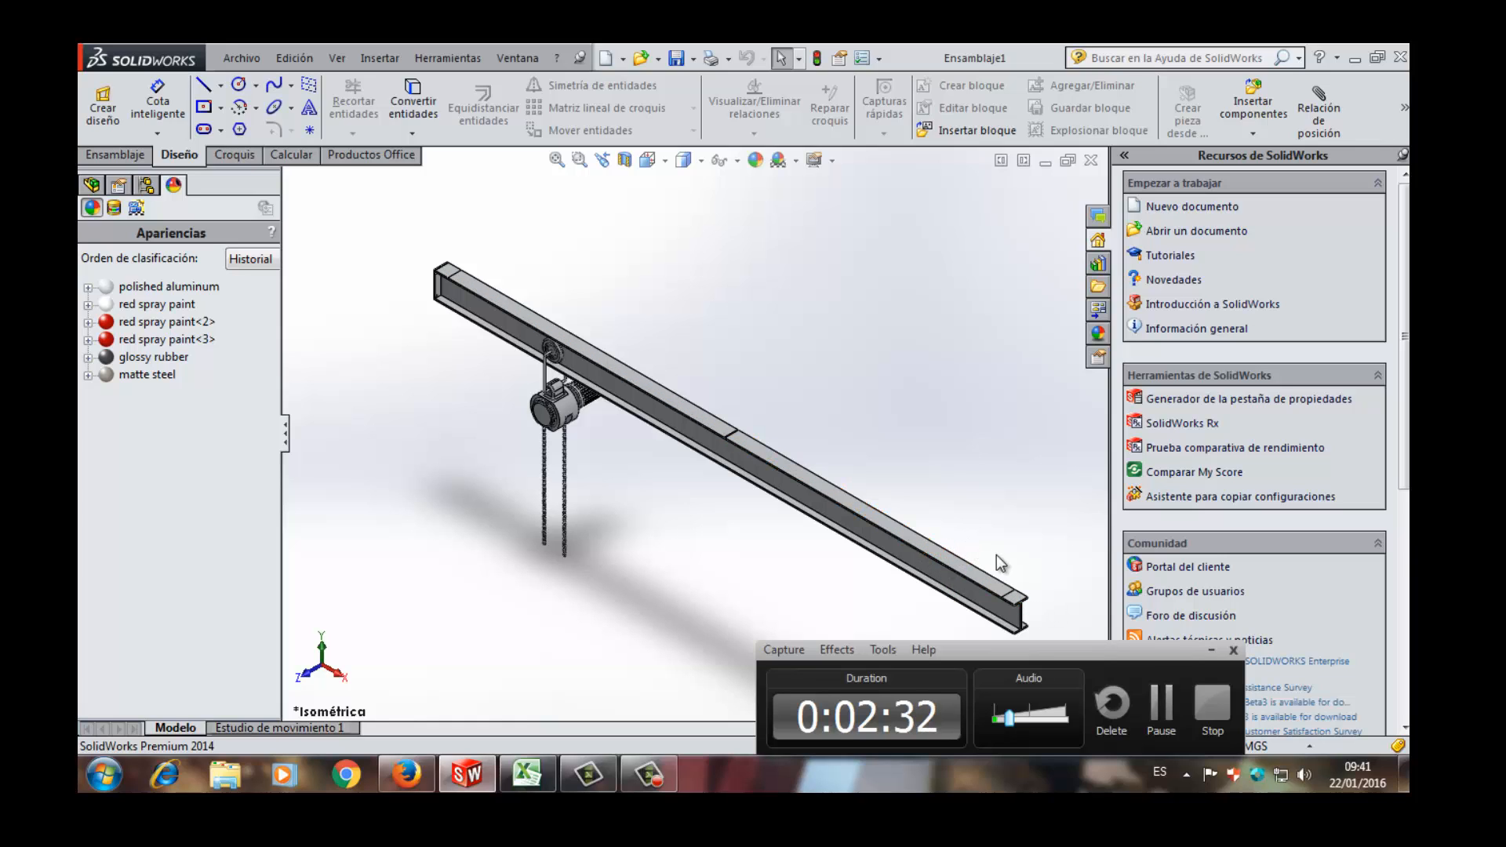
- Inspect the beam and hoist assembly from the beam's end and in the front and back standard views
{"action": "middle_click_drag", "start_coordinate": [996, 553], "coordinate": [883, 484]}
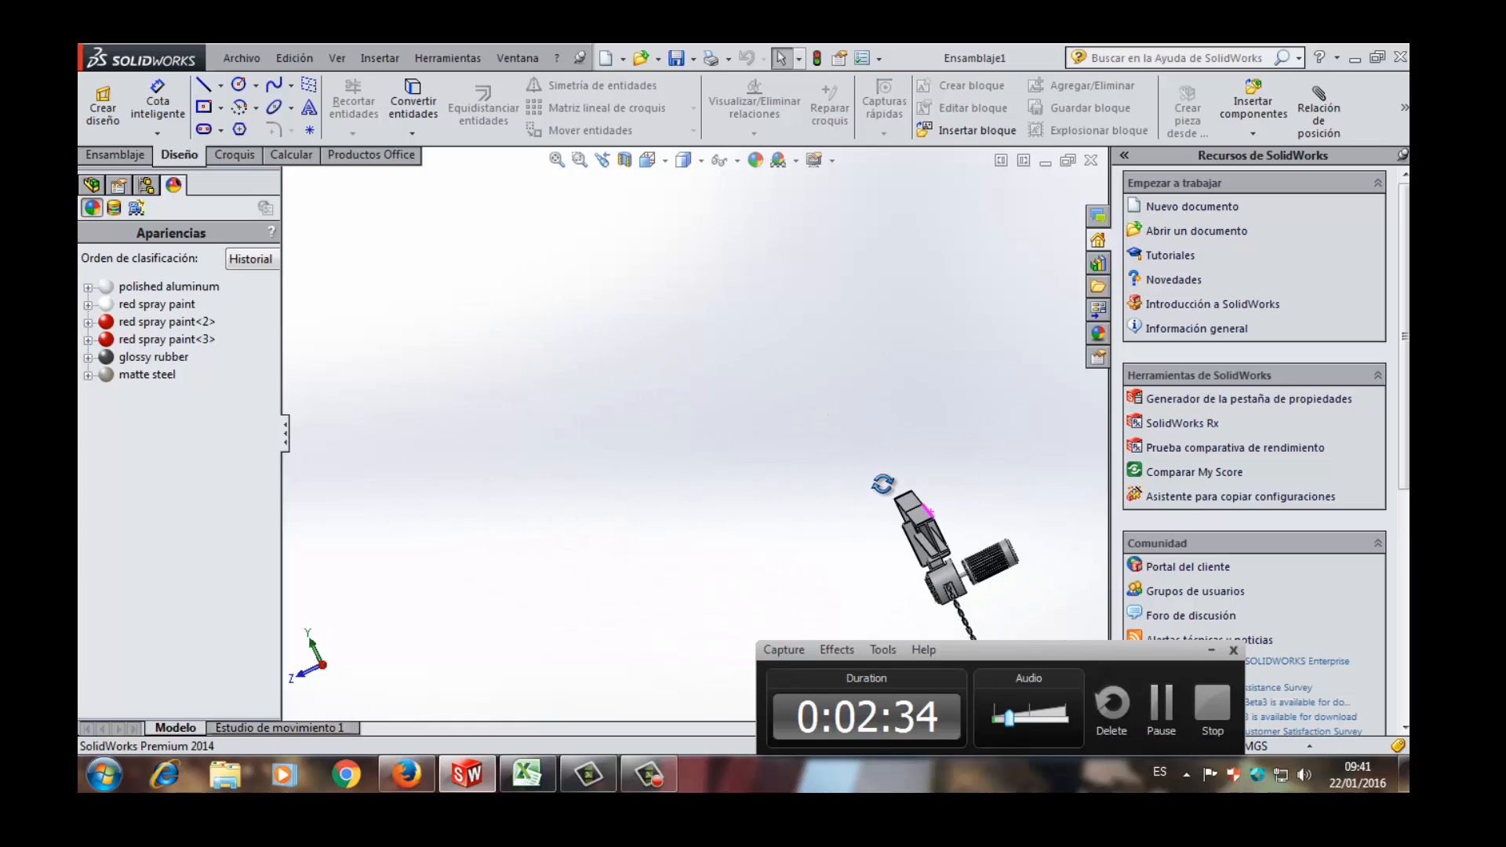
{"action": "scroll", "coordinate": [798, 494], "scroll_direction": "down", "scroll_amount": 5}
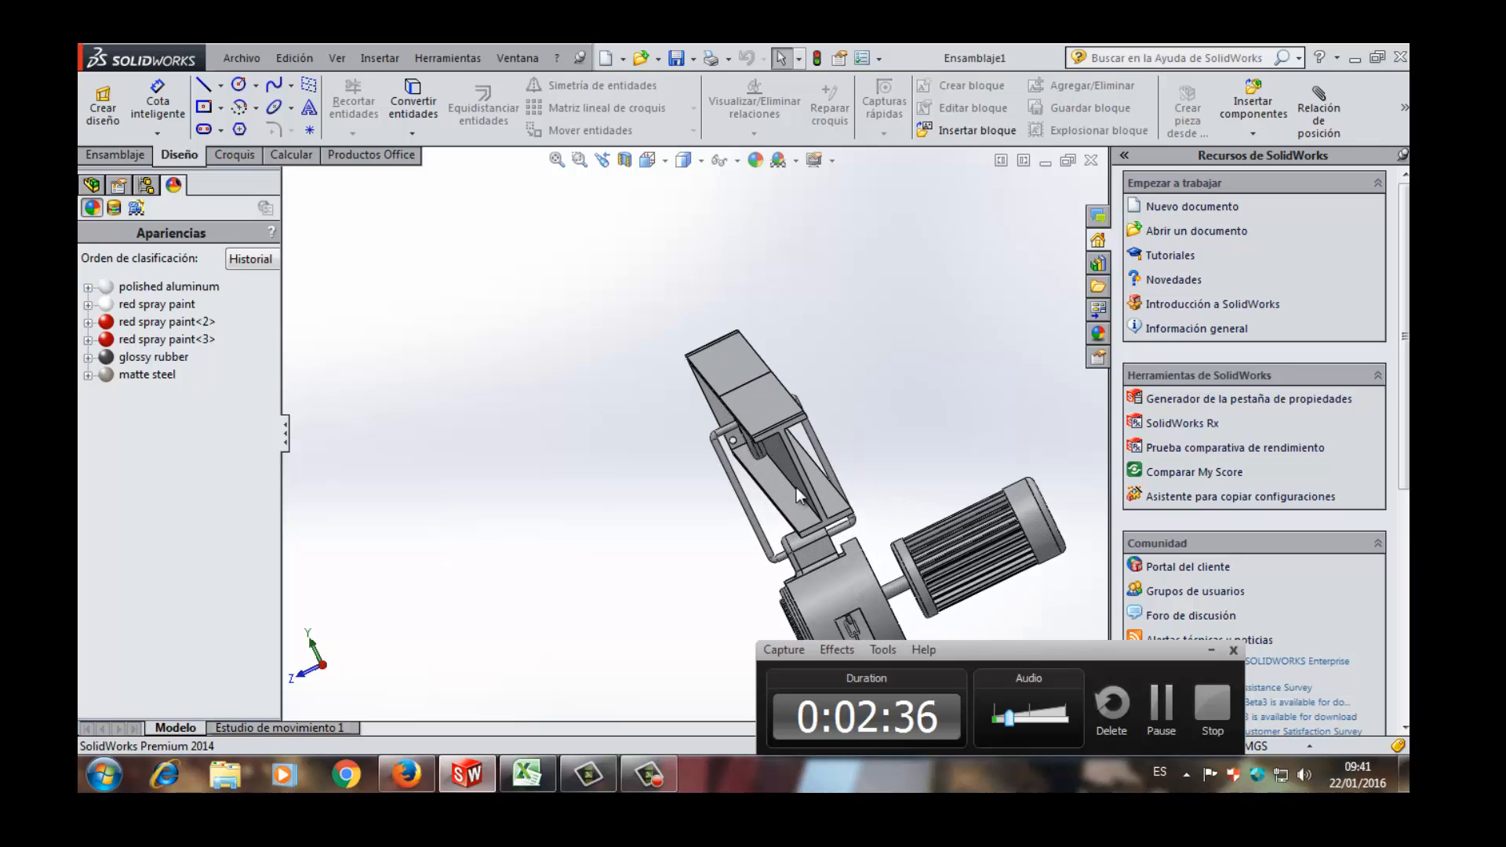
{"action": "scroll", "coordinate": [798, 494], "scroll_direction": "down", "scroll_amount": 3}
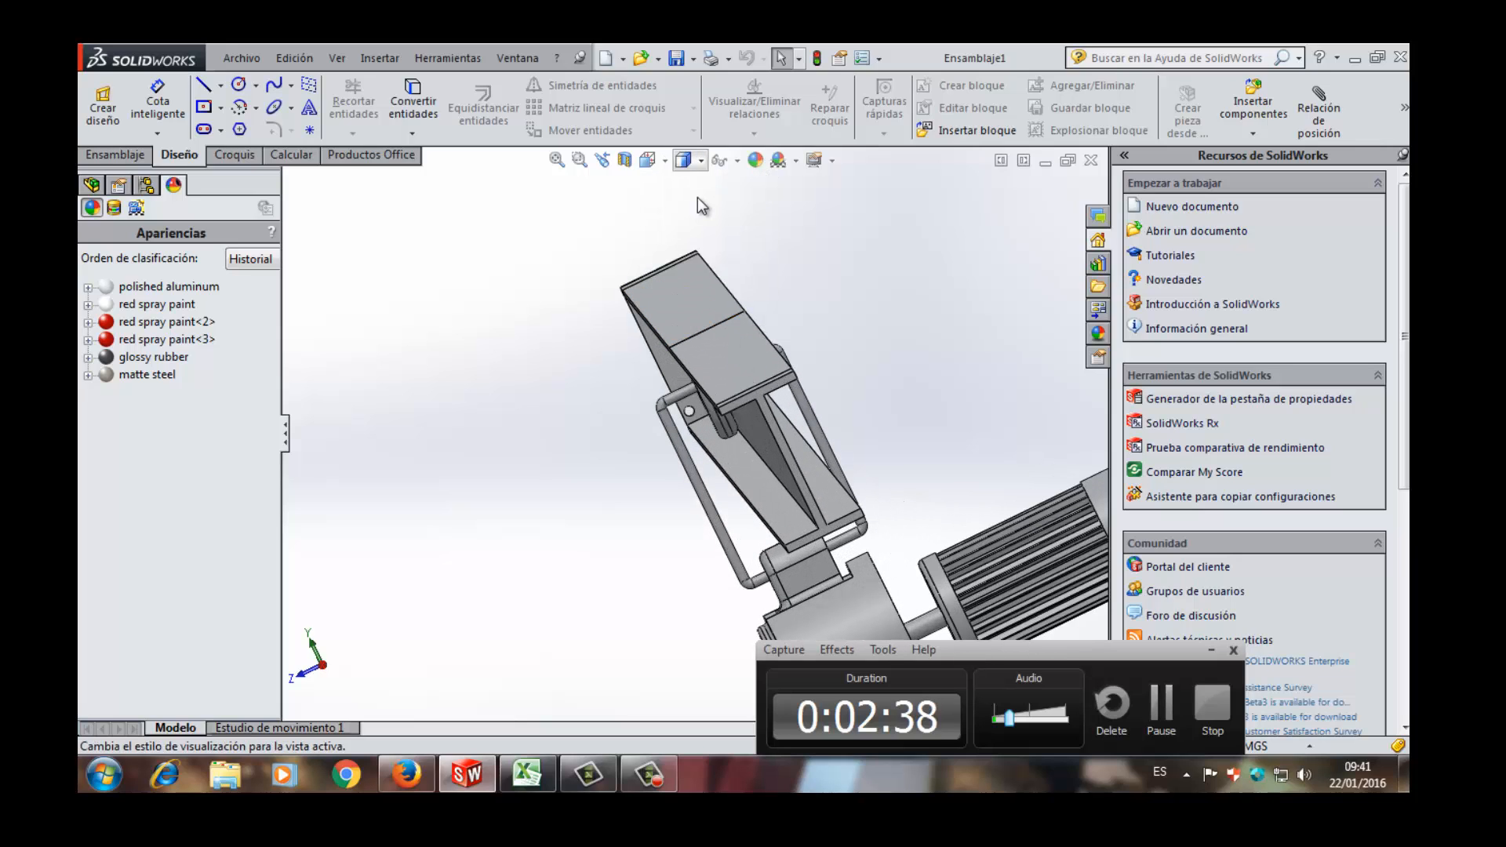
{"action": "mouse_move", "coordinate": [683, 160]}
{"action": "left_click", "coordinate": [671, 228]}
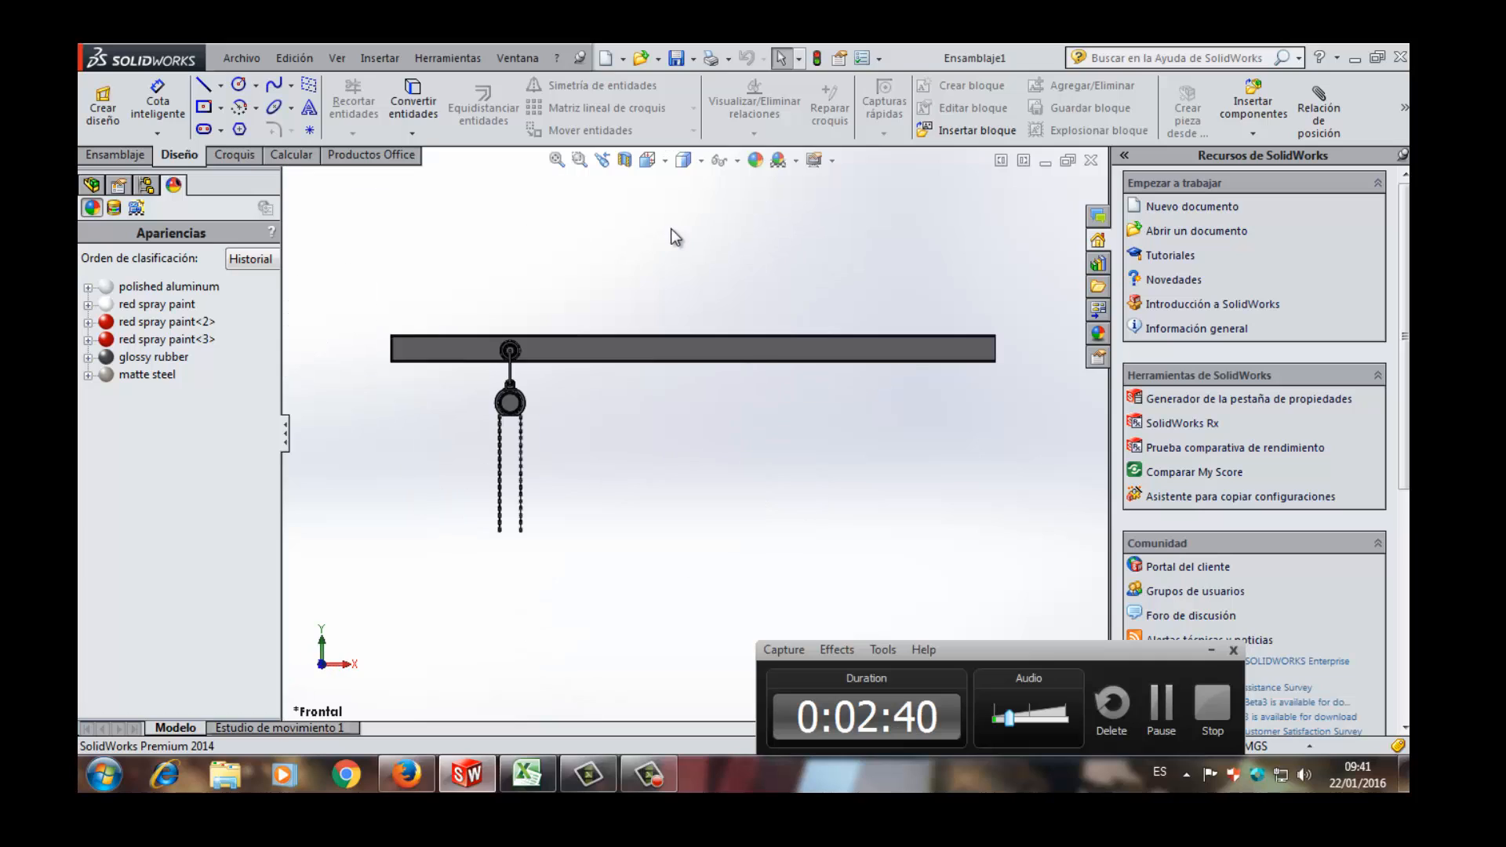
{"action": "mouse_move", "coordinate": [658, 166]}
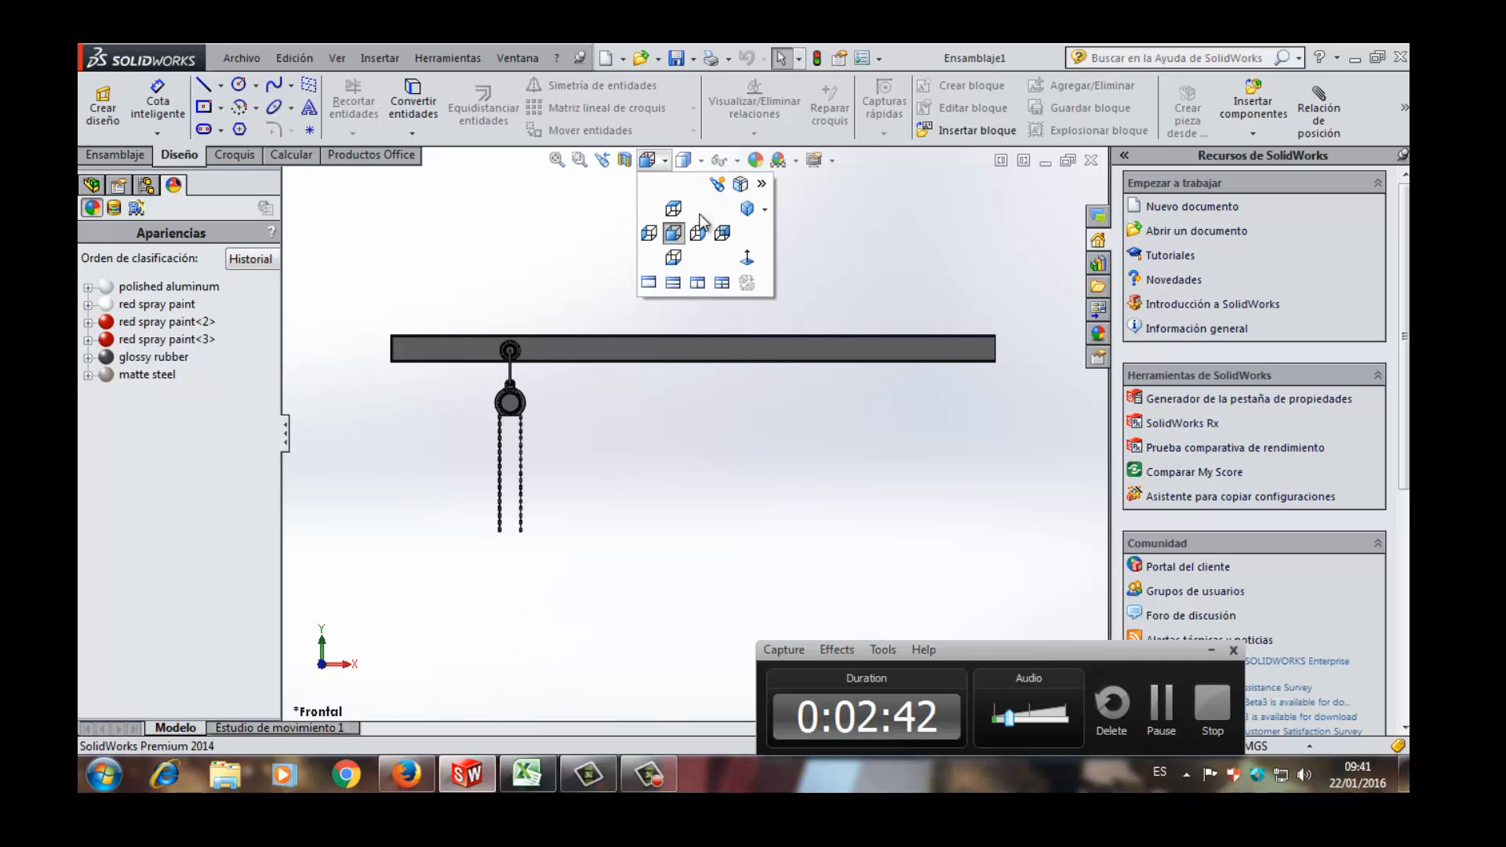
{"action": "left_click", "coordinate": [722, 234]}
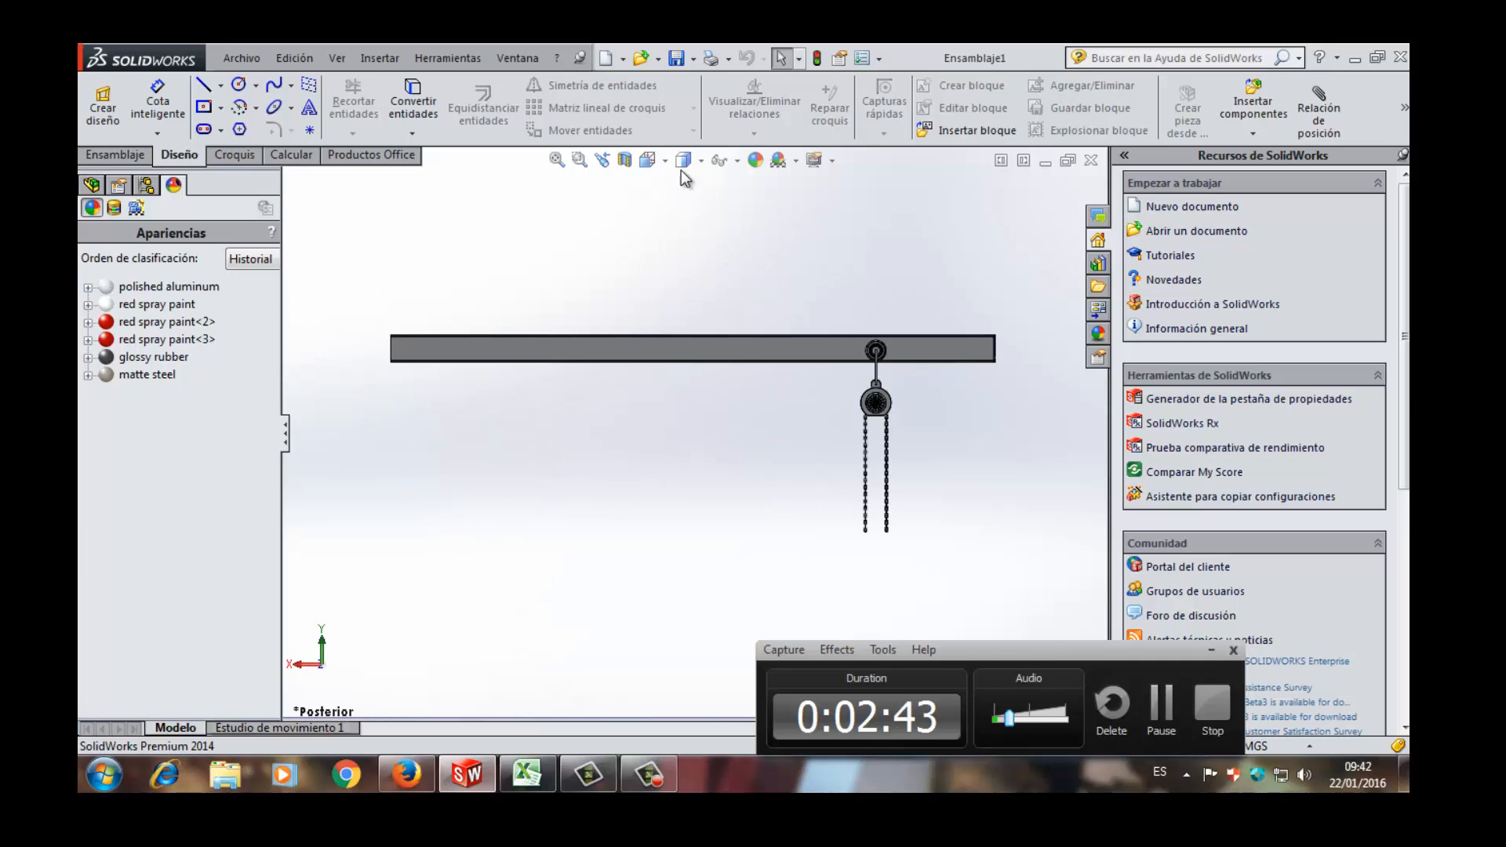
- Examine in the right standard view how the two trolley wheels sit on either side of the I-beam's web
{"action": "mouse_move", "coordinate": [683, 160]}
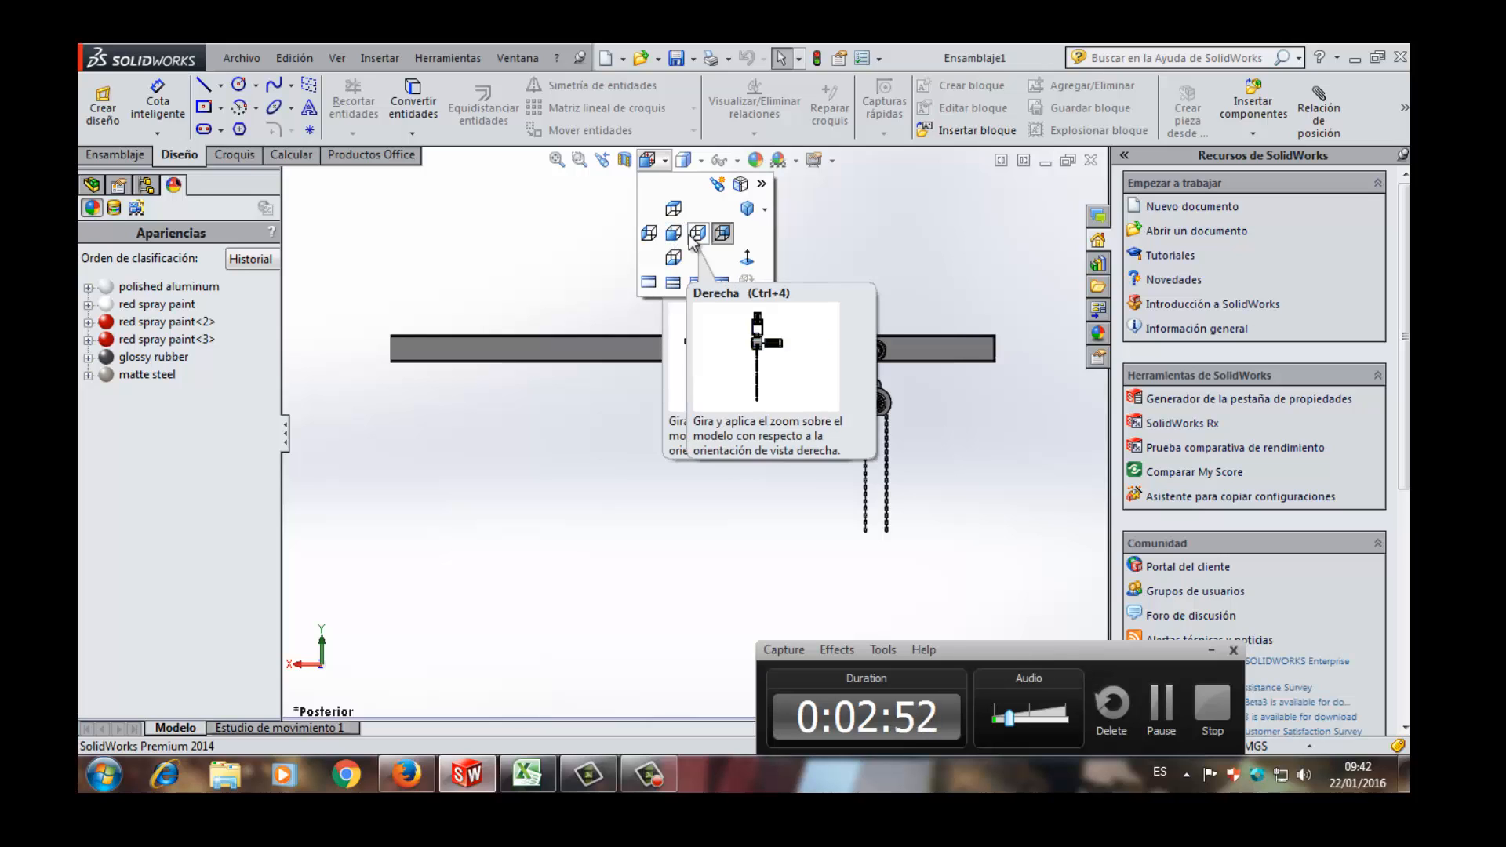
{"action": "left_click", "coordinate": [697, 233]}
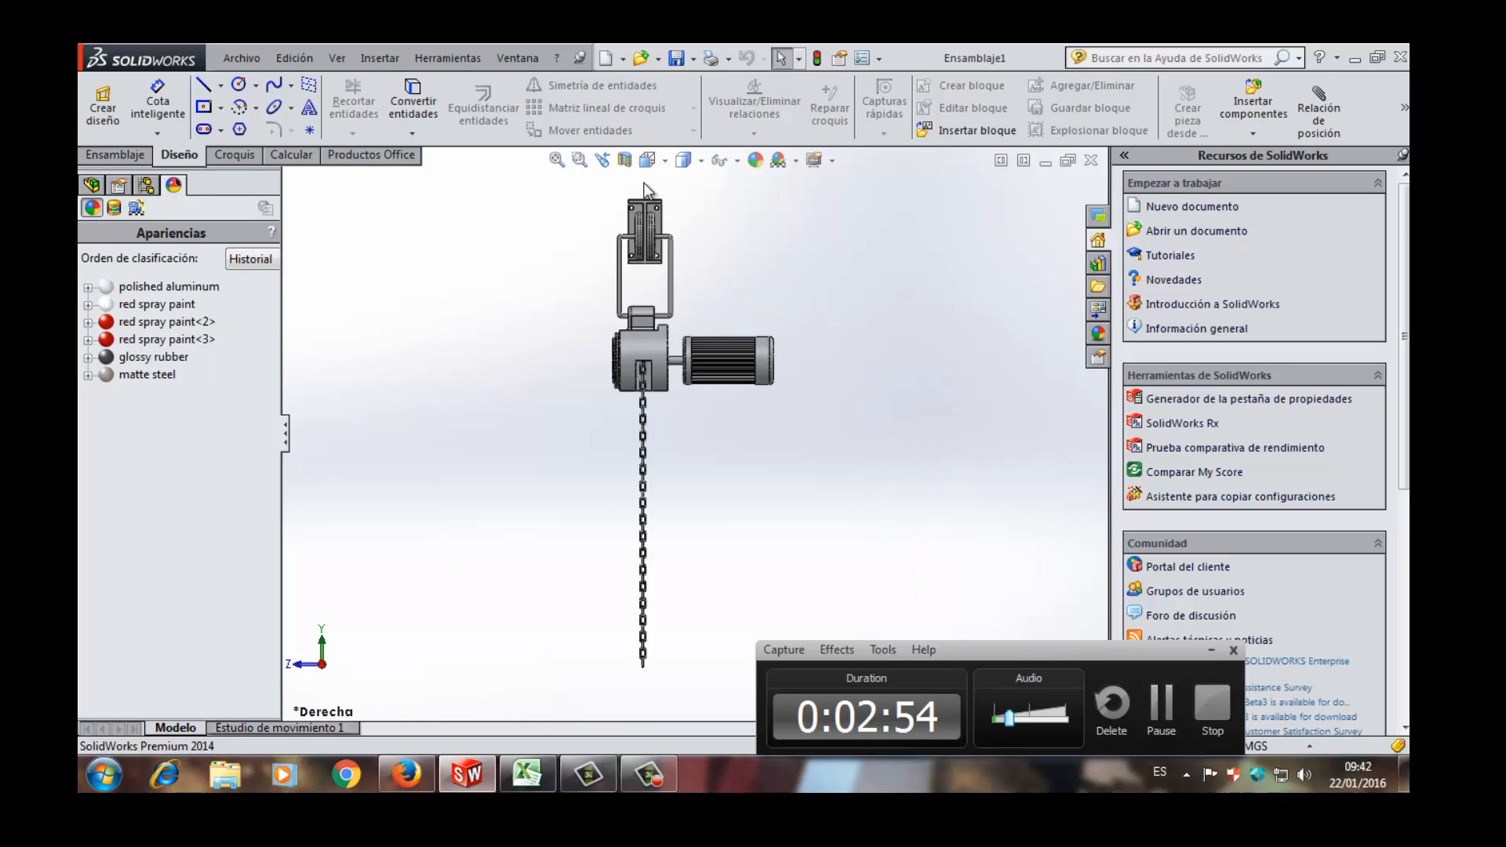
{"action": "scroll", "coordinate": [659, 236], "scroll_direction": "down", "scroll_amount": 5}
{"action": "scroll", "coordinate": [667, 334], "scroll_direction": "down", "scroll_amount": 2}
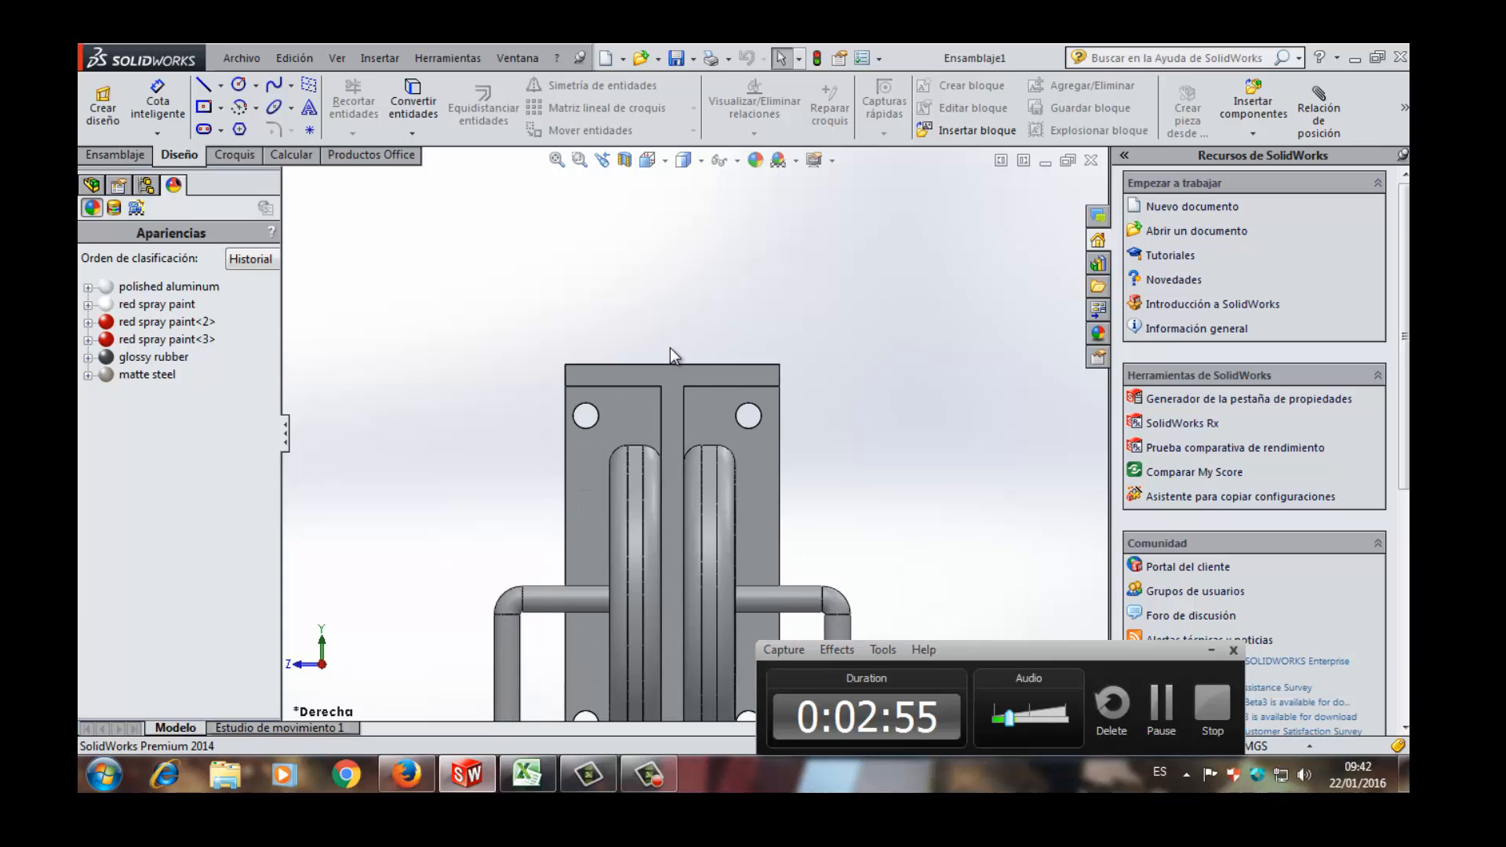
{"action": "scroll", "coordinate": [670, 349], "scroll_direction": "up", "scroll_amount": 3}
{"action": "scroll", "coordinate": [681, 431], "scroll_direction": "down", "scroll_amount": 4}
{"action": "scroll", "coordinate": [682, 443], "scroll_direction": "down", "scroll_amount": 2}
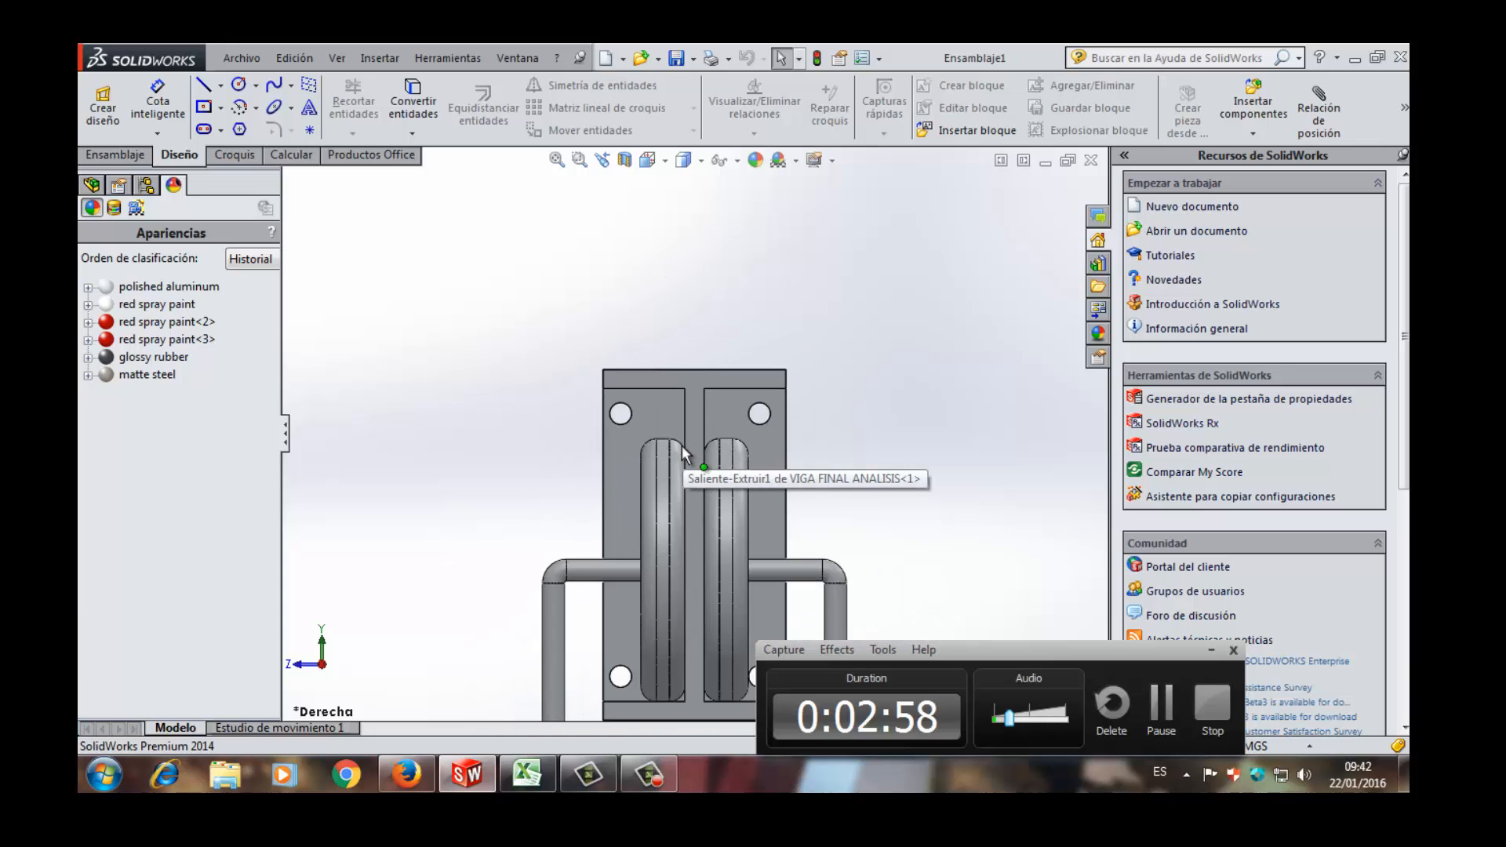
{"action": "scroll", "coordinate": [686, 451], "scroll_direction": "up", "scroll_amount": 3}
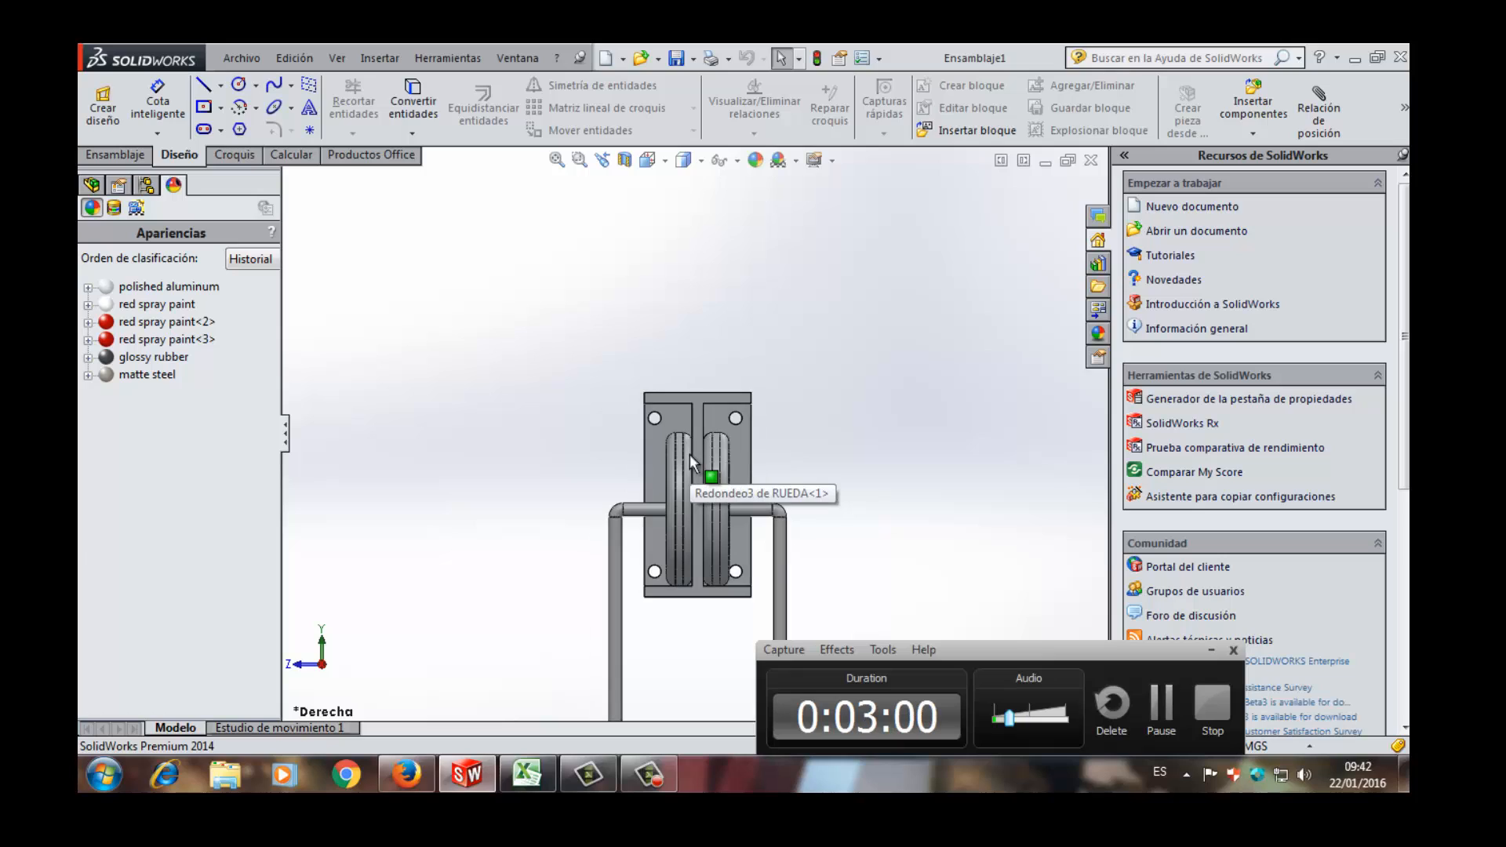
{"action": "scroll", "coordinate": [705, 484], "scroll_direction": "down", "scroll_amount": 3}
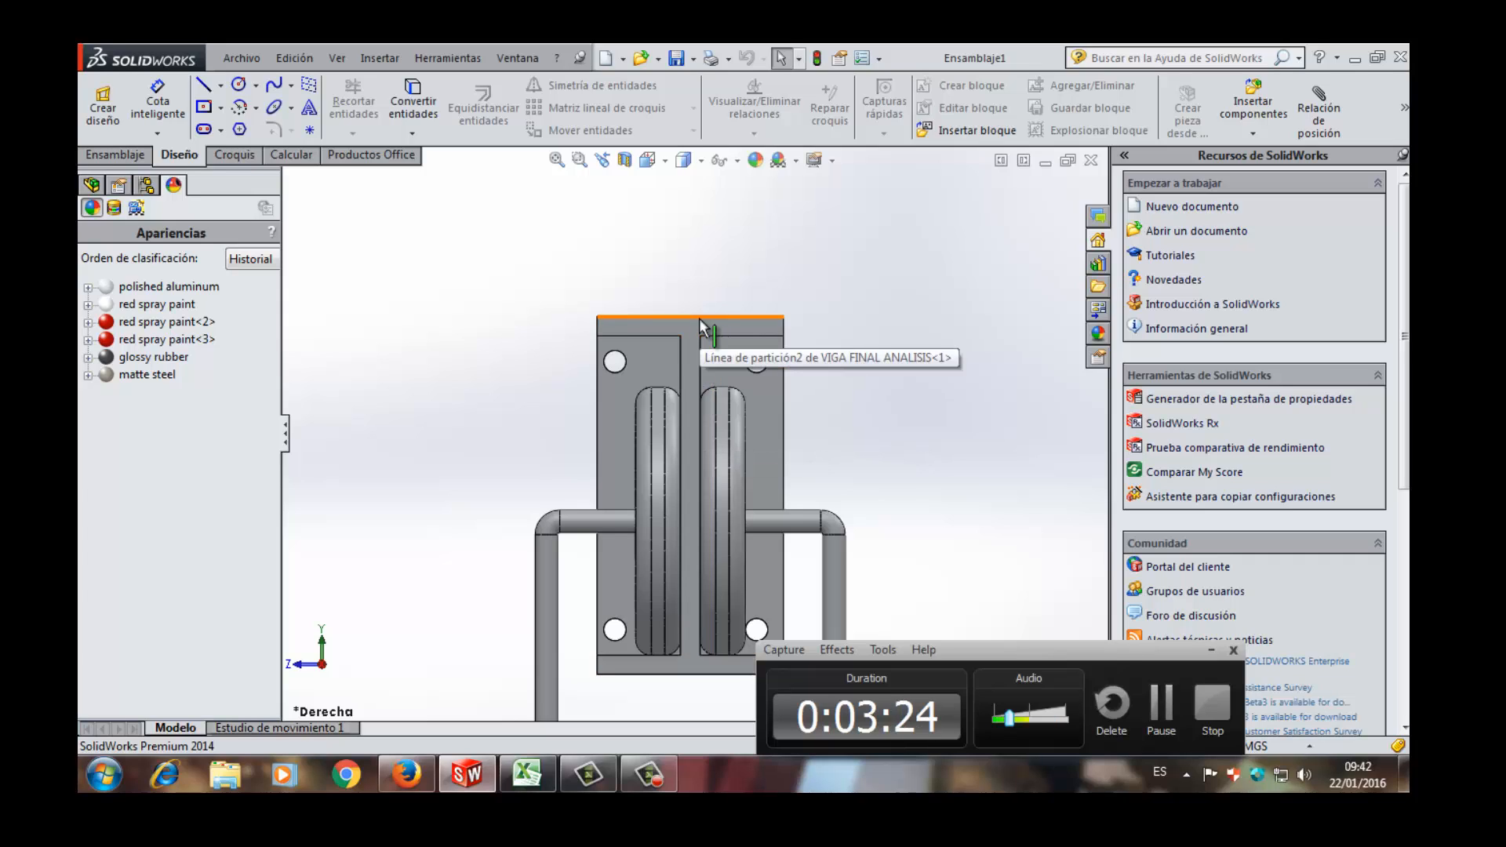
{"action": "scroll", "coordinate": [700, 323], "scroll_direction": "up", "scroll_amount": 6}
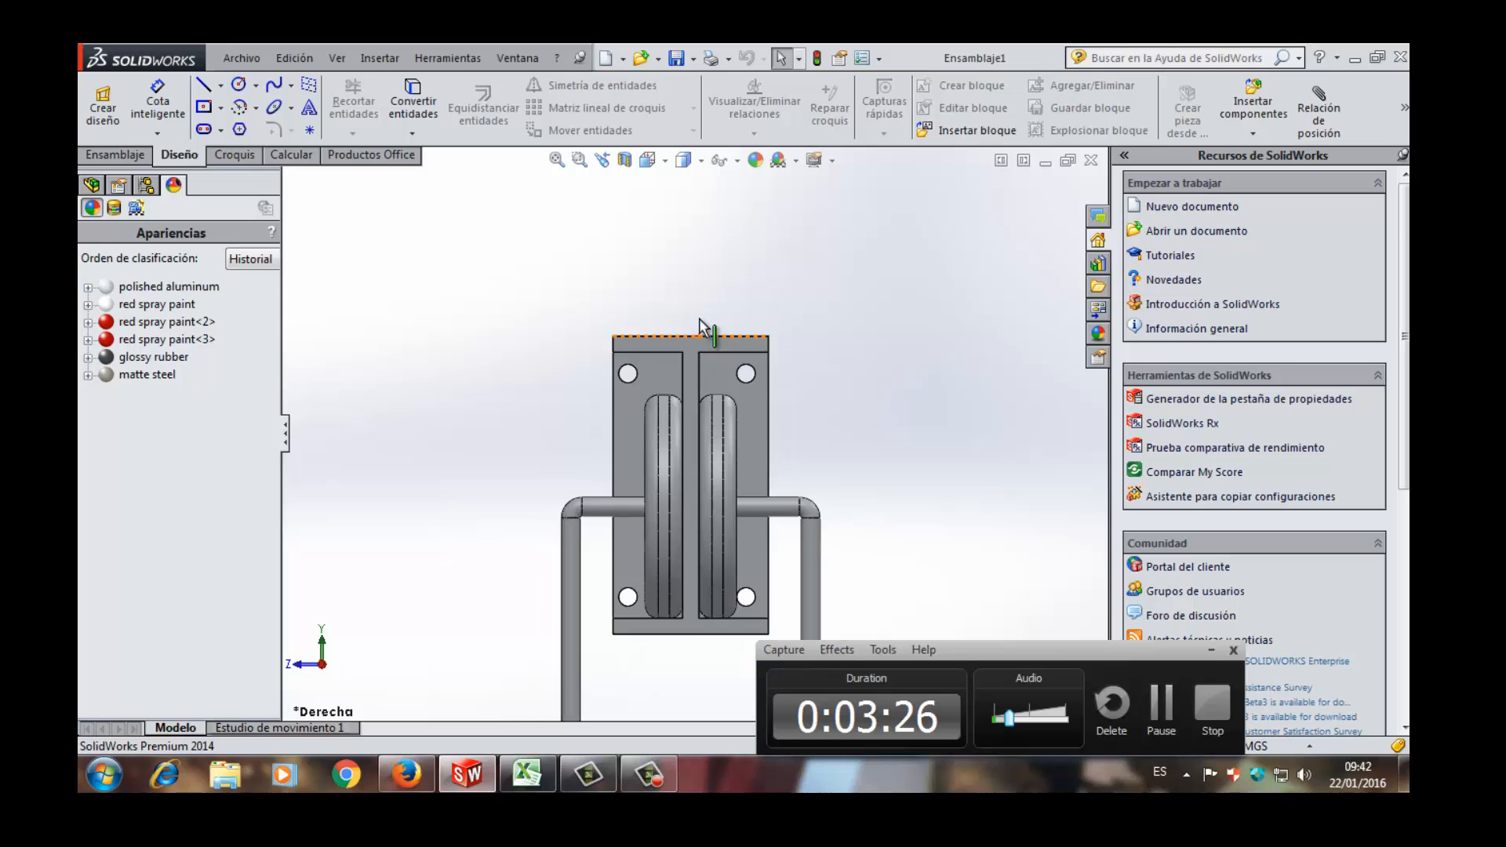
{"action": "scroll", "coordinate": [697, 345], "scroll_direction": "up", "scroll_amount": 3}
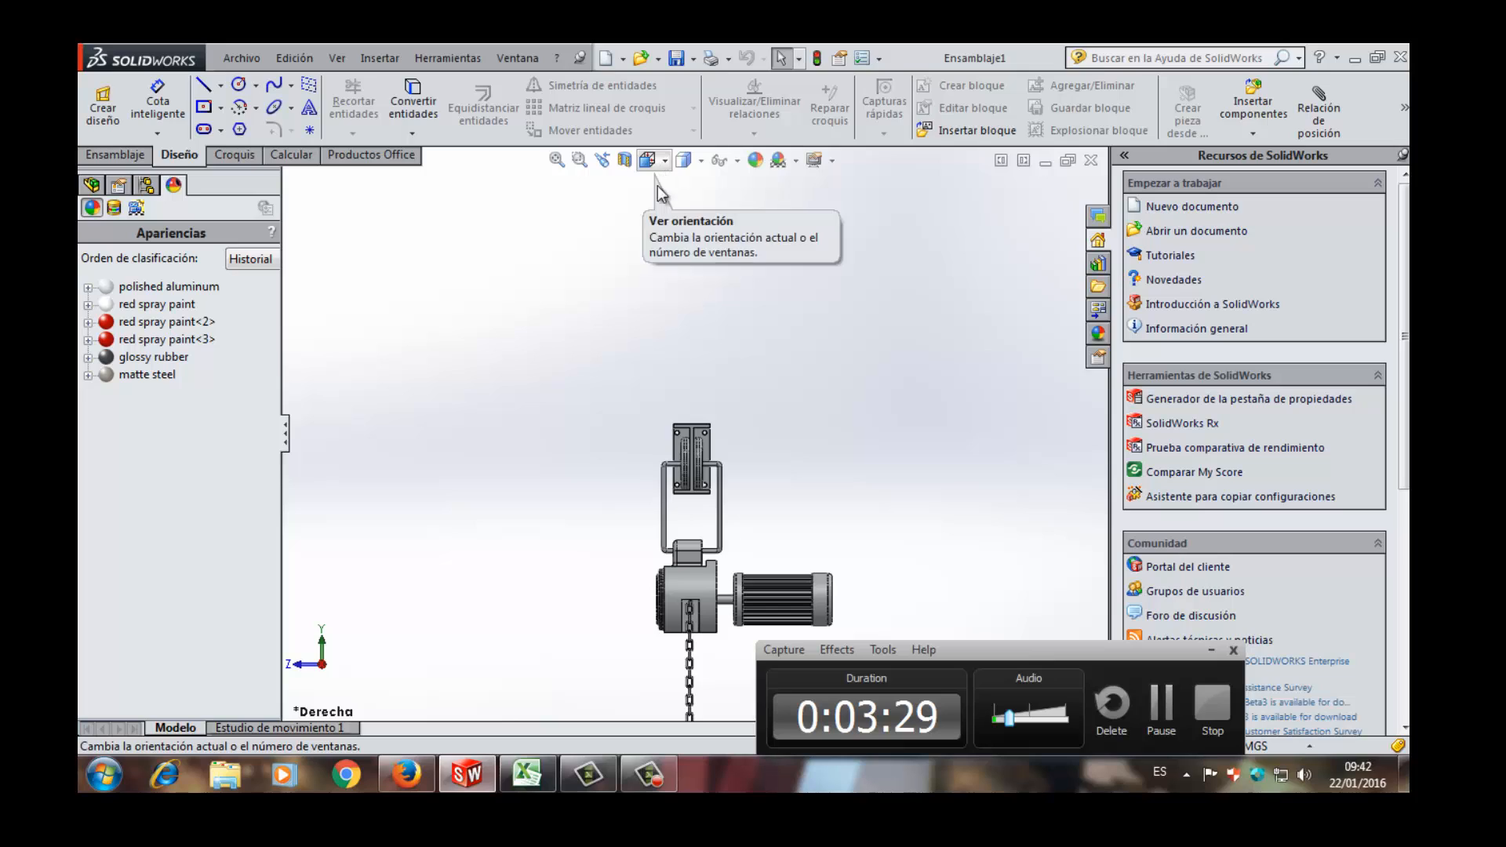
{"action": "scroll", "coordinate": [665, 453], "scroll_direction": "down", "scroll_amount": 4}
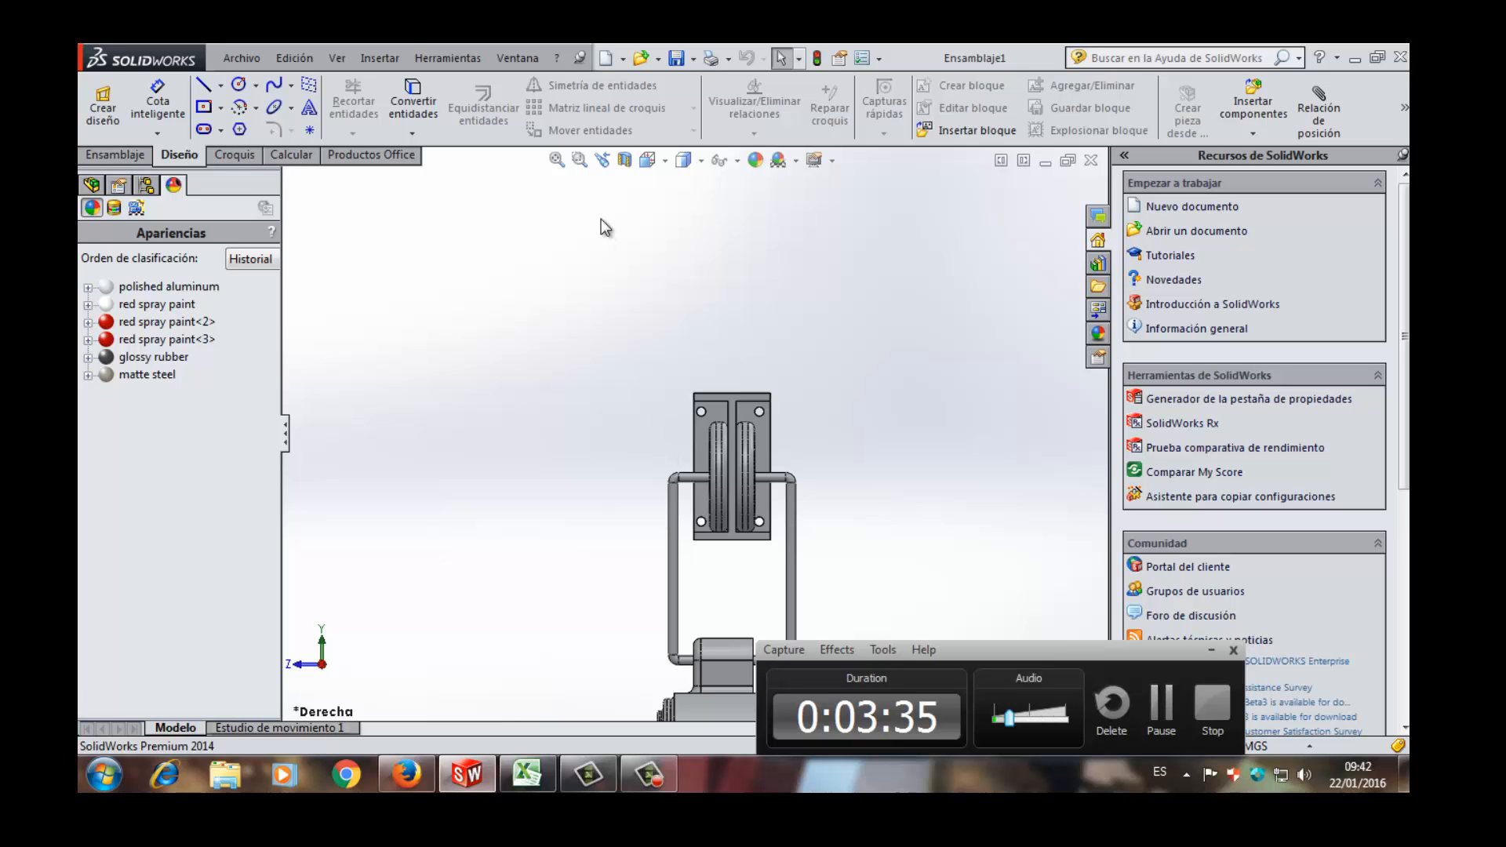
- Look over the whole beam with its hanging hoist in an oblique 3D view
{"action": "left_click", "coordinate": [664, 160]}
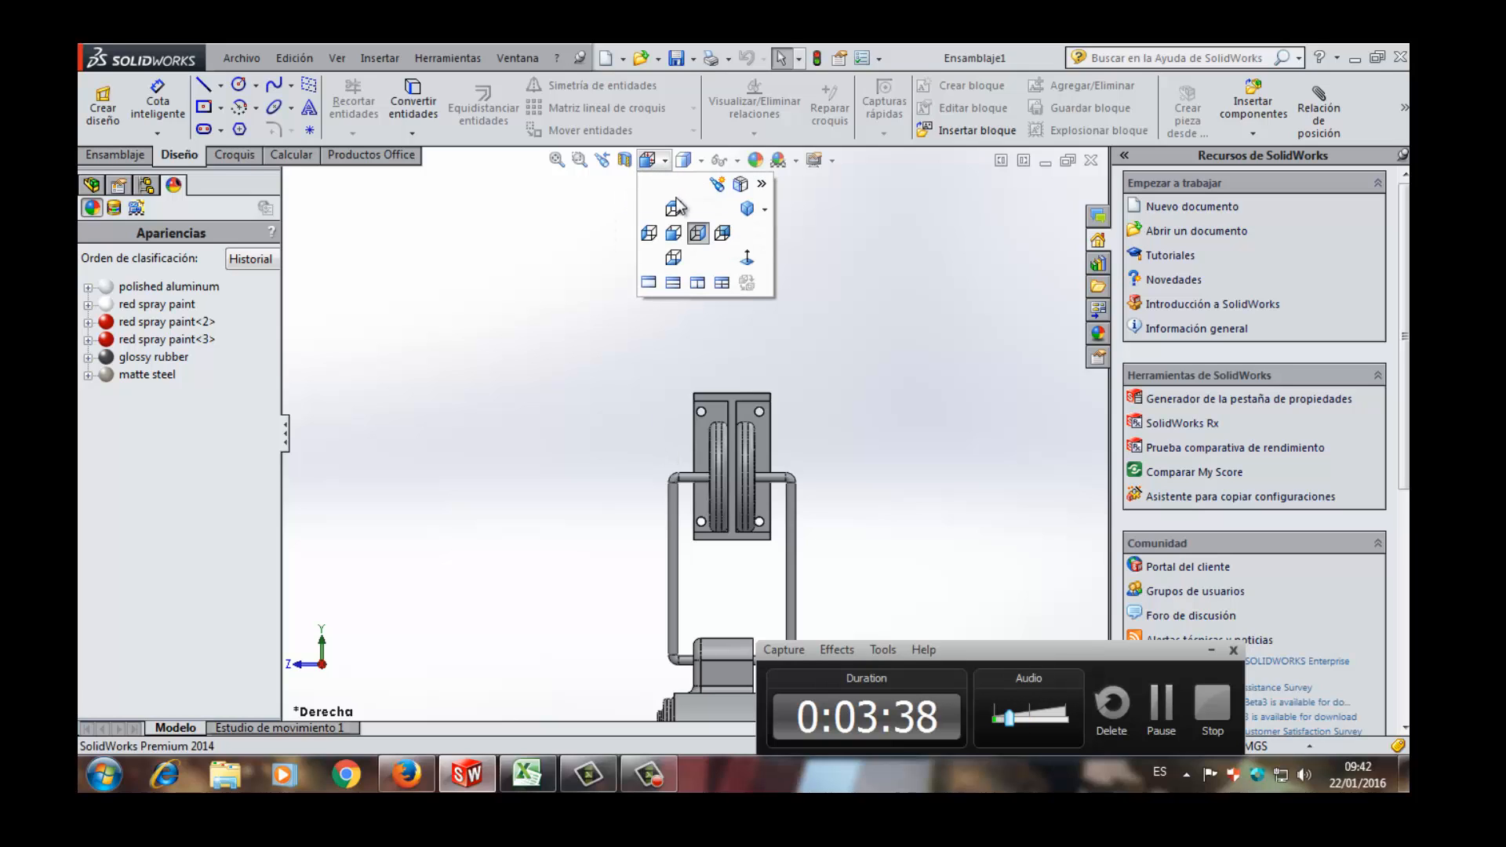
{"action": "left_click", "coordinate": [577, 382]}
{"action": "middle_click_drag", "start_coordinate": [577, 382], "coordinate": [618, 379]}
{"action": "scroll", "coordinate": [464, 430], "scroll_direction": "up", "scroll_amount": 8}
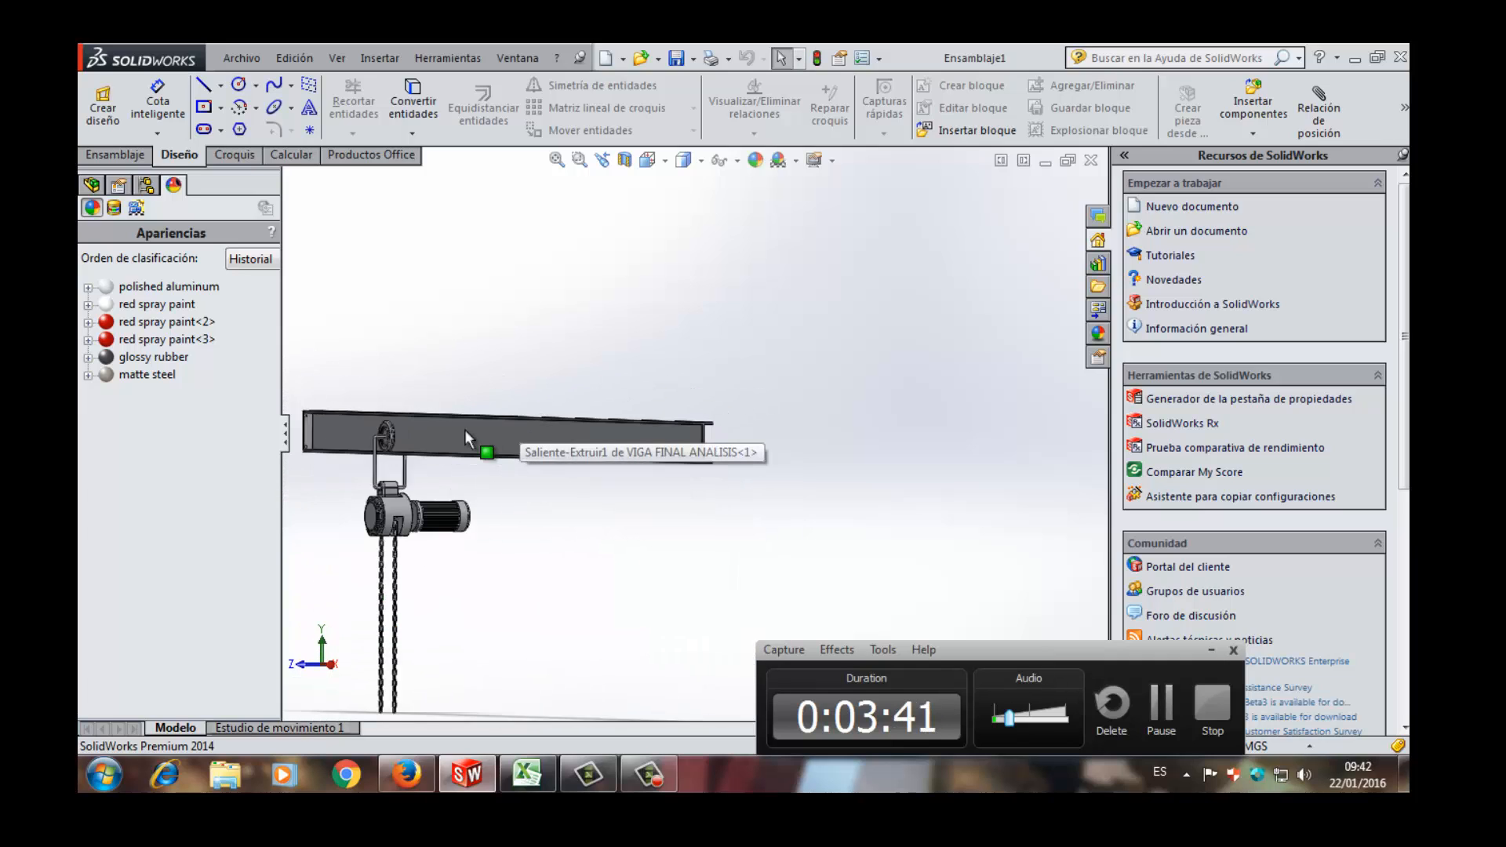
{"action": "middle_click_drag", "start_coordinate": [453, 430], "coordinate": [578, 471]}
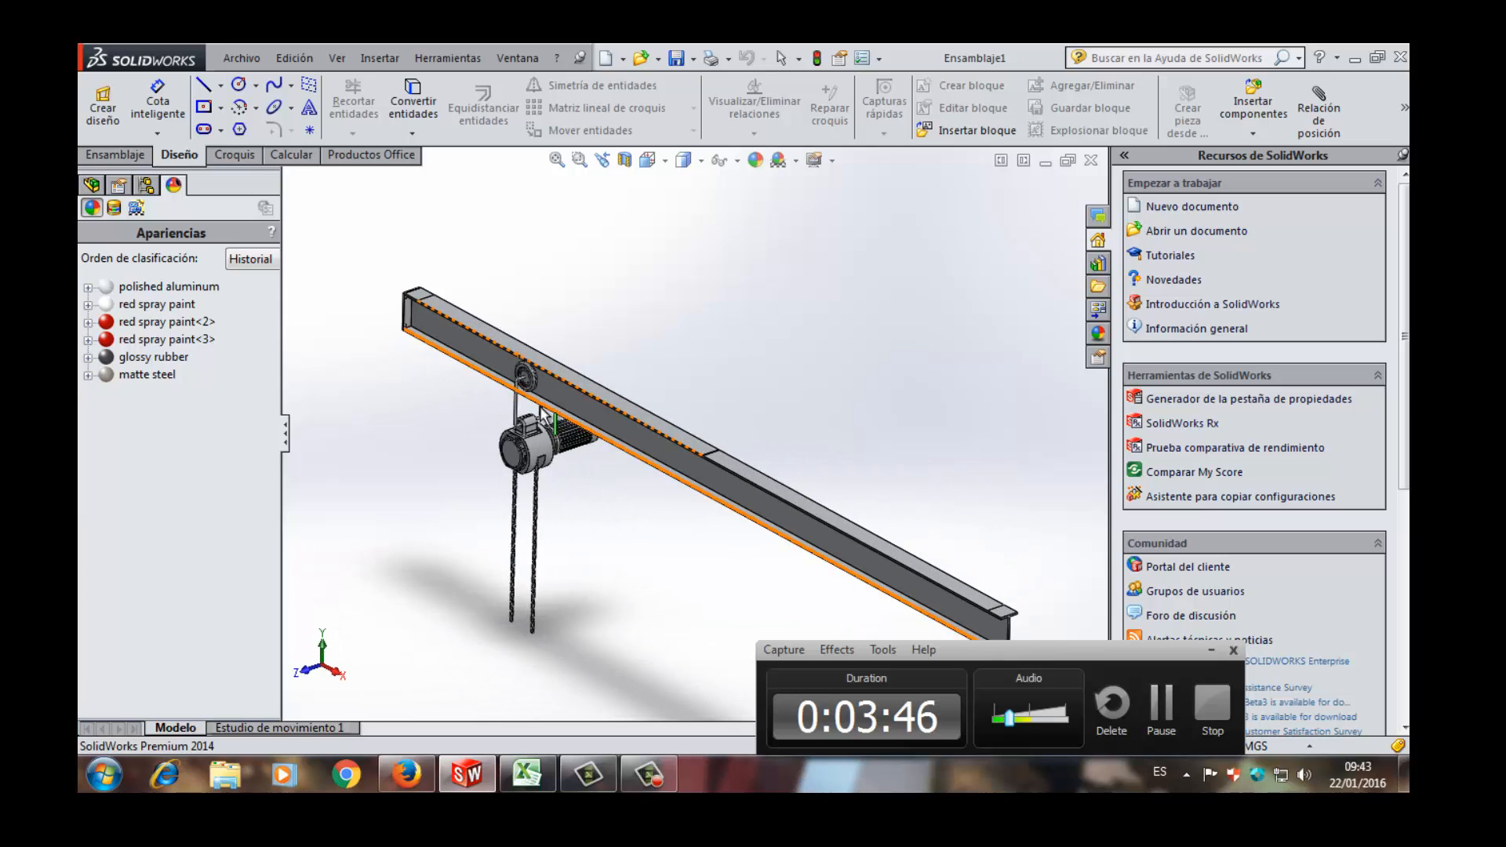
{"action": "scroll", "coordinate": [541, 353], "scroll_direction": "up", "scroll_amount": 2}
{"action": "scroll", "coordinate": [545, 313], "scroll_direction": "down", "scroll_amount": 3}
{"action": "scroll", "coordinate": [532, 323], "scroll_direction": "up", "scroll_amount": 1}
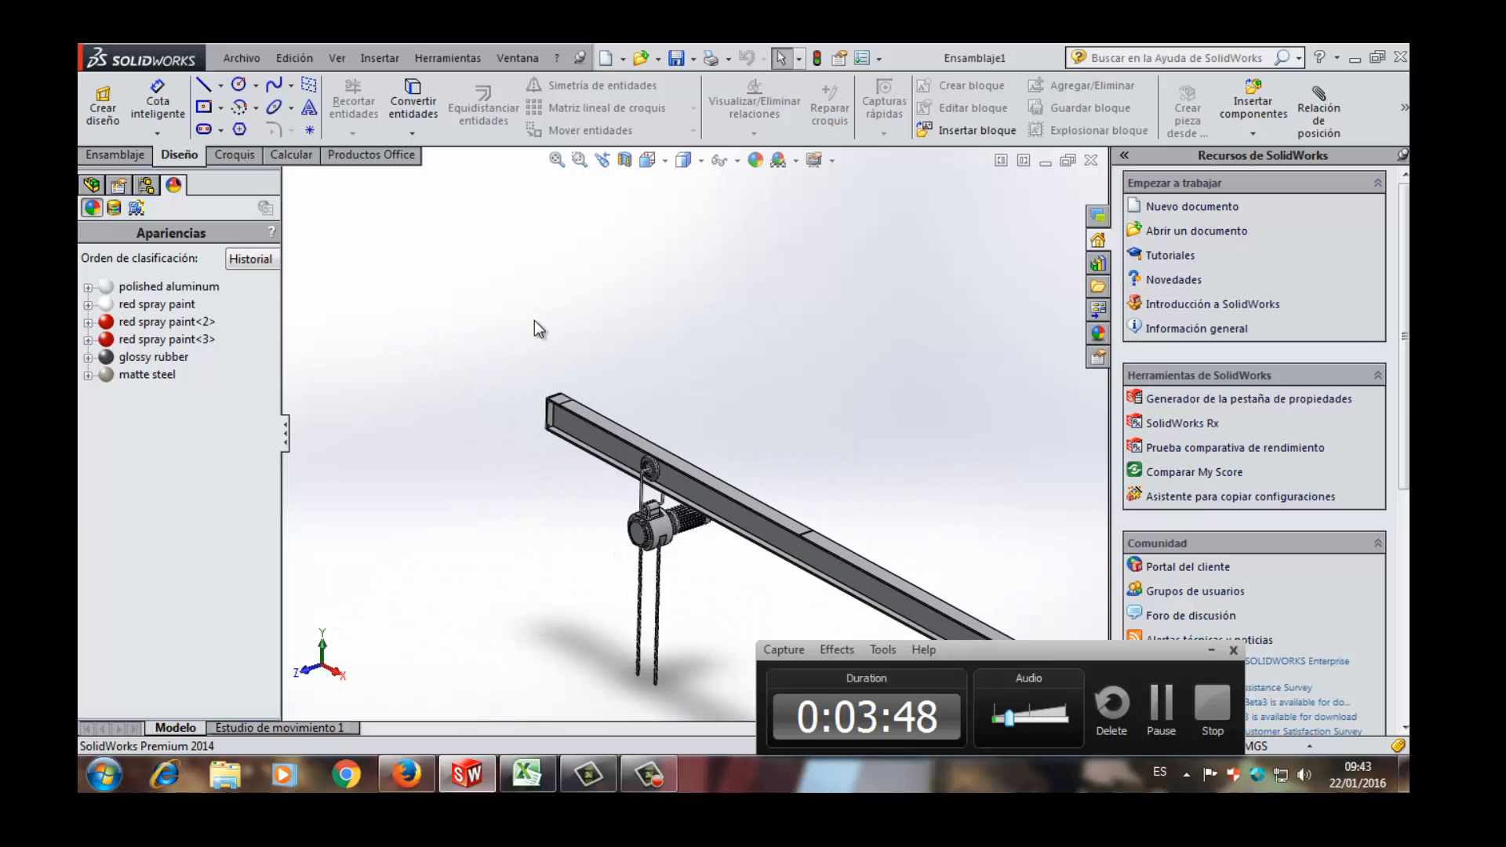
{"action": "scroll", "coordinate": [572, 461], "scroll_direction": "down", "scroll_amount": 2}
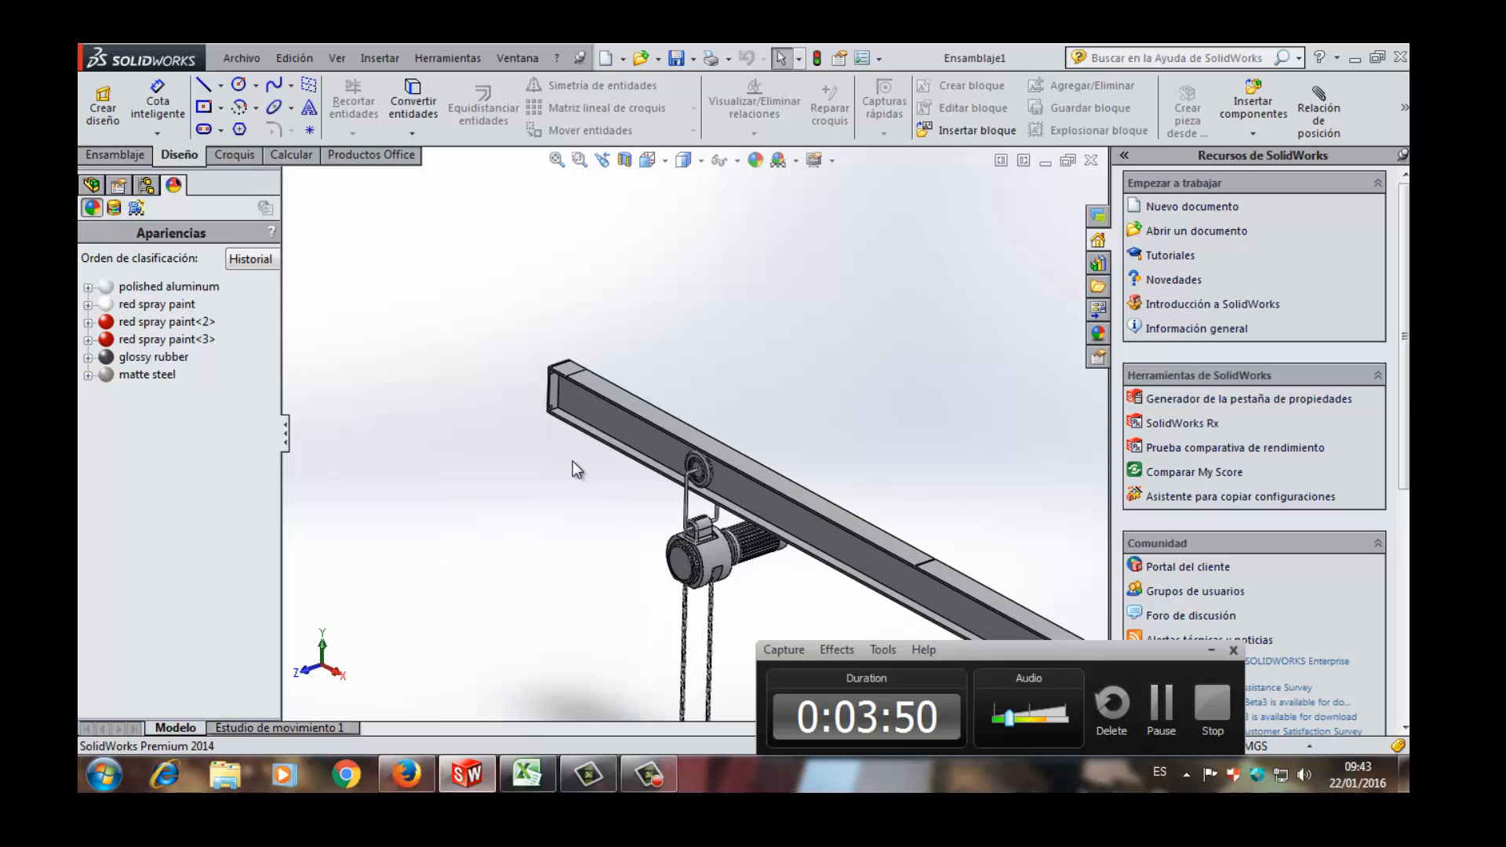
- Examine the end plate of the beam and its four bolt holes, selecting the plate's outer face
{"action": "middle_click_drag", "start_coordinate": [572, 461], "coordinate": [547, 375]}
{"action": "scroll", "coordinate": [547, 375], "scroll_direction": "down", "scroll_amount": 4}
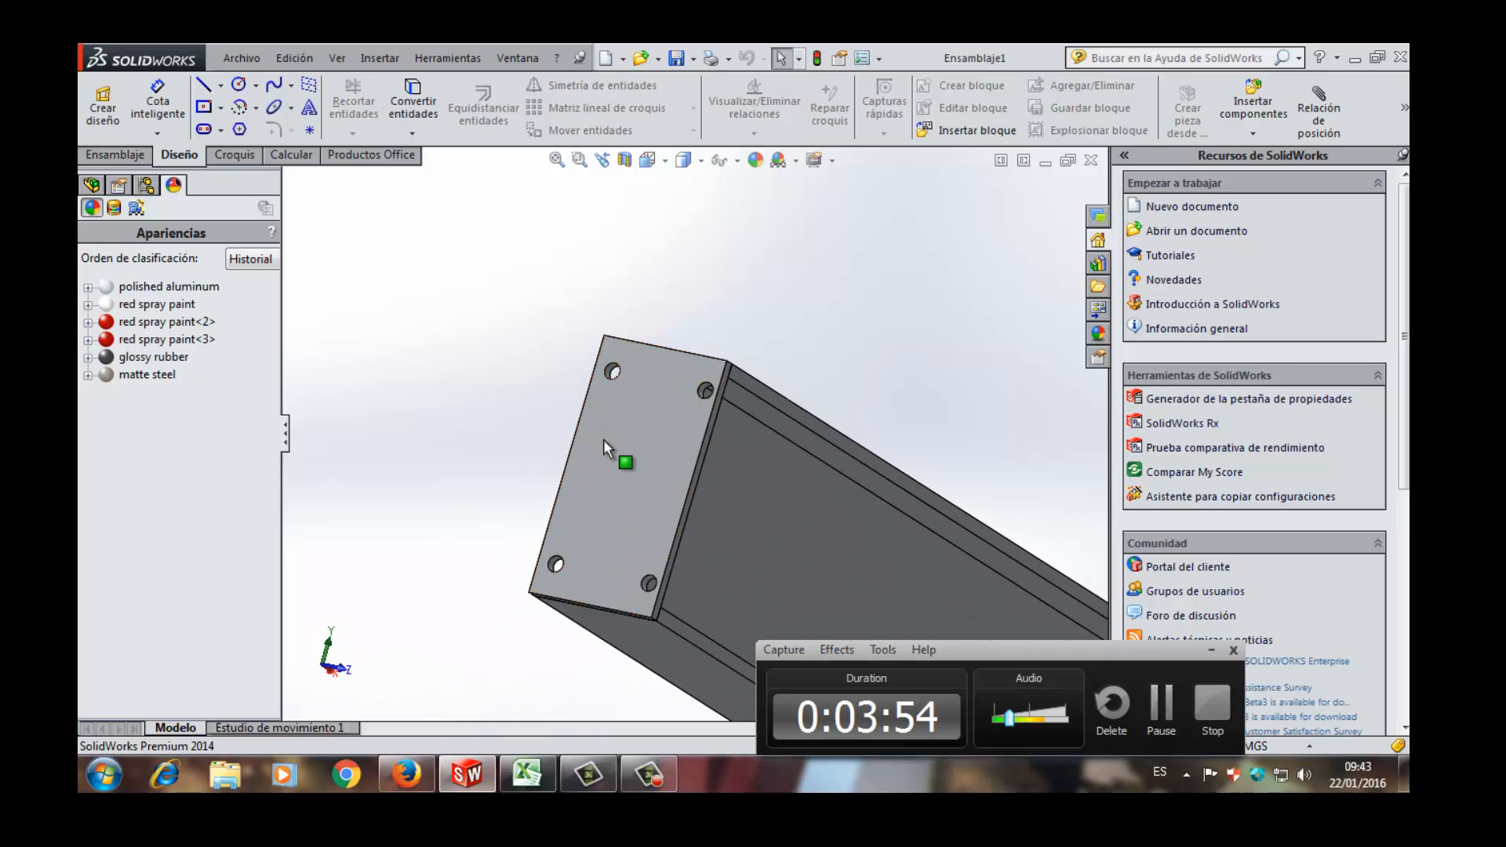
{"action": "left_click", "coordinate": [651, 437]}
{"action": "scroll", "coordinate": [661, 413], "scroll_direction": "down", "scroll_amount": 2}
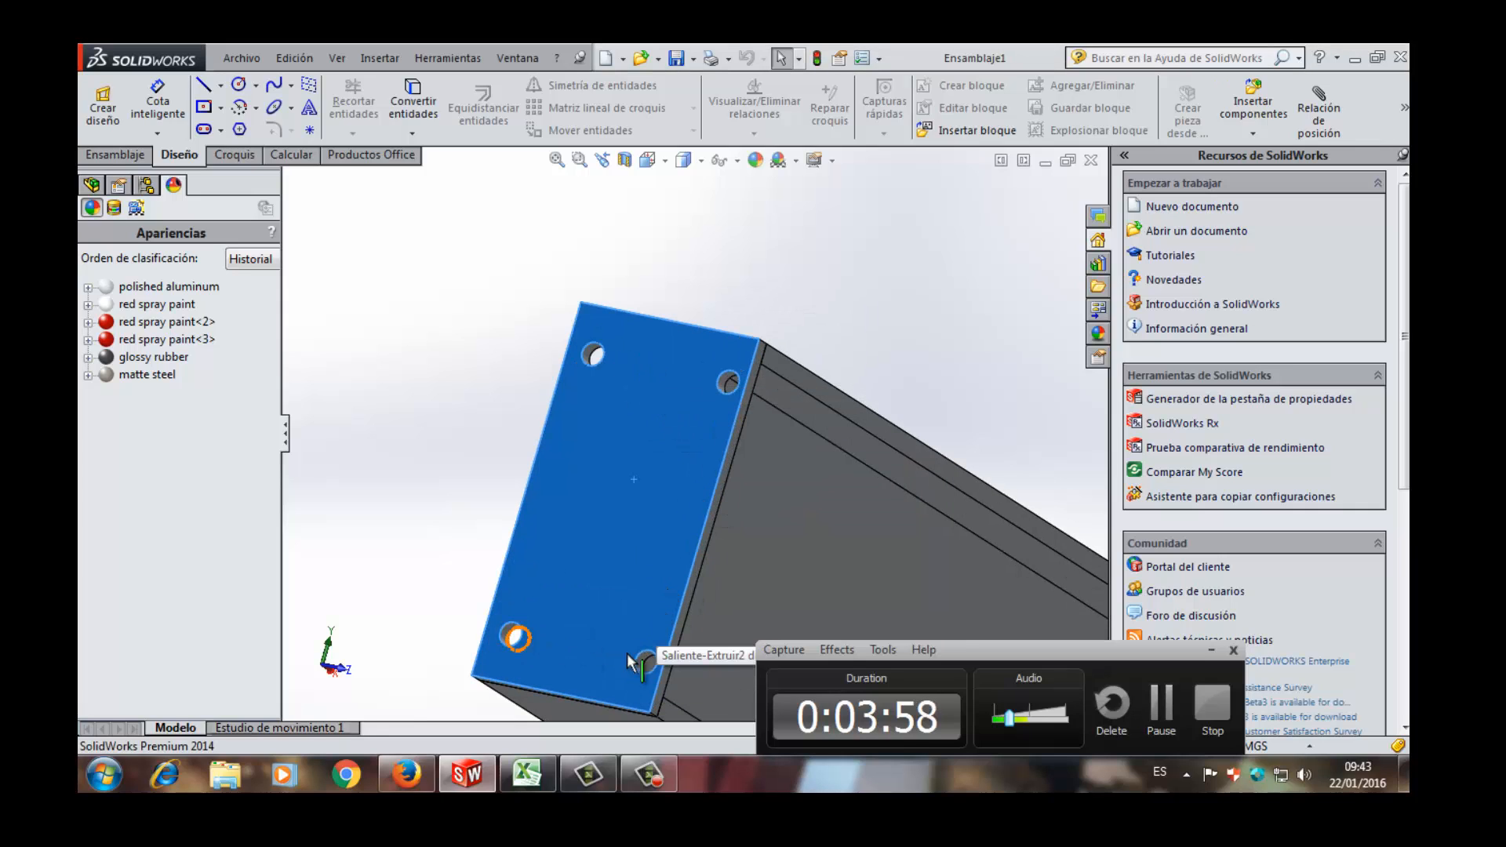
{"action": "scroll", "coordinate": [668, 513], "scroll_direction": "up", "scroll_amount": 2}
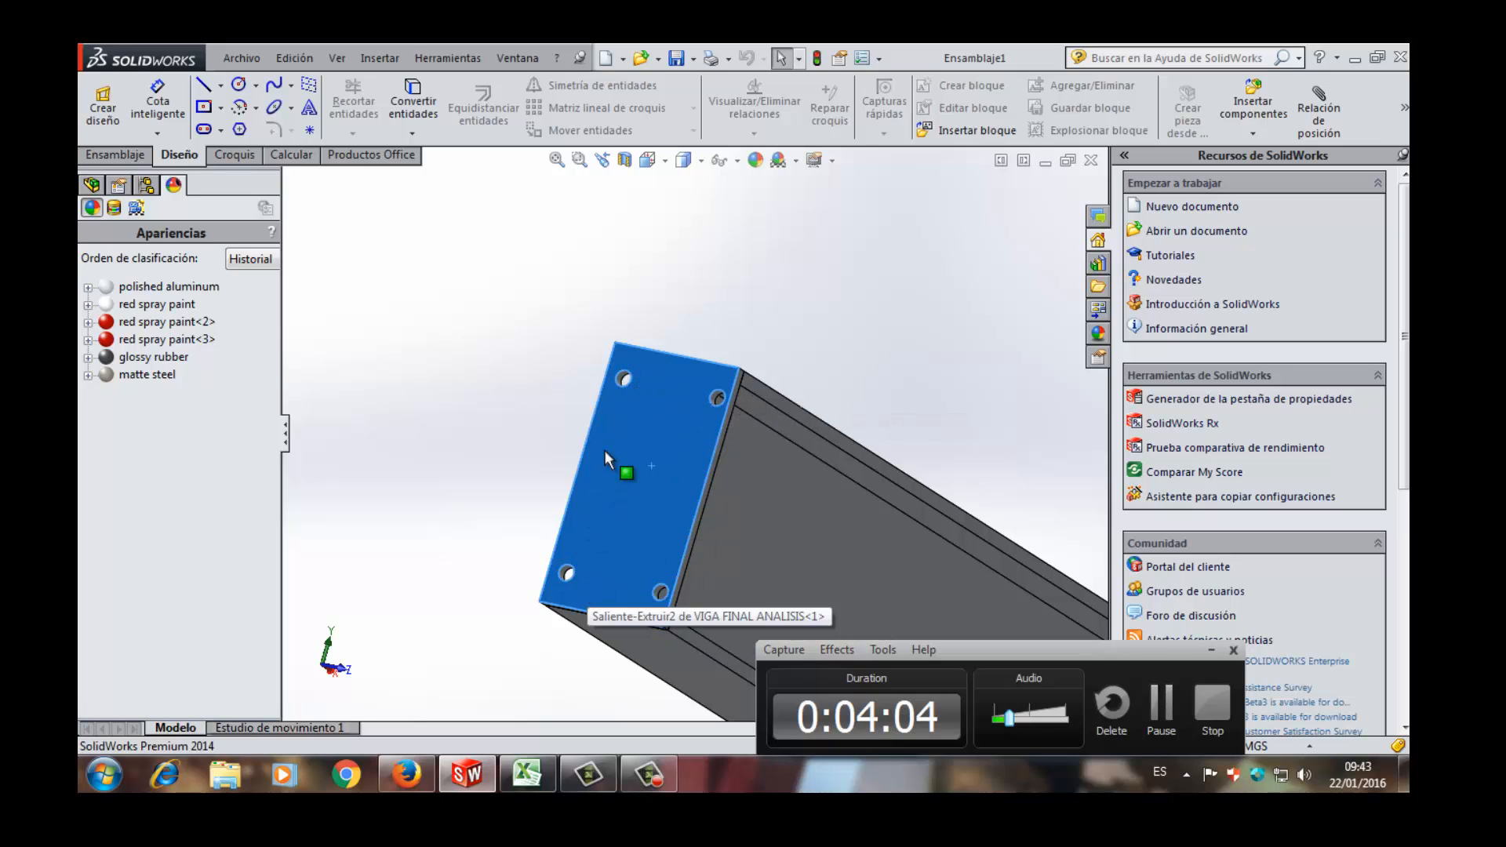
{"action": "scroll", "coordinate": [604, 449], "scroll_direction": "down", "scroll_amount": 2}
{"action": "scroll", "coordinate": [605, 449], "scroll_direction": "up", "scroll_amount": 4}
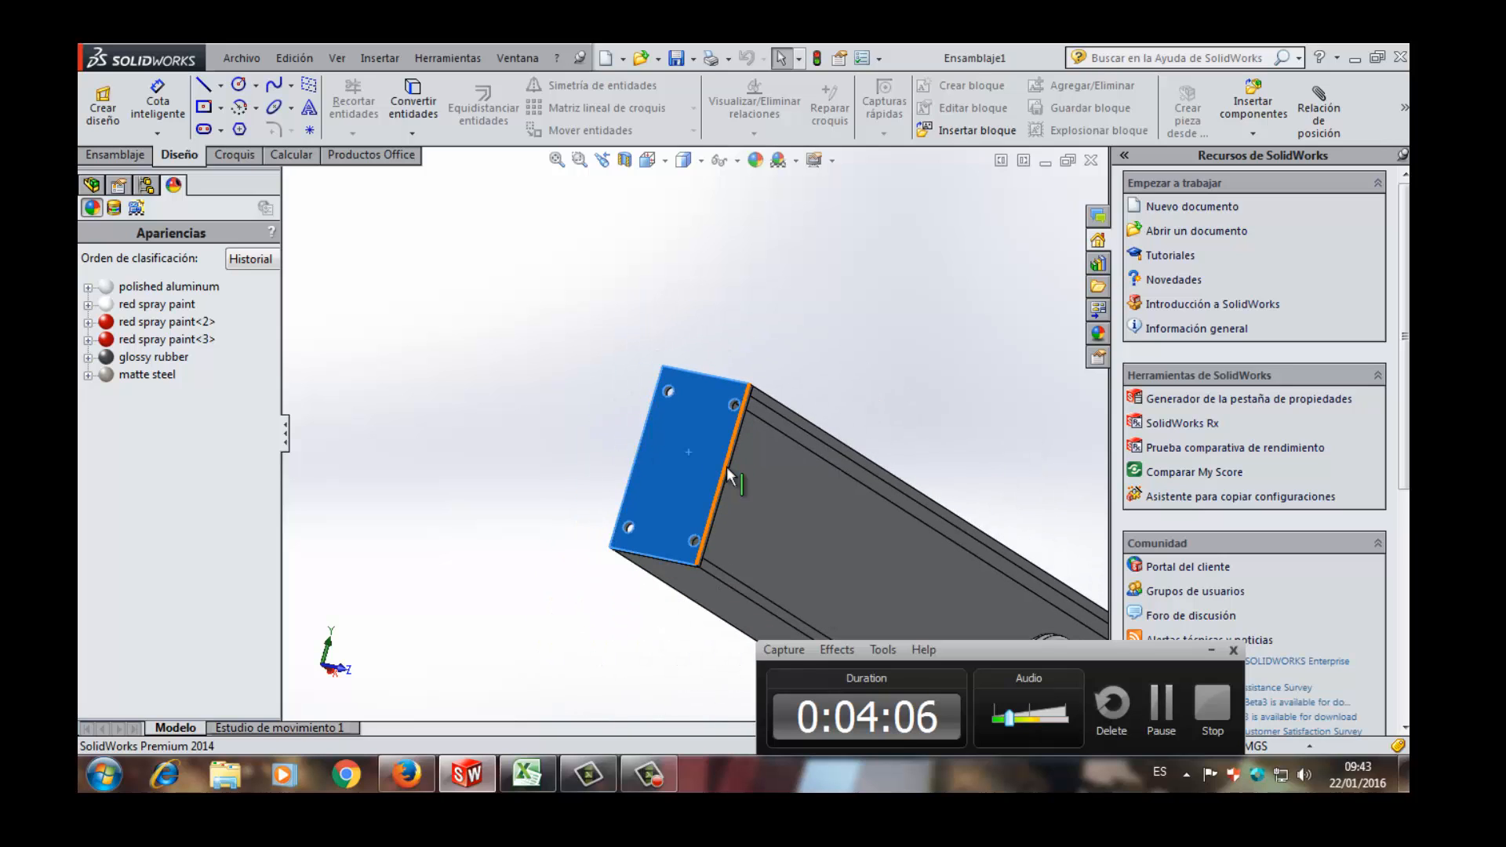
- Examine the split line across the middle of the beam's upper flange, selecting its edge
{"action": "middle_click_drag", "start_coordinate": [728, 475], "coordinate": [709, 514]}
{"action": "scroll", "coordinate": [745, 528], "scroll_direction": "up", "scroll_amount": 3}
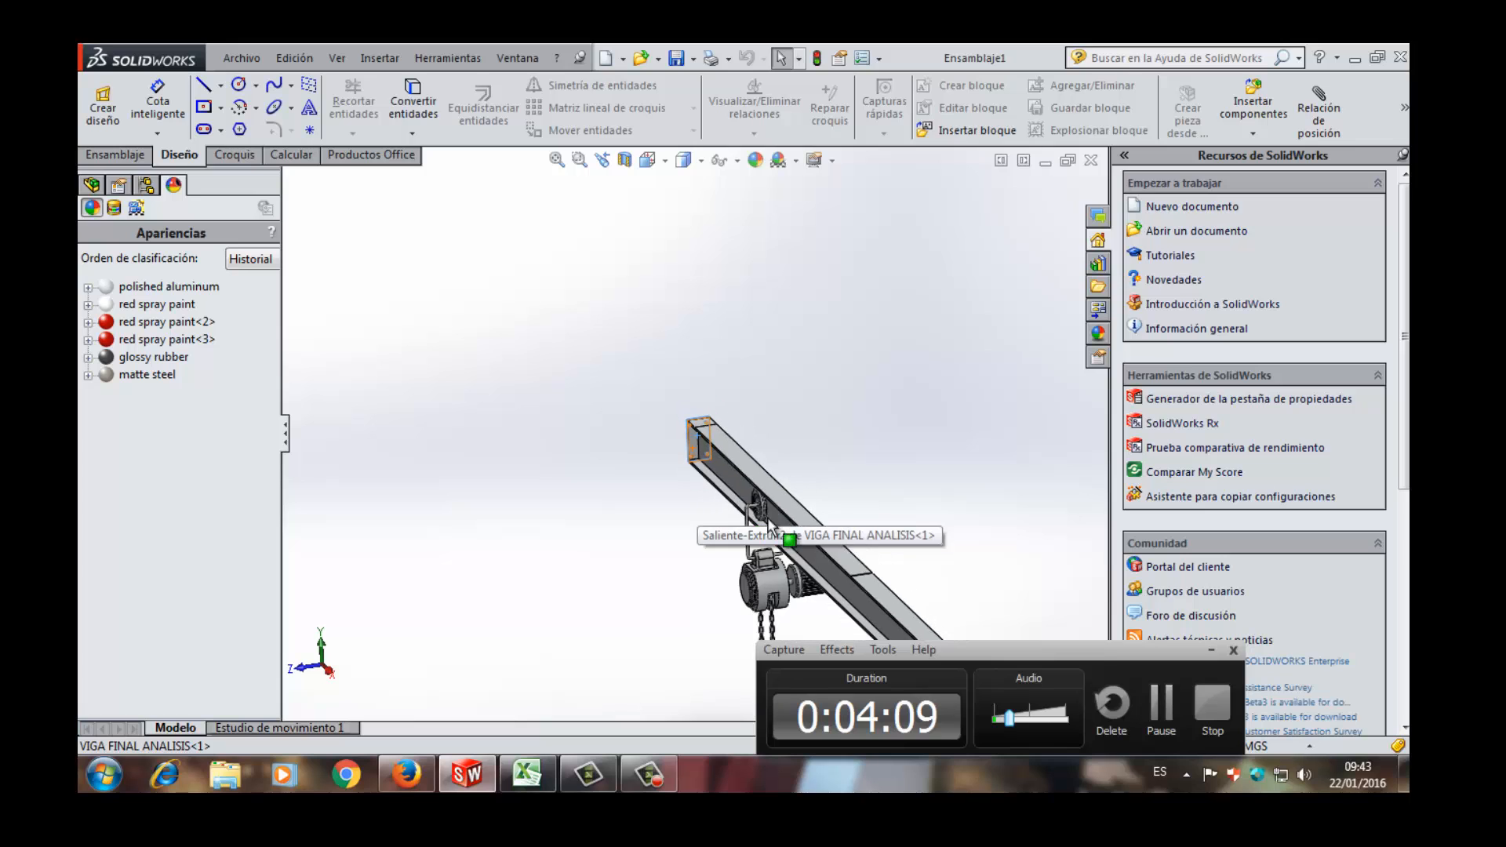
{"action": "scroll", "coordinate": [823, 569], "scroll_direction": "down", "scroll_amount": 5}
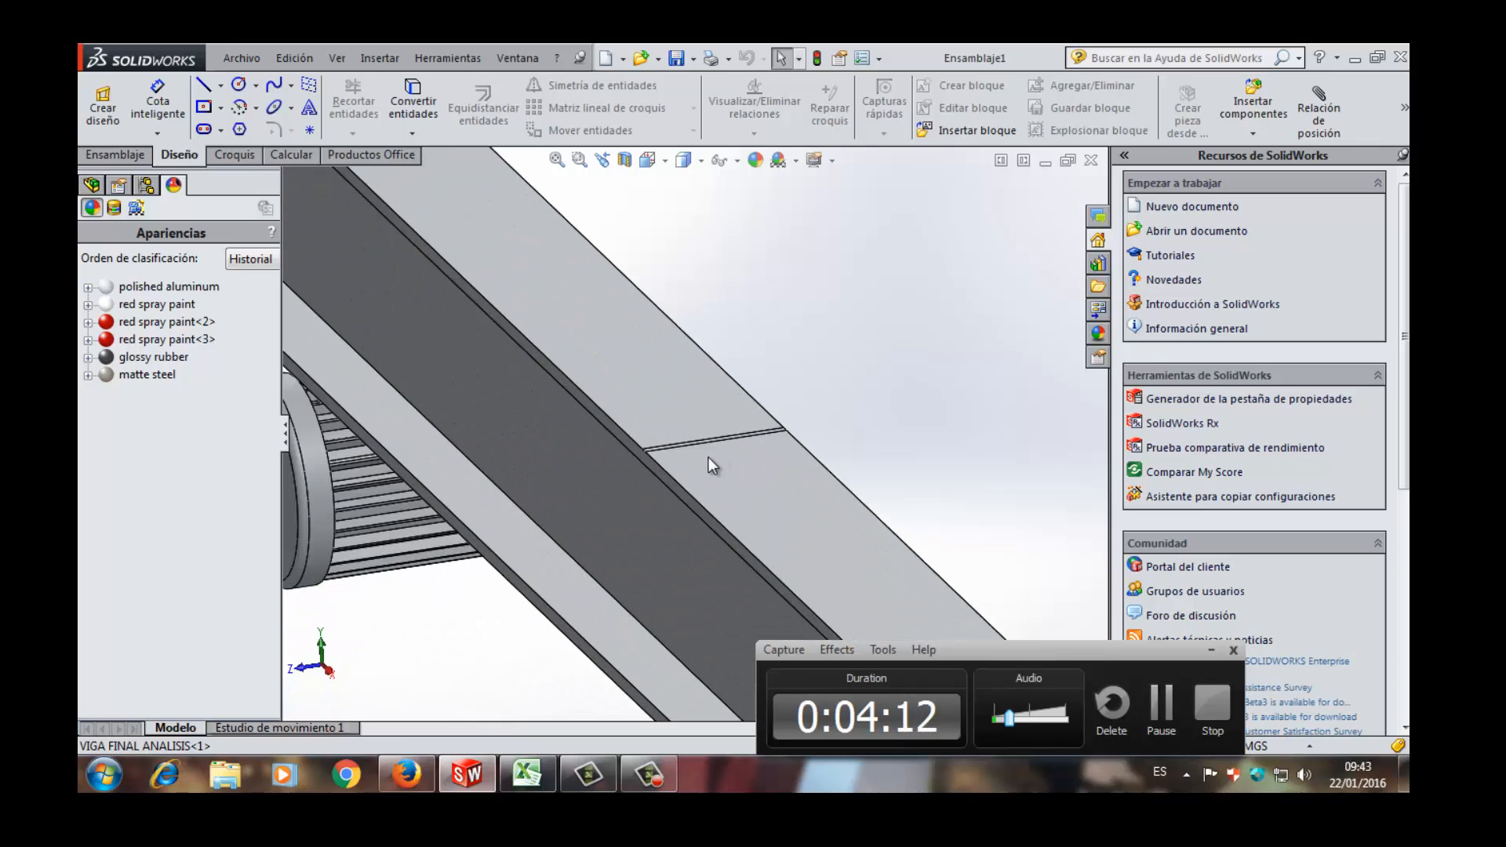
{"action": "scroll", "coordinate": [707, 444], "scroll_direction": "up", "scroll_amount": 4}
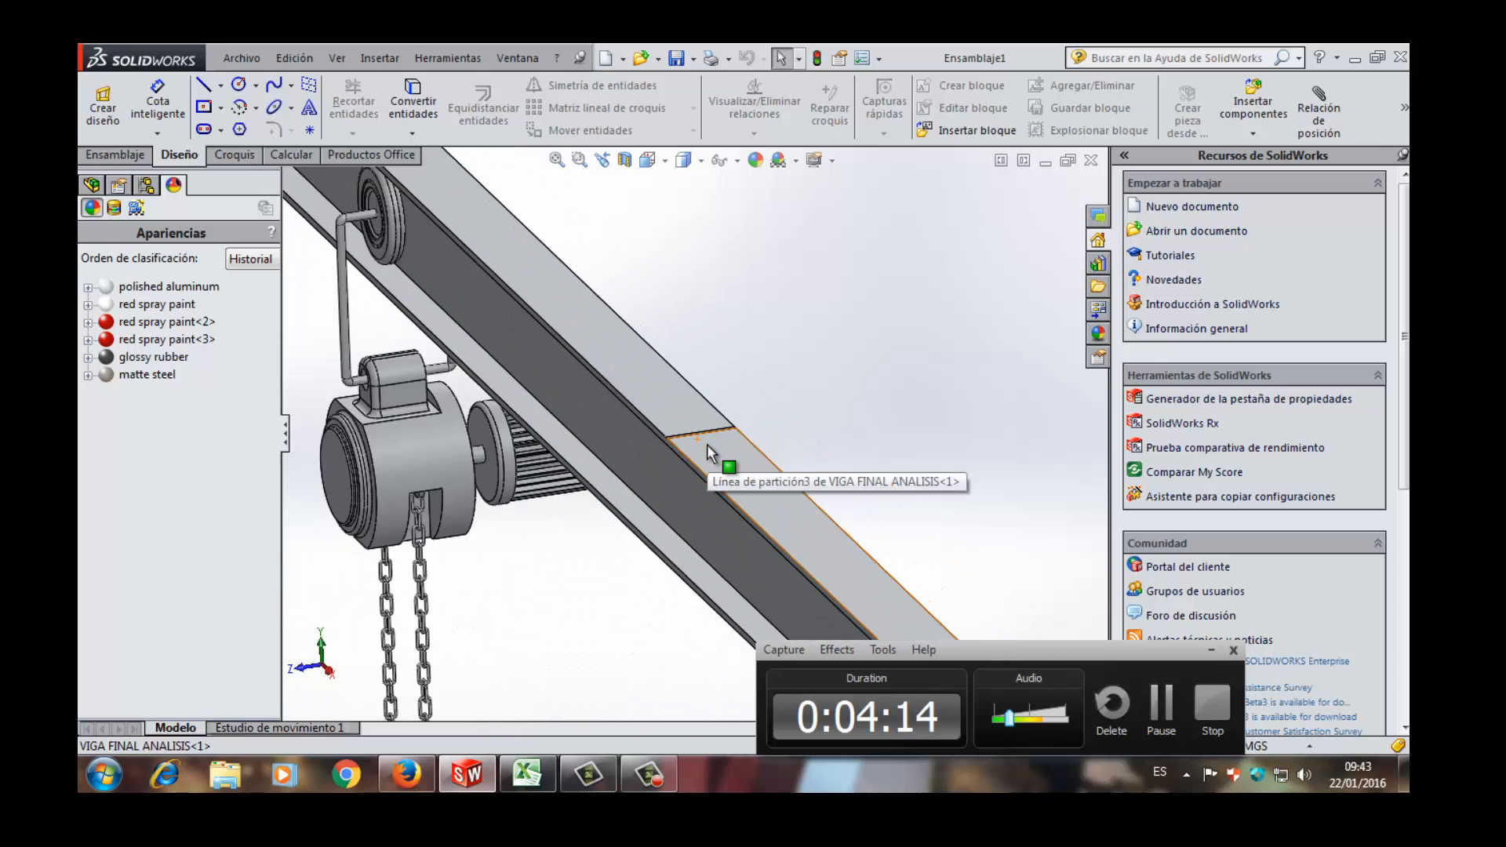
{"action": "scroll", "coordinate": [708, 444], "scroll_direction": "up", "scroll_amount": 3}
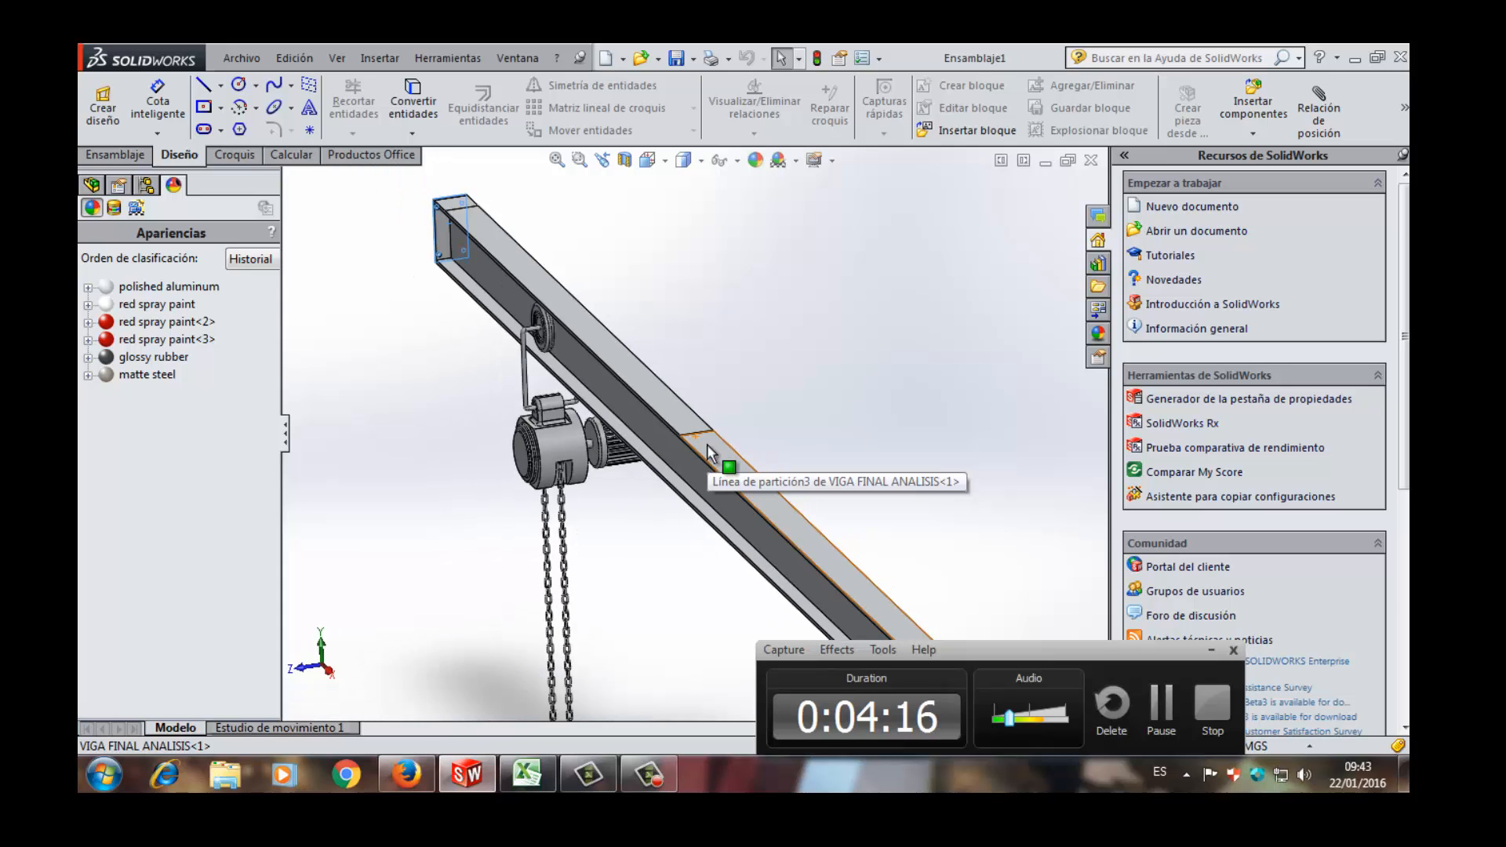
{"action": "scroll", "coordinate": [708, 453], "scroll_direction": "down", "scroll_amount": 6}
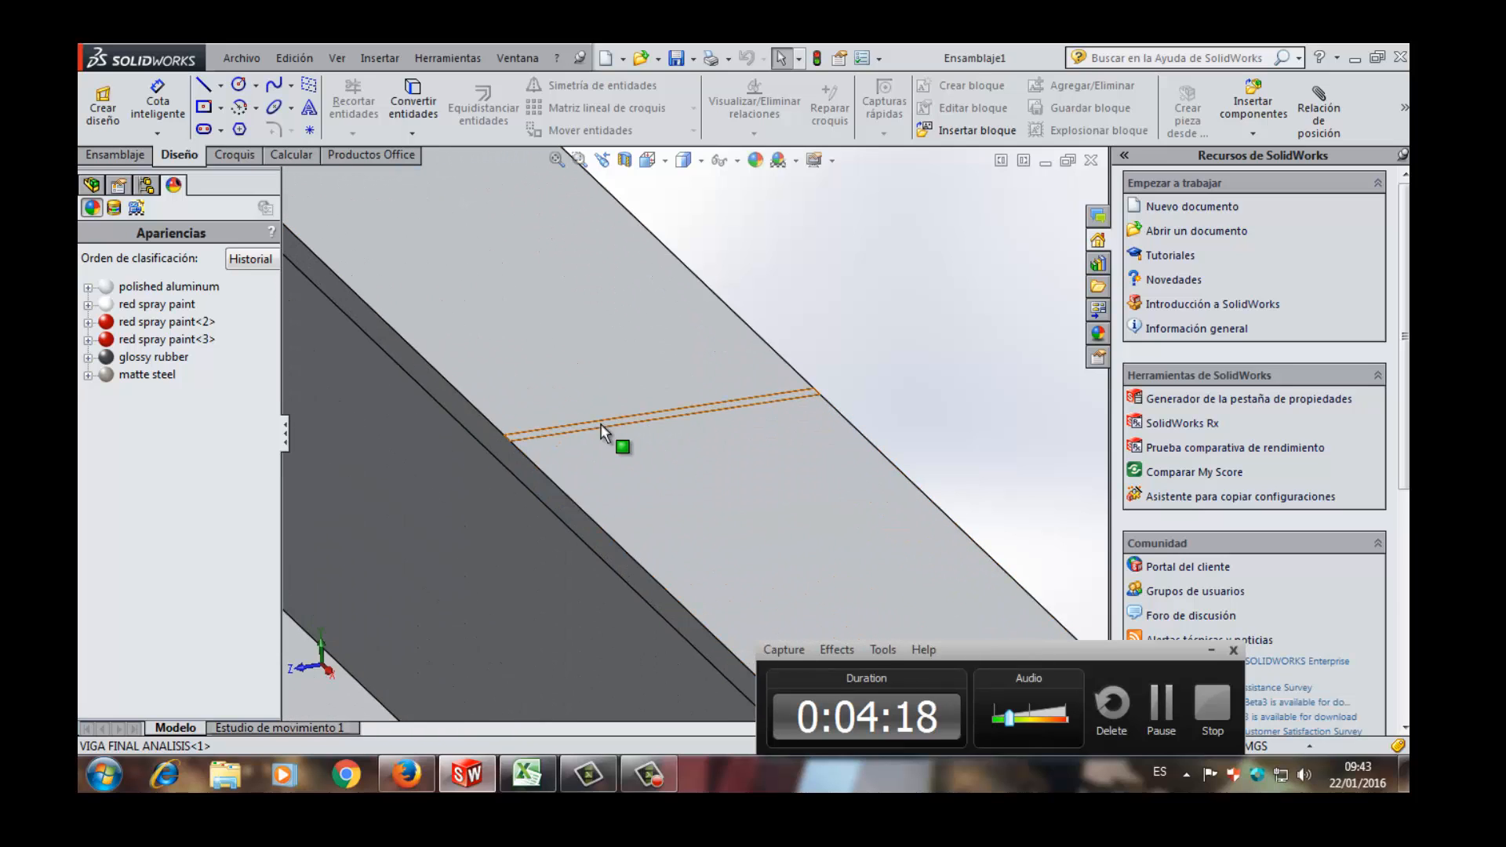
{"action": "left_click", "coordinate": [531, 434]}
{"action": "scroll", "coordinate": [530, 434], "scroll_direction": "up", "scroll_amount": 3}
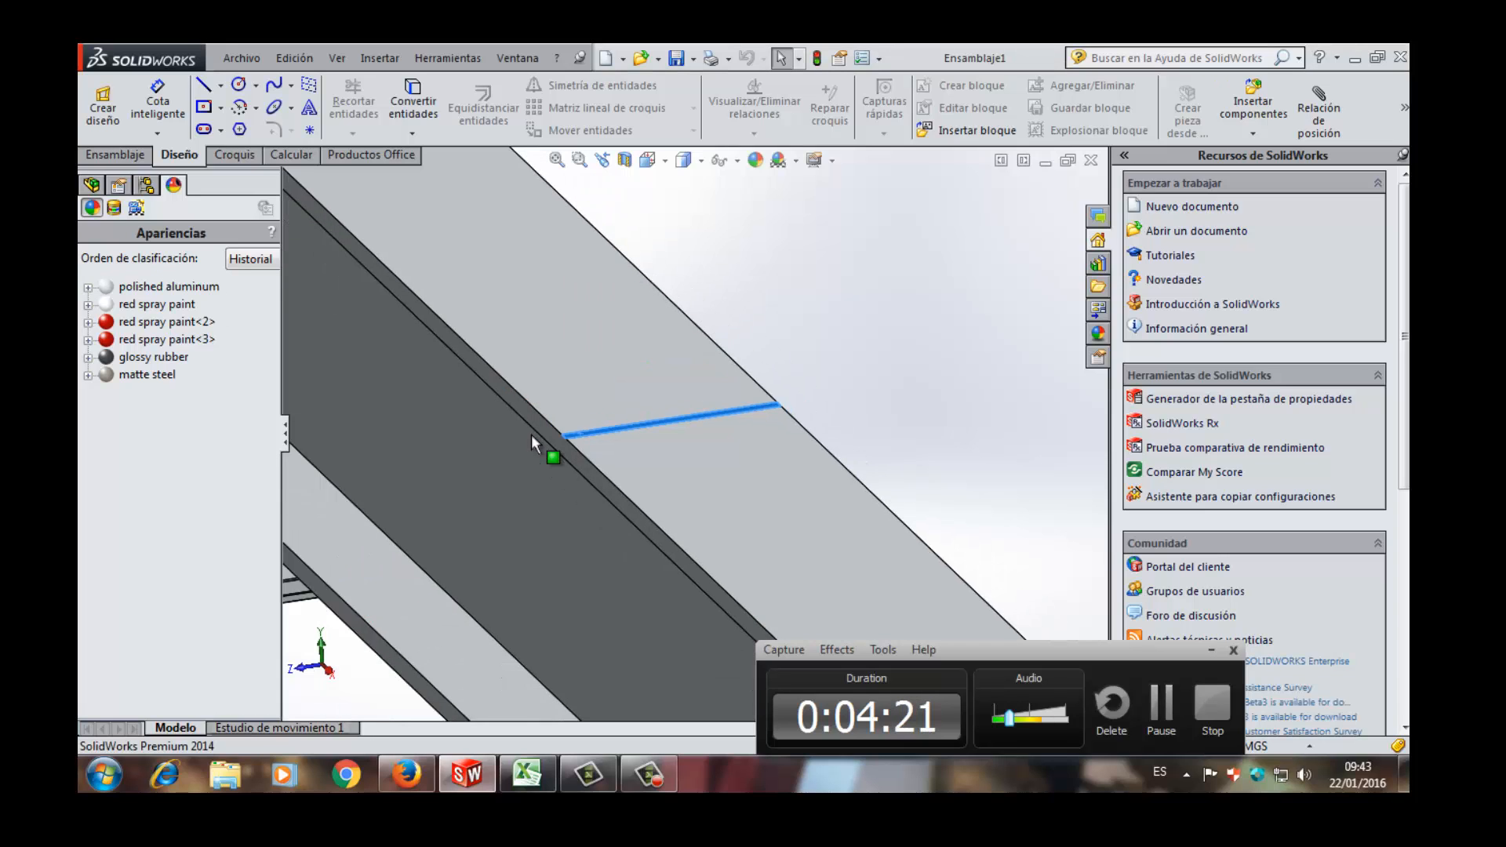
{"action": "scroll", "coordinate": [530, 434], "scroll_direction": "up", "scroll_amount": 8}
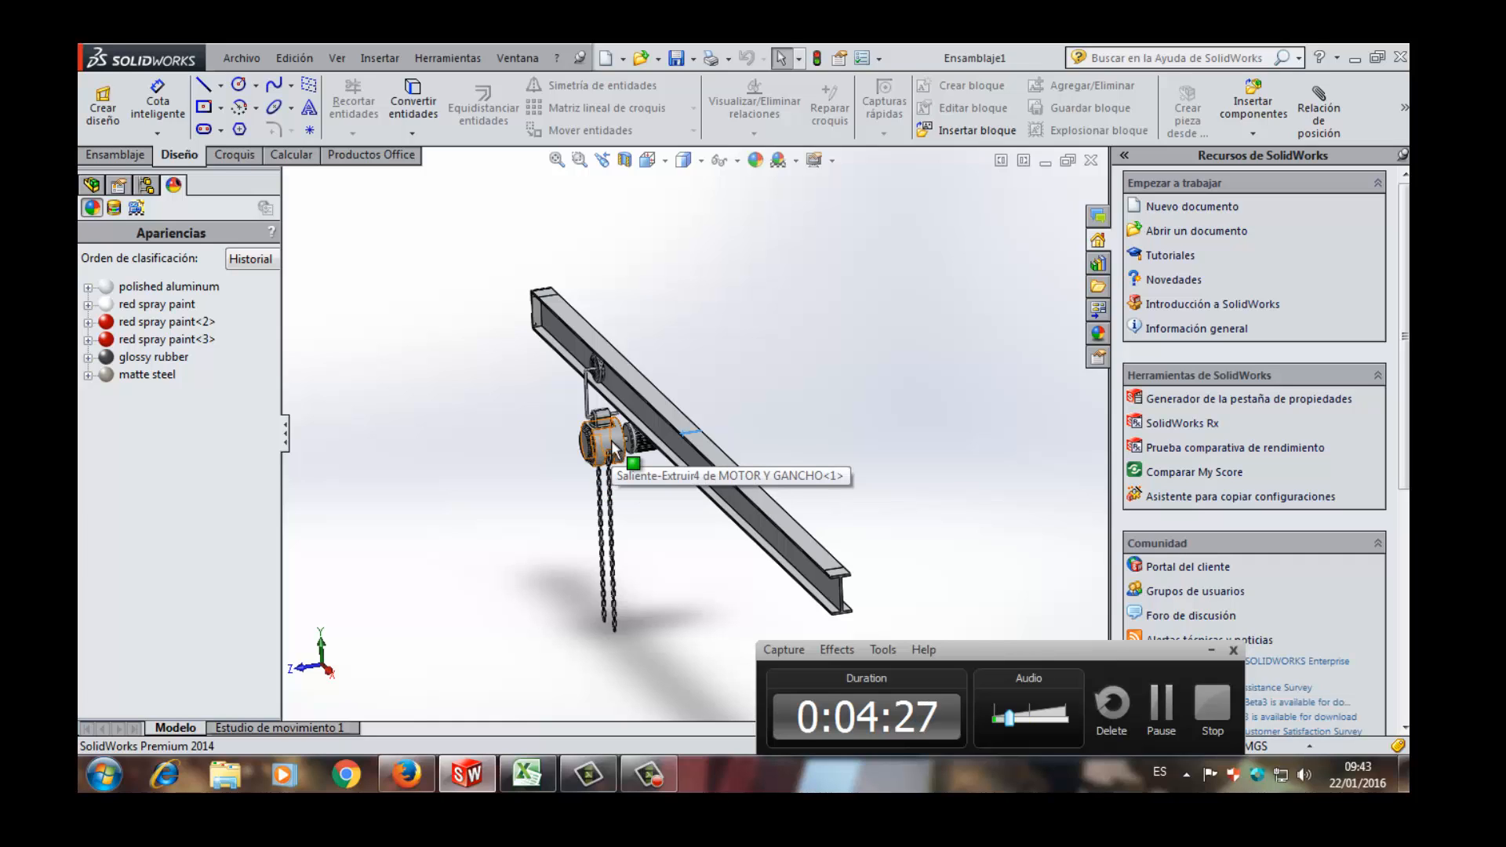
- Examine the hoist body and motor hanging from the beam, selecting the motor's end cover face
{"action": "middle_click_drag", "start_coordinate": [611, 440], "coordinate": [684, 428]}
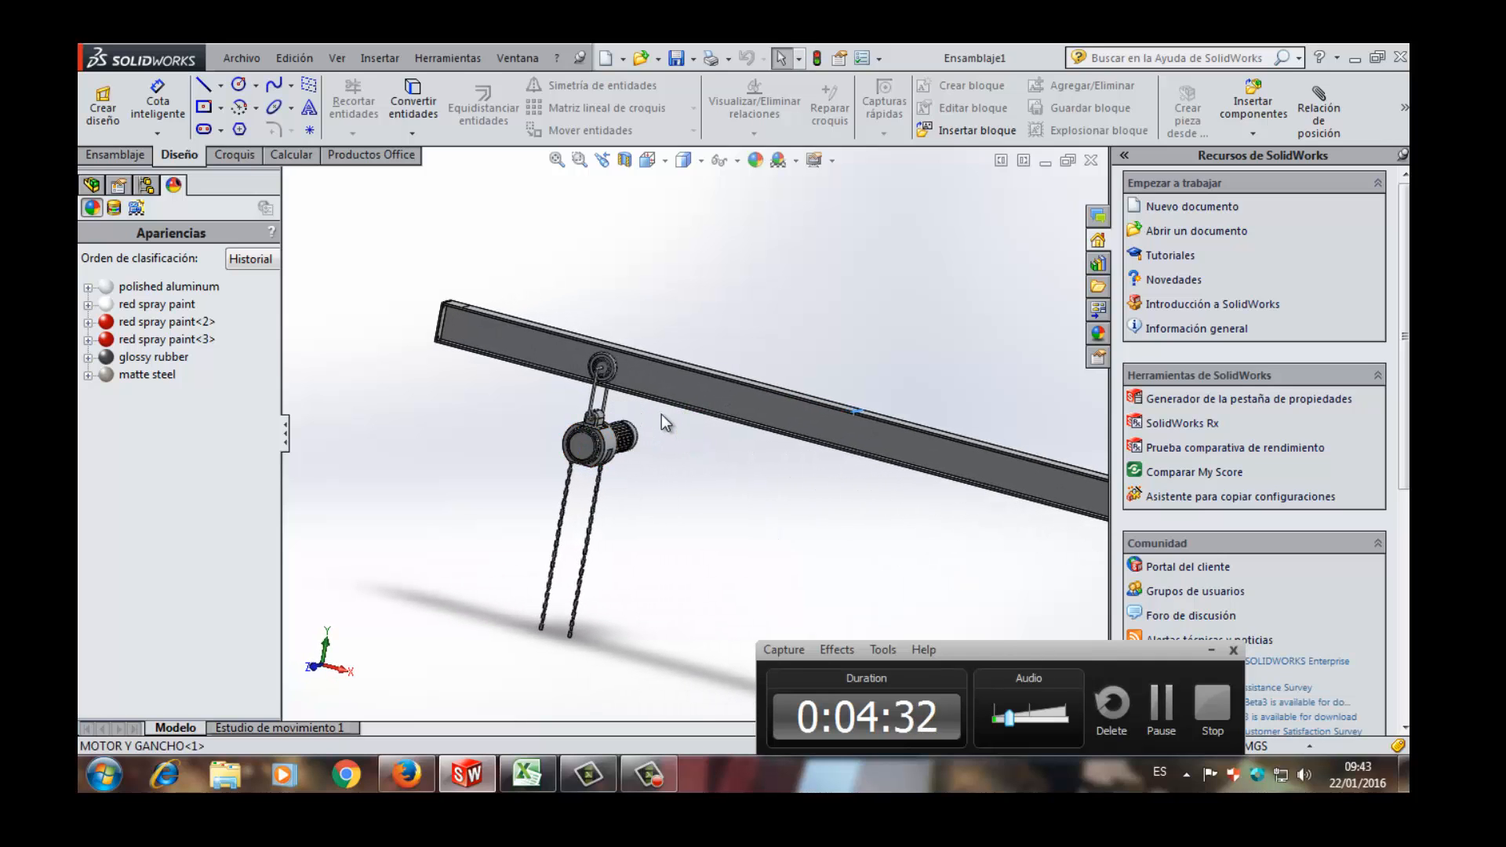
{"action": "scroll", "coordinate": [622, 415], "scroll_direction": "down", "scroll_amount": 6}
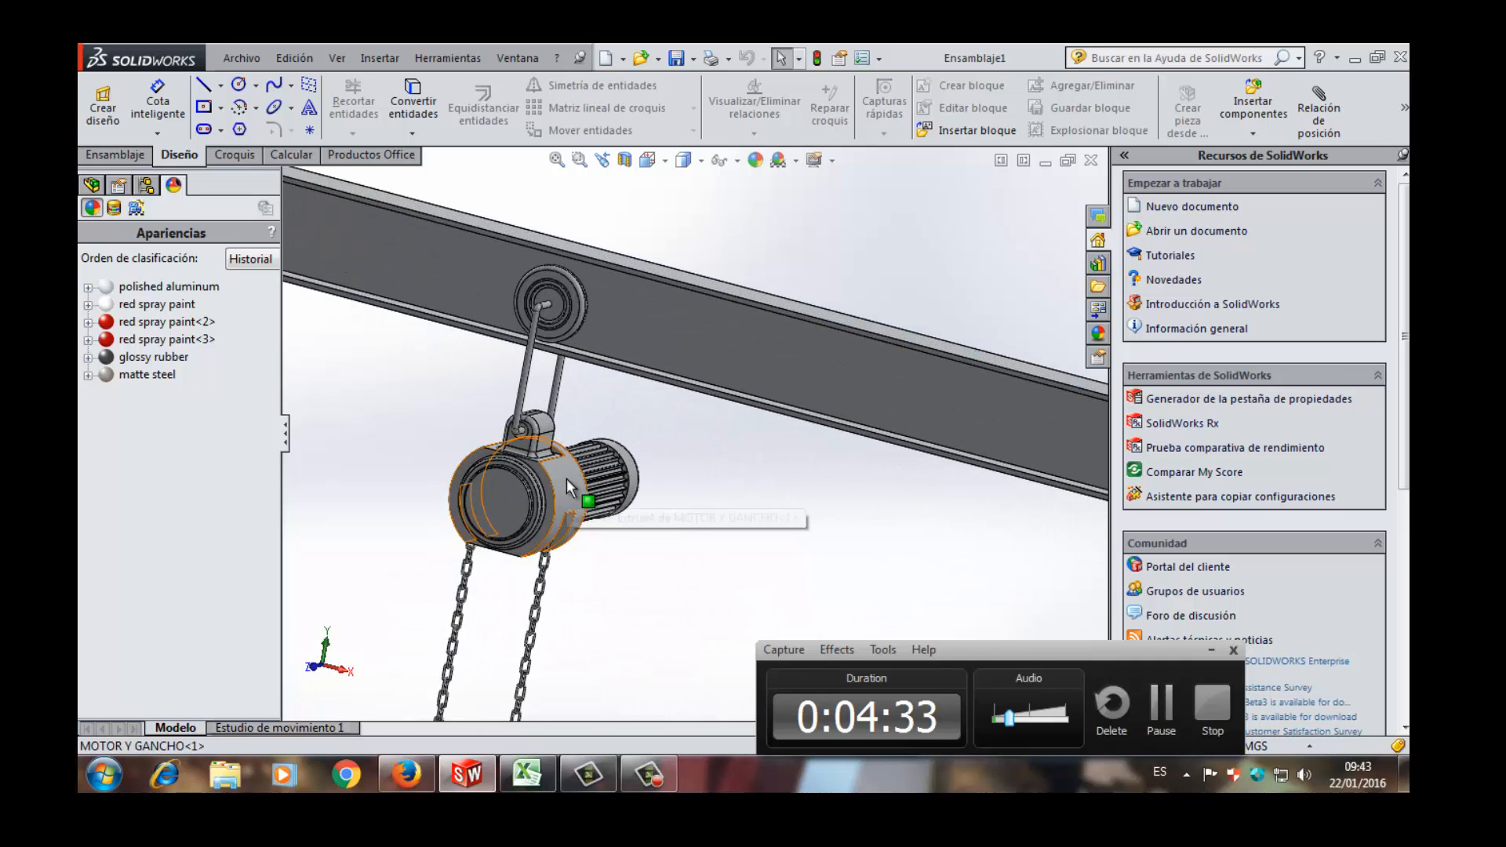
{"action": "scroll", "coordinate": [567, 478], "scroll_direction": "up", "scroll_amount": 3}
{"action": "scroll", "coordinate": [566, 479], "scroll_direction": "down", "scroll_amount": 3}
{"action": "scroll", "coordinate": [624, 459], "scroll_direction": "down", "scroll_amount": 3}
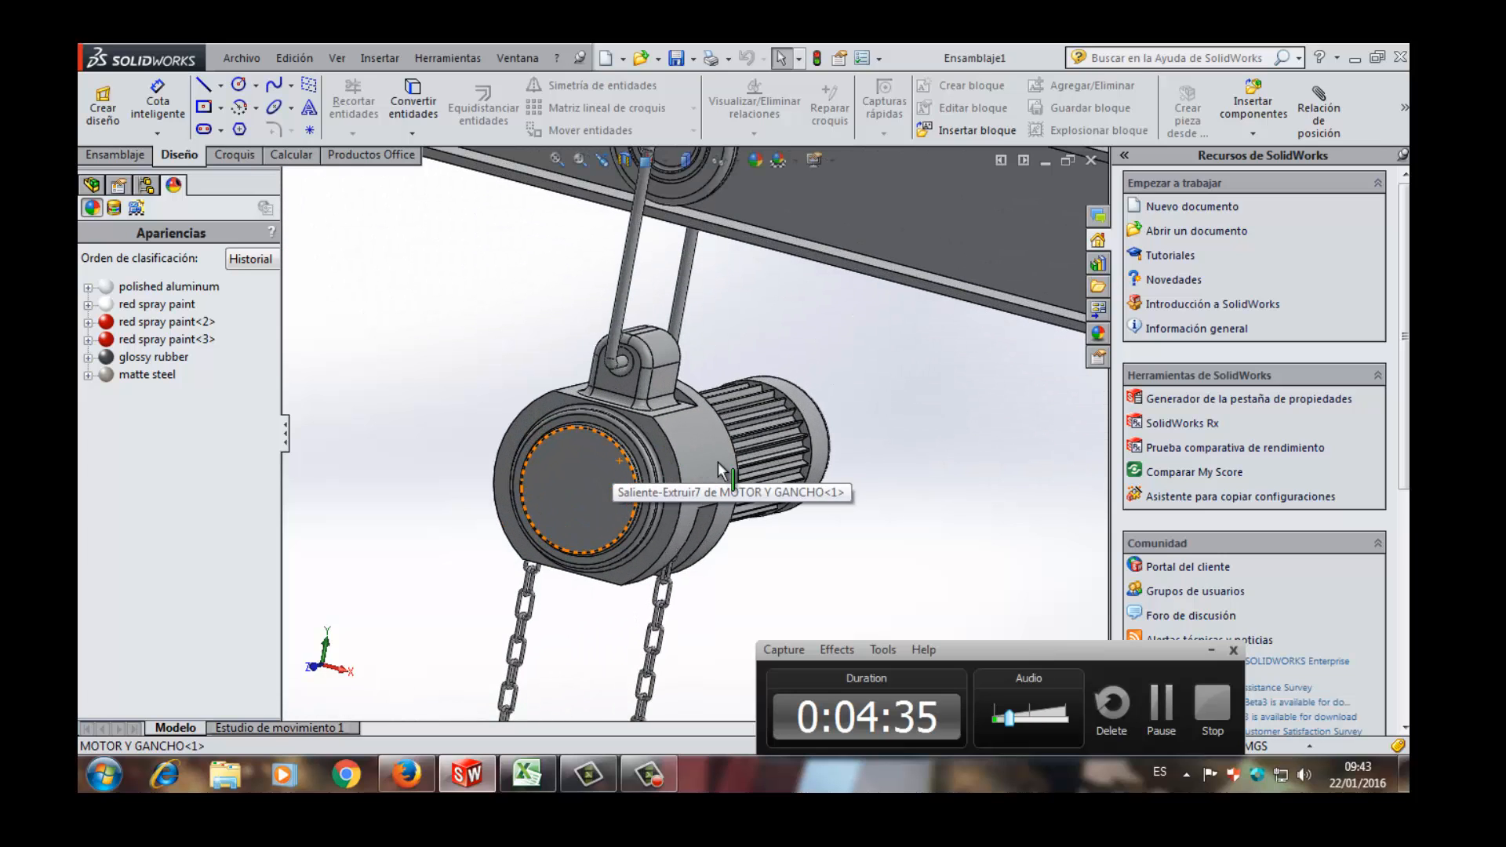
{"action": "left_click", "coordinate": [811, 415]}
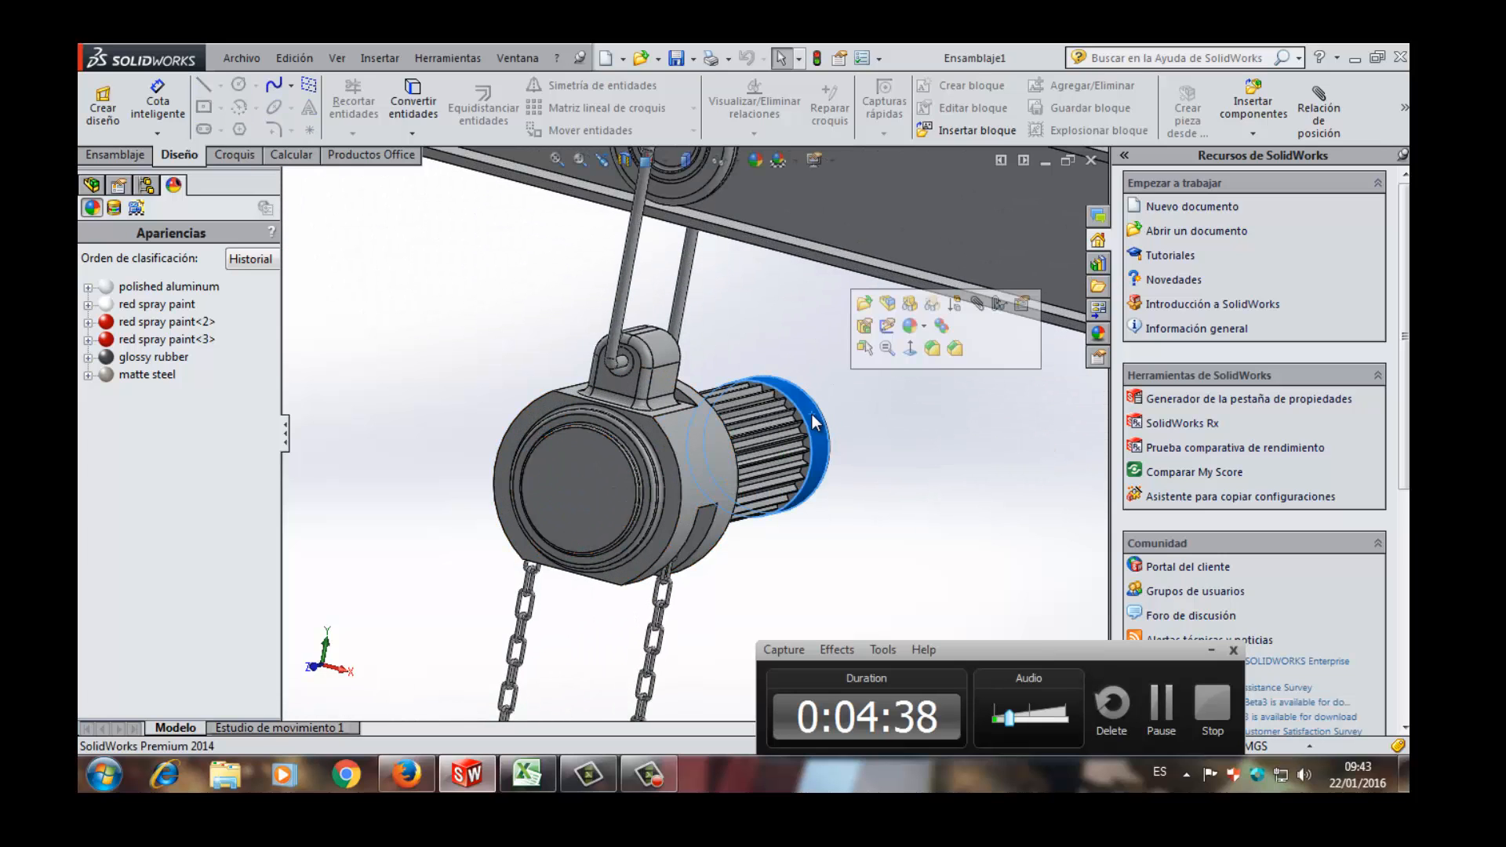
- Compare the hoist housing with the motor's end cover, selecting the housing's curved face and the cover's face alternately
{"action": "left_click", "coordinate": [698, 452]}
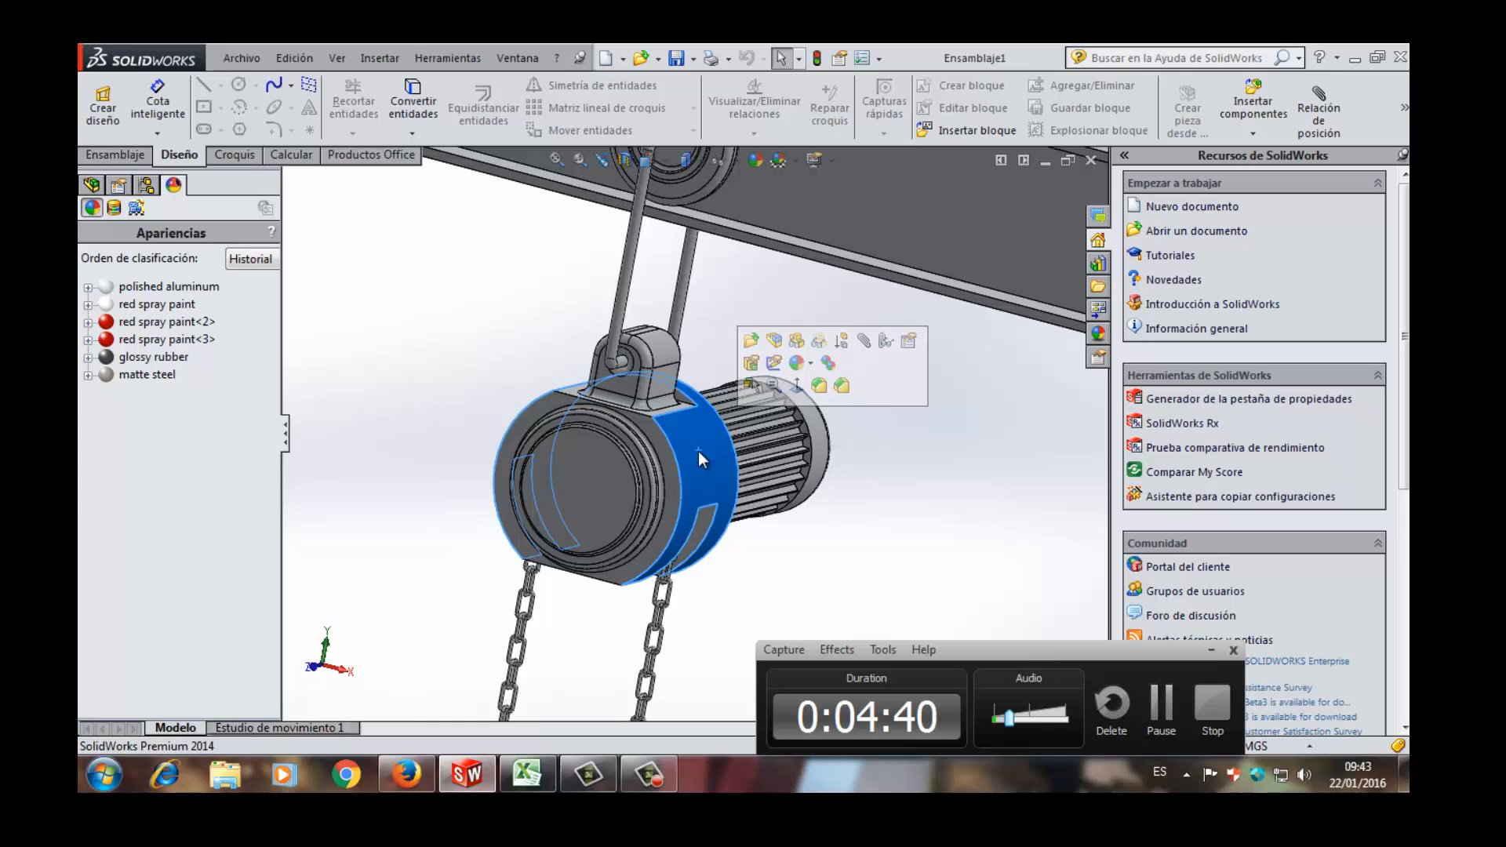
{"action": "left_click", "coordinate": [818, 443]}
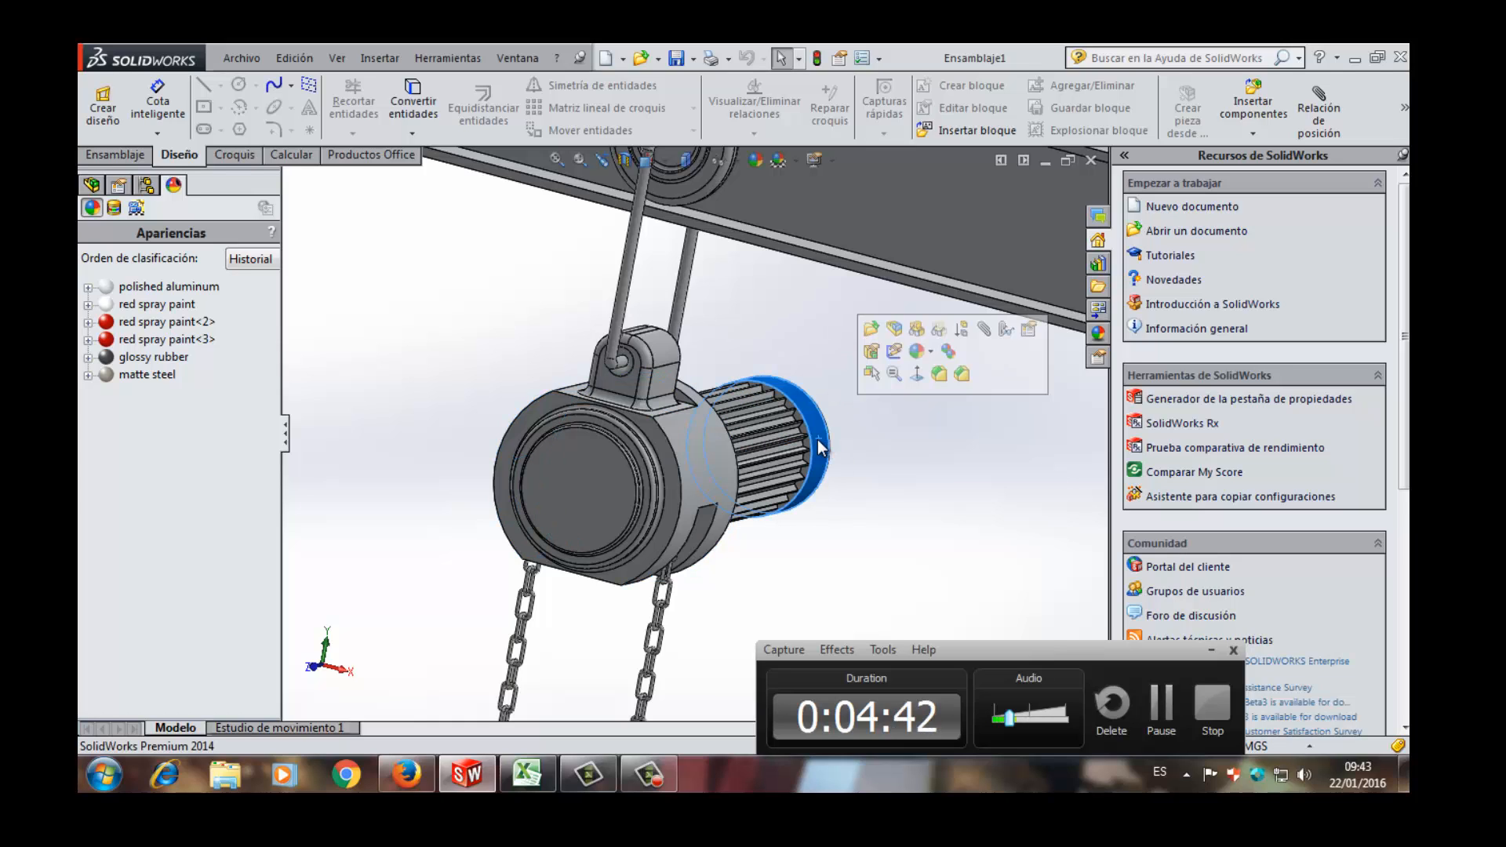
{"action": "left_click", "coordinate": [684, 450]}
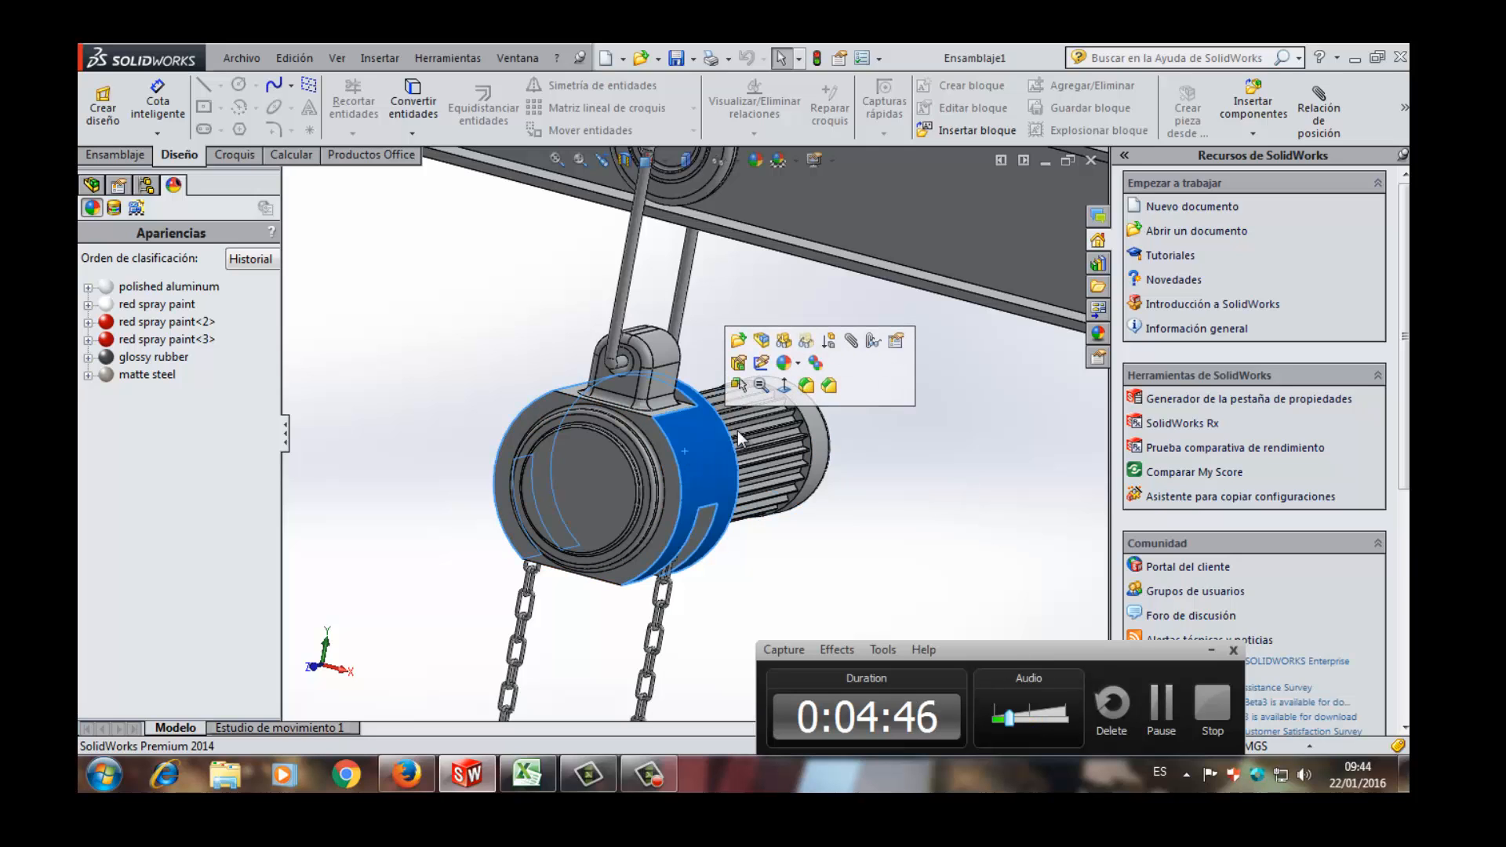
{"action": "scroll", "coordinate": [792, 455], "scroll_direction": "up", "scroll_amount": 2}
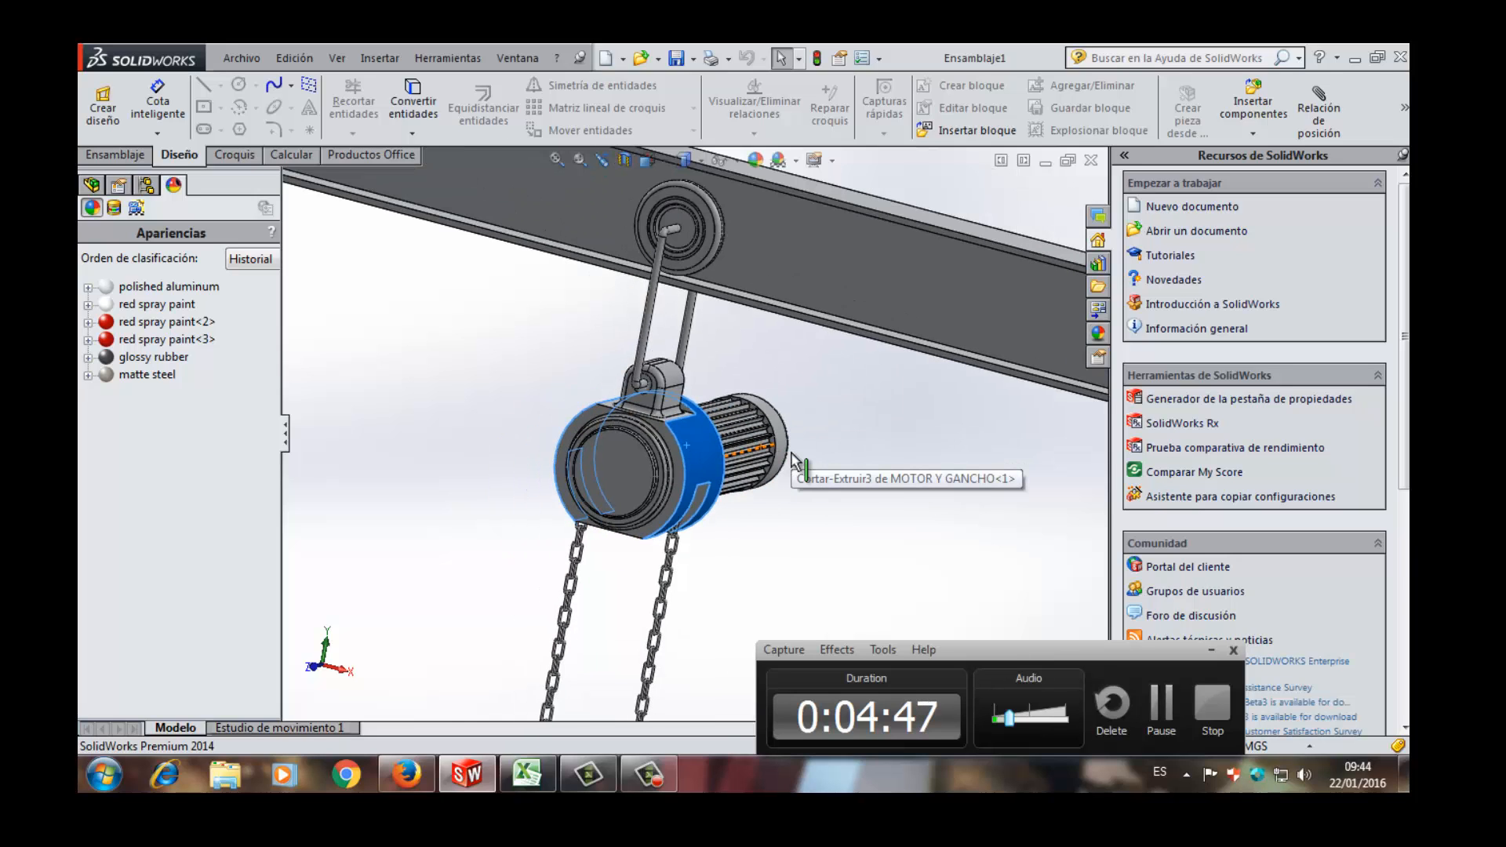
{"action": "scroll", "coordinate": [790, 455], "scroll_direction": "up", "scroll_amount": 1}
{"action": "scroll", "coordinate": [774, 441], "scroll_direction": "up", "scroll_amount": 2}
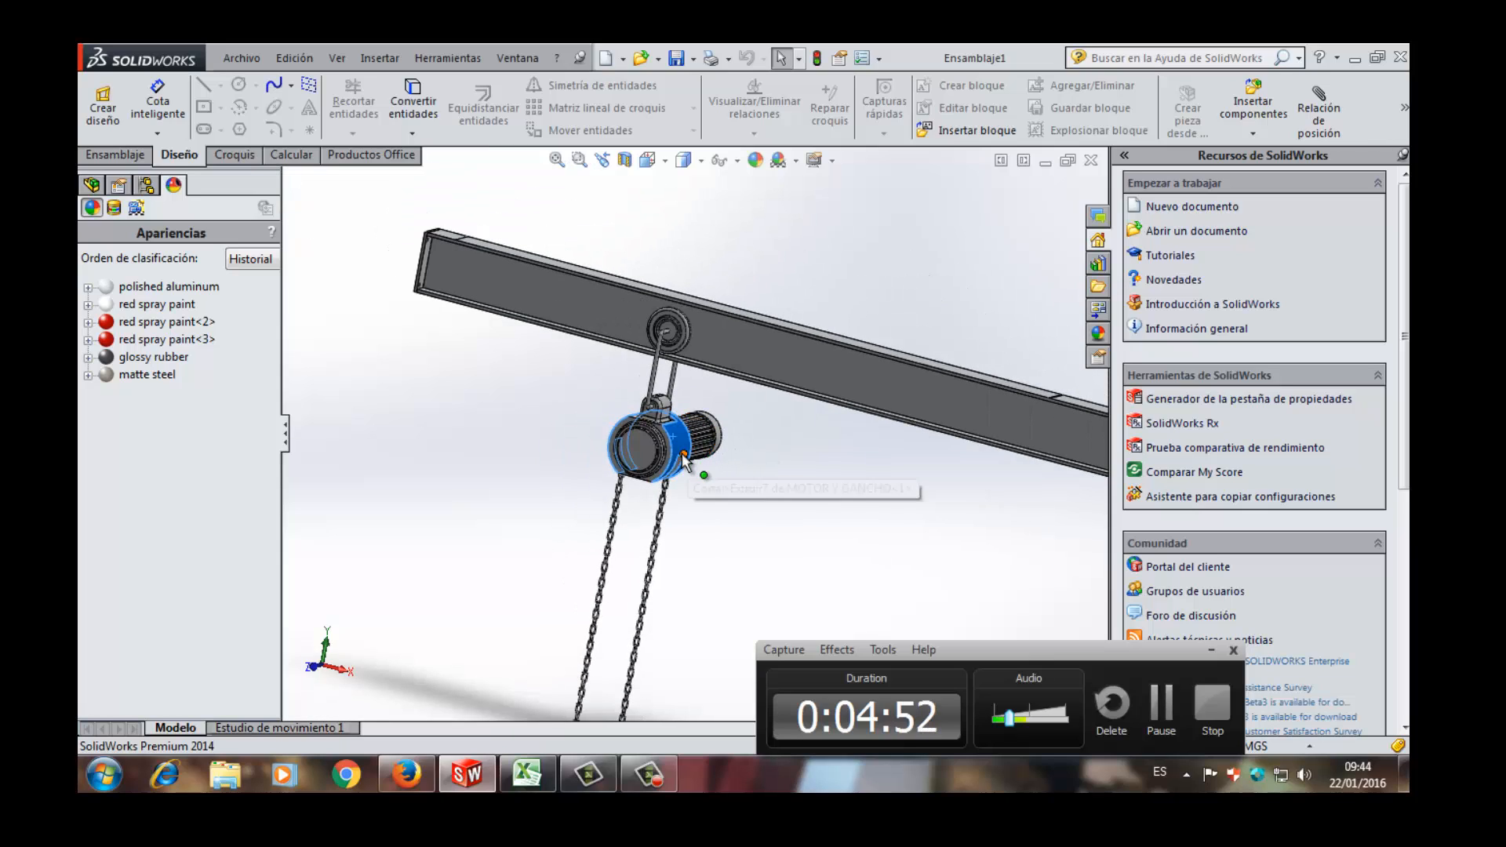
- Examine the two chains hanging from the hoist, from the housing down to their free ends
{"action": "scroll", "coordinate": [672, 498], "scroll_direction": "up", "scroll_amount": 2}
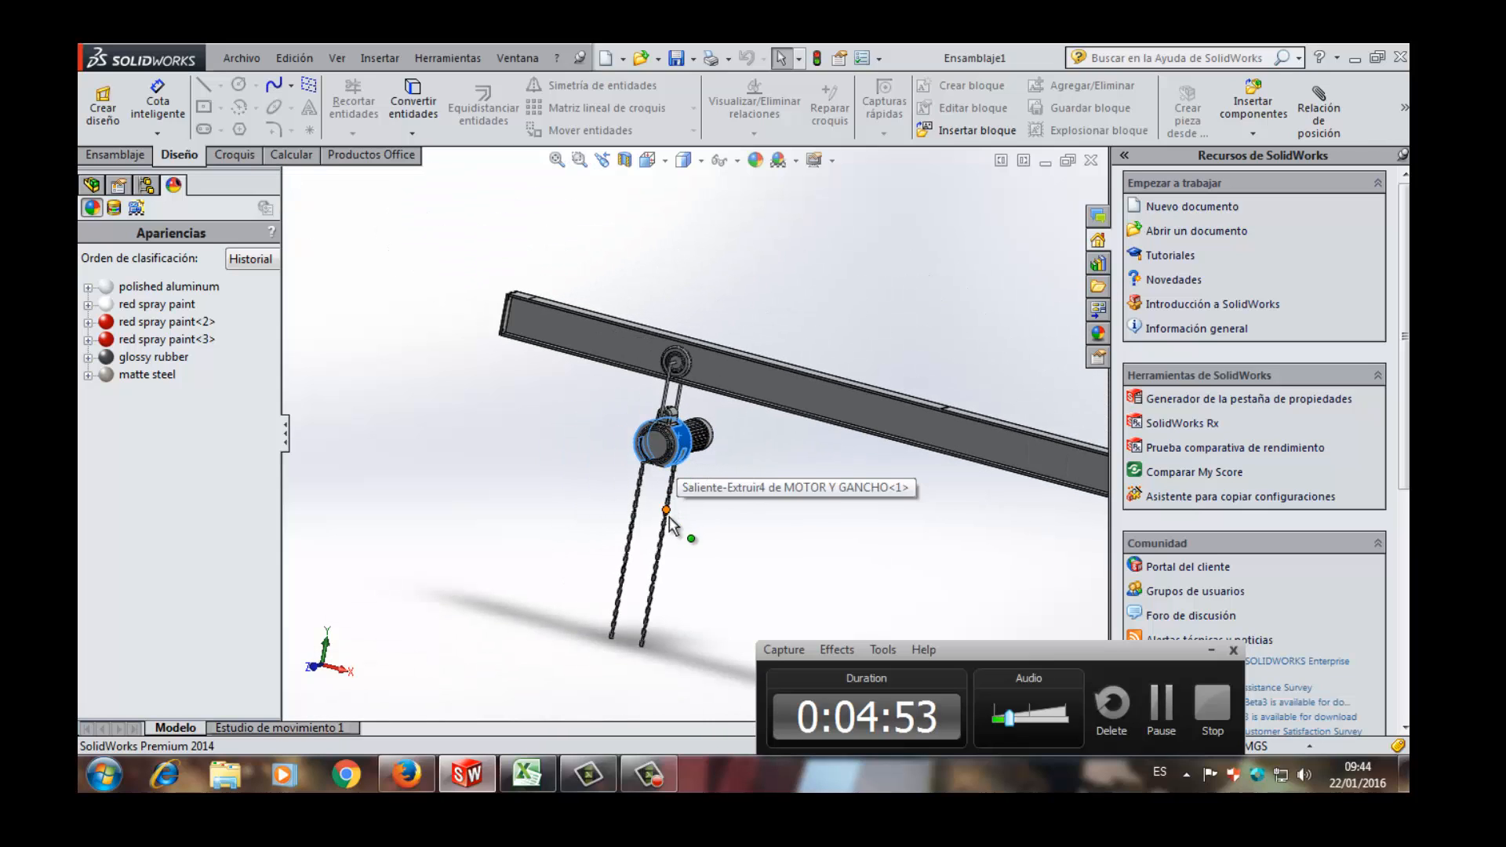
{"action": "scroll", "coordinate": [669, 523], "scroll_direction": "down", "scroll_amount": 4}
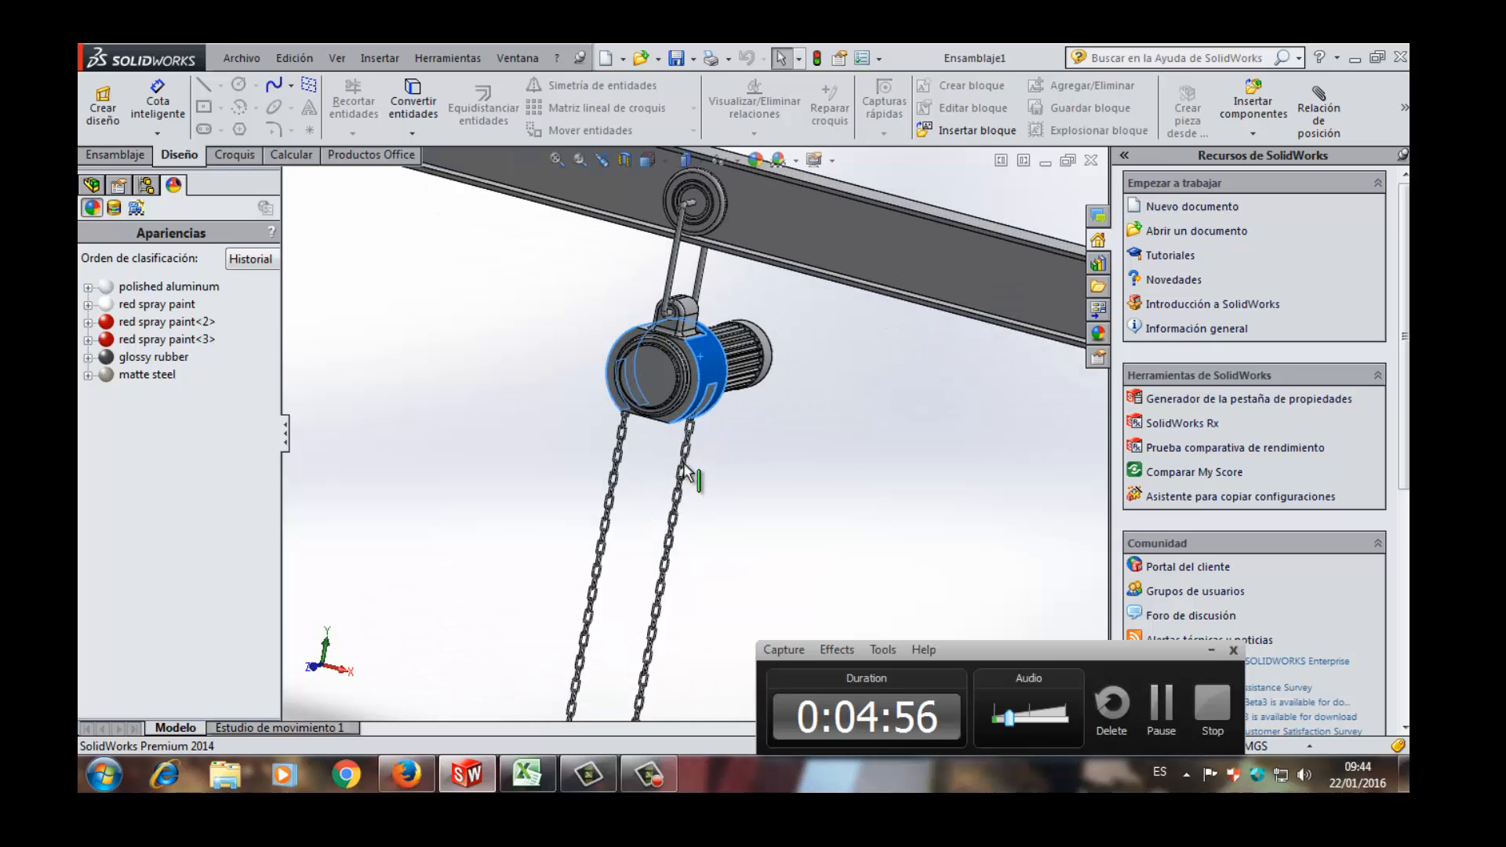
{"action": "scroll", "coordinate": [685, 471], "scroll_direction": "down", "scroll_amount": 3}
{"action": "scroll", "coordinate": [566, 463], "scroll_direction": "up", "scroll_amount": 1}
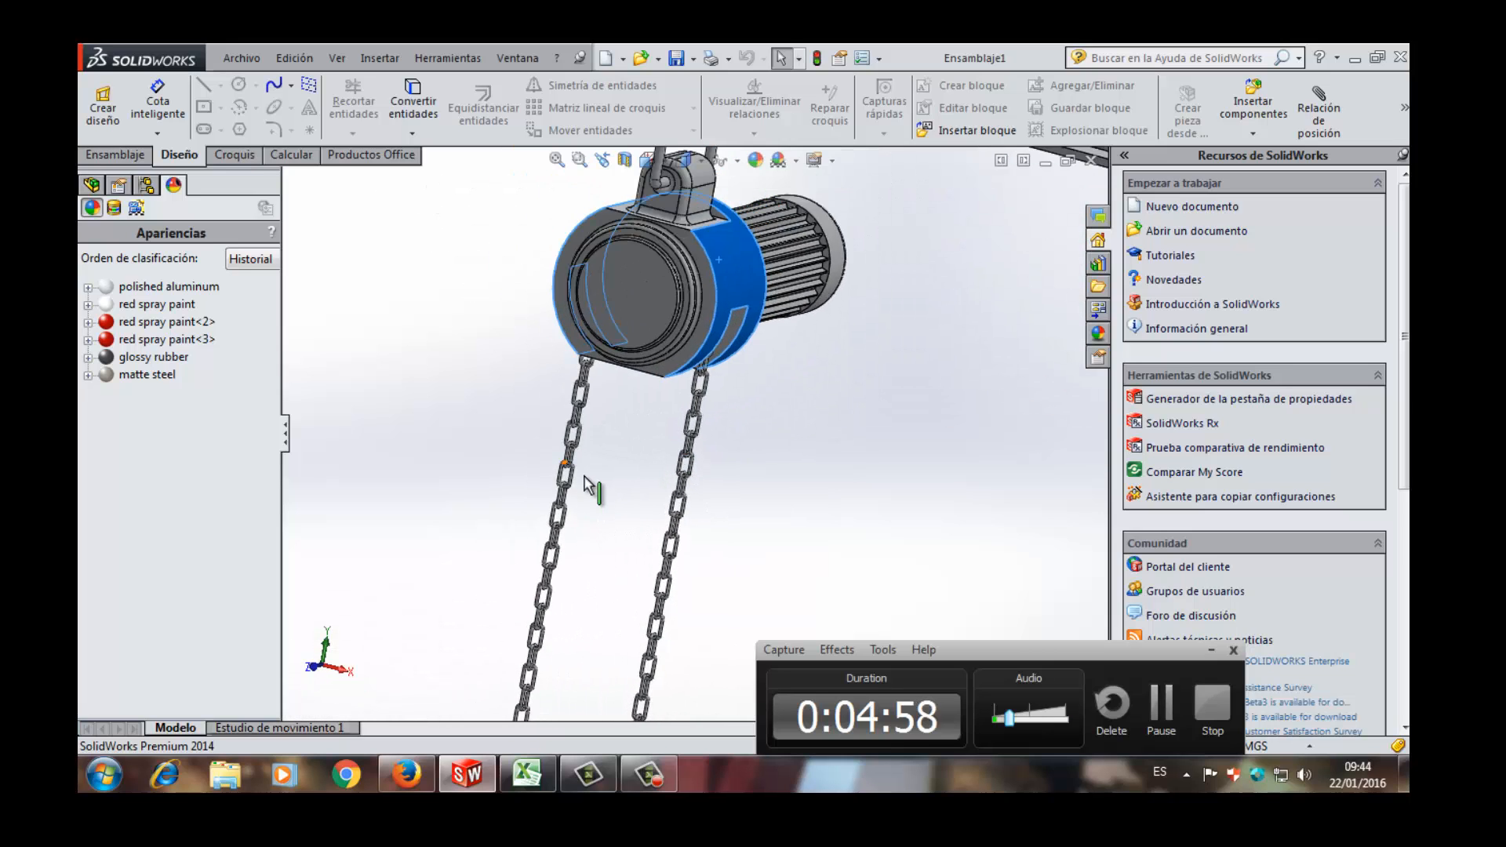
{"action": "scroll", "coordinate": [584, 479], "scroll_direction": "up", "scroll_amount": 4}
{"action": "scroll", "coordinate": [666, 584], "scroll_direction": "down", "scroll_amount": 3}
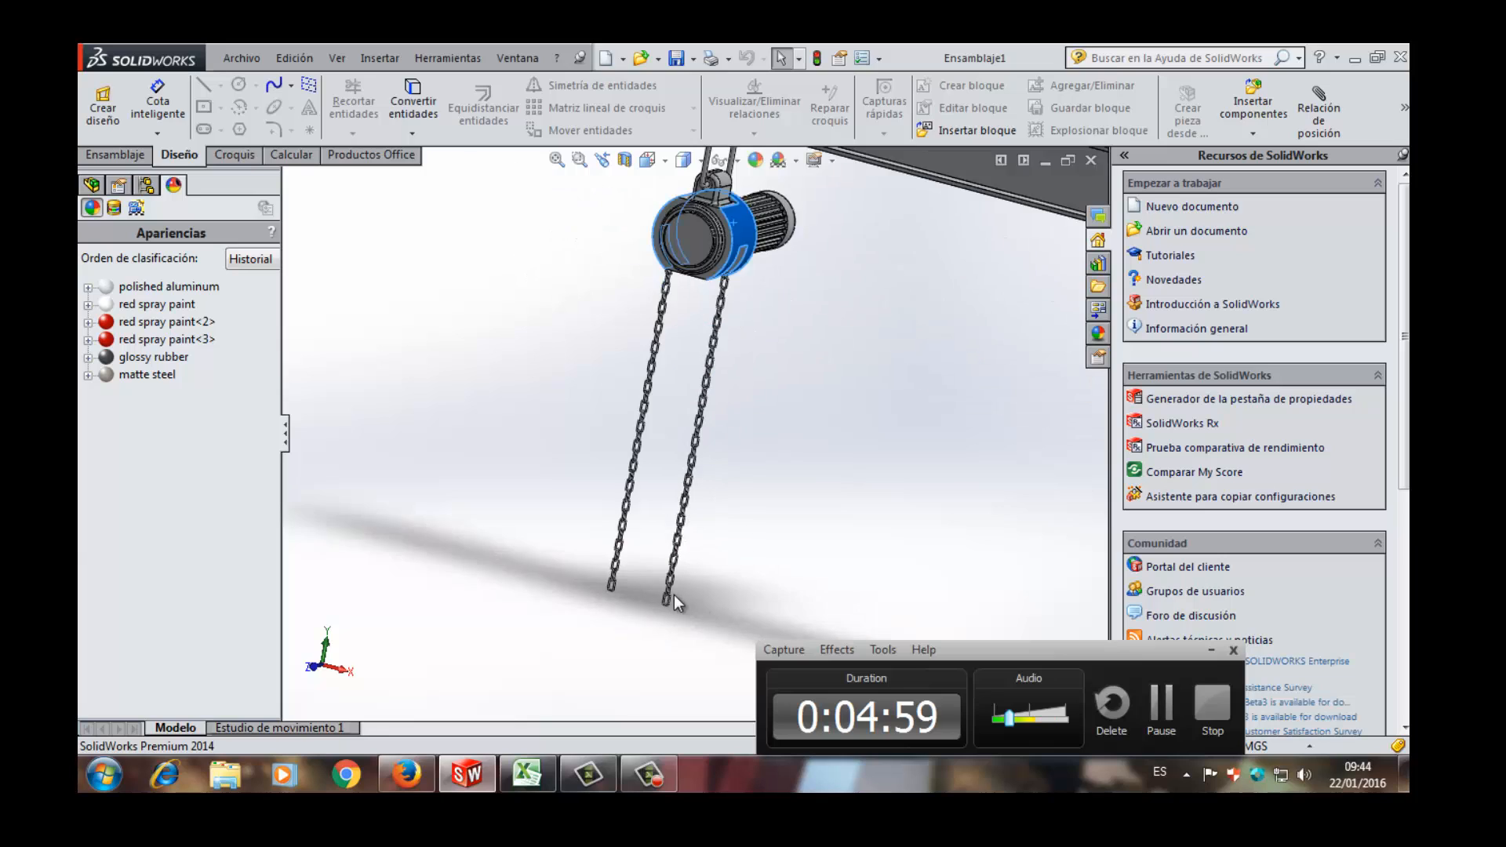
{"action": "scroll", "coordinate": [667, 588], "scroll_direction": "down", "scroll_amount": 4}
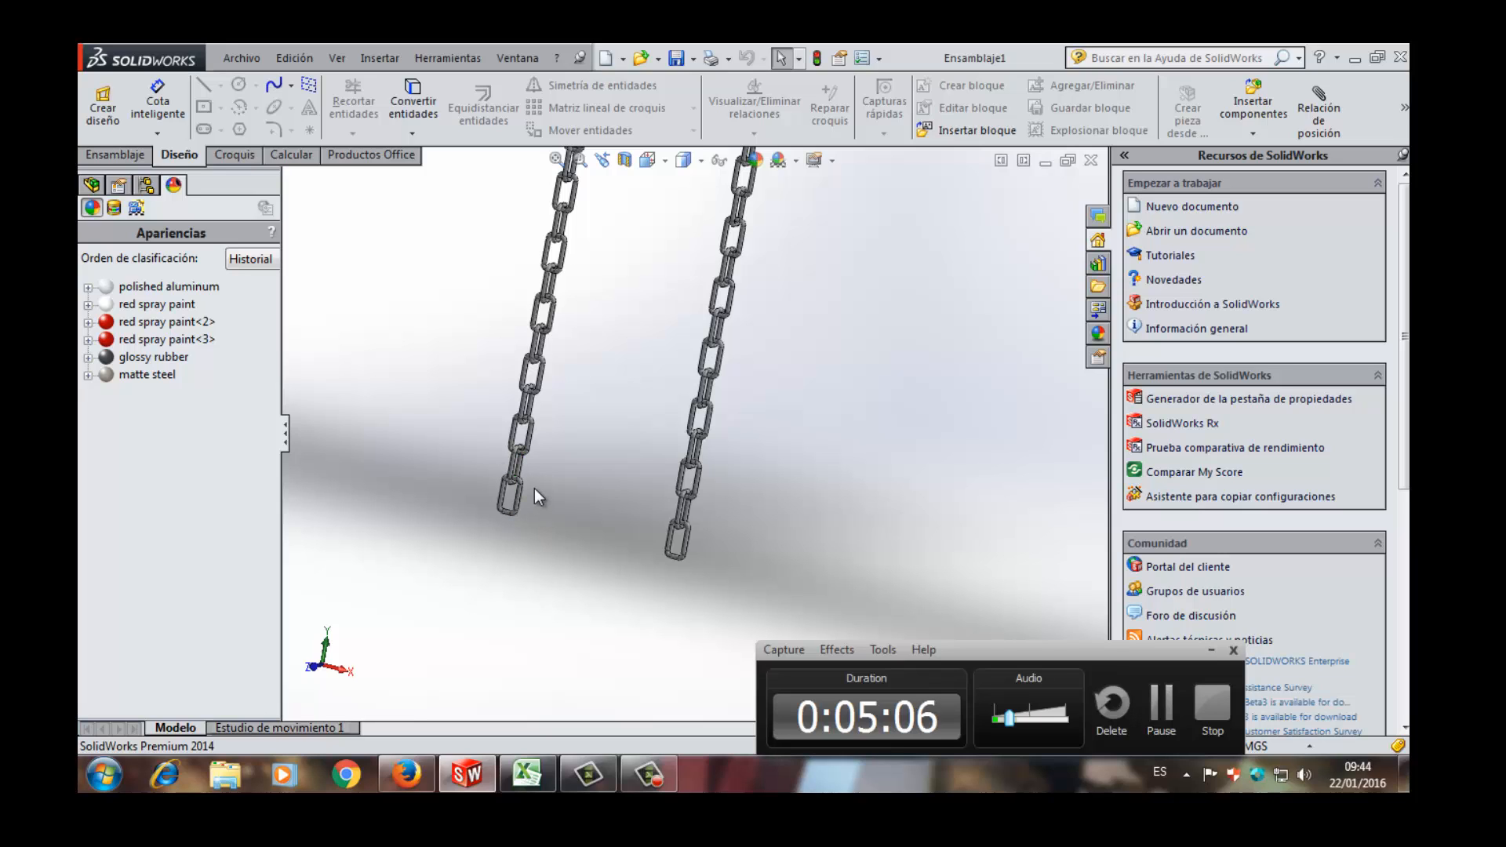
{"action": "scroll", "coordinate": [534, 488], "scroll_direction": "up", "scroll_amount": 5}
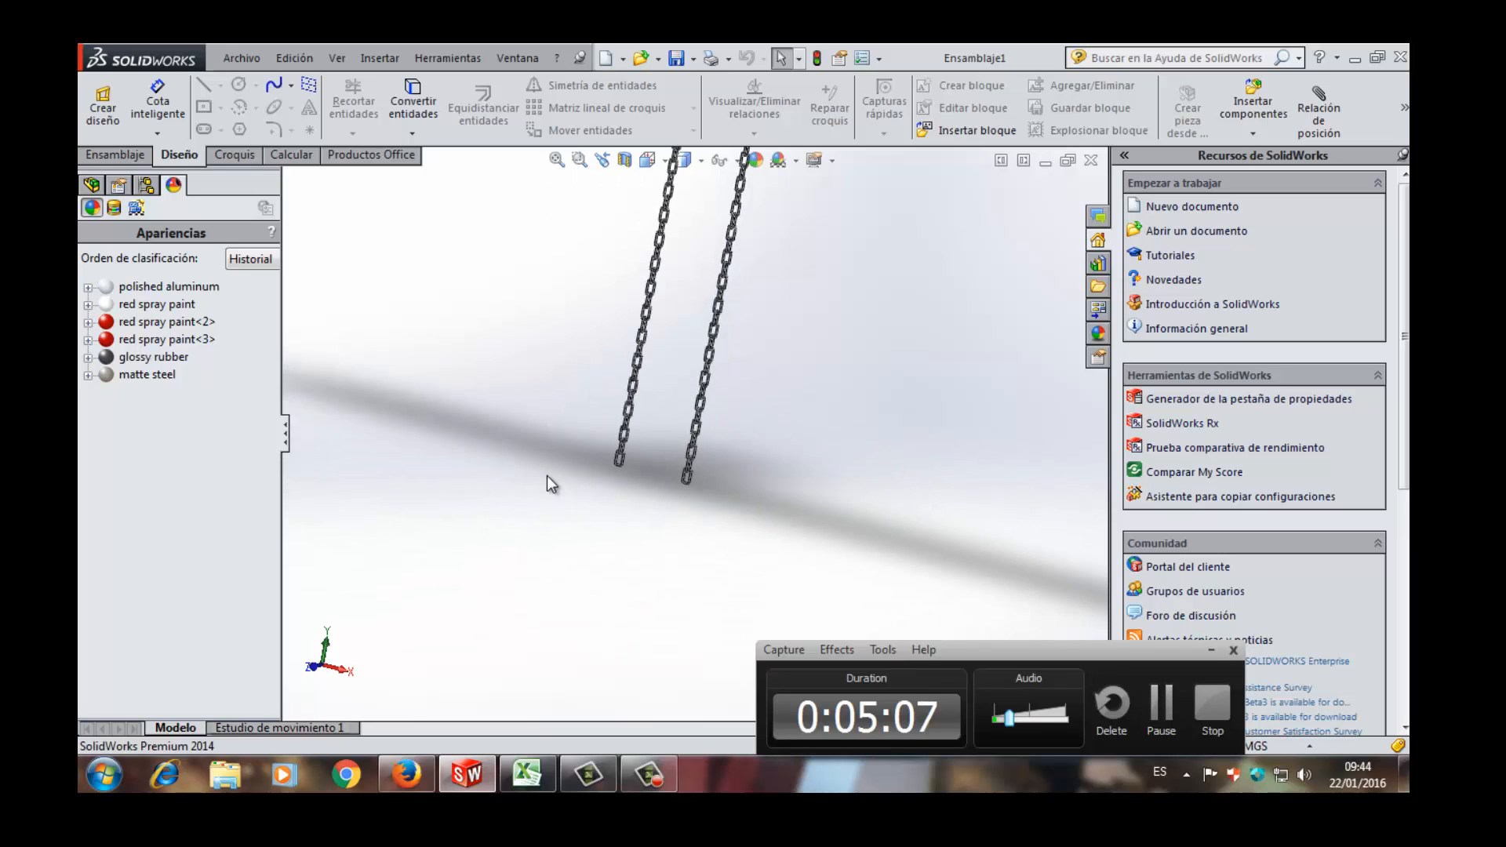
{"action": "scroll", "coordinate": [640, 370], "scroll_direction": "down", "scroll_amount": 5}
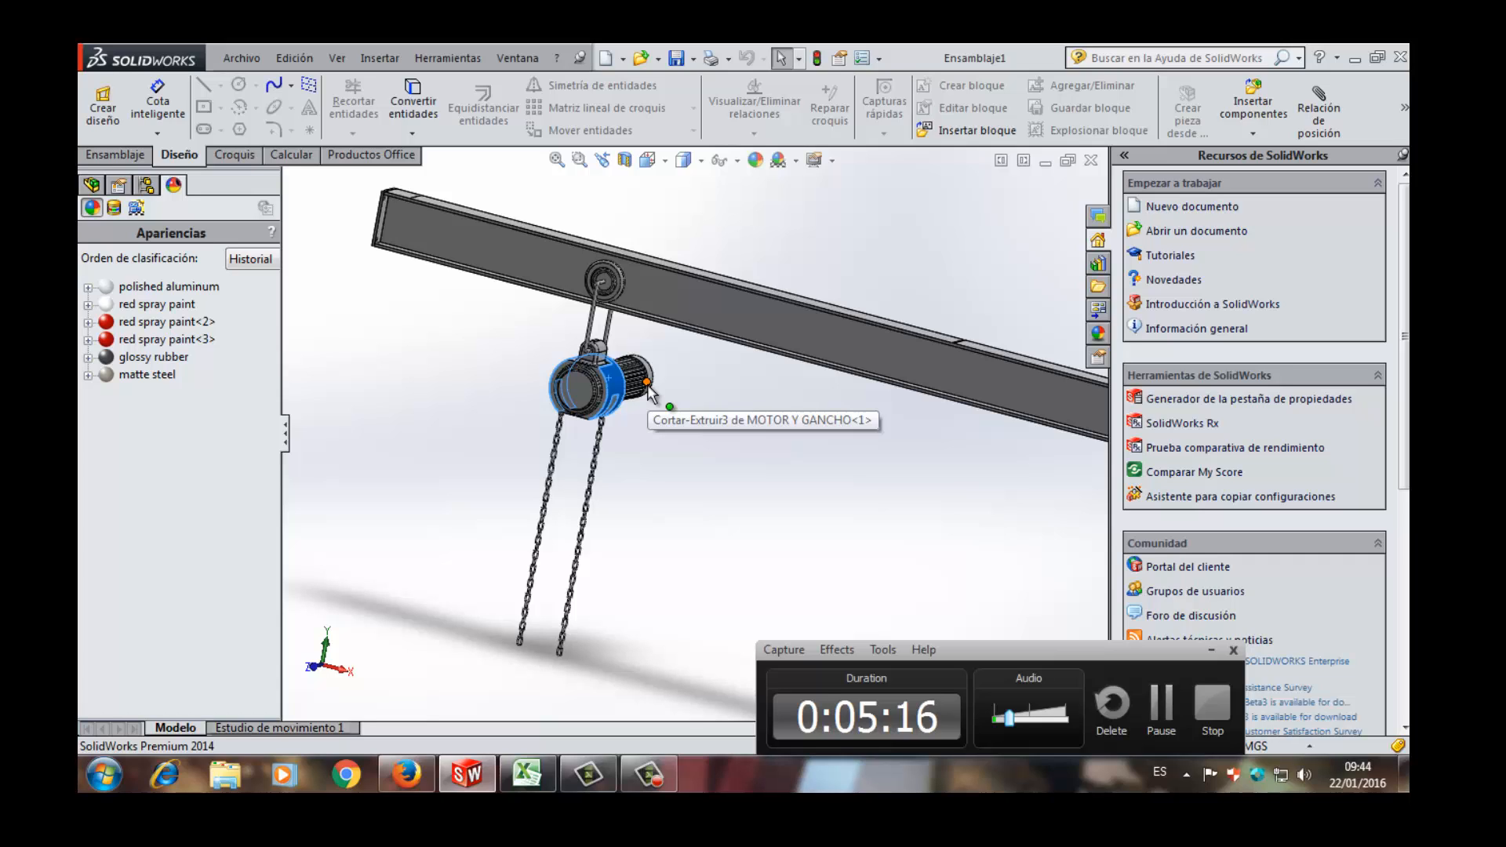
- Look over the full beam with the hanging hoist from a slightly higher oblique angle
{"action": "scroll", "coordinate": [648, 392], "scroll_direction": "up", "scroll_amount": 3}
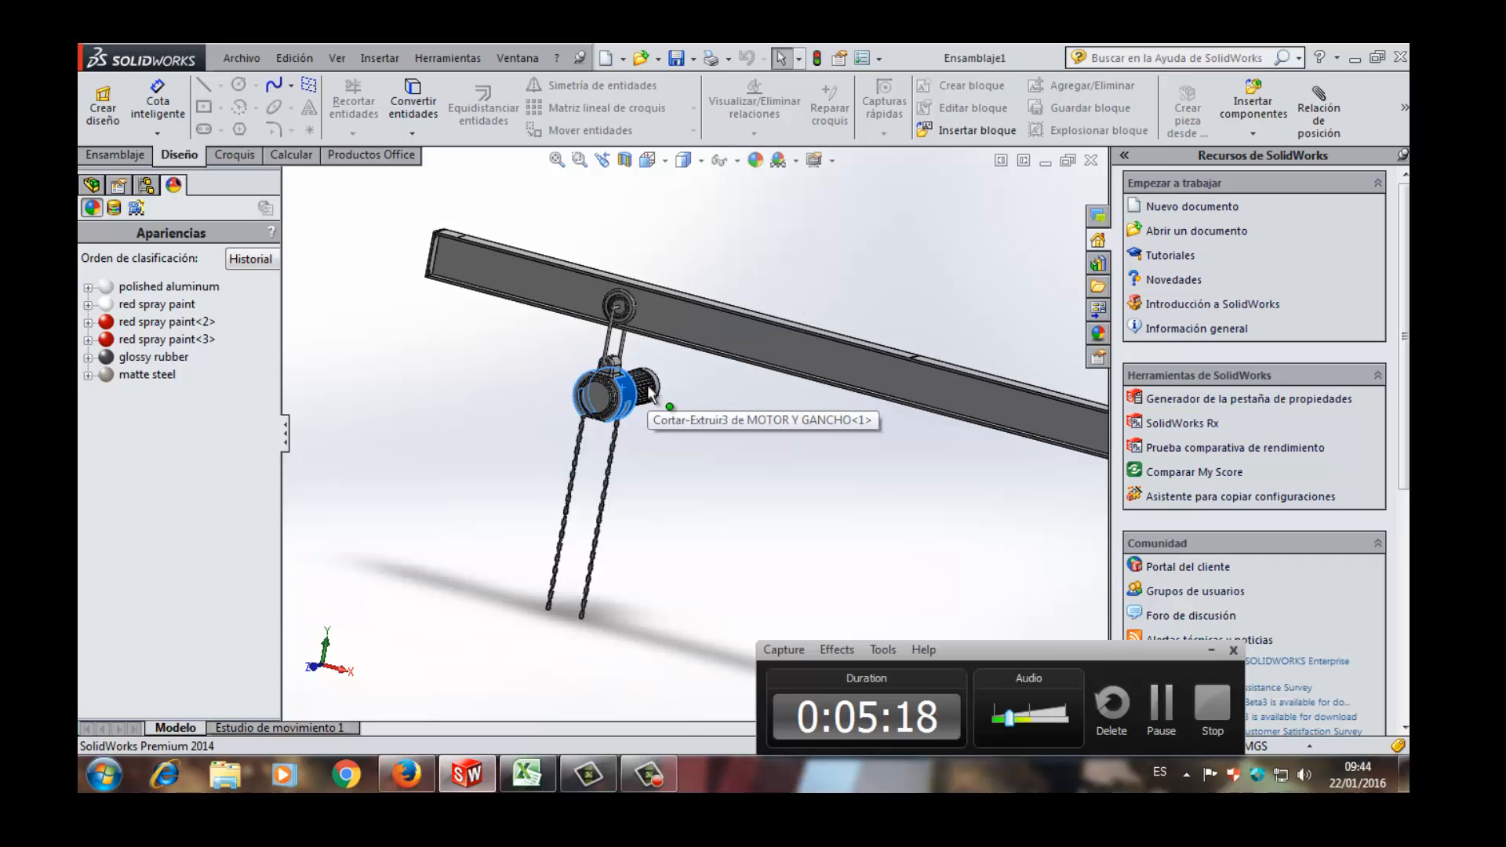
{"action": "scroll", "coordinate": [619, 292], "scroll_direction": "up", "scroll_amount": 5}
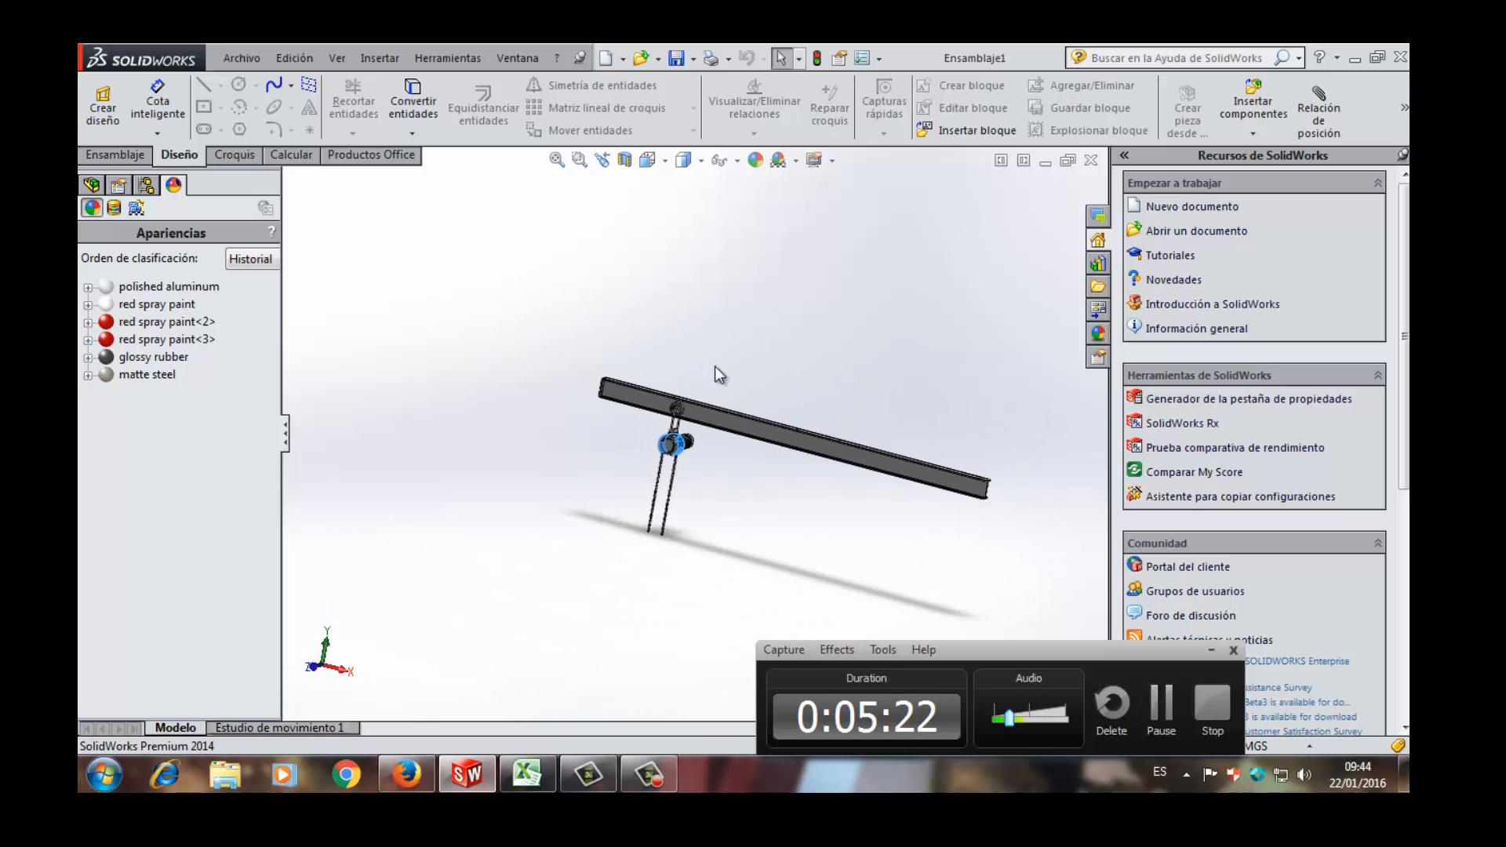
{"action": "middle_click_drag", "start_coordinate": [715, 366], "coordinate": [702, 404]}
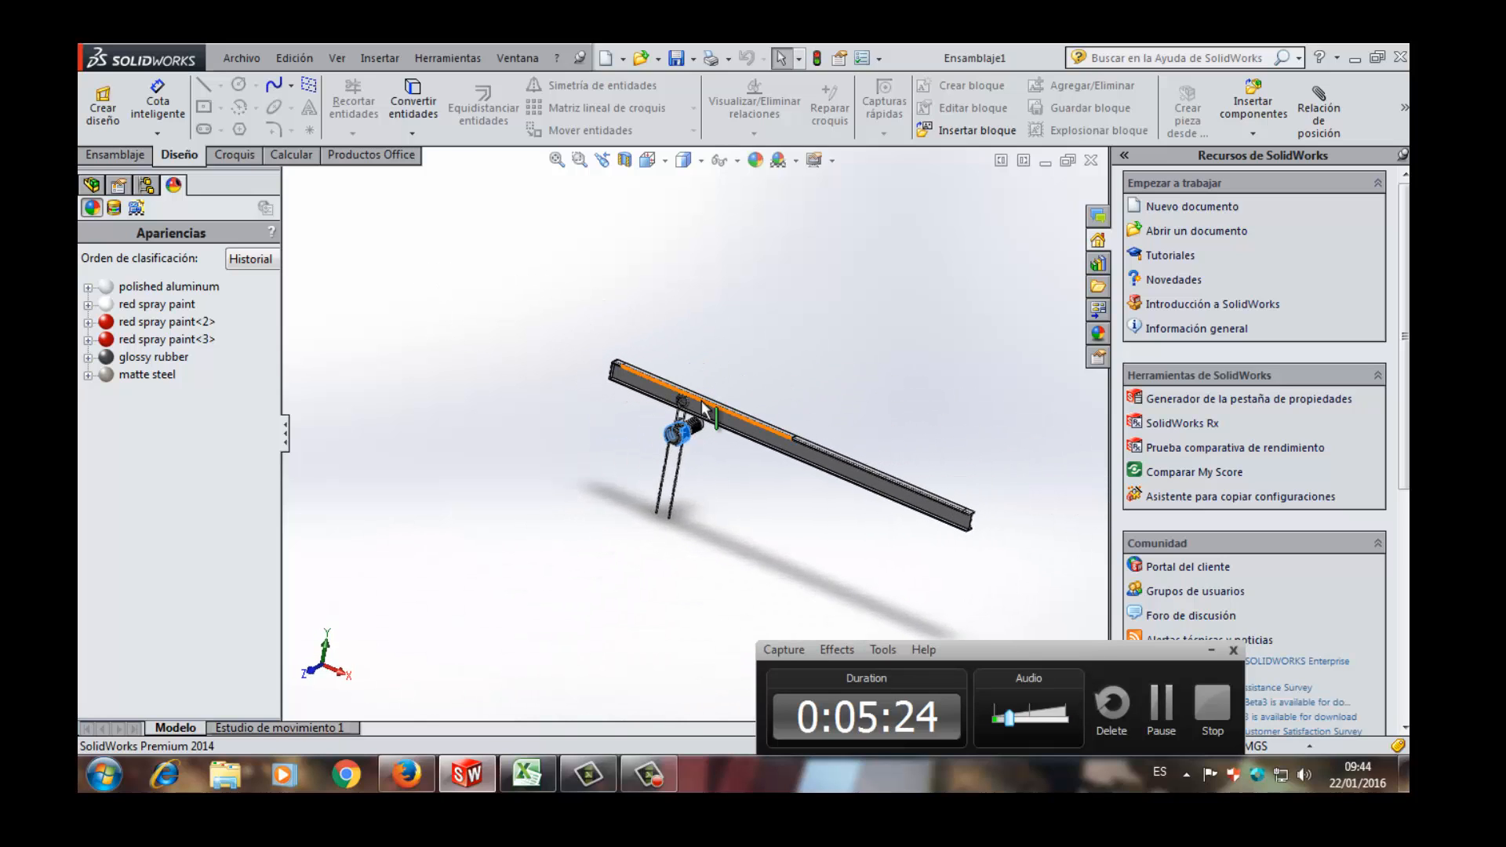
{"action": "scroll", "coordinate": [702, 401], "scroll_direction": "down", "scroll_amount": 5}
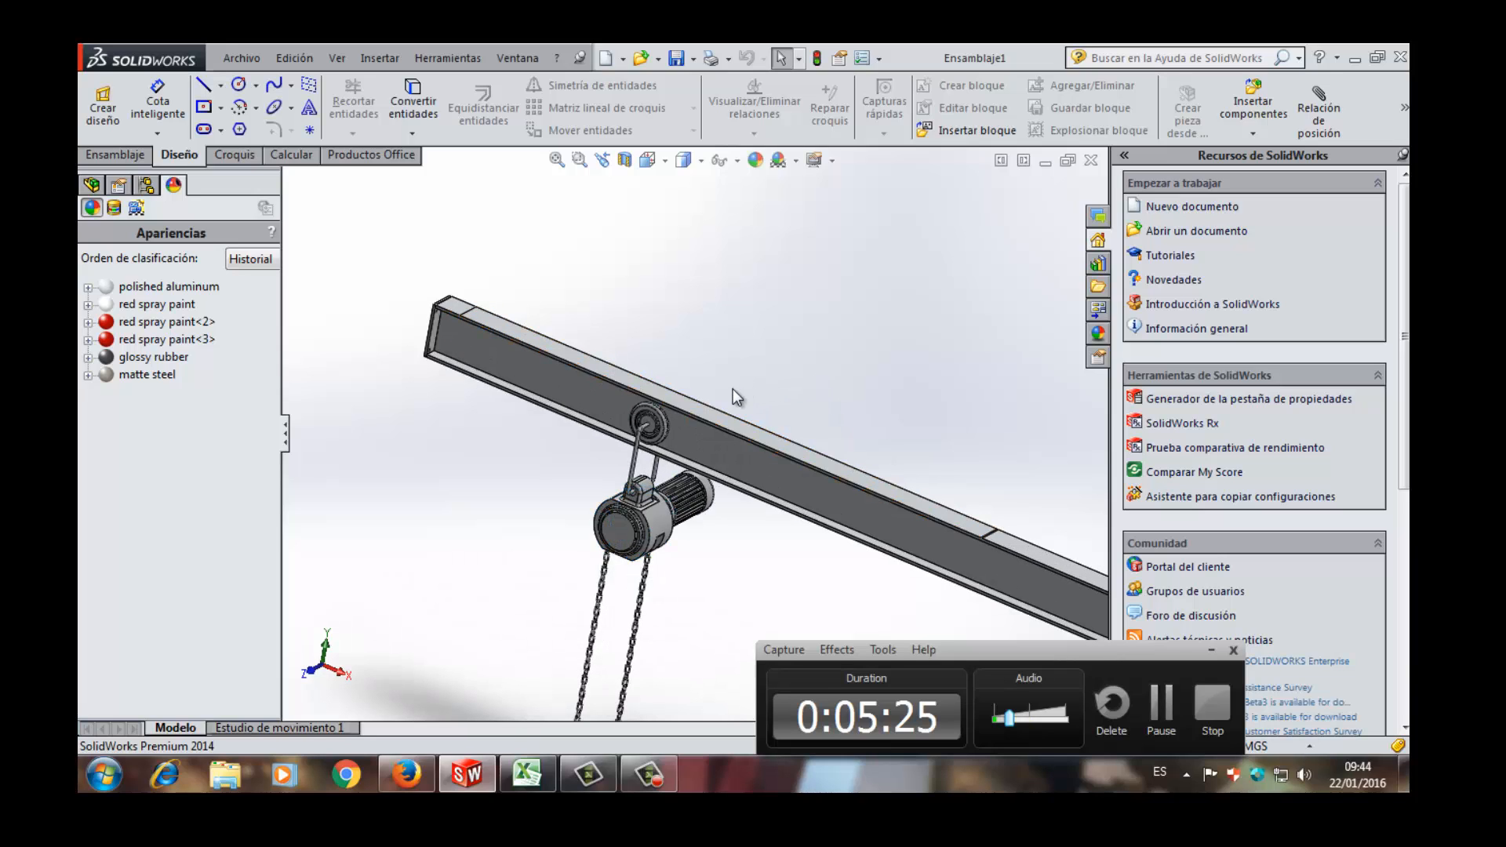
{"action": "scroll", "coordinate": [718, 393], "scroll_direction": "up", "scroll_amount": 5}
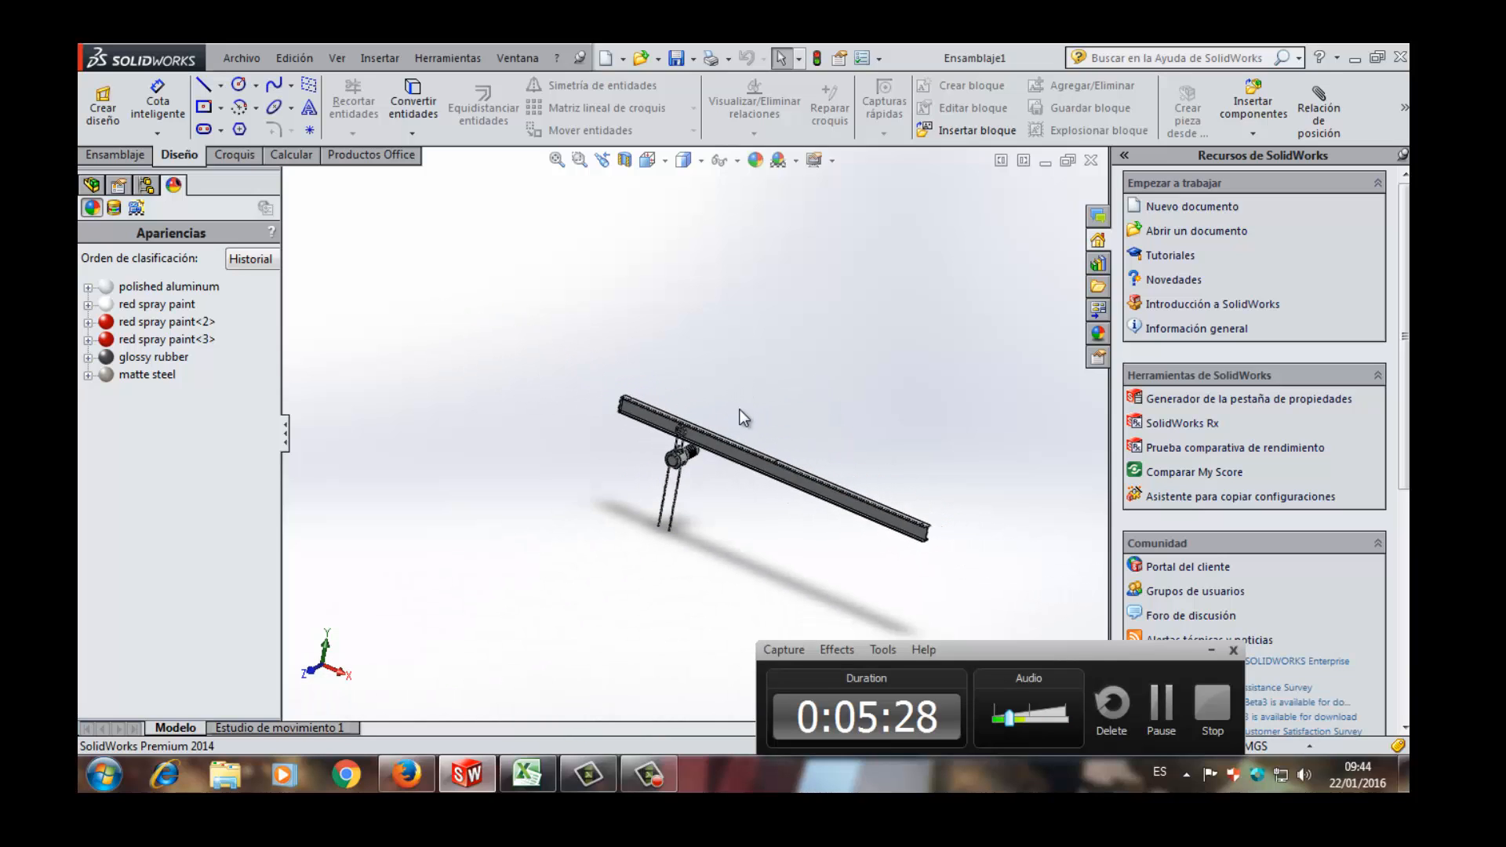
- Examine the beam's web beside the end plate, selecting the web's side face and then clearing the selection
{"action": "scroll", "coordinate": [590, 424], "scroll_direction": "down", "scroll_amount": 2}
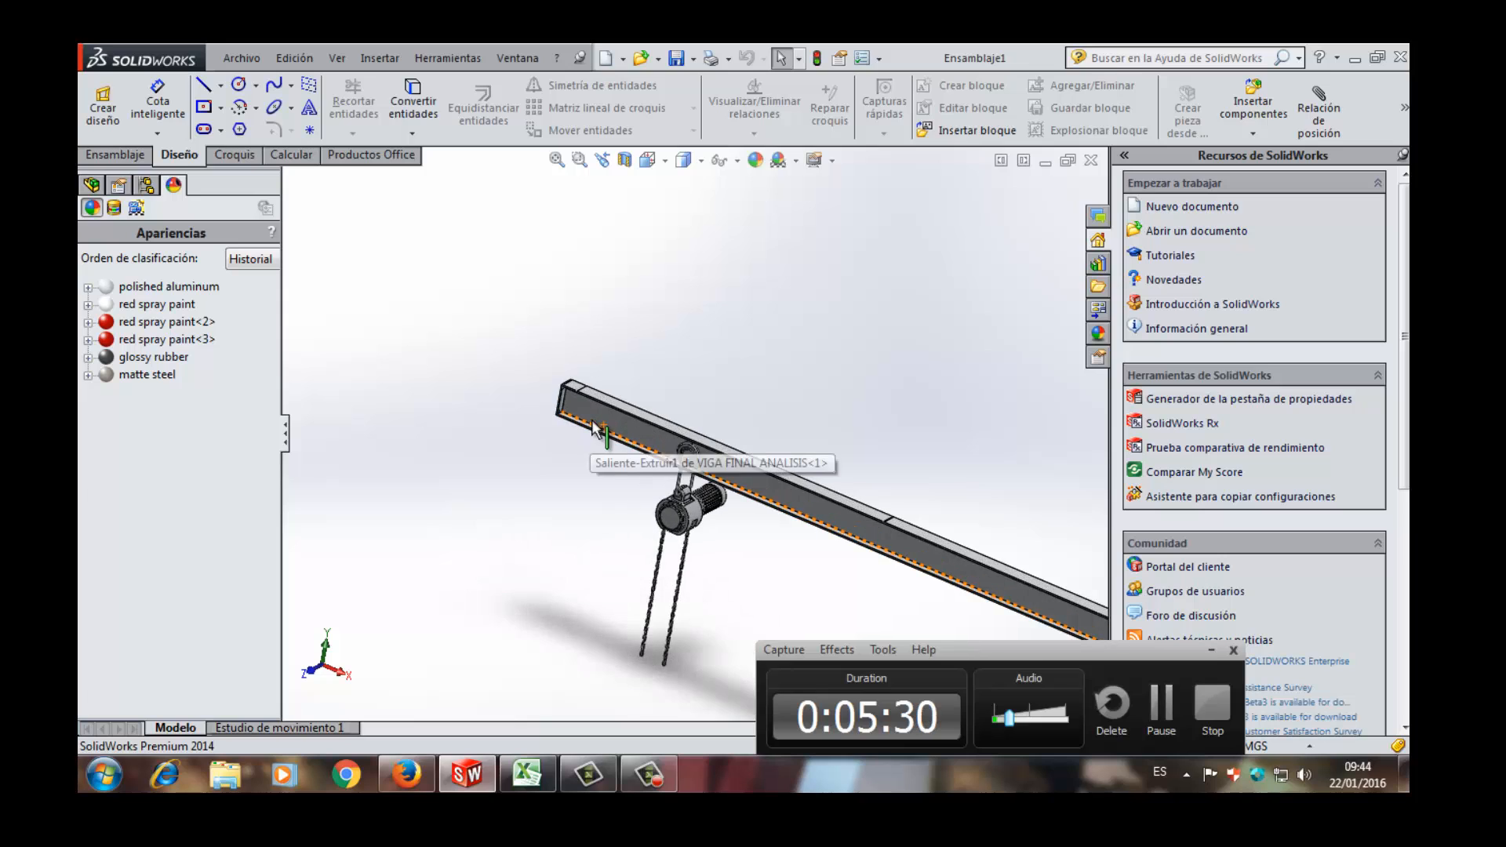
{"action": "scroll", "coordinate": [604, 402], "scroll_direction": "down", "scroll_amount": 3}
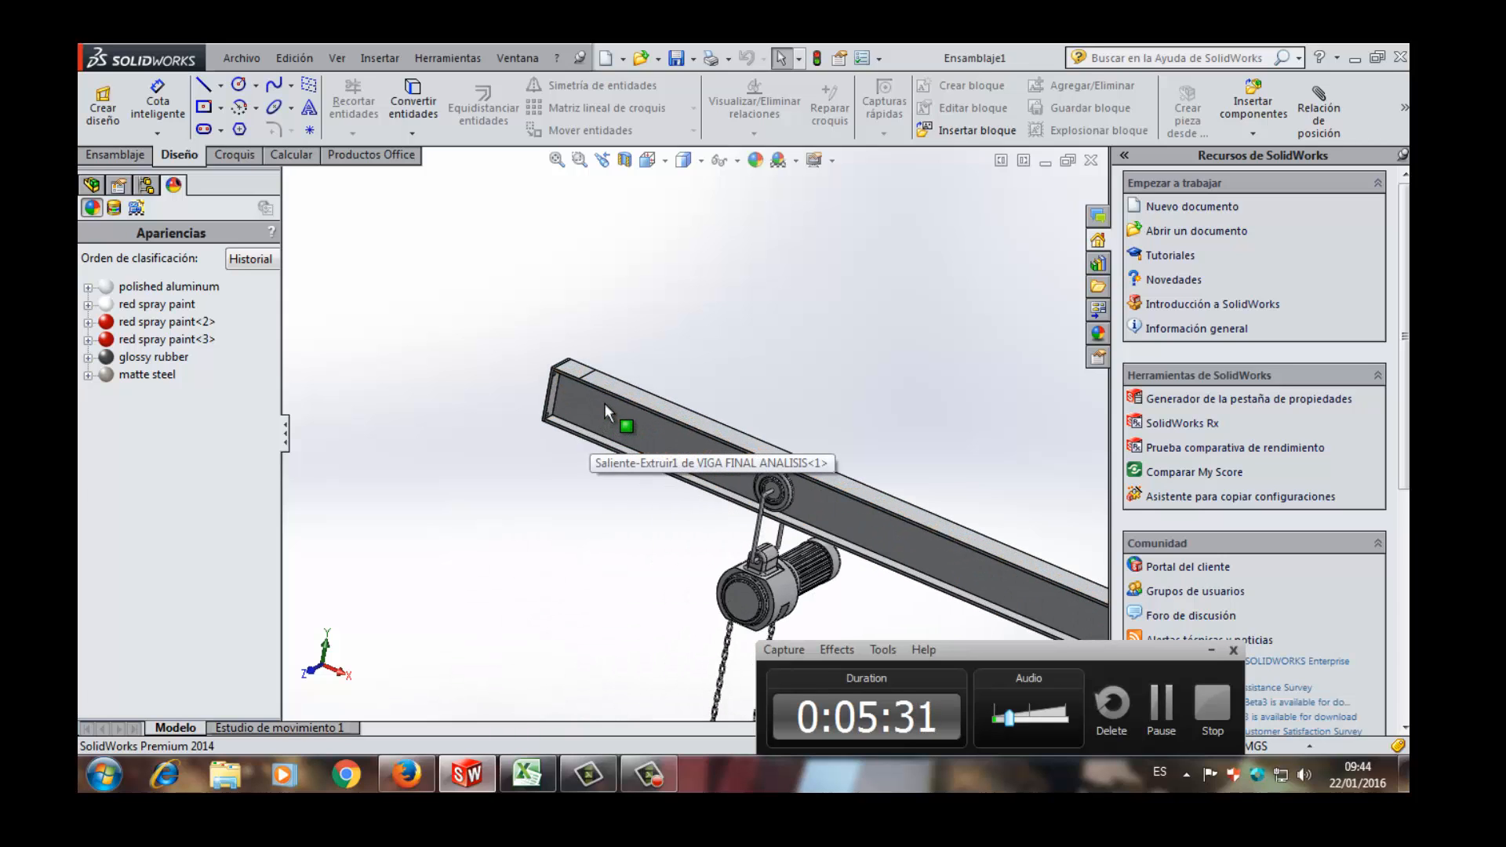
{"action": "left_click", "coordinate": [637, 434]}
{"action": "scroll", "coordinate": [674, 447], "scroll_direction": "up", "scroll_amount": 5}
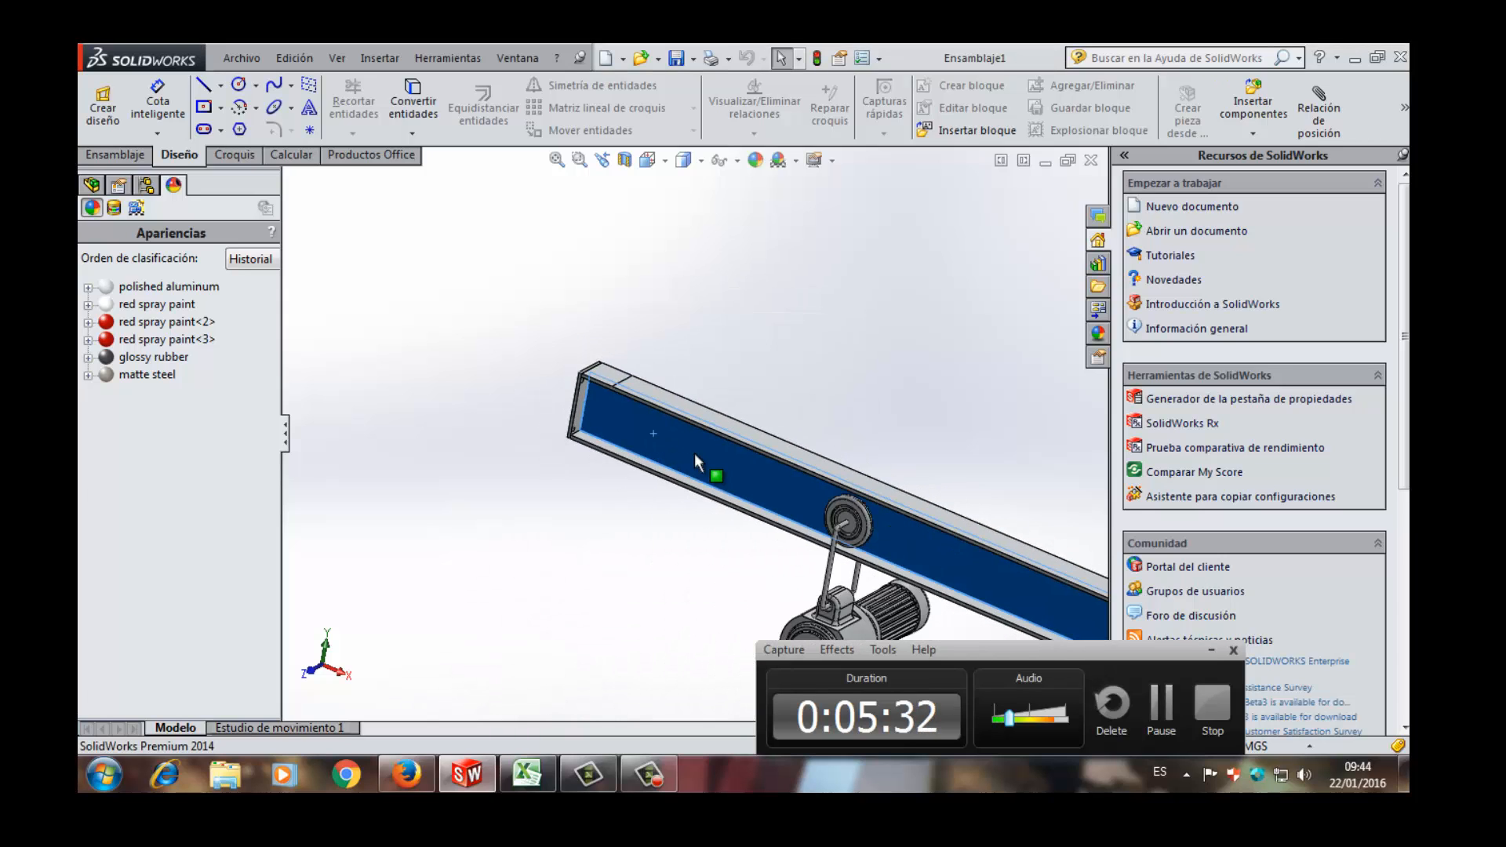
{"action": "left_click", "coordinate": [898, 415]}
{"action": "scroll", "coordinate": [891, 463], "scroll_direction": "up", "scroll_amount": 3}
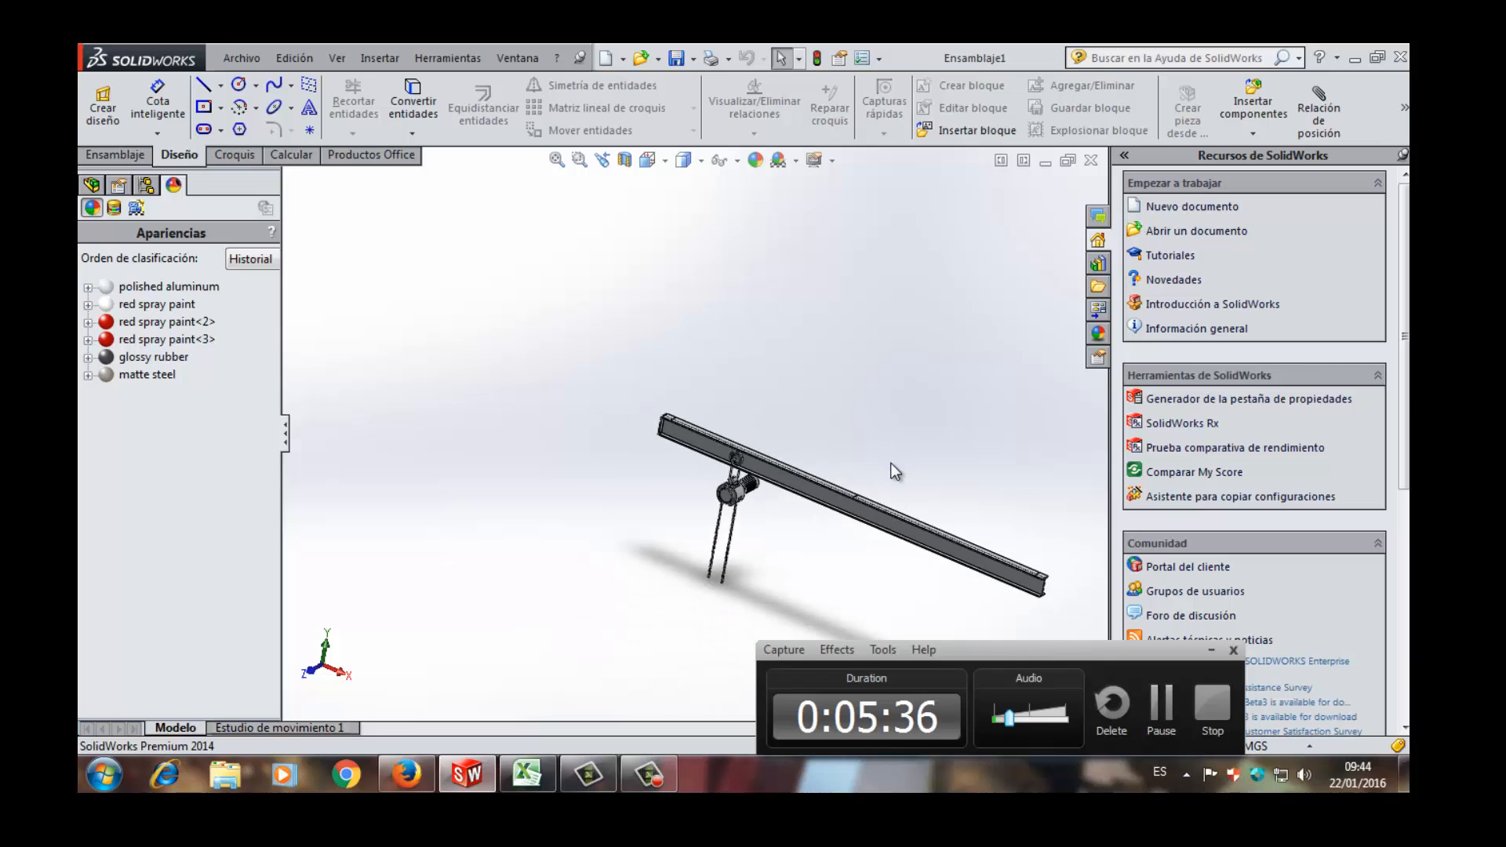
- Examine the bolted end plate at the hoist end of the beam, selecting the plate's outer face
{"action": "scroll", "coordinate": [891, 463], "scroll_direction": "down", "scroll_amount": 3}
{"action": "scroll", "coordinate": [891, 462], "scroll_direction": "up", "scroll_amount": 3}
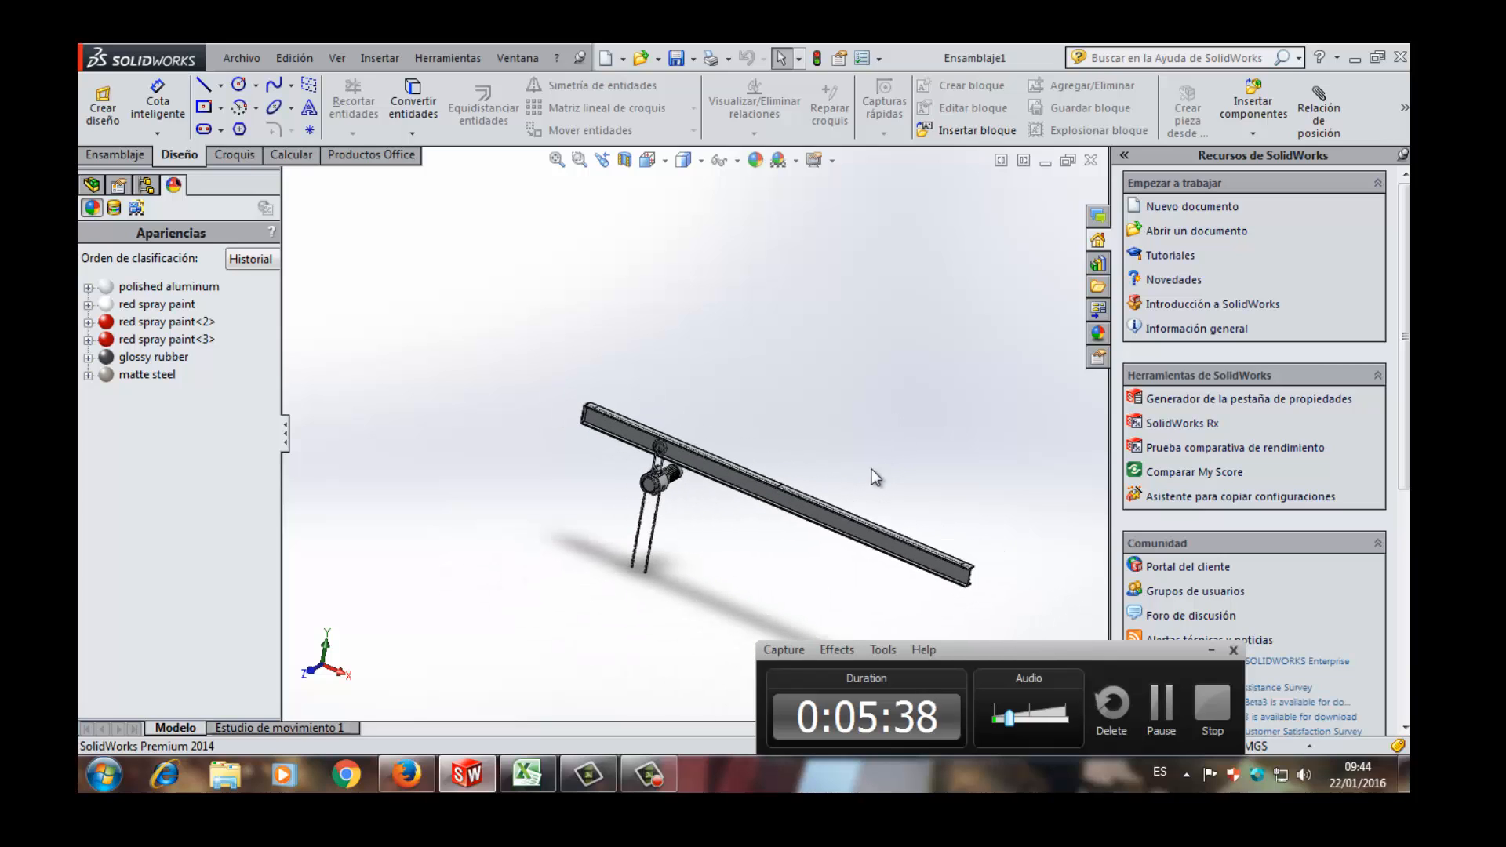
{"action": "scroll", "coordinate": [706, 482], "scroll_direction": "down", "scroll_amount": 6}
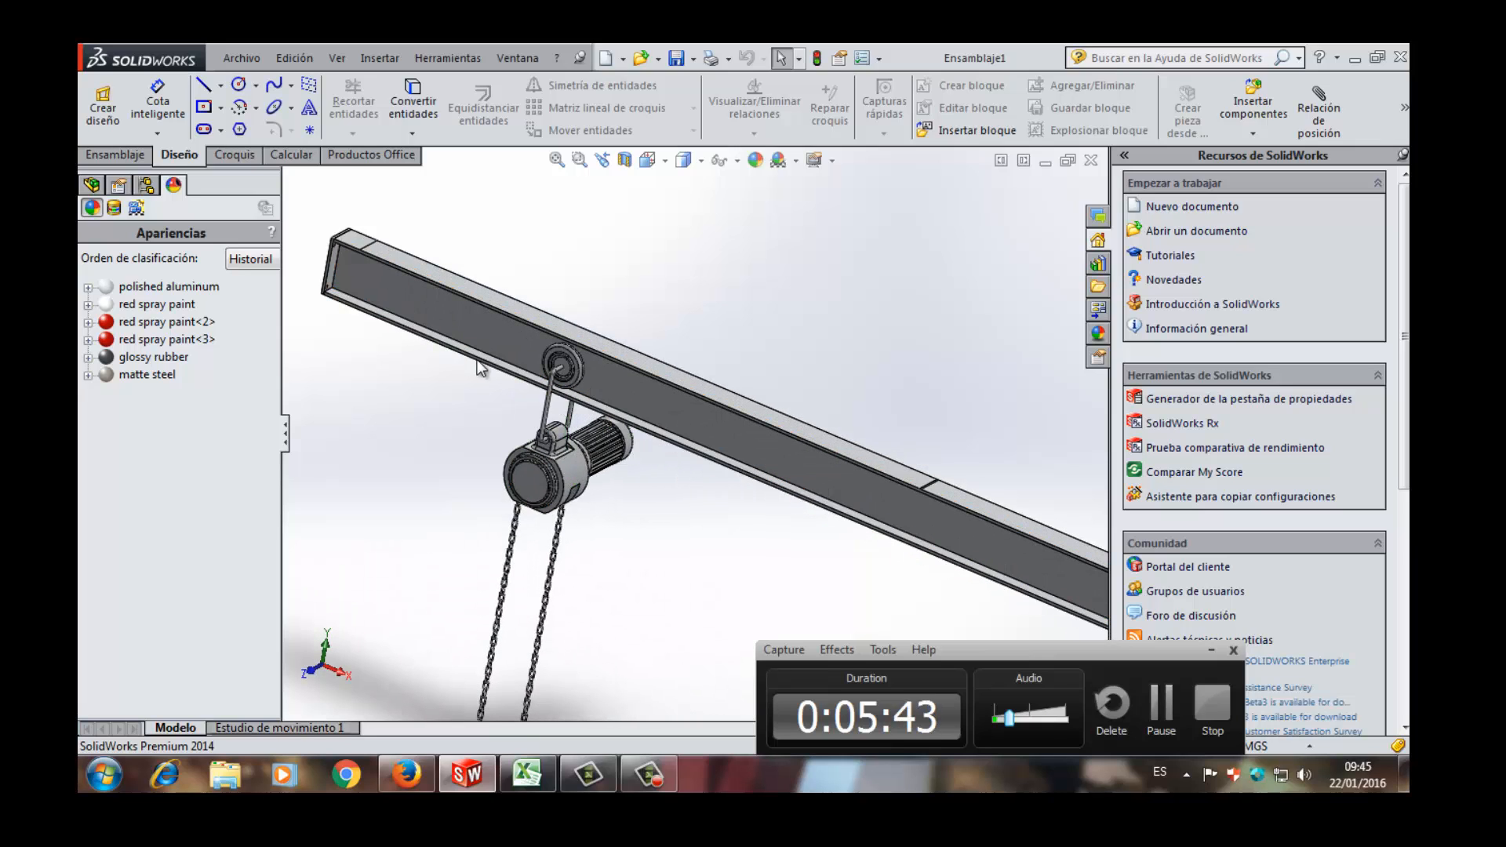
{"action": "scroll", "coordinate": [480, 369], "scroll_direction": "up", "scroll_amount": 4}
{"action": "scroll", "coordinate": [497, 328], "scroll_direction": "down", "scroll_amount": 5}
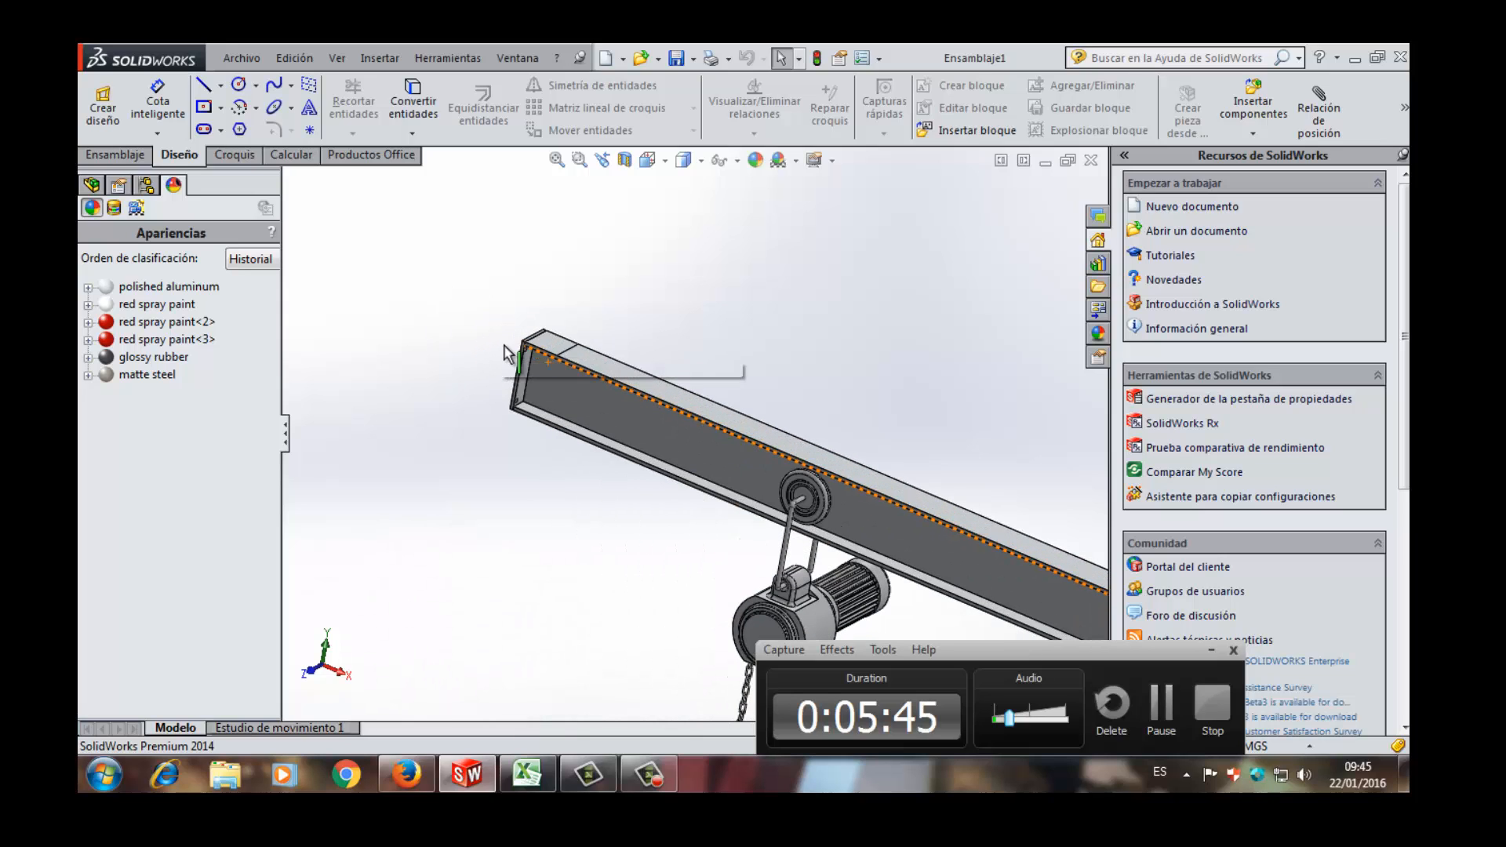
{"action": "middle_click_drag", "start_coordinate": [516, 361], "coordinate": [694, 353]}
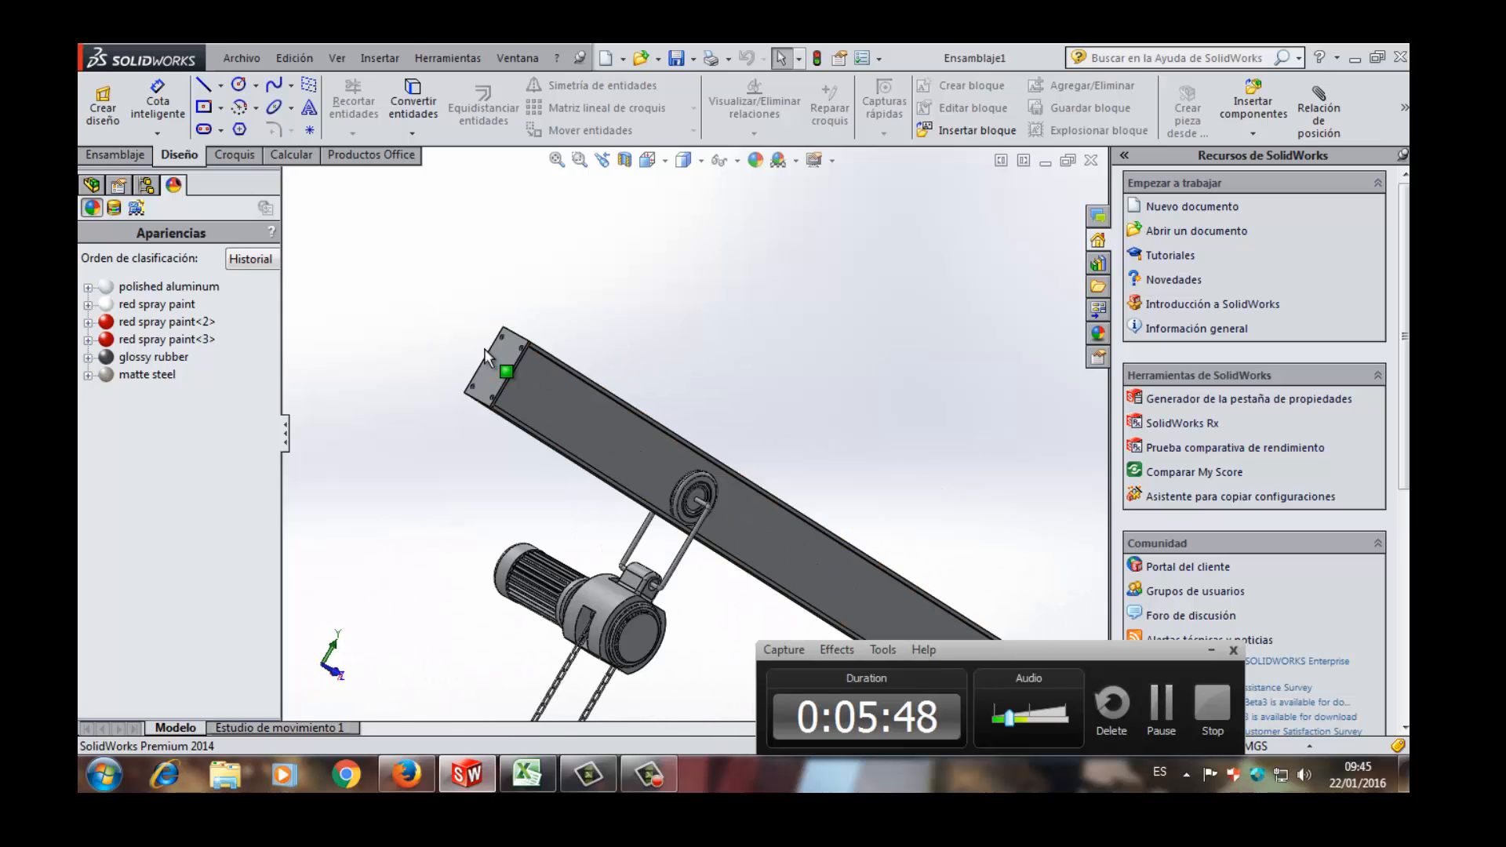
{"action": "middle_click_drag", "start_coordinate": [487, 356], "coordinate": [533, 382]}
{"action": "left_click", "coordinate": [540, 380]}
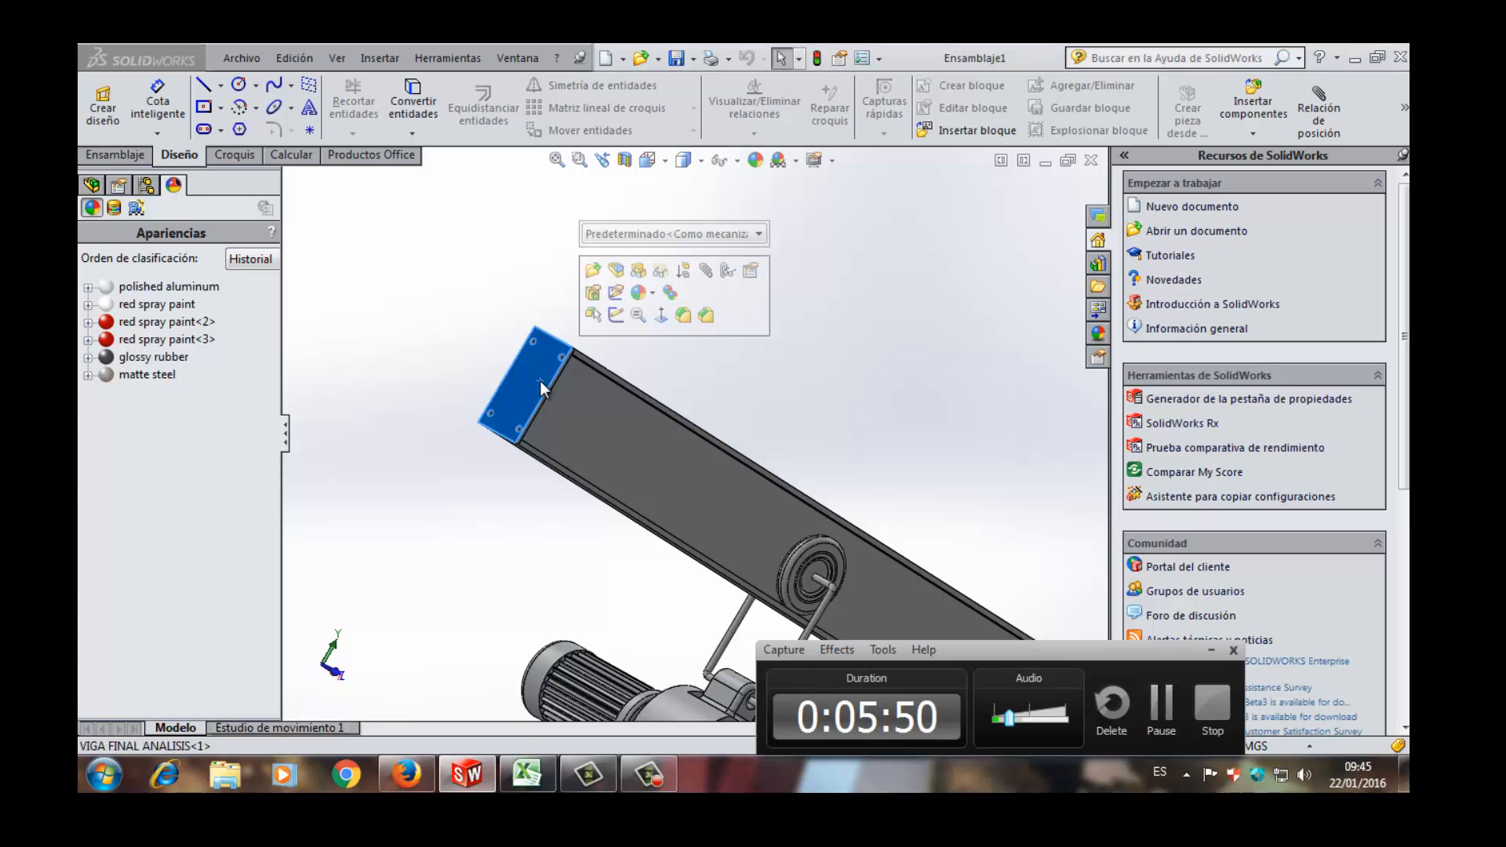
- Examine the split line across the middle of the beam's upper flange in an oblique view from above
{"action": "middle_click_drag", "start_coordinate": [539, 380], "coordinate": [809, 514]}
{"action": "scroll", "coordinate": [792, 511], "scroll_direction": "down", "scroll_amount": 5}
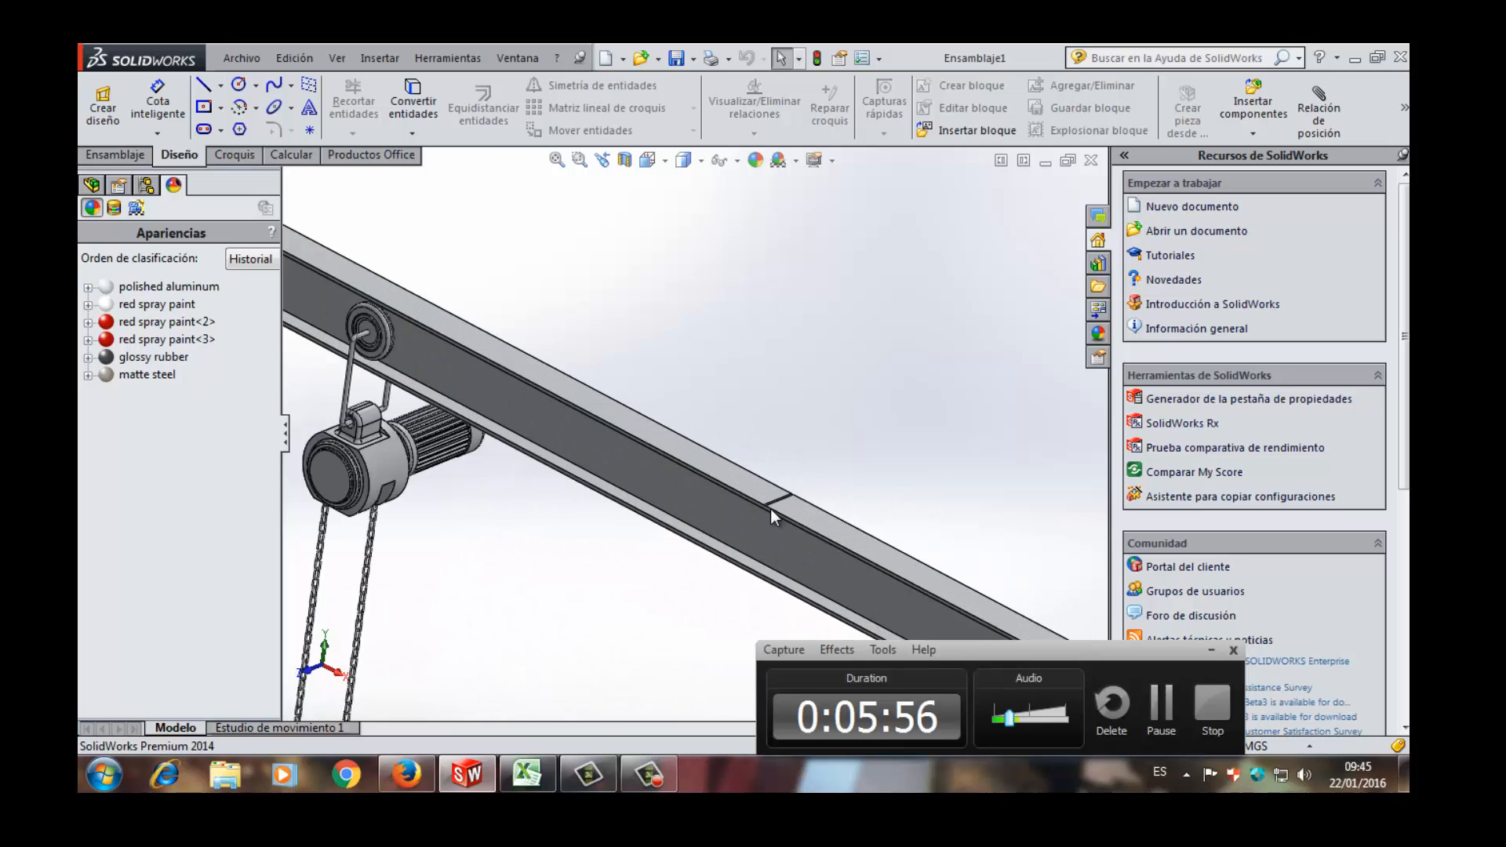
{"action": "scroll", "coordinate": [751, 477], "scroll_direction": "up", "scroll_amount": 8}
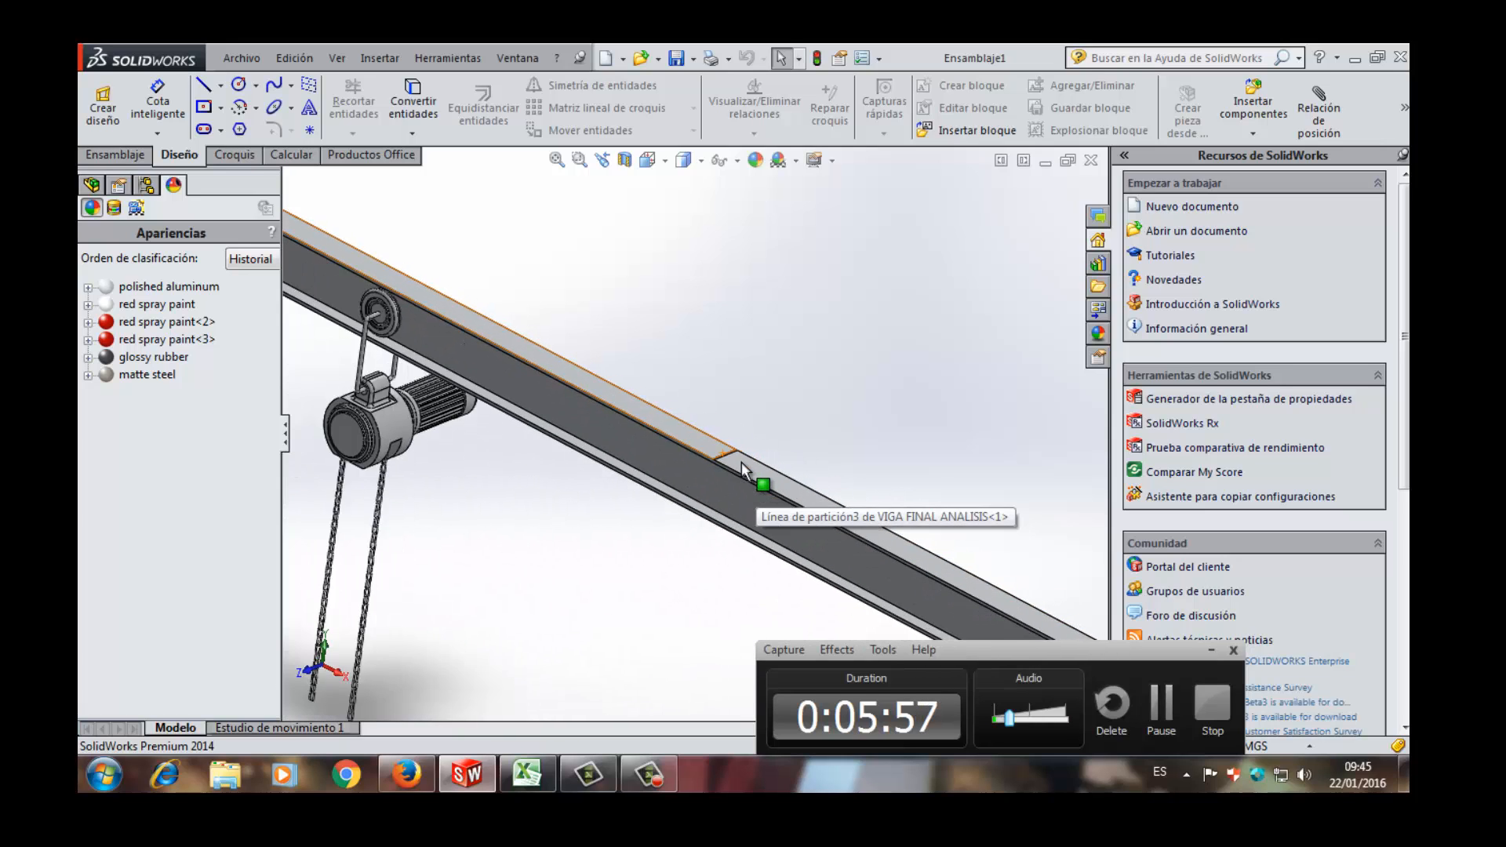
{"action": "scroll", "coordinate": [714, 459], "scroll_direction": "down", "scroll_amount": 2}
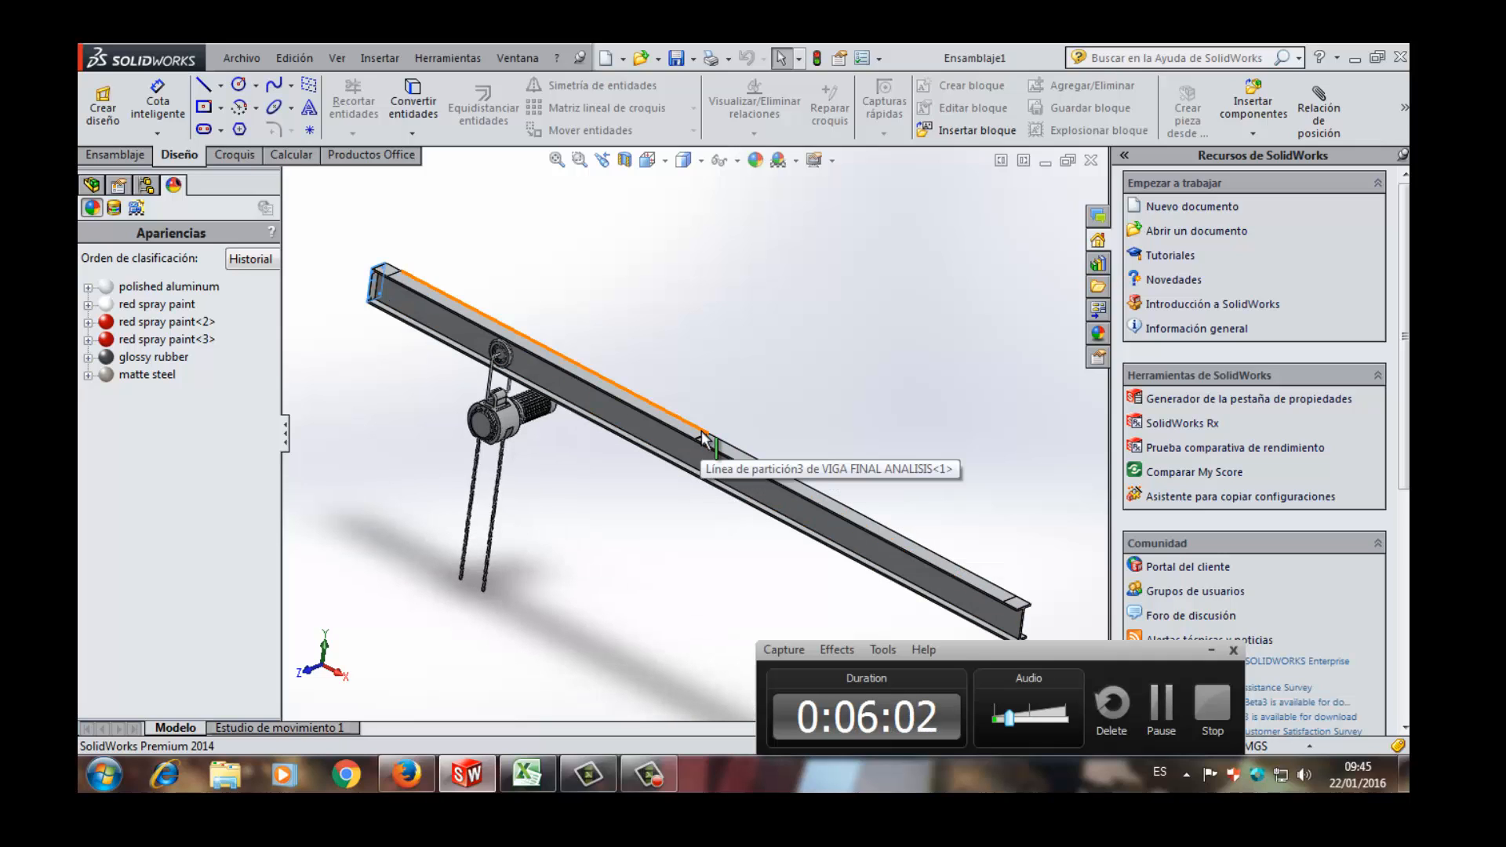
{"action": "scroll", "coordinate": [596, 408], "scroll_direction": "down", "scroll_amount": 3}
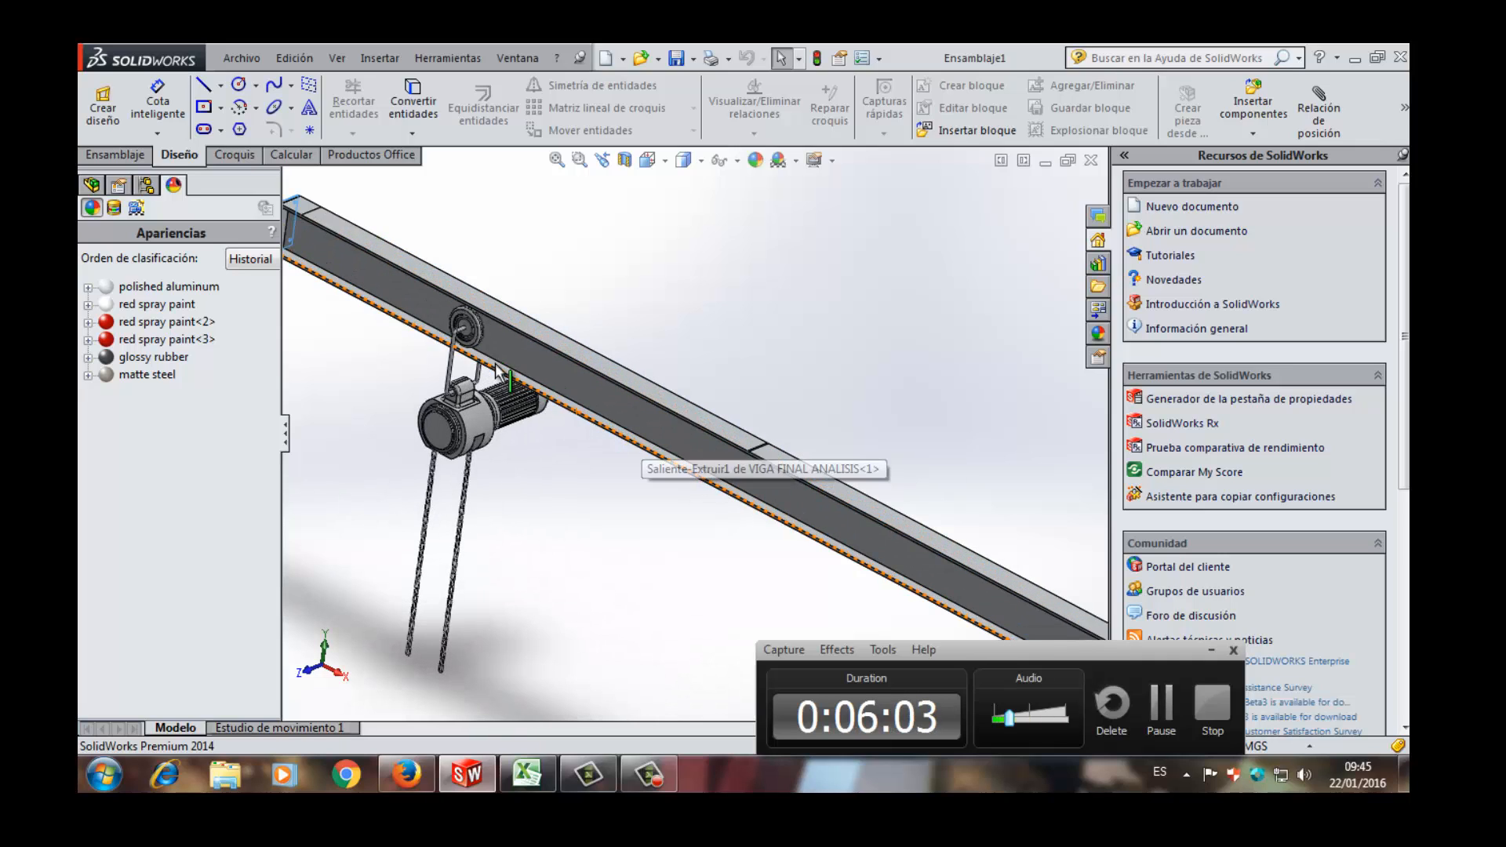
- Examine the trolley wheel and its bent support rod against the beam's web from both sides
{"action": "middle_click_drag", "start_coordinate": [488, 368], "coordinate": [382, 384]}
{"action": "scroll", "coordinate": [488, 326], "scroll_direction": "down", "scroll_amount": 6}
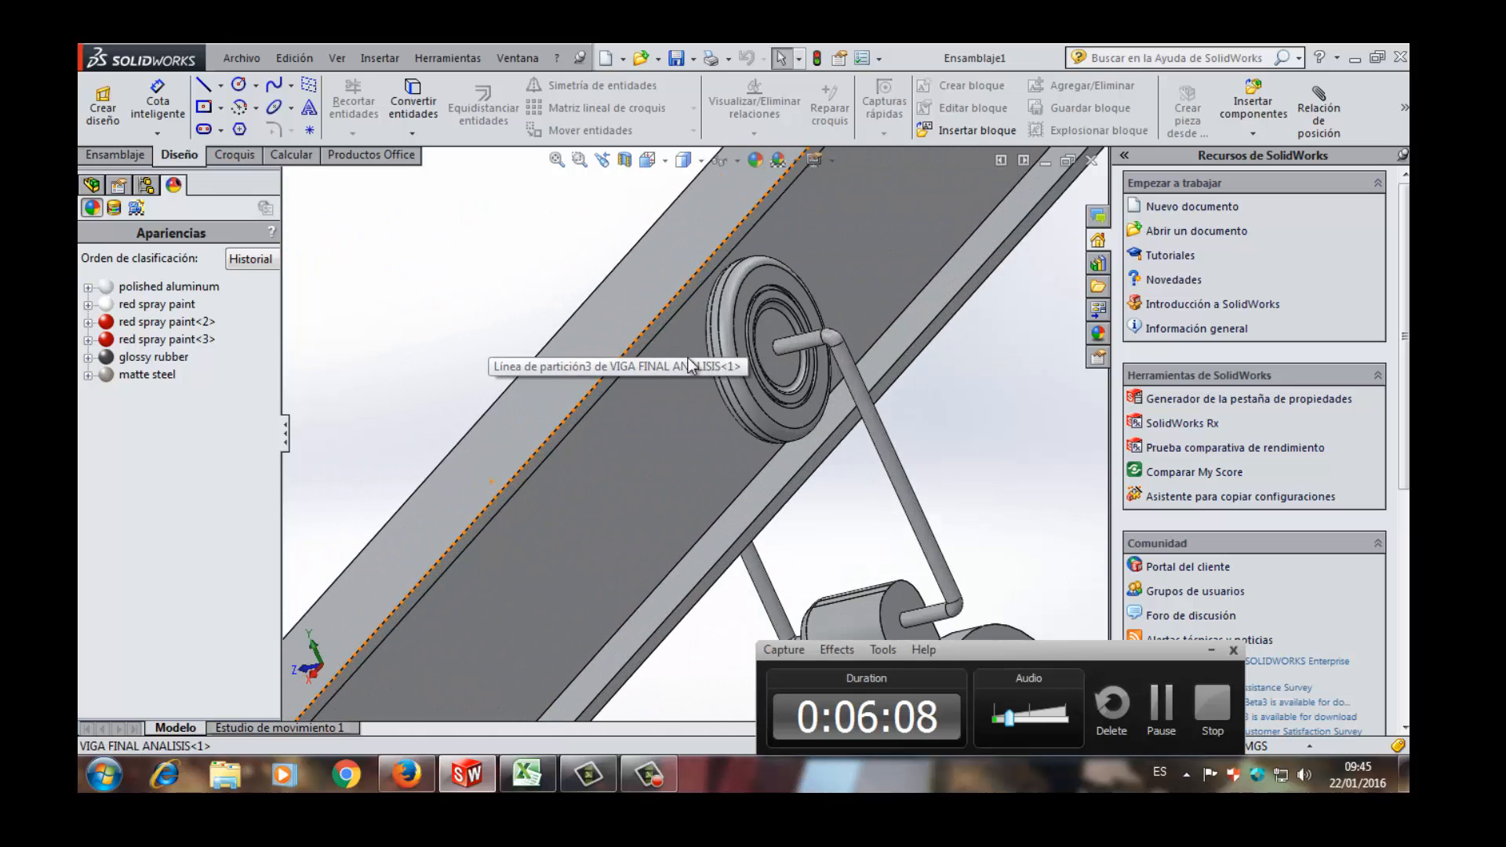
{"action": "middle_click_drag", "start_coordinate": [740, 367], "coordinate": [792, 406]}
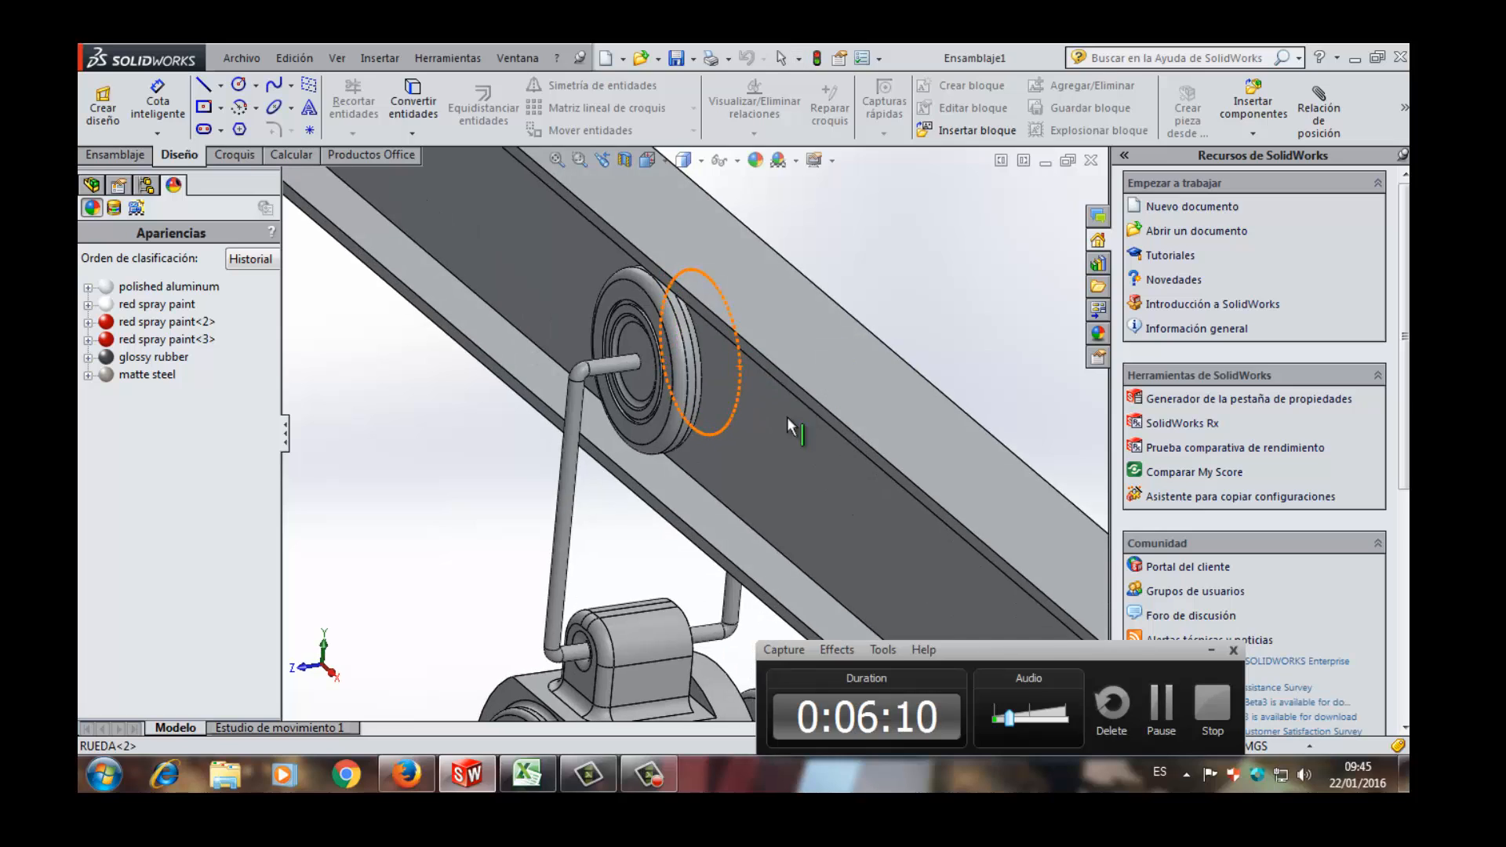
- Examine how the hoist, its motor and chains hang from the wheel's support rods below the beam
{"action": "scroll", "coordinate": [786, 427], "scroll_direction": "up", "scroll_amount": 3}
{"action": "scroll", "coordinate": [783, 445], "scroll_direction": "up", "scroll_amount": 4}
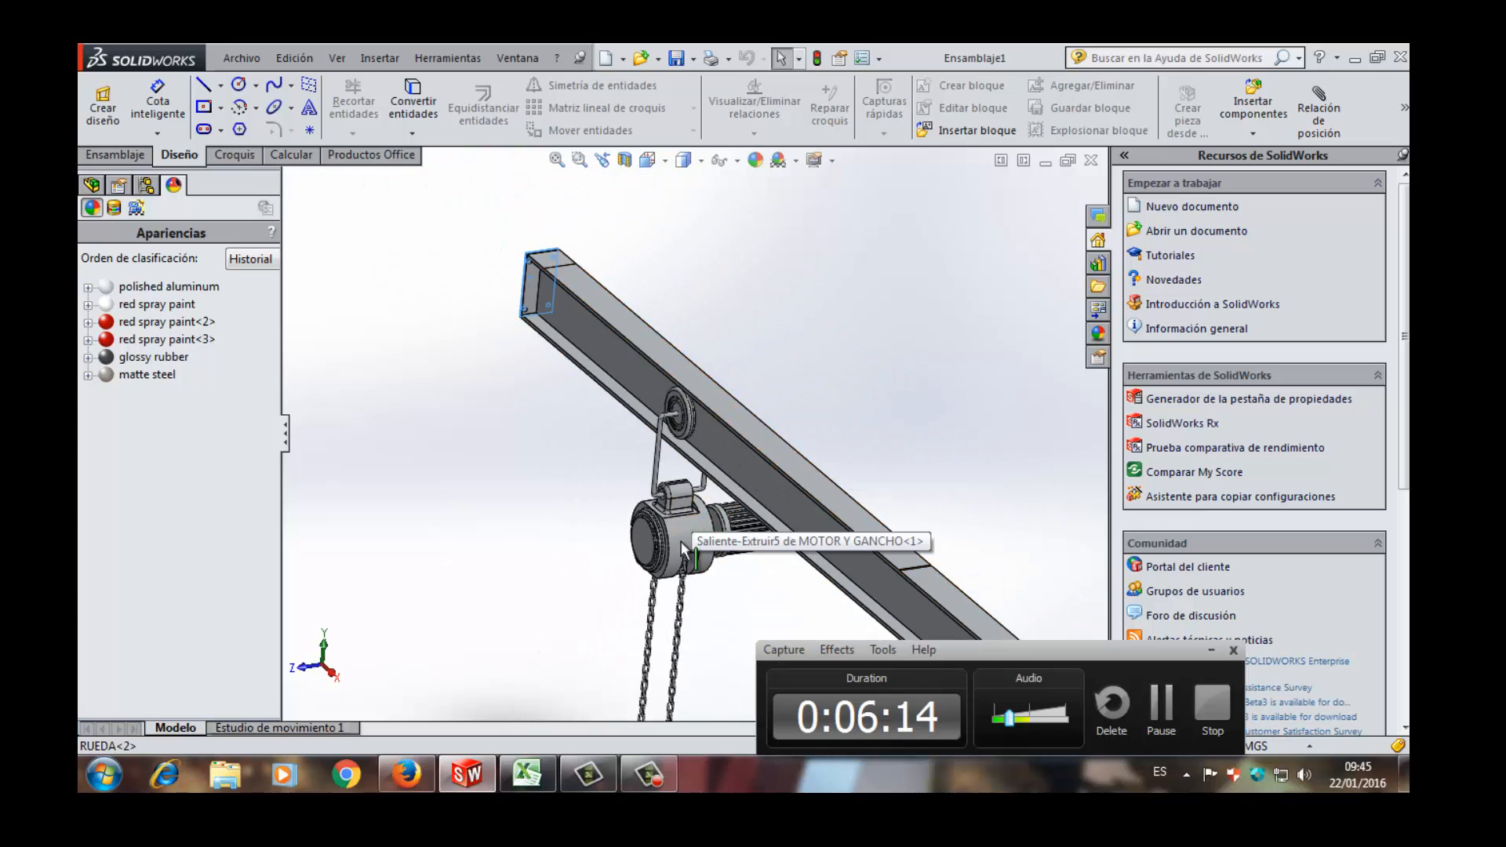
{"action": "scroll", "coordinate": [682, 549], "scroll_direction": "up", "scroll_amount": 1}
{"action": "scroll", "coordinate": [709, 549], "scroll_direction": "up", "scroll_amount": 1}
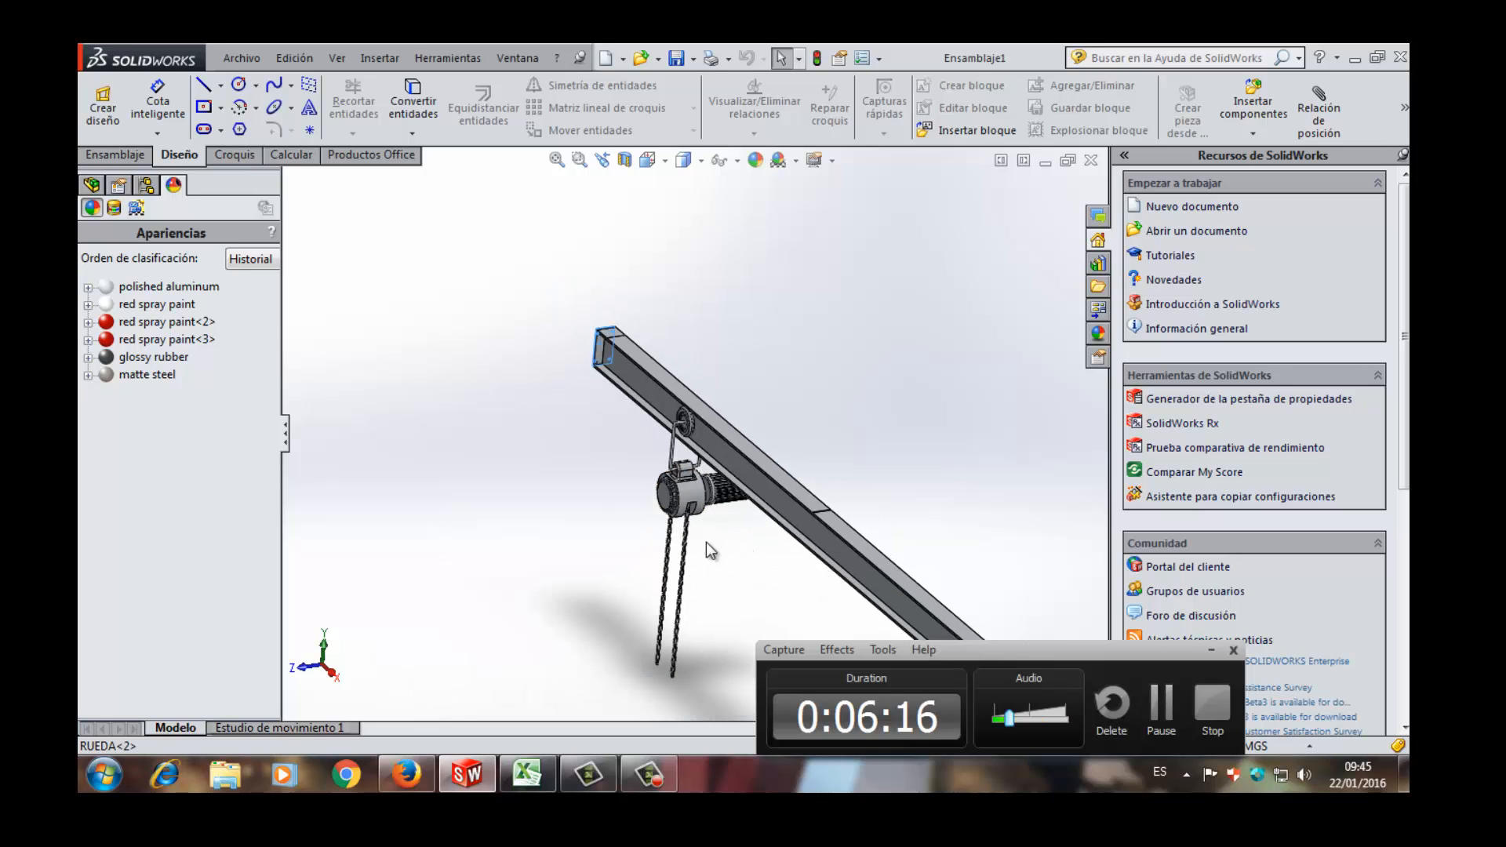
{"action": "scroll", "coordinate": [690, 552], "scroll_direction": "down", "scroll_amount": 3}
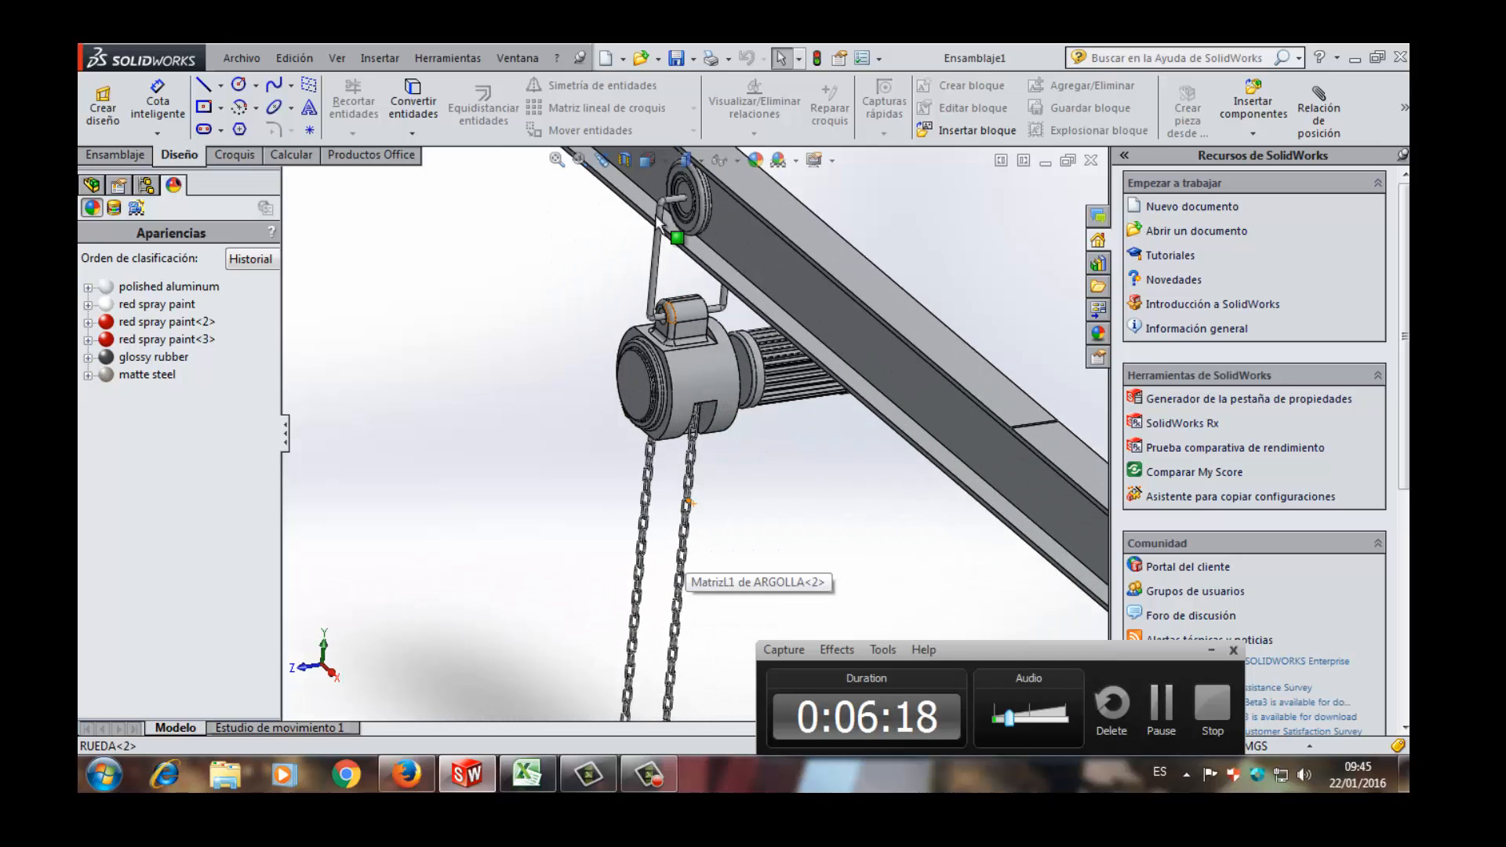
- Examine the bent support rod between the trolley wheel and the hoist, and the two chains down to their free ends
{"action": "scroll", "coordinate": [662, 204], "scroll_direction": "up", "scroll_amount": 1}
{"action": "scroll", "coordinate": [663, 200], "scroll_direction": "down", "scroll_amount": 4}
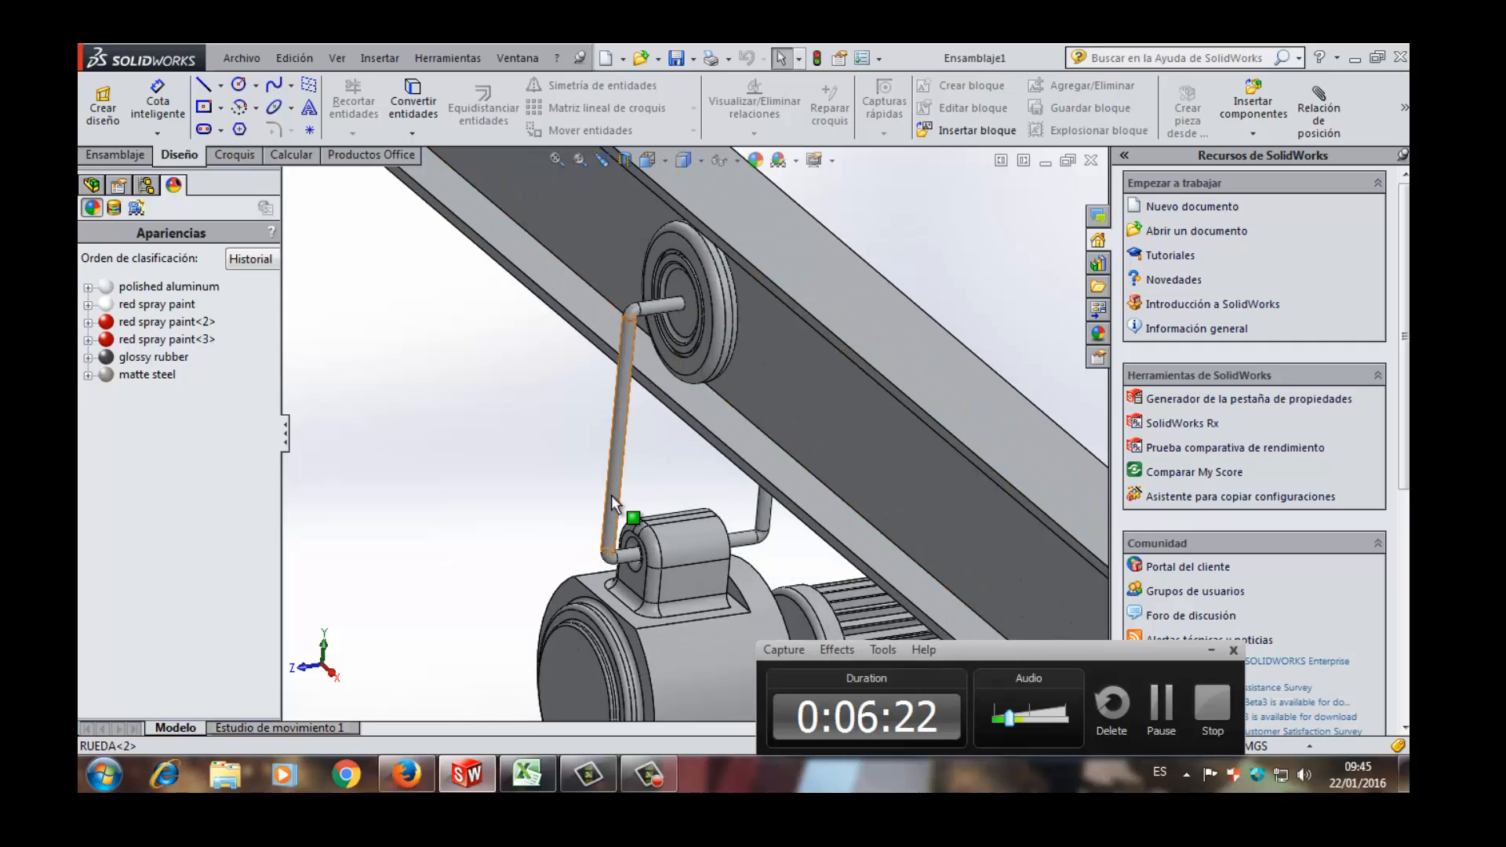
{"action": "scroll", "coordinate": [647, 314], "scroll_direction": "up", "scroll_amount": 5}
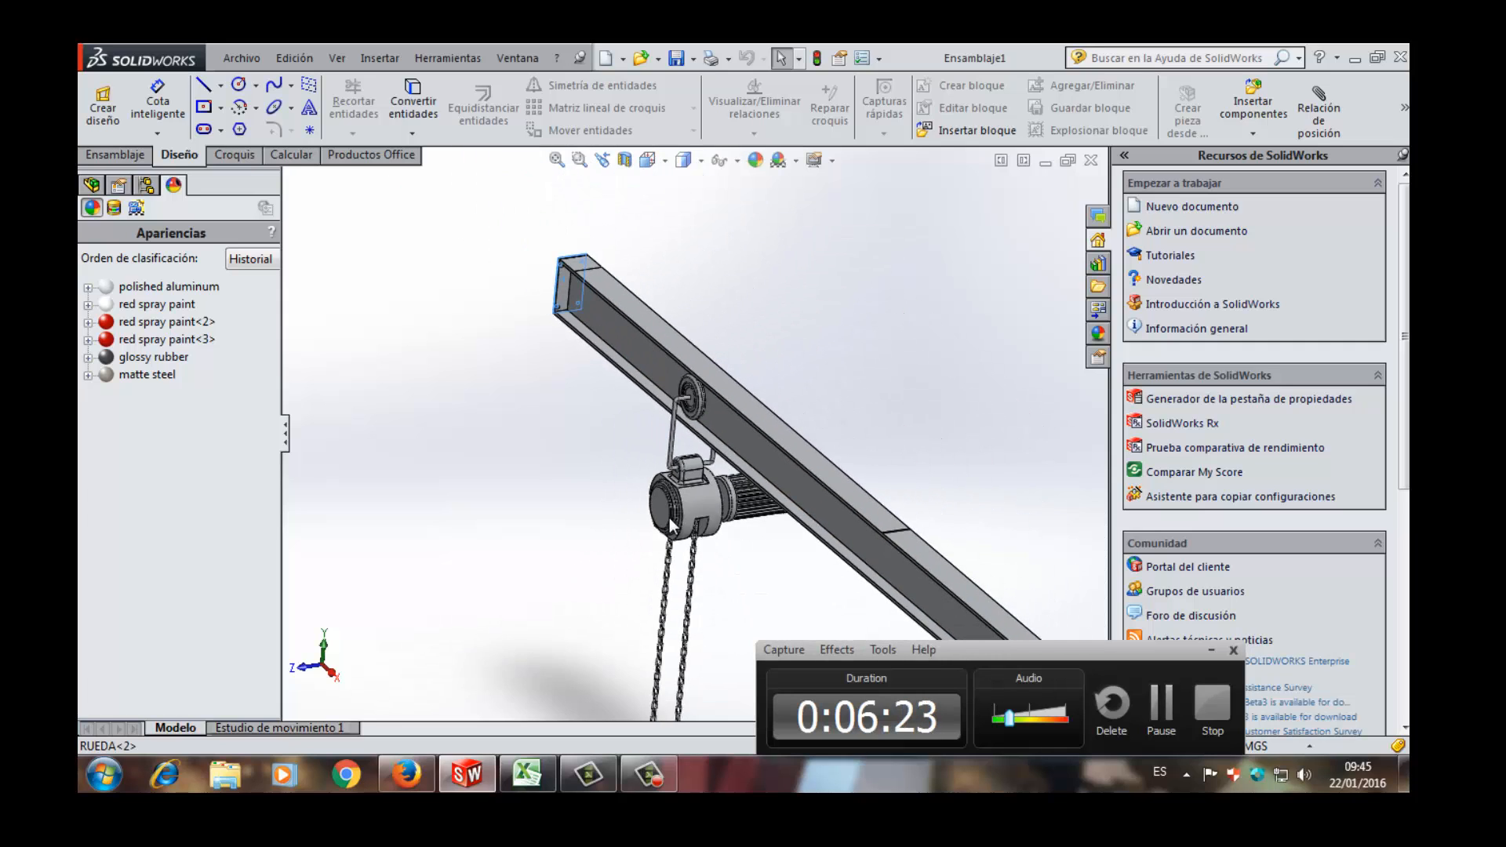
{"action": "scroll", "coordinate": [671, 525], "scroll_direction": "up", "scroll_amount": 2}
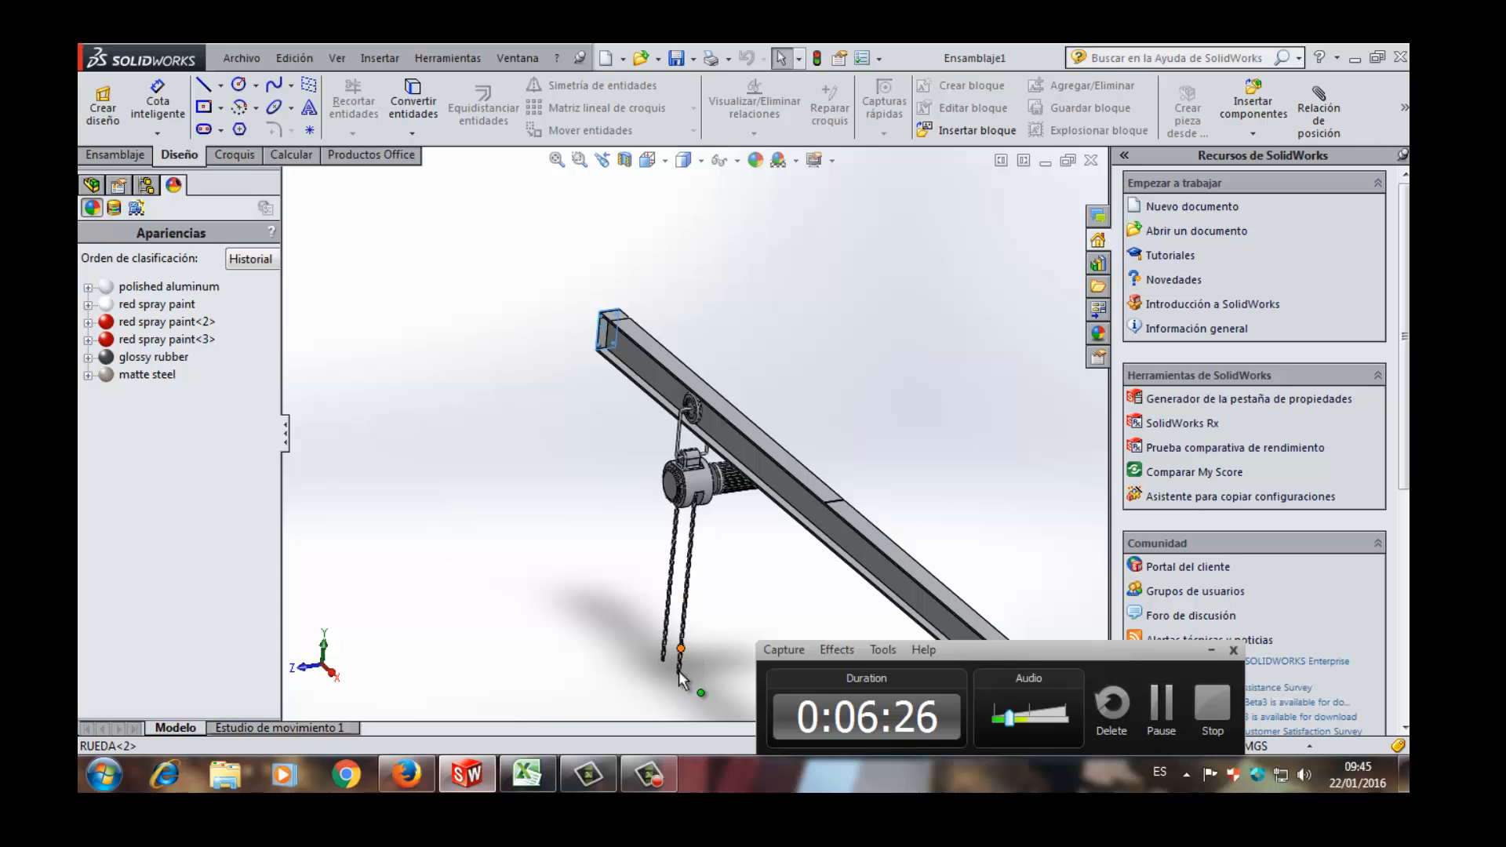
{"action": "scroll", "coordinate": [678, 635], "scroll_direction": "down", "scroll_amount": 3}
{"action": "scroll", "coordinate": [705, 526], "scroll_direction": "up", "scroll_amount": 3}
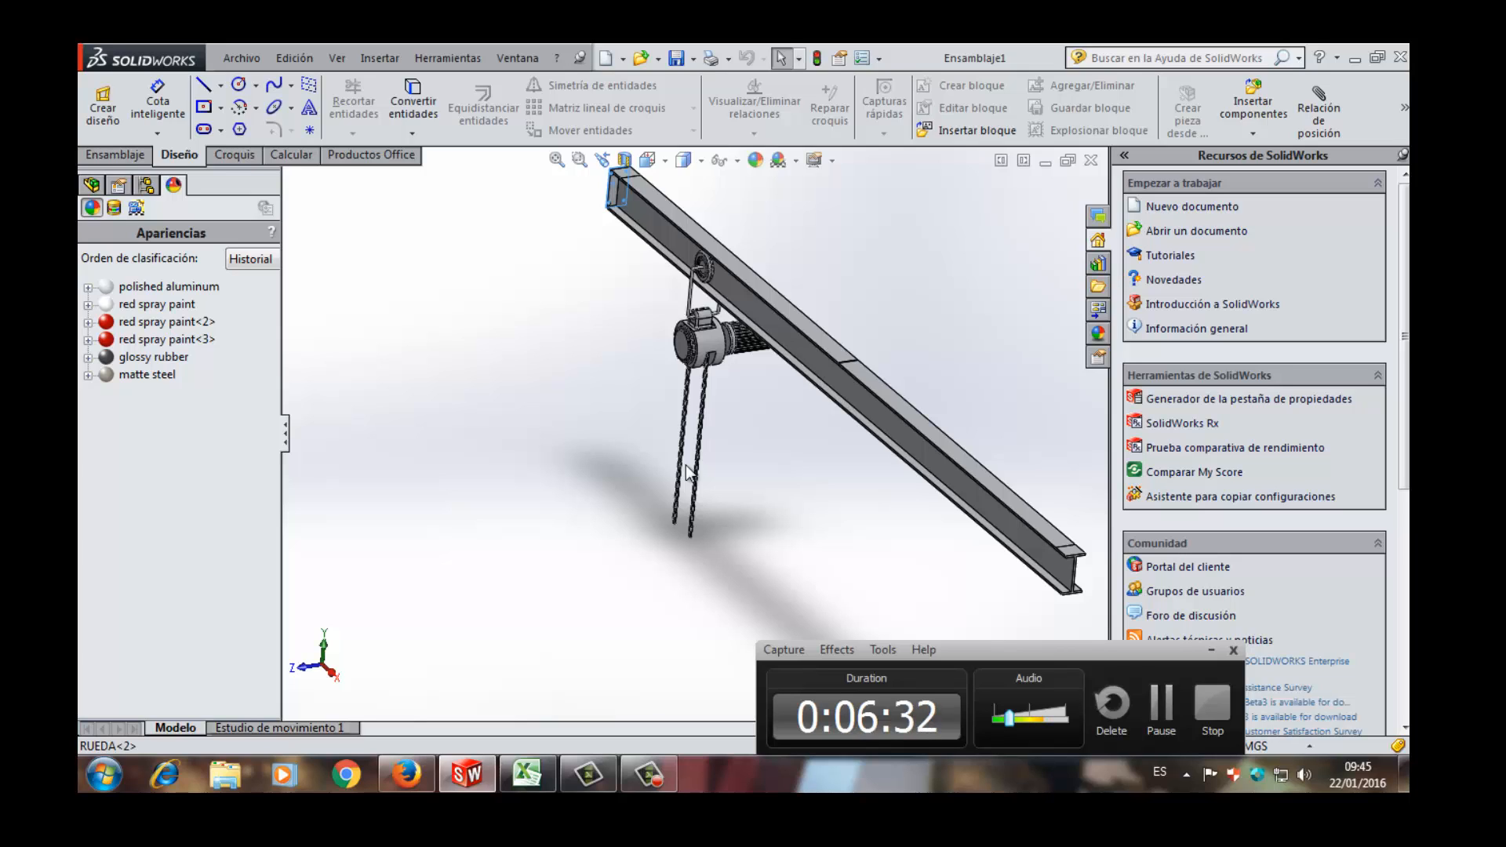
- Examine how the trolley wheel sits against the beam's web and between the flanges near the hoist end
{"action": "scroll", "coordinate": [698, 413], "scroll_direction": "up", "scroll_amount": 2}
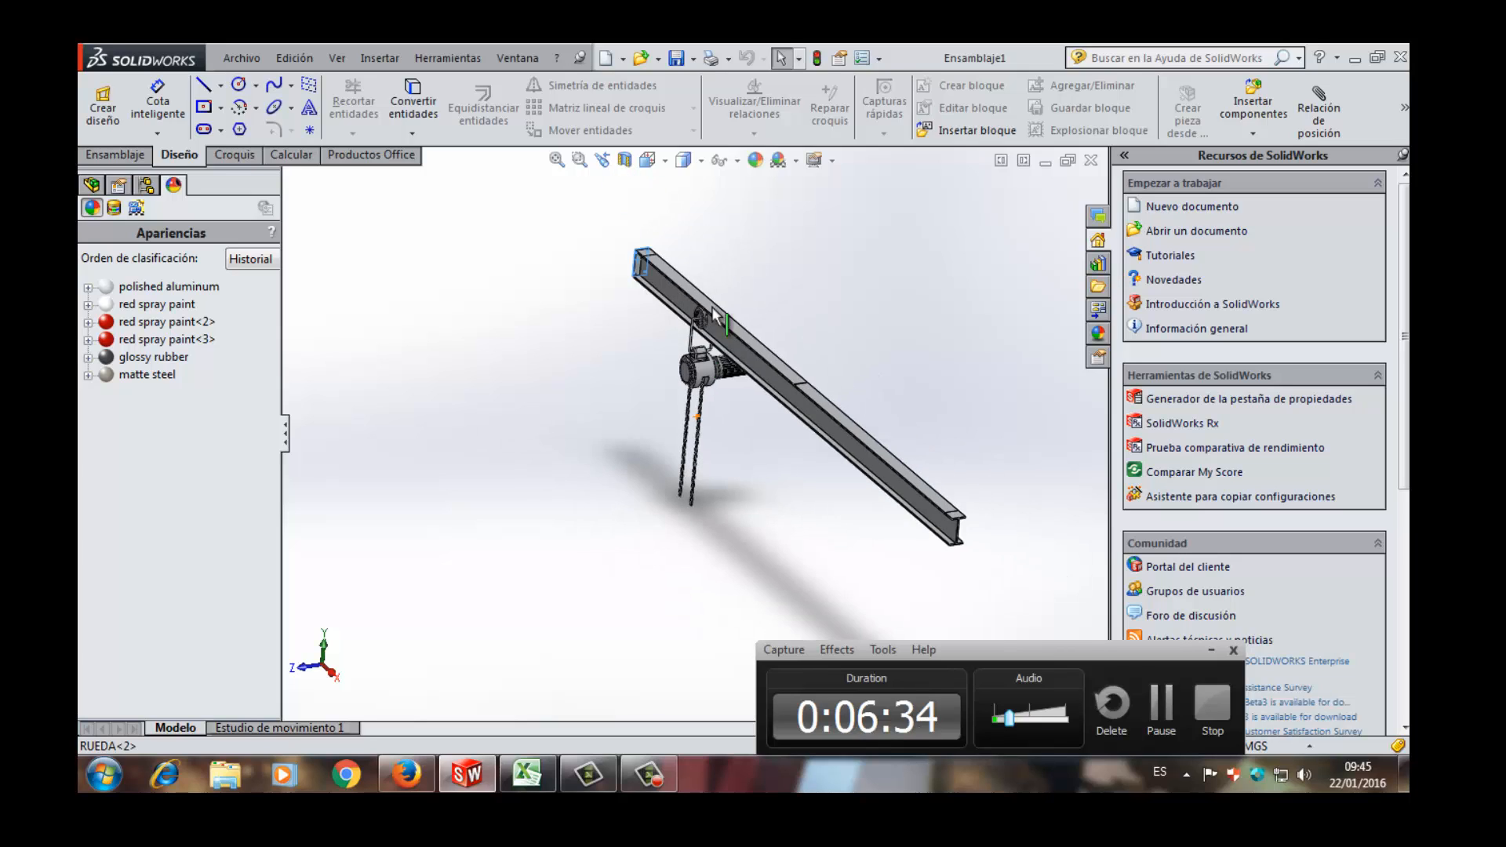
{"action": "scroll", "coordinate": [713, 304], "scroll_direction": "down", "scroll_amount": 2}
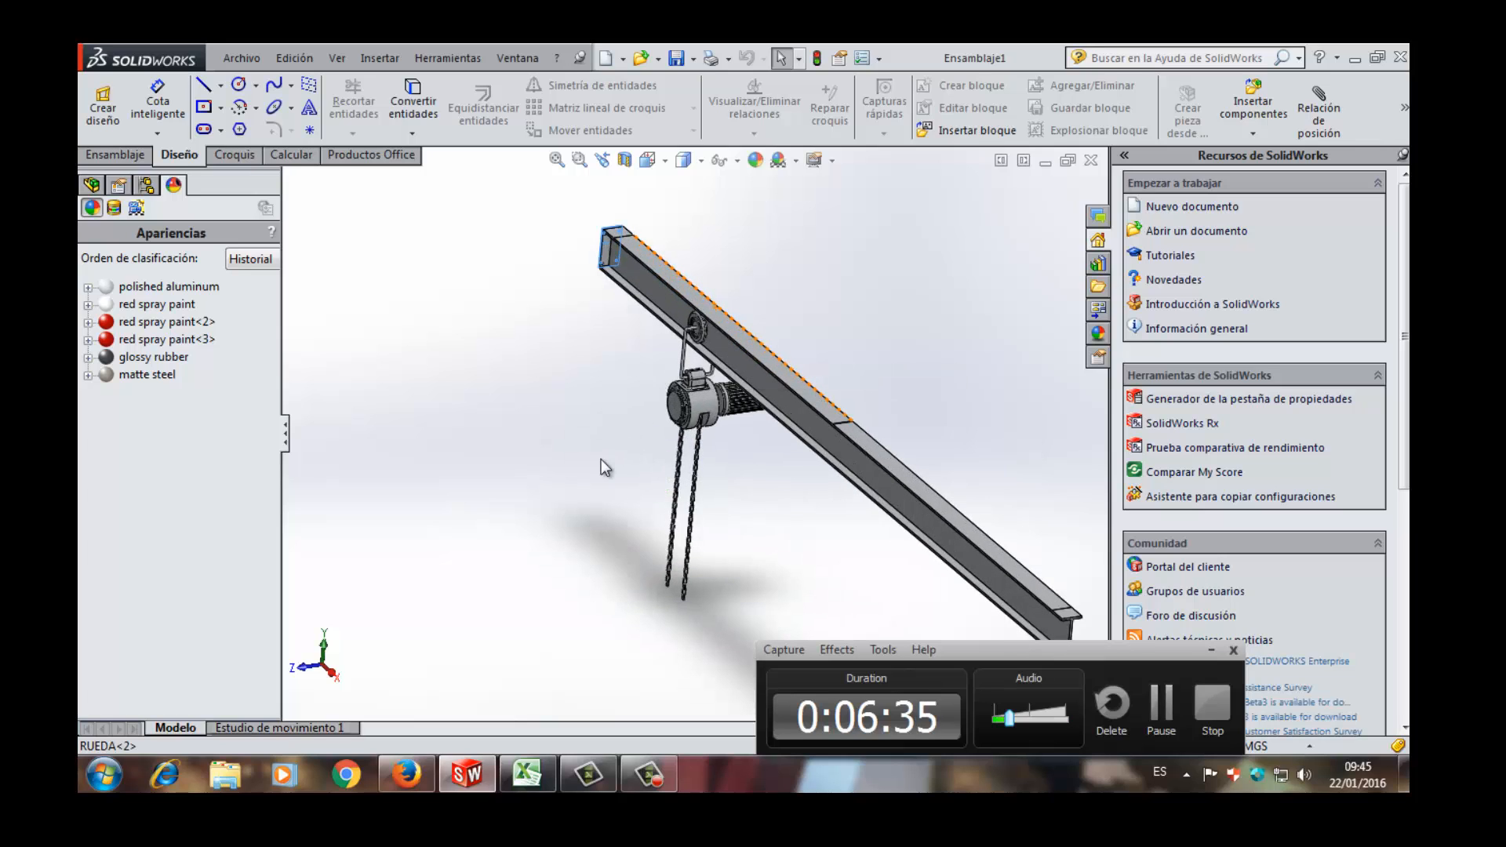
{"action": "scroll", "coordinate": [683, 342], "scroll_direction": "down", "scroll_amount": 4}
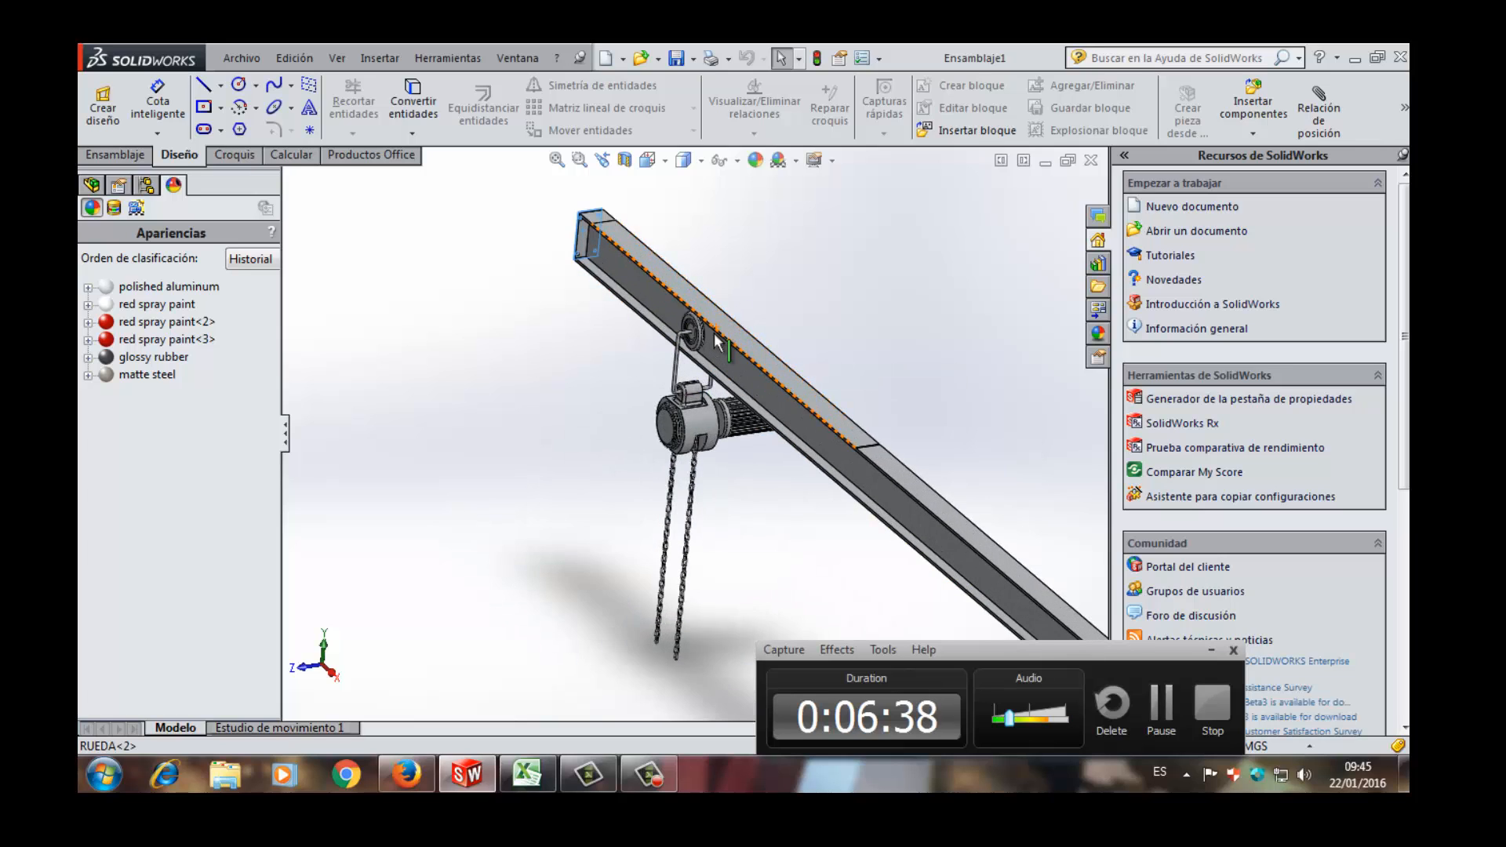
{"action": "scroll", "coordinate": [679, 343], "scroll_direction": "down", "scroll_amount": 5}
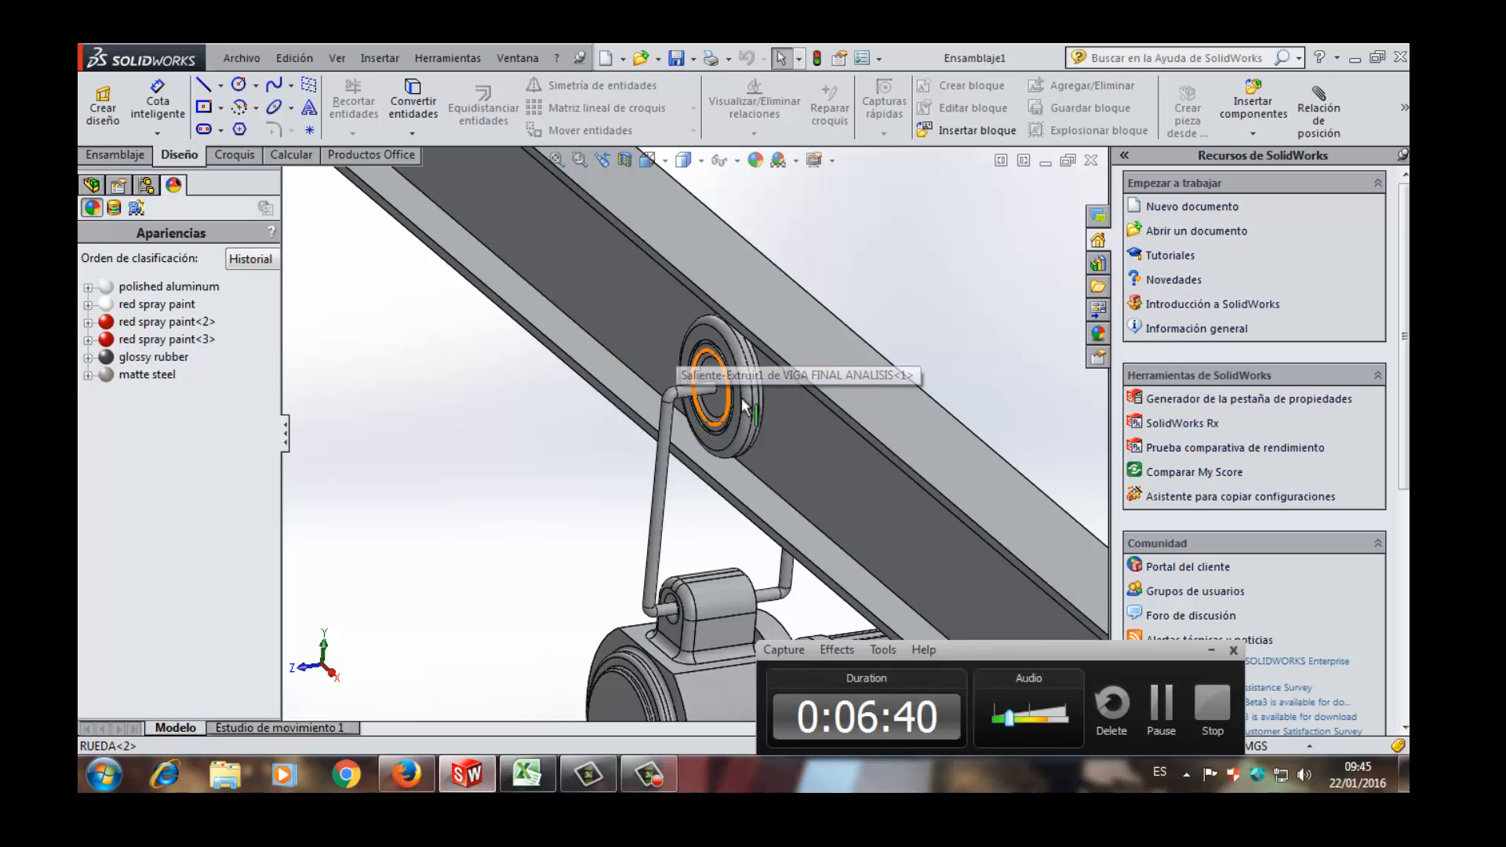
{"action": "middle_click_drag", "start_coordinate": [715, 396], "coordinate": [817, 407]}
{"action": "scroll", "coordinate": [869, 409], "scroll_direction": "up", "scroll_amount": 5}
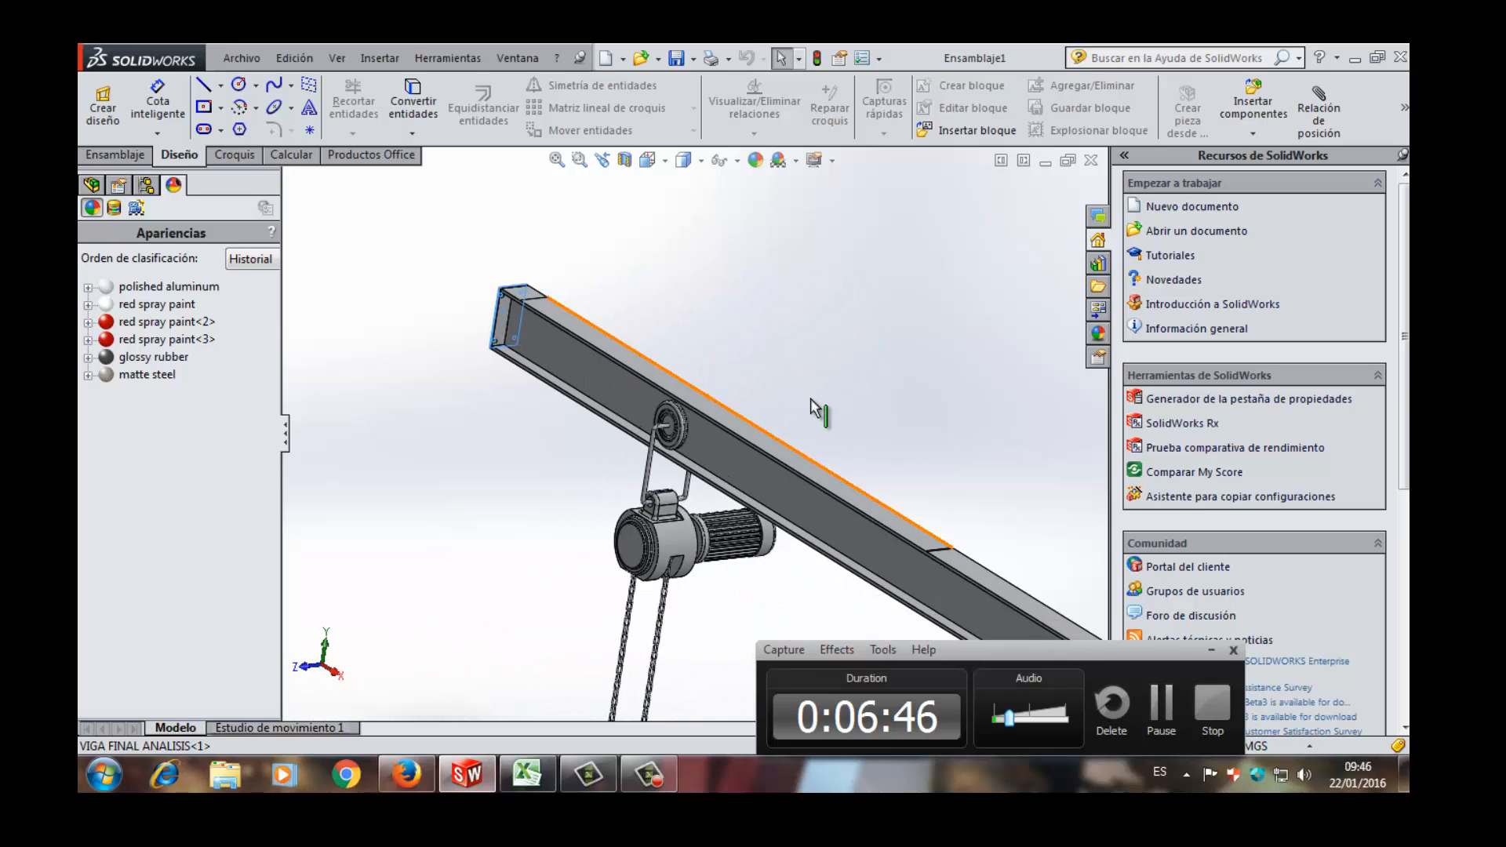
- Inspect the hoist and motor, selecting the hoist housing's cylindrical face and then the motor's ribbed casing
{"action": "scroll", "coordinate": [674, 494], "scroll_direction": "down", "scroll_amount": 8}
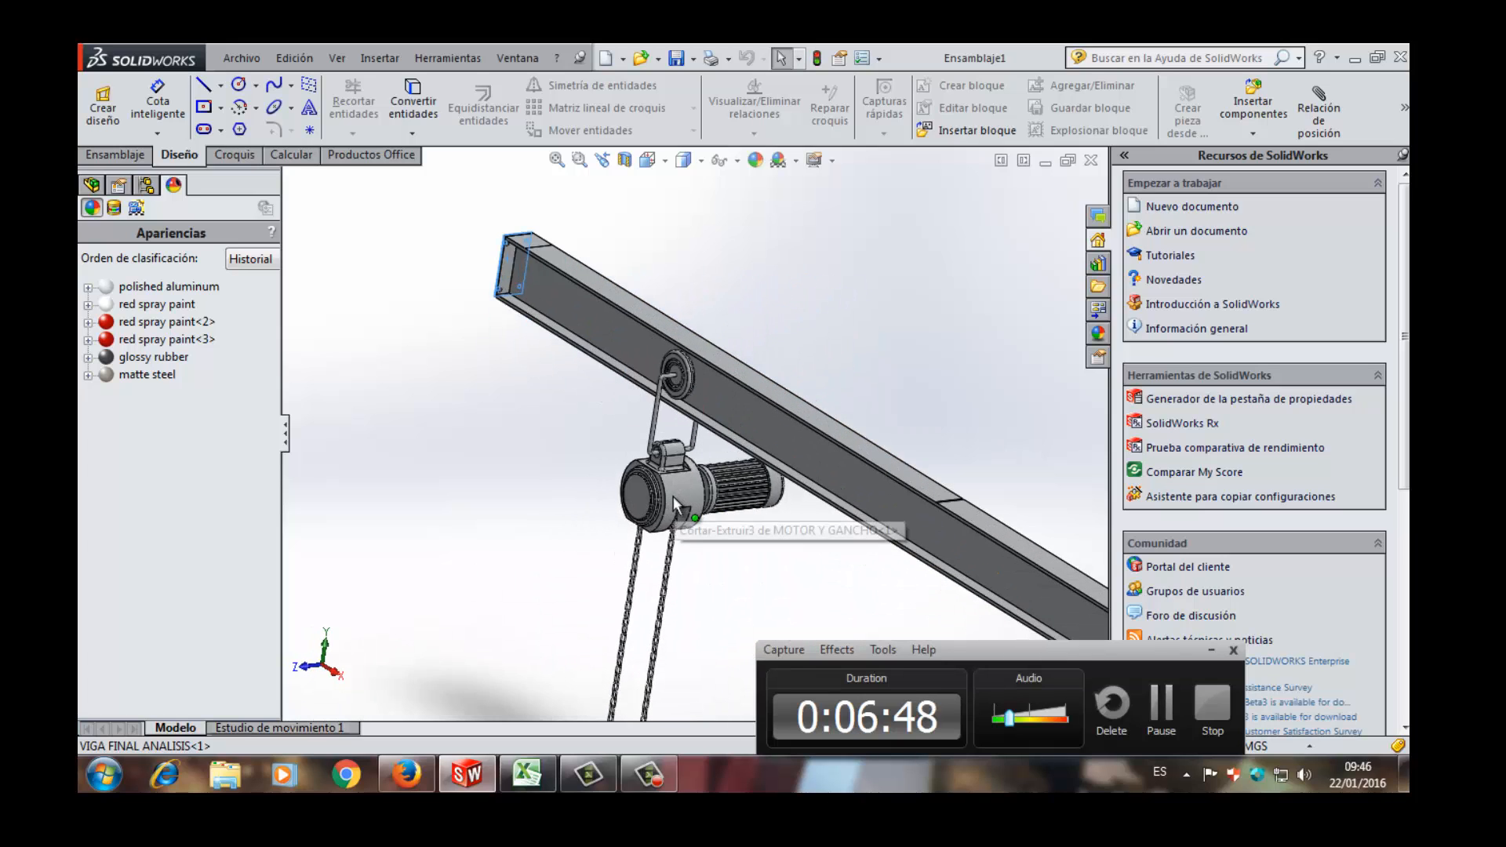
{"action": "scroll", "coordinate": [687, 490], "scroll_direction": "down", "scroll_amount": 3}
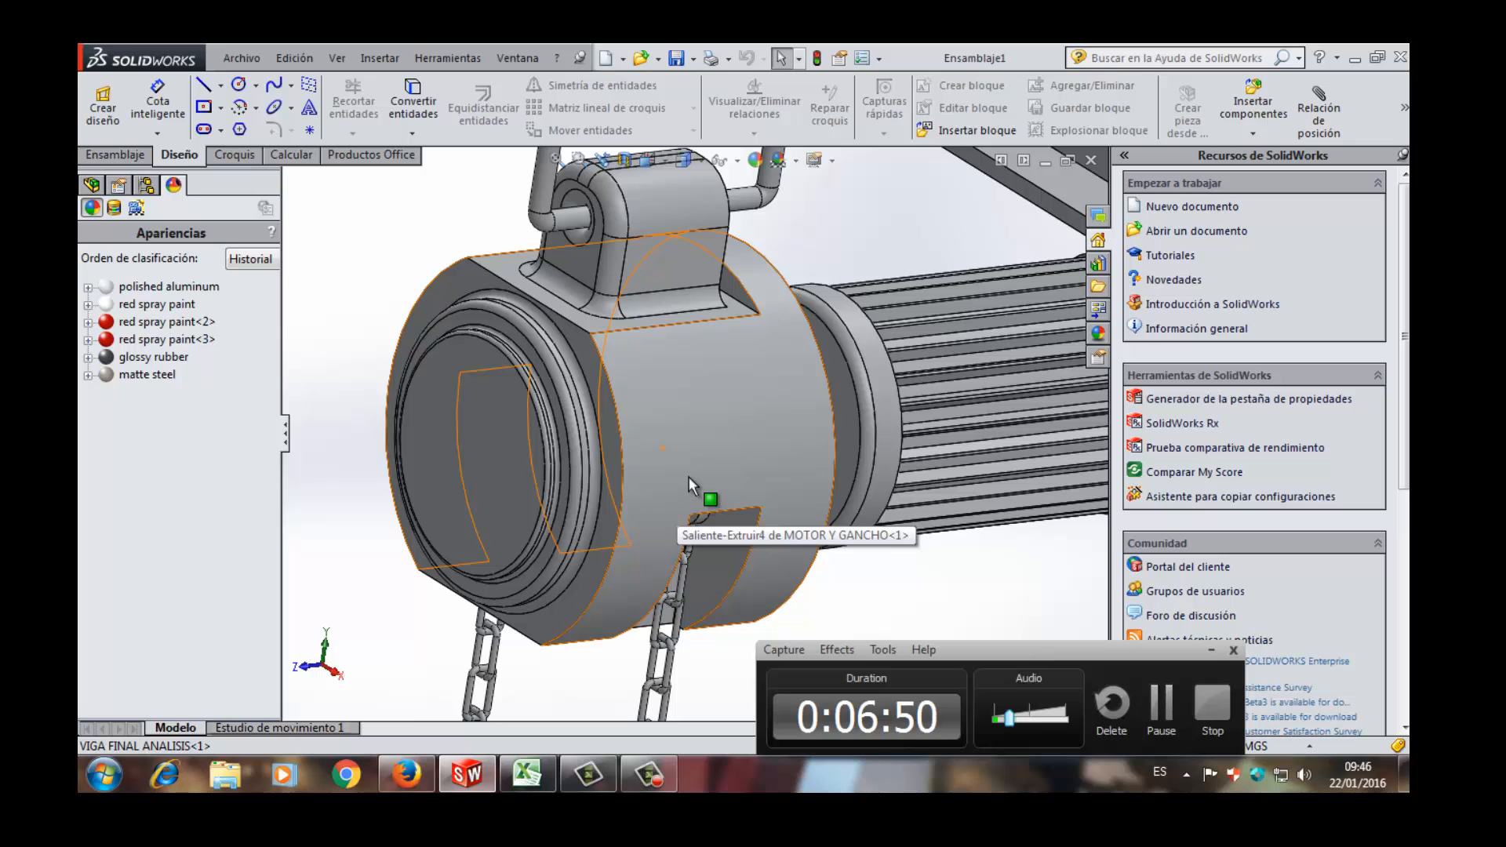
{"action": "left_click", "coordinate": [691, 470]}
{"action": "scroll", "coordinate": [692, 469], "scroll_direction": "up", "scroll_amount": 5}
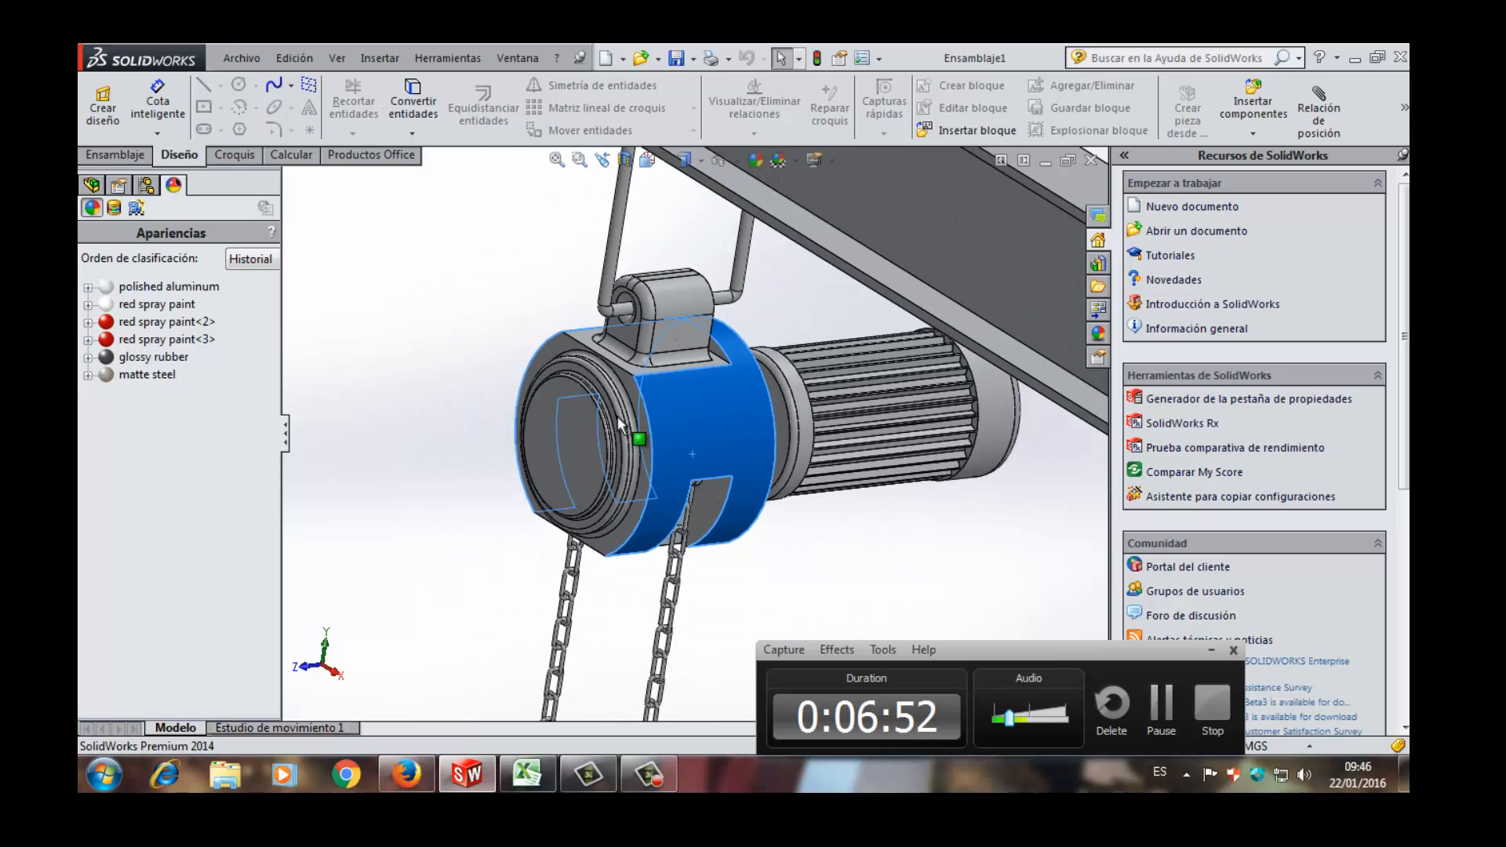
{"action": "left_click", "coordinate": [831, 405]}
{"action": "scroll", "coordinate": [731, 506], "scroll_direction": "up", "scroll_amount": 4}
{"action": "scroll", "coordinate": [733, 514], "scroll_direction": "up", "scroll_amount": 6}
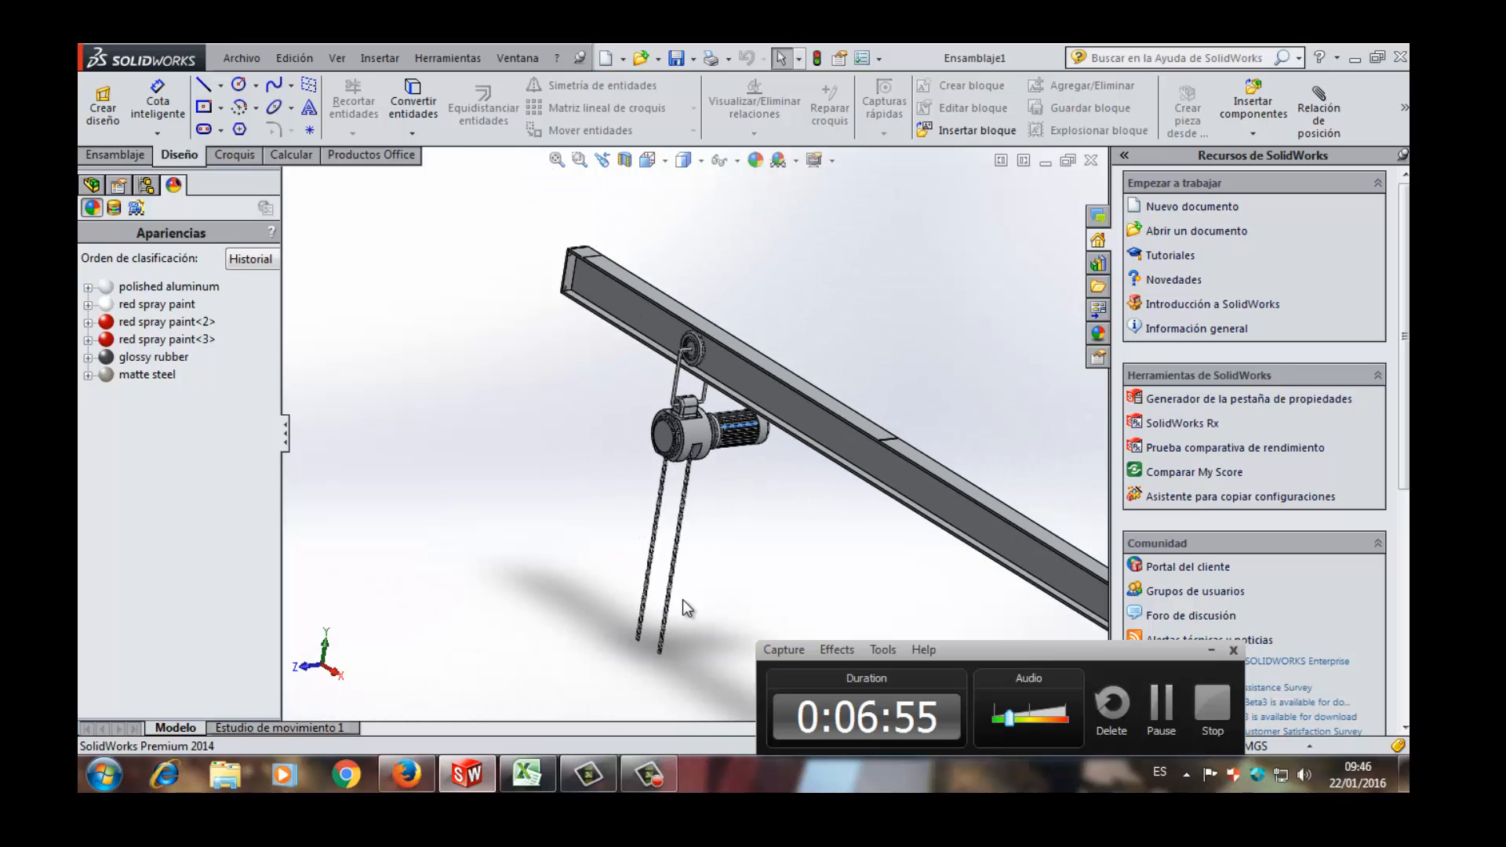
- Examine the hoist suspended from the trolley wheel, first close up and then in relation to the whole beam
{"action": "scroll", "coordinate": [698, 408], "scroll_direction": "down", "scroll_amount": 3}
{"action": "scroll", "coordinate": [702, 361], "scroll_direction": "down", "scroll_amount": 4}
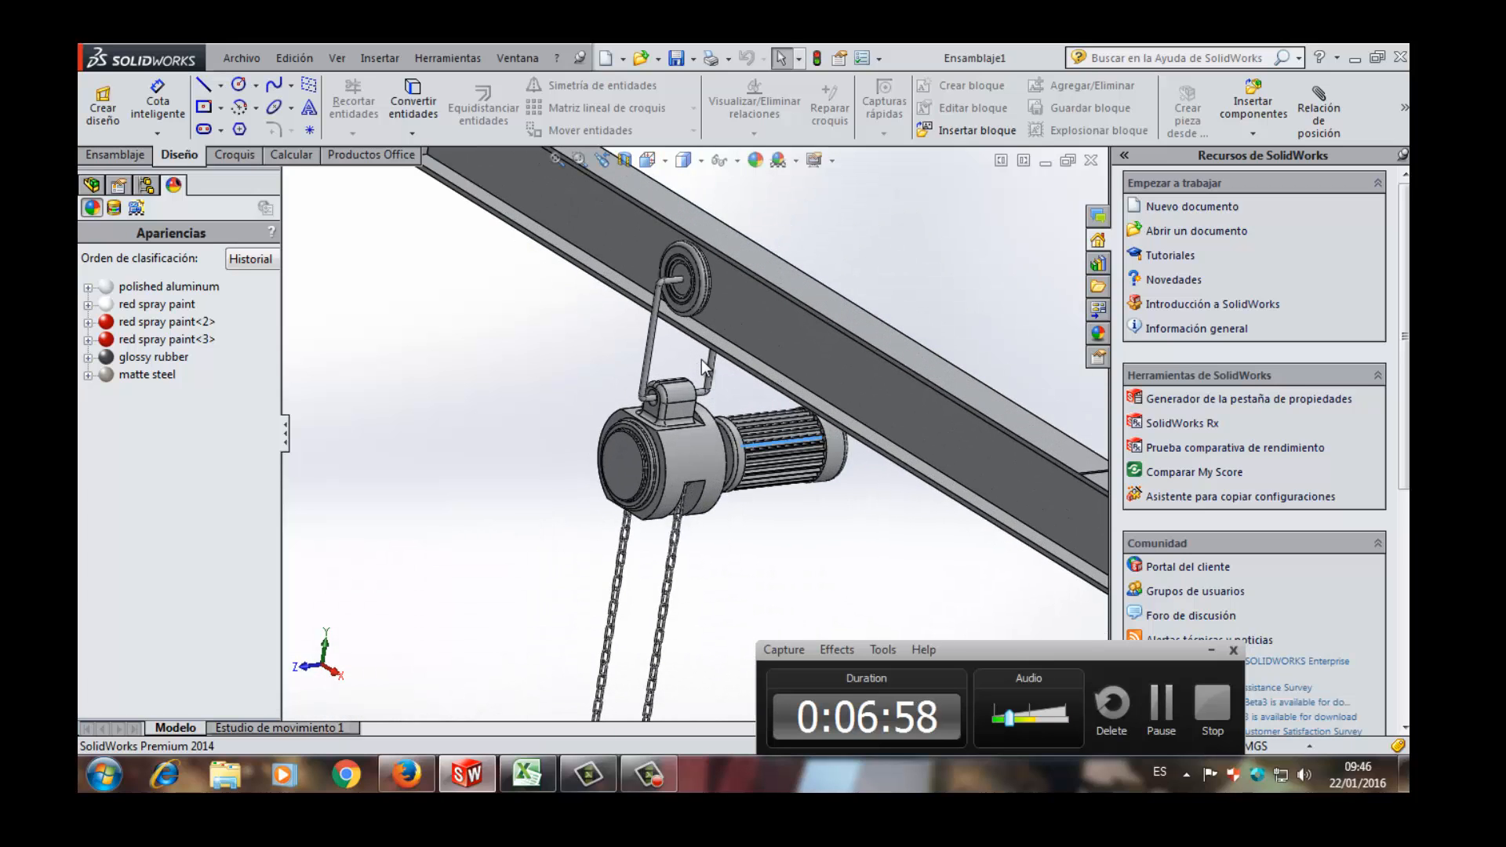
{"action": "scroll", "coordinate": [701, 359], "scroll_direction": "up", "scroll_amount": 3}
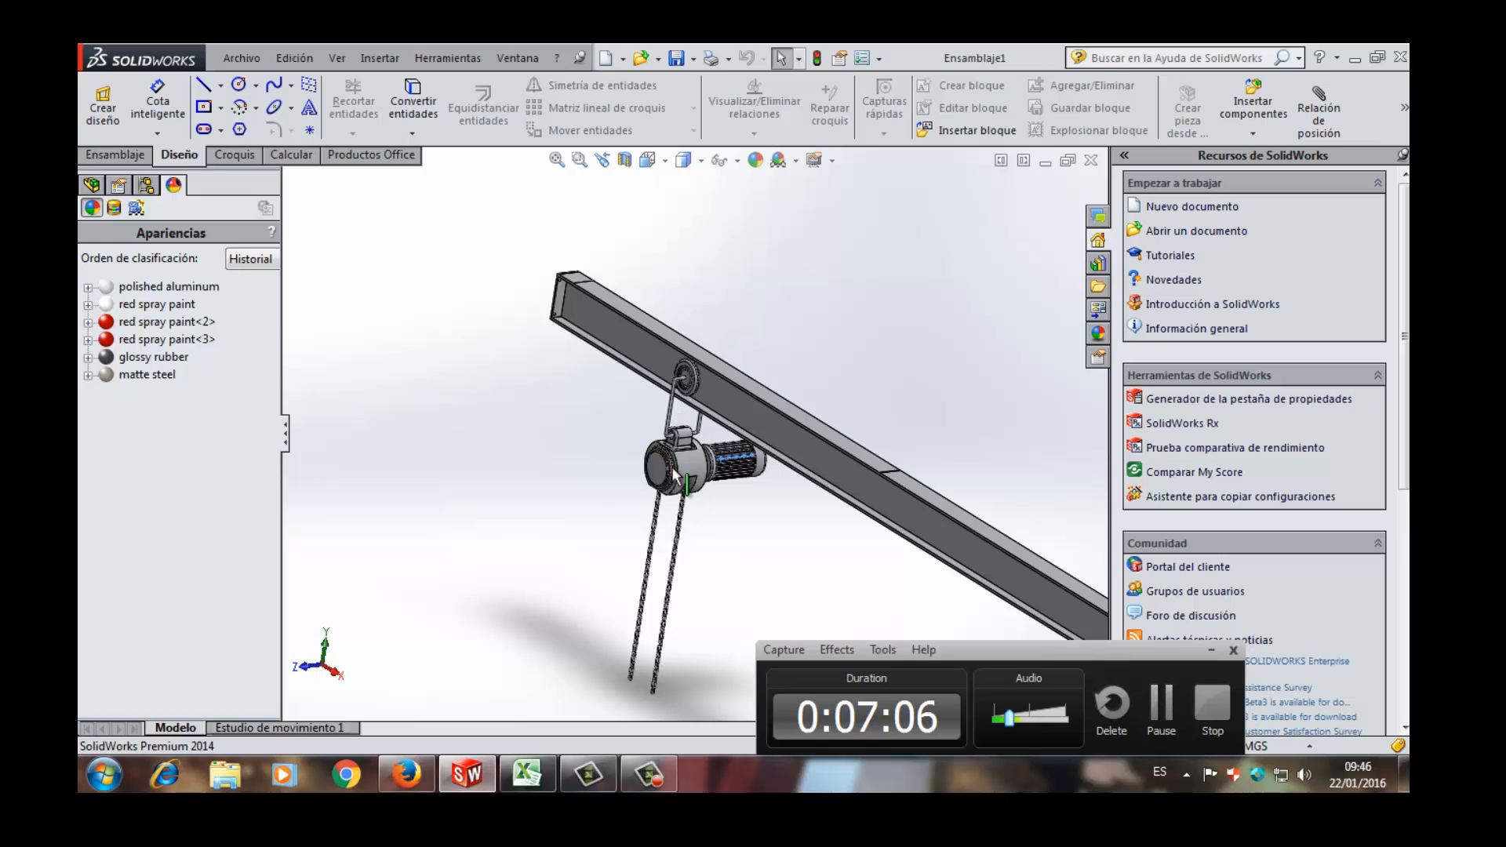
{"action": "scroll", "coordinate": [682, 469], "scroll_direction": "up", "scroll_amount": 4}
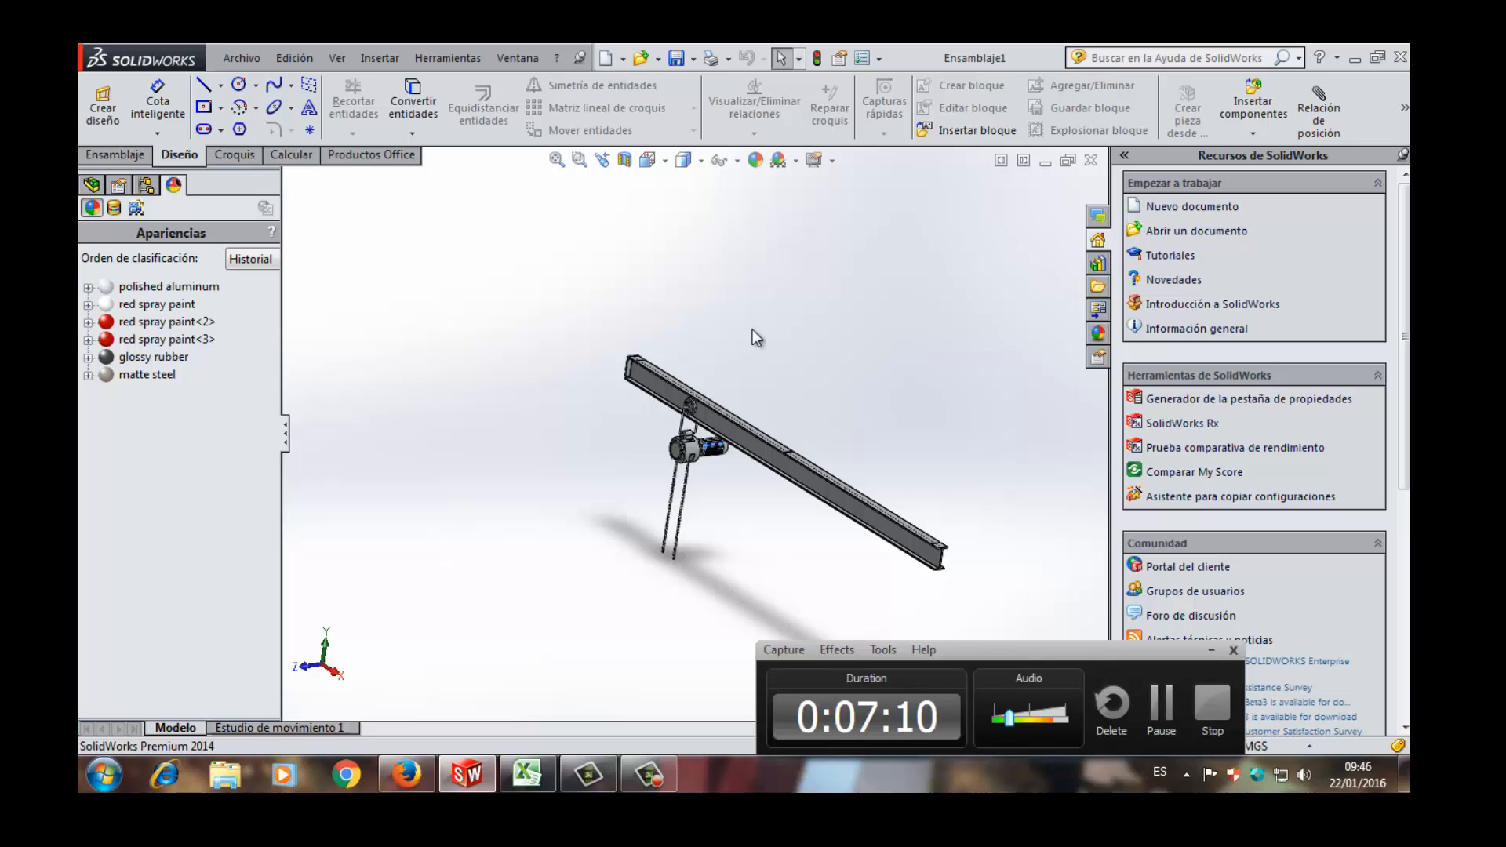
- Examine the split line at the middle of the upper flange and its position relative to the beam's hoist end
{"action": "scroll", "coordinate": [752, 329], "scroll_direction": "down", "scroll_amount": 5}
{"action": "scroll", "coordinate": [716, 440], "scroll_direction": "up", "scroll_amount": 5}
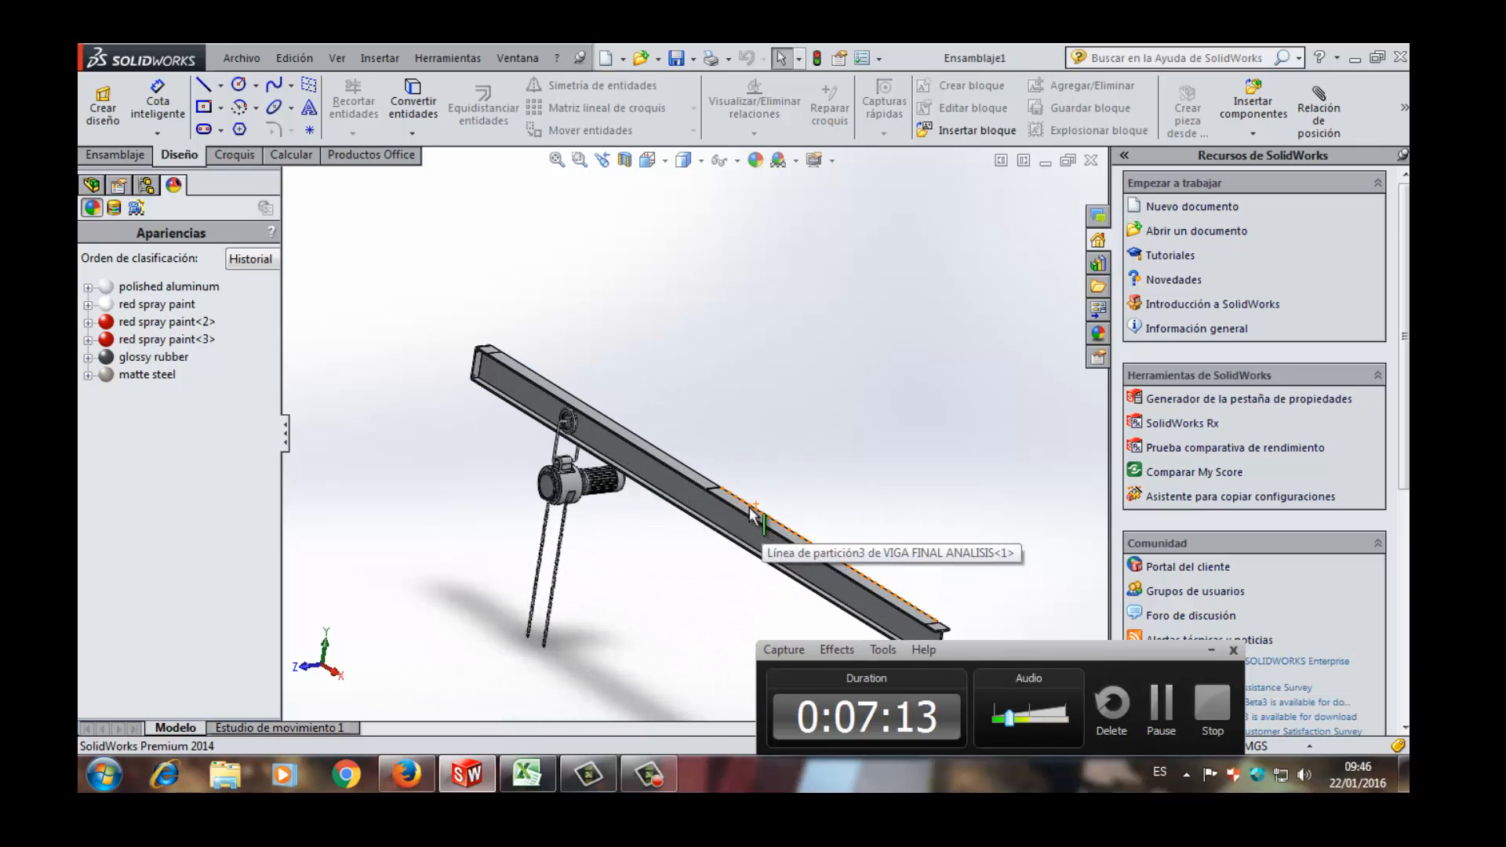
{"action": "scroll", "coordinate": [713, 488], "scroll_direction": "down", "scroll_amount": 3}
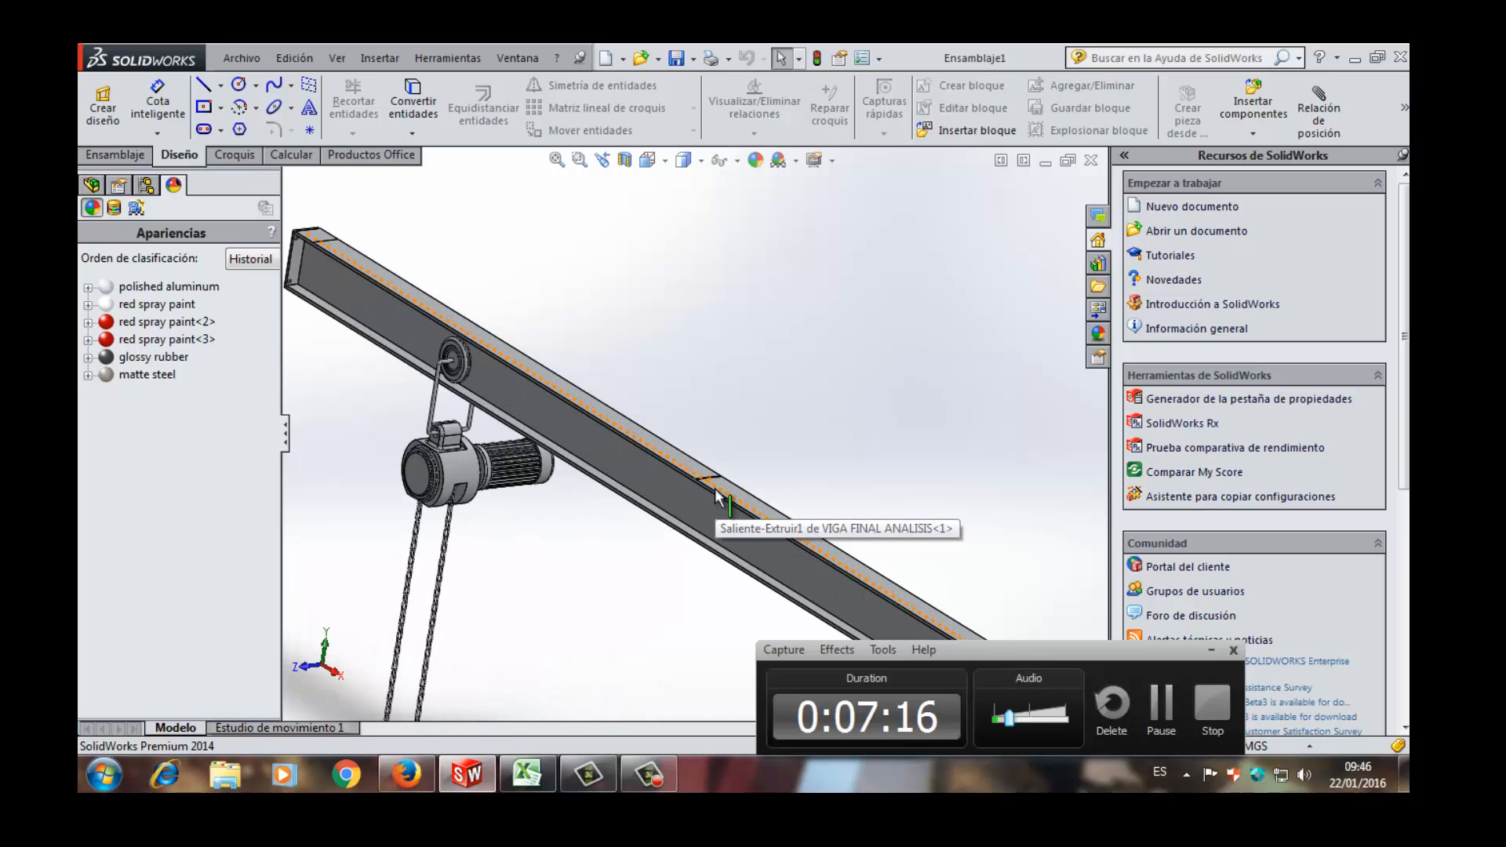
{"action": "scroll", "coordinate": [714, 490], "scroll_direction": "down", "scroll_amount": 2}
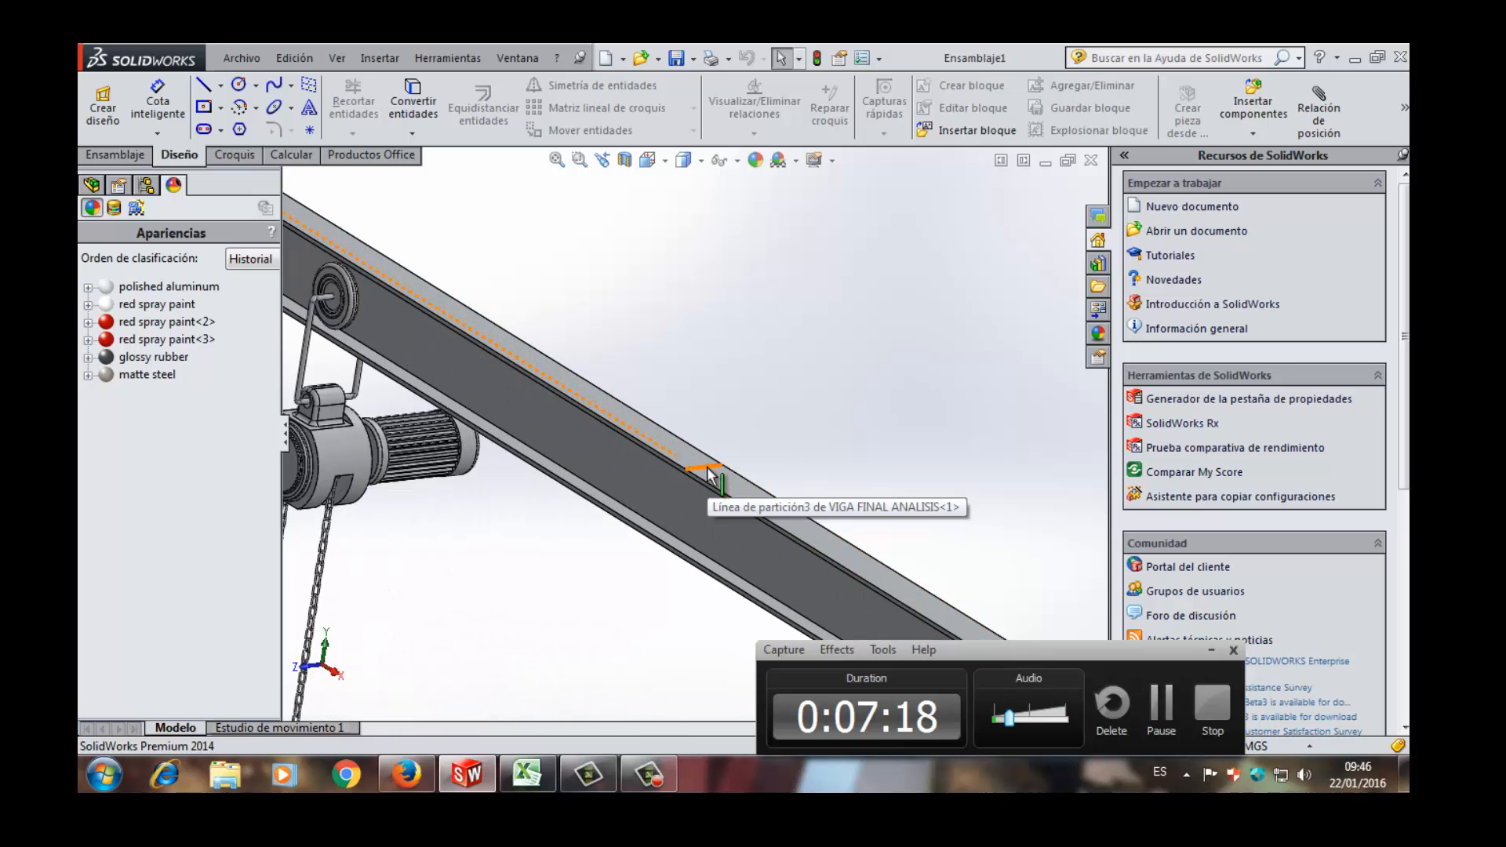
{"action": "scroll", "coordinate": [708, 475], "scroll_direction": "up", "scroll_amount": 3}
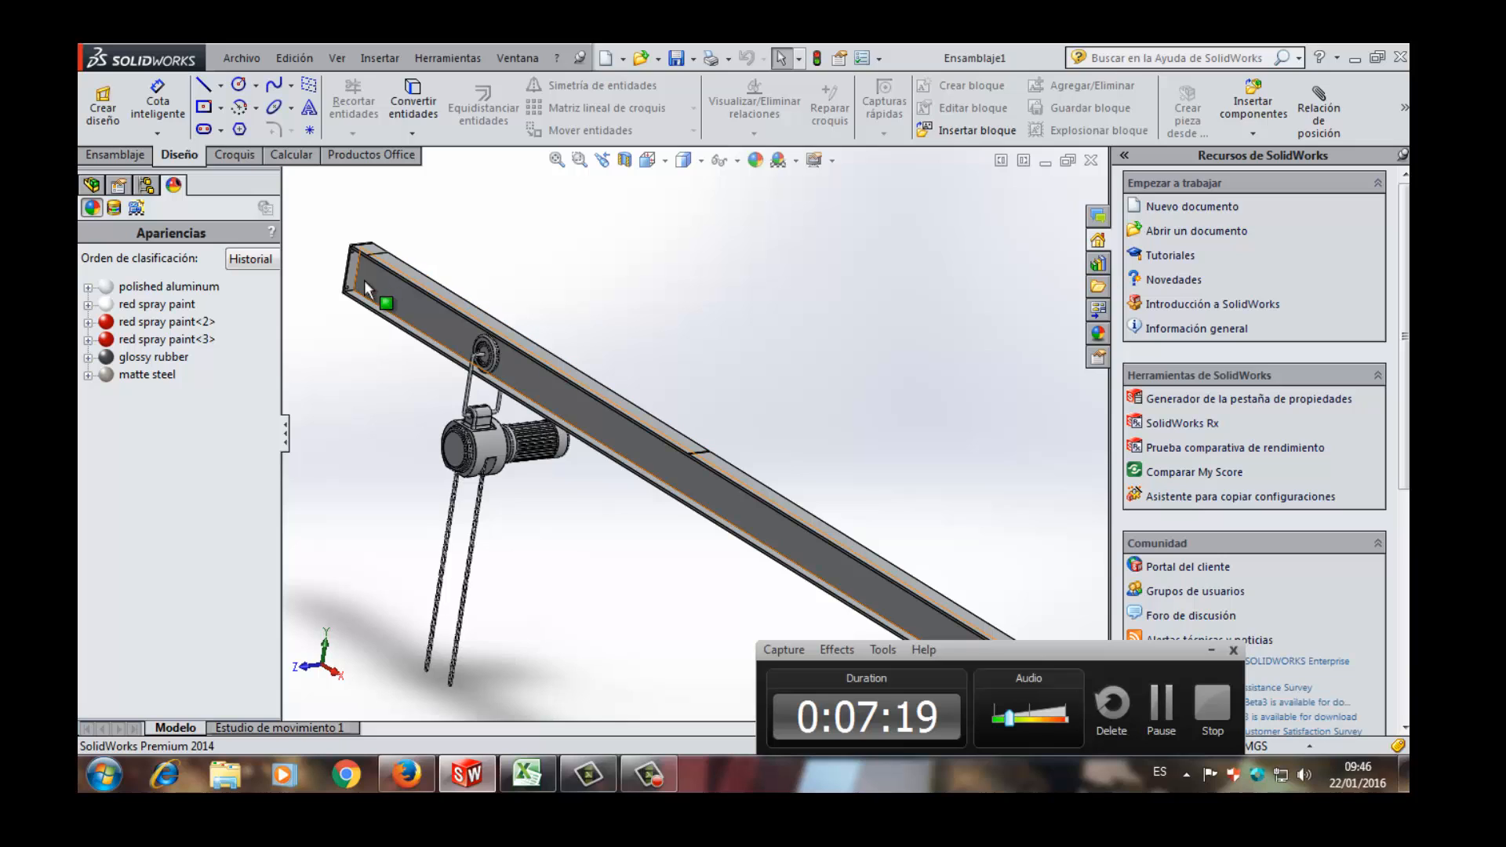
{"action": "scroll", "coordinate": [364, 280], "scroll_direction": "down", "scroll_amount": 2}
{"action": "scroll", "coordinate": [605, 417], "scroll_direction": "up", "scroll_amount": 3}
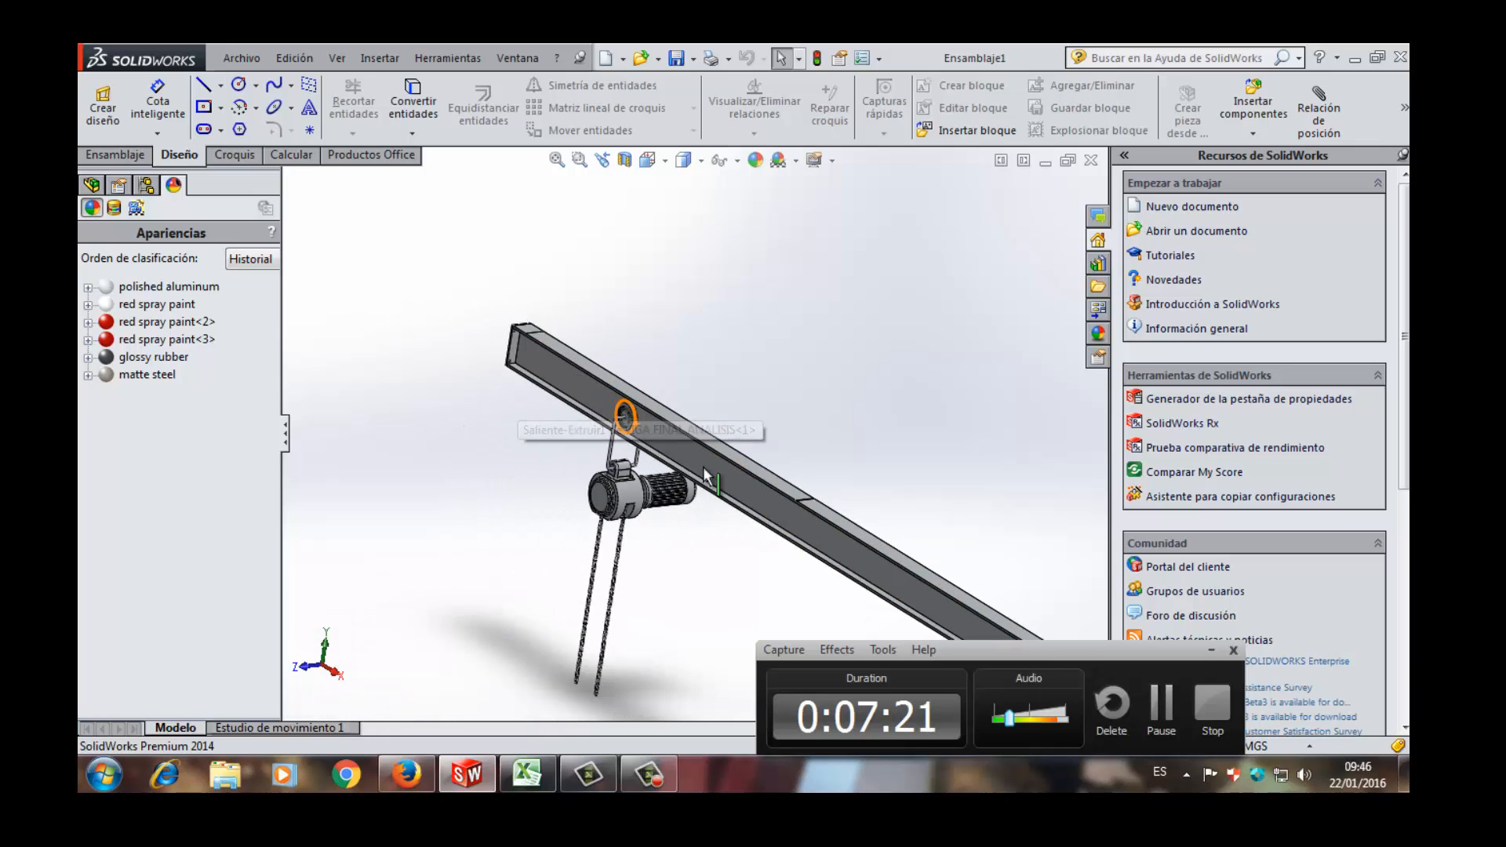
- Examine the beam's full span, its upper flange edge and the mid-span split line as the reference for the hoist's position
{"action": "scroll", "coordinate": [879, 549], "scroll_direction": "up", "scroll_amount": 2}
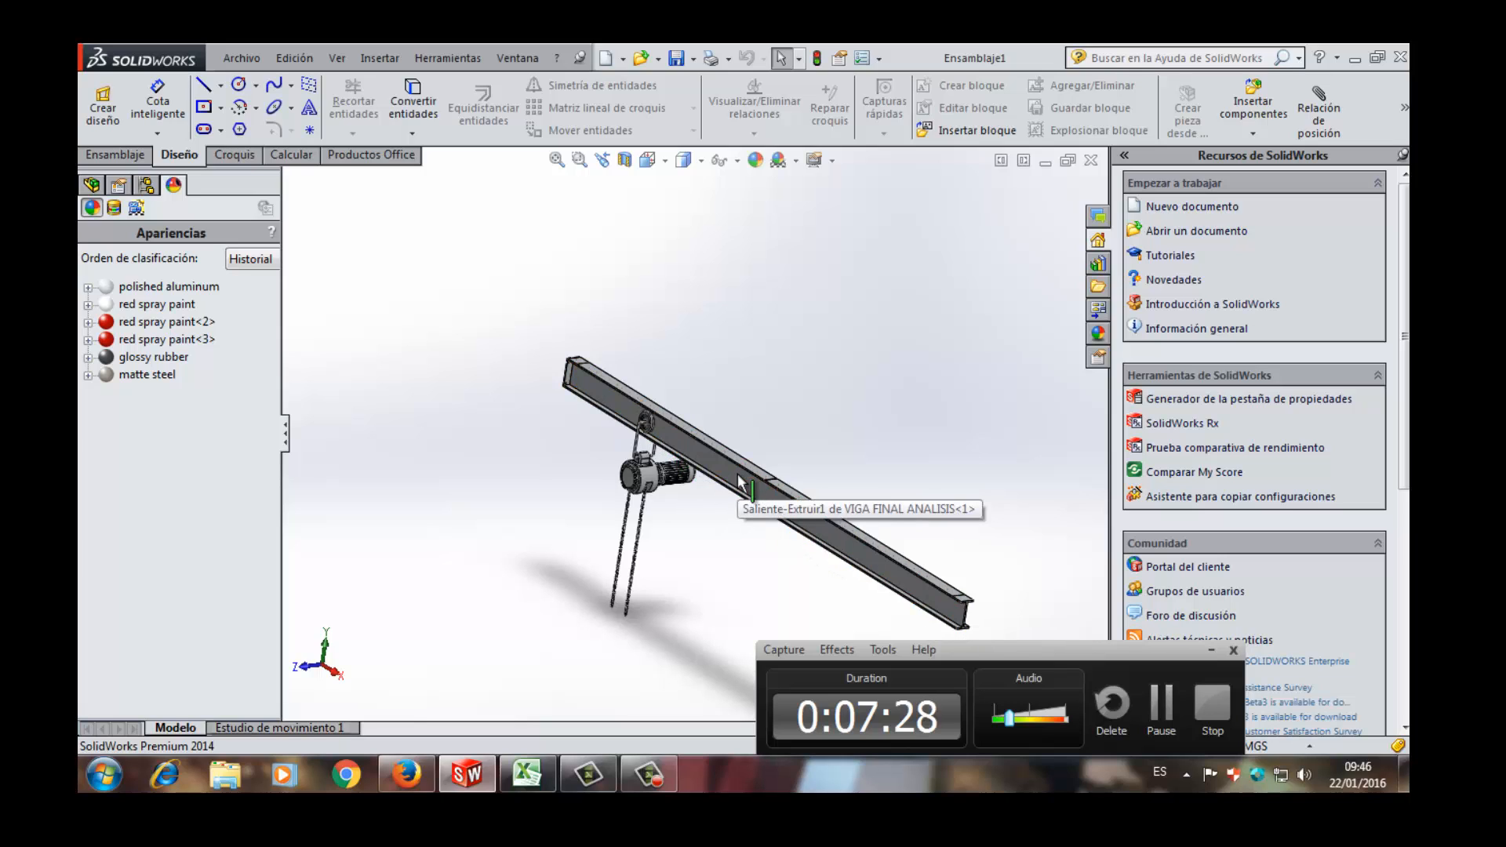
{"action": "scroll", "coordinate": [739, 480], "scroll_direction": "down", "scroll_amount": 2}
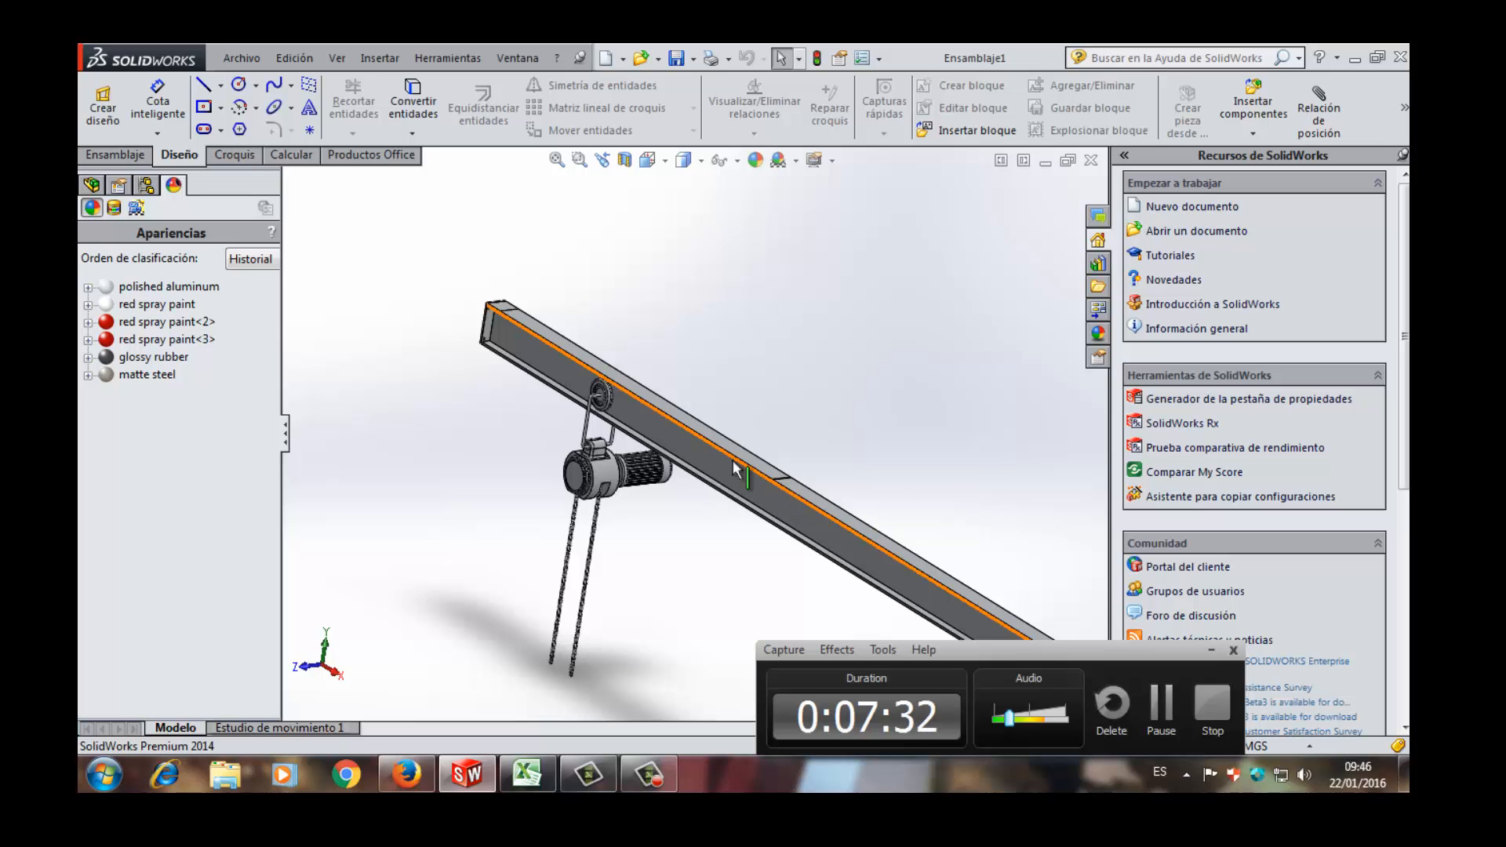
{"action": "scroll", "coordinate": [560, 382], "scroll_direction": "down", "scroll_amount": 2}
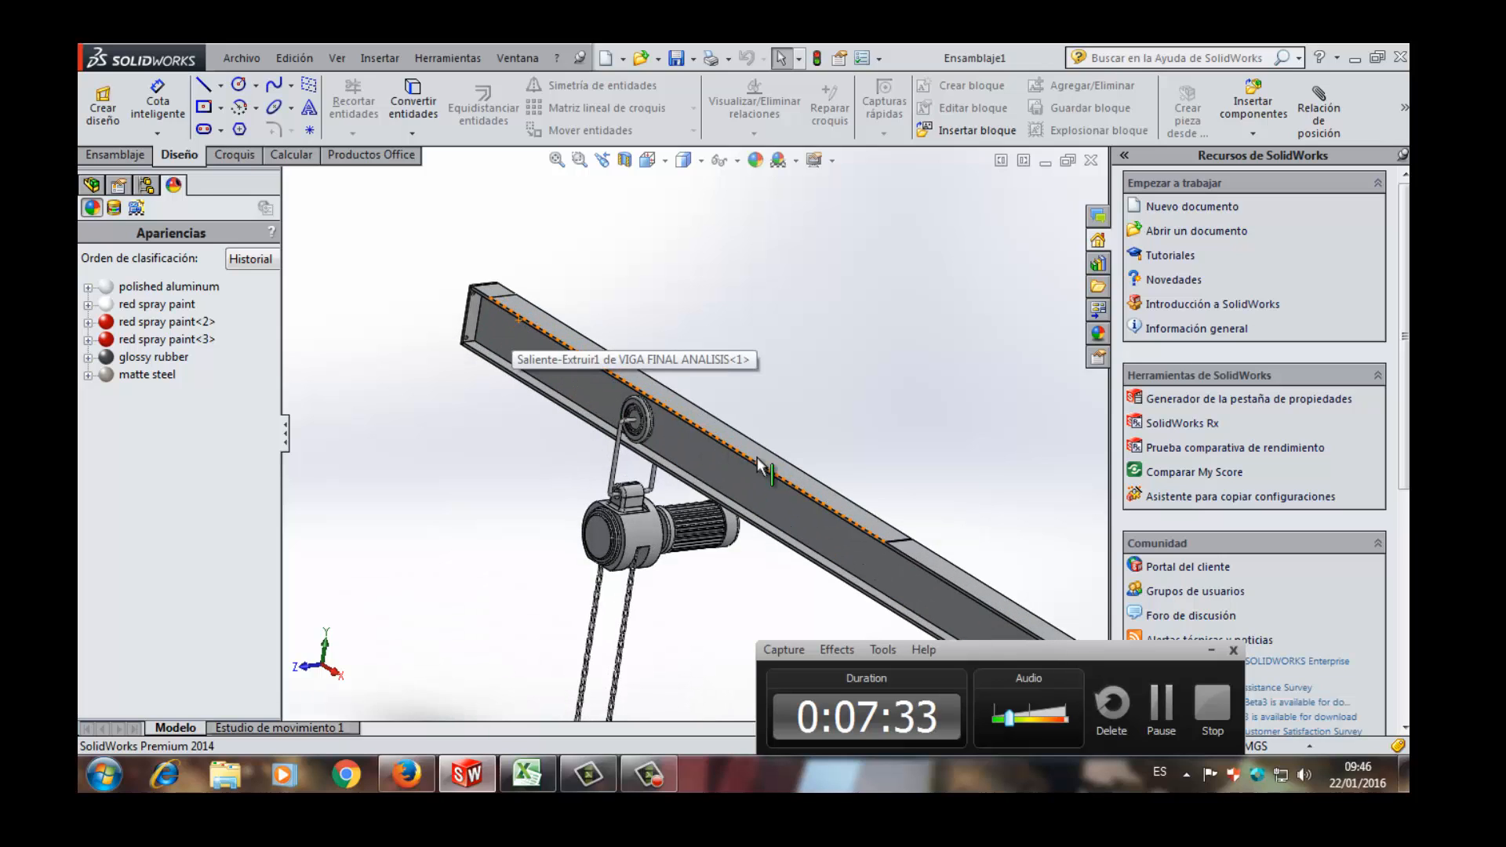
{"action": "scroll", "coordinate": [892, 517], "scroll_direction": "down", "scroll_amount": 3}
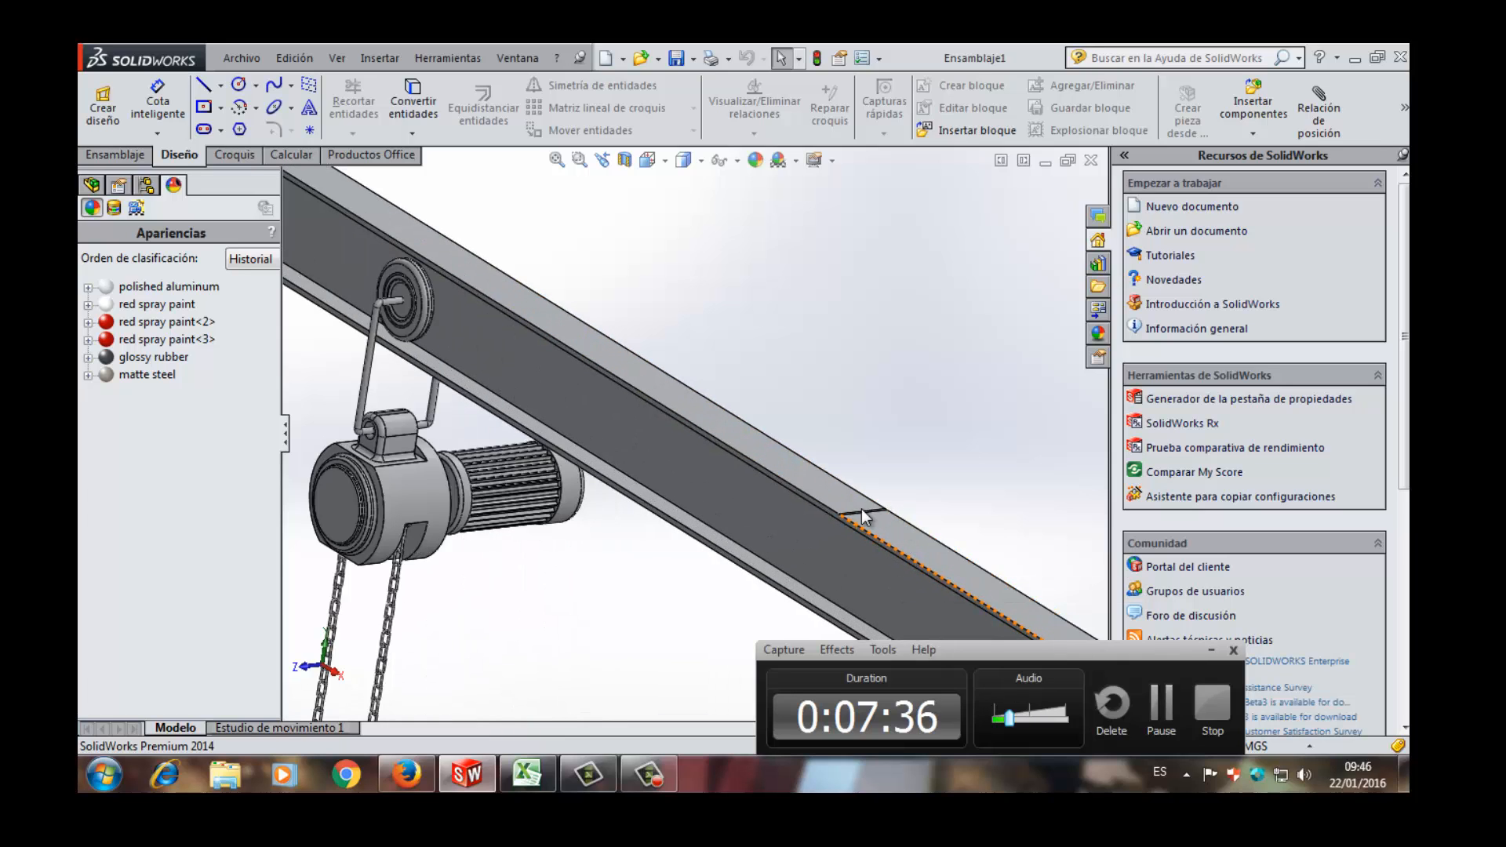
{"action": "scroll", "coordinate": [840, 514], "scroll_direction": "down", "scroll_amount": 2}
{"action": "scroll", "coordinate": [797, 504], "scroll_direction": "up", "scroll_amount": 2}
{"action": "scroll", "coordinate": [498, 349], "scroll_direction": "up", "scroll_amount": 2}
{"action": "scroll", "coordinate": [379, 269], "scroll_direction": "up", "scroll_amount": 3}
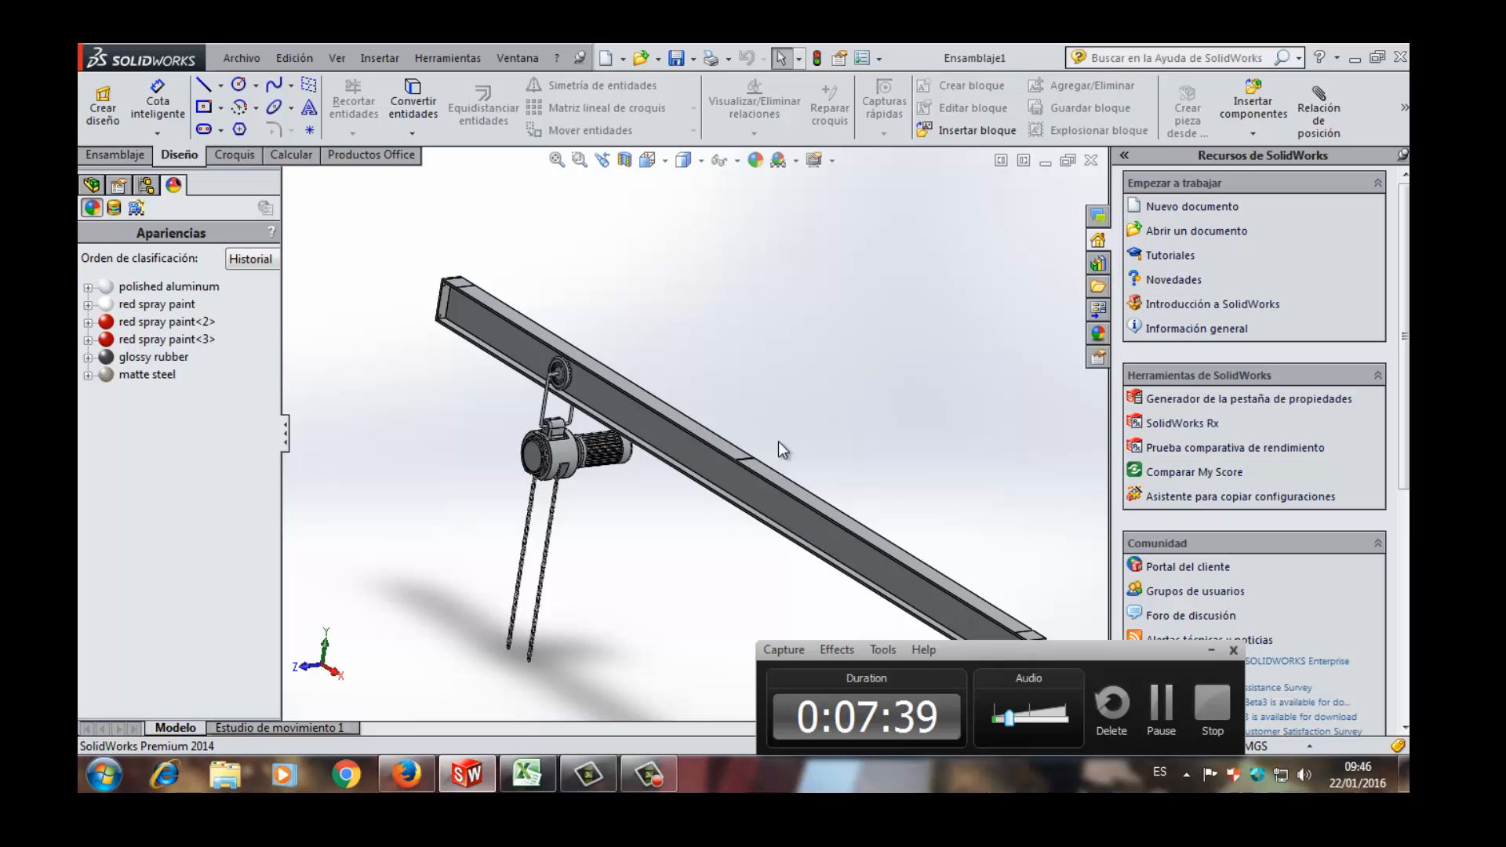
{"action": "scroll", "coordinate": [778, 441], "scroll_direction": "down", "scroll_amount": 2}
{"action": "scroll", "coordinate": [737, 450], "scroll_direction": "up", "scroll_amount": 2}
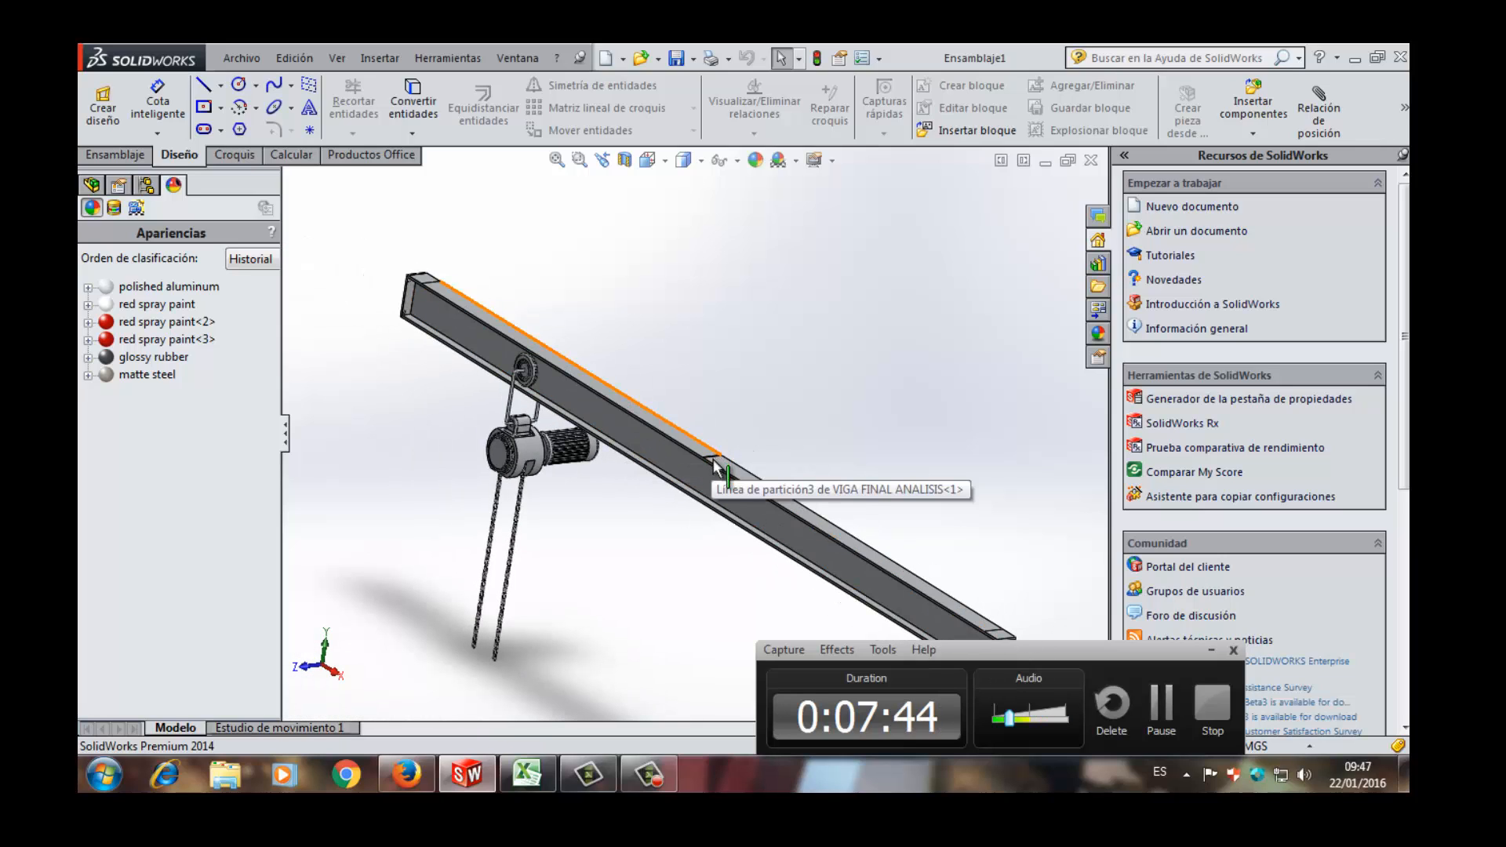
- Slide the hoist along the beam to just past the mid-span split line and back to near its starting end
{"action": "left_click", "coordinate": [532, 450]}
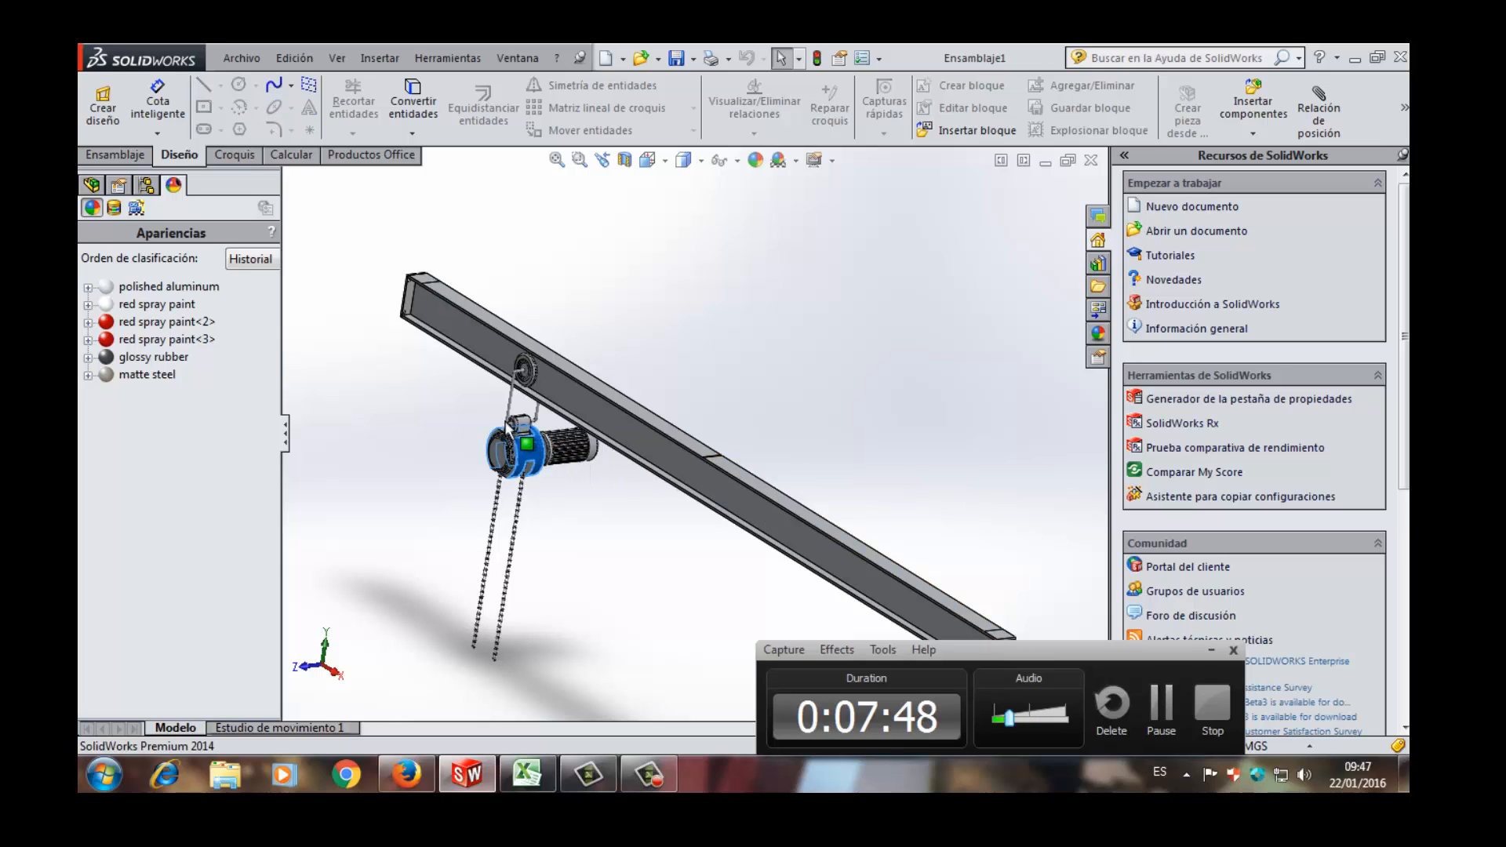
{"action": "left_click_drag", "start_coordinate": [505, 421], "coordinate": [733, 572]}
{"action": "scroll", "coordinate": [728, 541], "scroll_direction": "up", "scroll_amount": 3}
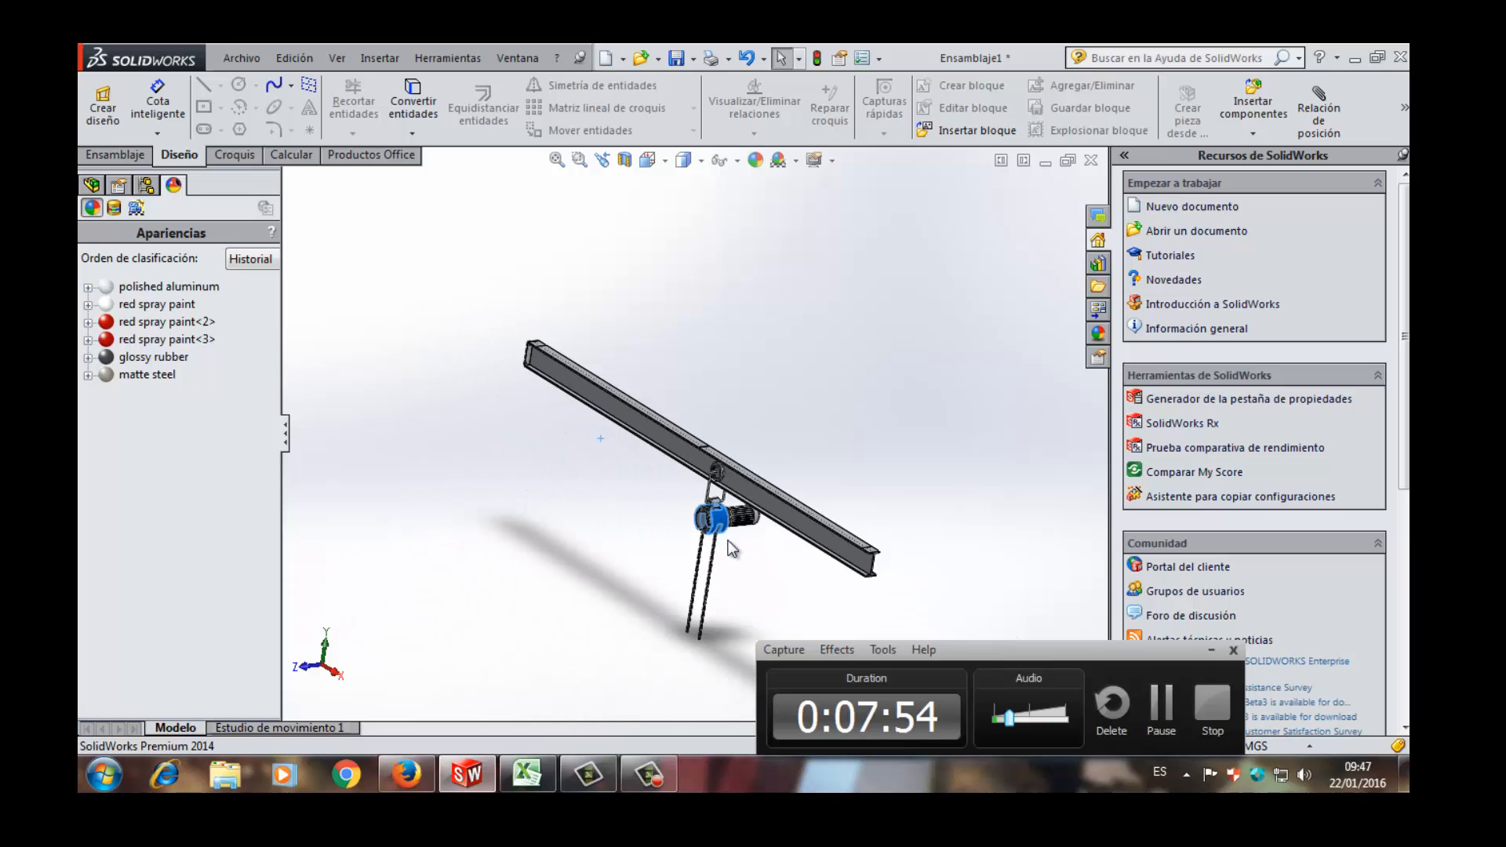
{"action": "scroll", "coordinate": [706, 498], "scroll_direction": "down", "scroll_amount": 1}
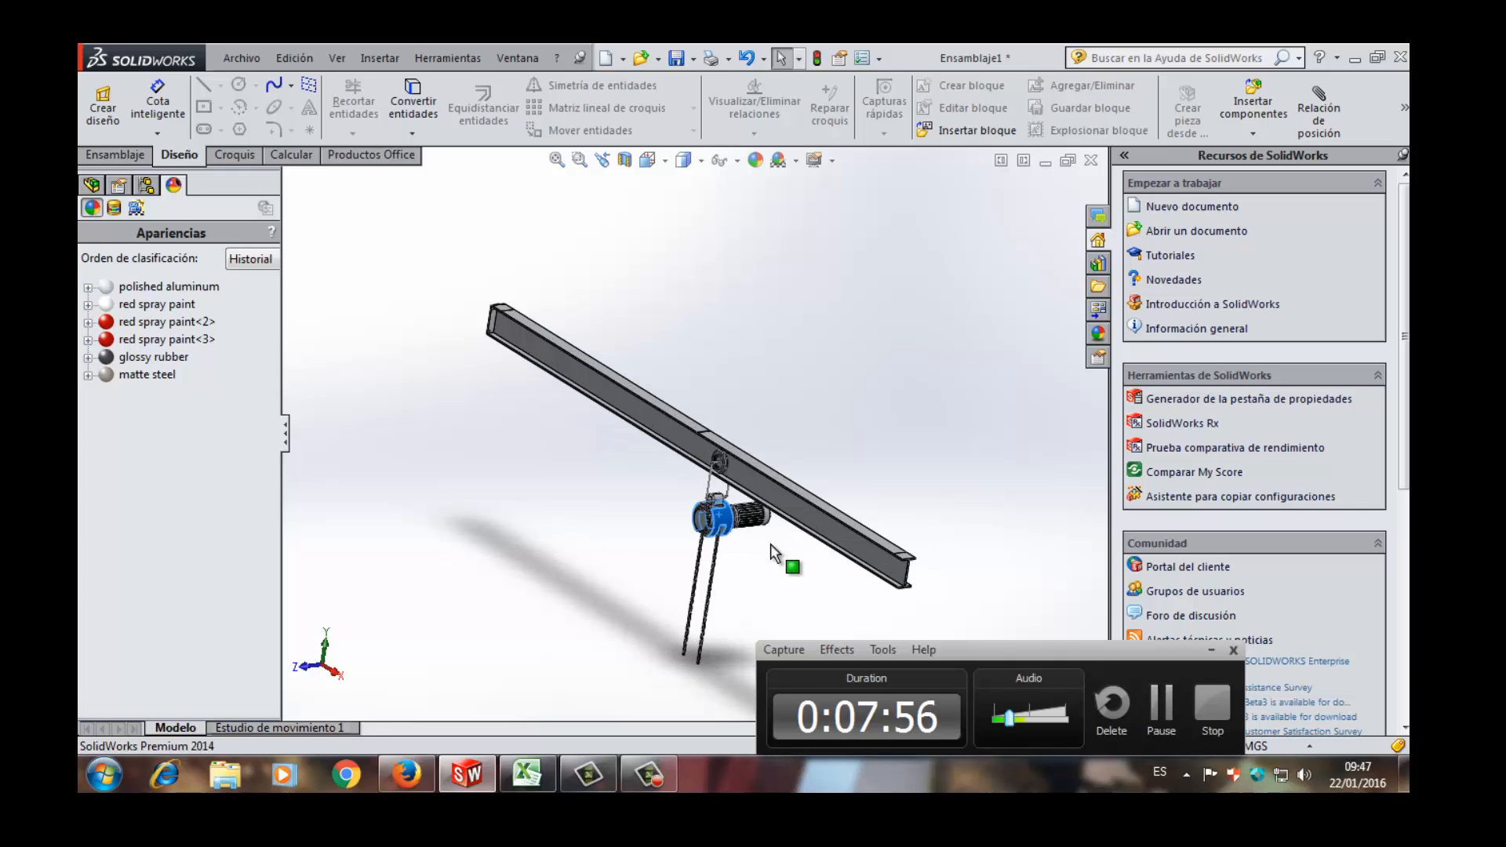
{"action": "mouse_move", "coordinate": [771, 544]}
{"action": "left_mouse_down"}
{"action": "mouse_move", "coordinate": [864, 598]}
{"action": "mouse_move", "coordinate": [509, 396]}
{"action": "mouse_move", "coordinate": [596, 408]}
{"action": "mouse_move", "coordinate": [643, 453]}
{"action": "mouse_move", "coordinate": [801, 524]}
{"action": "mouse_move", "coordinate": [869, 577]}
{"action": "mouse_move", "coordinate": [517, 351]}
{"action": "mouse_move", "coordinate": [670, 471]}
{"action": "mouse_move", "coordinate": [861, 549]}
{"action": "mouse_move", "coordinate": [563, 412]}
{"action": "left_mouse_up"}
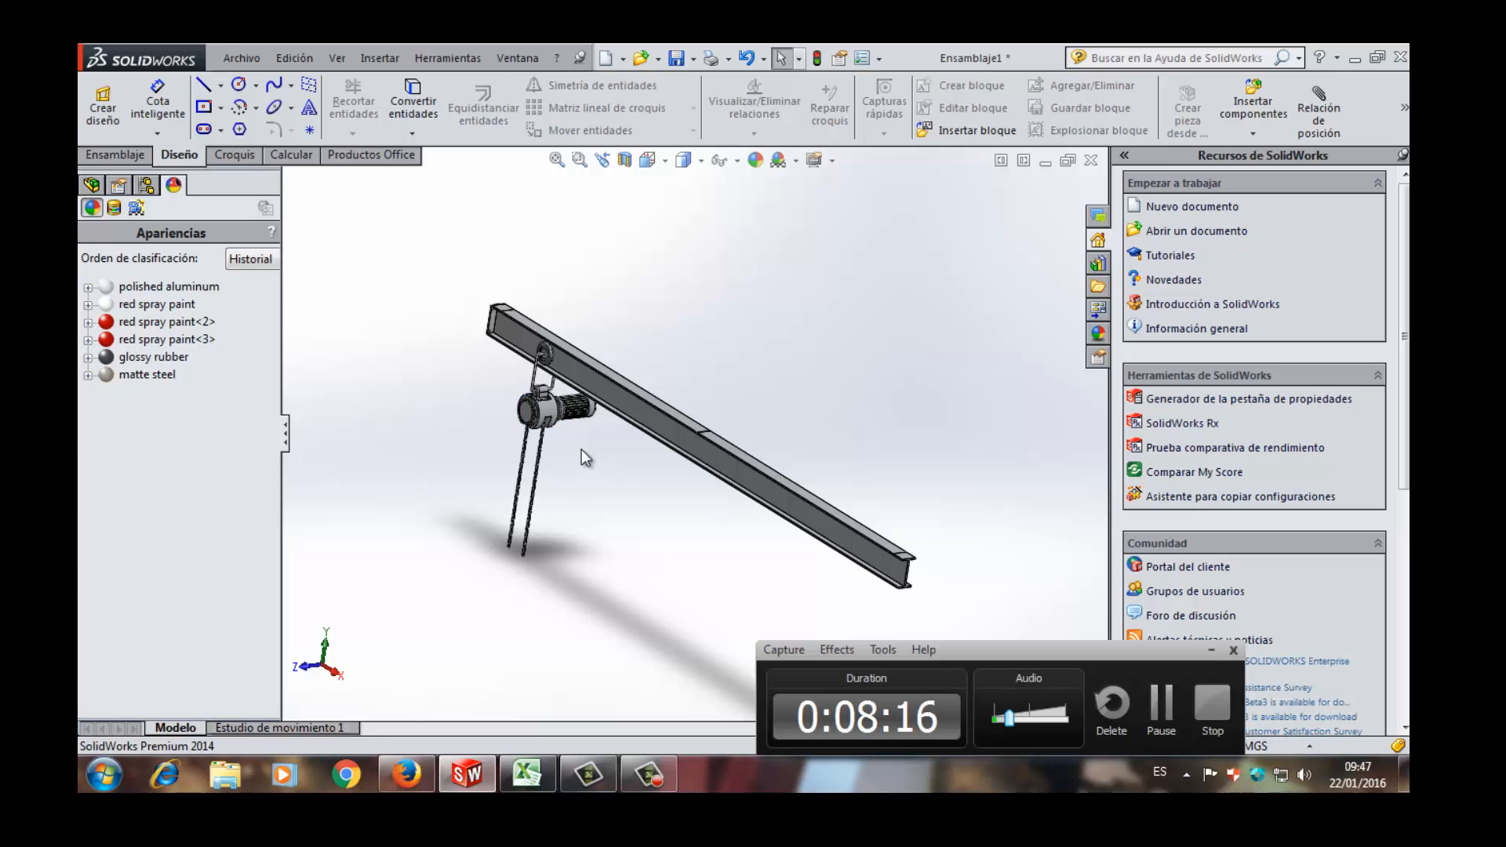
- Review the complete beam with the hoist back near its end, from one end plate to the other
{"action": "scroll", "coordinate": [581, 450], "scroll_direction": "up", "scroll_amount": 5}
{"action": "scroll", "coordinate": [582, 449], "scroll_direction": "down", "scroll_amount": 3}
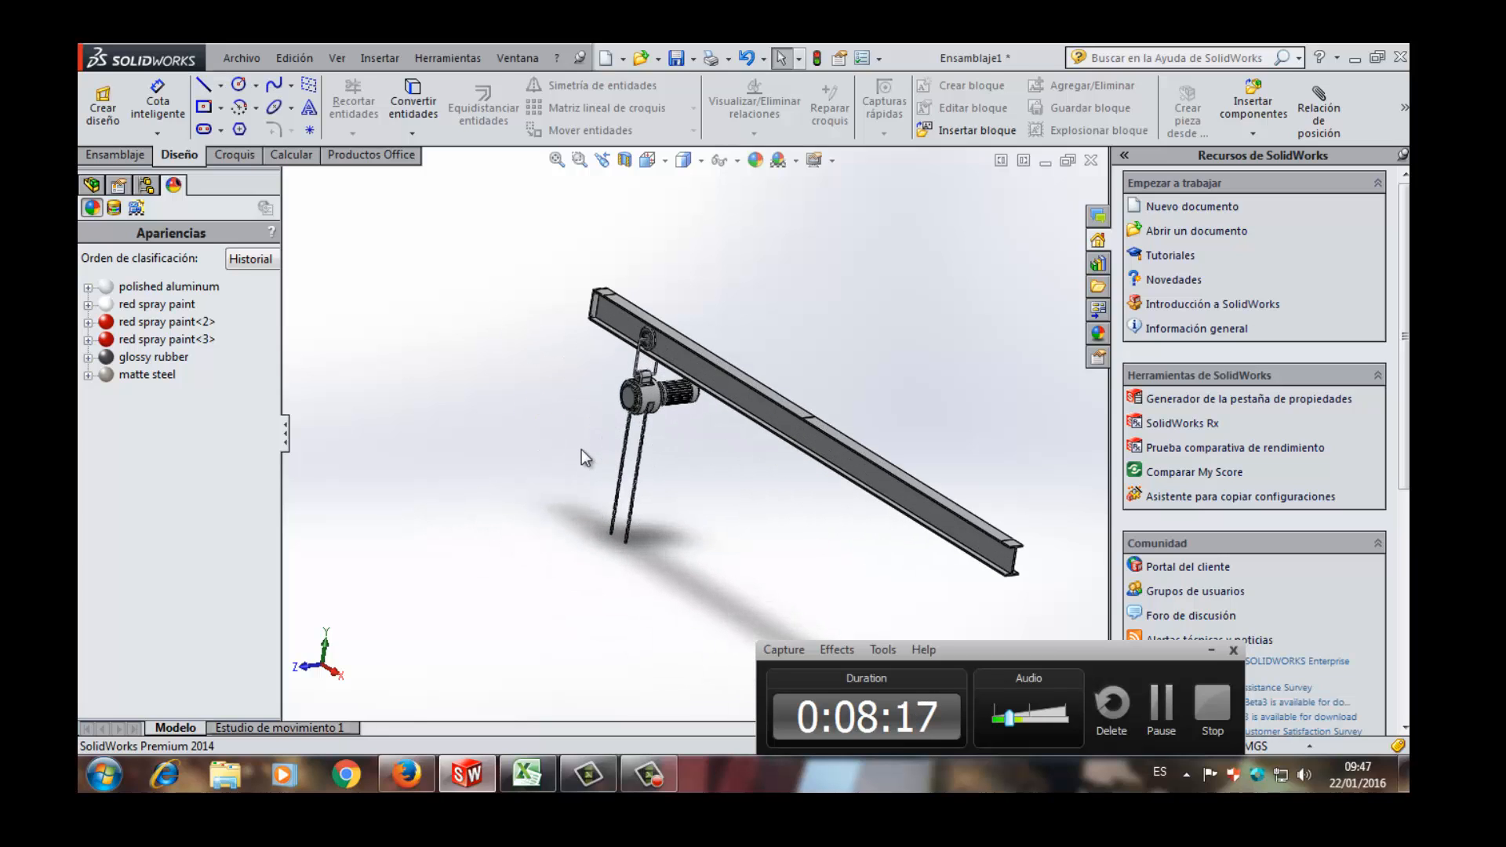
{"action": "scroll", "coordinate": [581, 450], "scroll_direction": "up", "scroll_amount": 3}
{"action": "scroll", "coordinate": [692, 392], "scroll_direction": "down", "scroll_amount": 3}
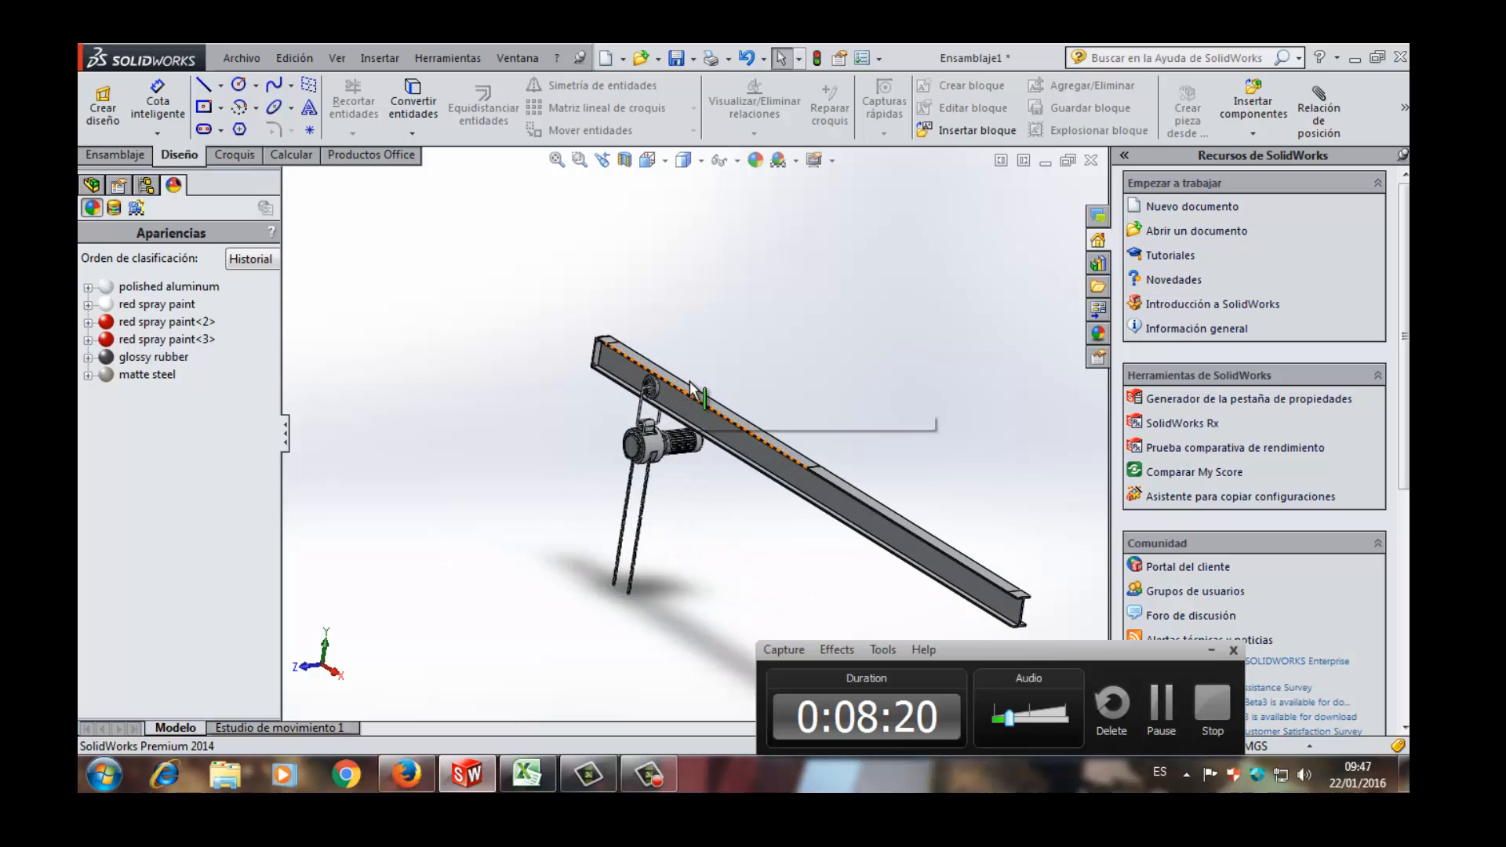
{"action": "scroll", "coordinate": [674, 541], "scroll_direction": "up", "scroll_amount": 3}
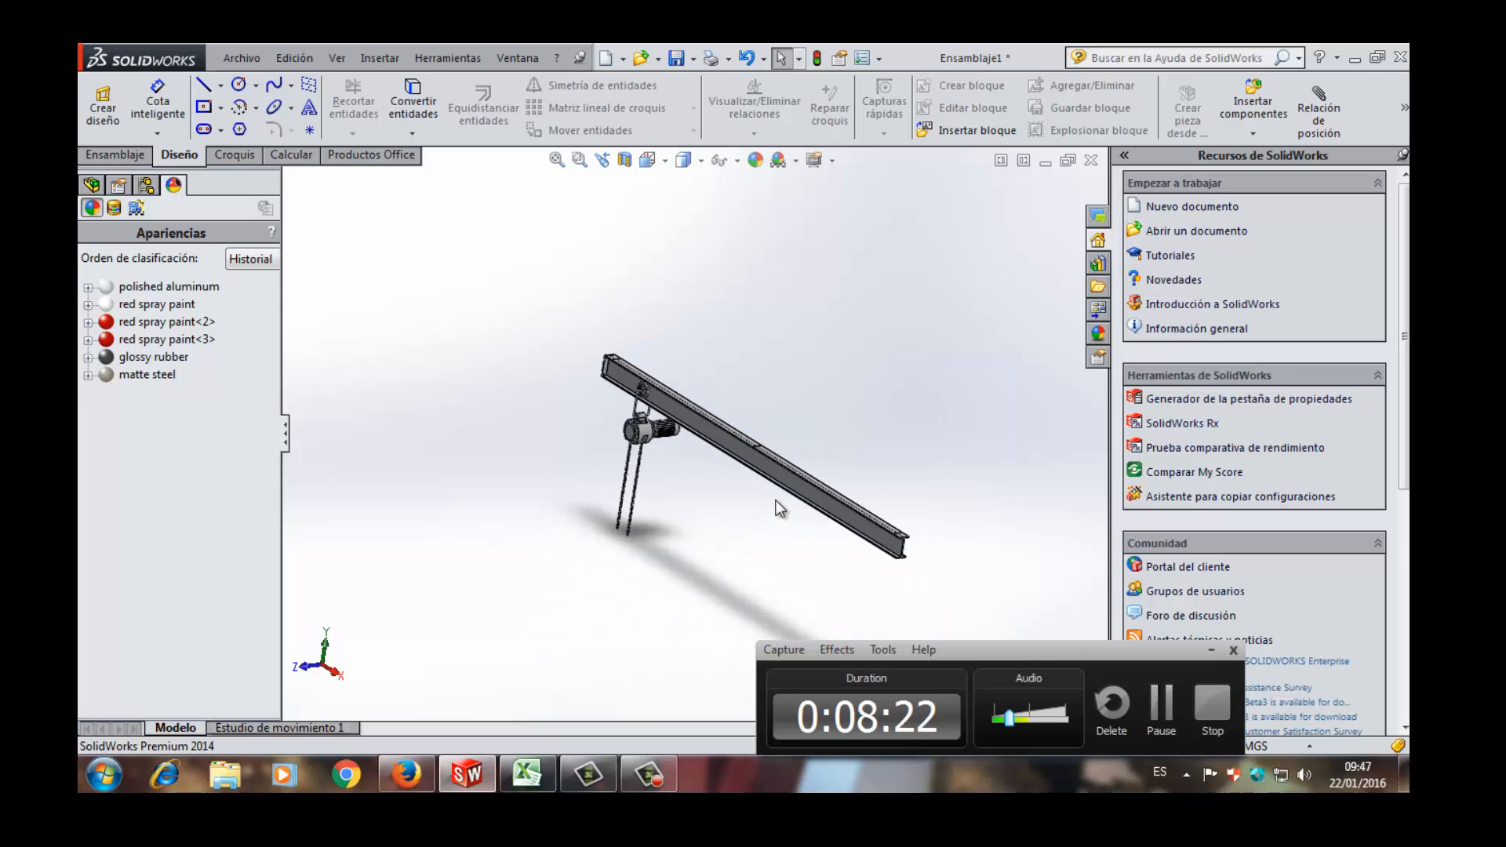
{"action": "scroll", "coordinate": [778, 508], "scroll_direction": "down", "scroll_amount": 2}
{"action": "scroll", "coordinate": [758, 457], "scroll_direction": "down", "scroll_amount": 1}
- Switch to the Excel workbook ANALISIS DEFORMACION DE VIGA DE PALA2 and view the DISEÑO DE VIGA assumptions on Hoja1
{"action": "left_click", "coordinate": [524, 775]}
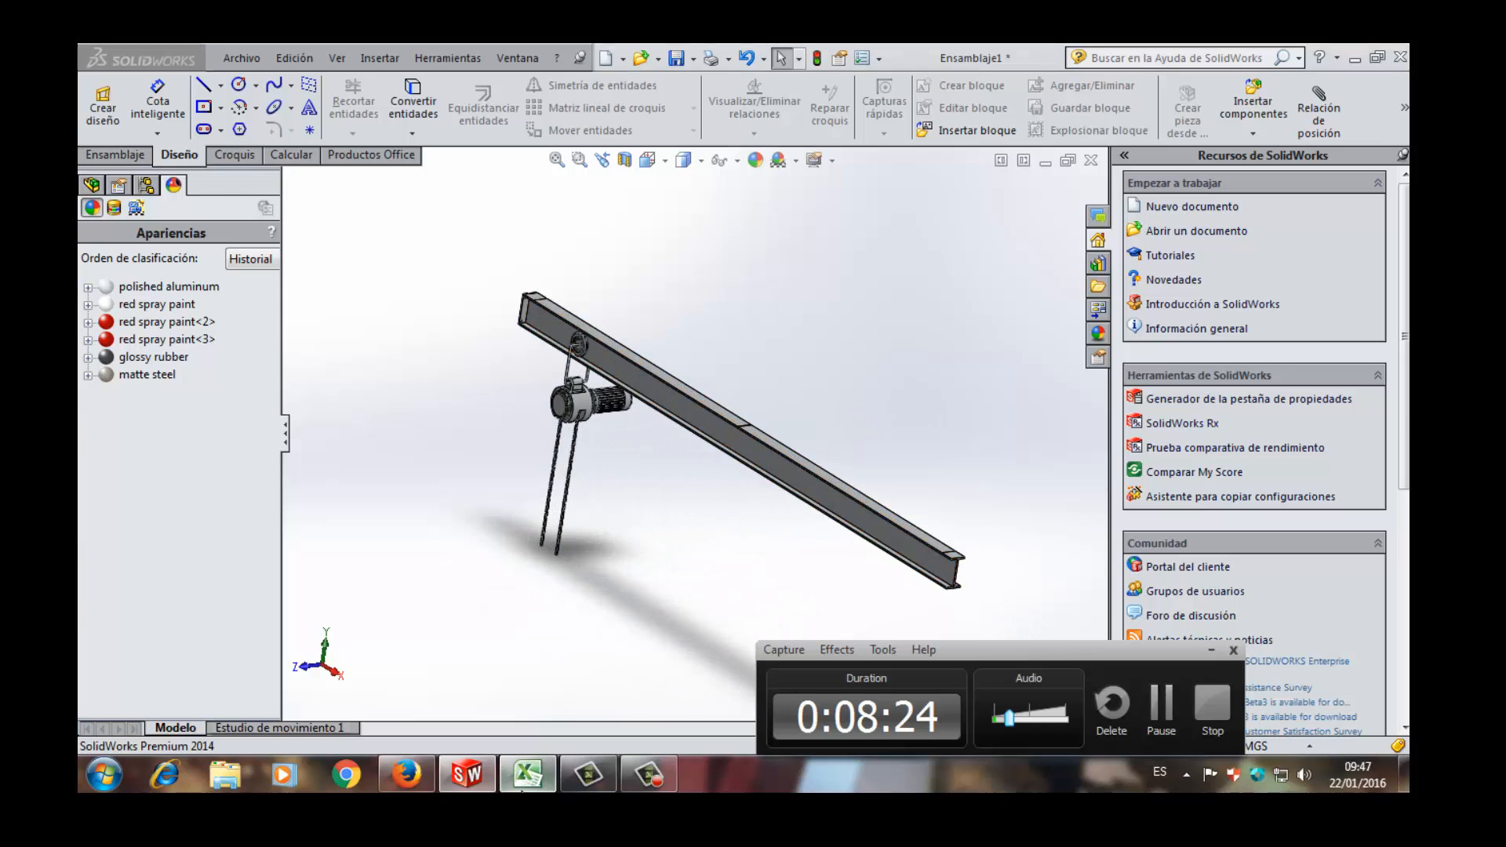
{"action": "scroll", "coordinate": [526, 587], "scroll_direction": "down", "scroll_amount": 2}
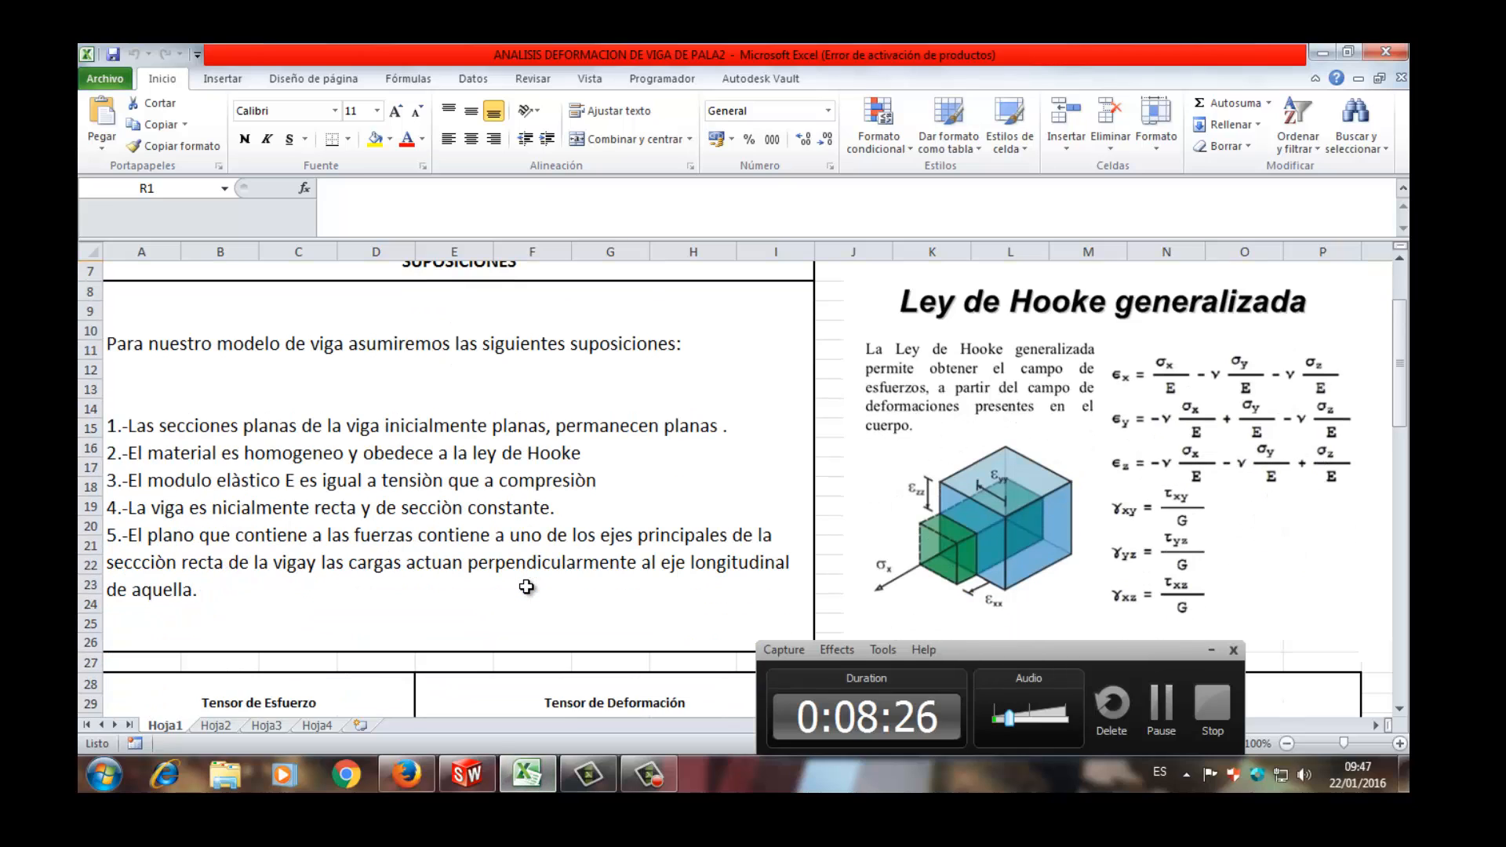
{"action": "scroll", "coordinate": [526, 586], "scroll_direction": "up", "scroll_amount": 2}
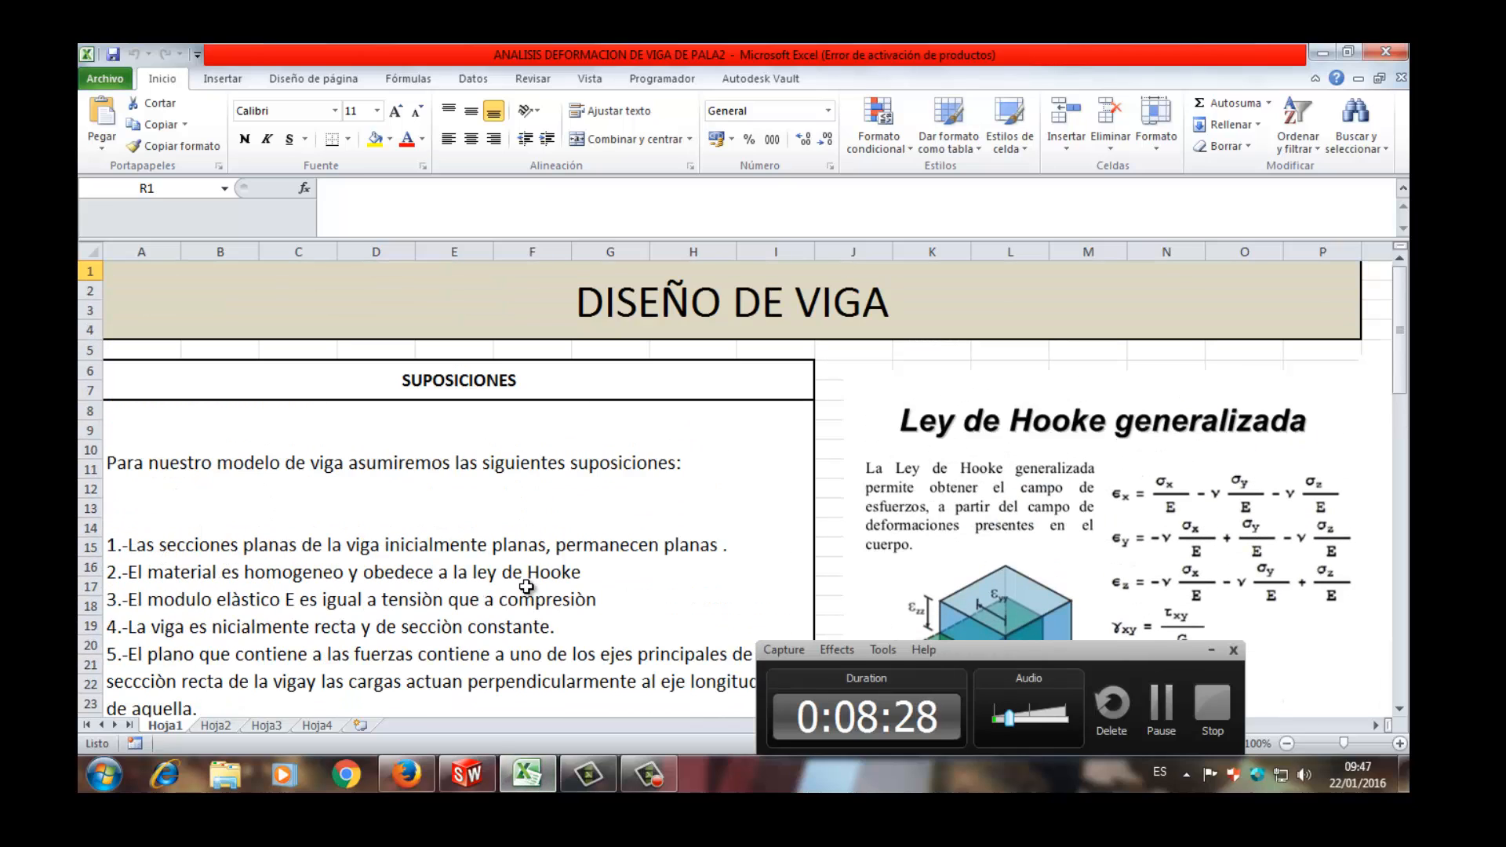
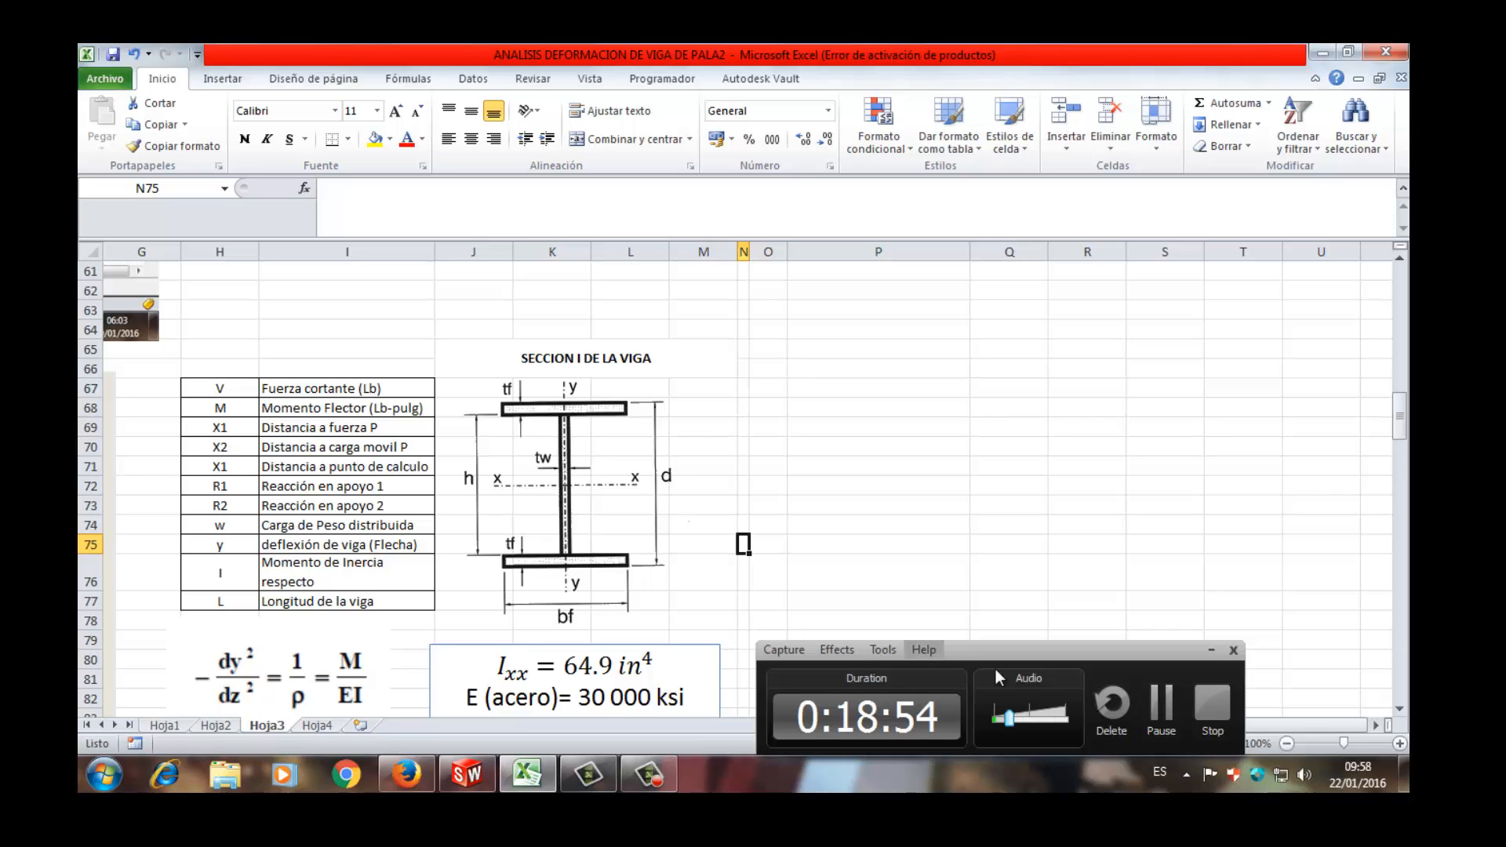
- Examine the CALCULO DE DEFLEXION DE VIGAS figures on Hoja2, covering the cantilever deflection and the beam bent to curvature radius R
{"action": "left_click_drag", "start_coordinate": [1136, 650], "coordinate": [1218, 439]}
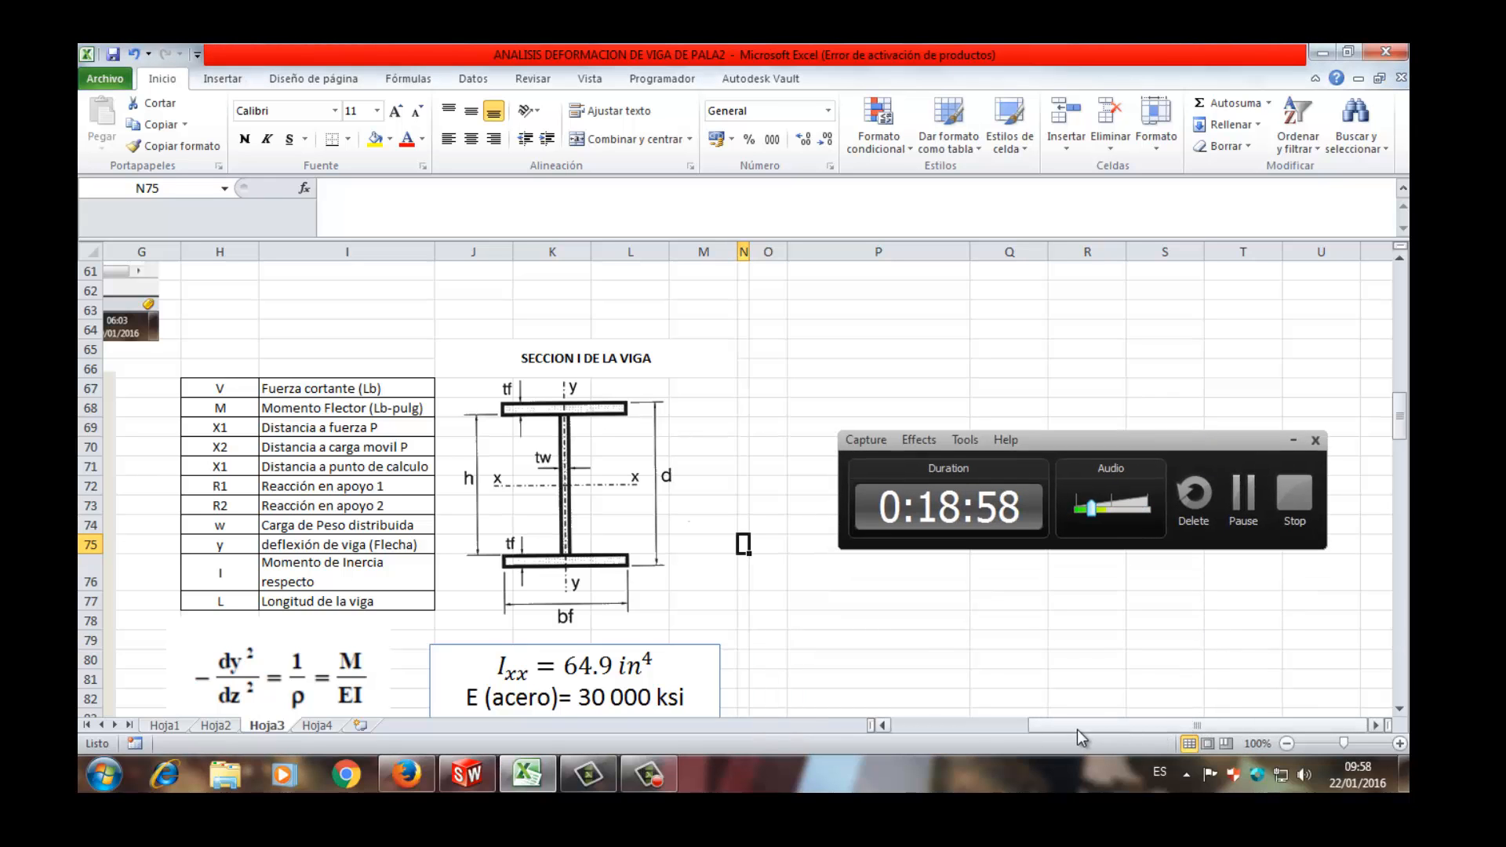
{"action": "left_click_drag", "start_coordinate": [1039, 723], "coordinate": [329, 714]}
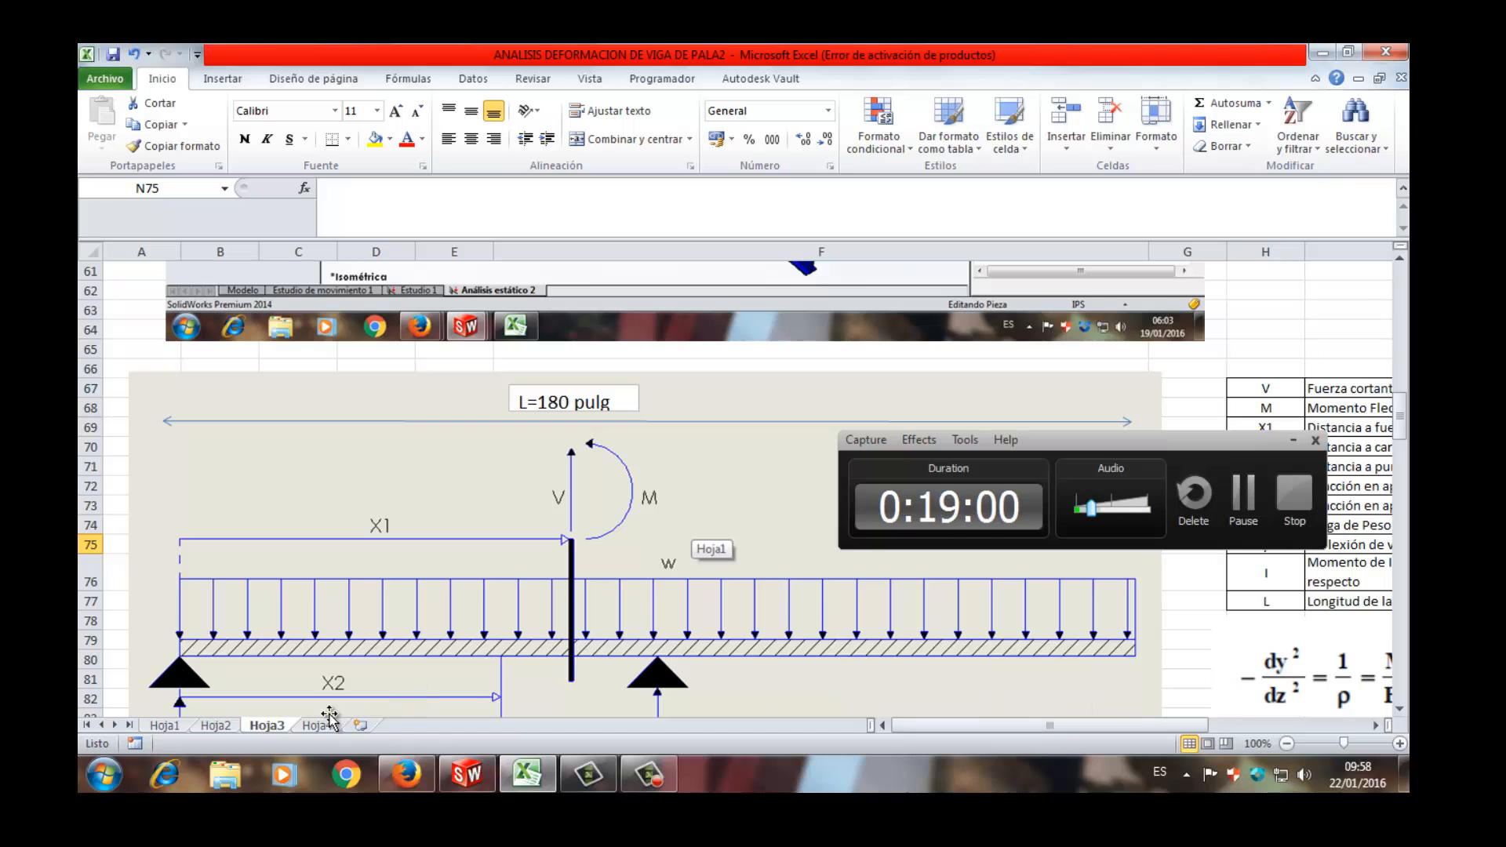
{"action": "left_click", "coordinate": [215, 725]}
{"action": "scroll", "coordinate": [348, 658], "scroll_direction": "up", "scroll_amount": 9}
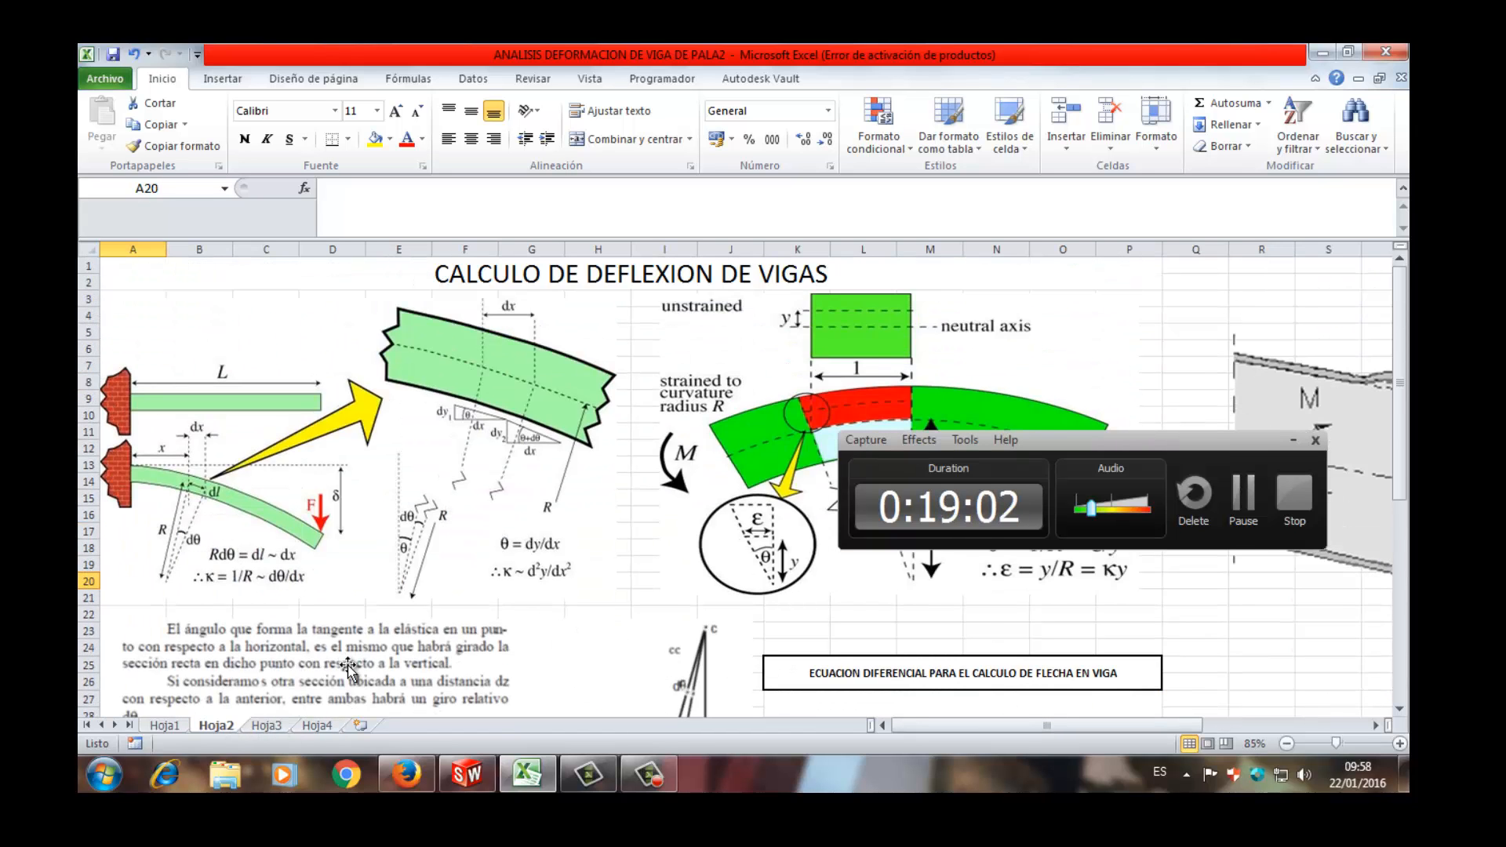
{"action": "scroll", "coordinate": [348, 658], "scroll_direction": "down", "scroll_amount": 1}
{"action": "scroll", "coordinate": [238, 496], "scroll_direction": "up", "scroll_amount": 1}
{"action": "scroll", "coordinate": [245, 496], "scroll_direction": "down", "scroll_amount": 1}
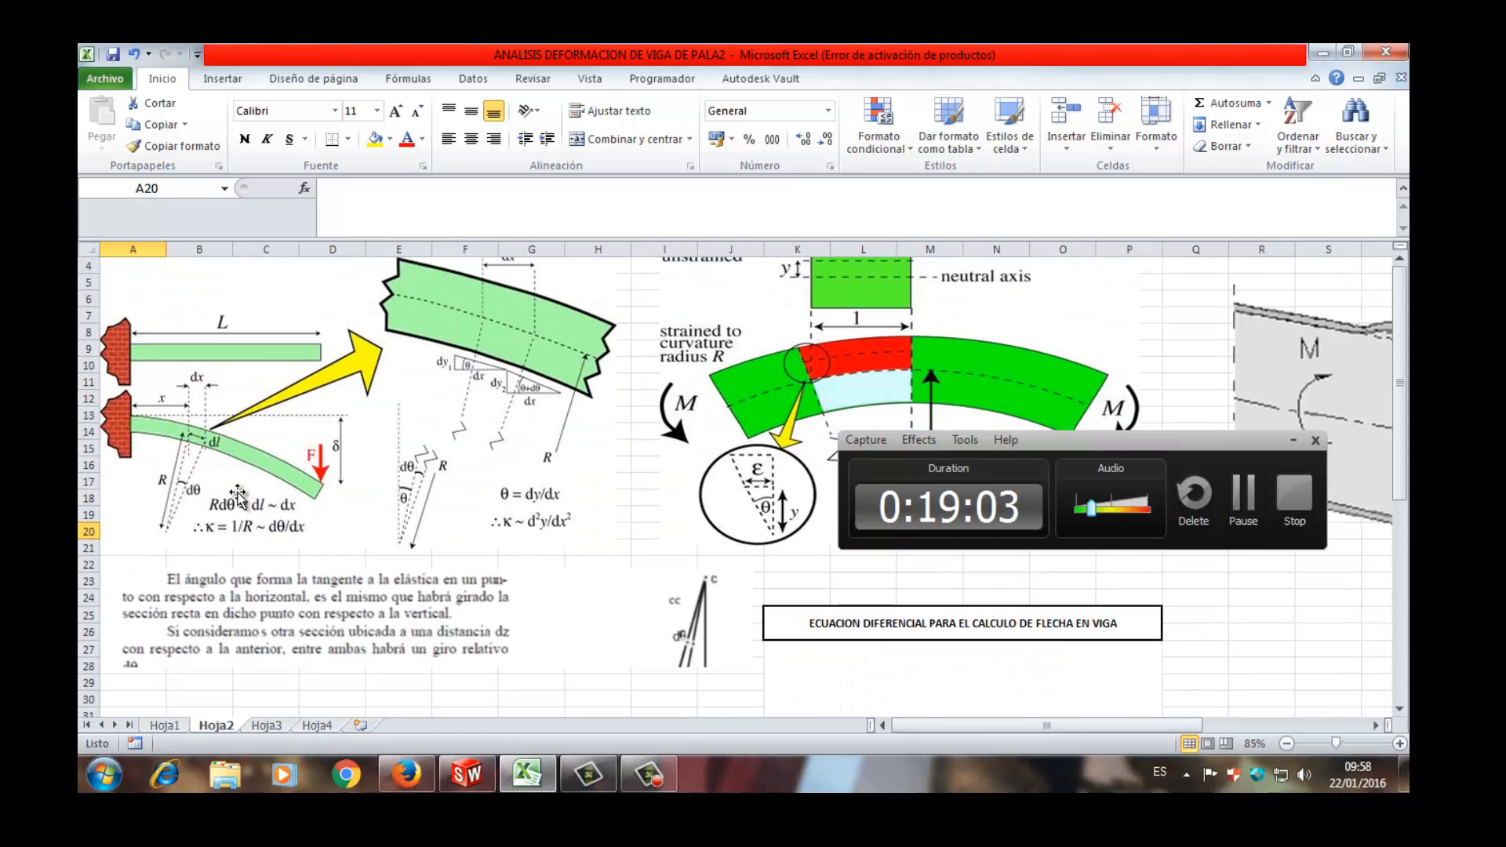
{"action": "scroll", "coordinate": [276, 490], "scroll_direction": "down", "scroll_amount": 1}
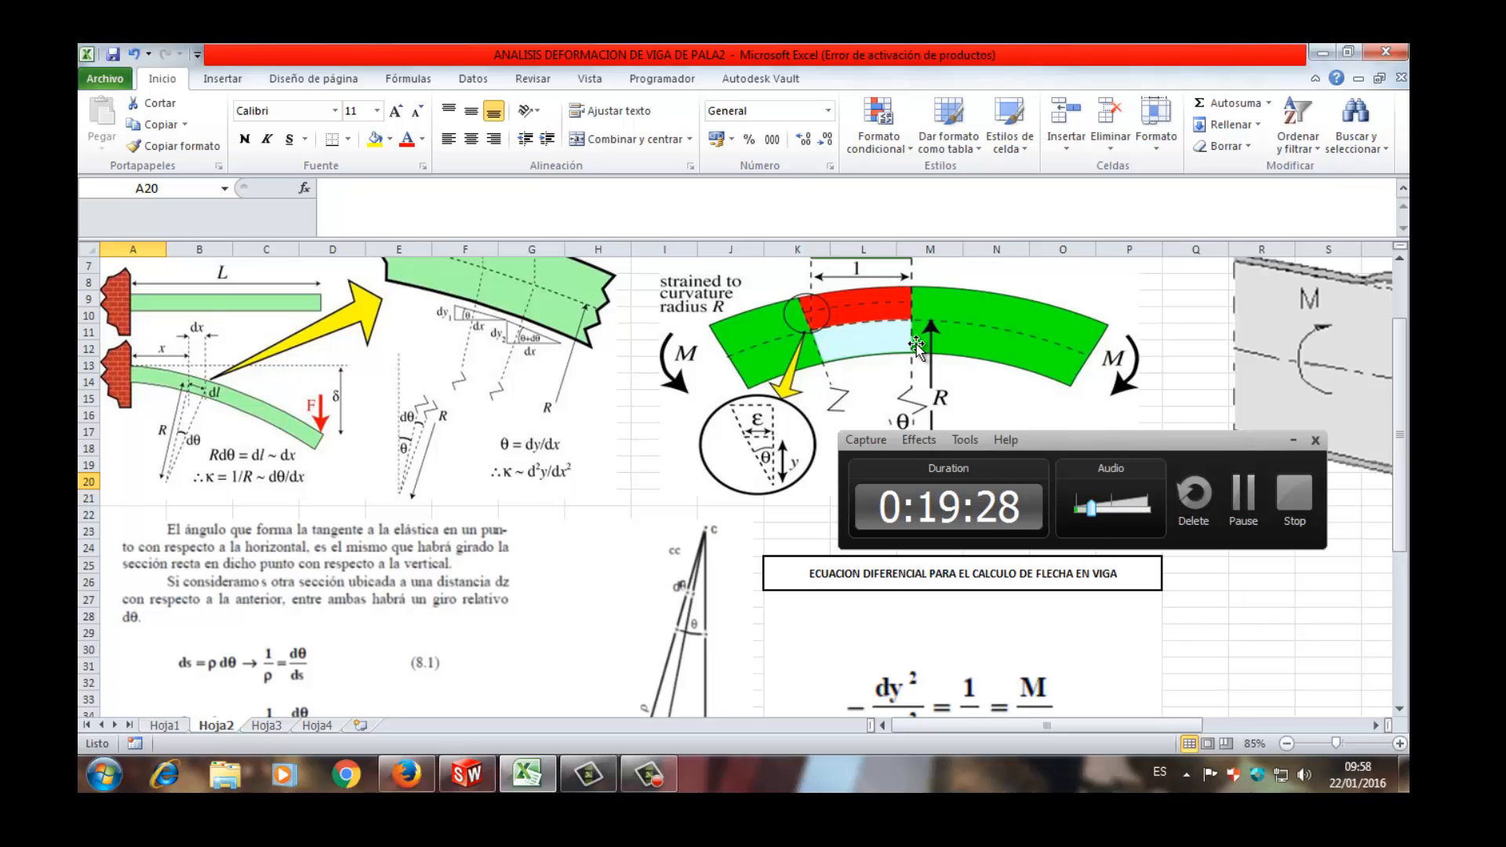
{"action": "scroll", "coordinate": [916, 345], "scroll_direction": "up", "scroll_amount": 1}
{"action": "scroll", "coordinate": [916, 345], "scroll_direction": "up", "scroll_amount": 1}
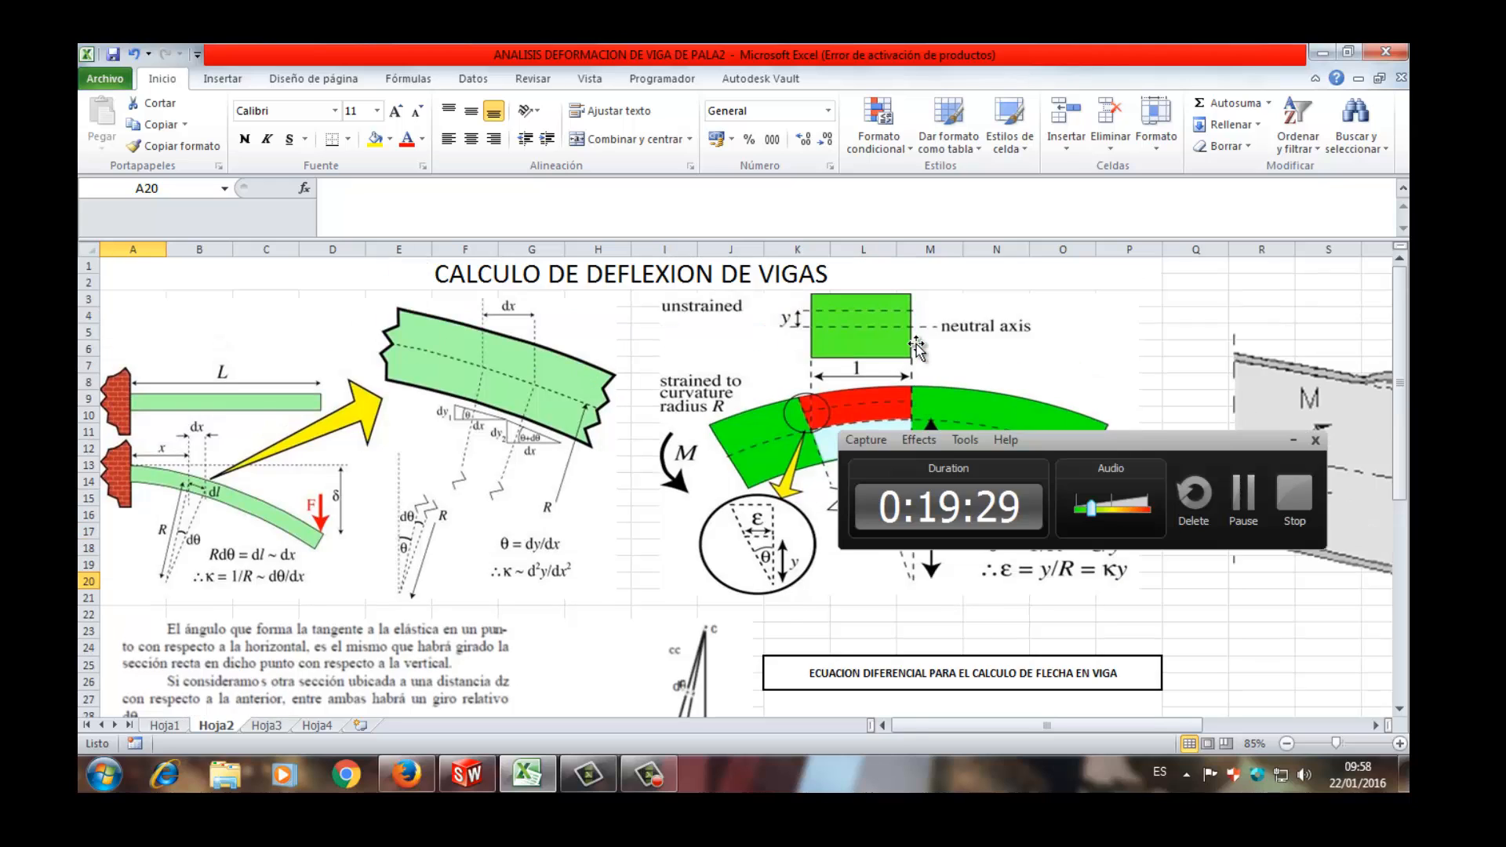
{"action": "scroll", "coordinate": [916, 345], "scroll_direction": "down", "scroll_amount": 2}
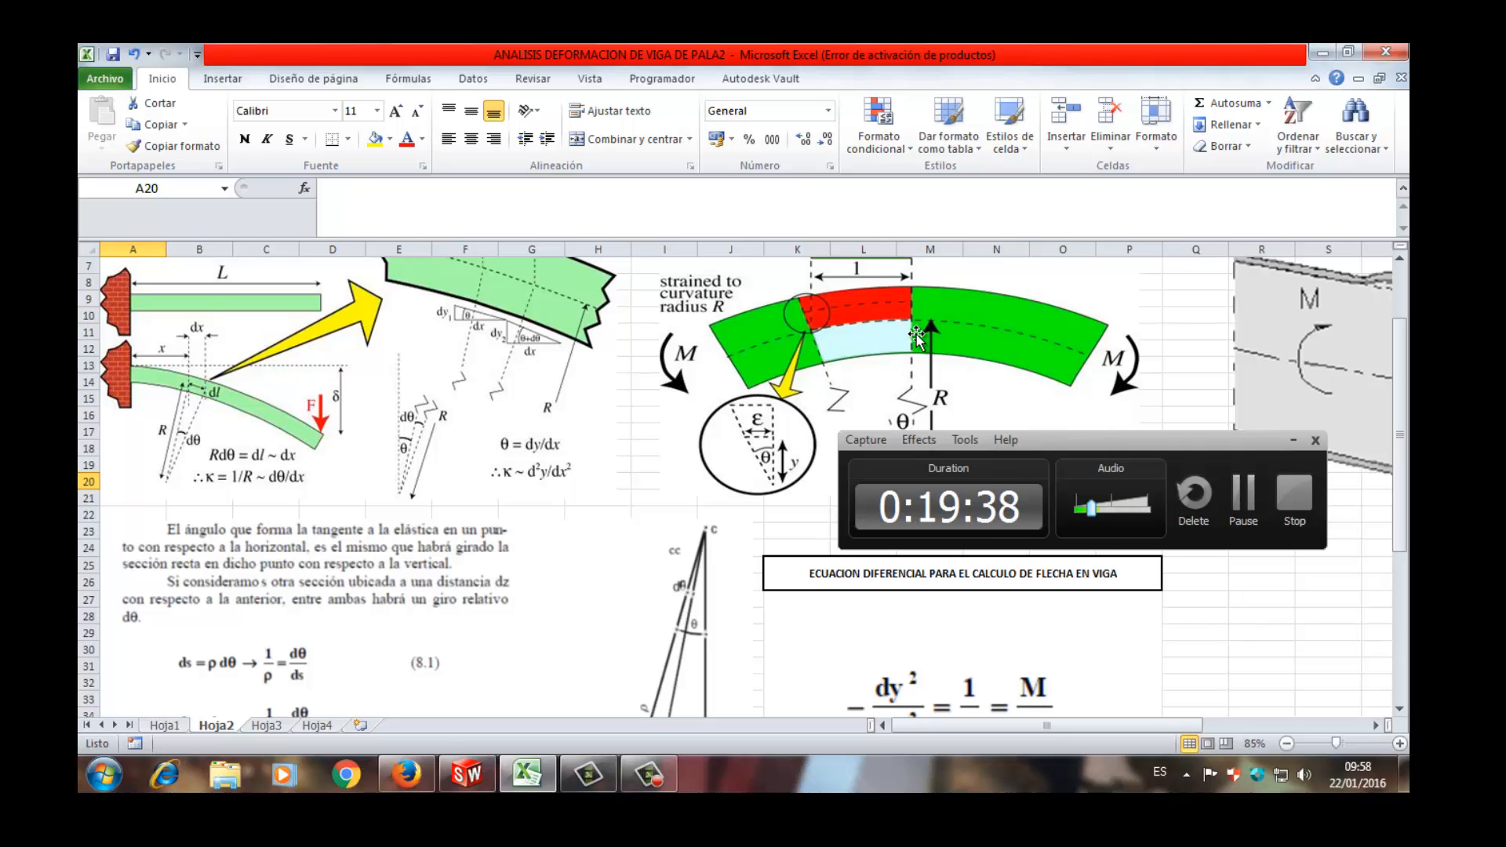
{"action": "left_click", "coordinate": [284, 726]}
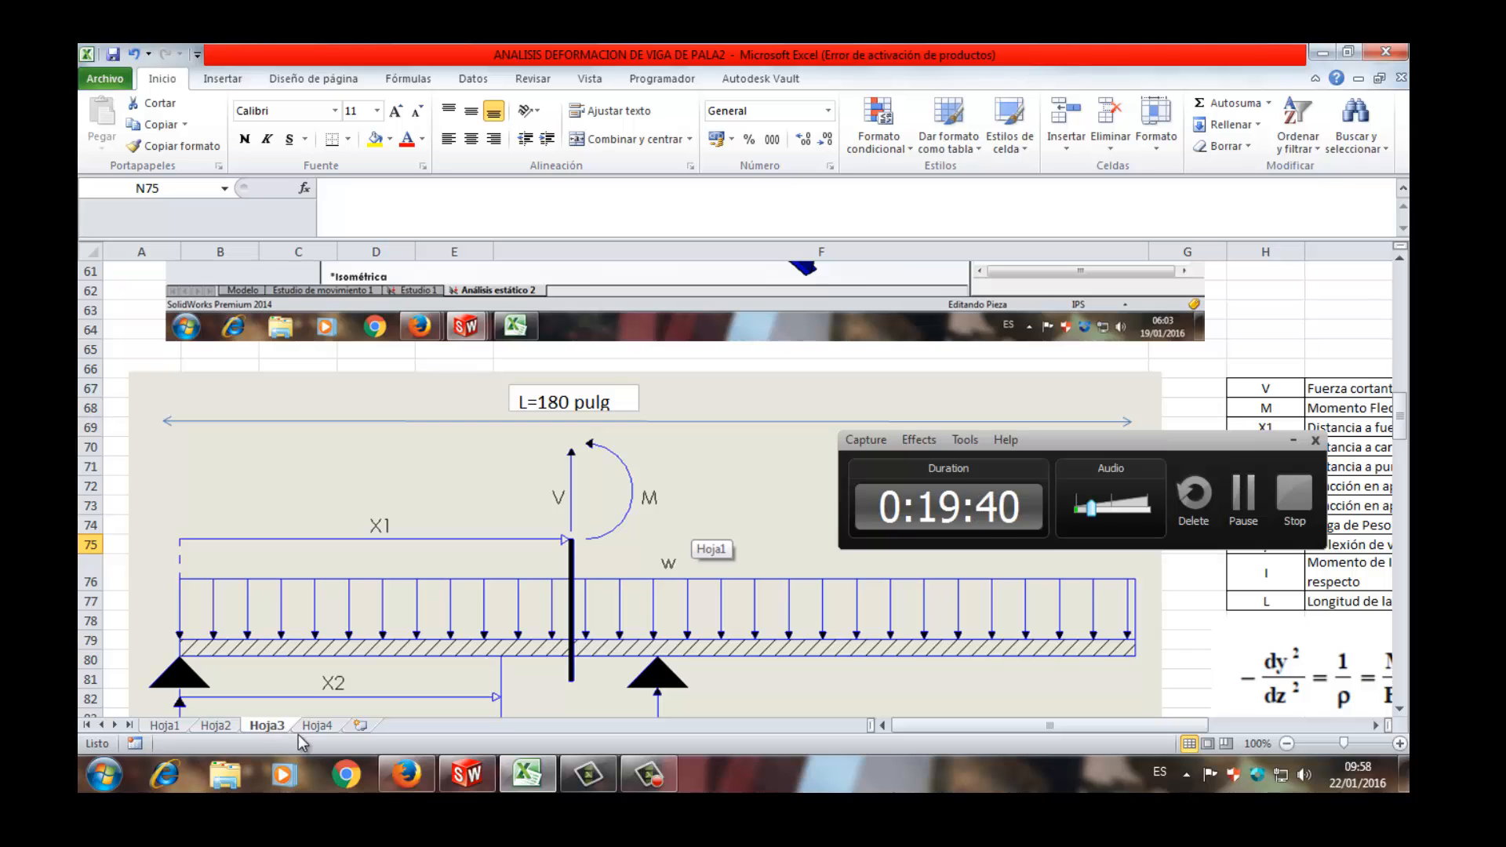
{"action": "left_click", "coordinate": [317, 725]}
{"action": "left_click", "coordinate": [224, 727]}
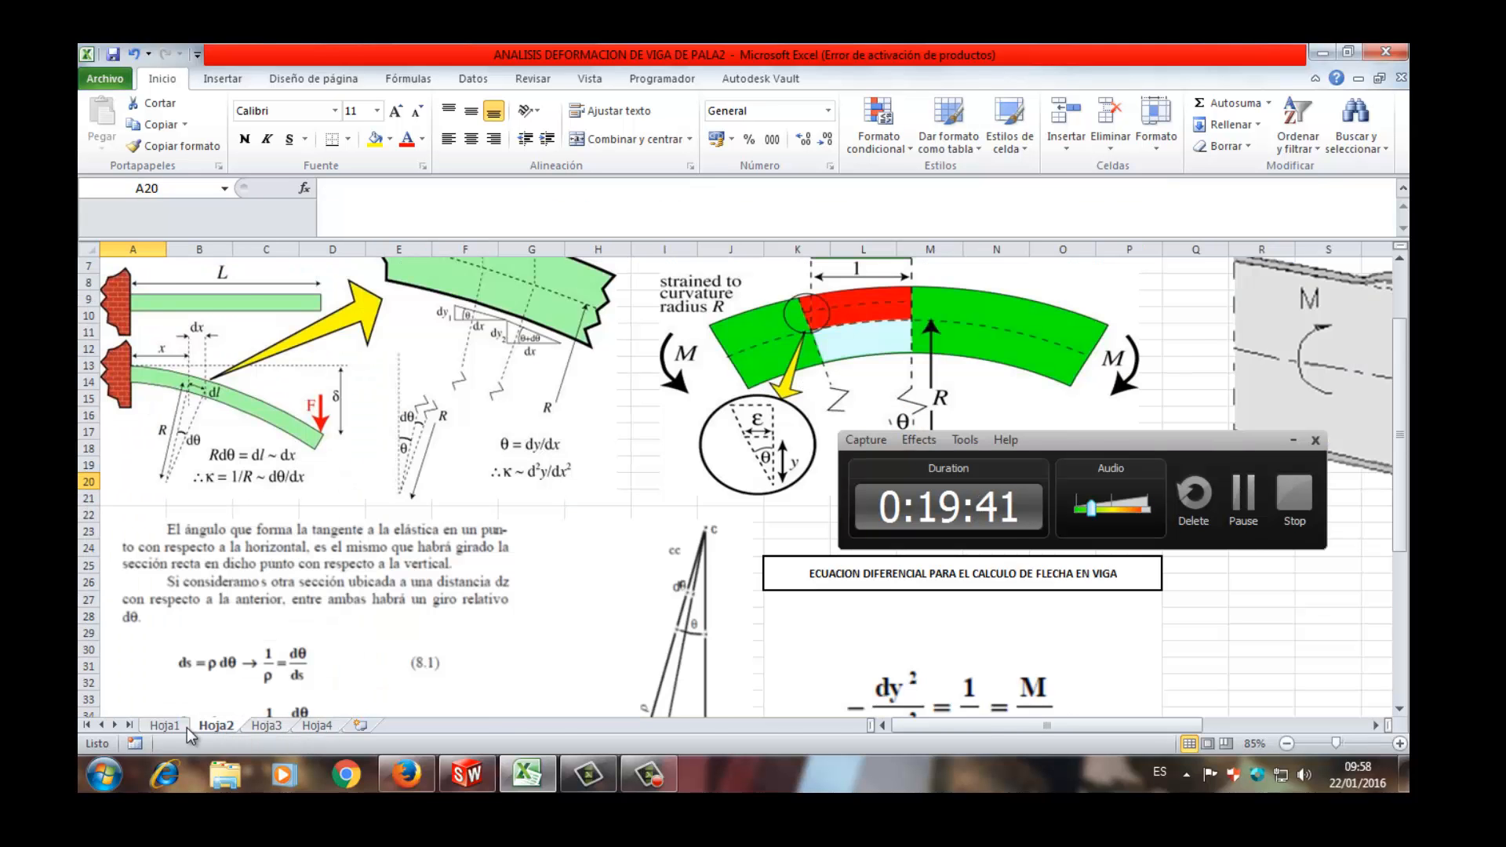
{"action": "left_click", "coordinate": [181, 726]}
{"action": "left_click", "coordinate": [265, 726]}
{"action": "left_click", "coordinate": [216, 725]}
{"action": "left_click", "coordinate": [174, 729]}
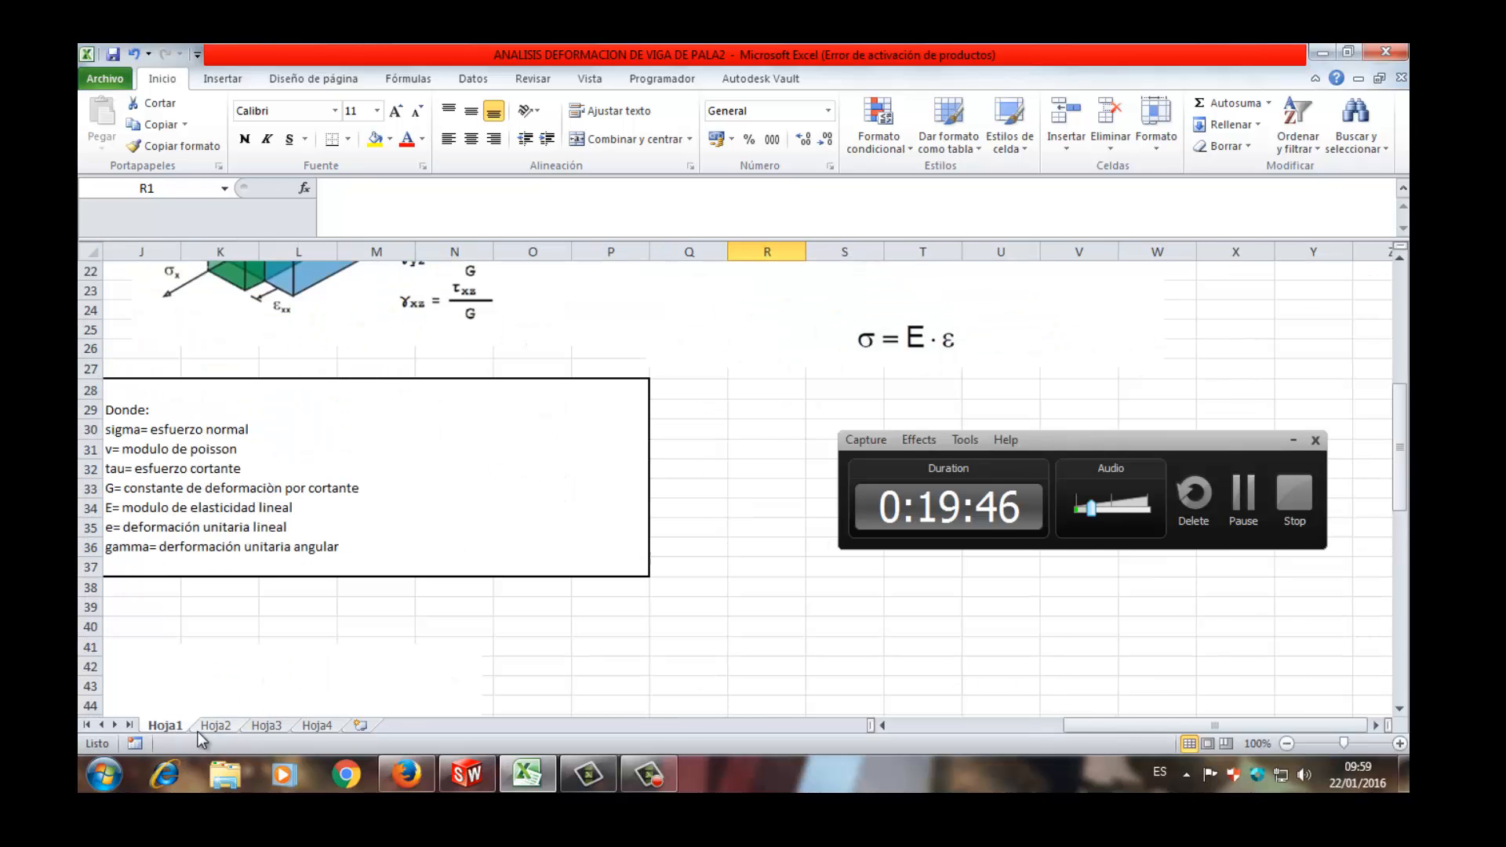
{"action": "left_click", "coordinate": [216, 727]}
{"action": "left_click", "coordinate": [254, 728]}
{"action": "left_click", "coordinate": [302, 728]}
- View the beam load diagram on Hoja3 together with the variable legend and the SECCION I DE LA VIGA drawing
{"action": "left_click", "coordinate": [265, 726]}
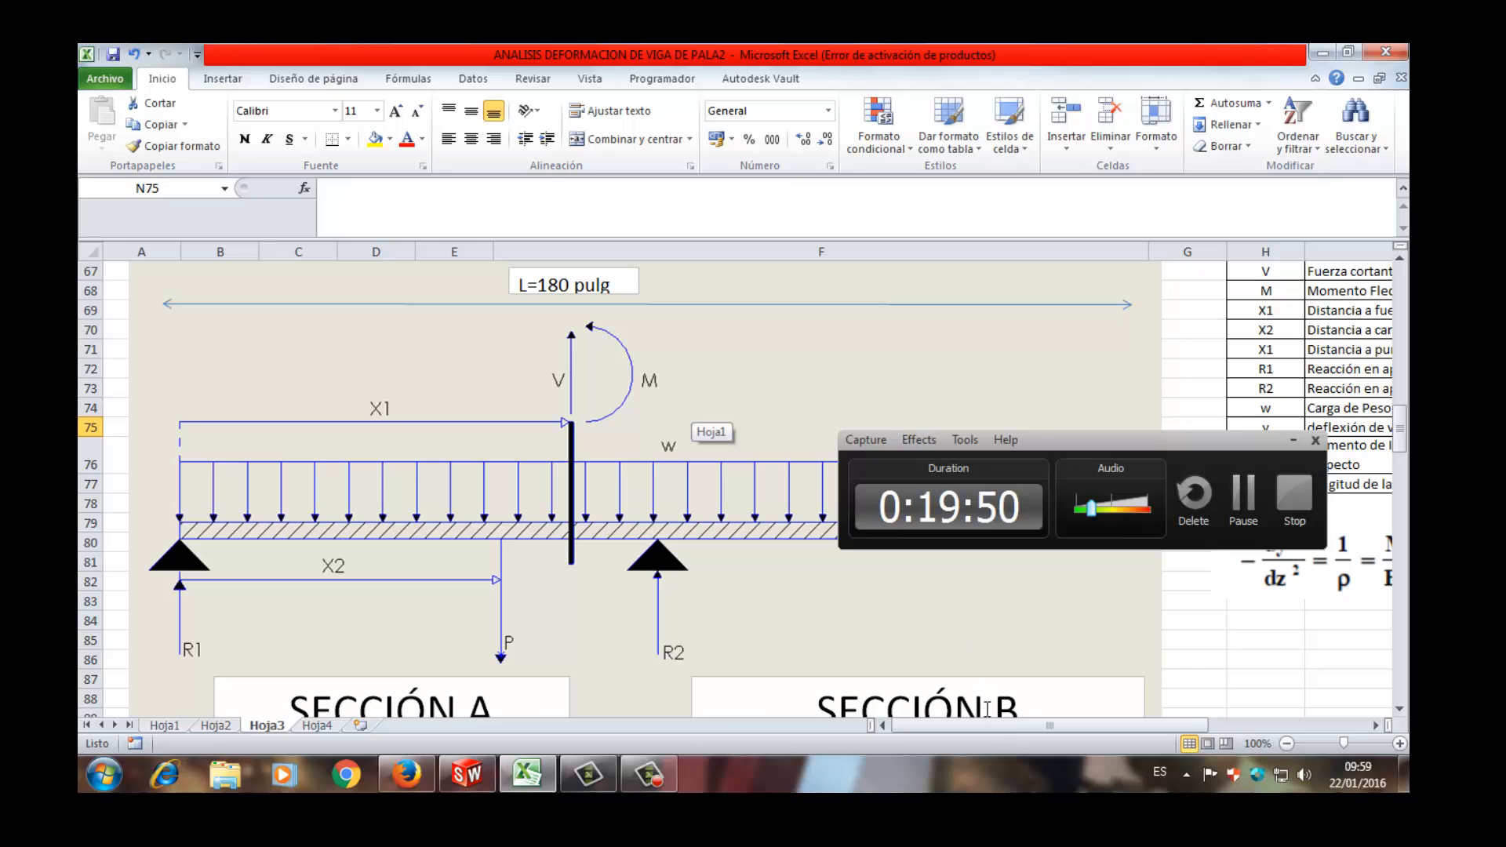
{"action": "left_click_drag", "start_coordinate": [1001, 728], "coordinate": [1149, 728]}
{"action": "scroll", "coordinate": [1080, 643], "scroll_direction": "up", "scroll_amount": 2}
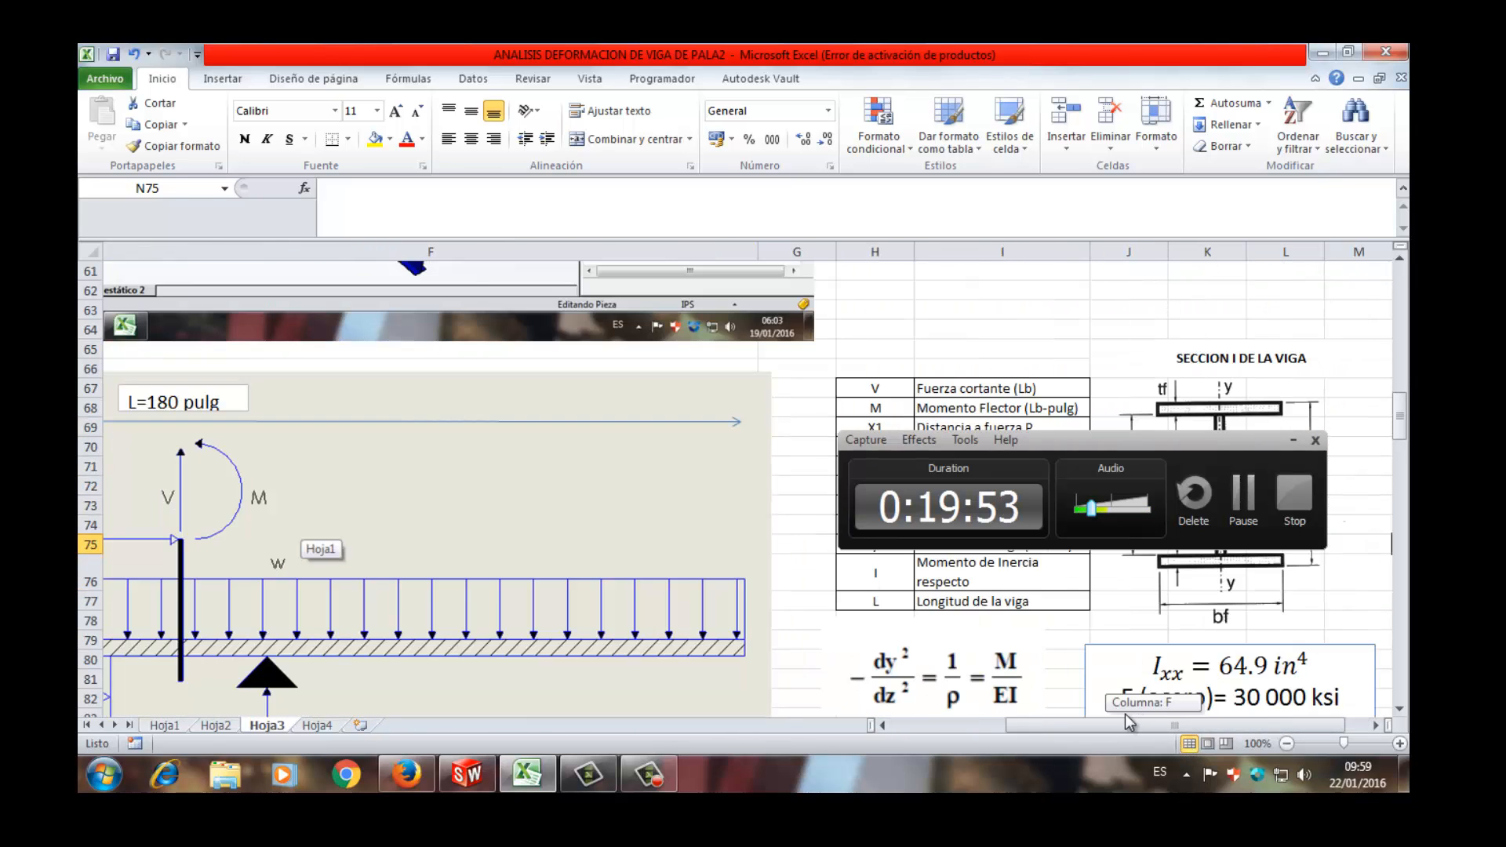
{"action": "left_click_drag", "start_coordinate": [1180, 438], "coordinate": [1200, 638]}
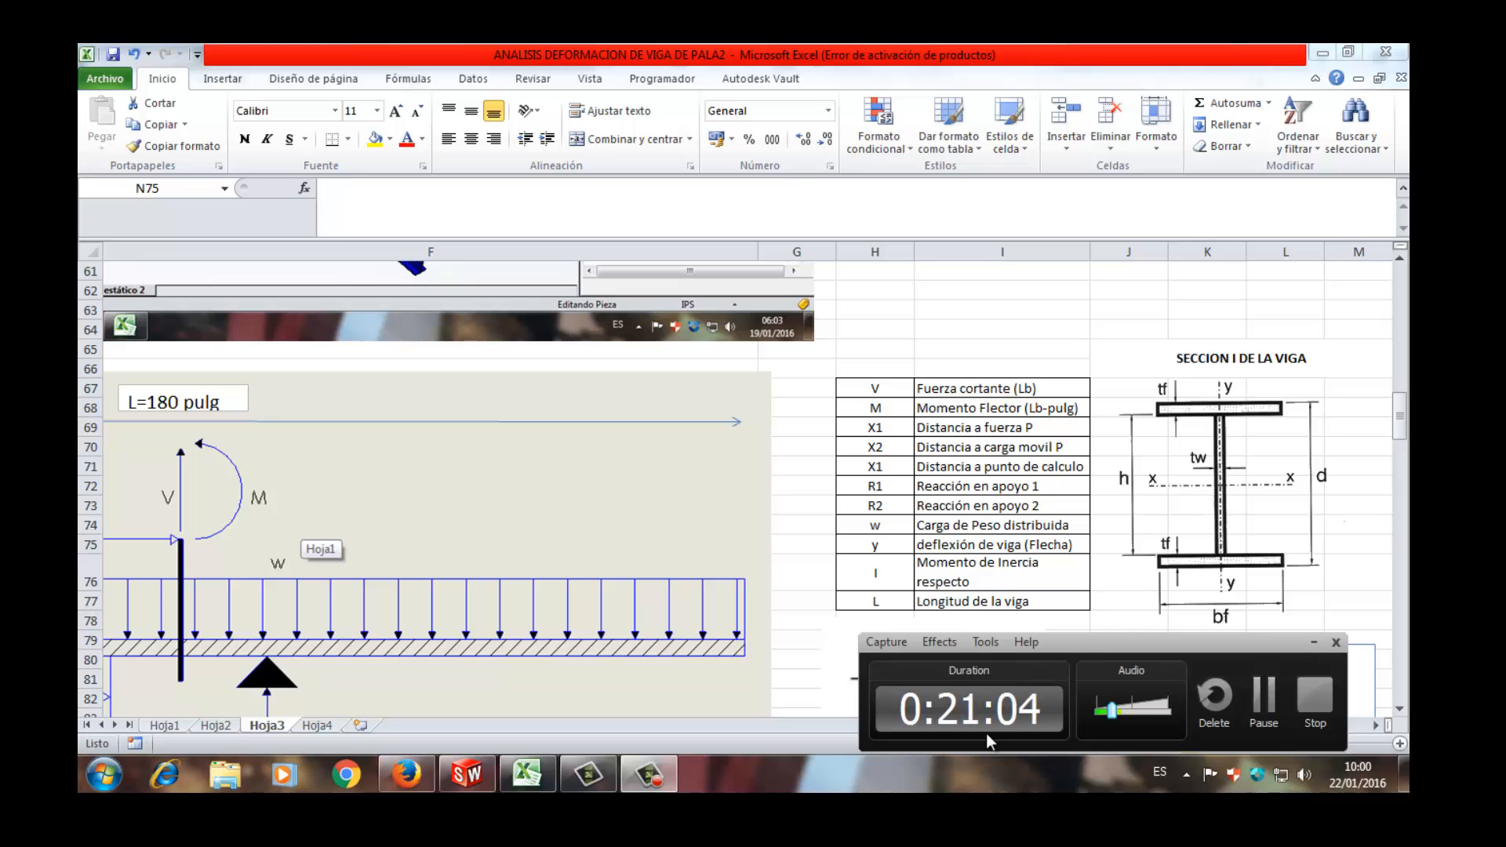
- Review the LEY DE HOOKE and Ley de Hooke generalizada formulas on Hoja1
{"action": "left_click", "coordinate": [159, 734]}
{"action": "left_click", "coordinate": [158, 728]}
{"action": "scroll", "coordinate": [494, 672], "scroll_direction": "up", "scroll_amount": 6}
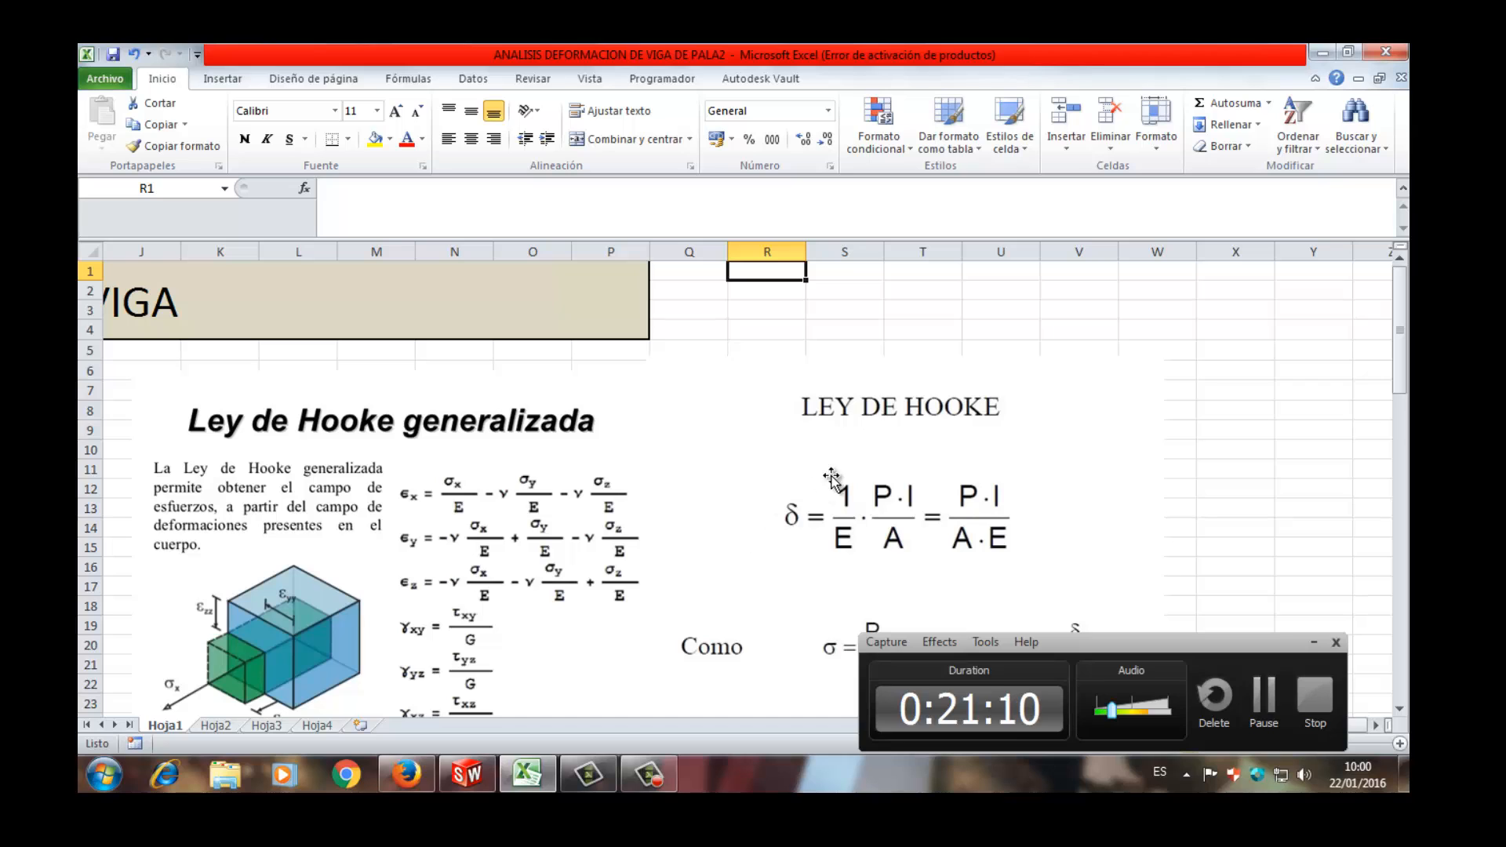
{"action": "scroll", "coordinate": [891, 455], "scroll_direction": "down", "scroll_amount": 1}
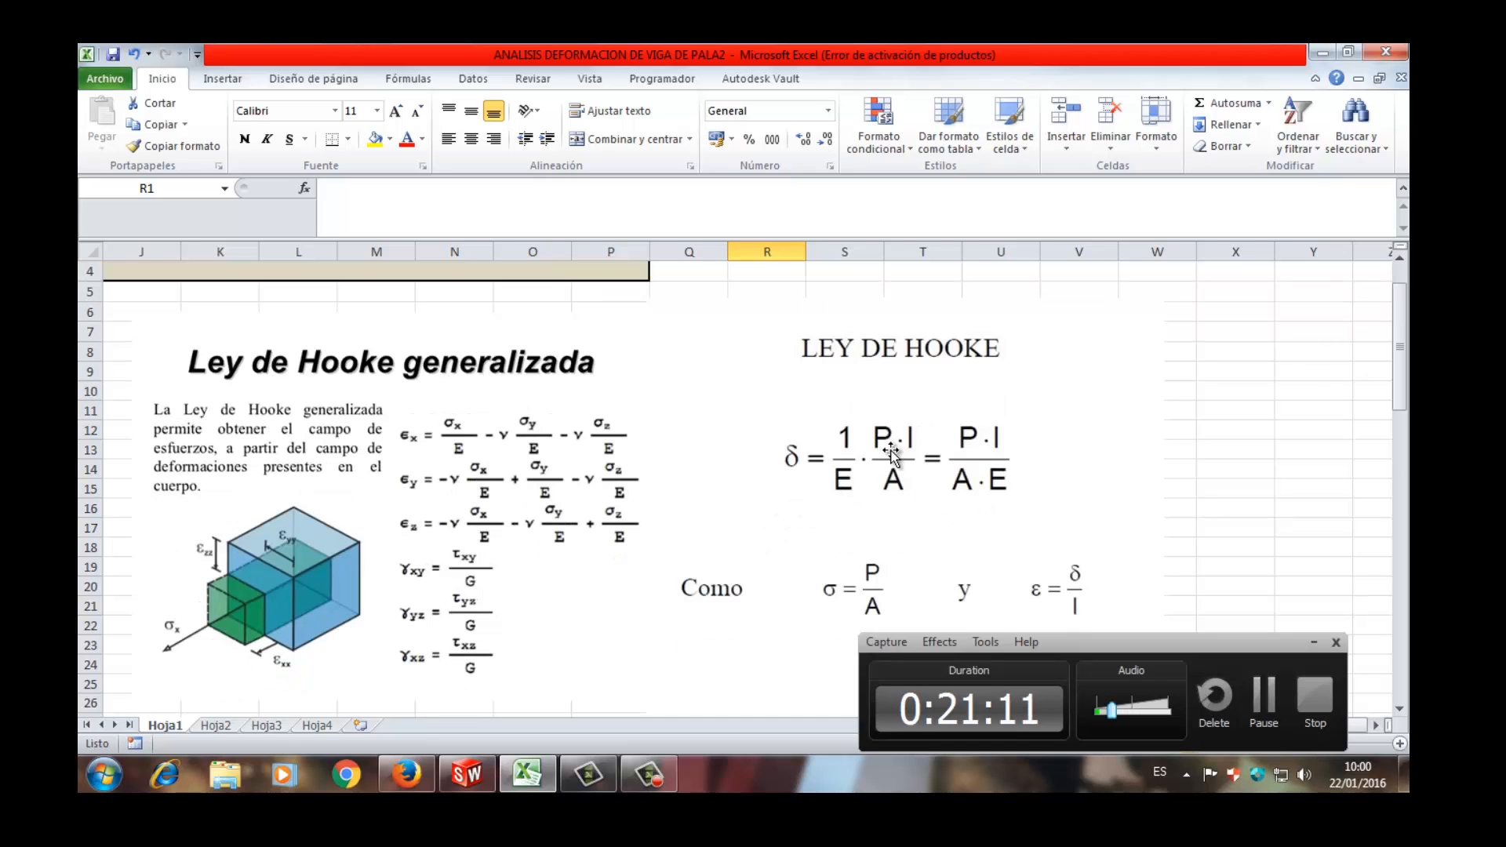
{"action": "scroll", "coordinate": [828, 447], "scroll_direction": "down", "scroll_amount": 2}
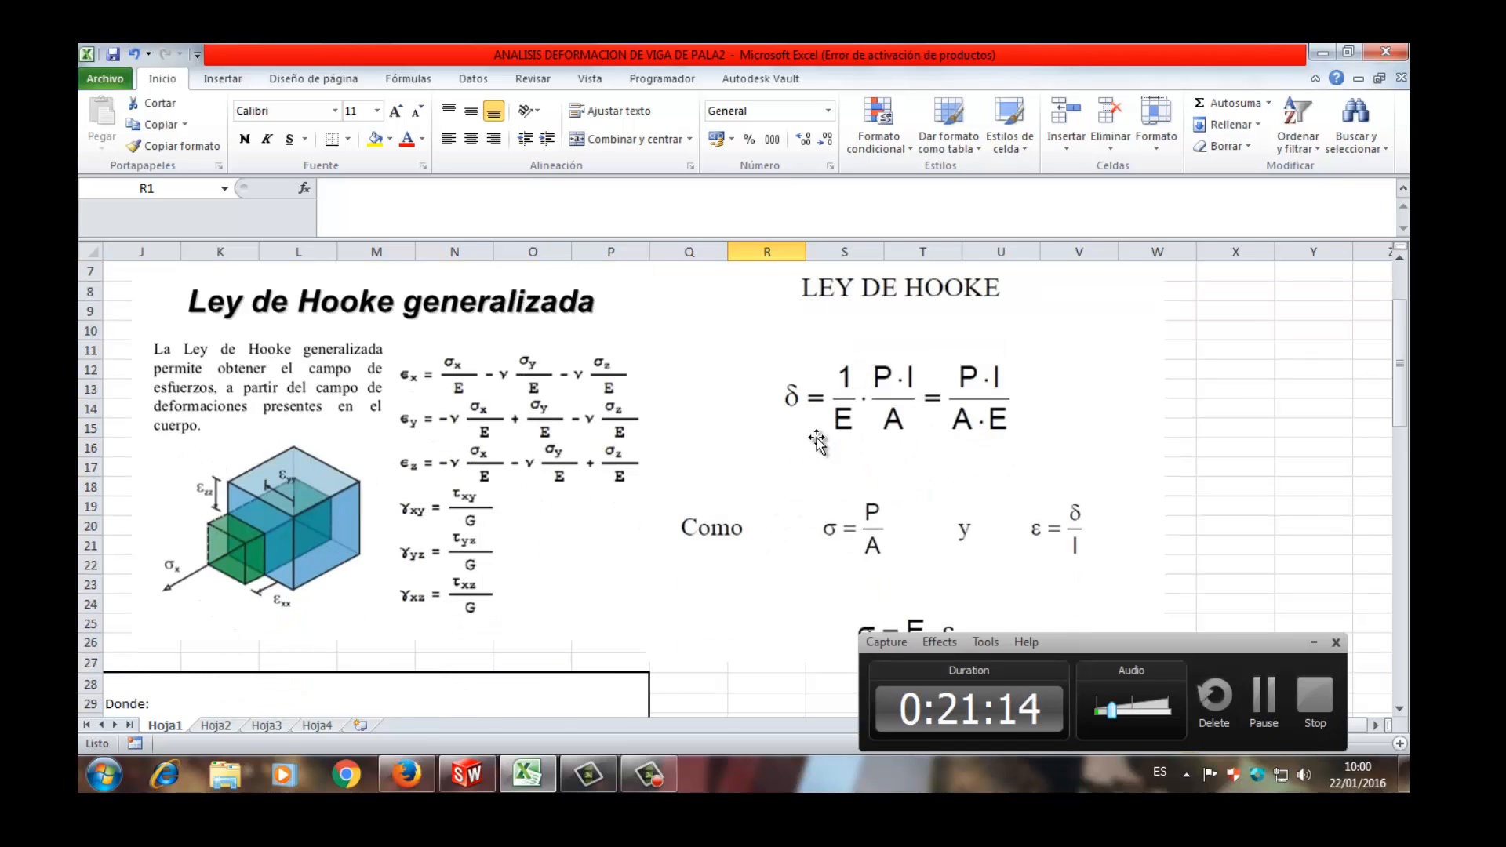
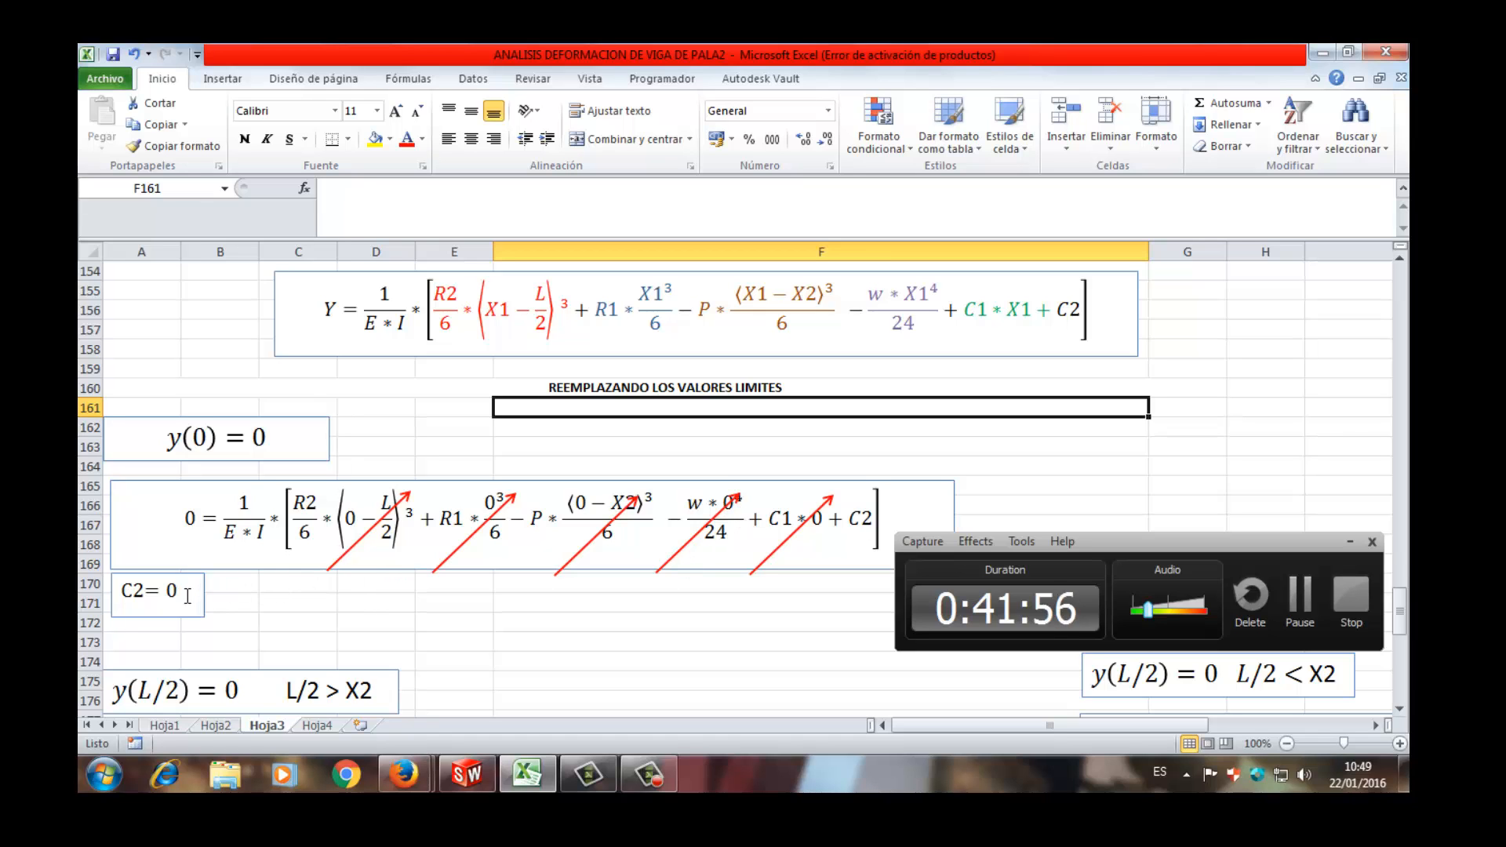
- Review the REEMPLAZANDO LOS VALORES LIMITES equations on Hoja3 for the conditions y(0) = 0 and y(L/2) = 0
{"action": "scroll", "coordinate": [187, 596], "scroll_direction": "down", "scroll_amount": 4}
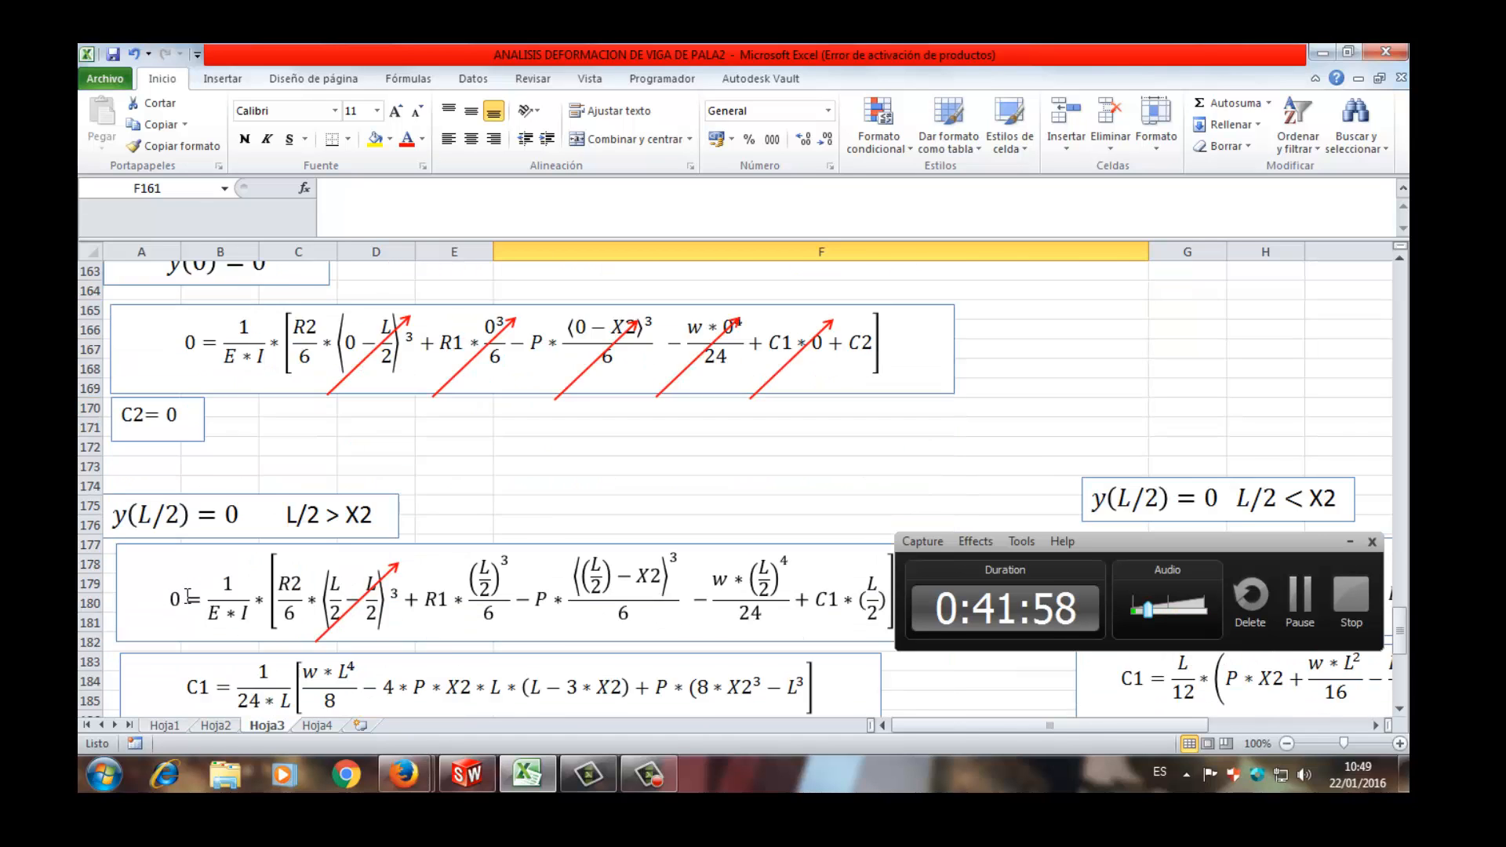
{"action": "scroll", "coordinate": [188, 596], "scroll_direction": "down", "scroll_amount": 2}
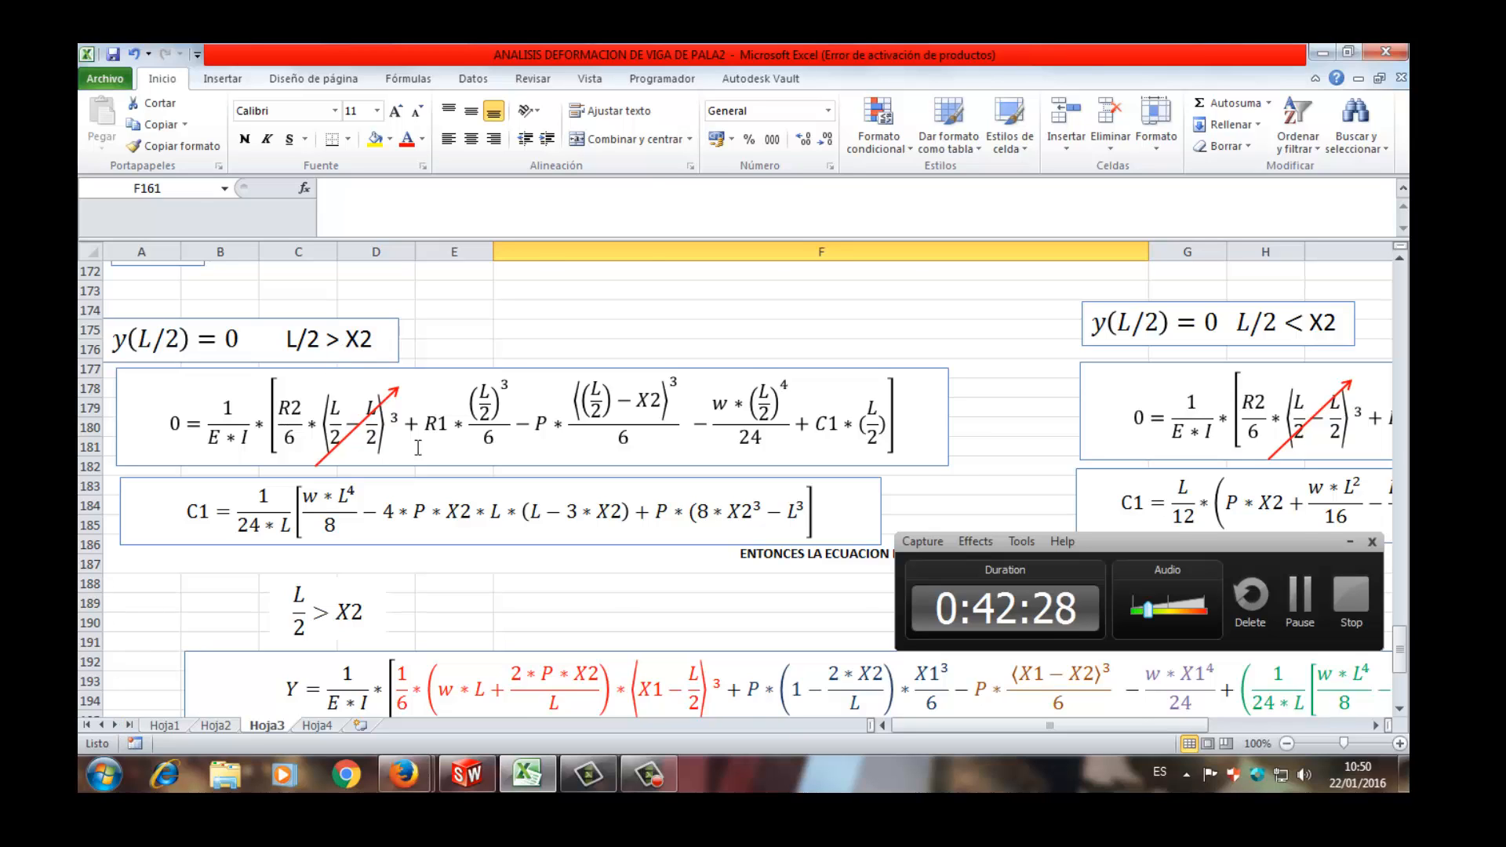
{"action": "scroll", "coordinate": [424, 453], "scroll_direction": "up", "scroll_amount": 5}
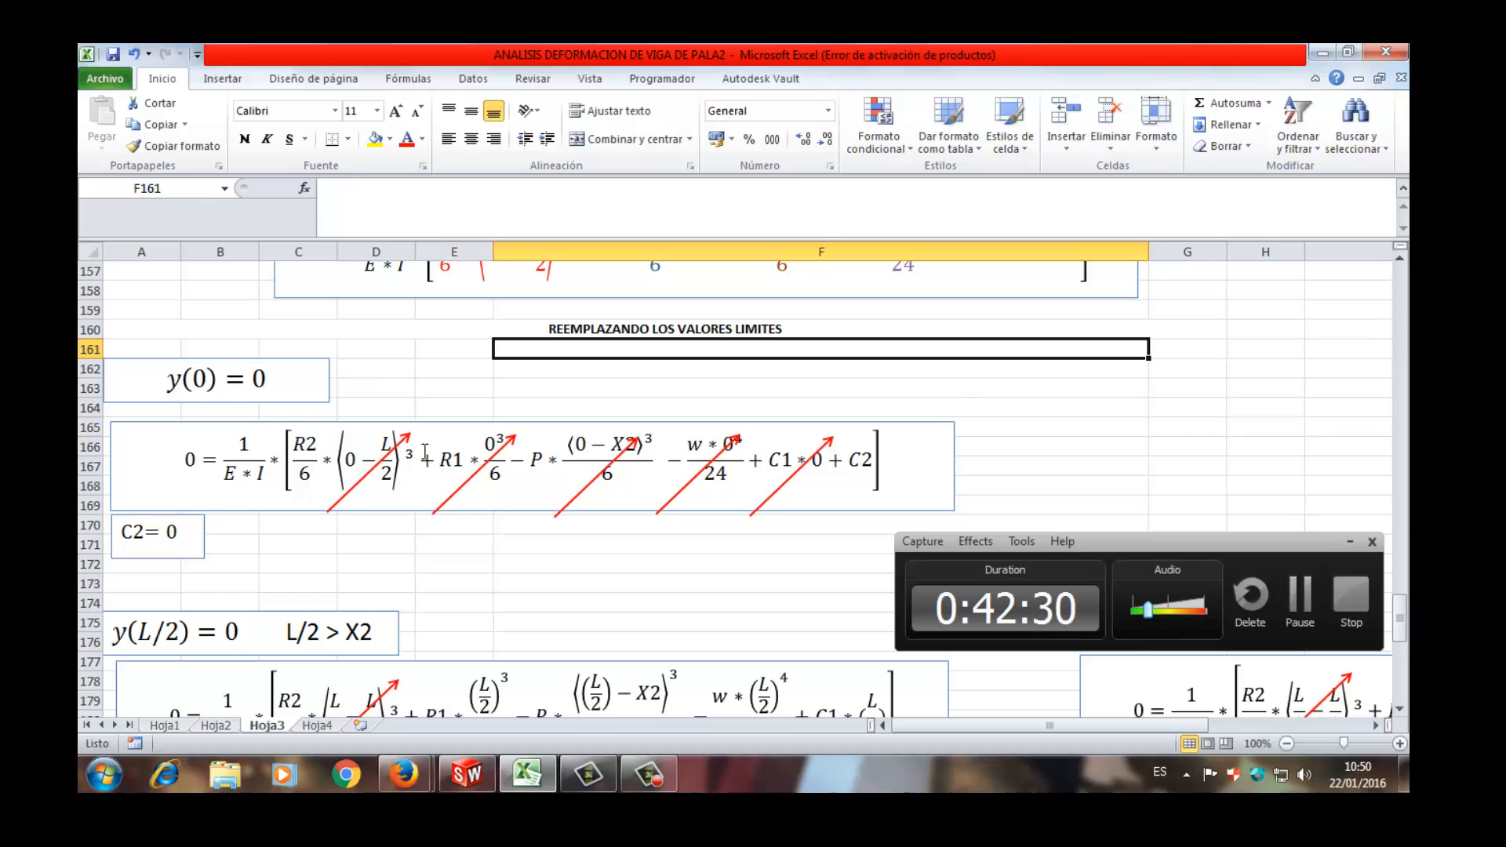
{"action": "scroll", "coordinate": [422, 448], "scroll_direction": "down", "scroll_amount": 2}
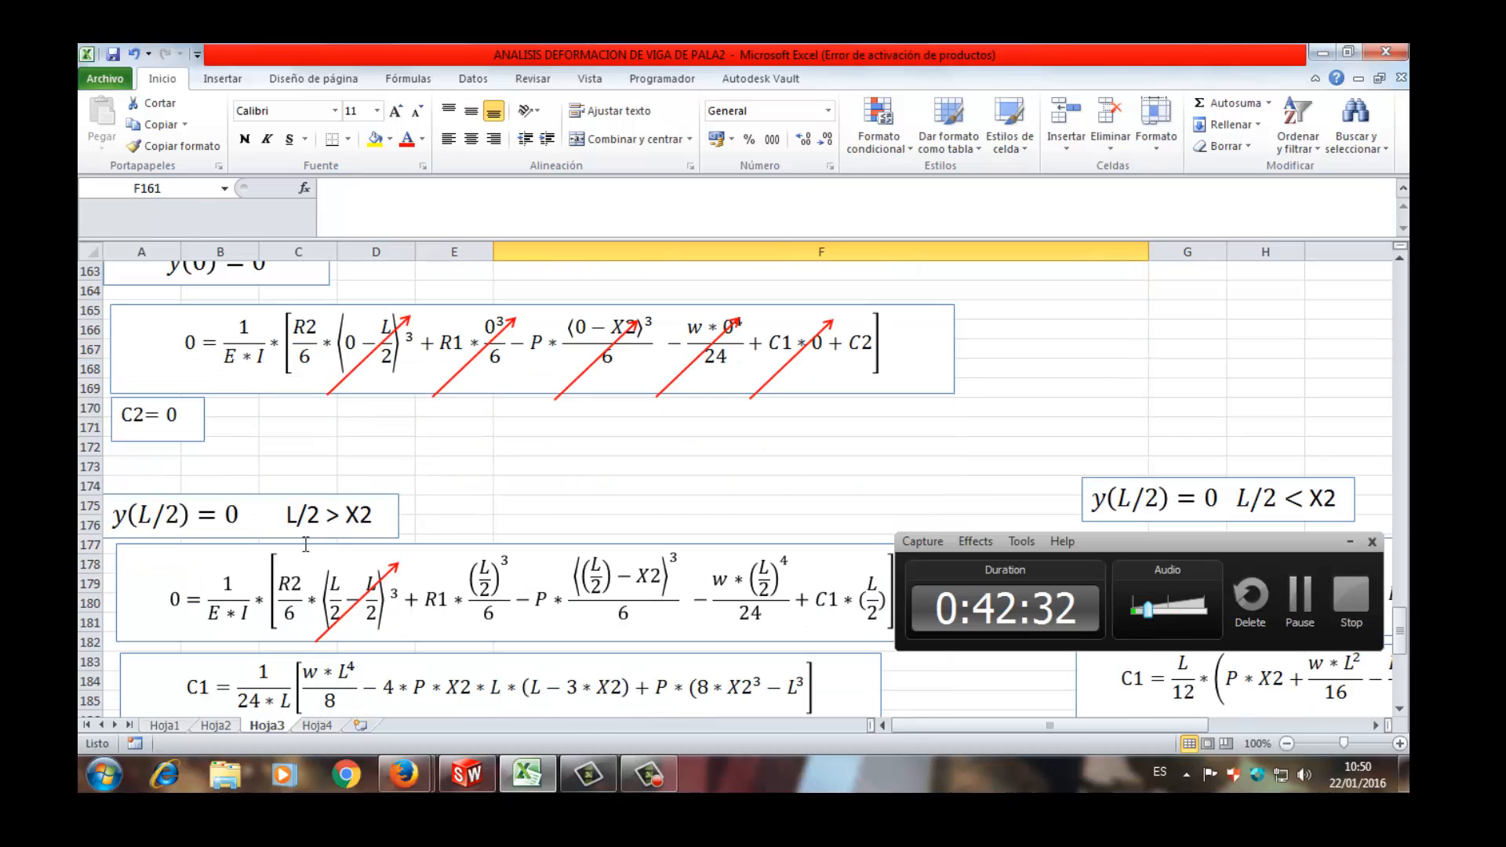
{"action": "scroll", "coordinate": [306, 543], "scroll_direction": "down", "scroll_amount": 2}
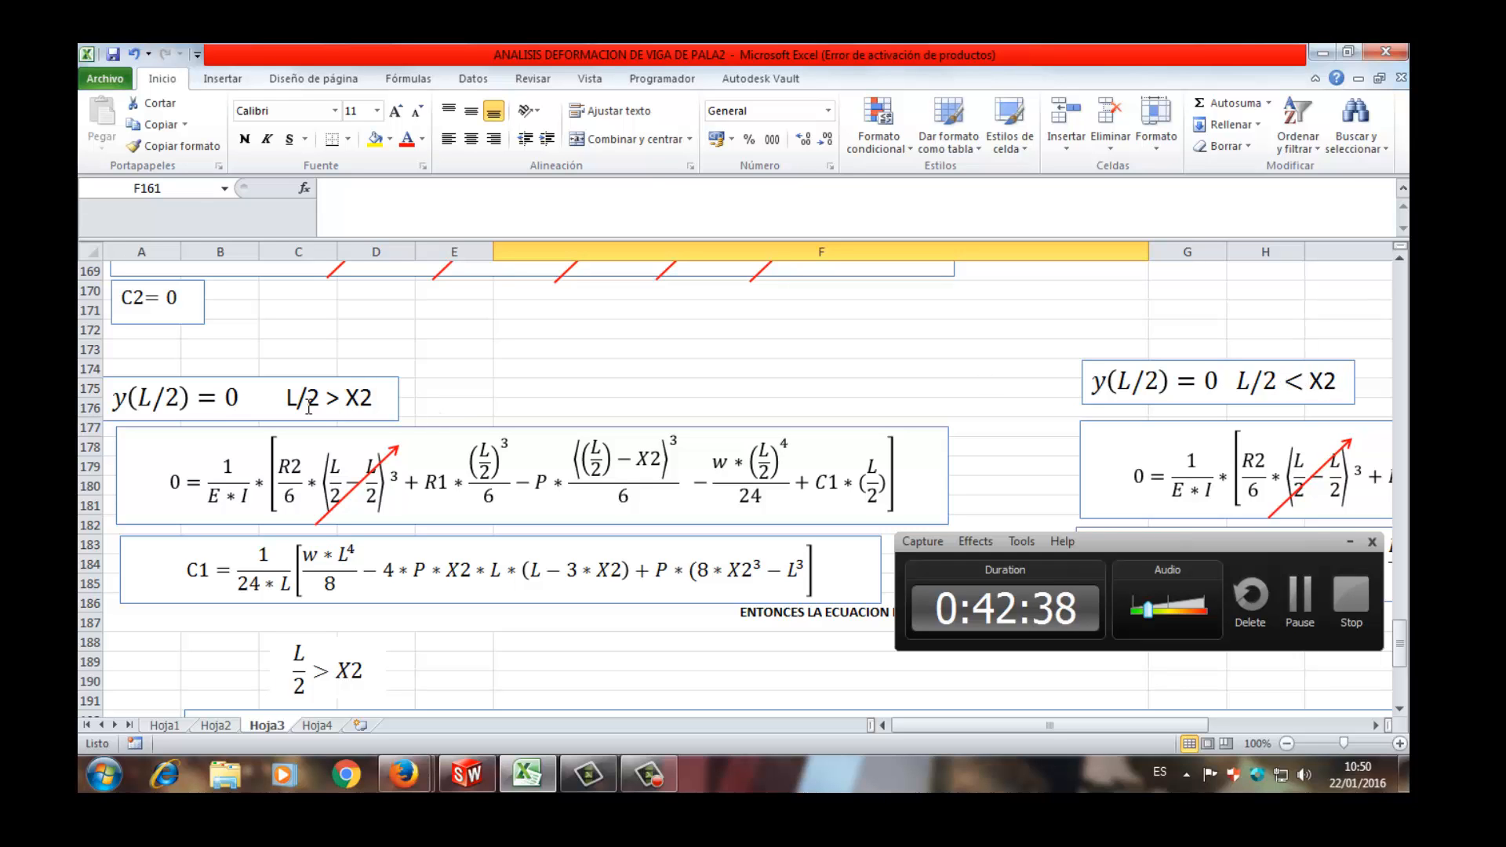
- Check the loaded beam diagram on Hoja3 for X1, X2 and the supports, and return to the y(L/2) = 0 equations
{"action": "scroll", "coordinate": [306, 404], "scroll_direction": "up", "scroll_amount": 16}
{"action": "scroll", "coordinate": [308, 405], "scroll_direction": "up", "scroll_amount": 18}
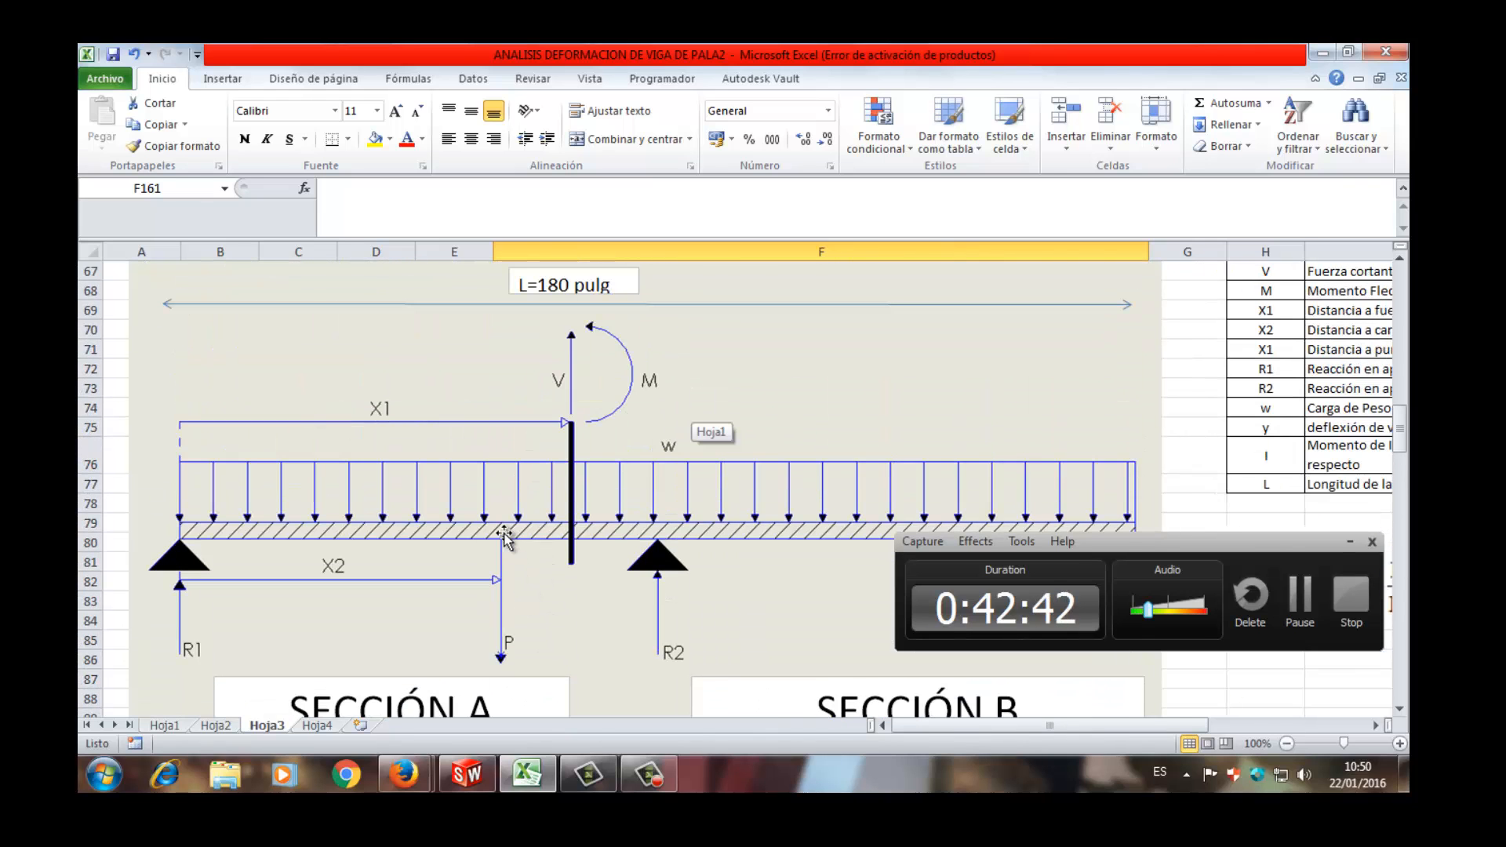
{"action": "scroll", "coordinate": [541, 506], "scroll_direction": "down", "scroll_amount": 2}
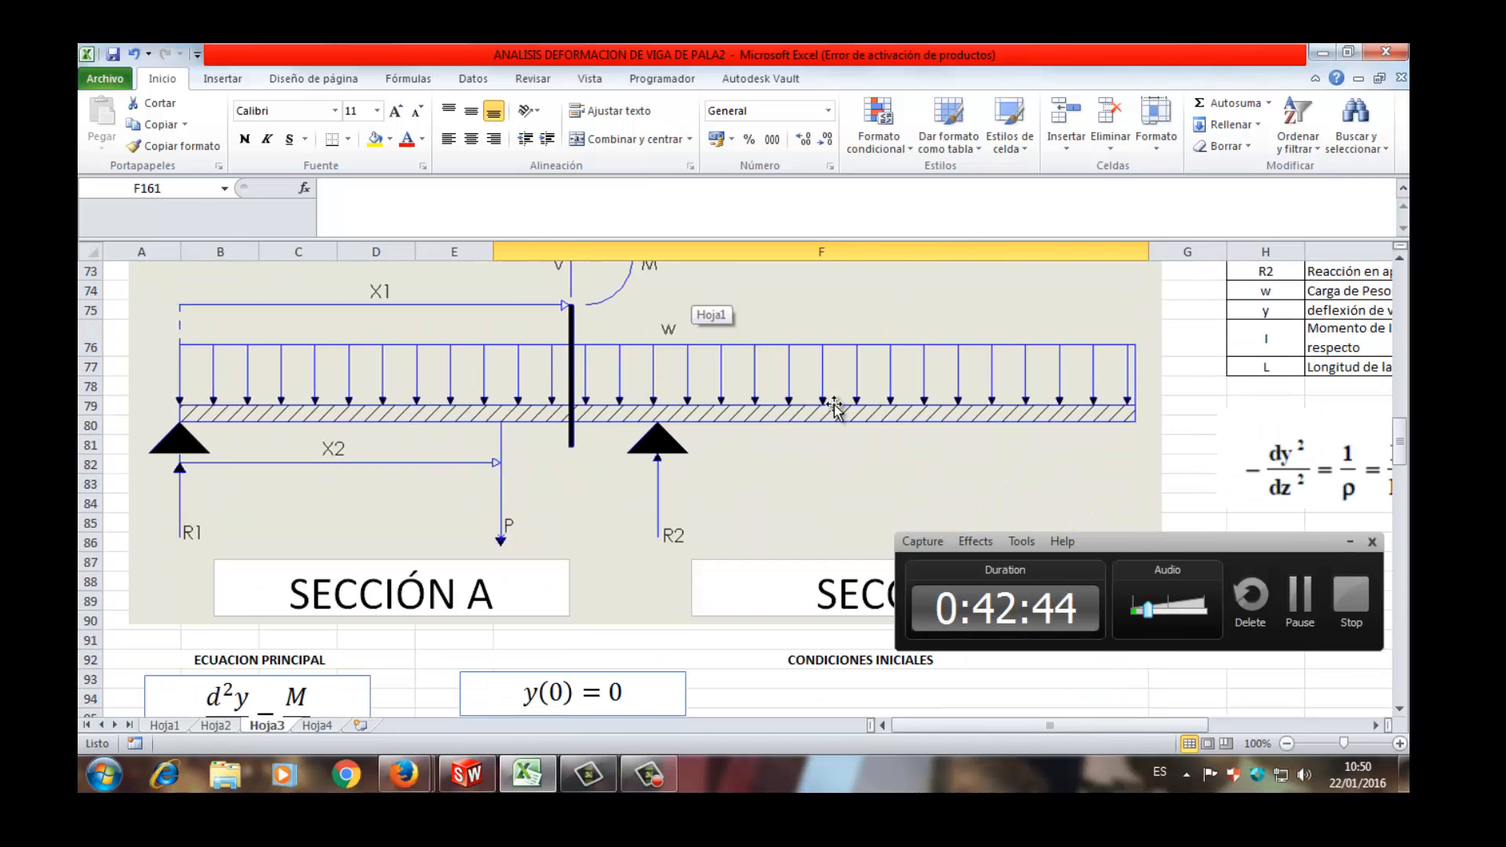
{"action": "scroll", "coordinate": [884, 404], "scroll_direction": "down", "scroll_amount": 8}
{"action": "scroll", "coordinate": [884, 404], "scroll_direction": "down", "scroll_amount": 15}
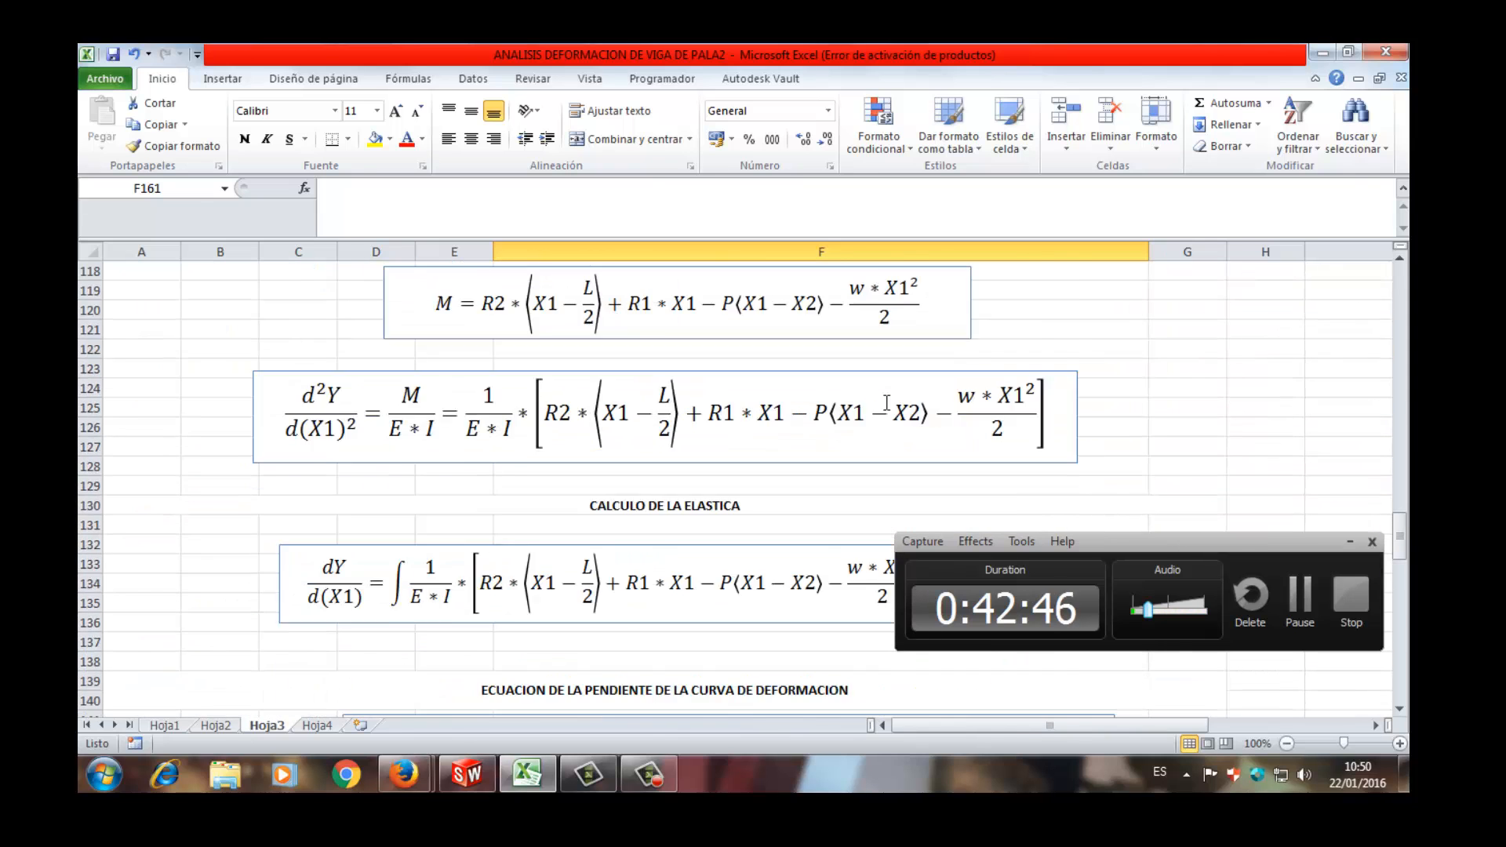
{"action": "scroll", "coordinate": [886, 402], "scroll_direction": "down", "scroll_amount": 6}
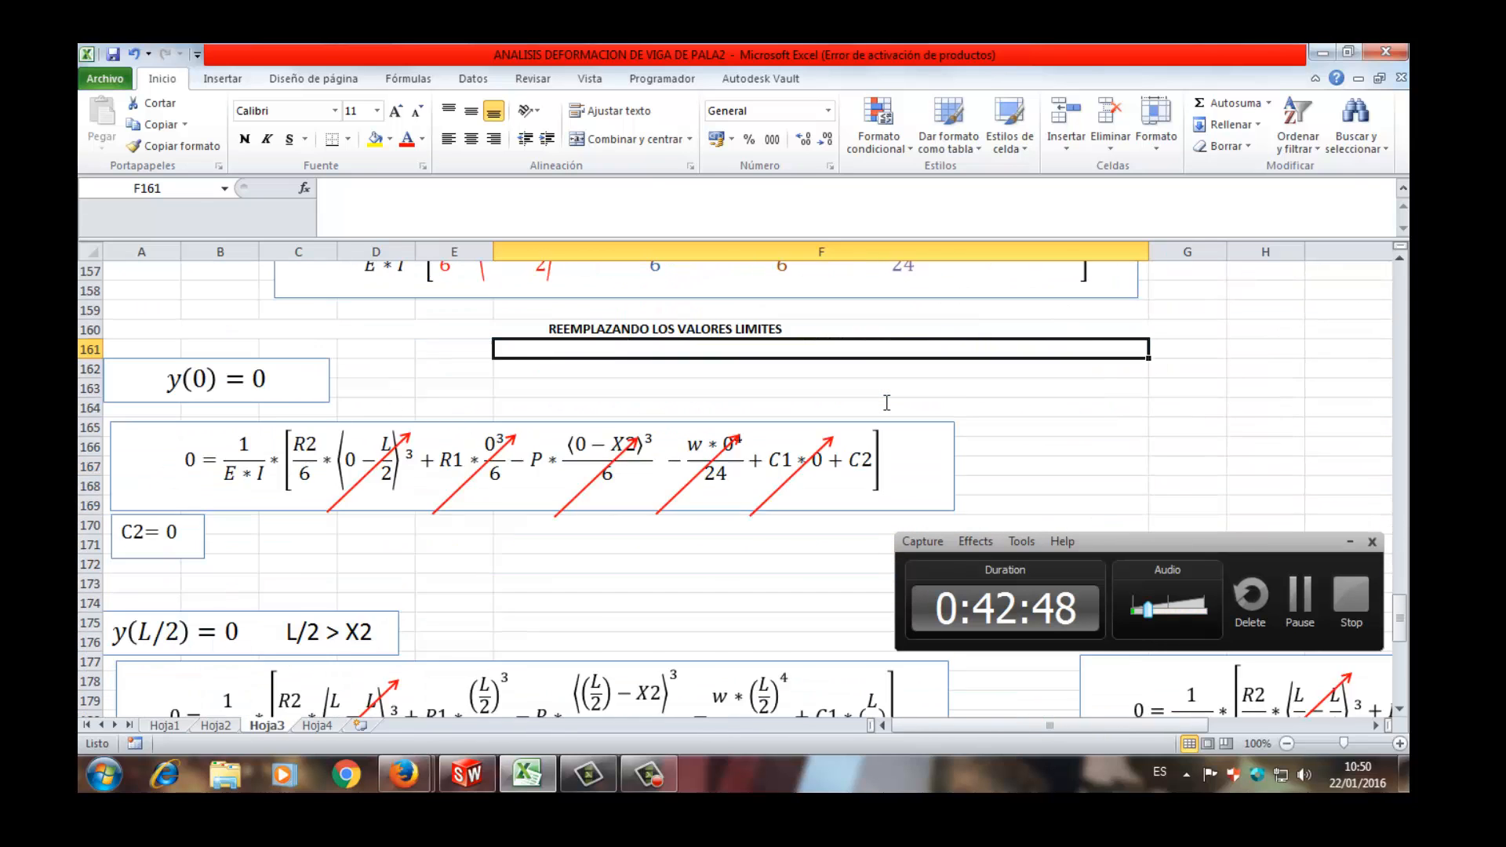
{"action": "scroll", "coordinate": [365, 427], "scroll_direction": "down", "scroll_amount": 3}
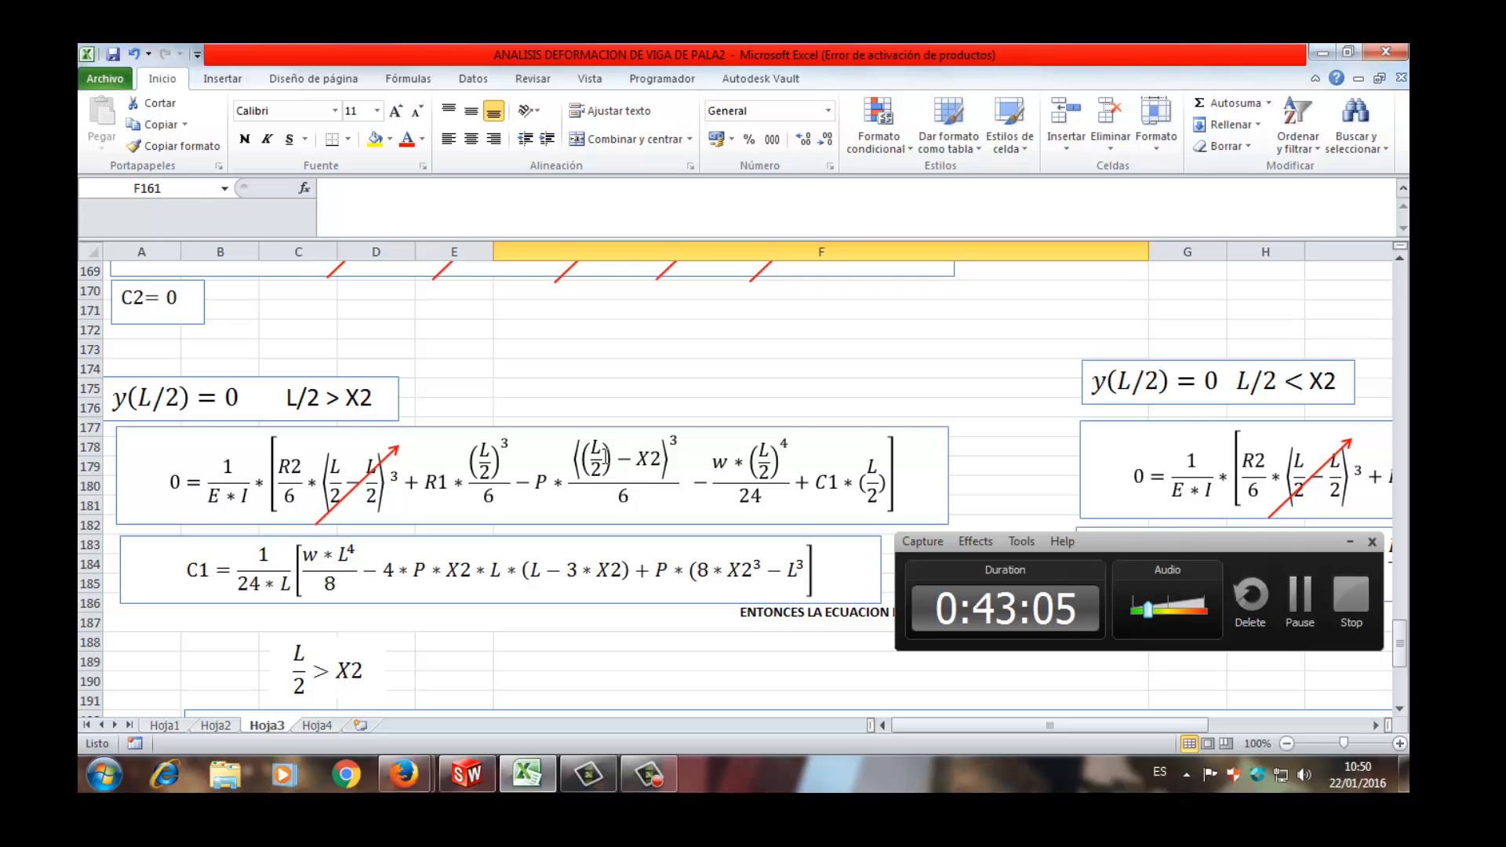
- Add the missing closing parenthesis after L³ in the C1 formula for the case L/2 > X2
{"action": "scroll", "coordinate": [612, 451], "scroll_direction": "down", "scroll_amount": 2}
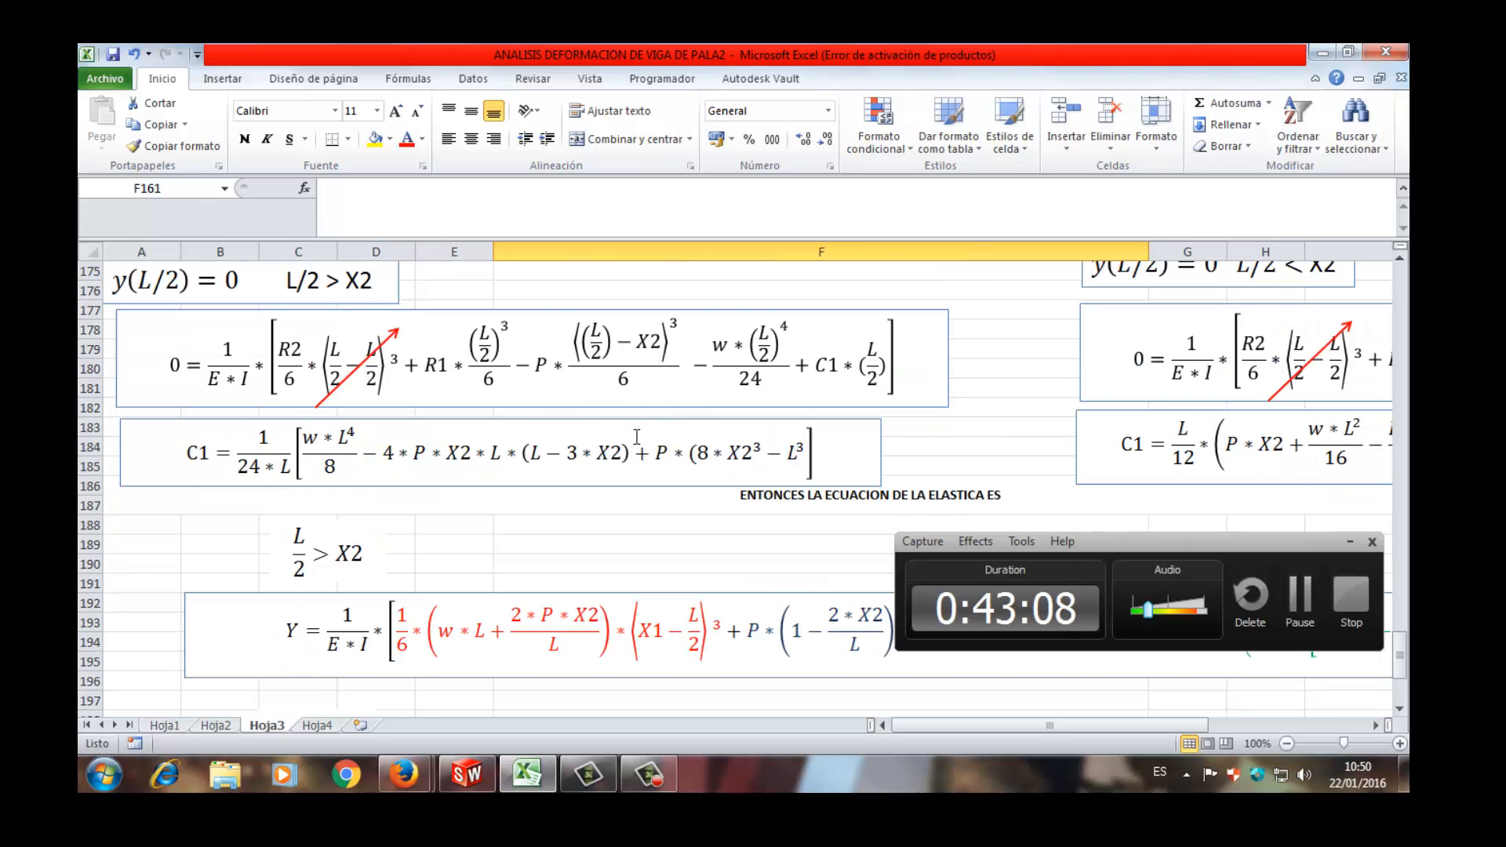
{"action": "scroll", "coordinate": [637, 437], "scroll_direction": "down", "scroll_amount": 1}
{"action": "scroll", "coordinate": [630, 437], "scroll_direction": "up", "scroll_amount": 2}
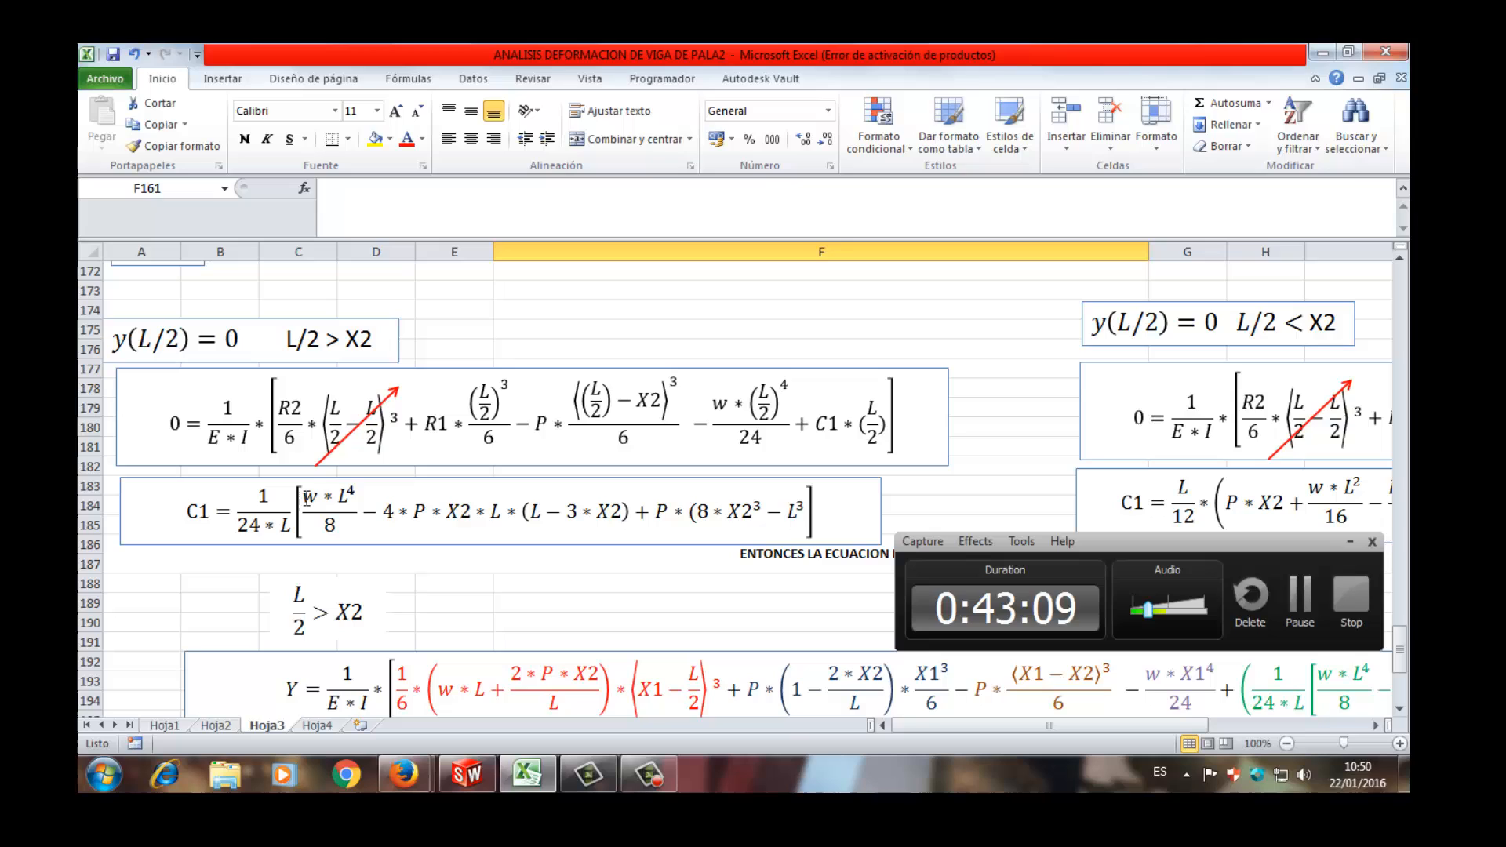
{"action": "double_click", "coordinate": [206, 512]}
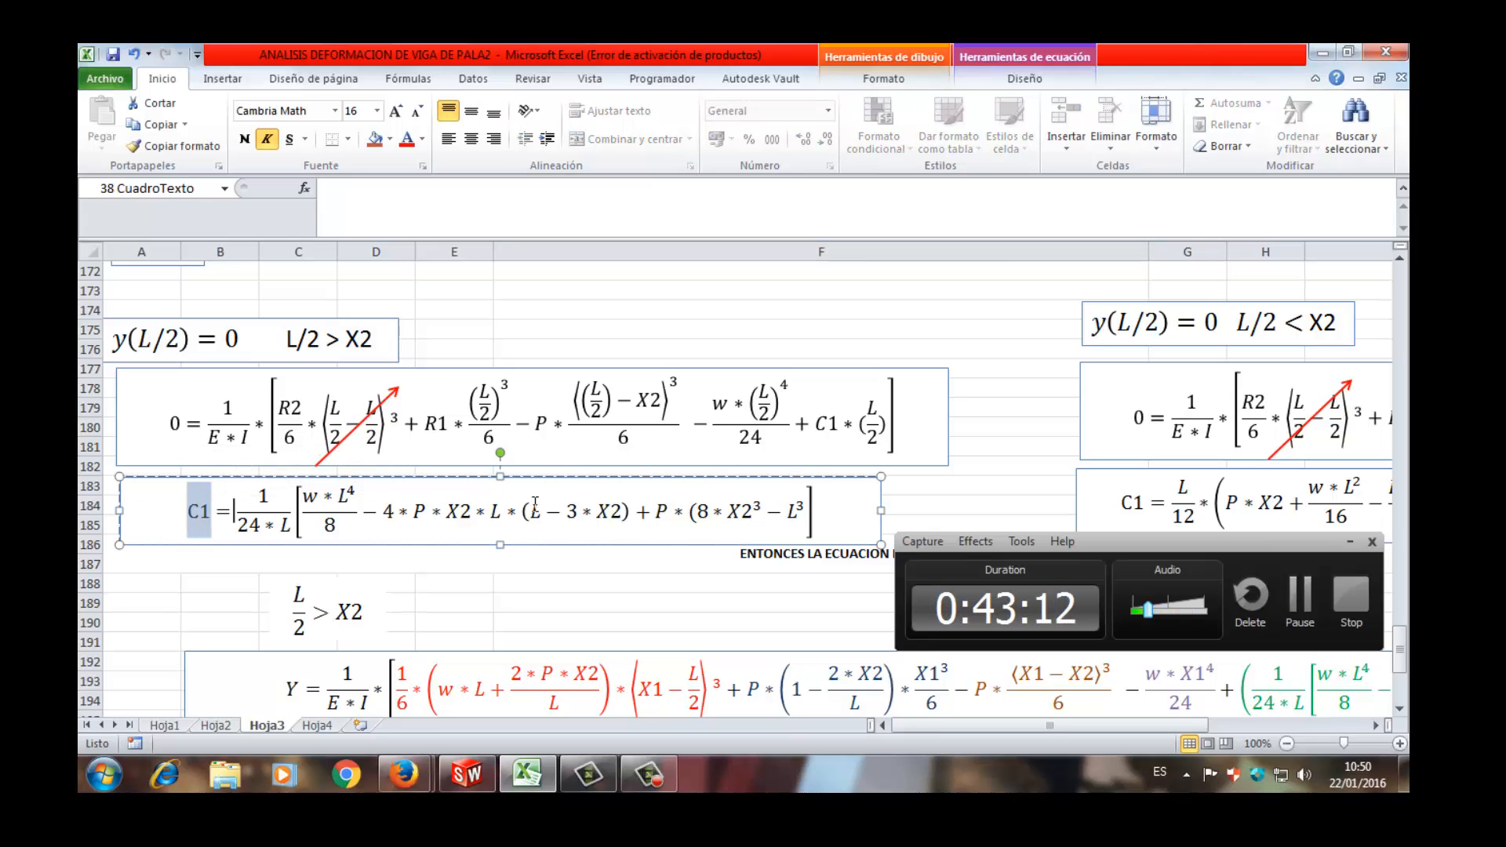
{"action": "left_click", "coordinate": [821, 514]}
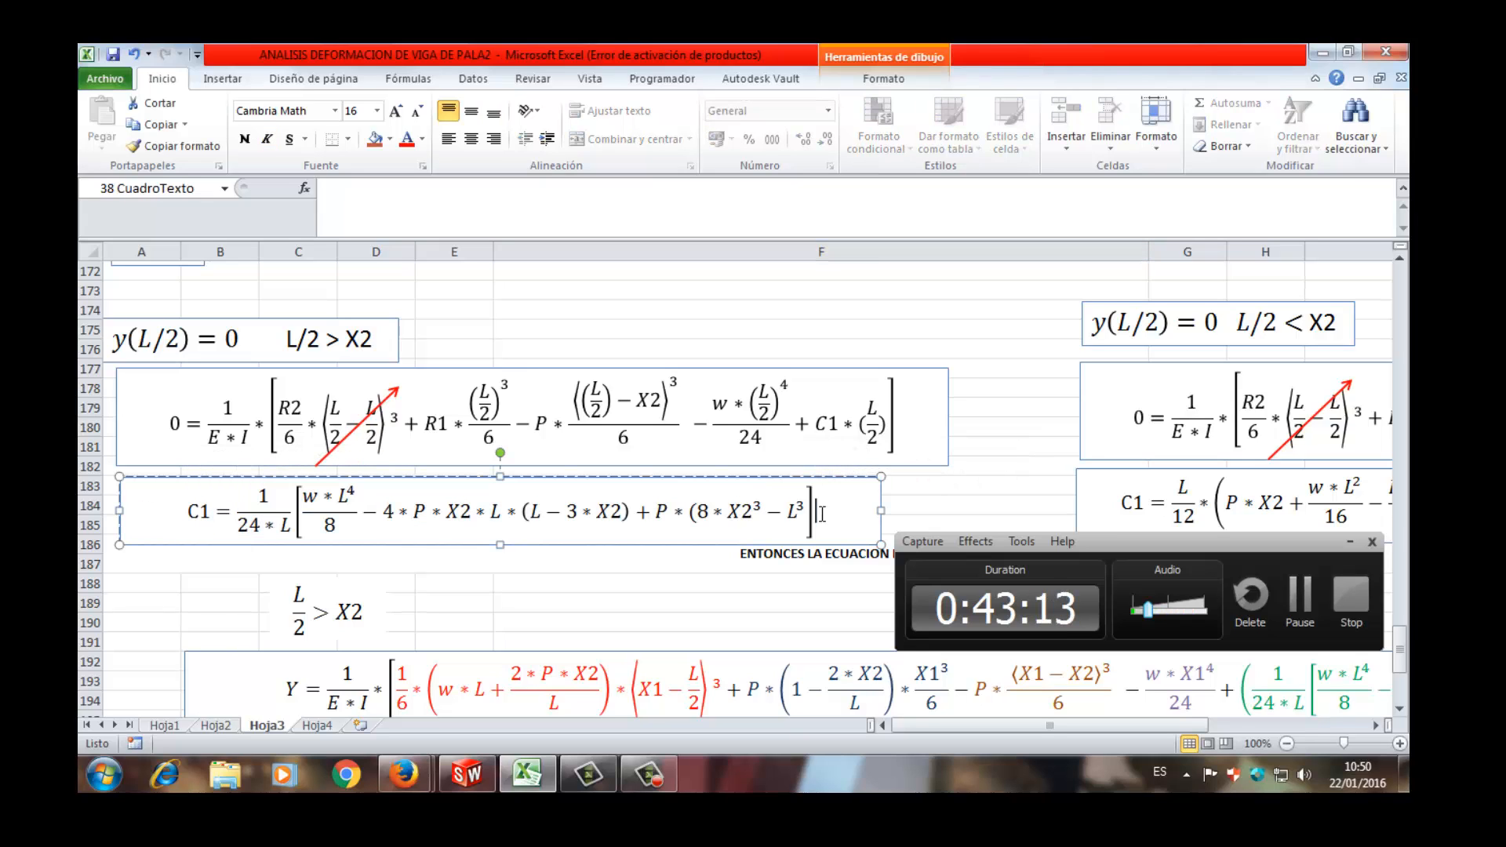
{"action": "left_click_drag", "start_coordinate": [806, 513], "coordinate": [845, 502]}
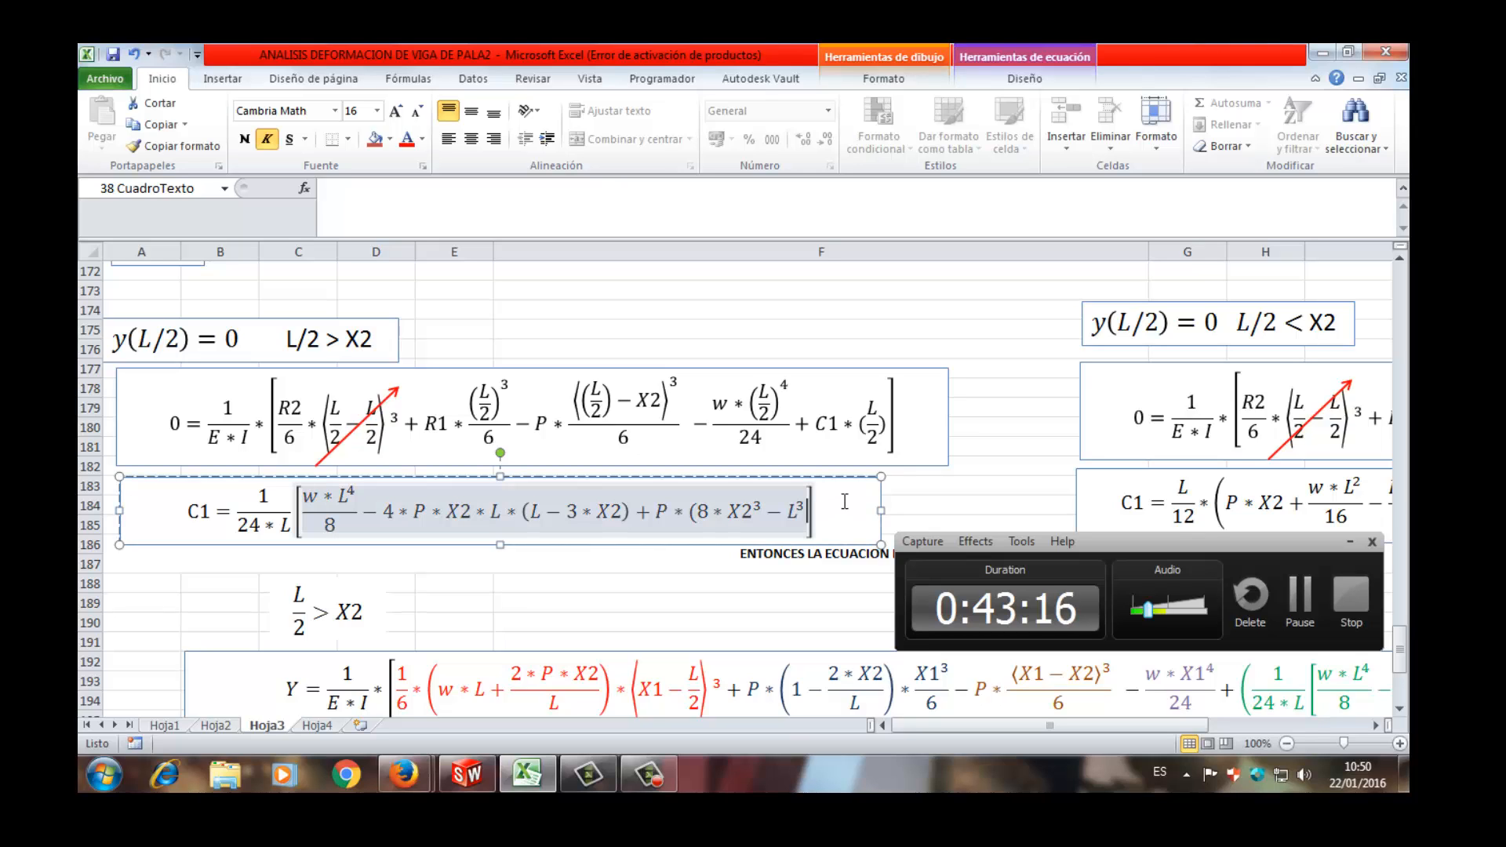
{"action": "type", "text": ")"}
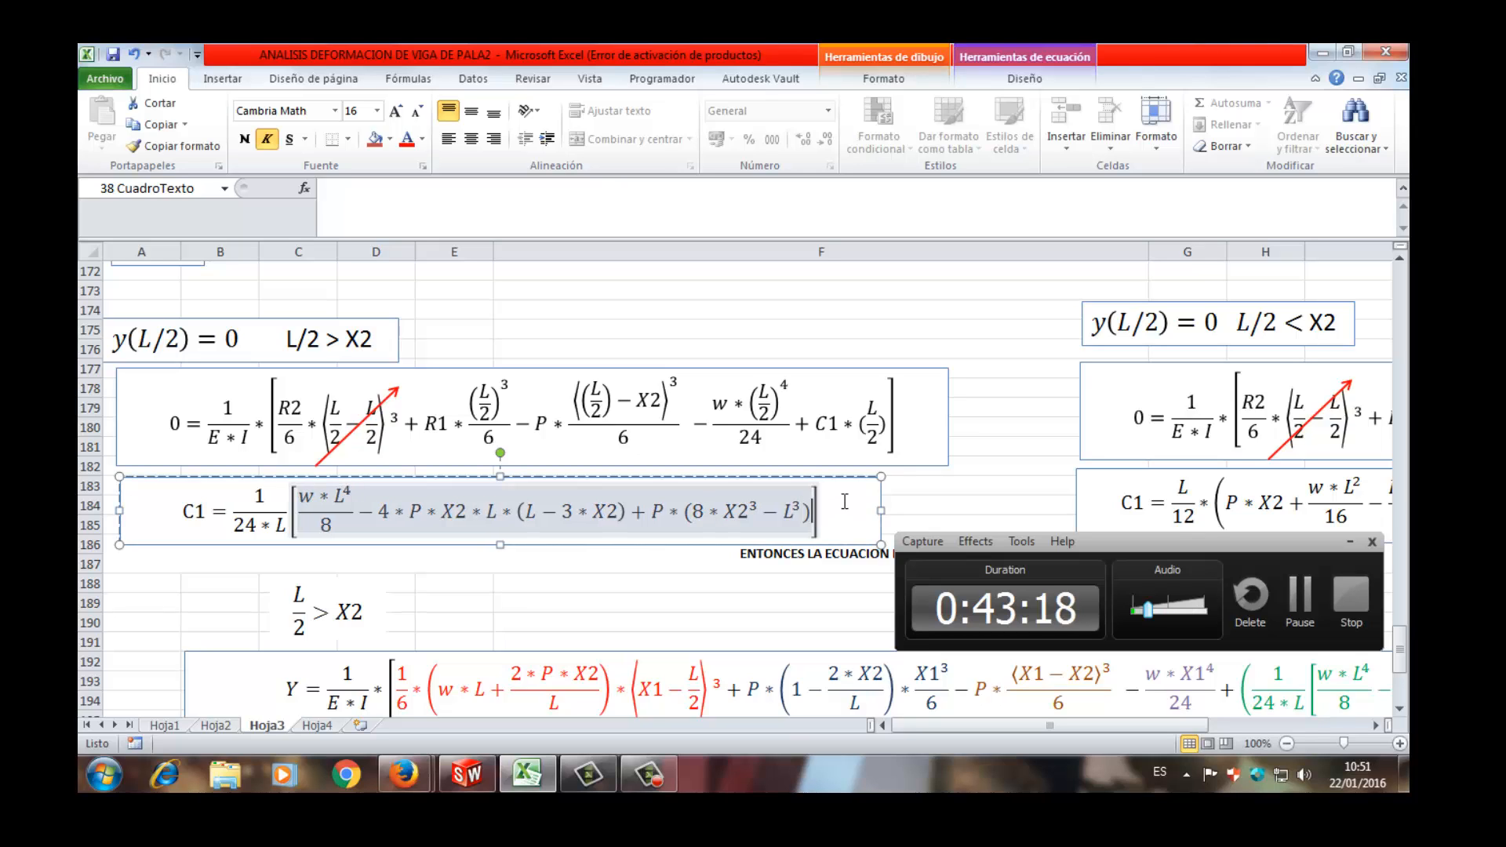
{"action": "left_click", "coordinate": [1000, 466]}
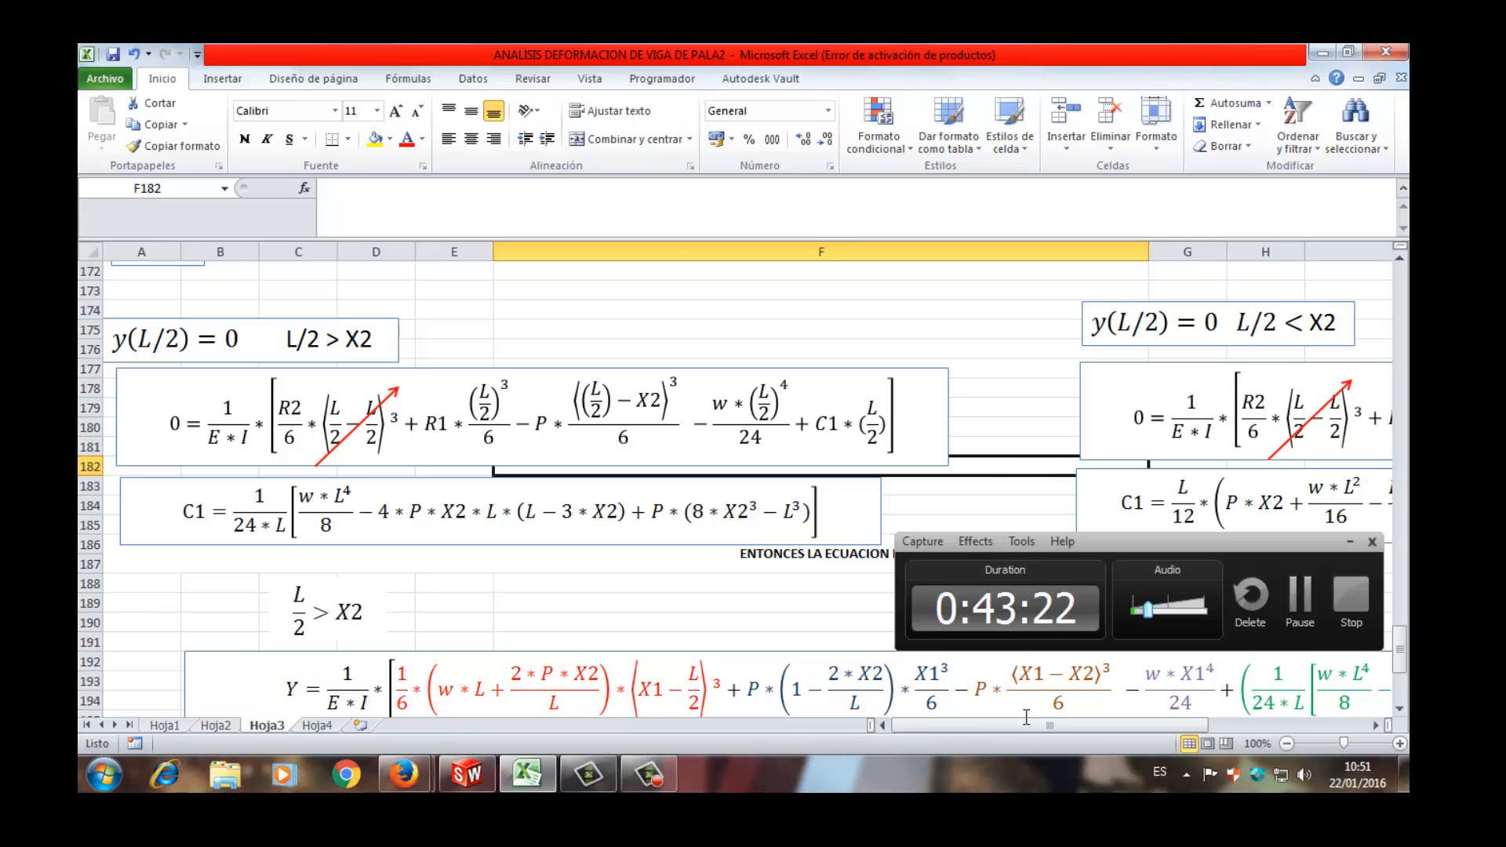
- Examine the y(L/2) = 0 substitution and C1 formula for L/2 < X2, and the full width of the elastic curve equation
{"action": "left_click_drag", "start_coordinate": [1028, 726], "coordinate": [1132, 640]}
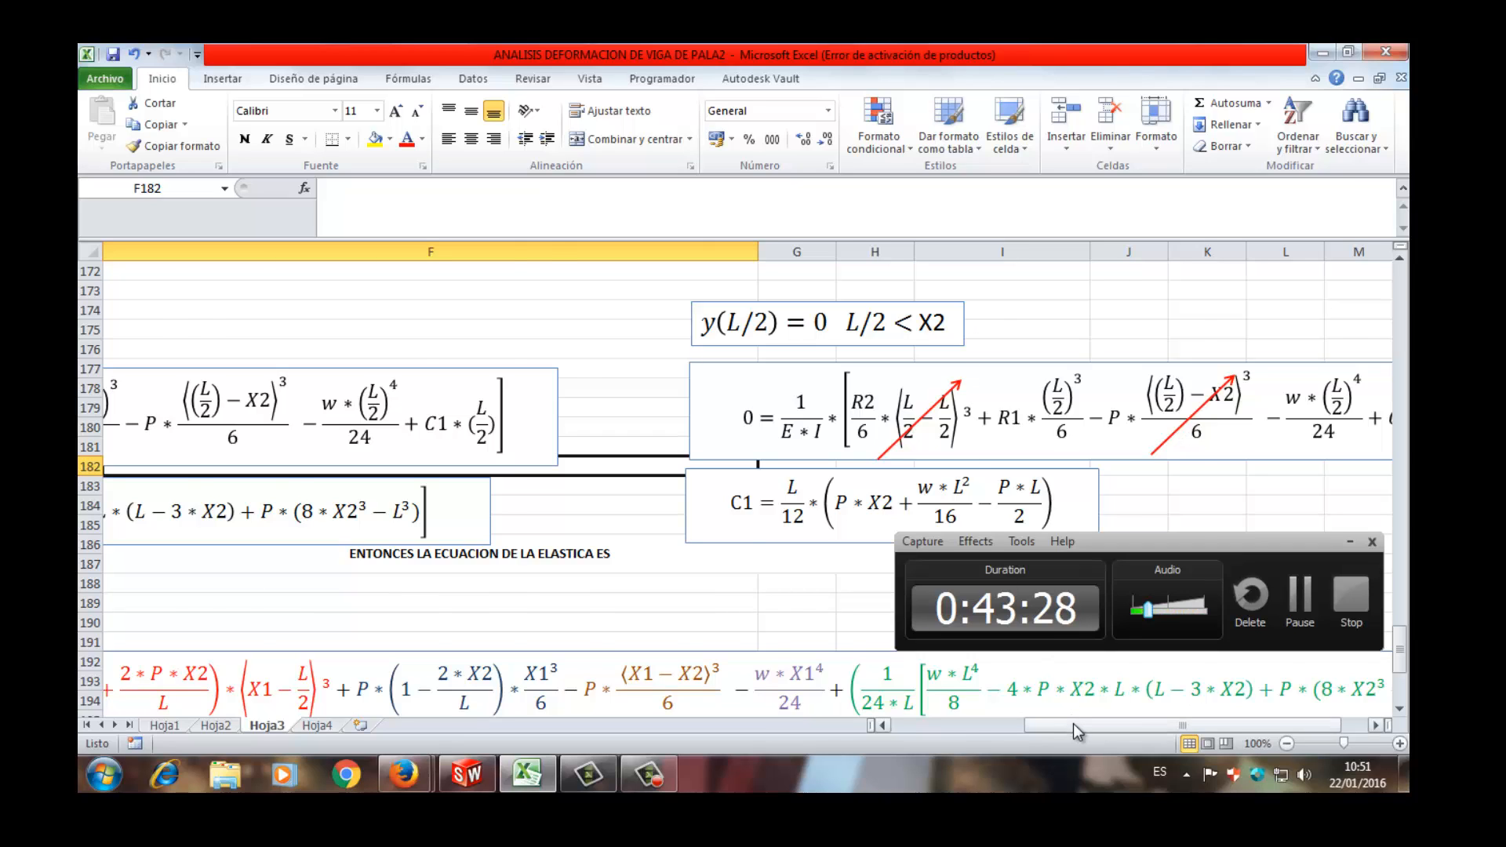
{"action": "left_click_drag", "start_coordinate": [1073, 723], "coordinate": [1105, 728]}
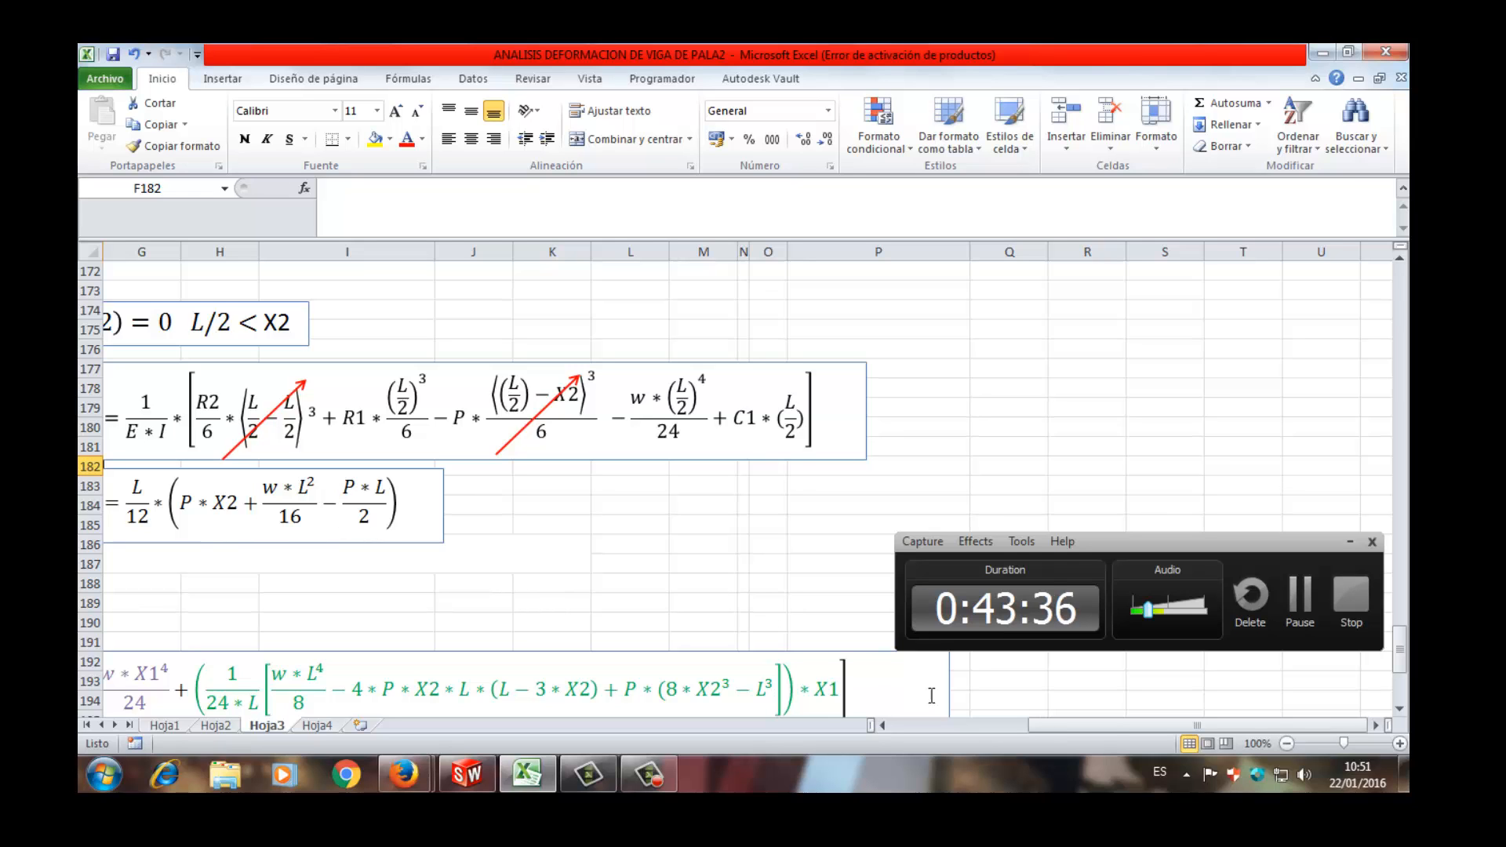
{"action": "left_click_drag", "start_coordinate": [1099, 731], "coordinate": [969, 733]}
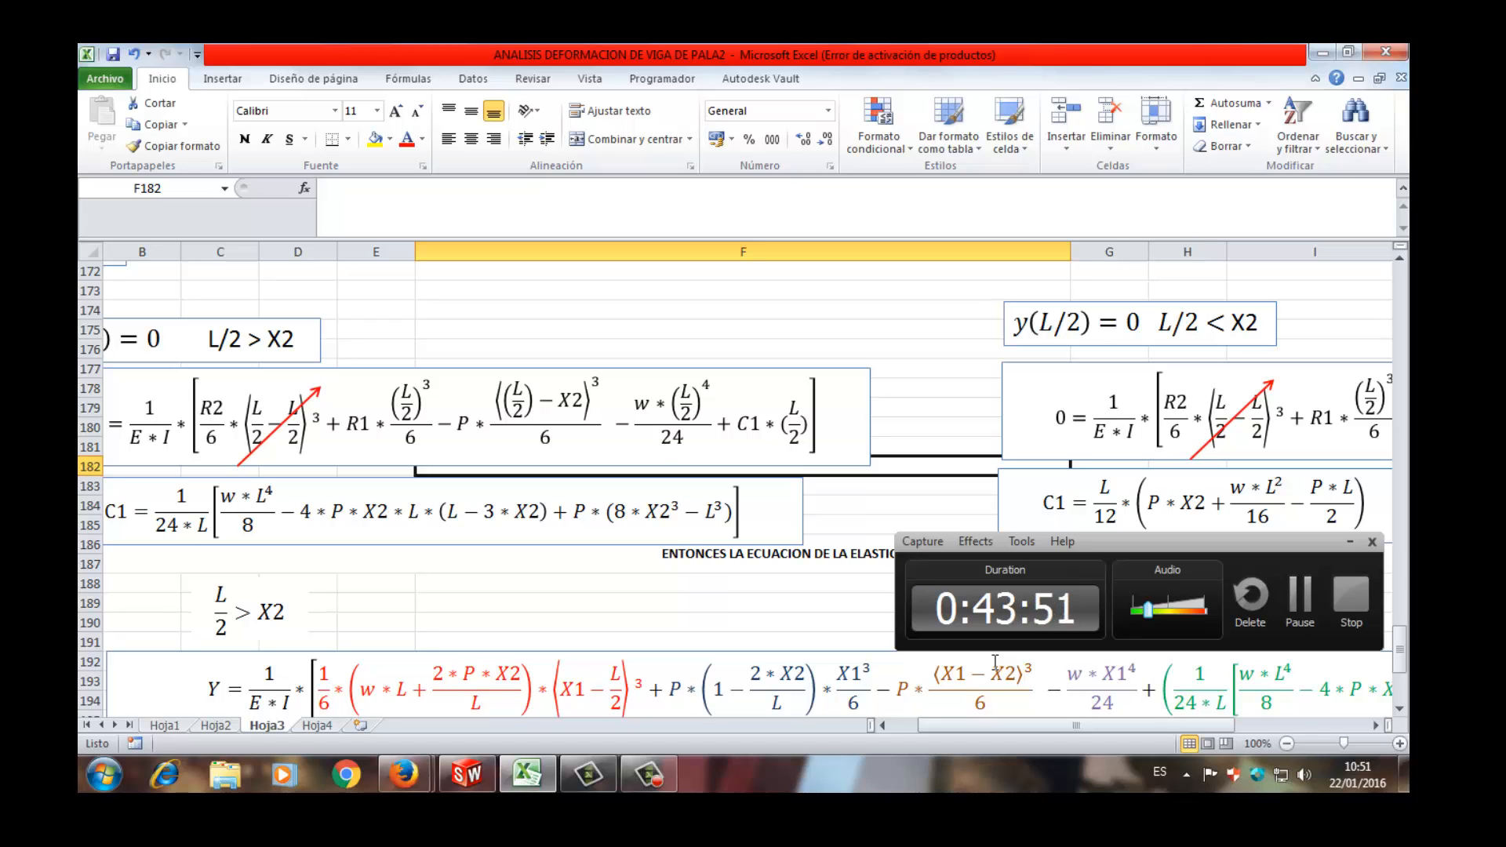
- Highlight the C1 formulas for L/2 > X2 and L/2 < X2 in turn, and bring both elastic curve equations into view
{"action": "left_click", "coordinate": [128, 504]}
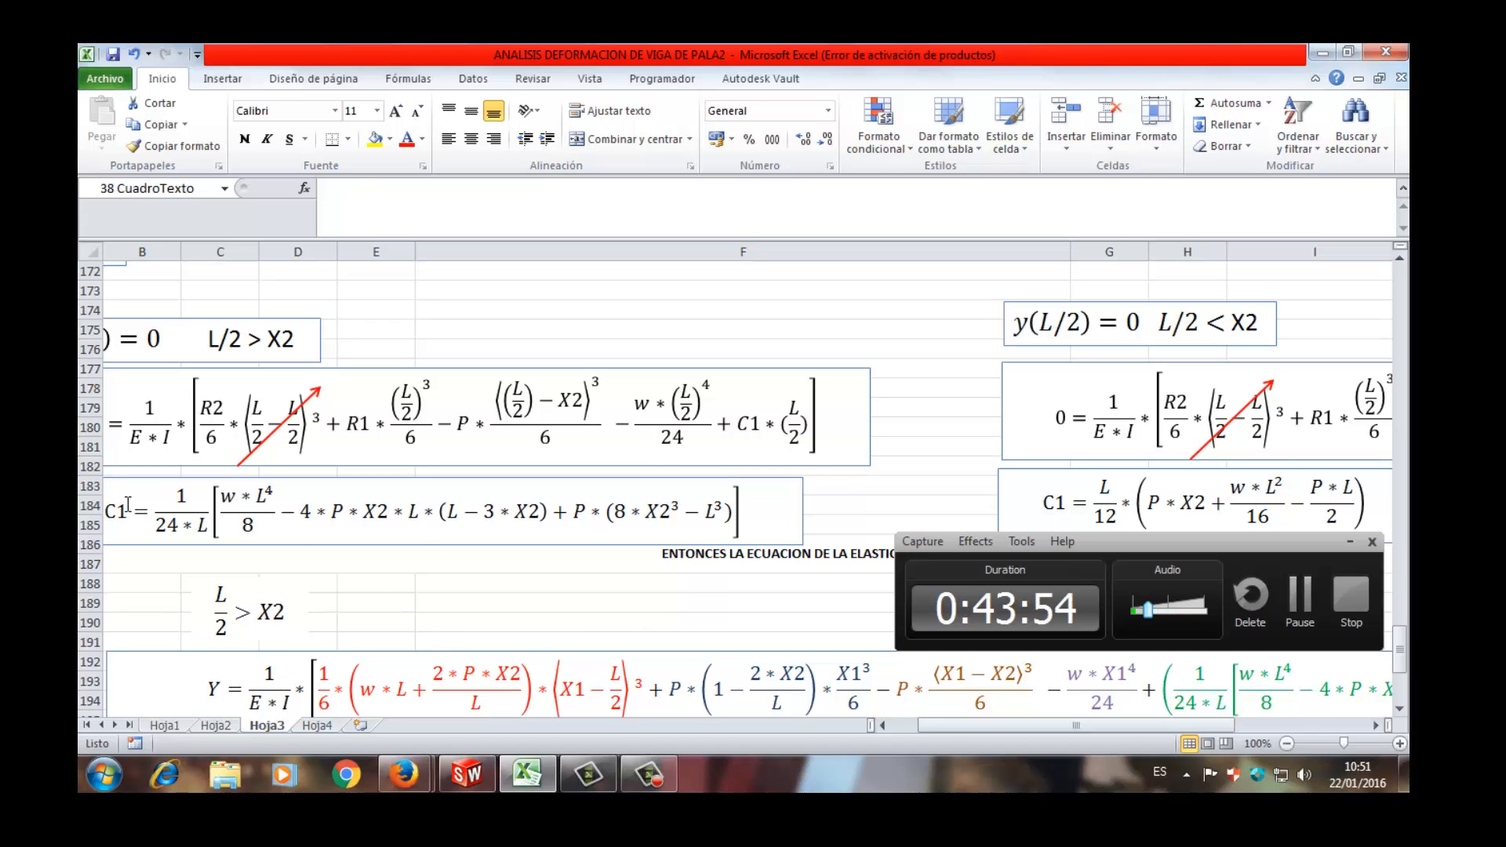
{"action": "left_click", "coordinate": [128, 504]}
{"action": "scroll", "coordinate": [1074, 496], "scroll_direction": "down", "scroll_amount": 1}
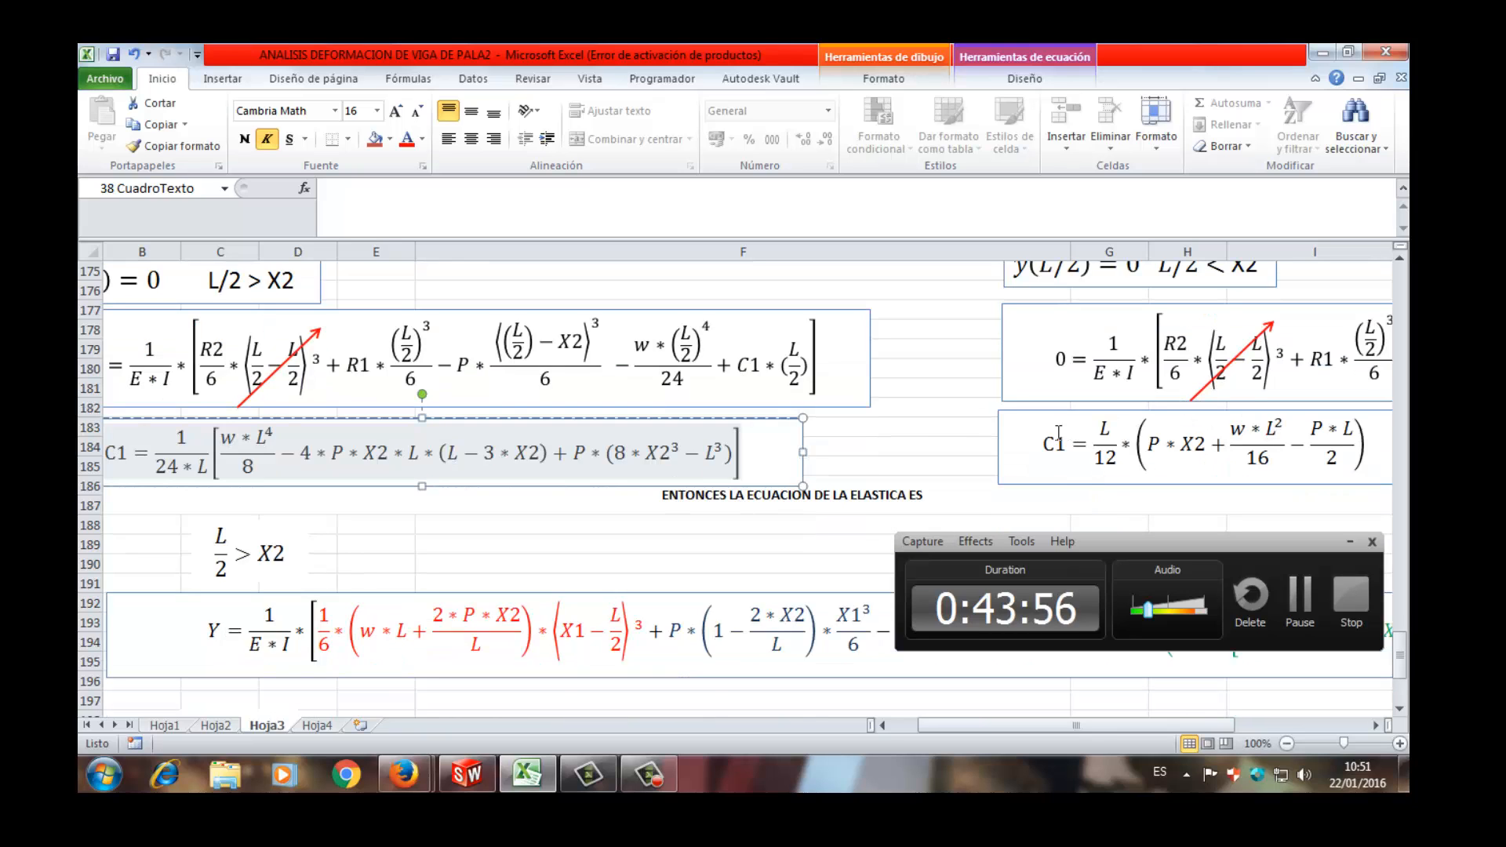
{"action": "left_click", "coordinate": [1044, 441]}
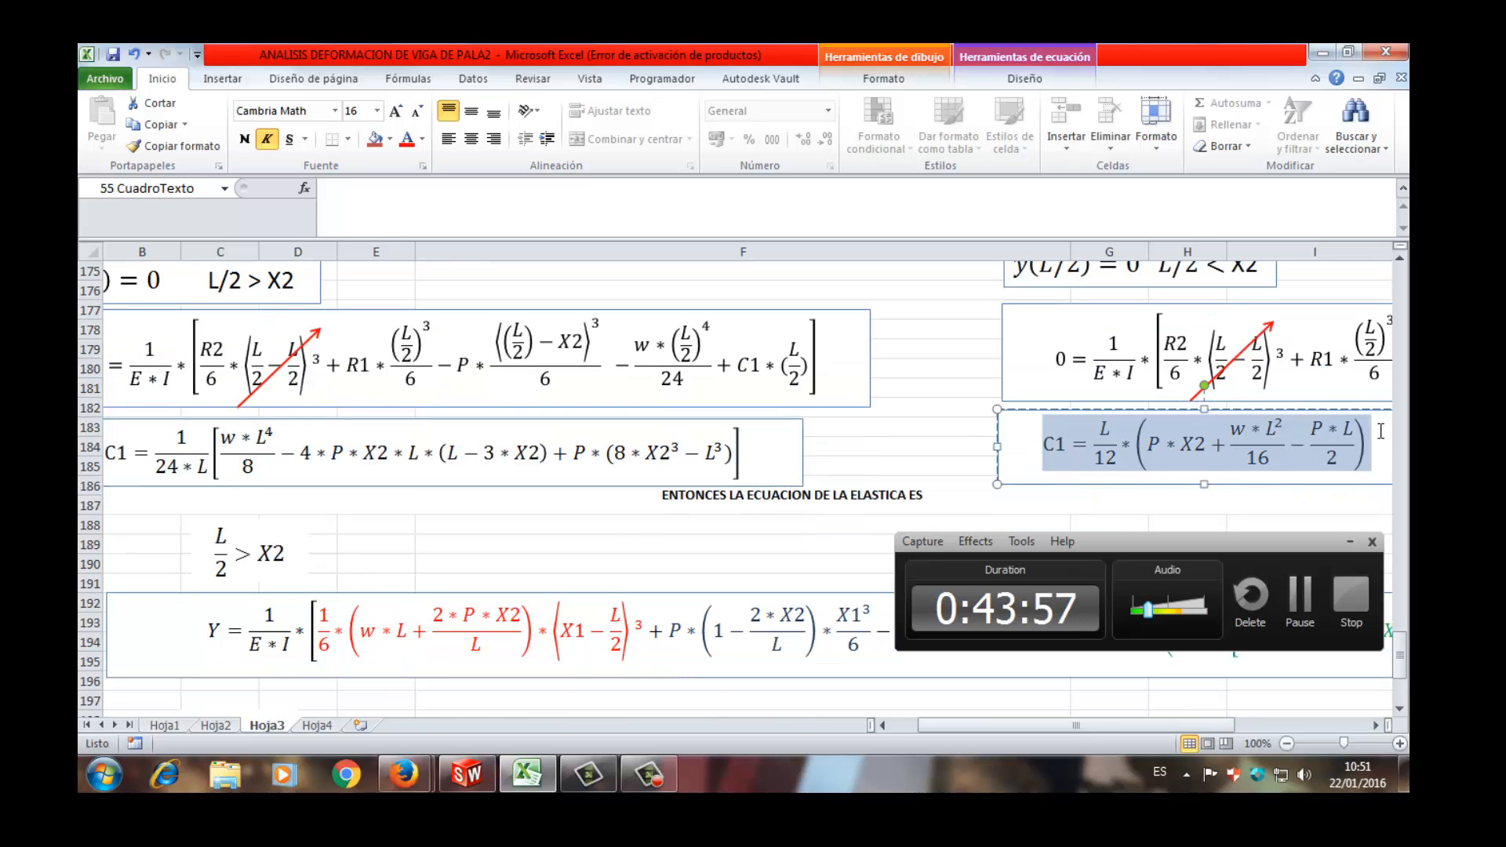
{"action": "scroll", "coordinate": [632, 527], "scroll_direction": "down", "scroll_amount": 4}
{"action": "left_click", "coordinate": [631, 524]}
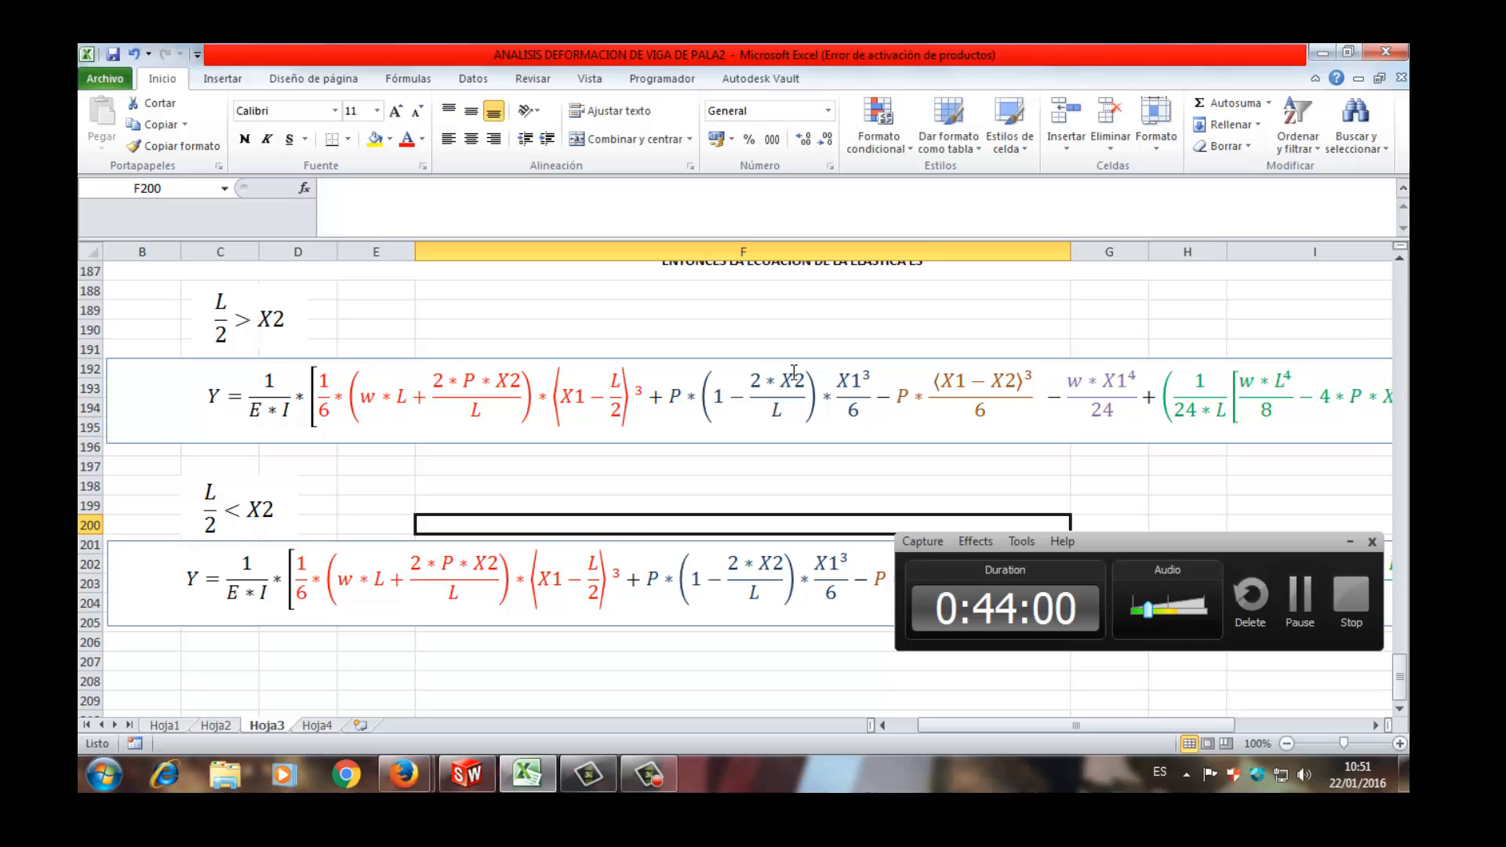
- Compare the ECUACION DE LA ELASTICA formulas for both cases and focus on the start of the L/2 > X2 equation
{"action": "scroll", "coordinate": [793, 372], "scroll_direction": "down", "scroll_amount": 2}
{"action": "scroll", "coordinate": [785, 392], "scroll_direction": "up", "scroll_amount": 2}
{"action": "scroll", "coordinate": [771, 393], "scroll_direction": "up", "scroll_amount": 1}
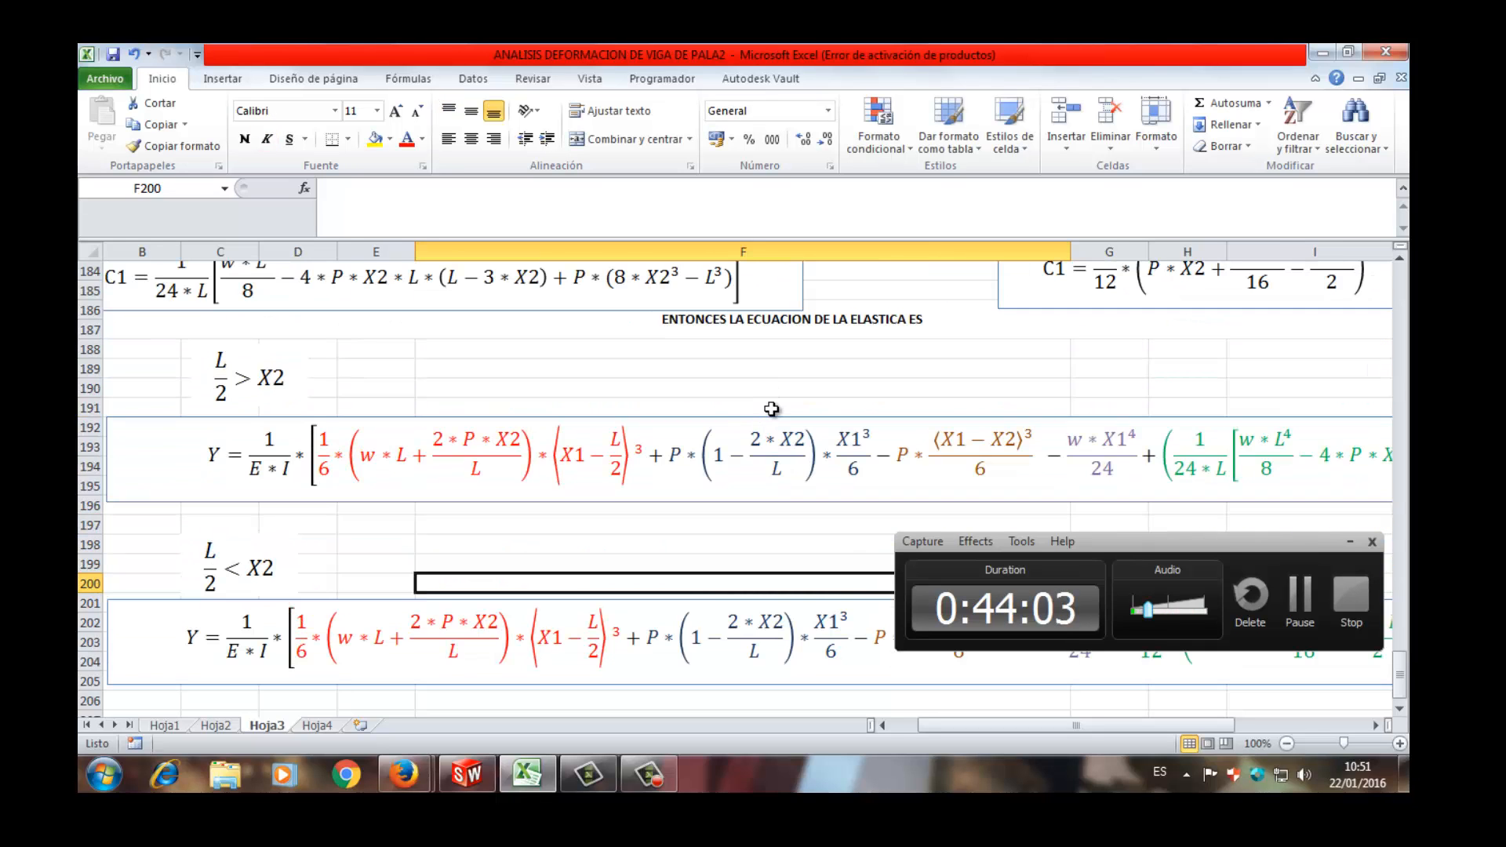
{"action": "left_click", "coordinate": [773, 409]}
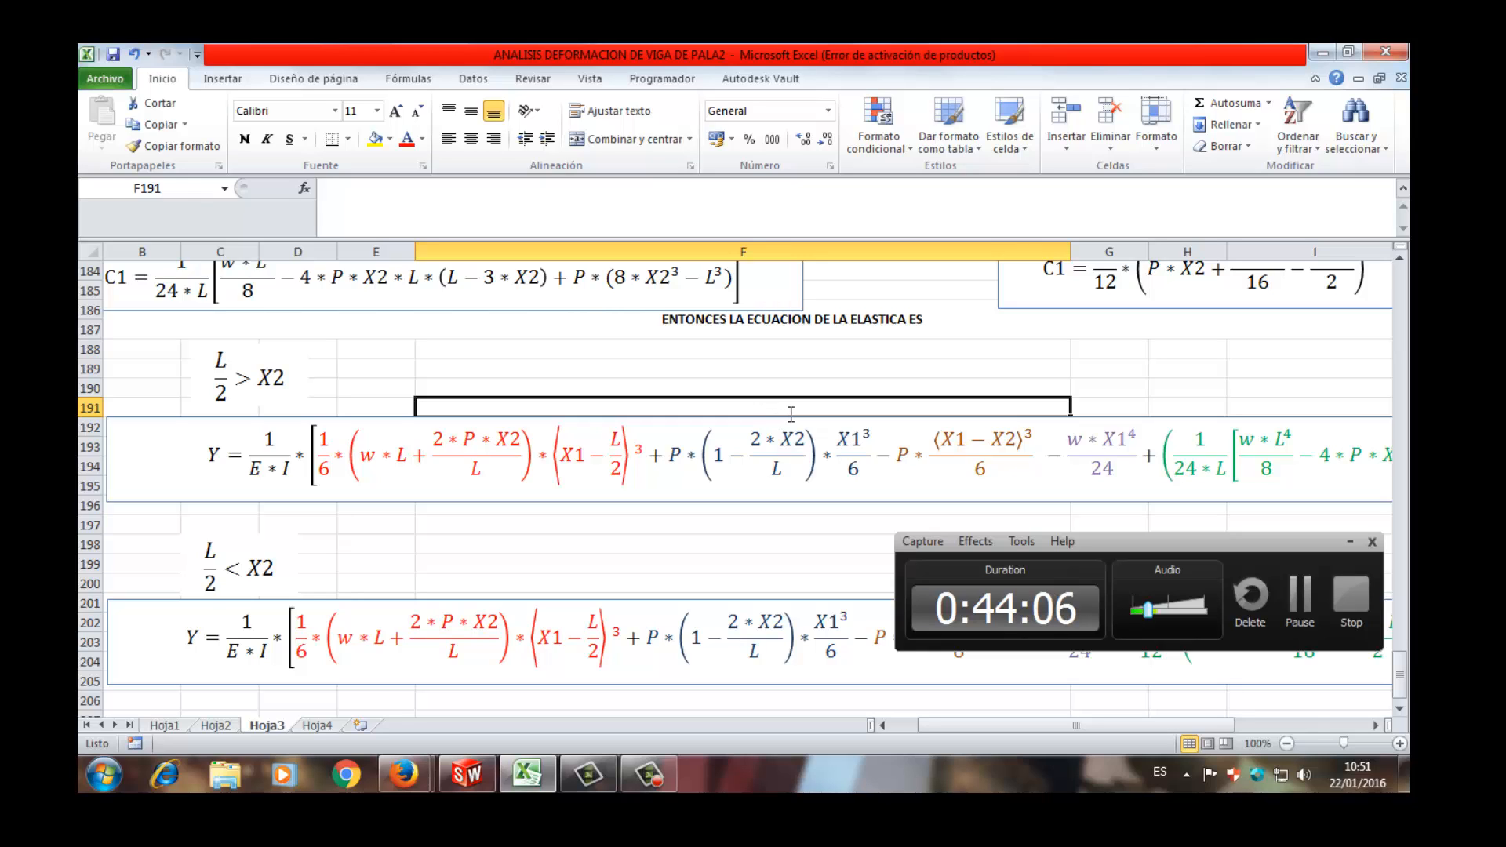
{"action": "left_click", "coordinate": [784, 419]}
{"action": "left_click", "coordinate": [832, 419]}
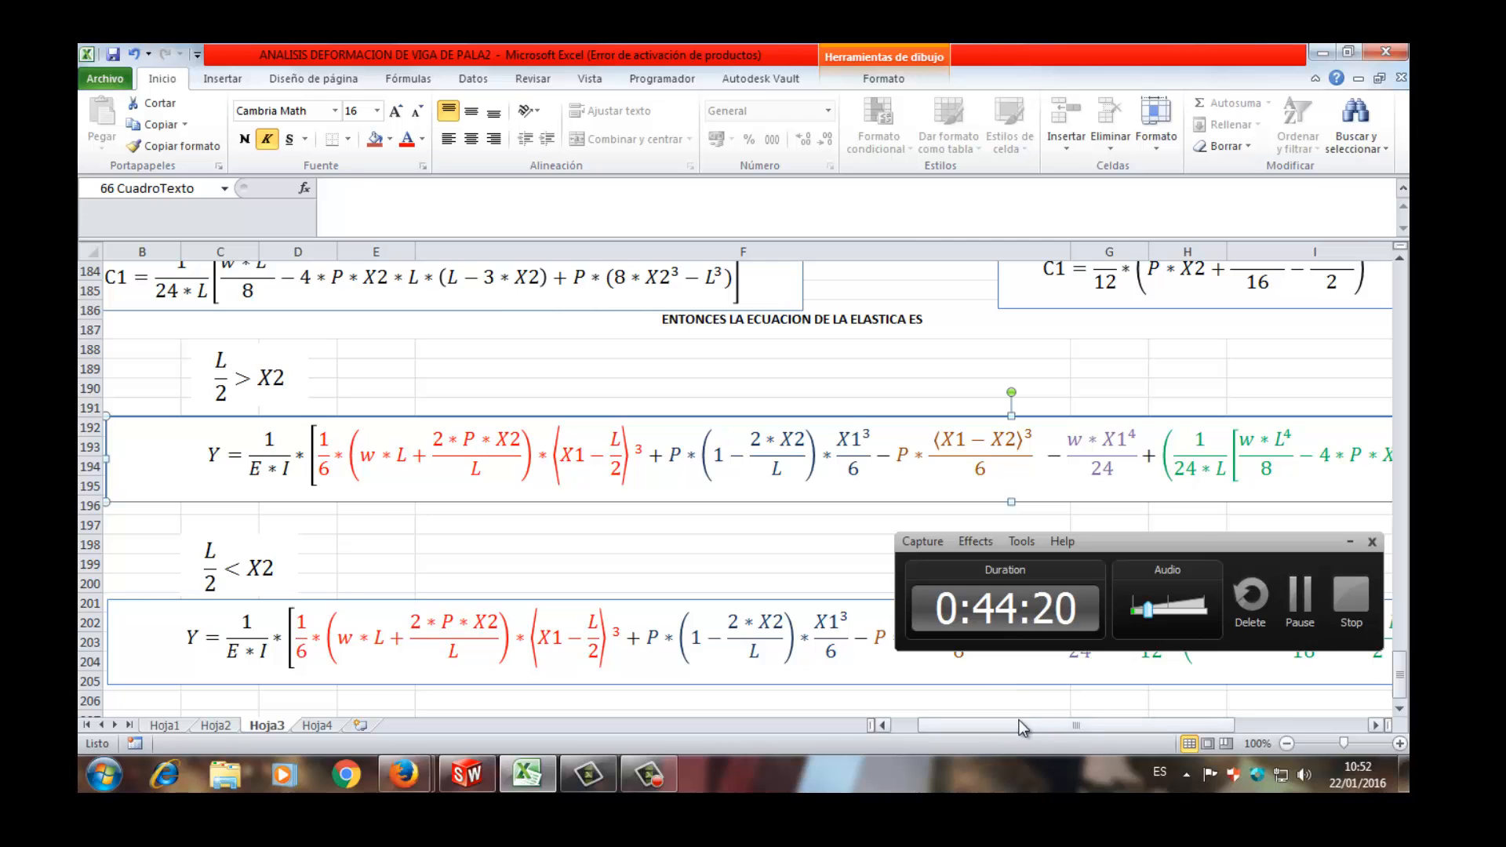
{"action": "left_click_drag", "start_coordinate": [1019, 720], "coordinate": [941, 737]}
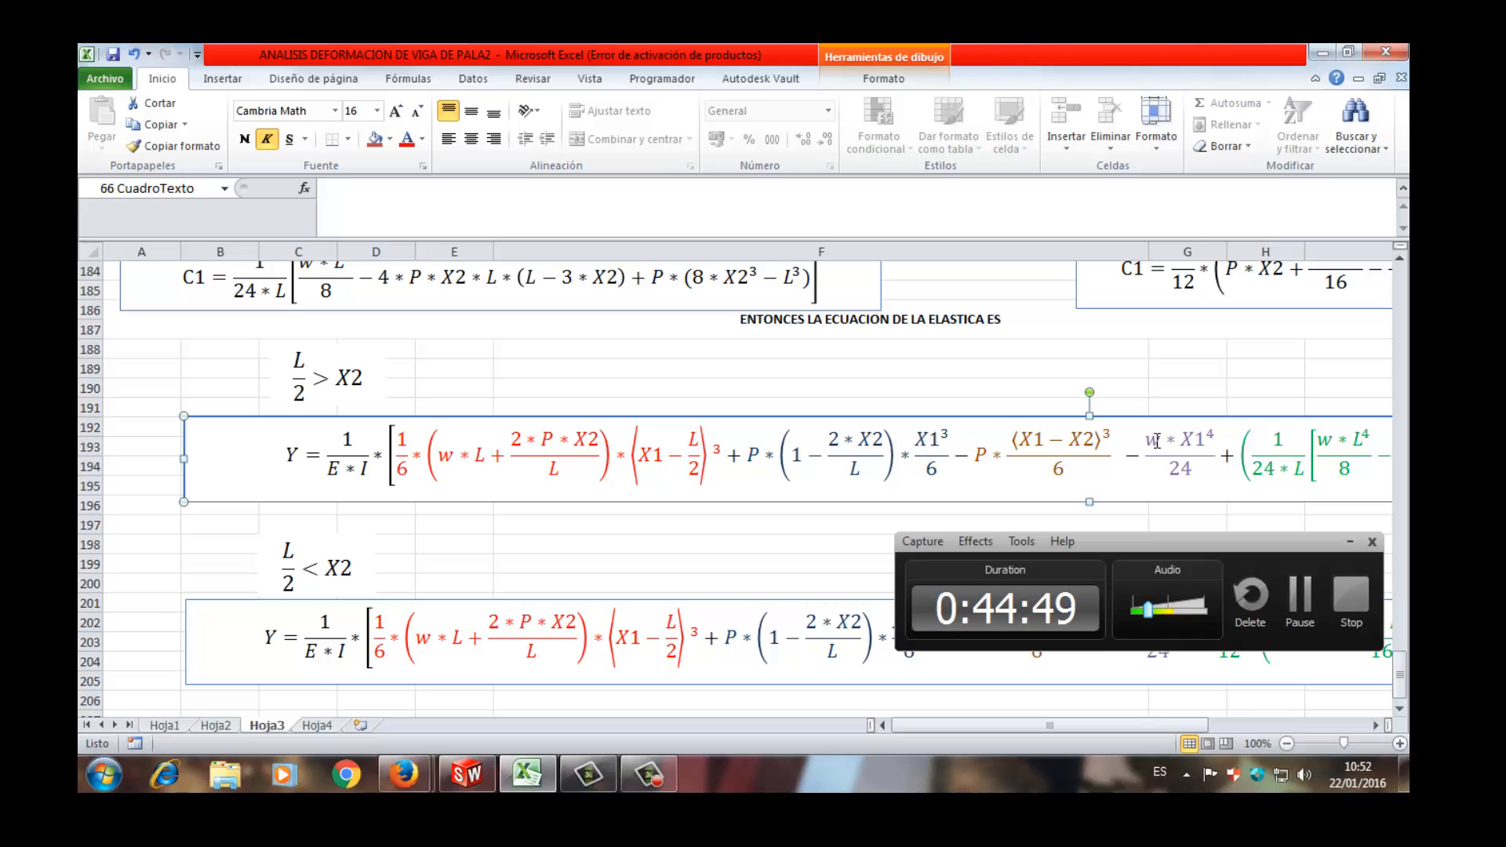
- Highlight the w*X1⁴/24 term and the green C1*X1 term in the L/2 > X2 elastic curve equation to examine them
{"action": "left_click_drag", "start_coordinate": [1186, 450], "coordinate": [1202, 472]}
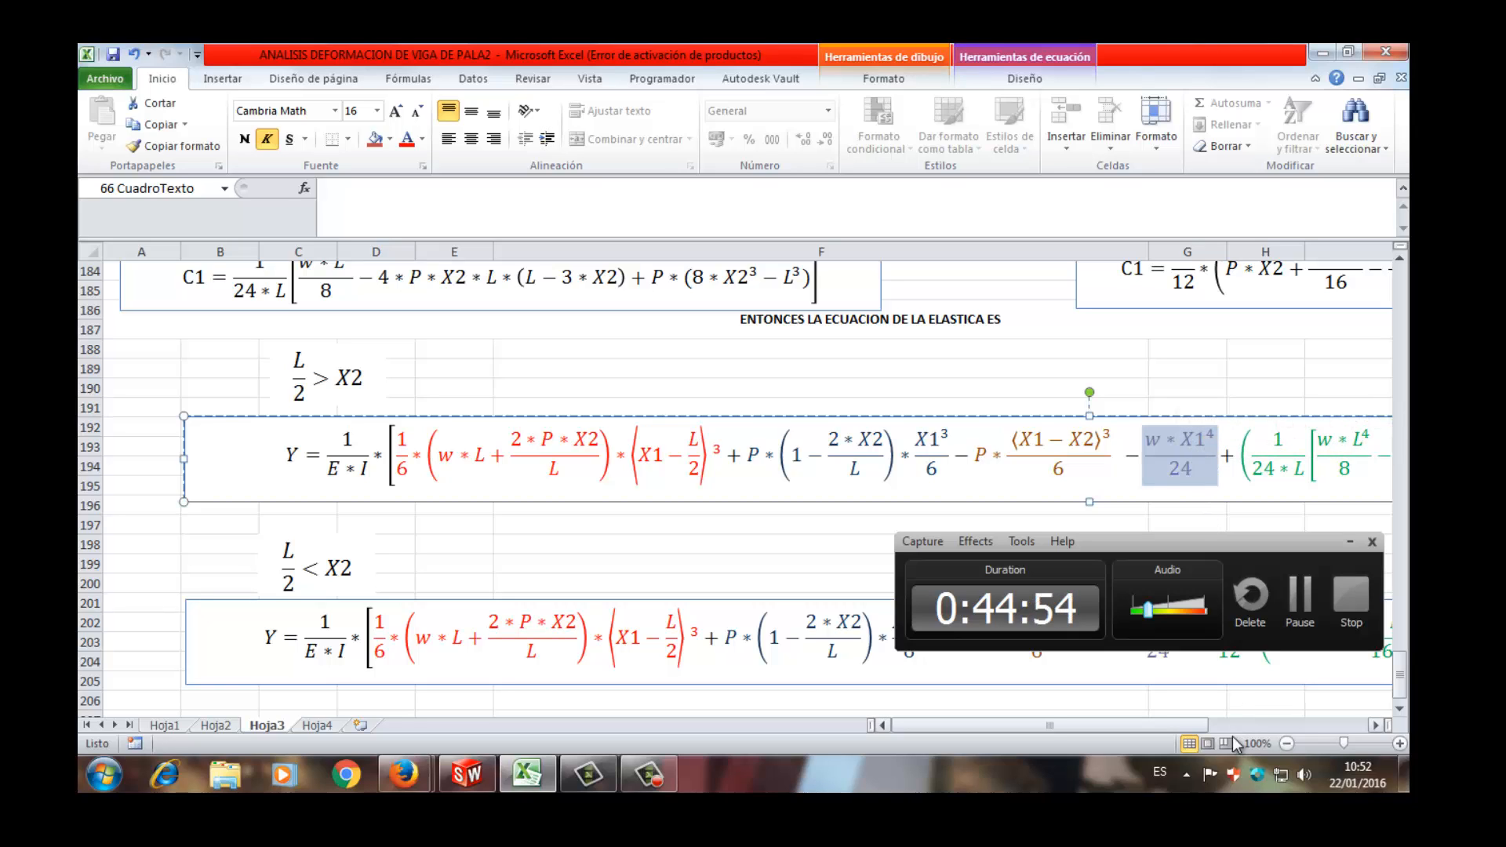
{"action": "left_click_drag", "start_coordinate": [1191, 723], "coordinate": [1333, 726]}
{"action": "left_click", "coordinate": [1142, 465]}
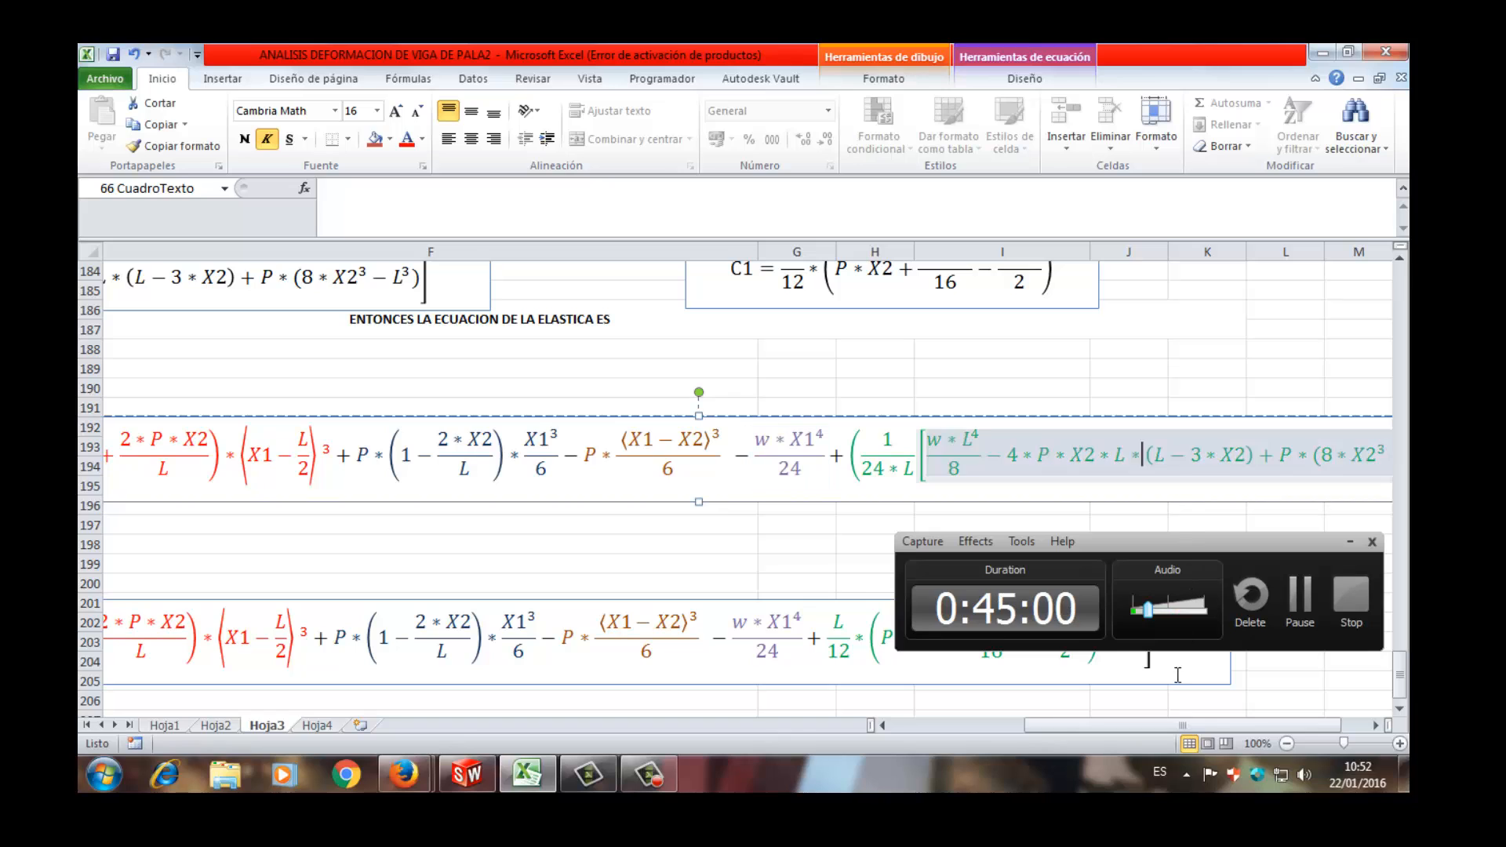
{"action": "left_click_drag", "start_coordinate": [1182, 728], "coordinate": [1194, 726]}
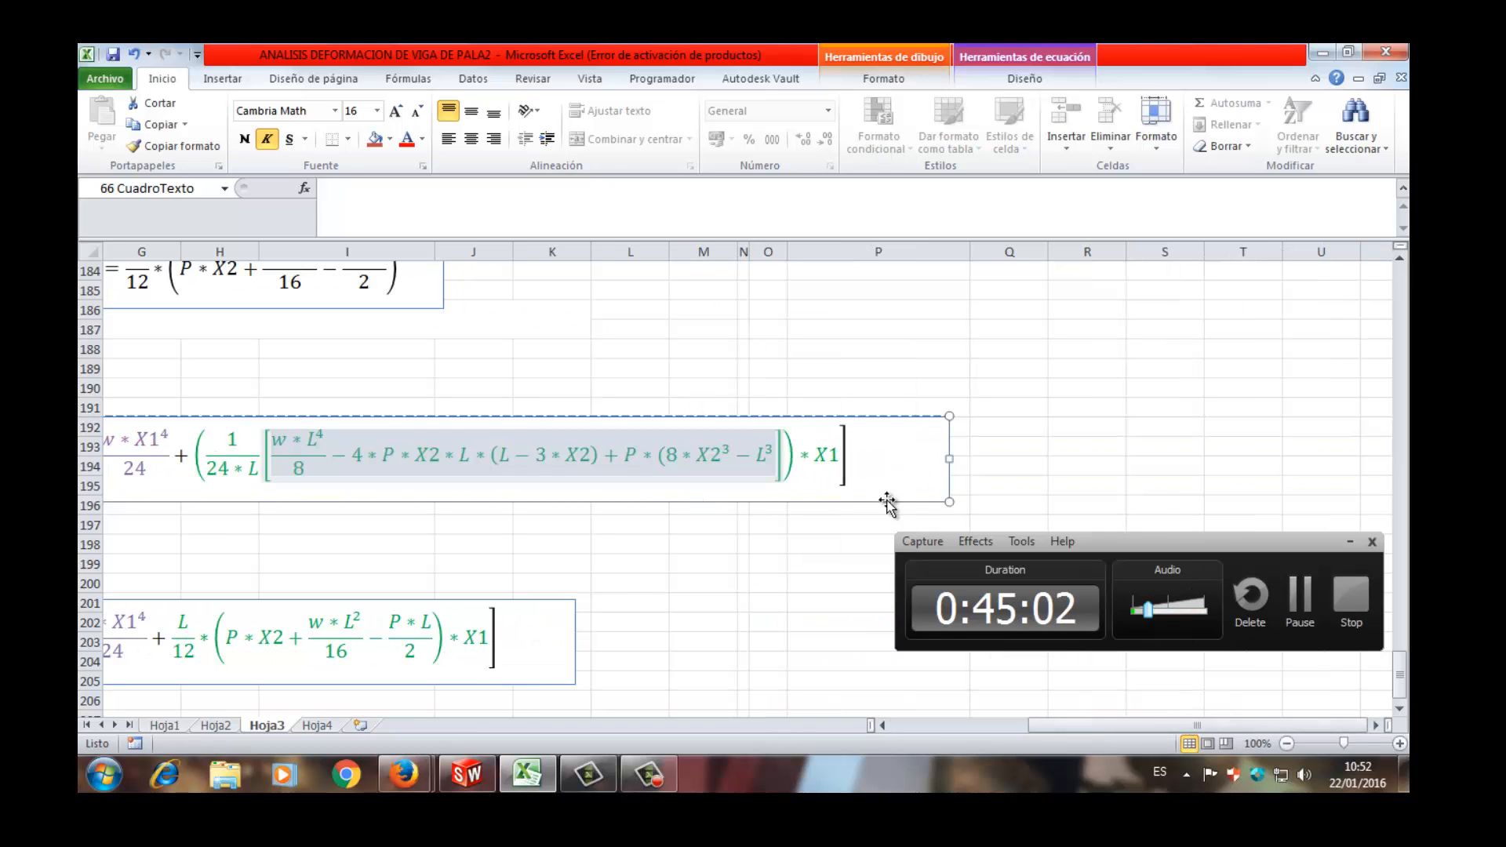
{"action": "left_click", "coordinate": [825, 450]}
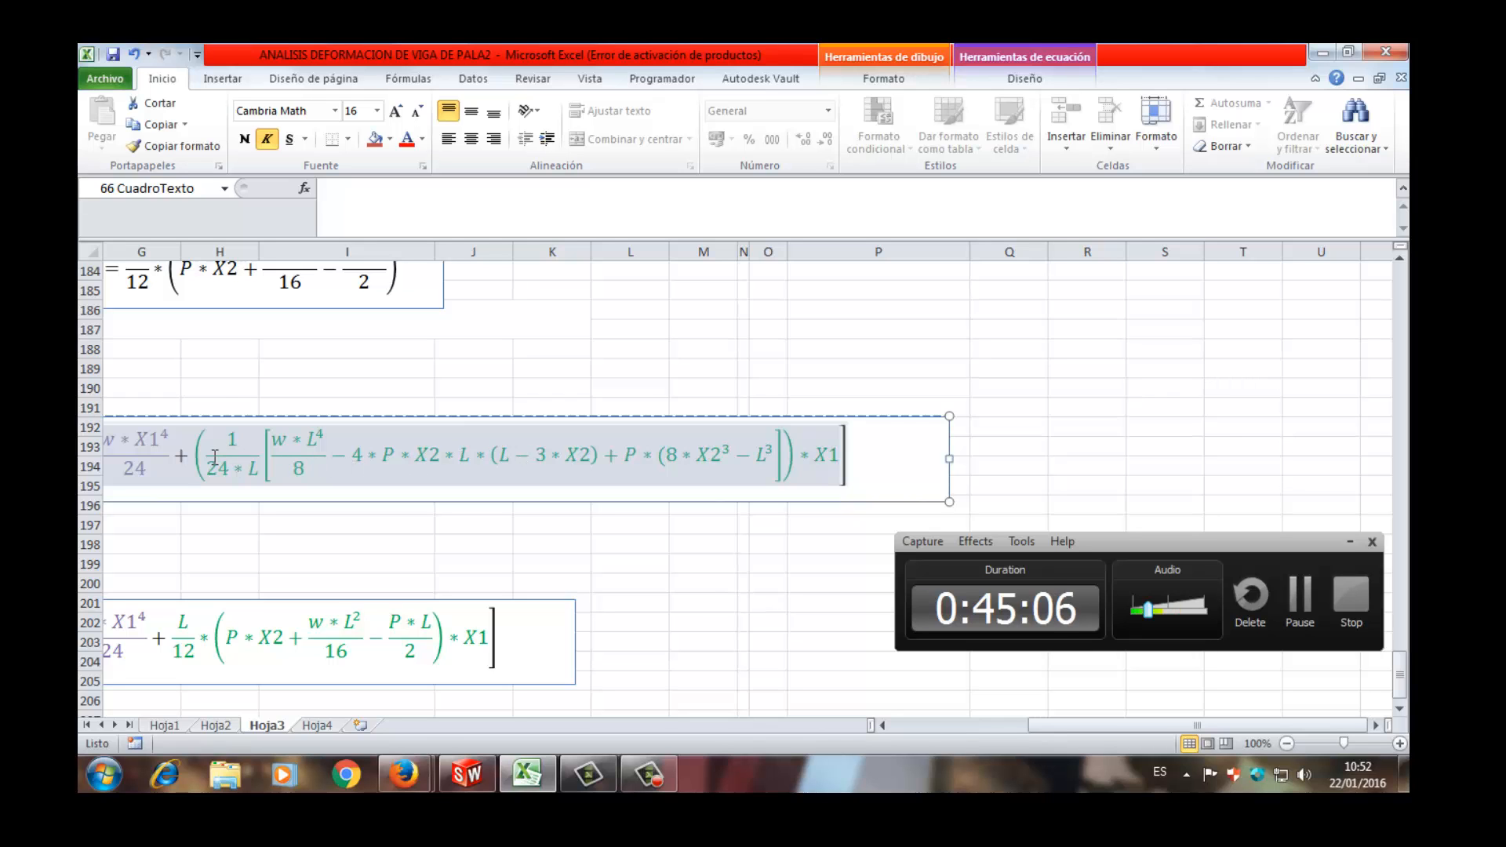
{"action": "left_click_drag", "start_coordinate": [213, 456], "coordinate": [1128, 668]}
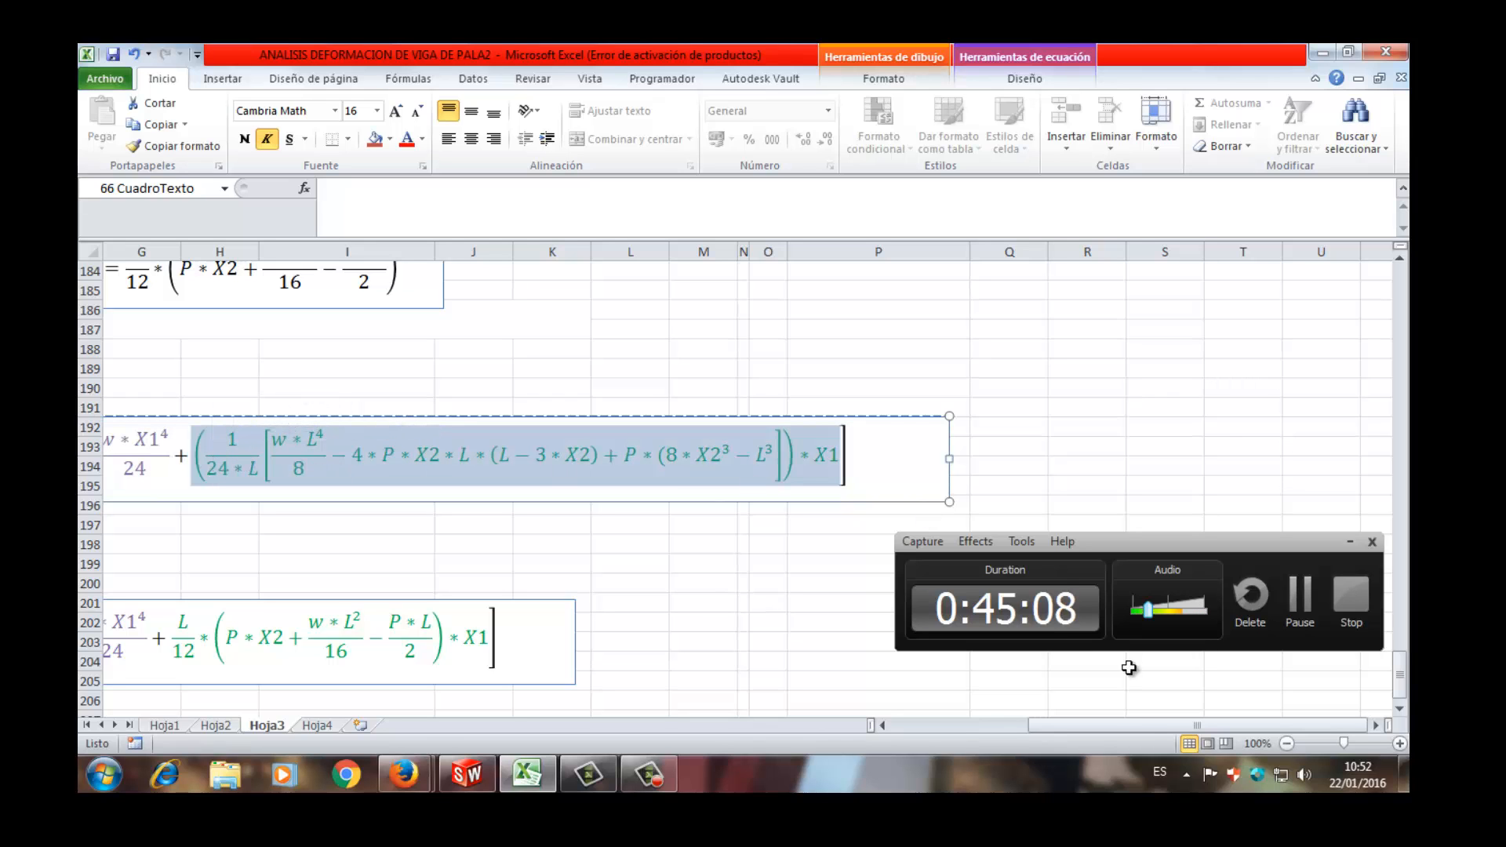
{"action": "mouse_move", "coordinate": [1140, 724]}
{"action": "left_mouse_down"}
{"action": "mouse_move", "coordinate": [1049, 718]}
{"action": "mouse_move", "coordinate": [1165, 723]}
{"action": "left_mouse_up"}
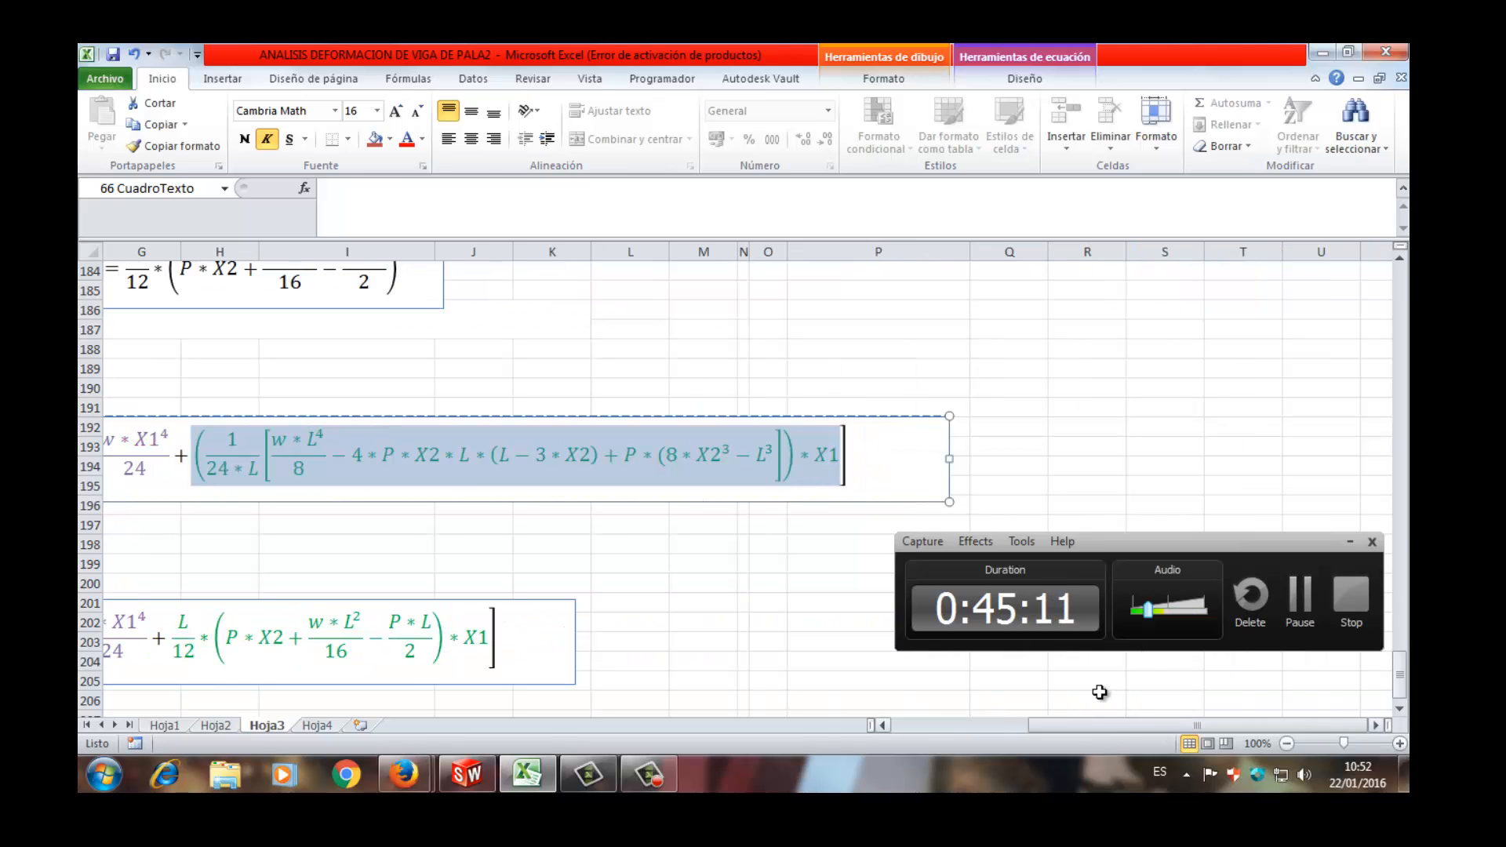
{"action": "left_click", "coordinate": [864, 456]}
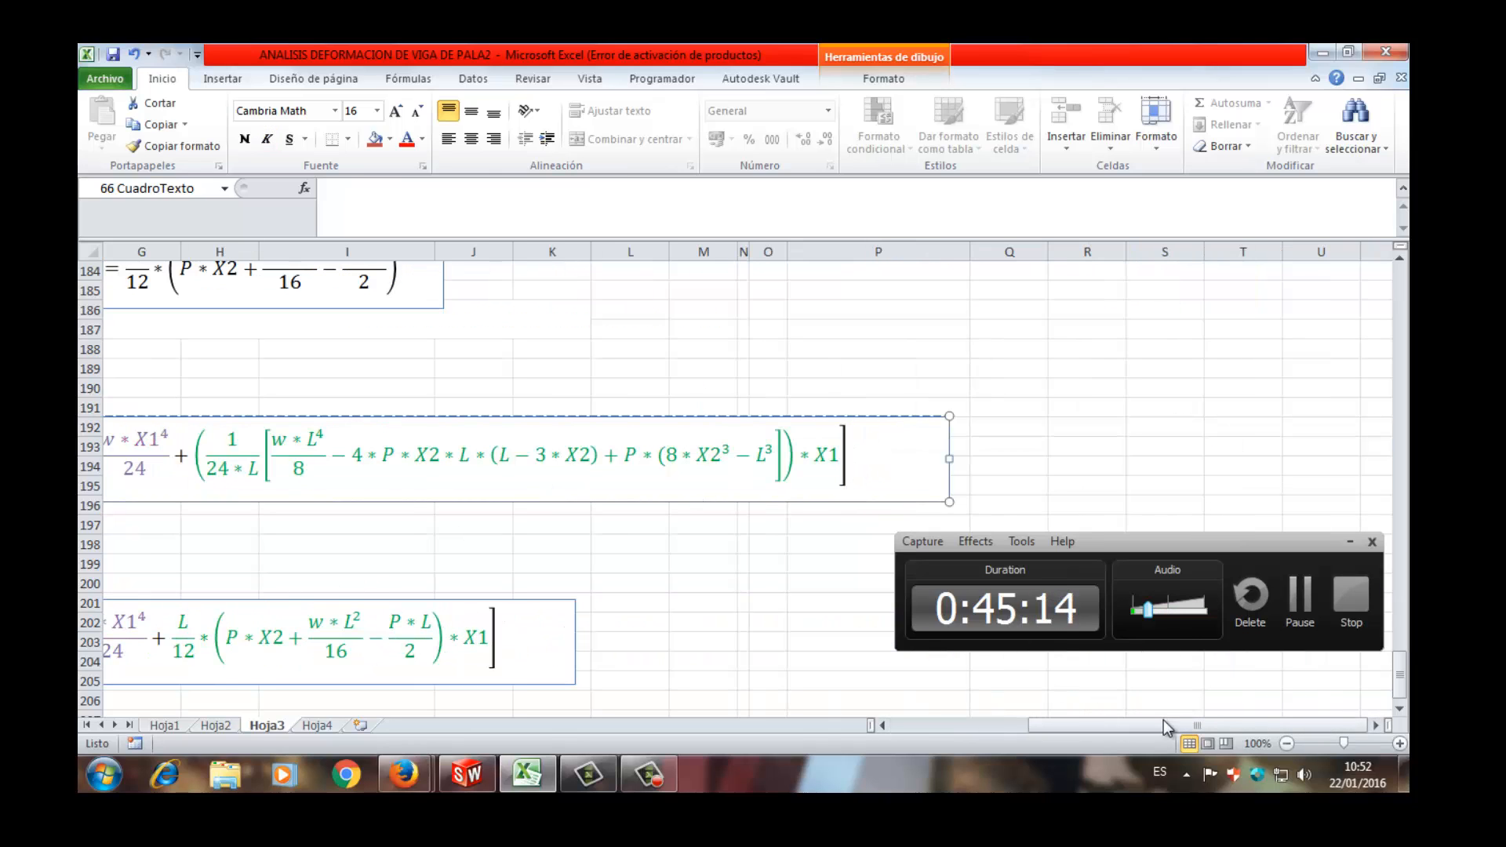
- Review both elastic curve equations on Hoja3, and their copies above the deflection table on Hoja4
{"action": "left_click_drag", "start_coordinate": [1103, 724], "coordinate": [955, 724]}
{"action": "scroll", "coordinate": [672, 487], "scroll_direction": "down", "scroll_amount": 4}
{"action": "scroll", "coordinate": [673, 487], "scroll_direction": "up", "scroll_amount": 3}
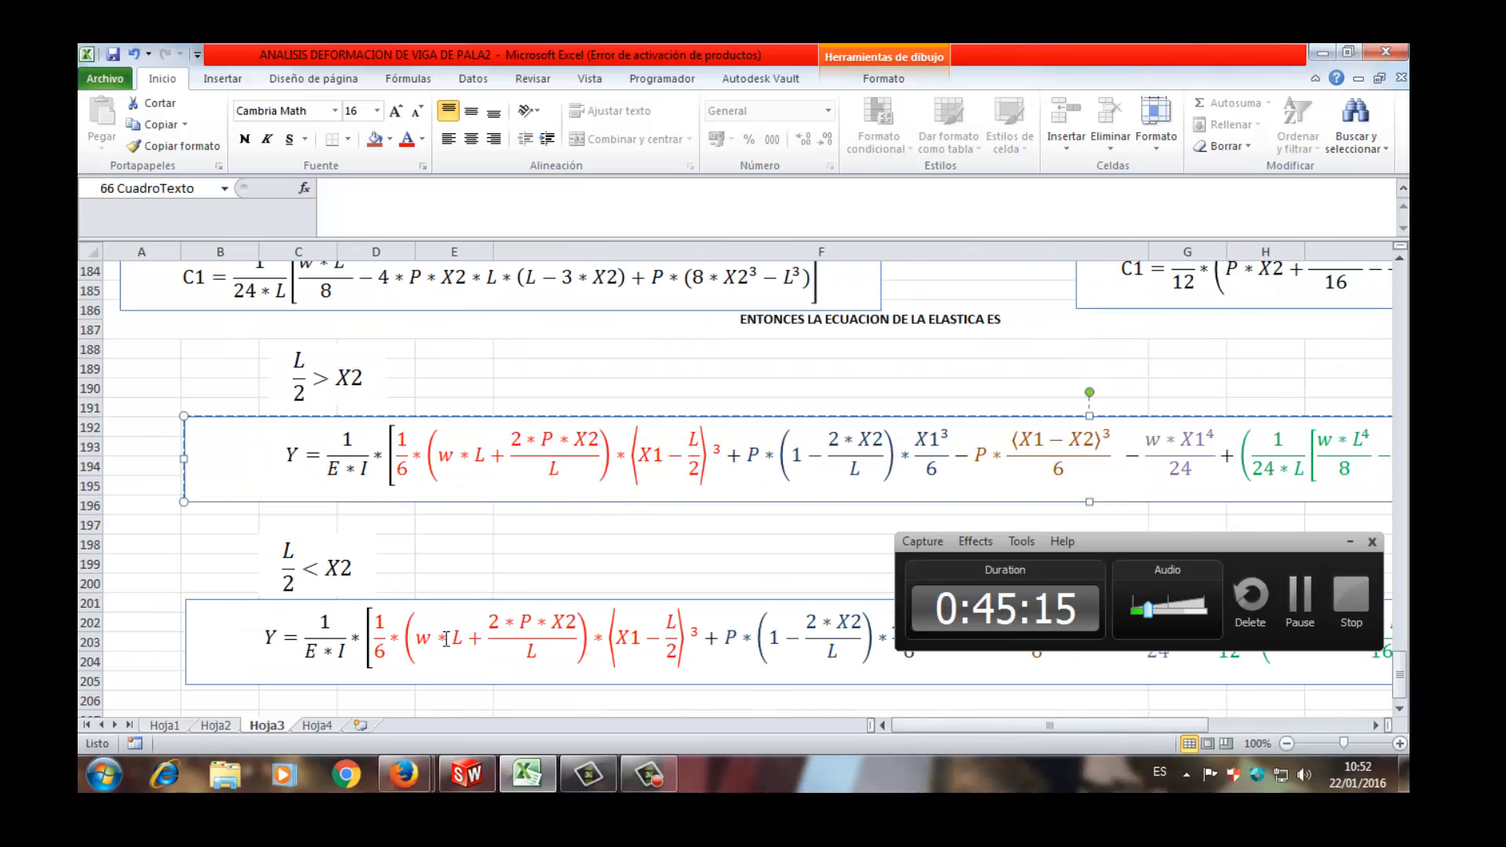
{"action": "left_click", "coordinate": [317, 725]}
{"action": "scroll", "coordinate": [530, 367], "scroll_direction": "up", "scroll_amount": 7}
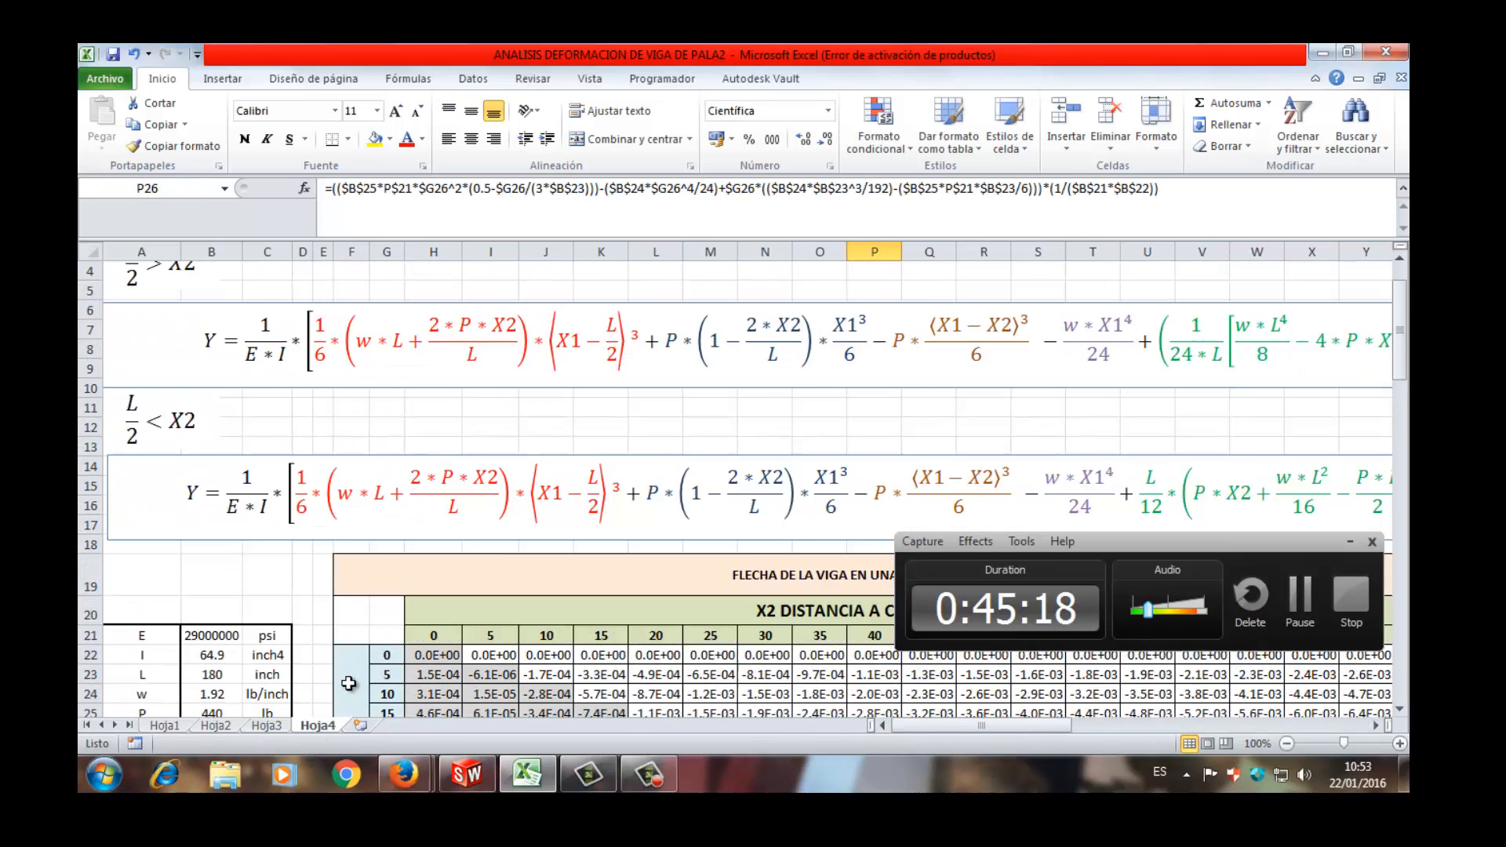
{"action": "scroll", "coordinate": [679, 469], "scroll_direction": "down", "scroll_amount": 5}
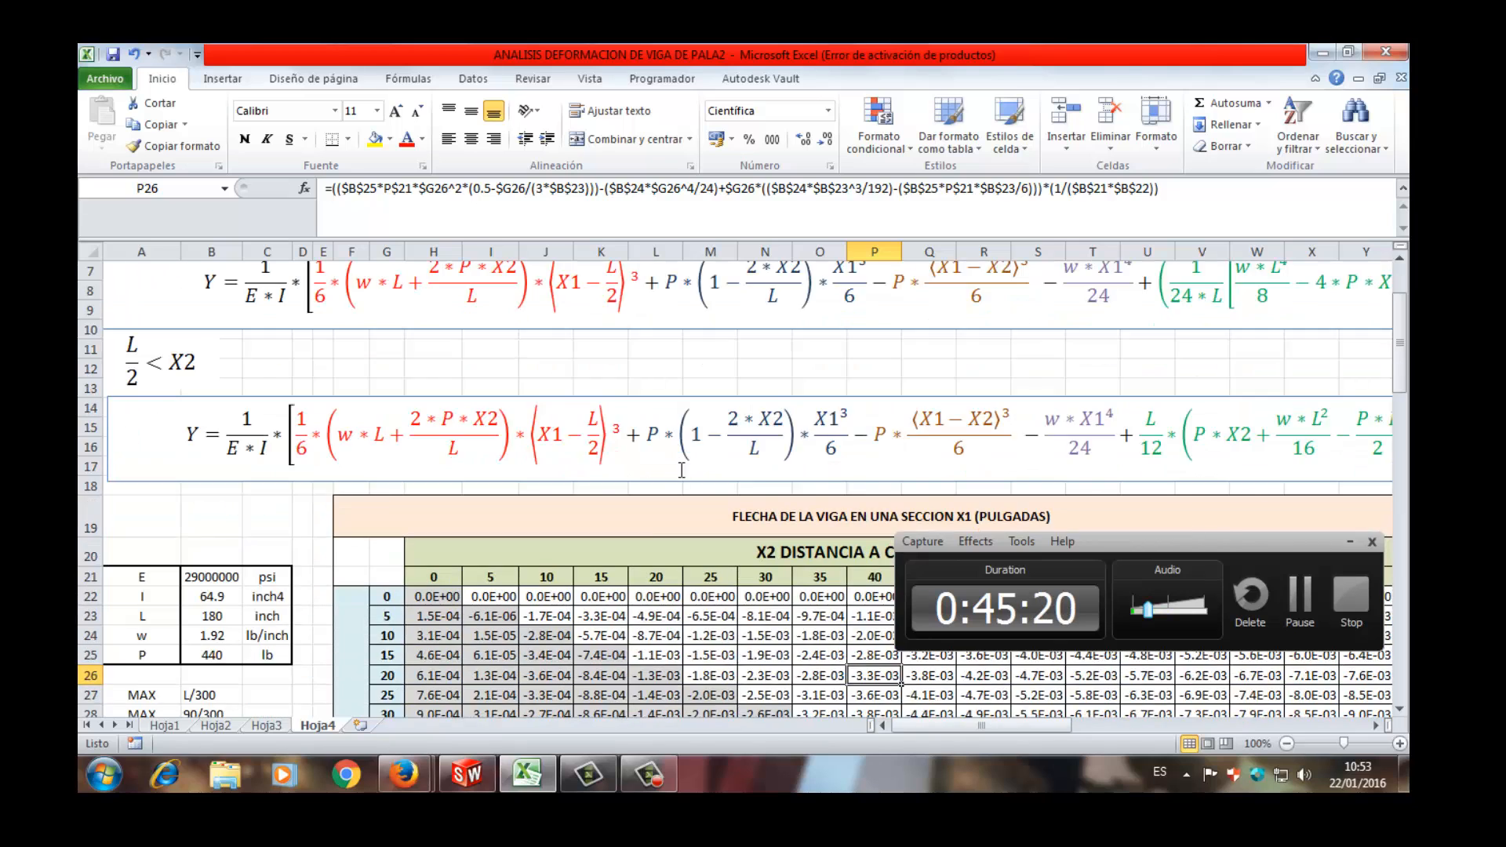
- Inspect the deflection formula in cell H22 against the elastic curve equations for L/2 > X2 and L/2 < X2
{"action": "left_click", "coordinate": [451, 420]}
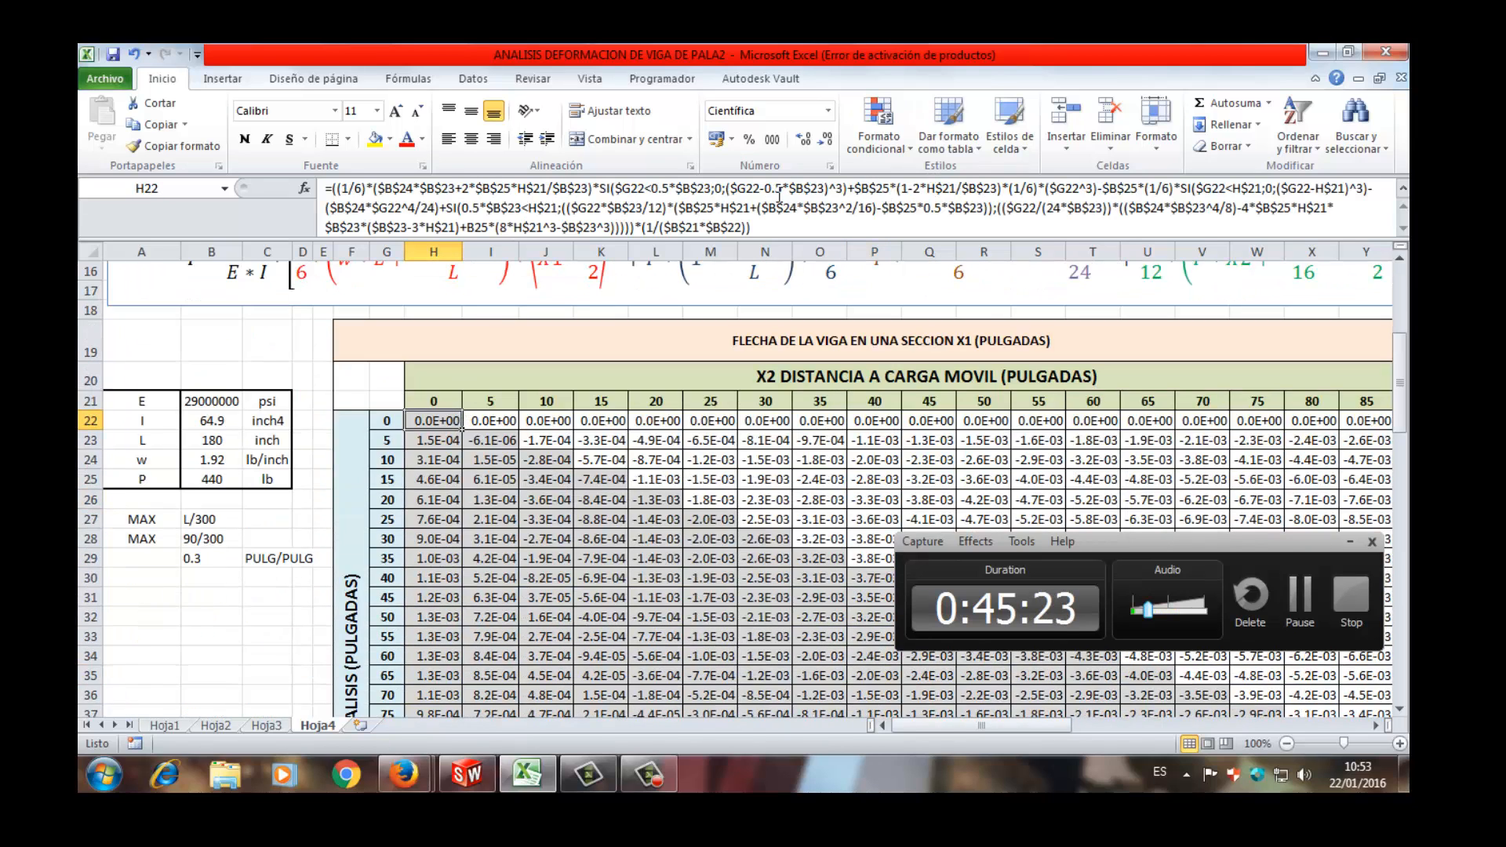
{"action": "scroll", "coordinate": [679, 426], "scroll_direction": "up", "scroll_amount": 5}
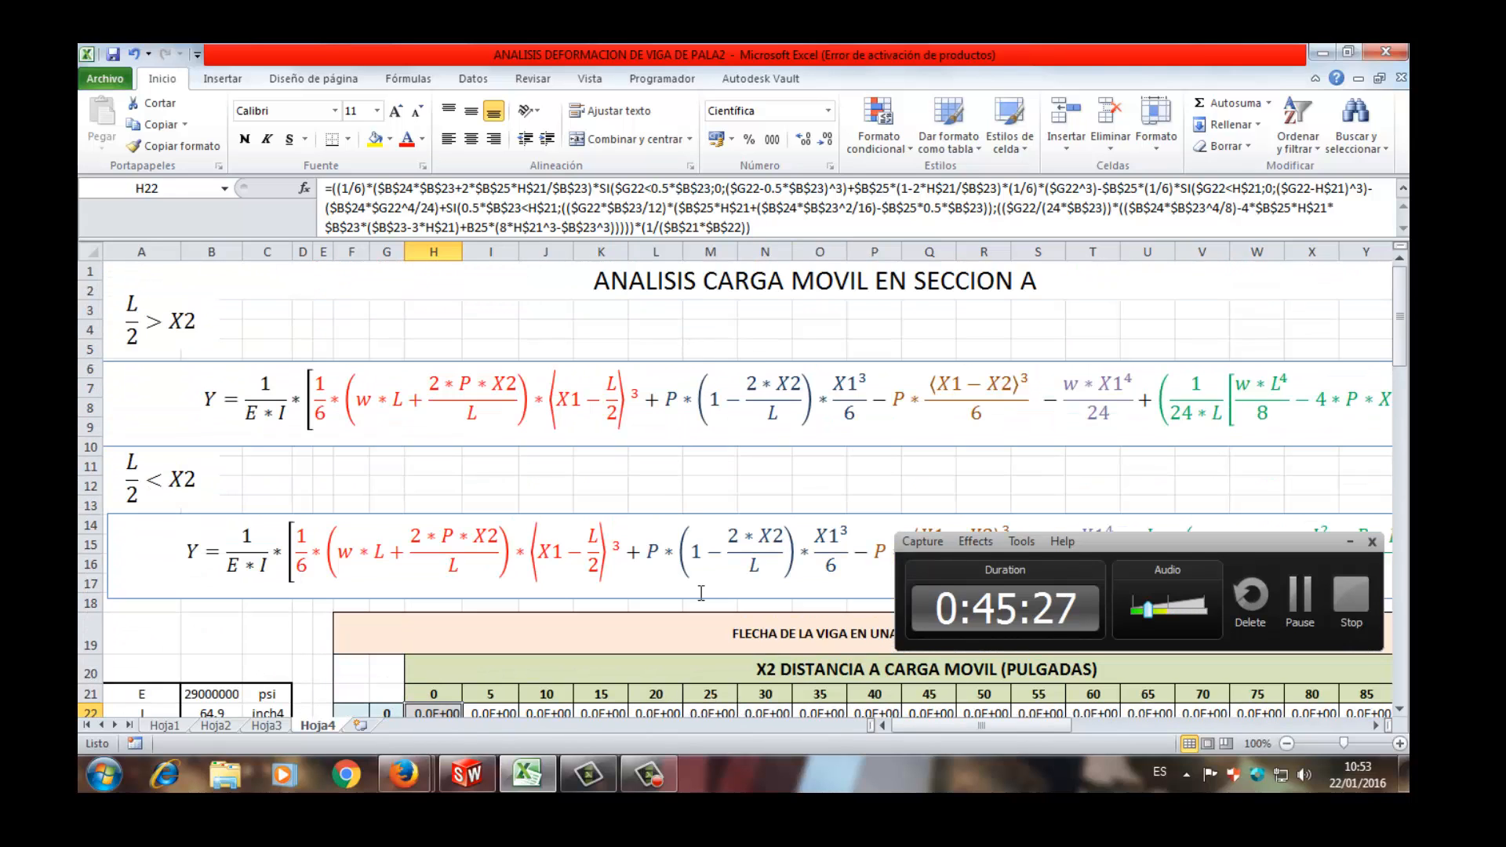
{"action": "left_click", "coordinate": [887, 217]}
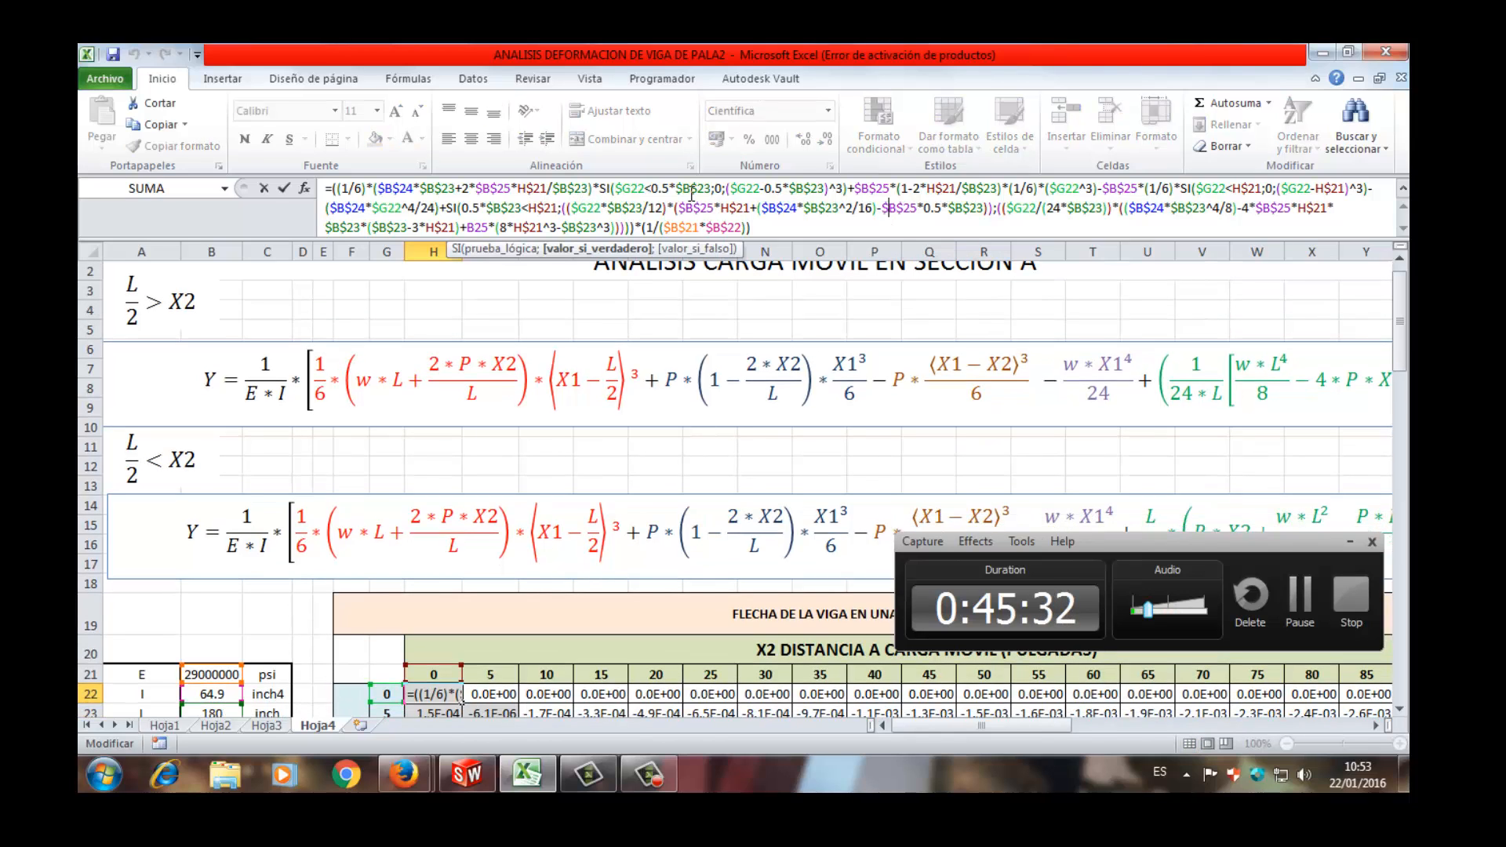
{"action": "left_click", "coordinate": [875, 252]}
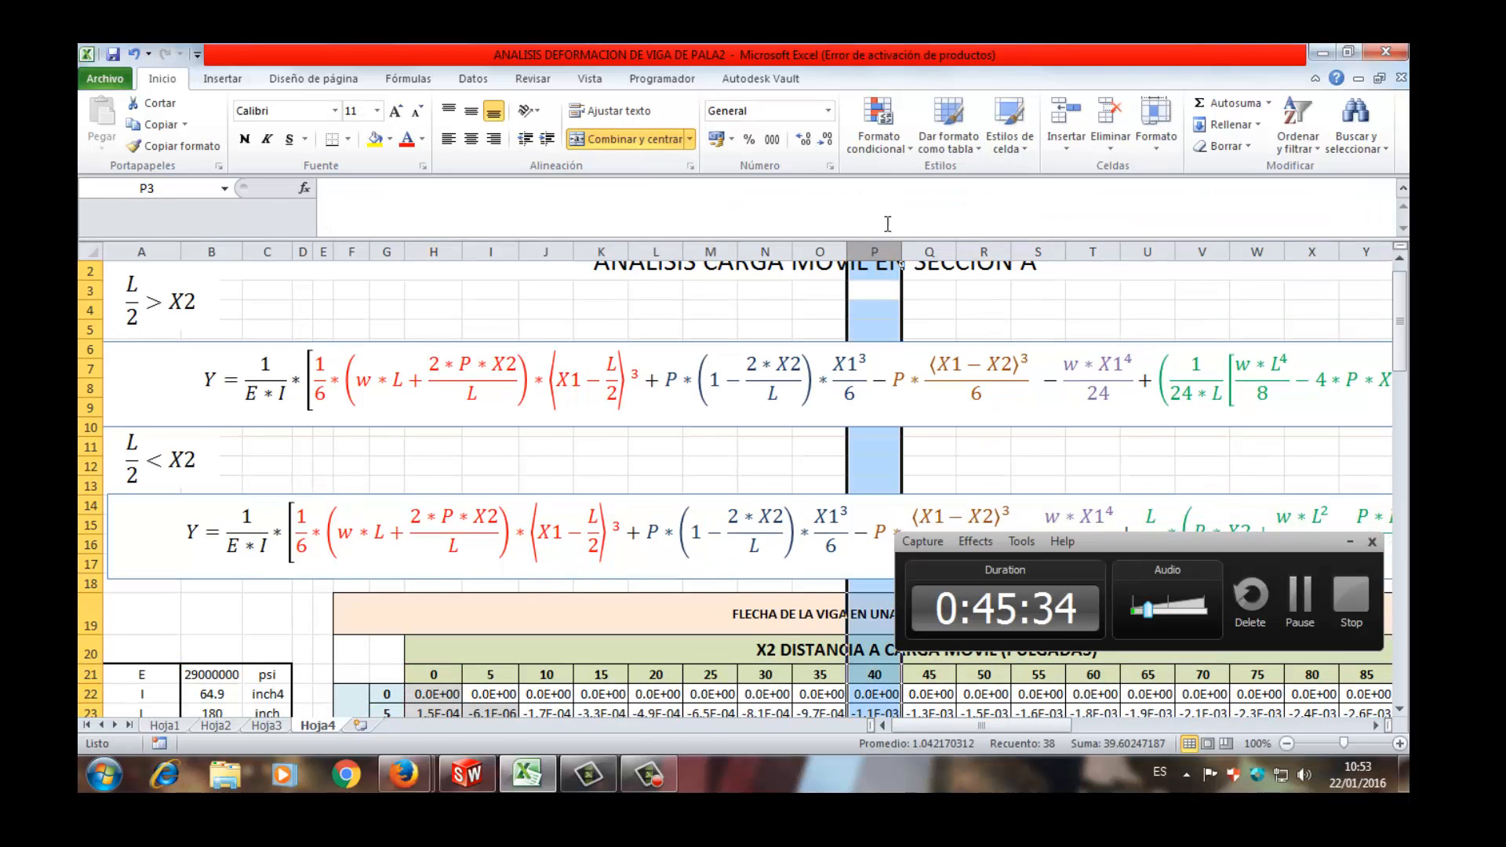
- Examine the beam deflection table across its X2 moving load distances and X1 analysis sections, including the formula in Q48
{"action": "left_click", "coordinate": [747, 676]}
{"action": "scroll", "coordinate": [702, 647], "scroll_direction": "down", "scroll_amount": 3}
{"action": "scroll", "coordinate": [699, 645], "scroll_direction": "down", "scroll_amount": 2}
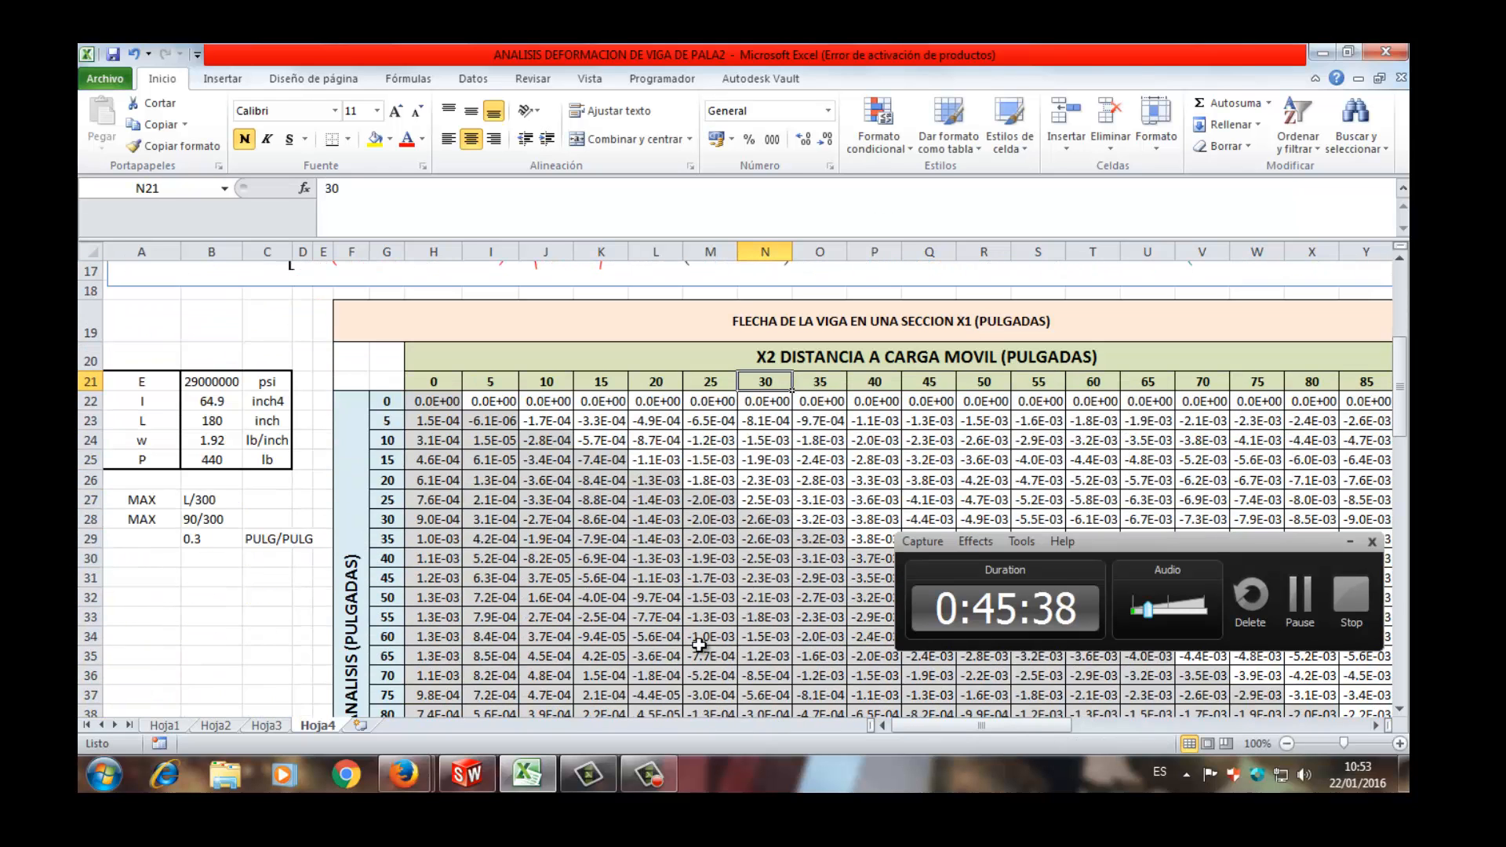
{"action": "scroll", "coordinate": [699, 644], "scroll_direction": "down", "scroll_amount": 2}
{"action": "scroll", "coordinate": [872, 407], "scroll_direction": "up", "scroll_amount": 3}
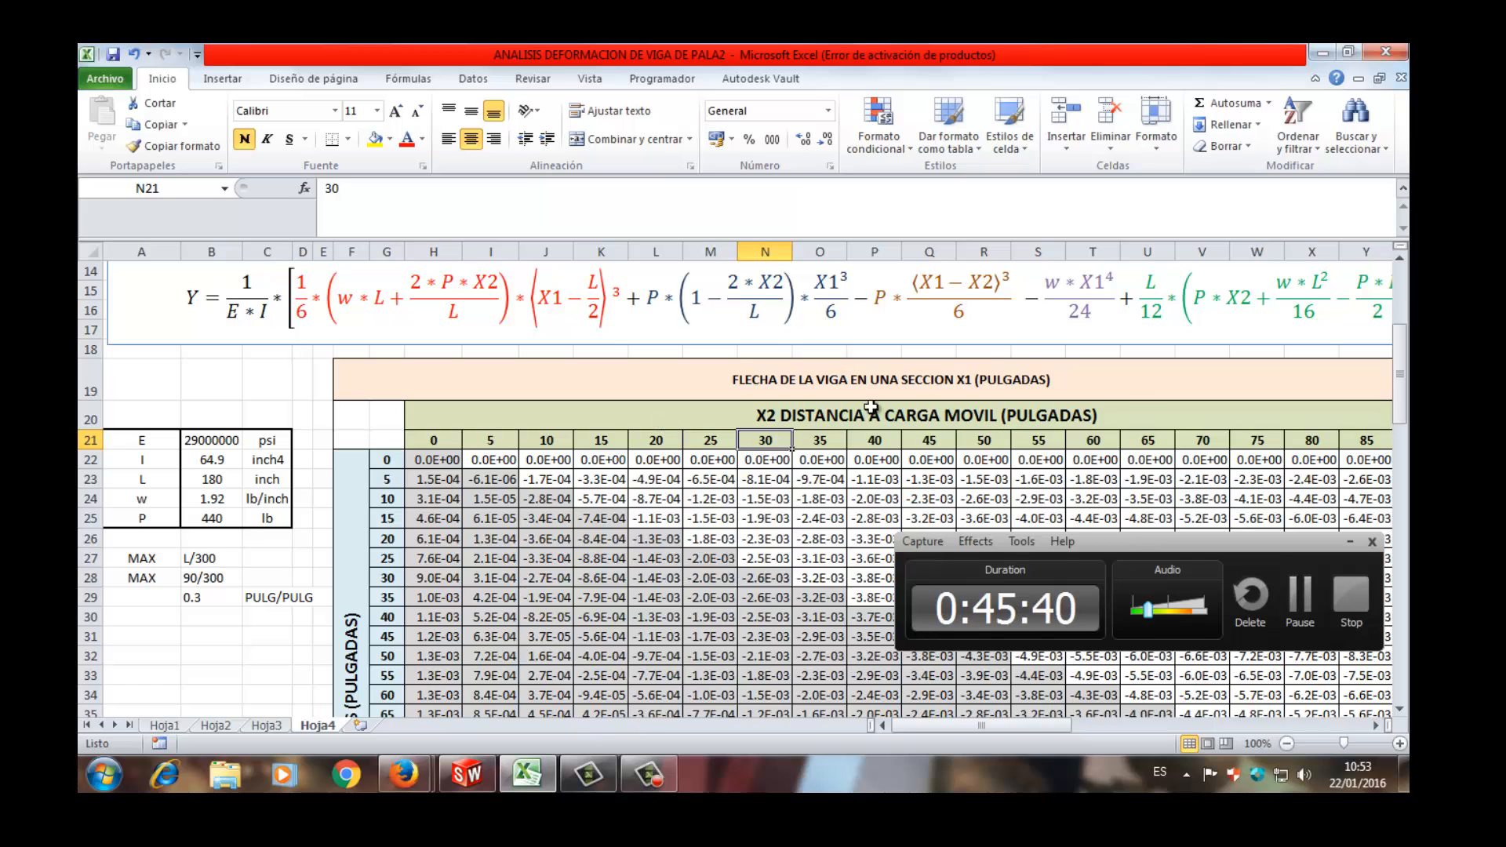
{"action": "scroll", "coordinate": [839, 415], "scroll_direction": "down", "scroll_amount": 6}
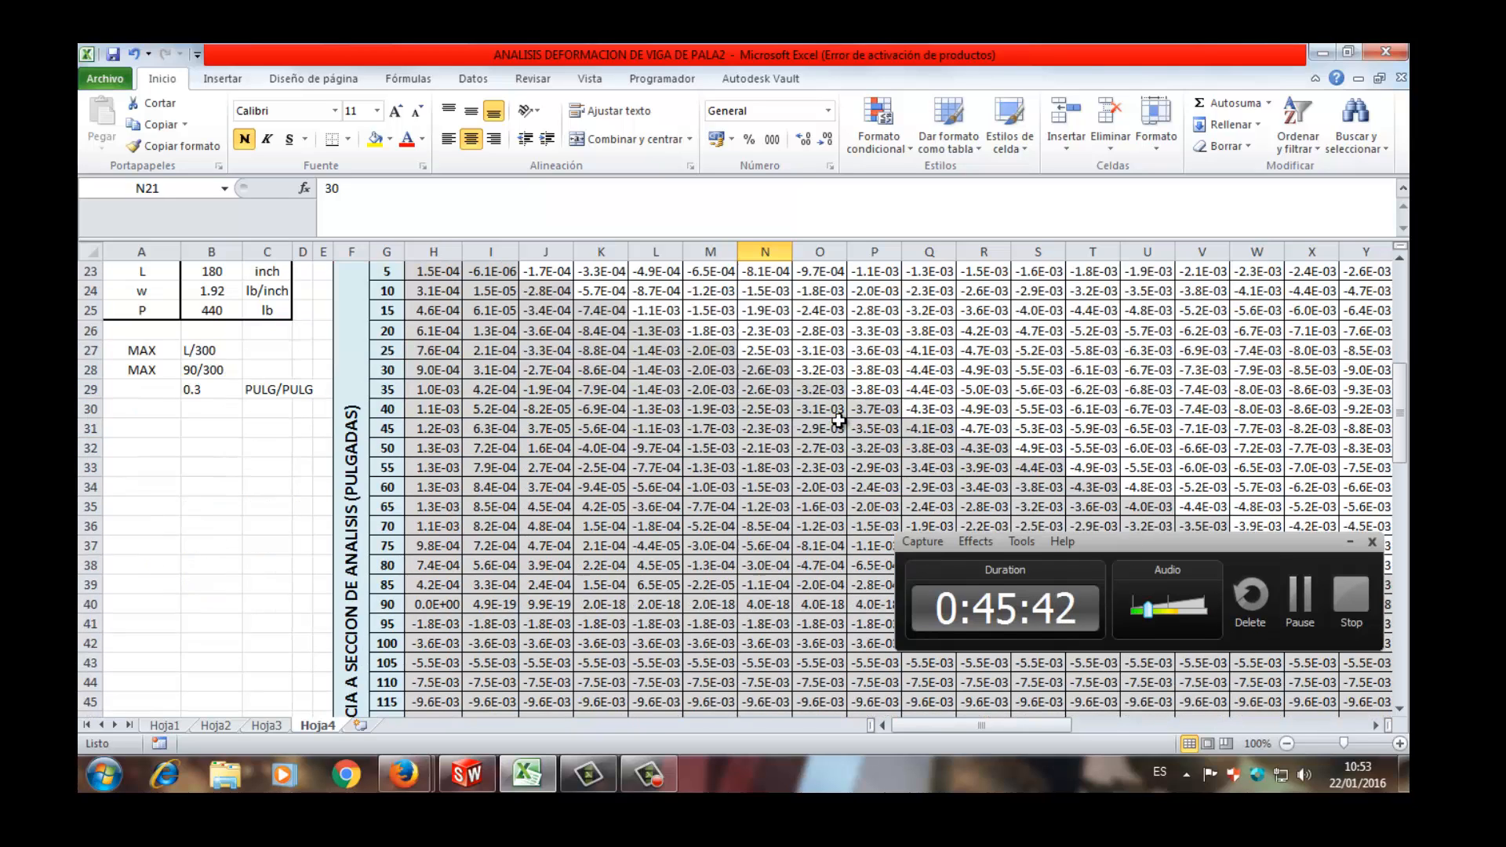
{"action": "scroll", "coordinate": [361, 473], "scroll_direction": "up", "scroll_amount": 4}
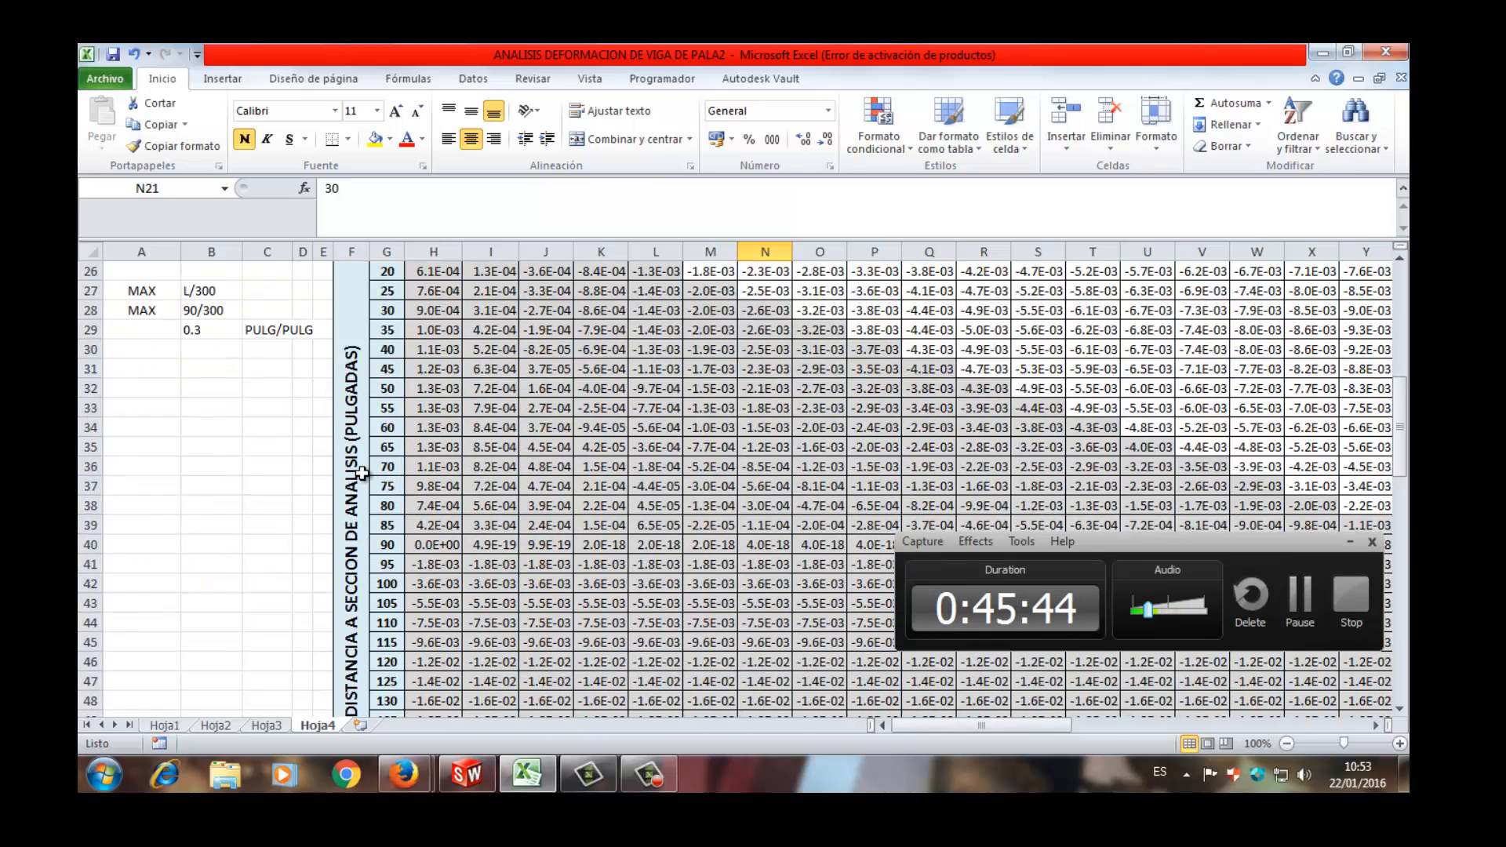
{"action": "scroll", "coordinate": [362, 473], "scroll_direction": "up", "scroll_amount": 2}
{"action": "left_click_drag", "start_coordinate": [490, 465], "coordinate": [1338, 762]}
{"action": "left_click", "coordinate": [810, 502]}
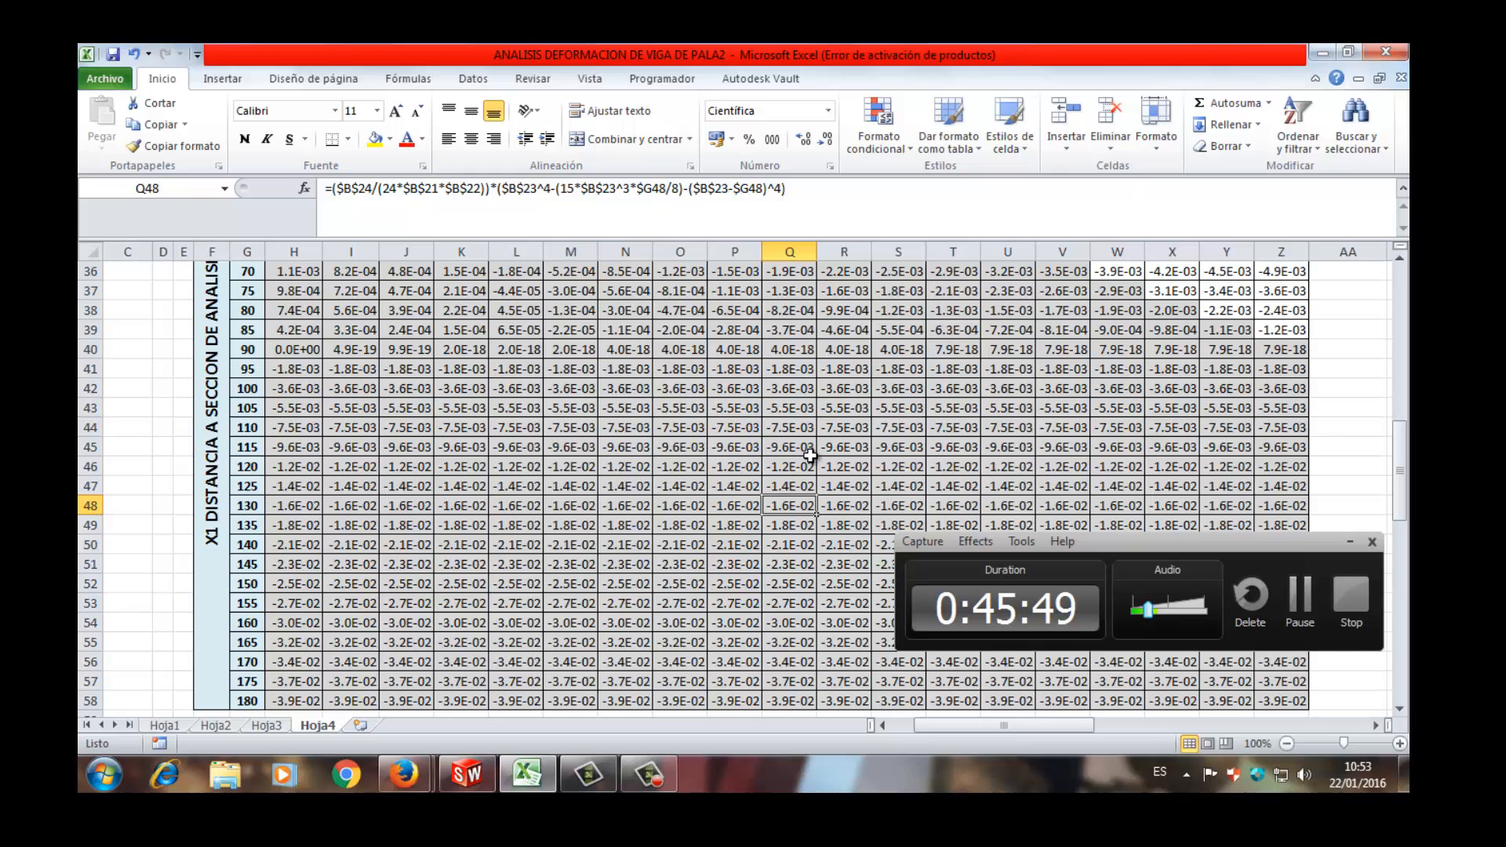
- Trace the X2 = 45 column of the deflection table down to the X1 = 70 row and mark that section
{"action": "scroll", "coordinate": [810, 455], "scroll_direction": "up", "scroll_amount": 9}
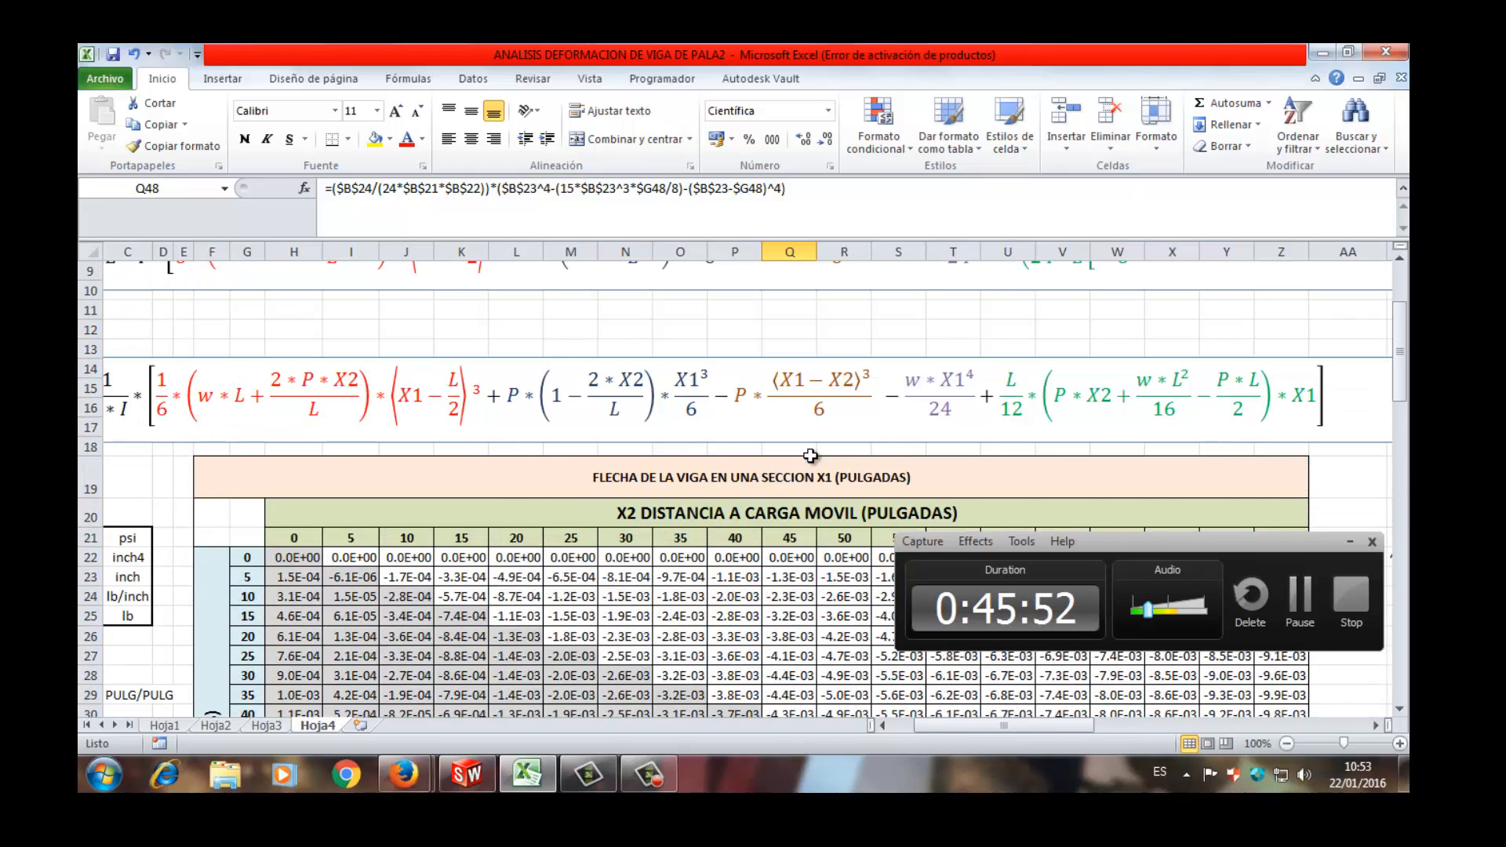
{"action": "scroll", "coordinate": [810, 455], "scroll_direction": "down", "scroll_amount": 3}
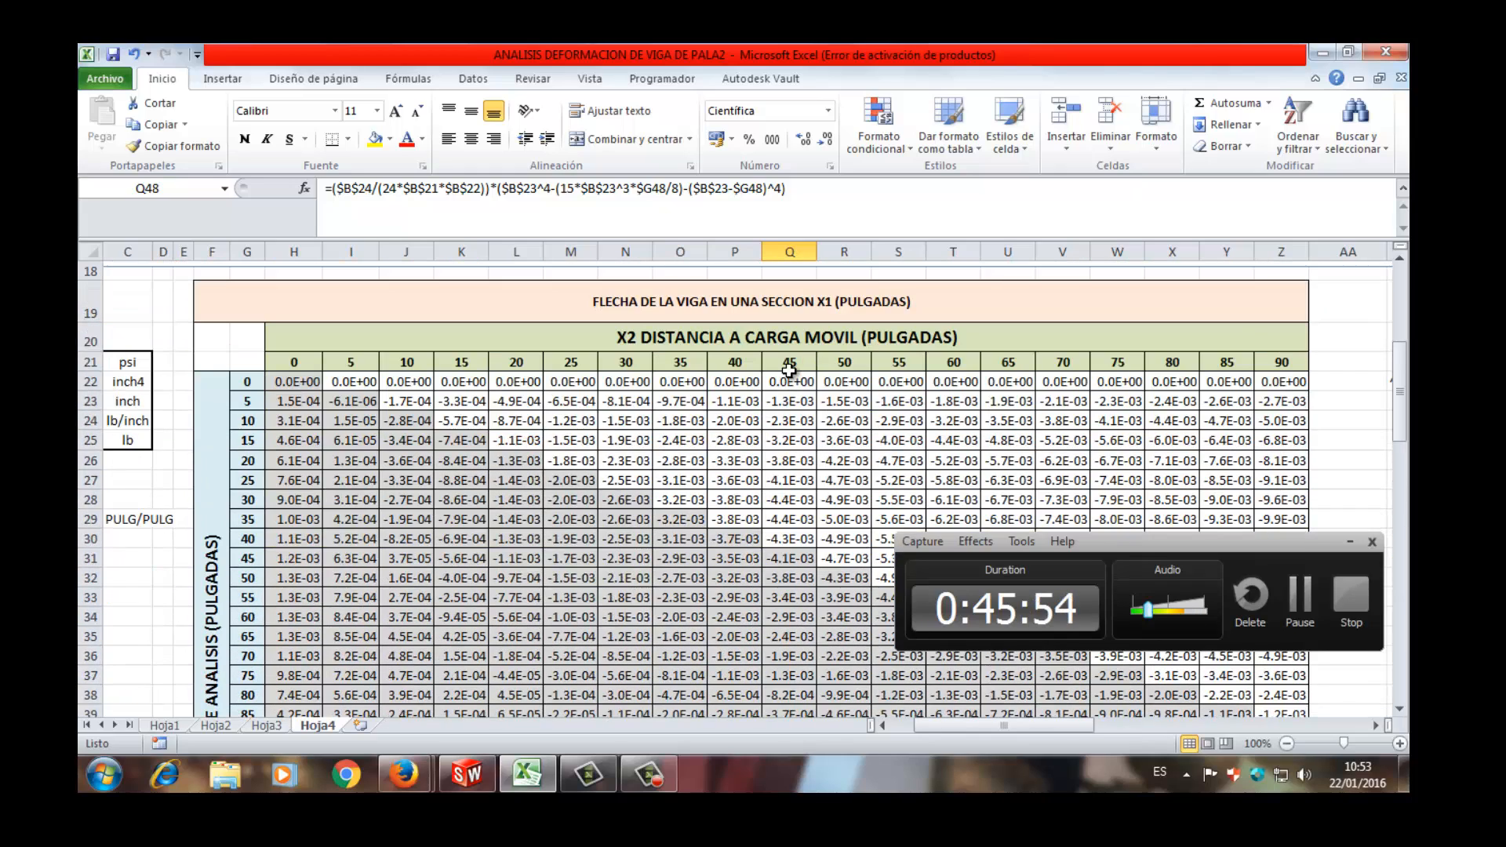
{"action": "left_click_drag", "start_coordinate": [789, 370], "coordinate": [789, 656]}
{"action": "scroll", "coordinate": [788, 634], "scroll_direction": "down", "scroll_amount": 3}
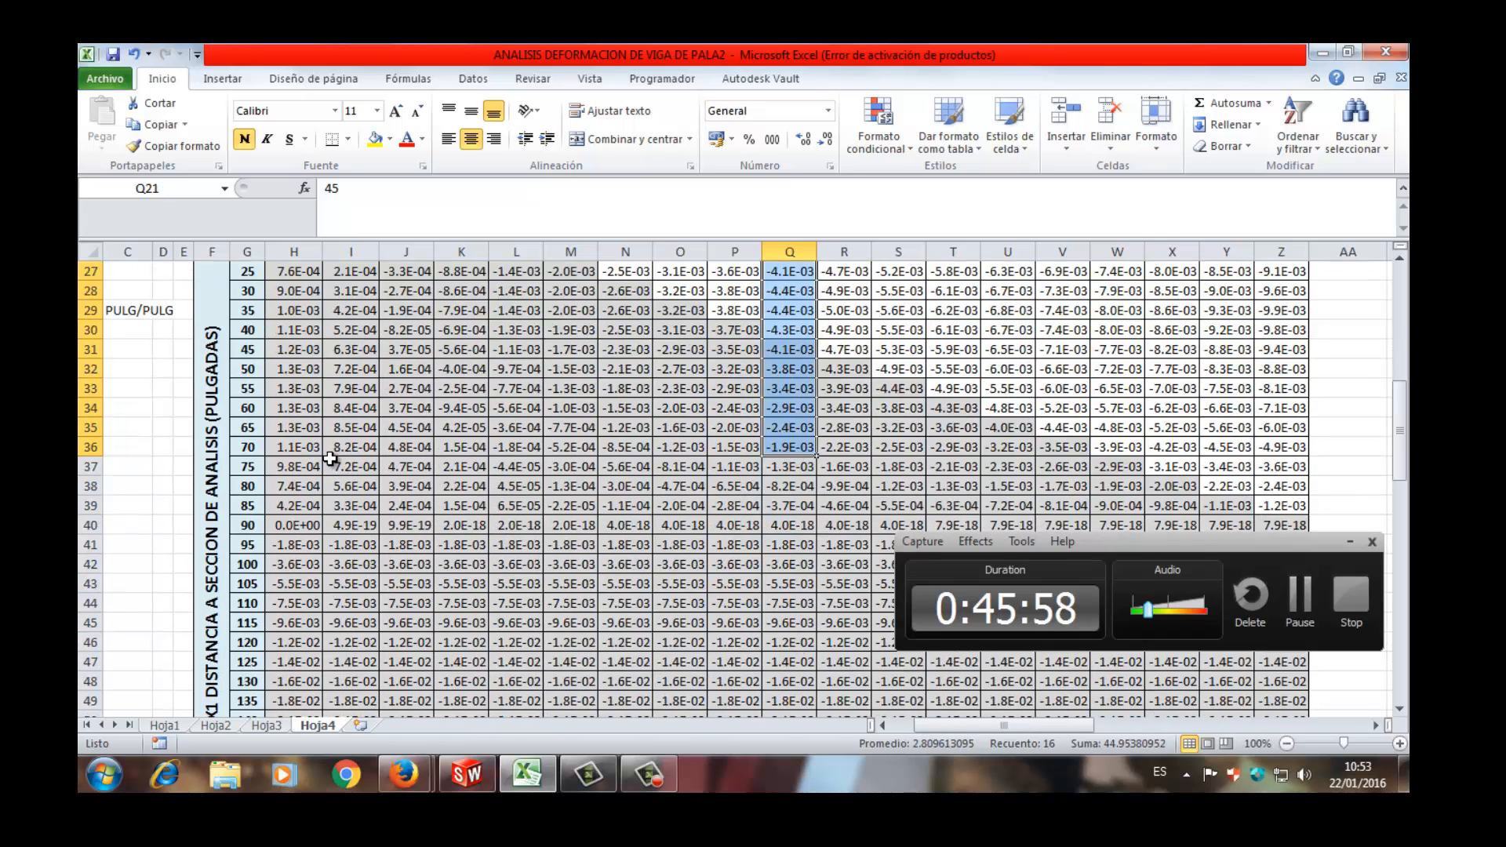
{"action": "left_click", "coordinate": [256, 447]}
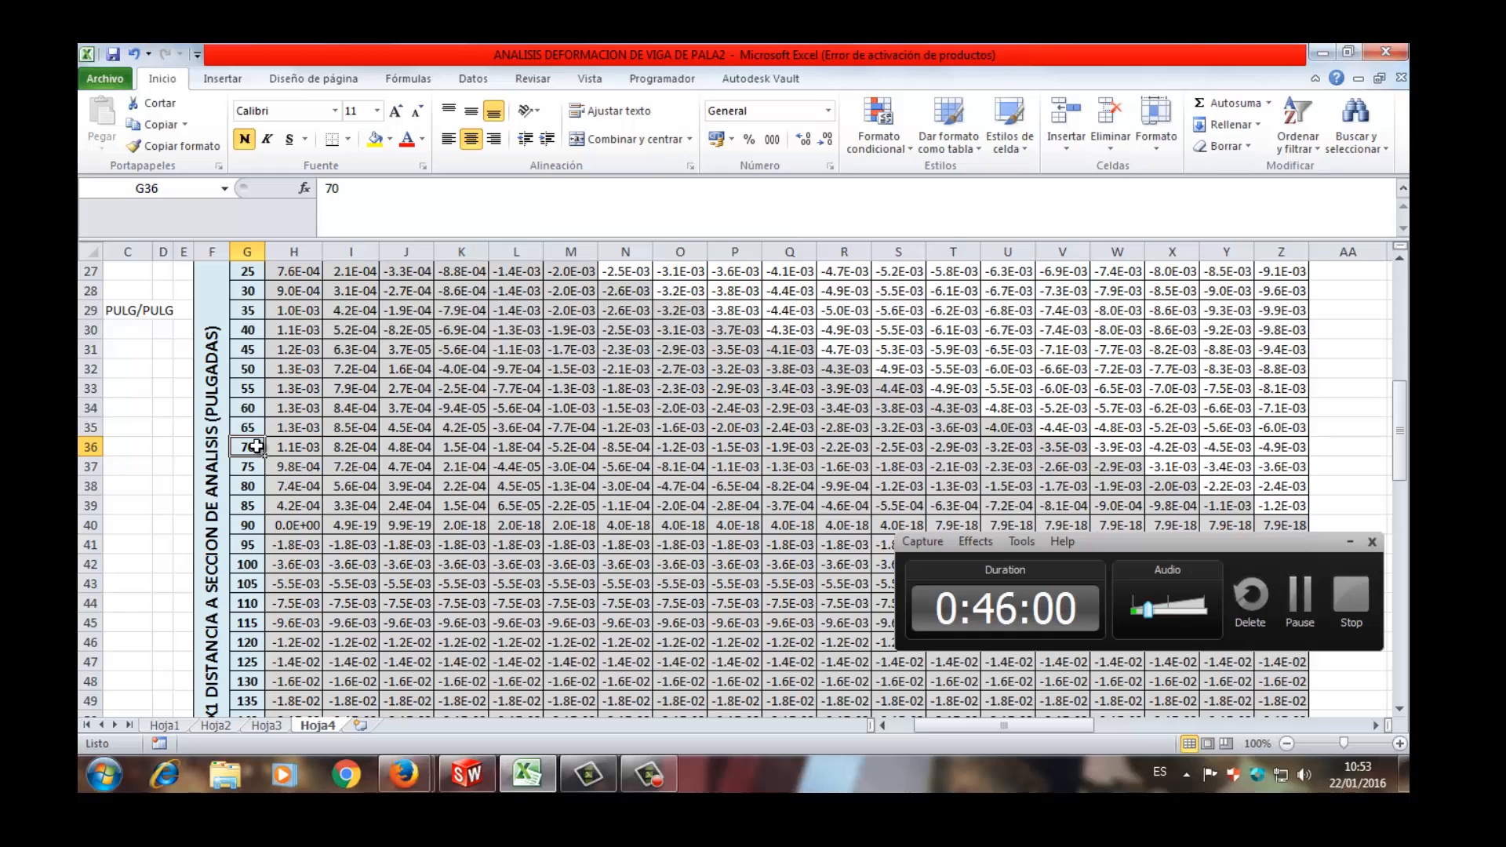
{"action": "scroll", "coordinate": [279, 456], "scroll_direction": "up", "scroll_amount": 3}
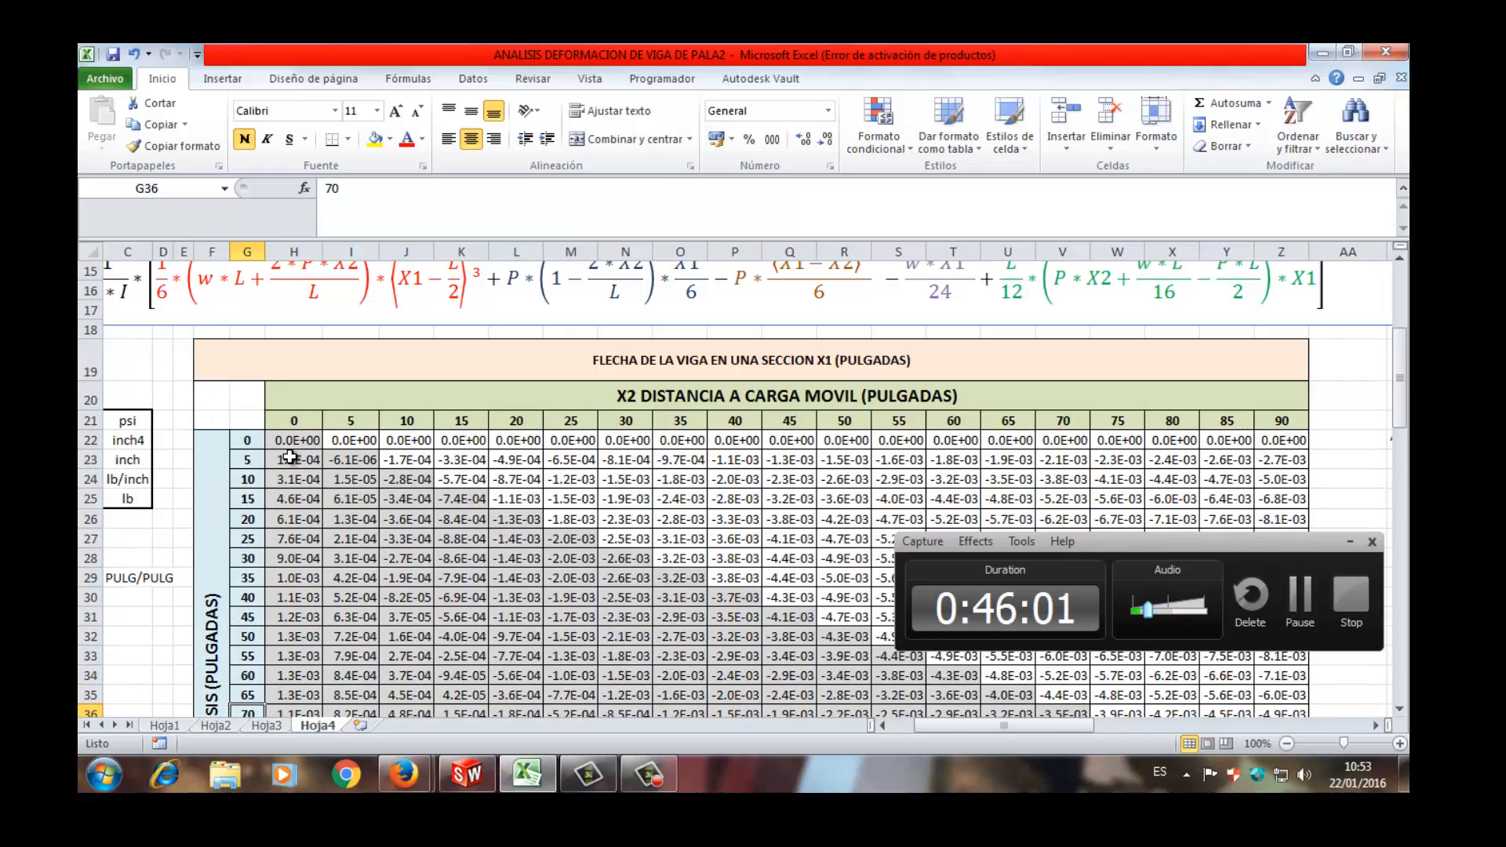
{"action": "scroll", "coordinate": [283, 457], "scroll_direction": "up", "scroll_amount": 2}
{"action": "scroll", "coordinate": [290, 457], "scroll_direction": "down", "scroll_amount": 4}
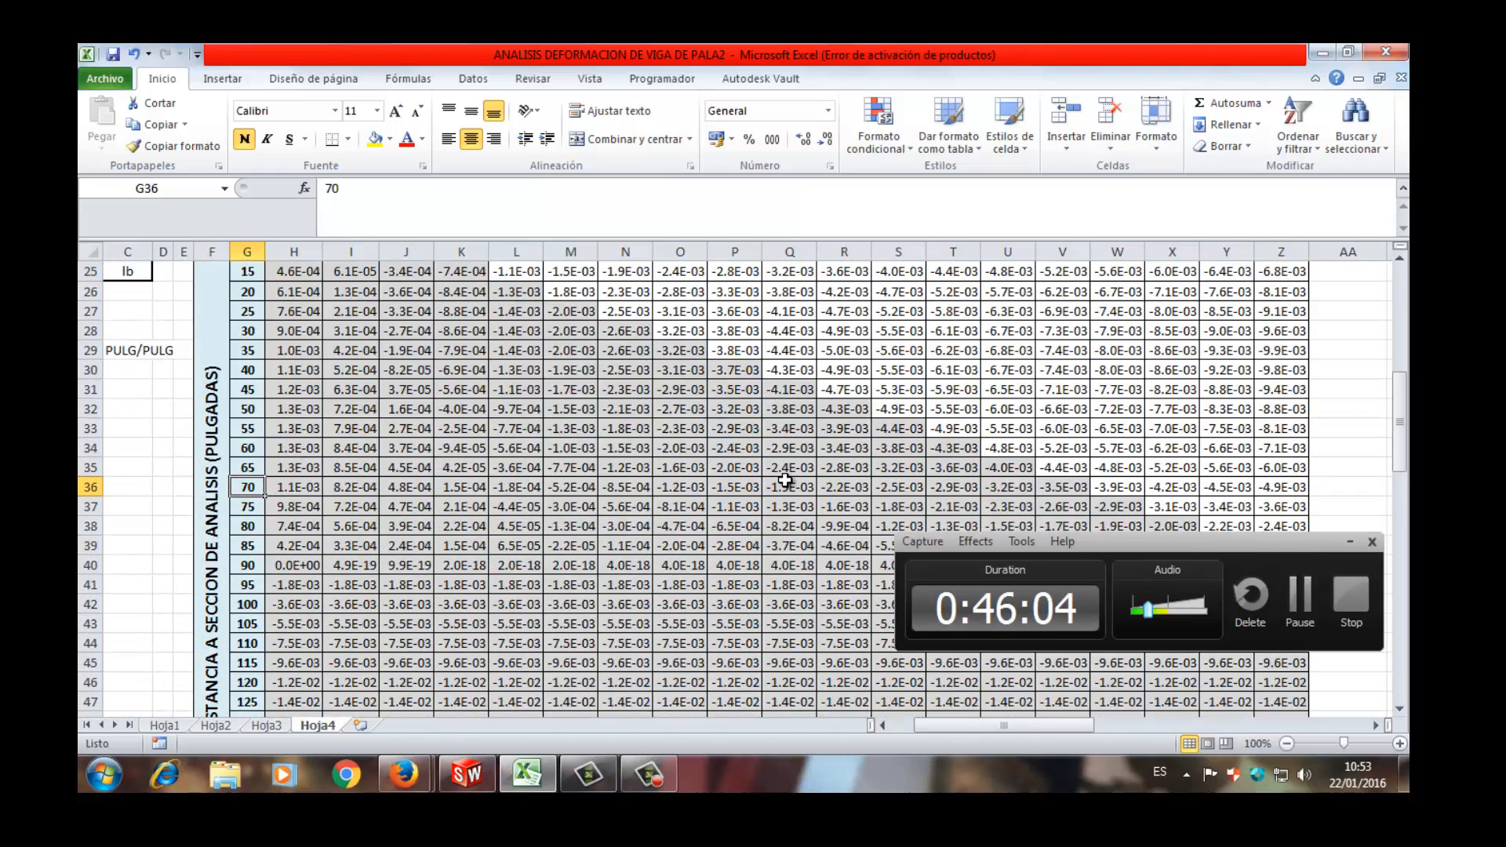
- Check the deflection formulas at X1 = 70 for load distances X2 = 50 and X2 = 45
{"action": "left_click", "coordinate": [822, 482]}
{"action": "scroll", "coordinate": [822, 481], "scroll_direction": "up", "scroll_amount": 3}
{"action": "scroll", "coordinate": [821, 481], "scroll_direction": "up", "scroll_amount": 1}
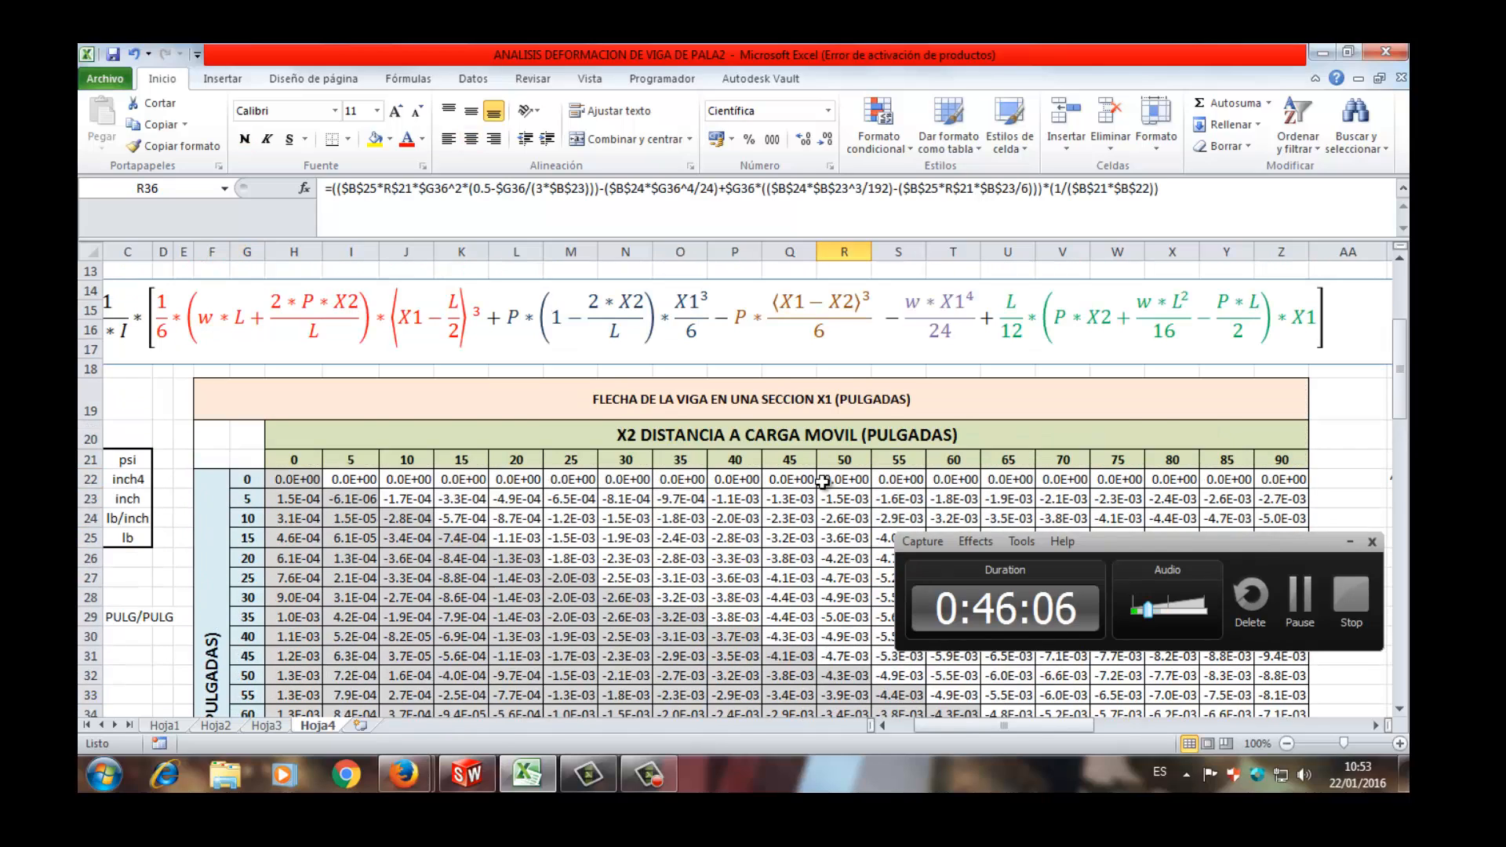
{"action": "scroll", "coordinate": [827, 481], "scroll_direction": "down", "scroll_amount": 4}
{"action": "left_click", "coordinate": [800, 488]}
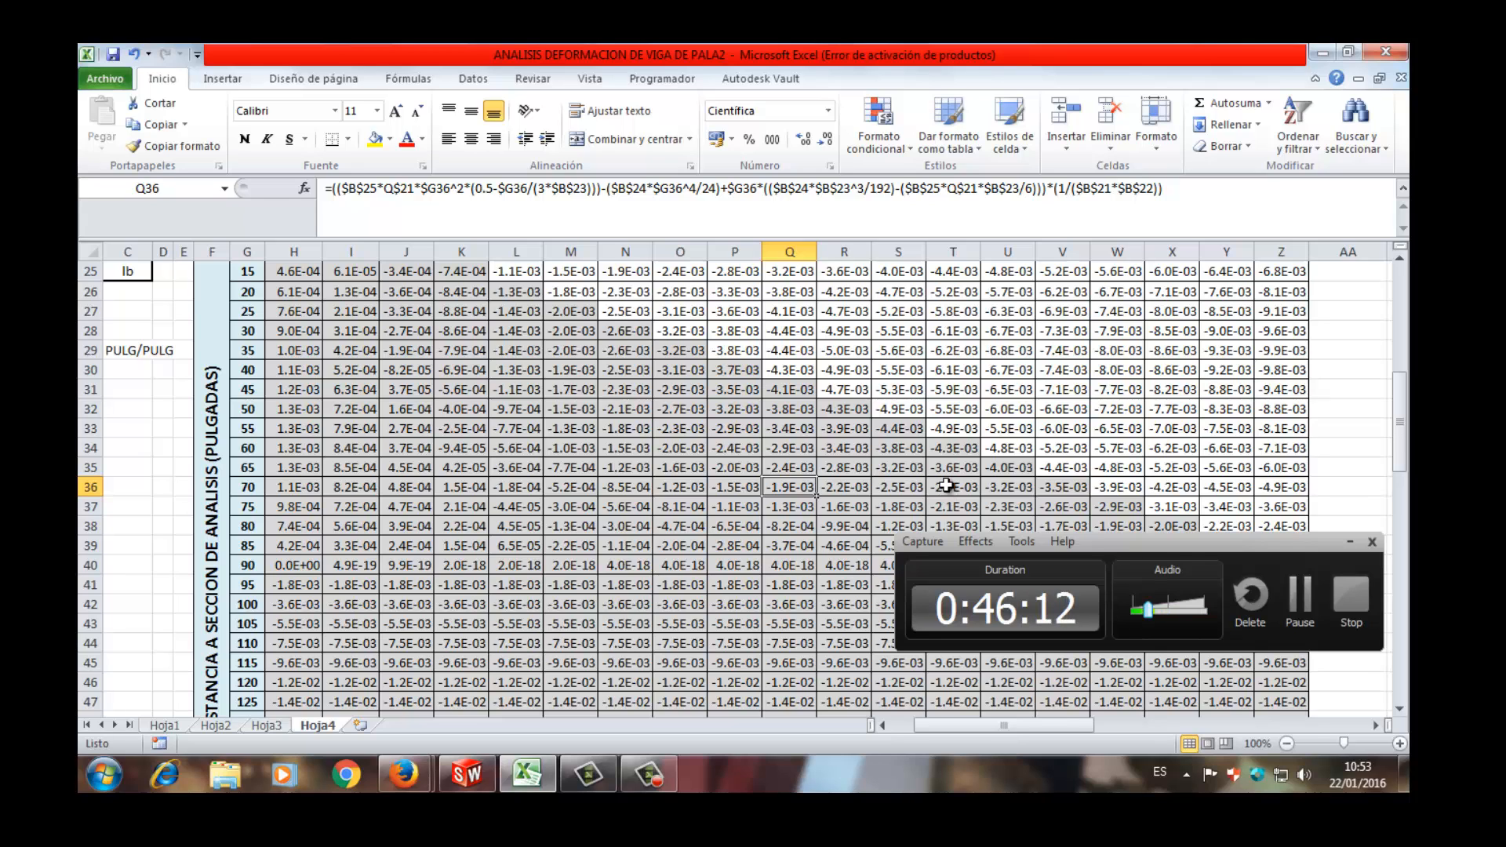
- Examine the chart DEFORMACION DE VIGA SEGUN POSICION DE CARGA MOVIL POSICION A, including its legend of load positions
{"action": "scroll", "coordinate": [947, 486], "scroll_direction": "down", "scroll_amount": 14}
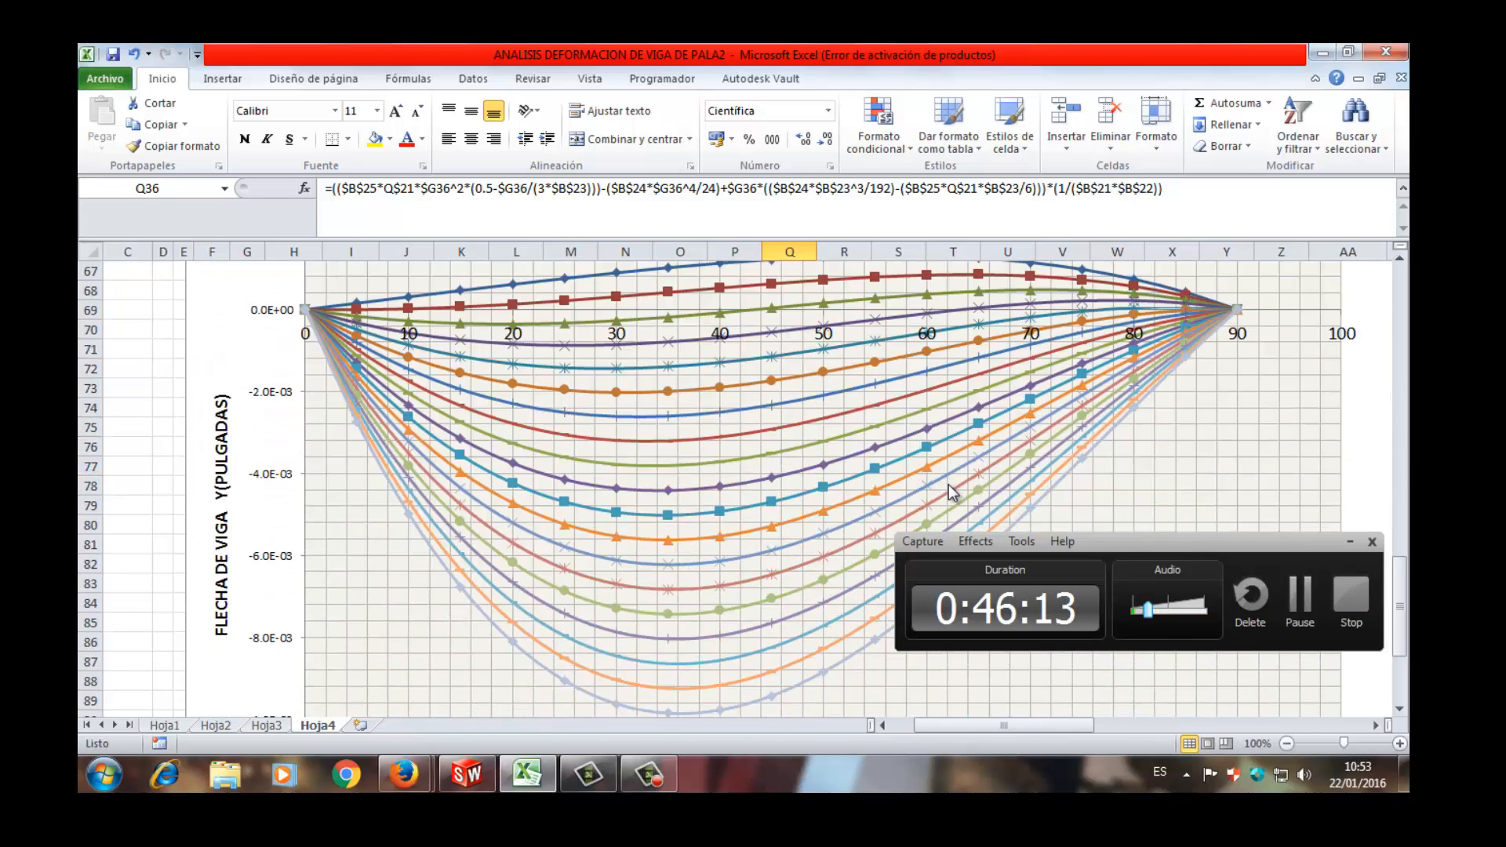
{"action": "scroll", "coordinate": [1021, 327], "scroll_direction": "down", "scroll_amount": 2}
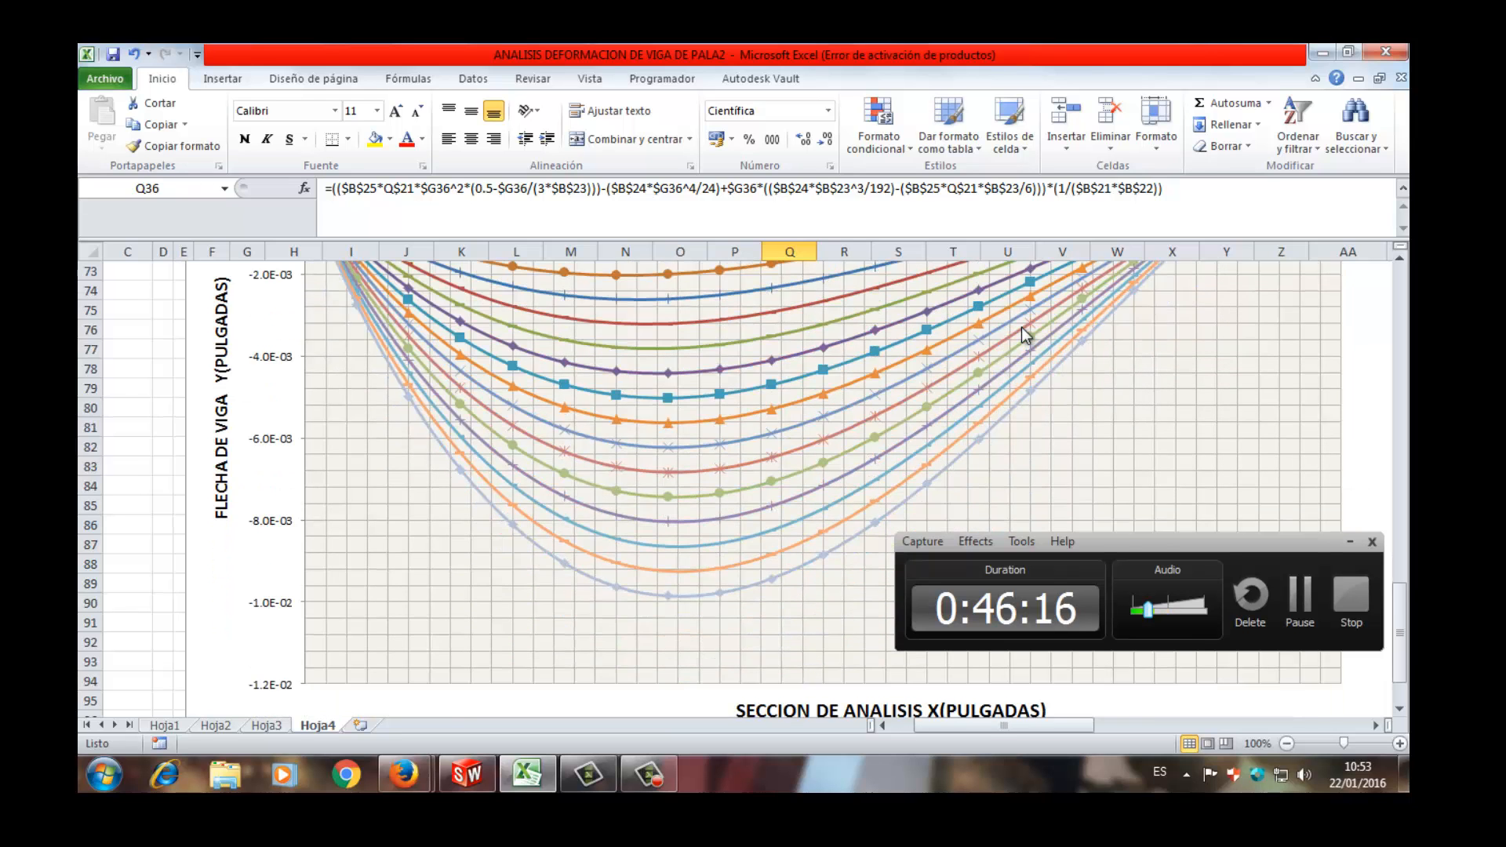
{"action": "scroll", "coordinate": [1021, 327], "scroll_direction": "up", "scroll_amount": 4}
{"action": "scroll", "coordinate": [1023, 342], "scroll_direction": "down", "scroll_amount": 1}
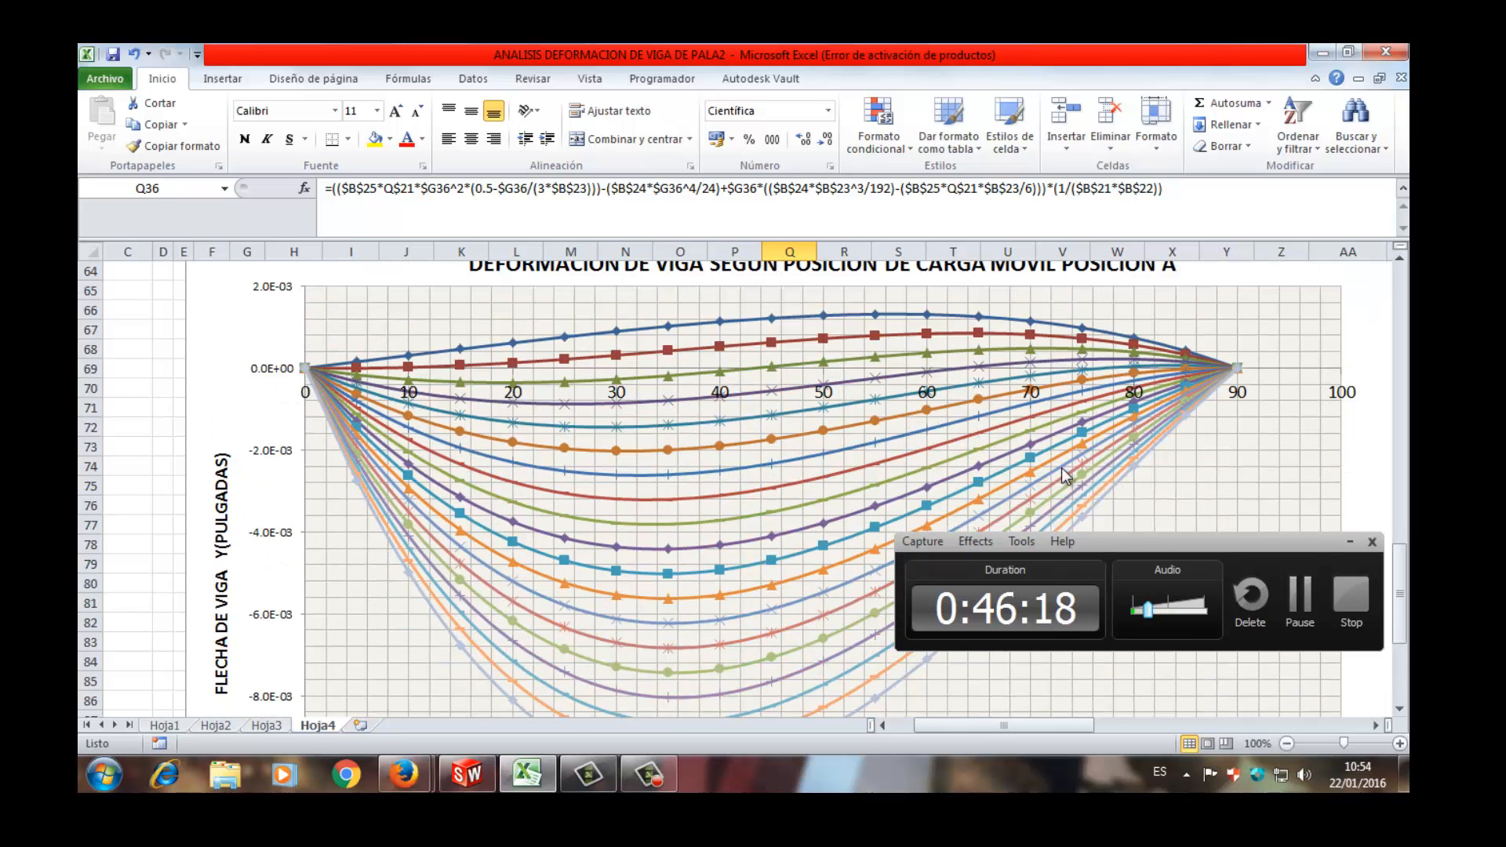
{"action": "left_click_drag", "start_coordinate": [1057, 723], "coordinate": [1198, 716]}
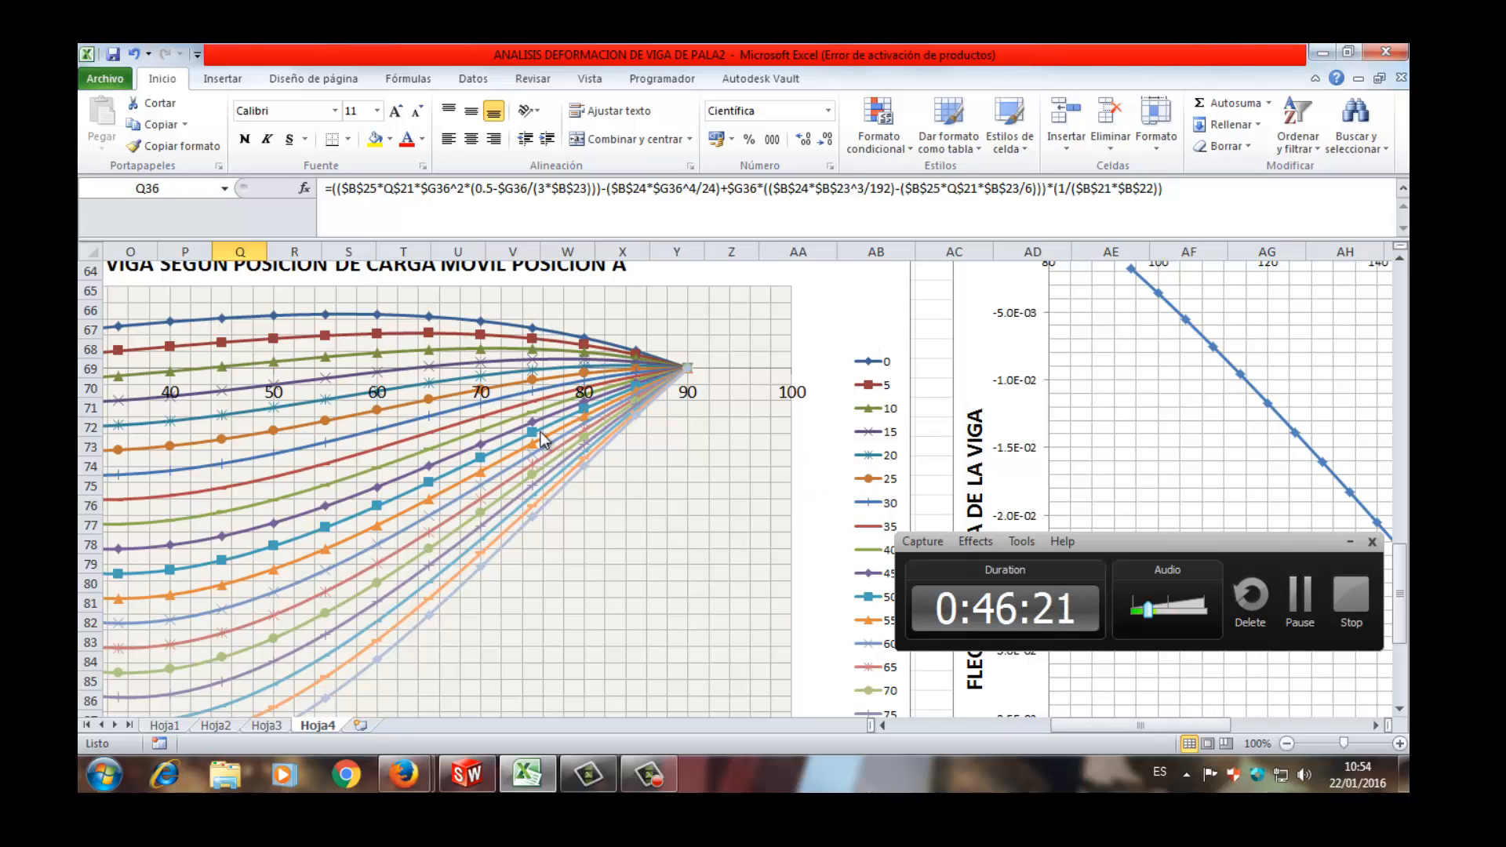
{"action": "left_click_drag", "start_coordinate": [1098, 726], "coordinate": [962, 726]}
{"action": "scroll", "coordinate": [789, 566], "scroll_direction": "down", "scroll_amount": 4}
{"action": "scroll", "coordinate": [513, 357], "scroll_direction": "up", "scroll_amount": 4}
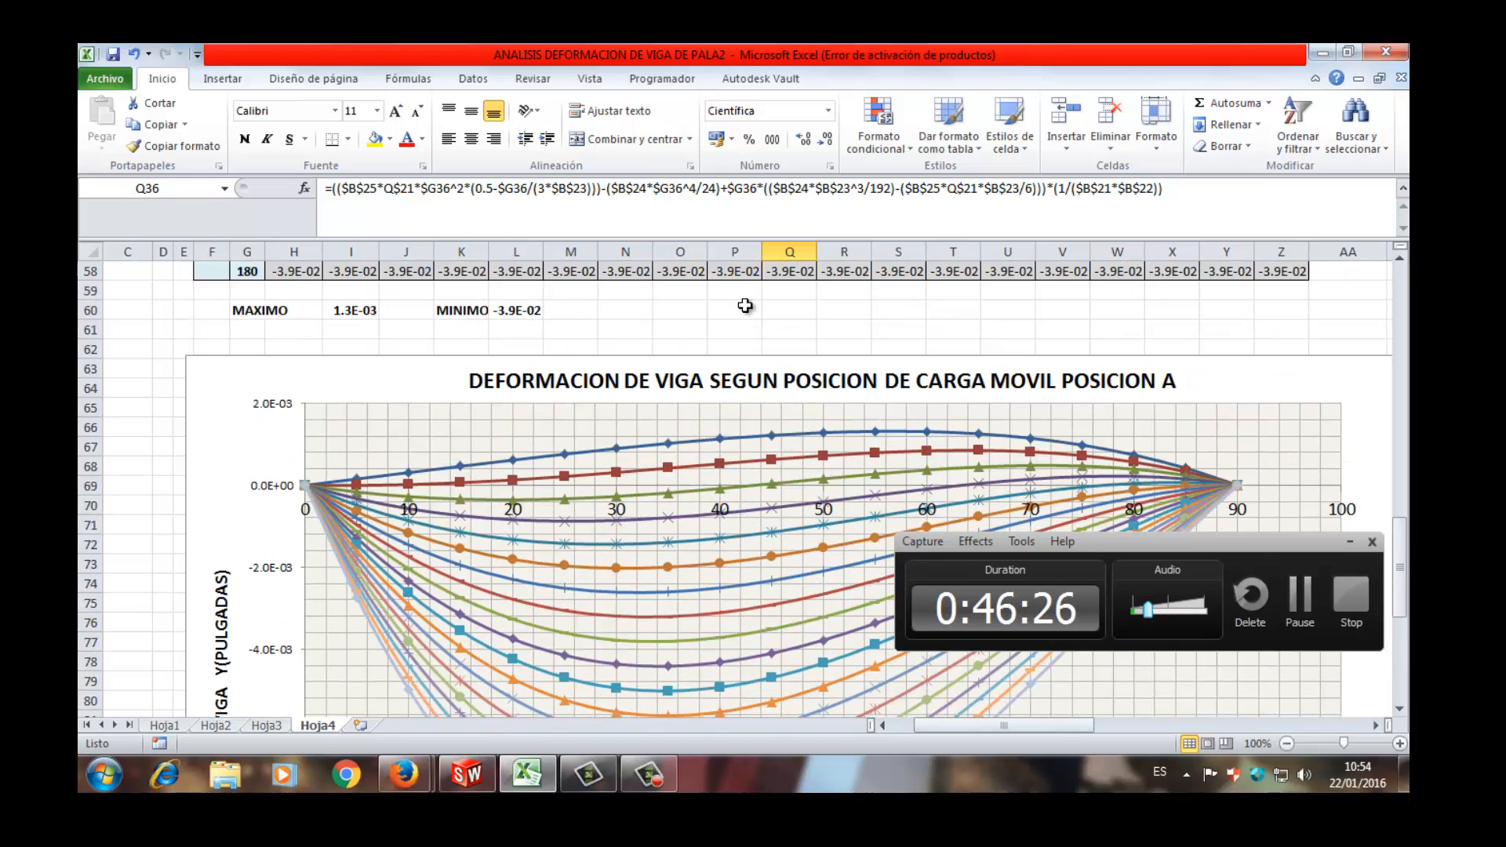
- Compare the upper and lower deflection curves in the POSICION A chart along the analysis section axis
{"action": "scroll", "coordinate": [518, 357], "scroll_direction": "down", "scroll_amount": 1}
{"action": "scroll", "coordinate": [581, 377], "scroll_direction": "down", "scroll_amount": 3}
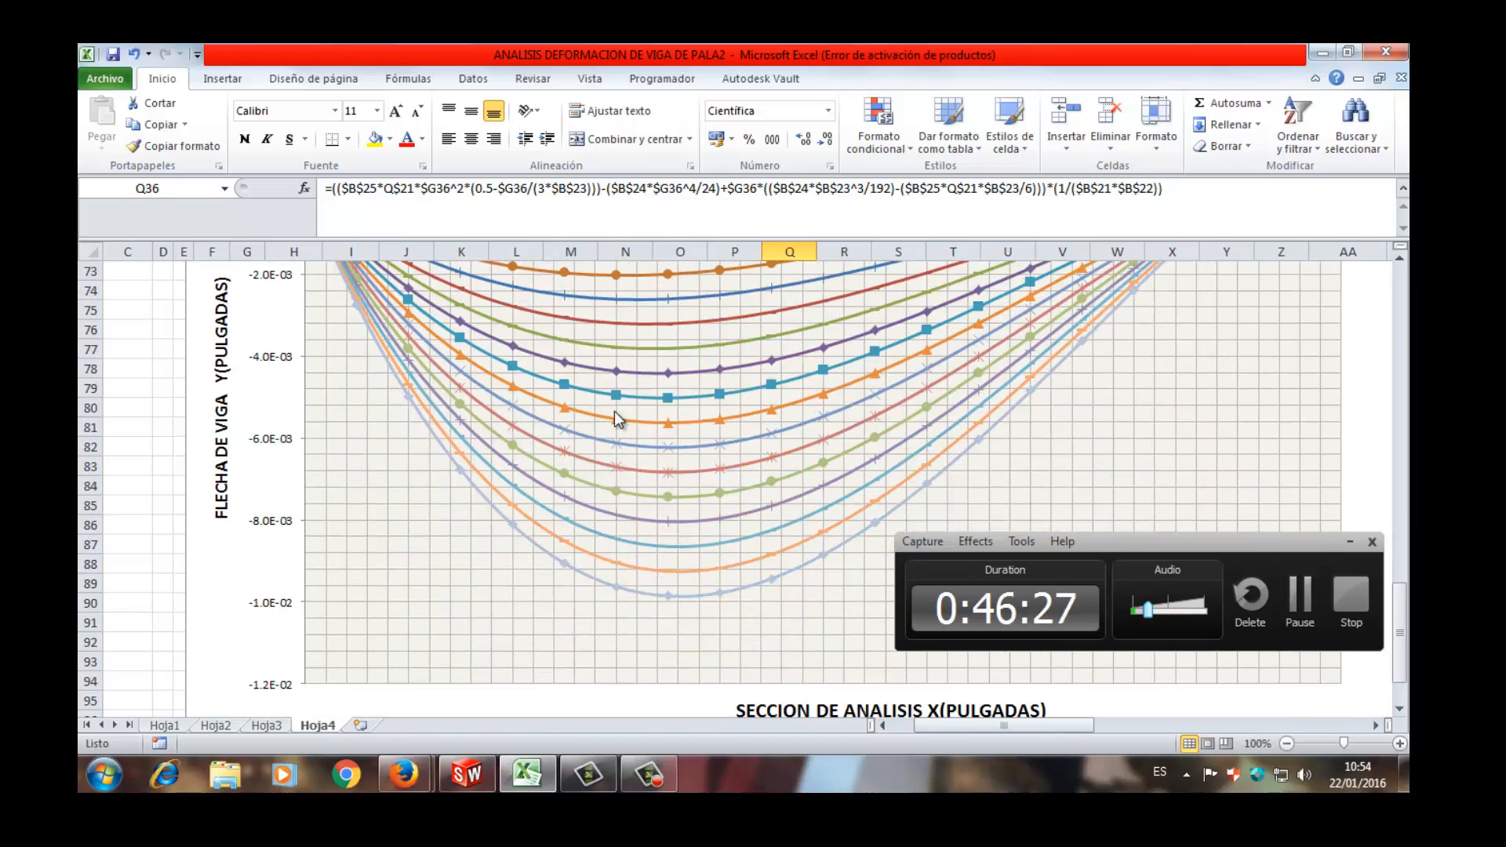
{"action": "scroll", "coordinate": [614, 423], "scroll_direction": "up", "scroll_amount": 4}
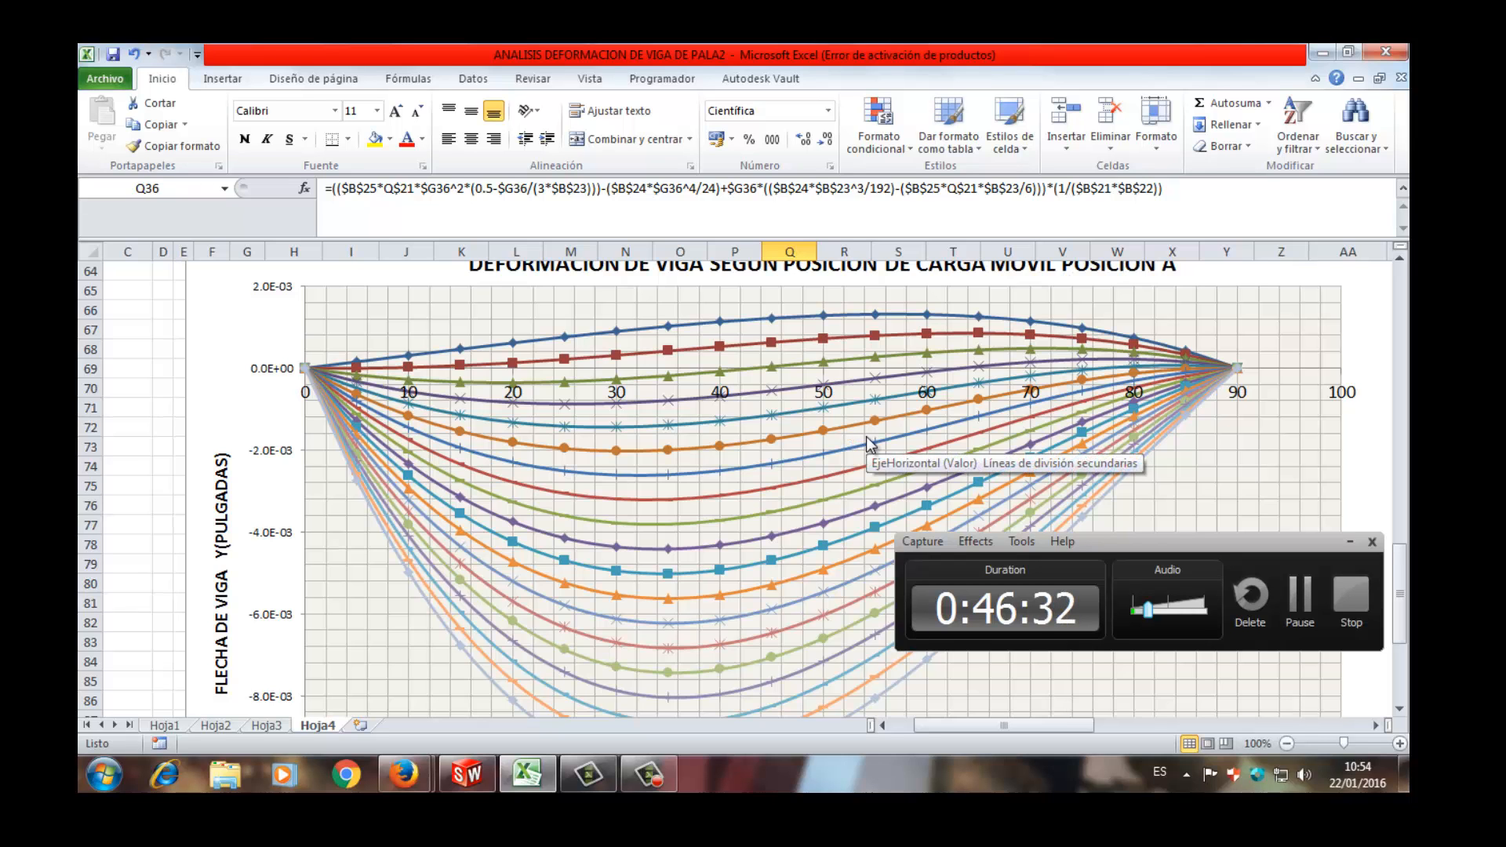
{"action": "scroll", "coordinate": [866, 435], "scroll_direction": "down", "scroll_amount": 4}
{"action": "scroll", "coordinate": [866, 435], "scroll_direction": "up", "scroll_amount": 4}
{"action": "scroll", "coordinate": [628, 408], "scroll_direction": "down", "scroll_amount": 2}
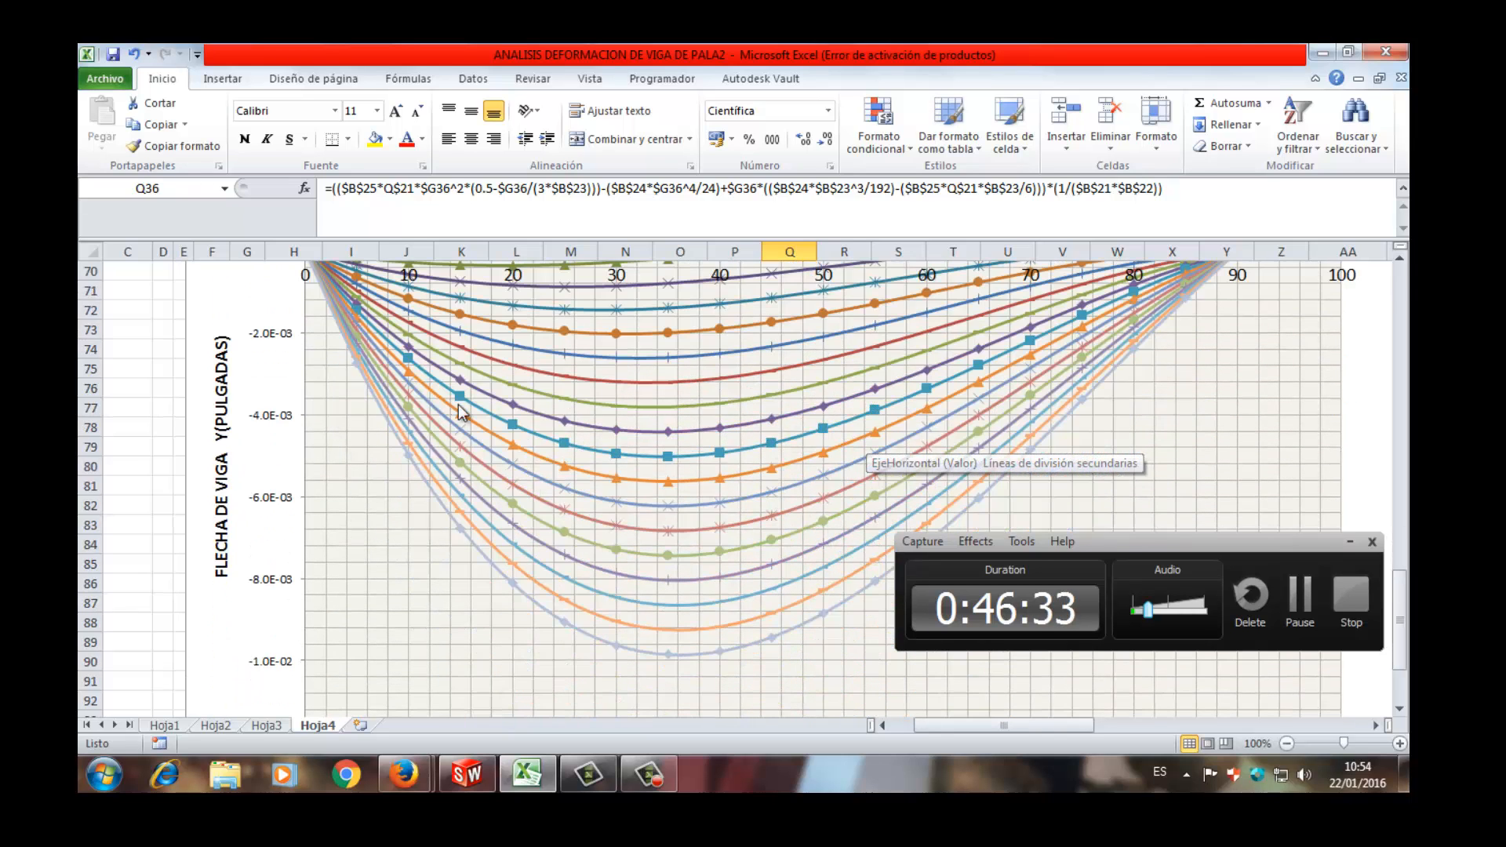
{"action": "scroll", "coordinate": [433, 391], "scroll_direction": "up", "scroll_amount": 2}
{"action": "scroll", "coordinate": [617, 436], "scroll_direction": "down", "scroll_amount": 2}
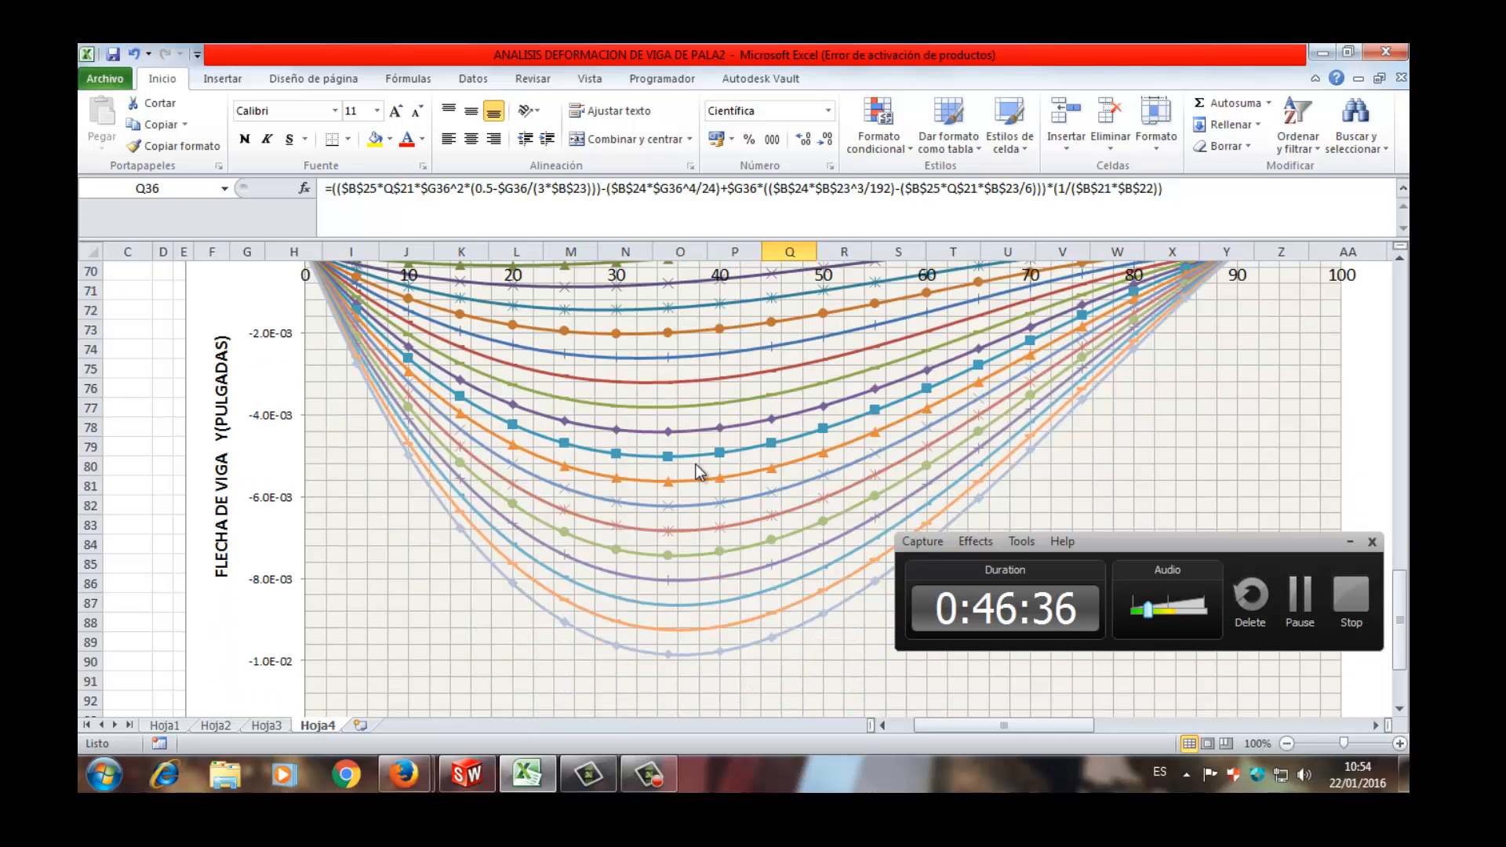
{"action": "scroll", "coordinate": [696, 464], "scroll_direction": "up", "scroll_amount": 3}
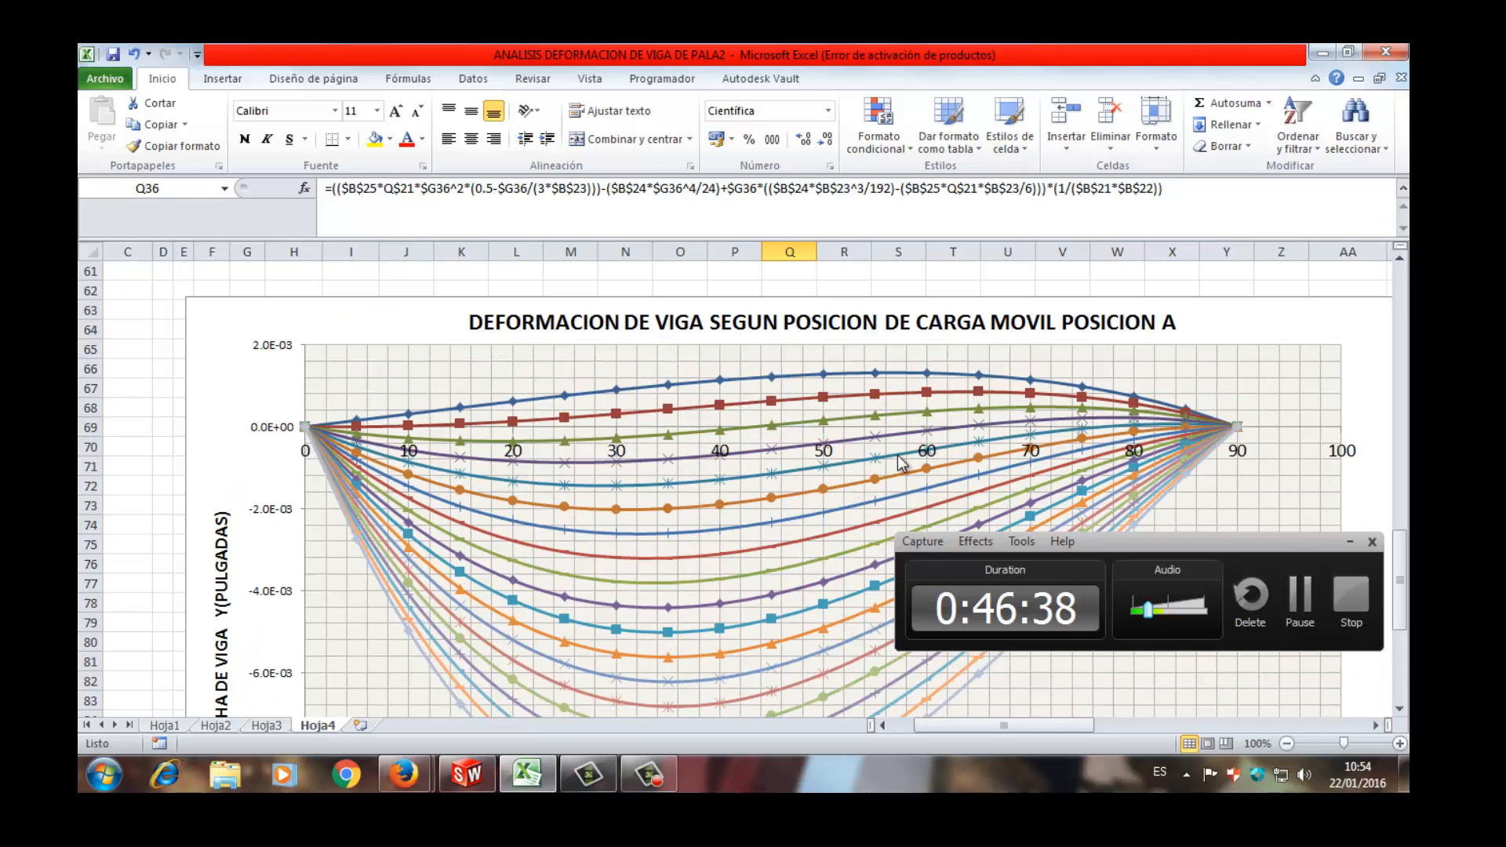
{"action": "scroll", "coordinate": [910, 470], "scroll_direction": "down", "scroll_amount": 2}
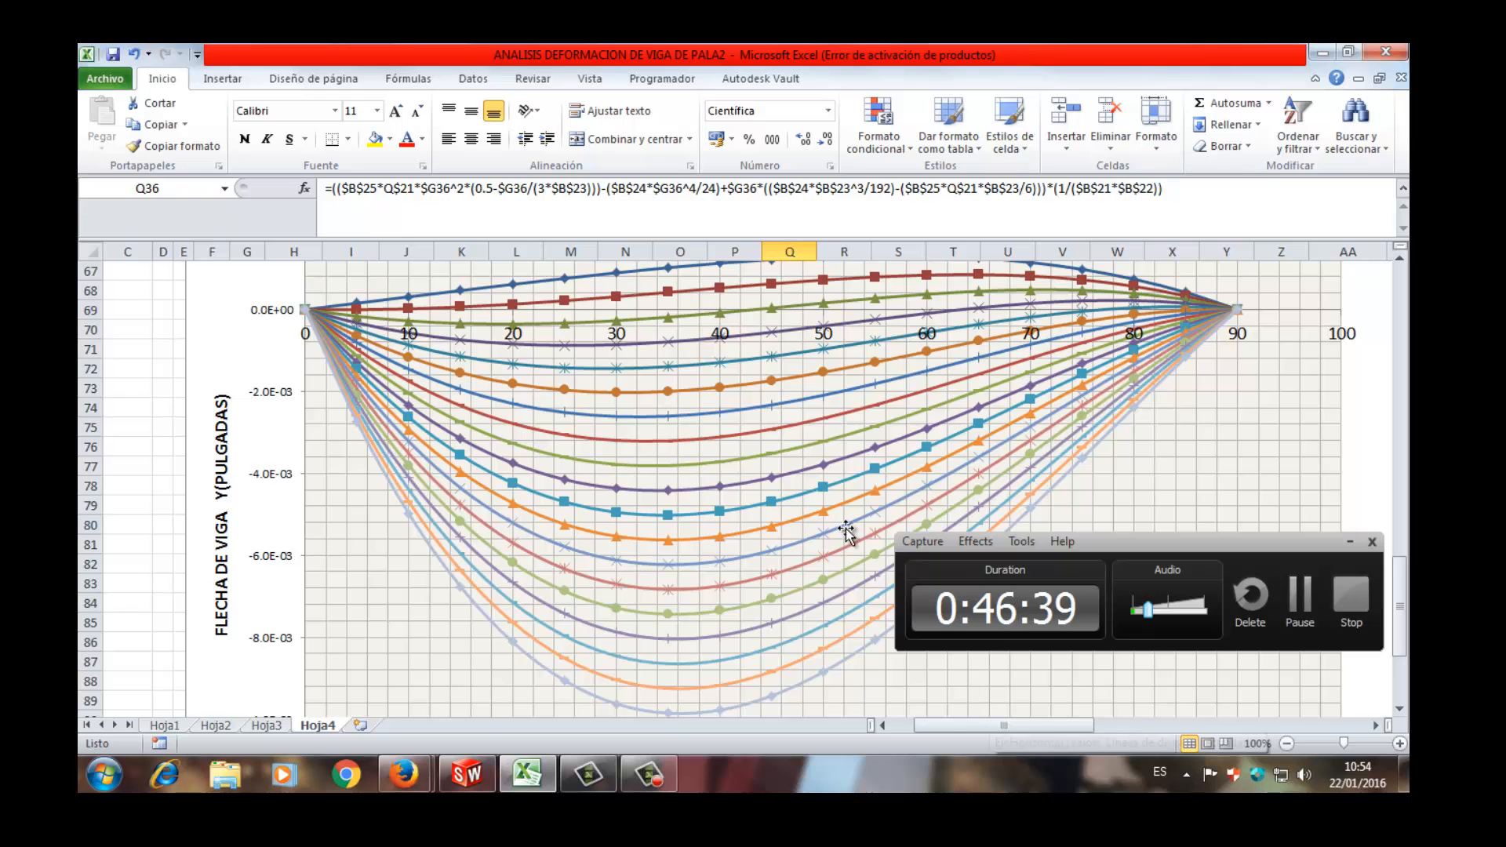
{"action": "scroll", "coordinate": [941, 666], "scroll_direction": "up", "scroll_amount": 2}
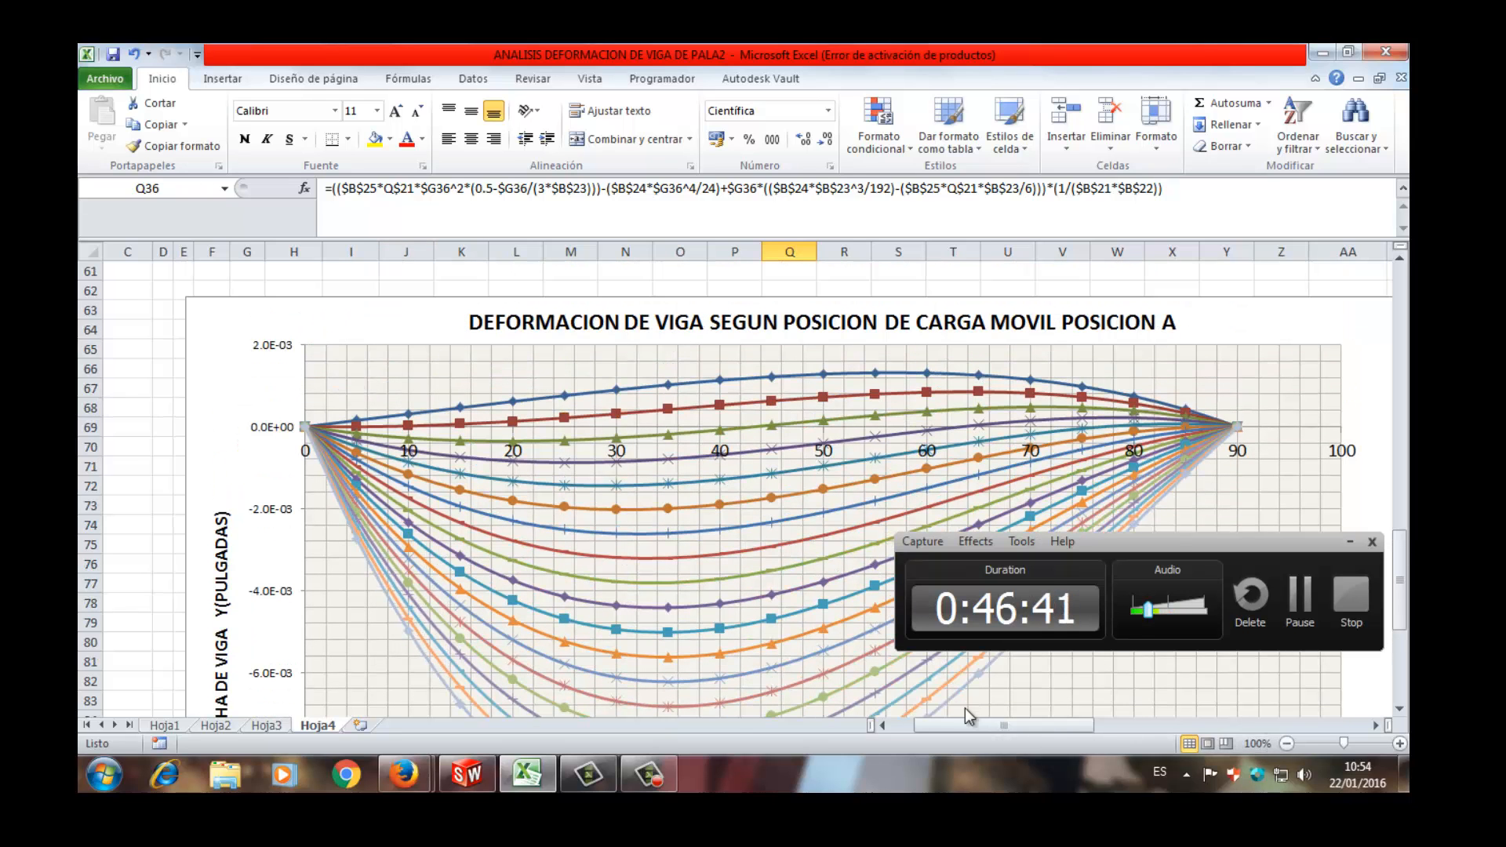
- Bring the chart DEFLEXION DE LA VIGA PARA B into view and examine its deflection line
{"action": "left_click", "coordinate": [1012, 712]}
{"action": "left_click_drag", "start_coordinate": [1095, 727], "coordinate": [1291, 693]}
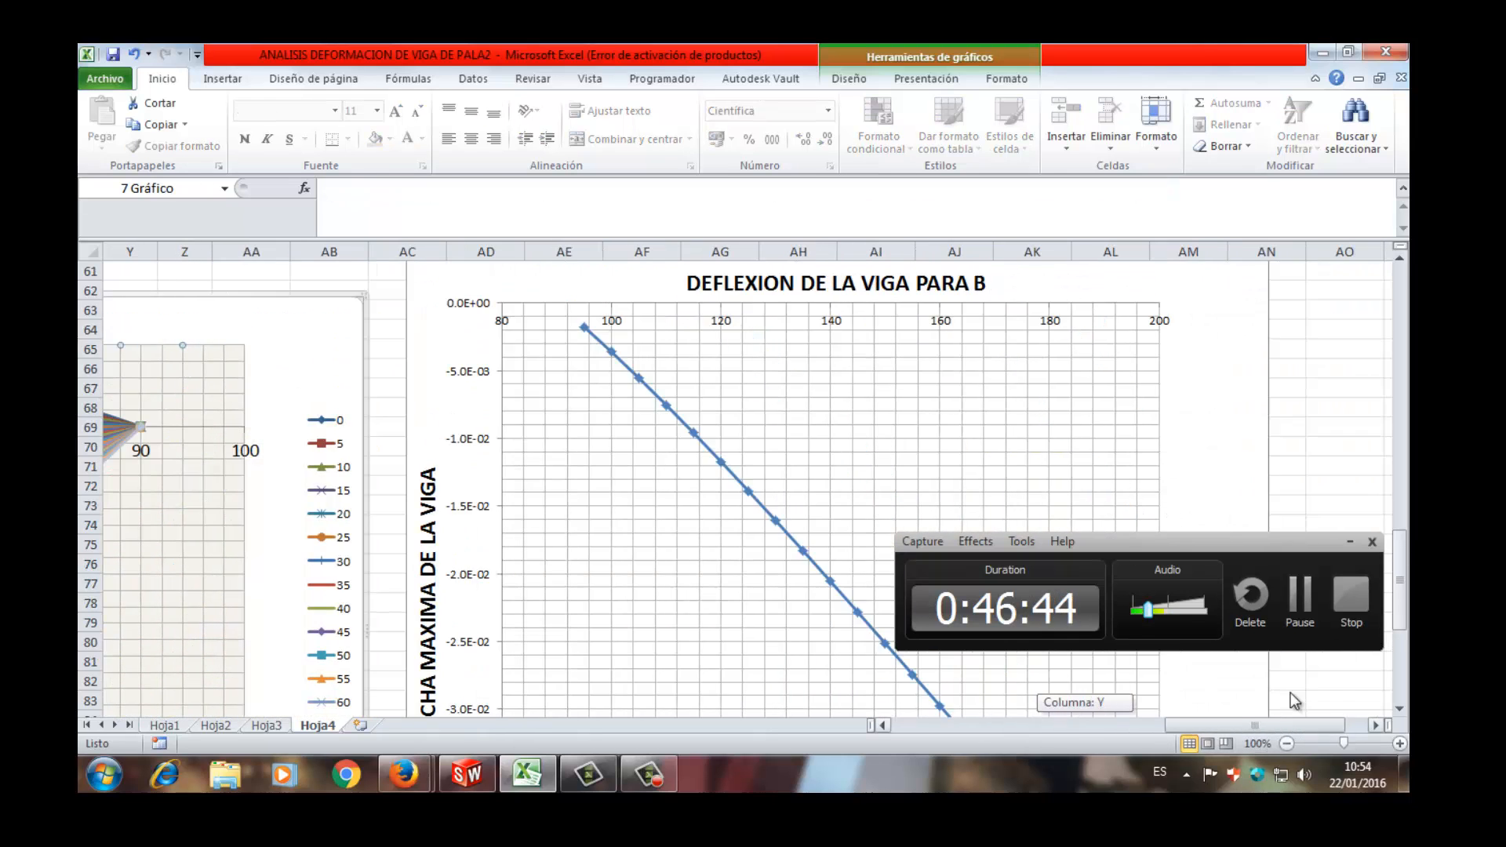
{"action": "scroll", "coordinate": [848, 444], "scroll_direction": "down", "scroll_amount": 2}
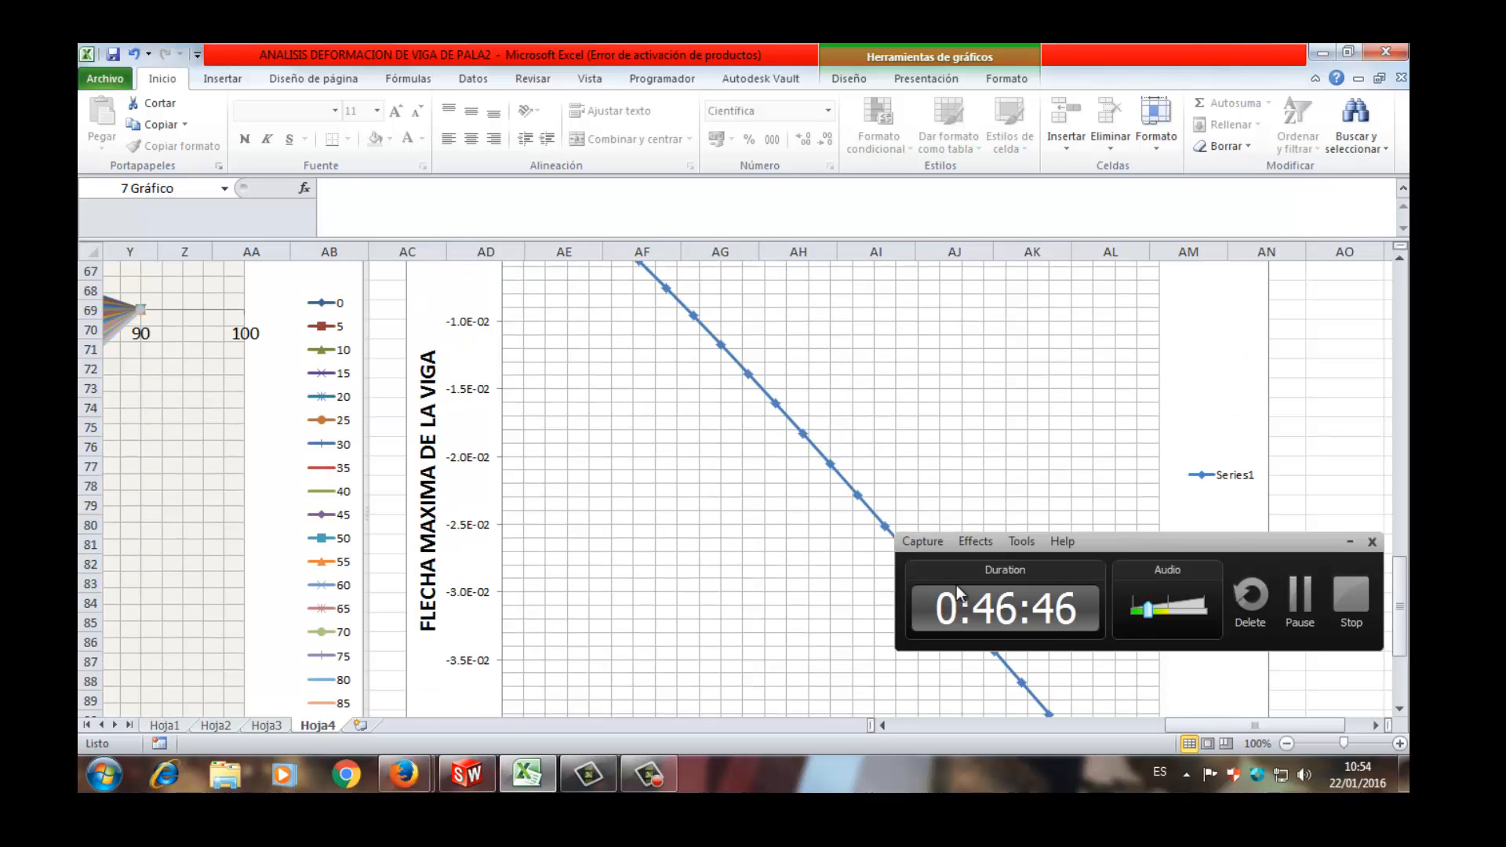
{"action": "scroll", "coordinate": [766, 494], "scroll_direction": "up", "scroll_amount": 2}
{"action": "scroll", "coordinate": [709, 467], "scroll_direction": "down", "scroll_amount": 3}
{"action": "scroll", "coordinate": [675, 439], "scroll_direction": "up", "scroll_amount": 3}
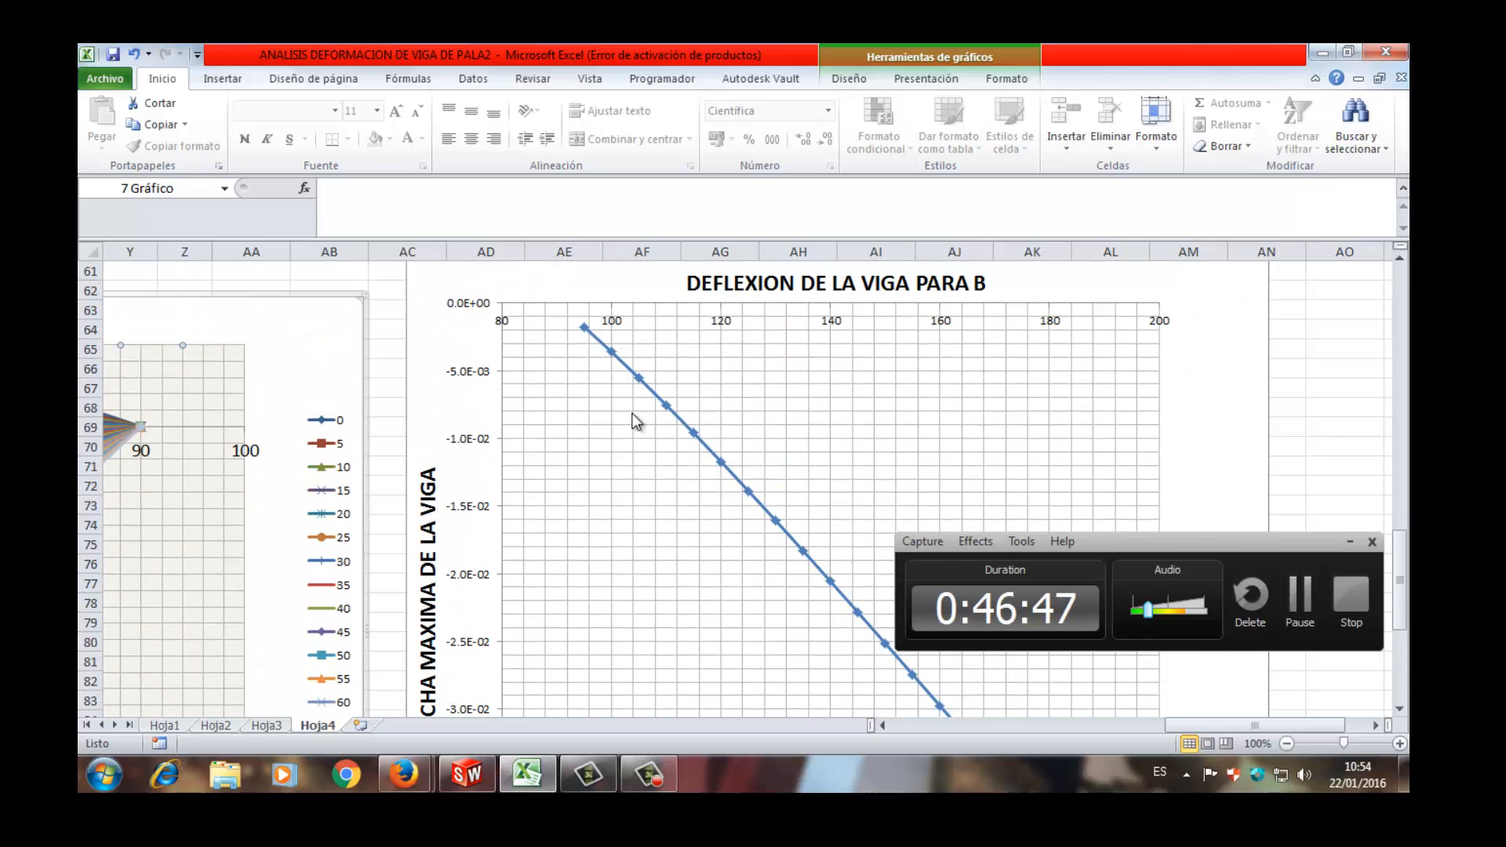
- Examine the deflection line of the chart DEFLEXION DE LA VIGA PARA B from its first point down to the larger deflections
{"action": "scroll", "coordinate": [661, 400], "scroll_direction": "down", "scroll_amount": 2}
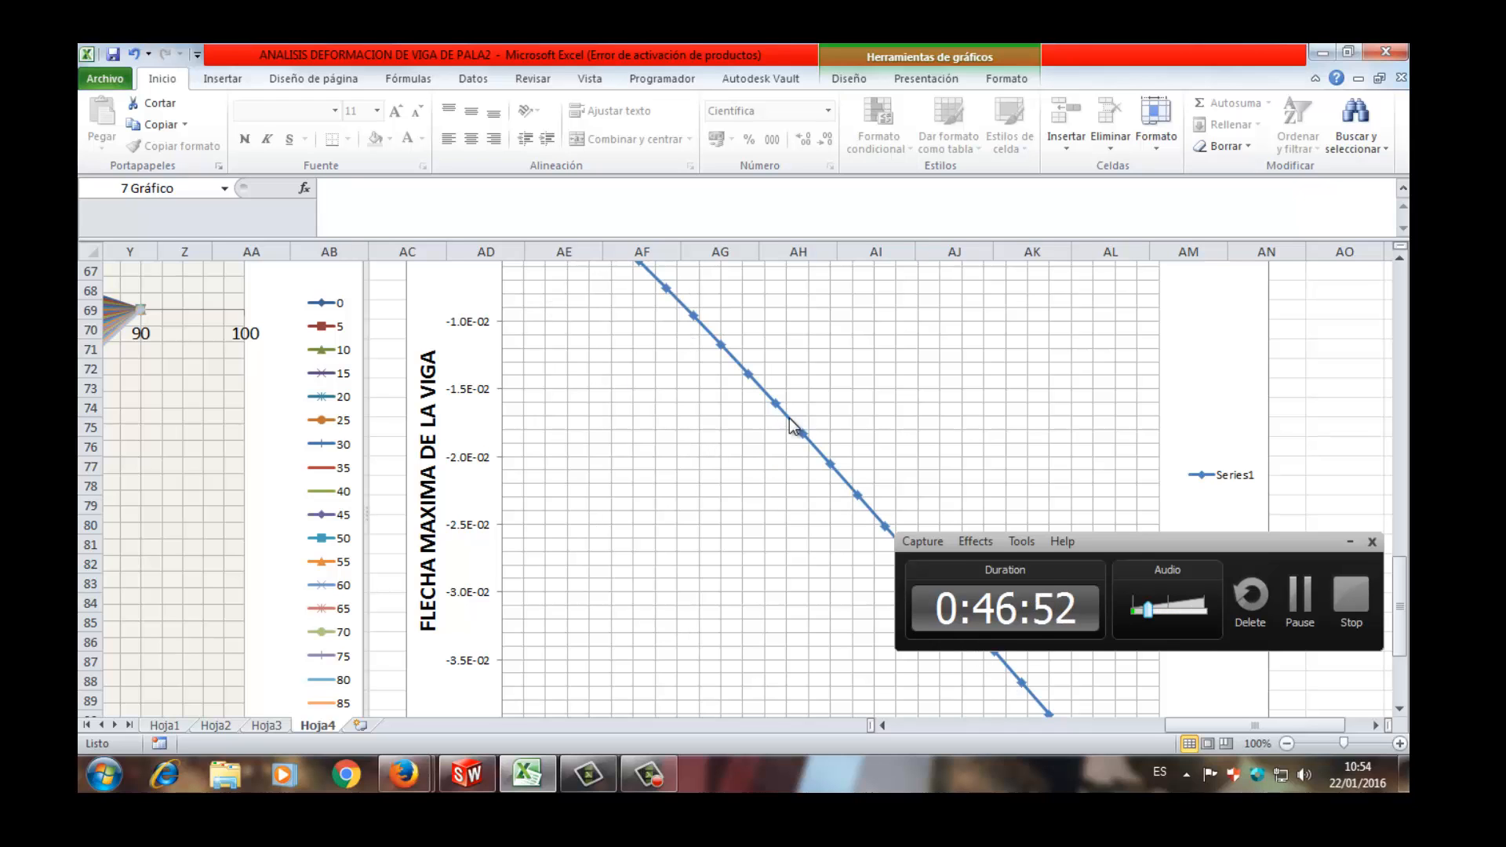
{"action": "scroll", "coordinate": [840, 487], "scroll_direction": "up", "scroll_amount": 3}
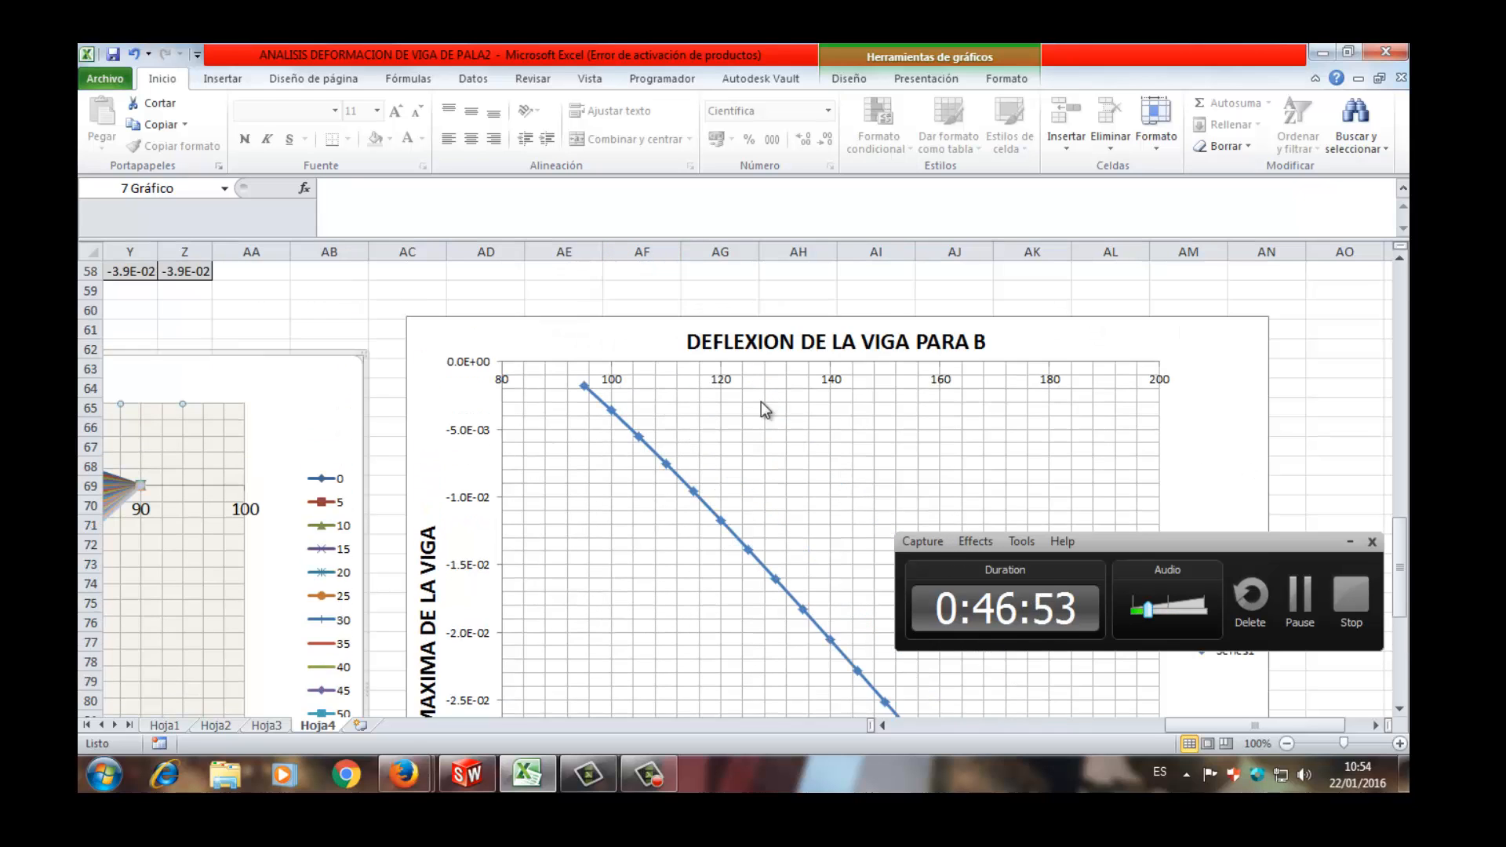
{"action": "scroll", "coordinate": [760, 401], "scroll_direction": "down", "scroll_amount": 6}
{"action": "scroll", "coordinate": [868, 554], "scroll_direction": "up", "scroll_amount": 3}
{"action": "scroll", "coordinate": [609, 605], "scroll_direction": "up", "scroll_amount": 17}
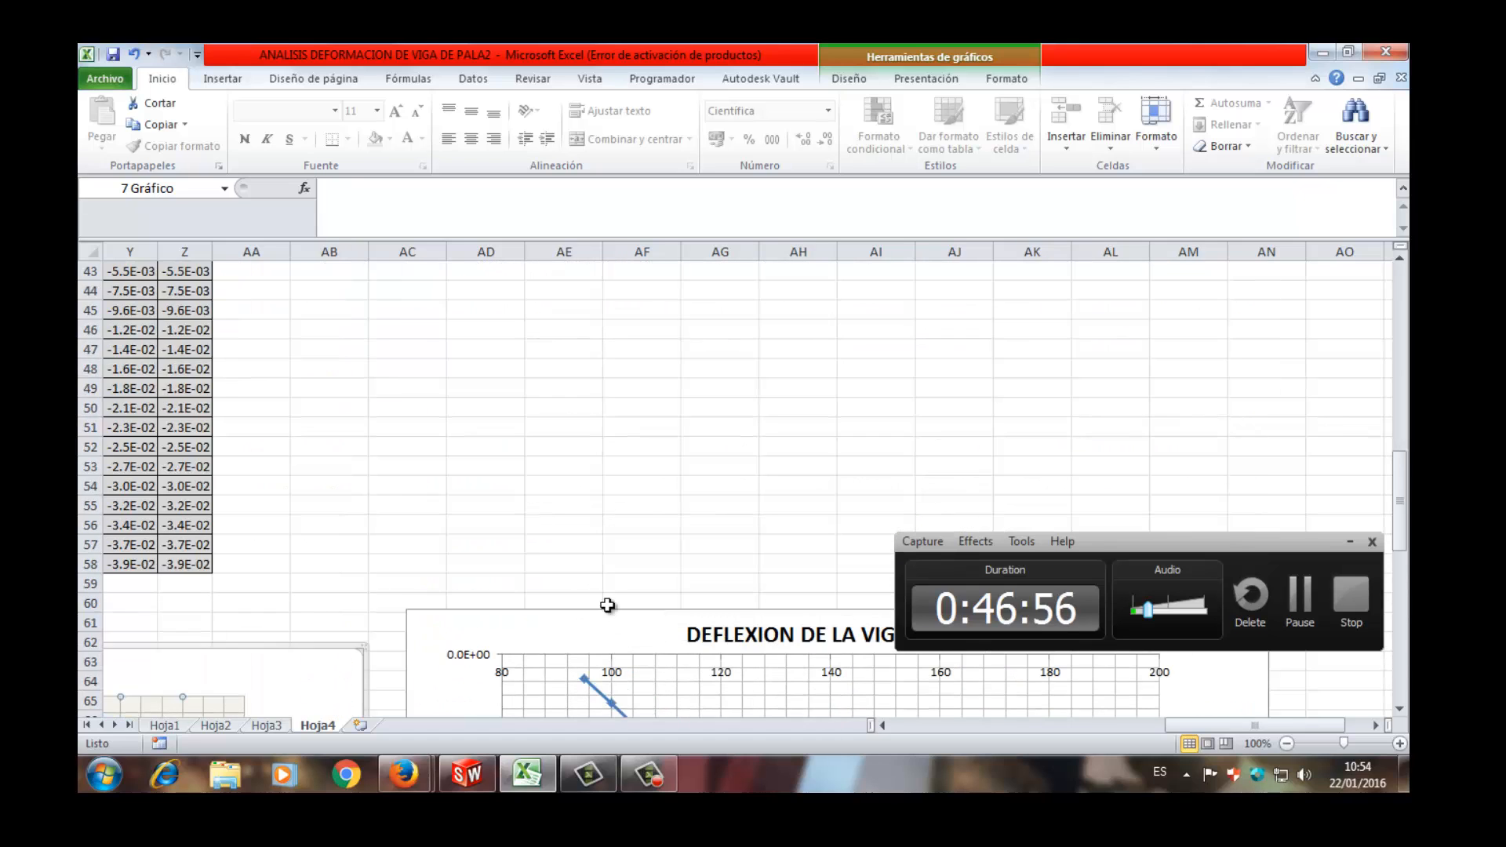
- Return to the table FLECHA DE LA VIGA EN UNA SECCION X1 and review its deflection values by X1 and X2
{"action": "left_click_drag", "start_coordinate": [1208, 726], "coordinate": [945, 727]}
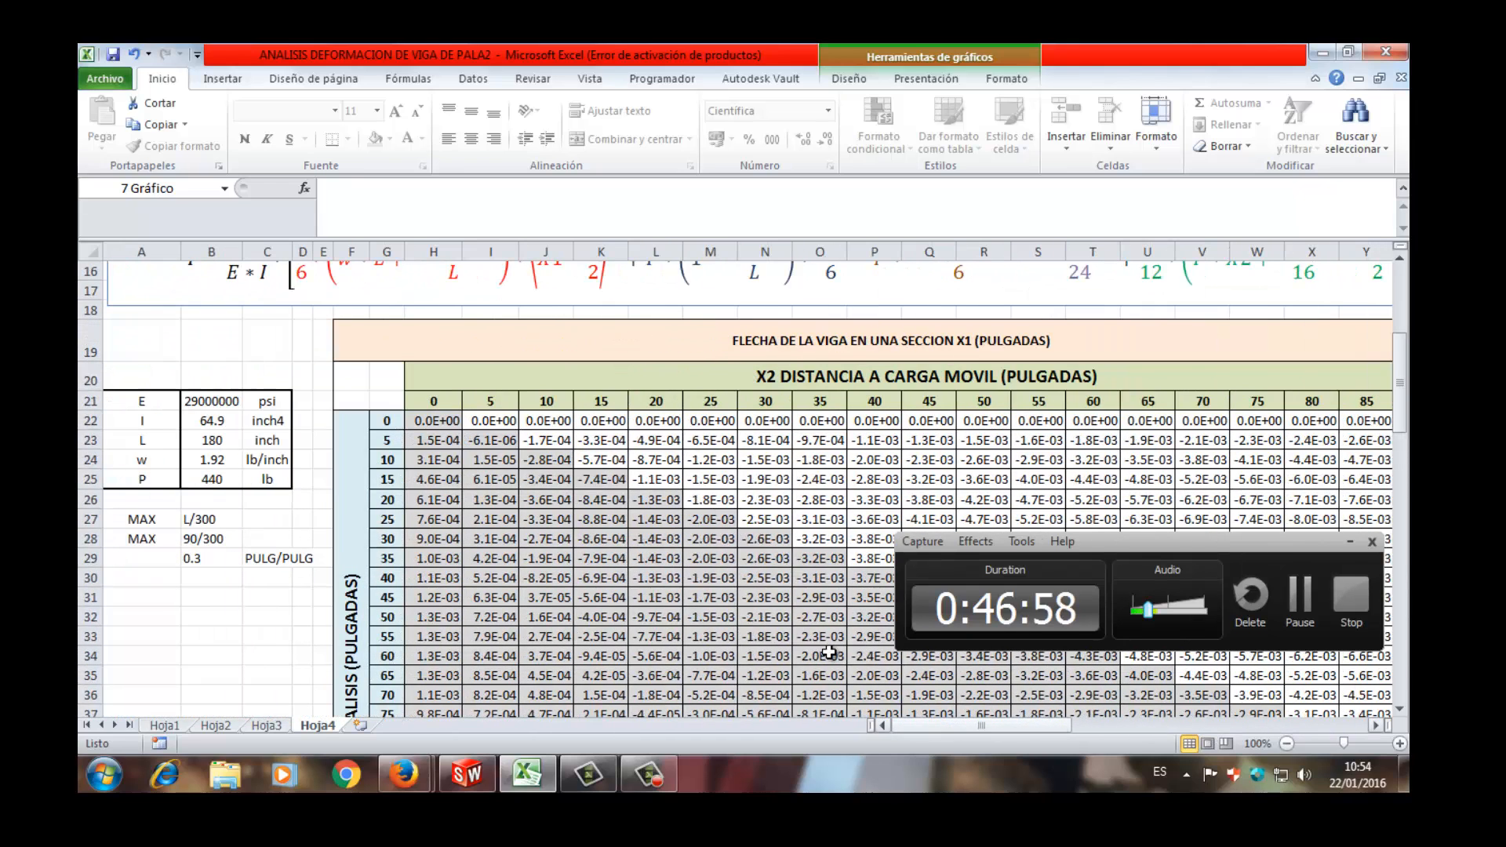
{"action": "scroll", "coordinate": [823, 614], "scroll_direction": "down", "scroll_amount": 9}
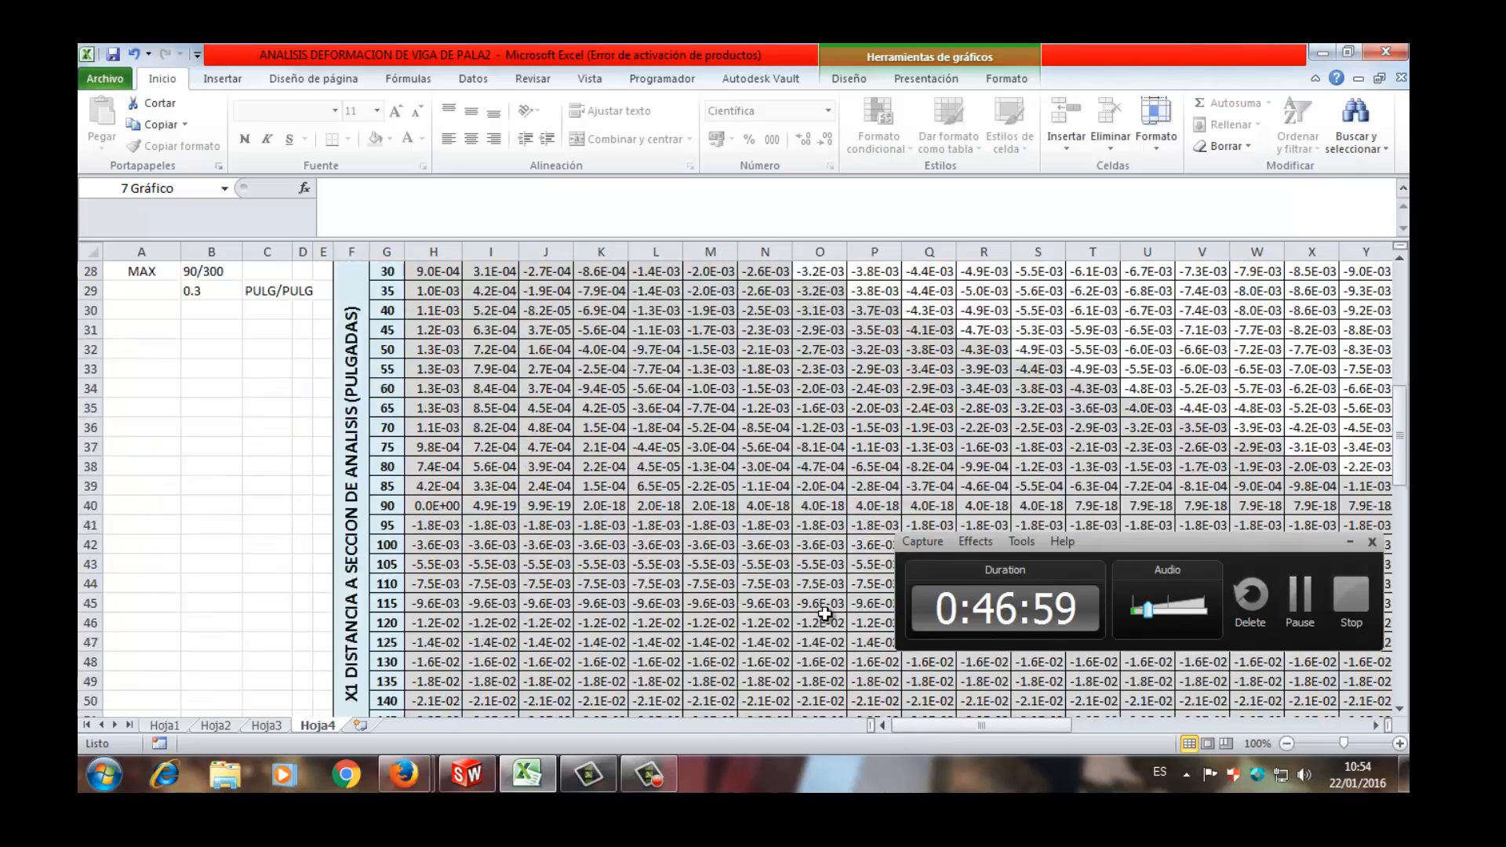
{"action": "scroll", "coordinate": [823, 614], "scroll_direction": "up", "scroll_amount": 14}
{"action": "scroll", "coordinate": [825, 613], "scroll_direction": "down", "scroll_amount": 2}
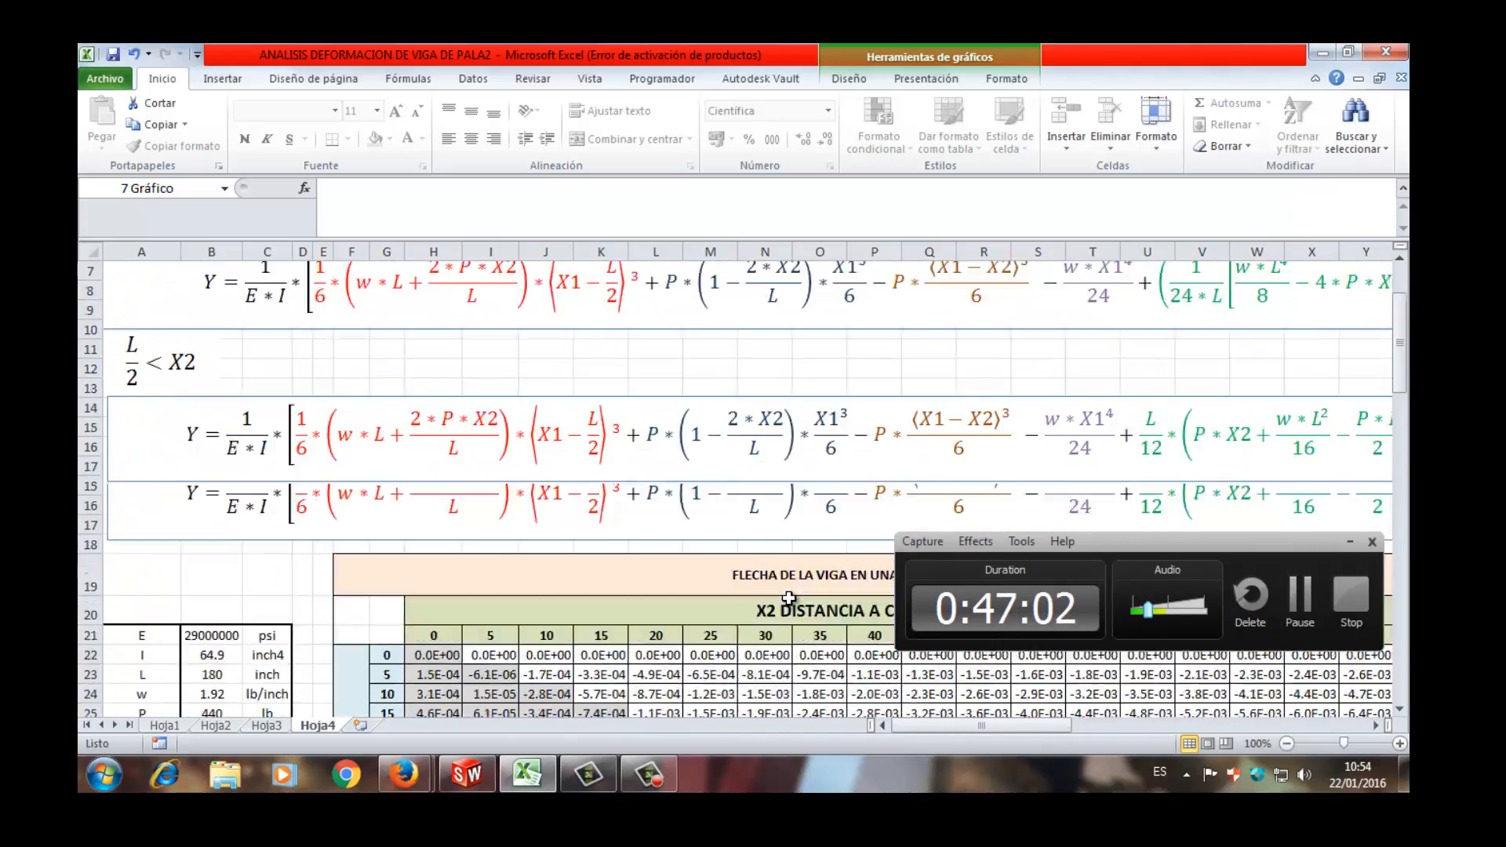
- Compare the elastic curve equations for L/2 > X2 and L/2 < X2 with the deflection table of section A
{"action": "scroll", "coordinate": [825, 613], "scroll_direction": "up", "scroll_amount": 2}
{"action": "scroll", "coordinate": [808, 588], "scroll_direction": "down", "scroll_amount": 4}
{"action": "scroll", "coordinate": [776, 536], "scroll_direction": "up", "scroll_amount": 4}
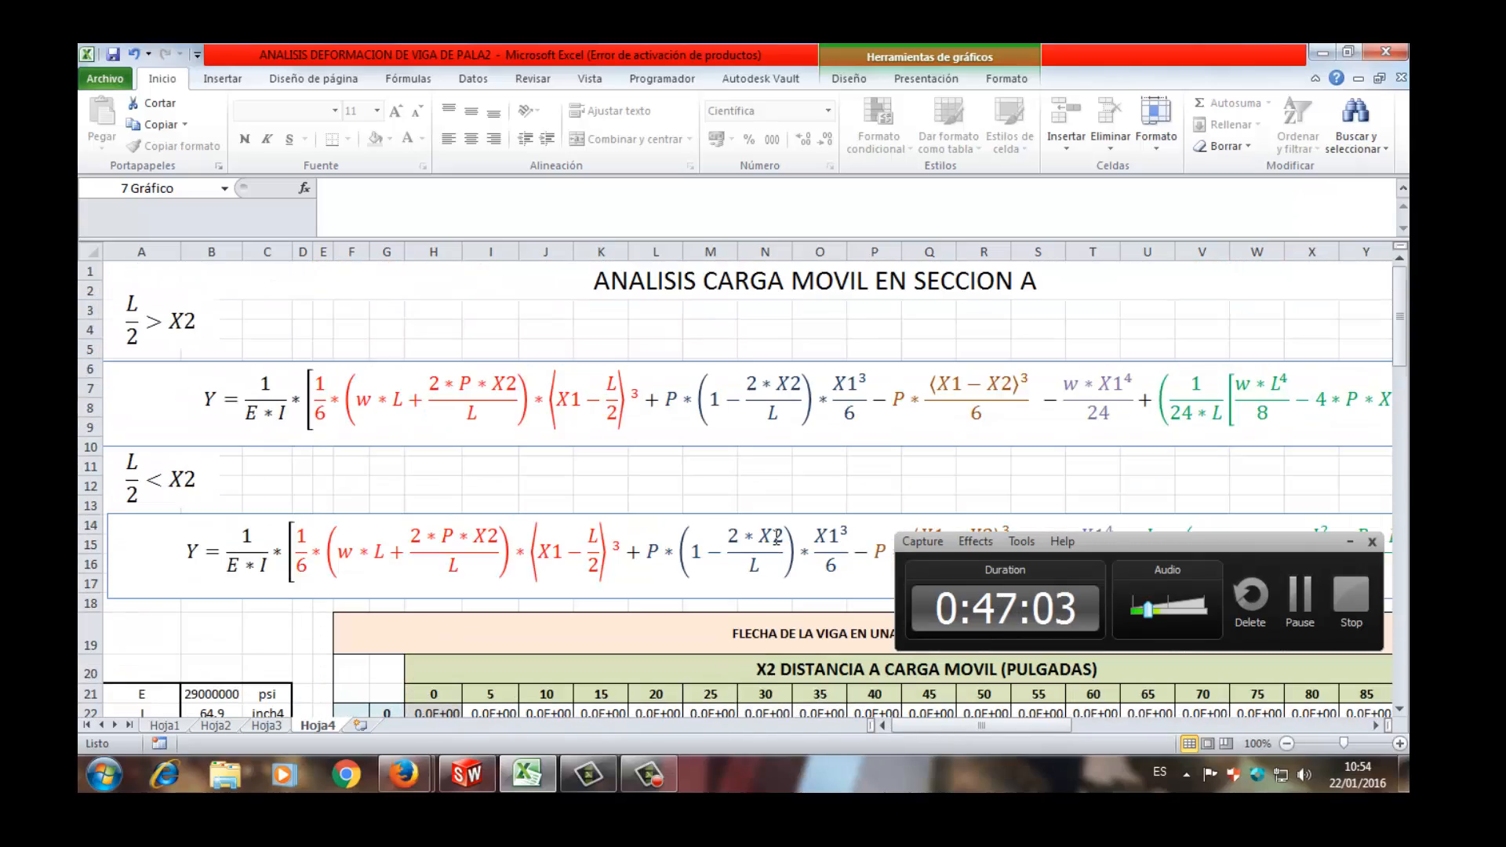
{"action": "left_click", "coordinate": [748, 369]}
{"action": "left_click", "coordinate": [751, 360]}
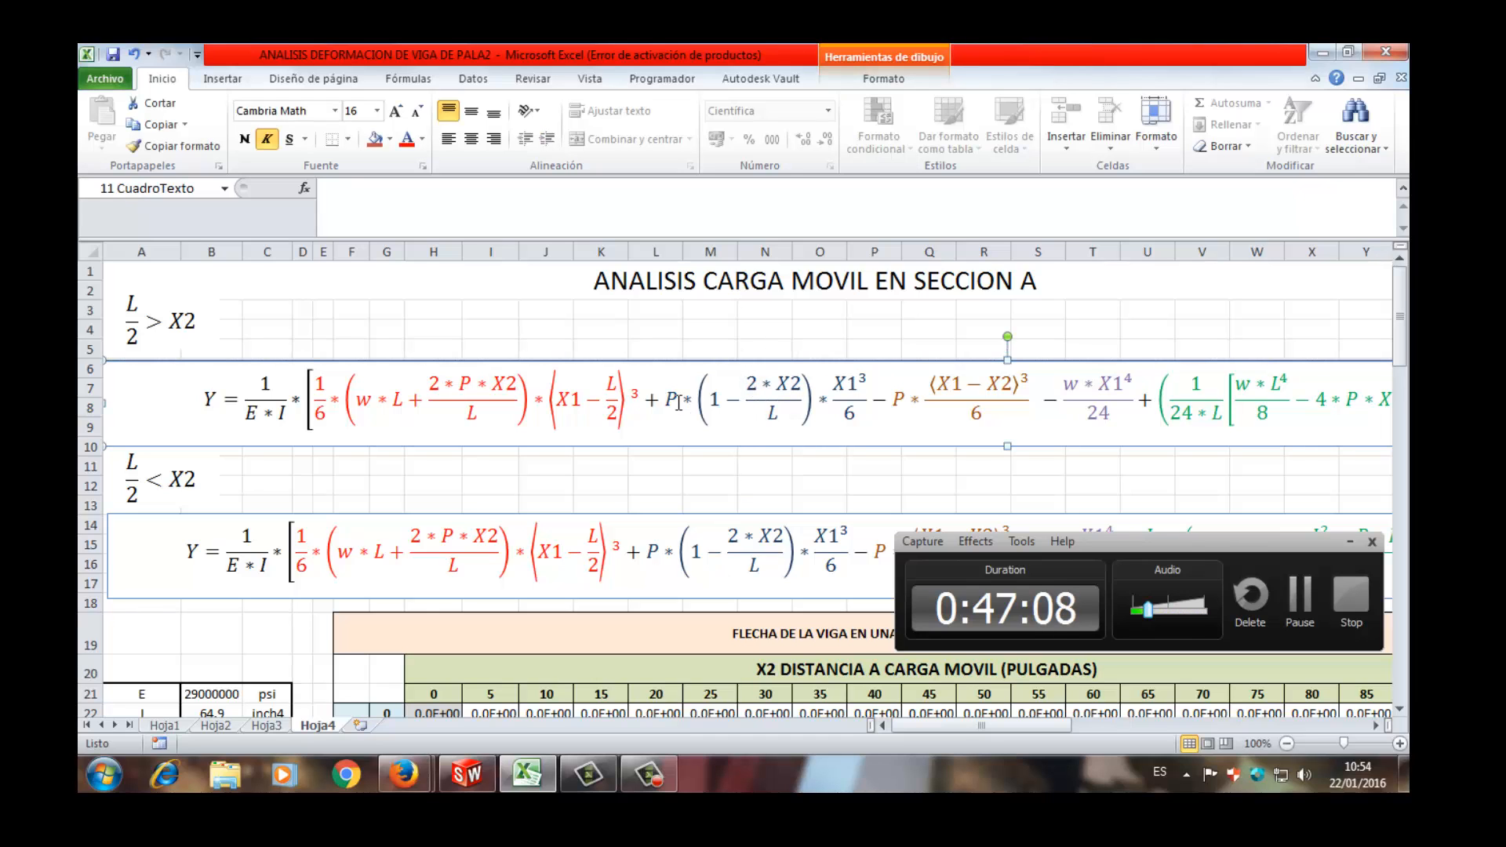
{"action": "scroll", "coordinate": [483, 429], "scroll_direction": "down", "scroll_amount": 6}
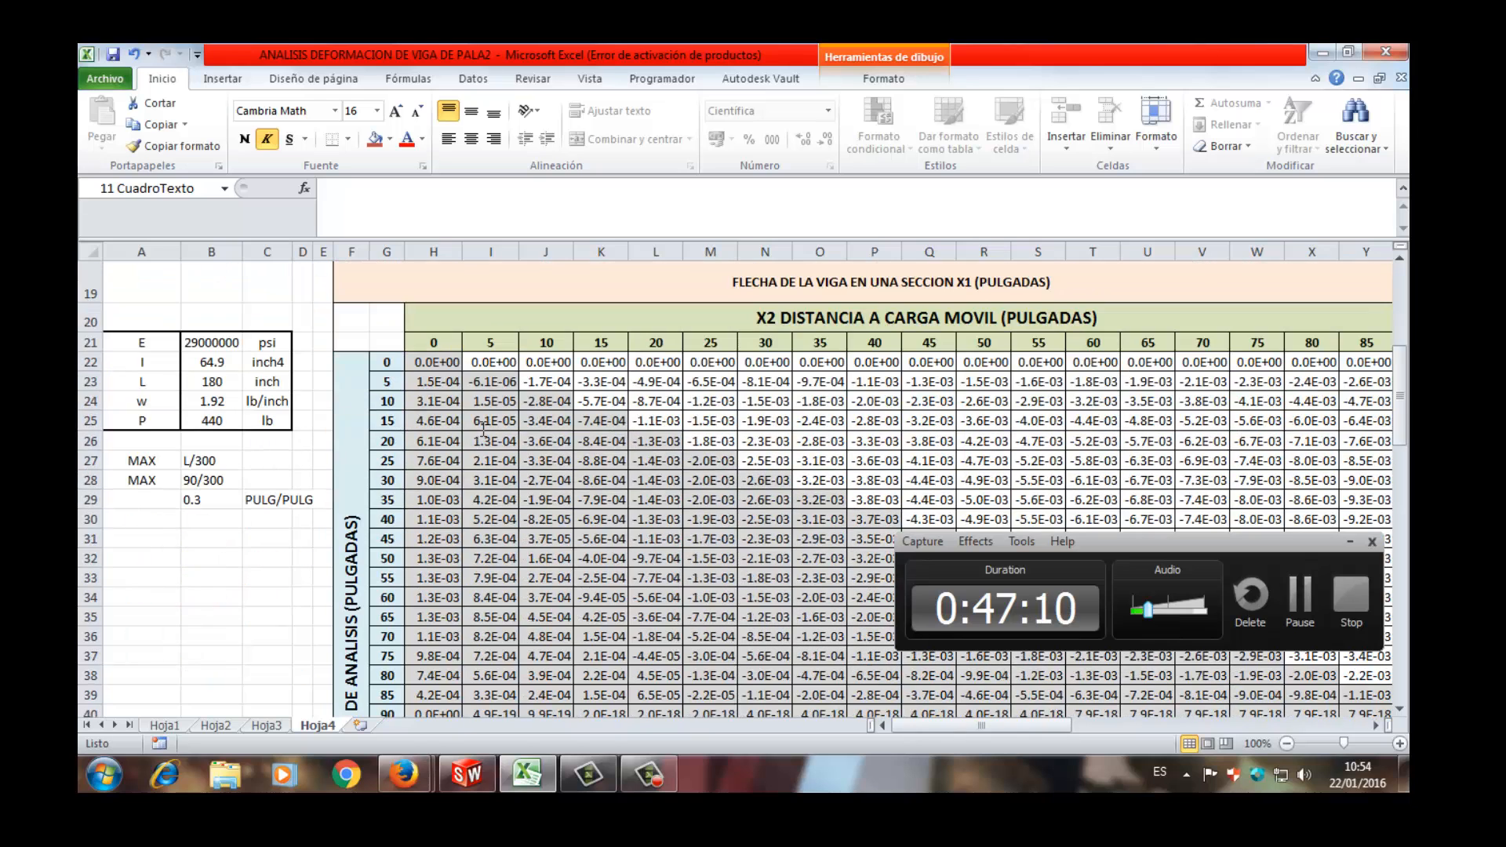
{"action": "scroll", "coordinate": [483, 429], "scroll_direction": "up", "scroll_amount": 3}
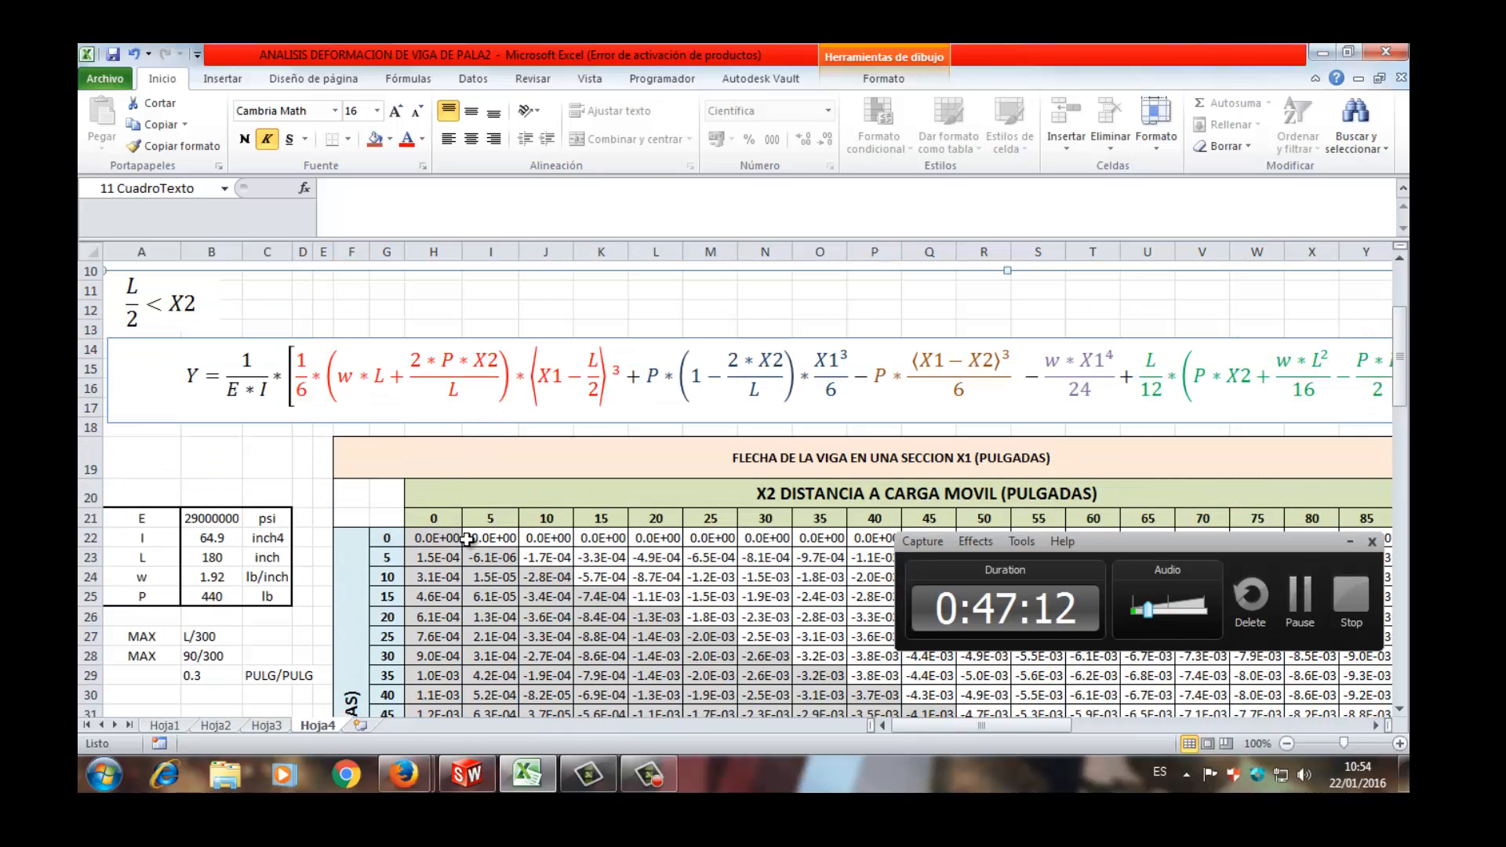
- Switch to SolidWorks and examine the beam and chain hoist assembly in isometric view from one beam end to the other
{"action": "left_click", "coordinate": [493, 768]}
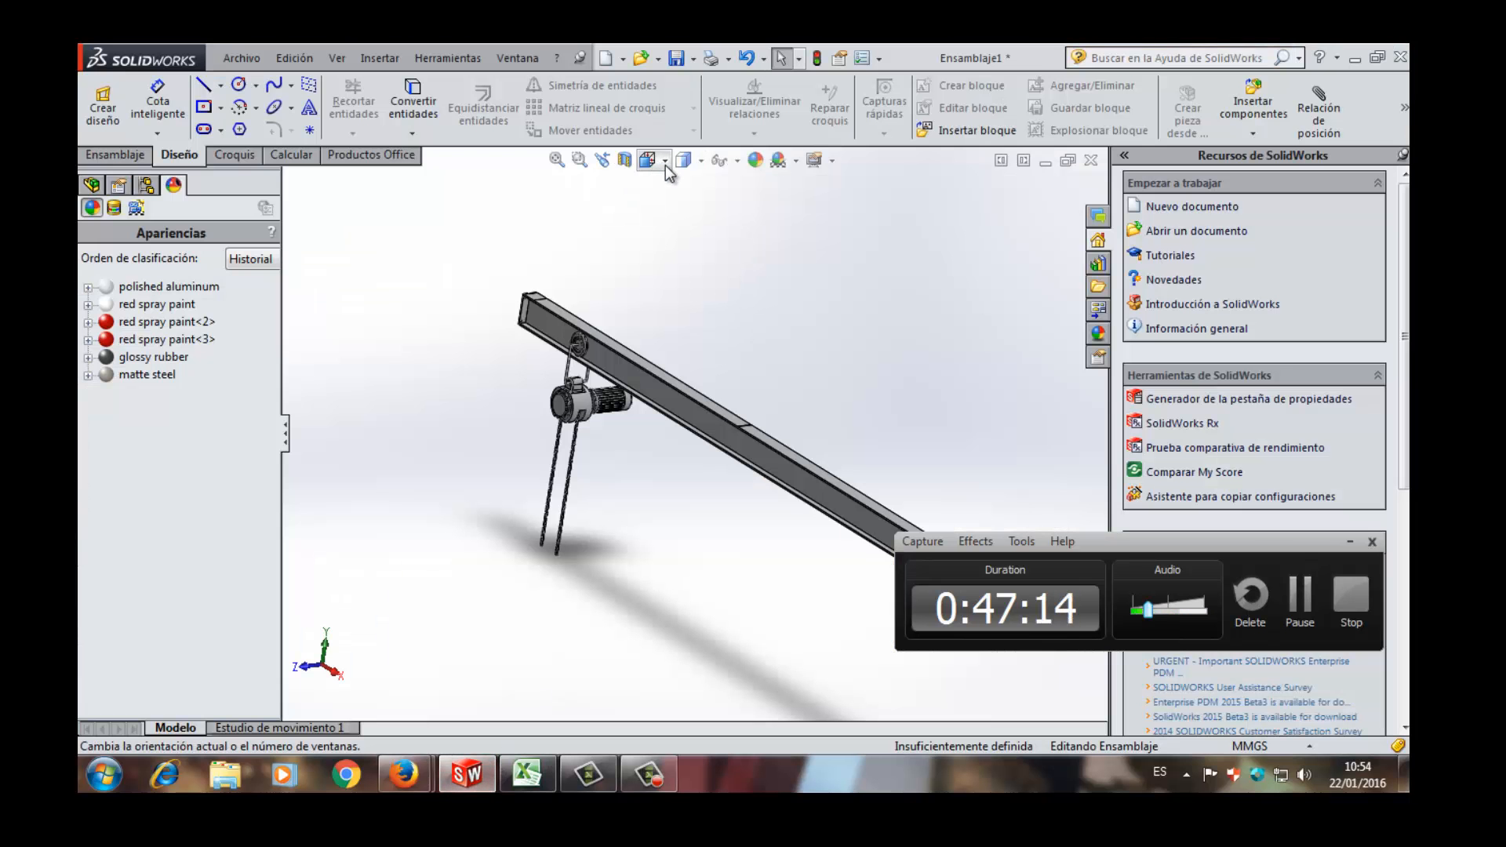
{"action": "left_click", "coordinate": [646, 160]}
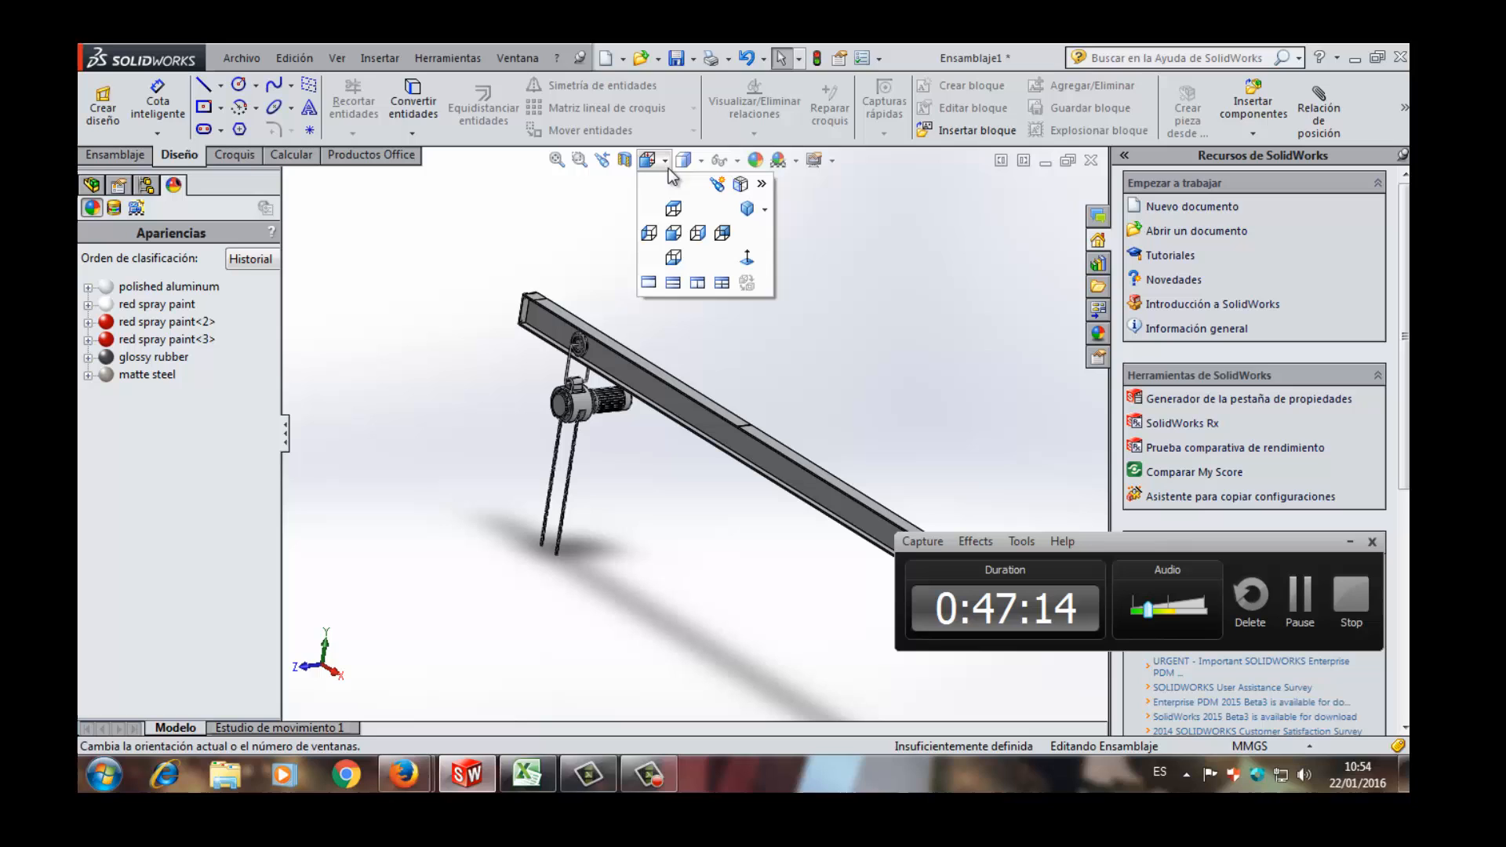
{"action": "left_click", "coordinate": [745, 214]}
{"action": "scroll", "coordinate": [599, 313], "scroll_direction": "up", "scroll_amount": 5}
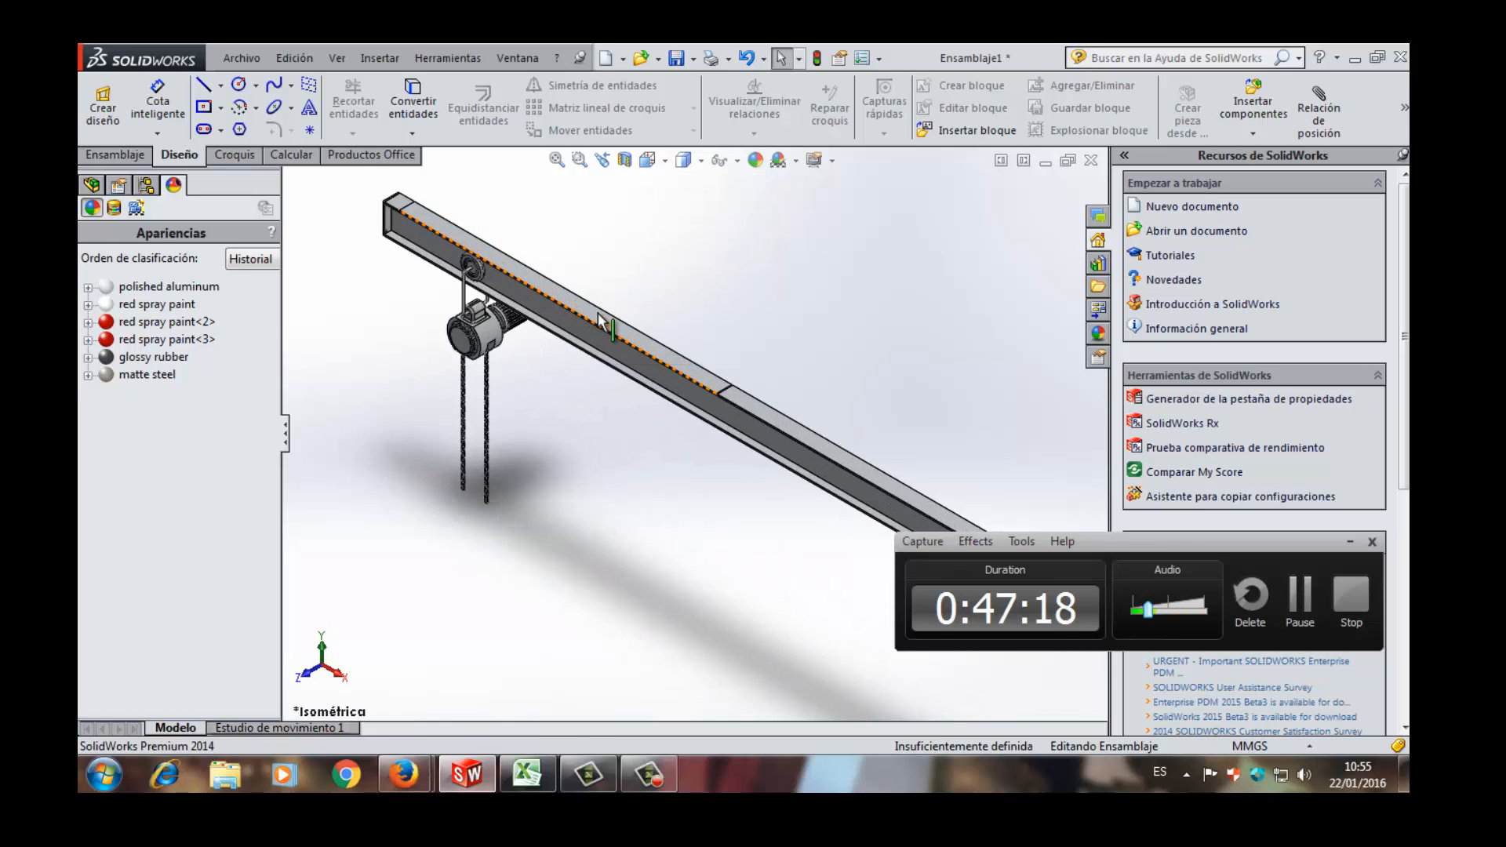
{"action": "scroll", "coordinate": [487, 301], "scroll_direction": "down", "scroll_amount": 6}
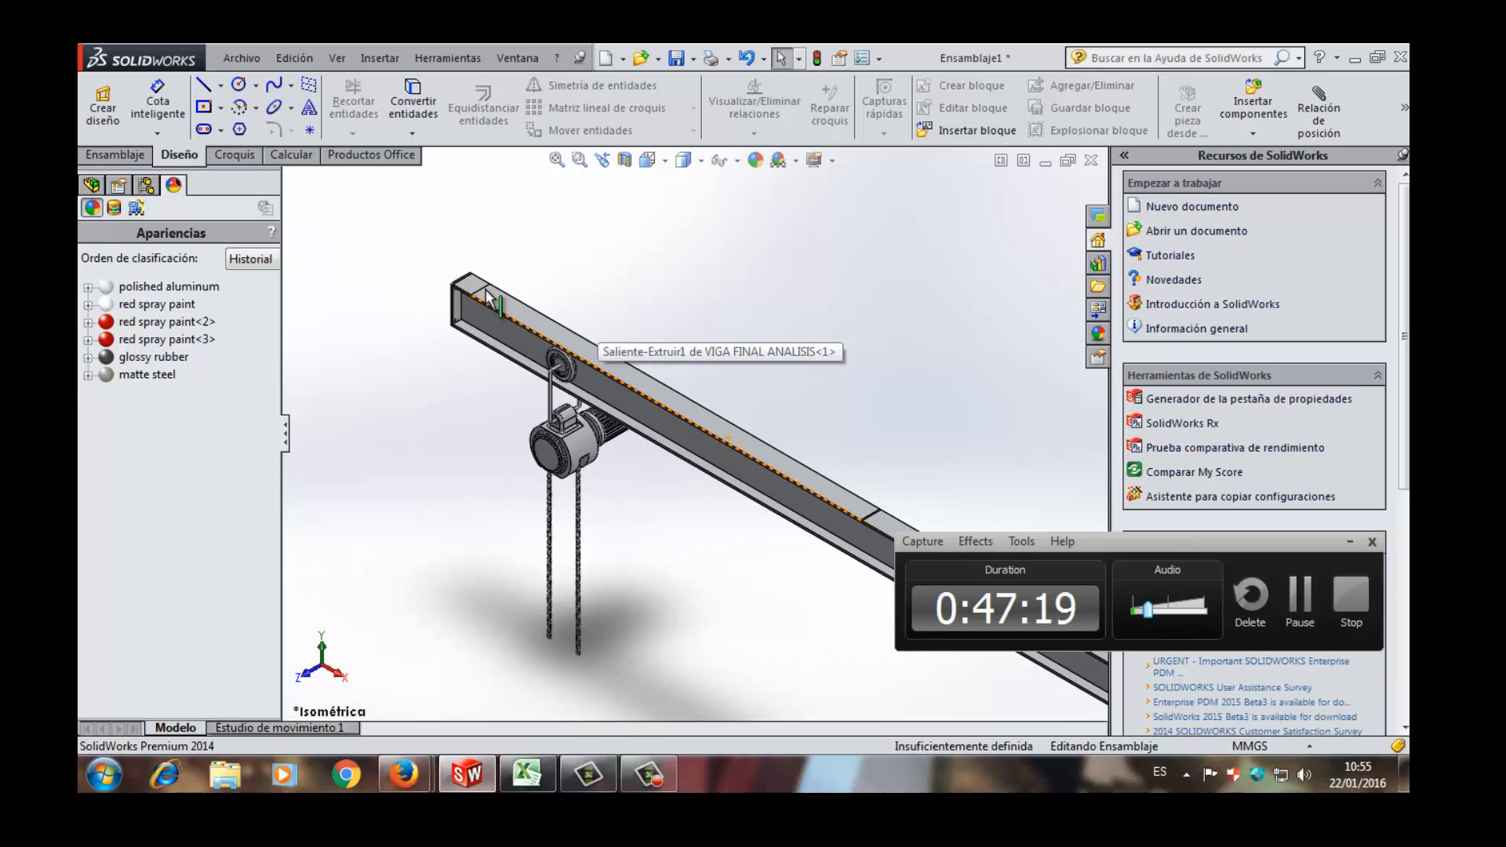
{"action": "scroll", "coordinate": [790, 480], "scroll_direction": "down", "scroll_amount": 2}
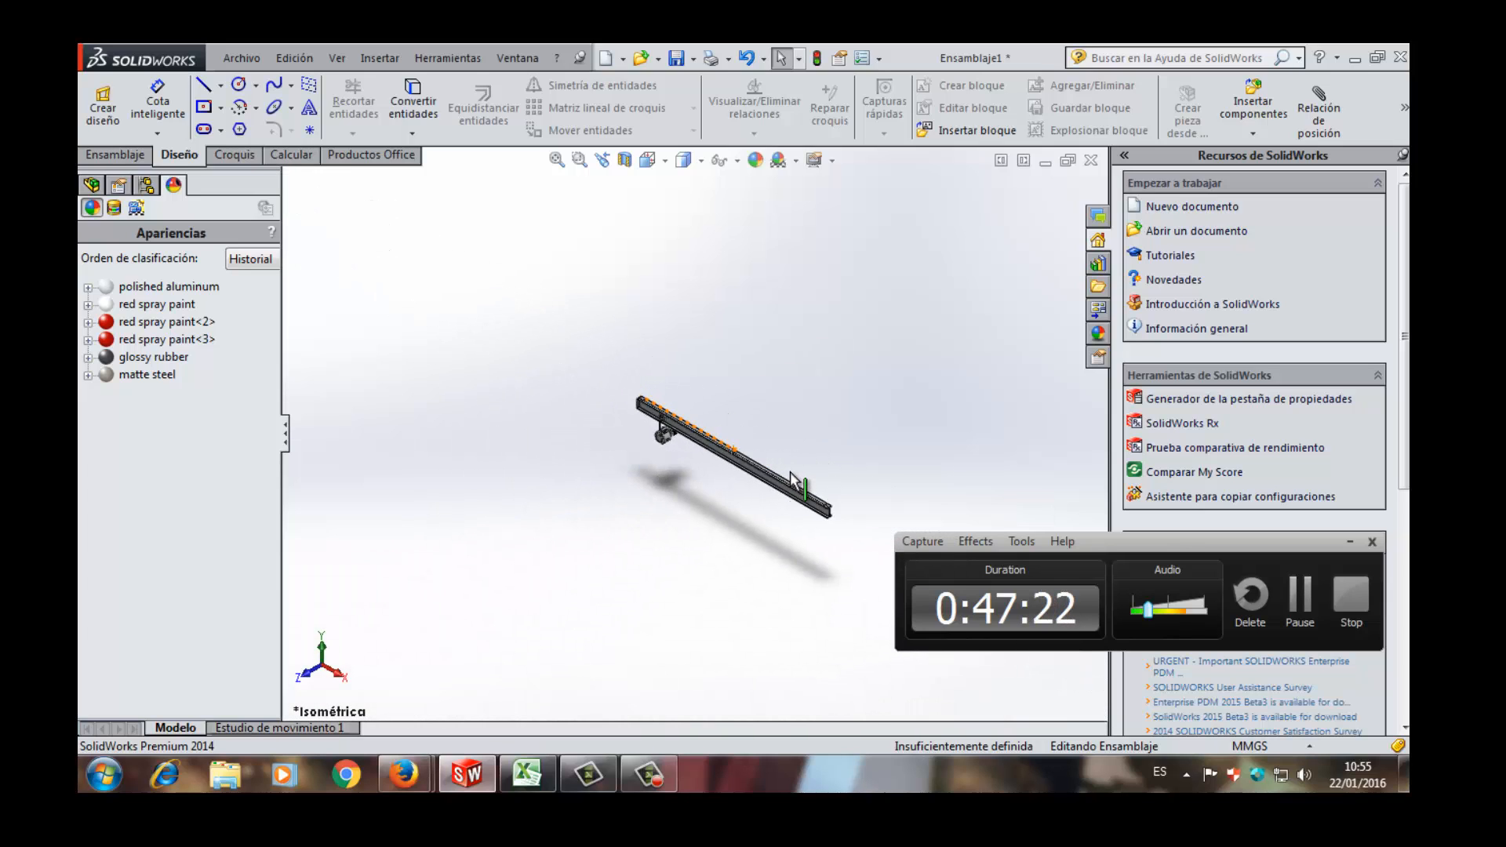
{"action": "scroll", "coordinate": [783, 465], "scroll_direction": "up", "scroll_amount": 5}
{"action": "scroll", "coordinate": [778, 458], "scroll_direction": "up", "scroll_amount": 4}
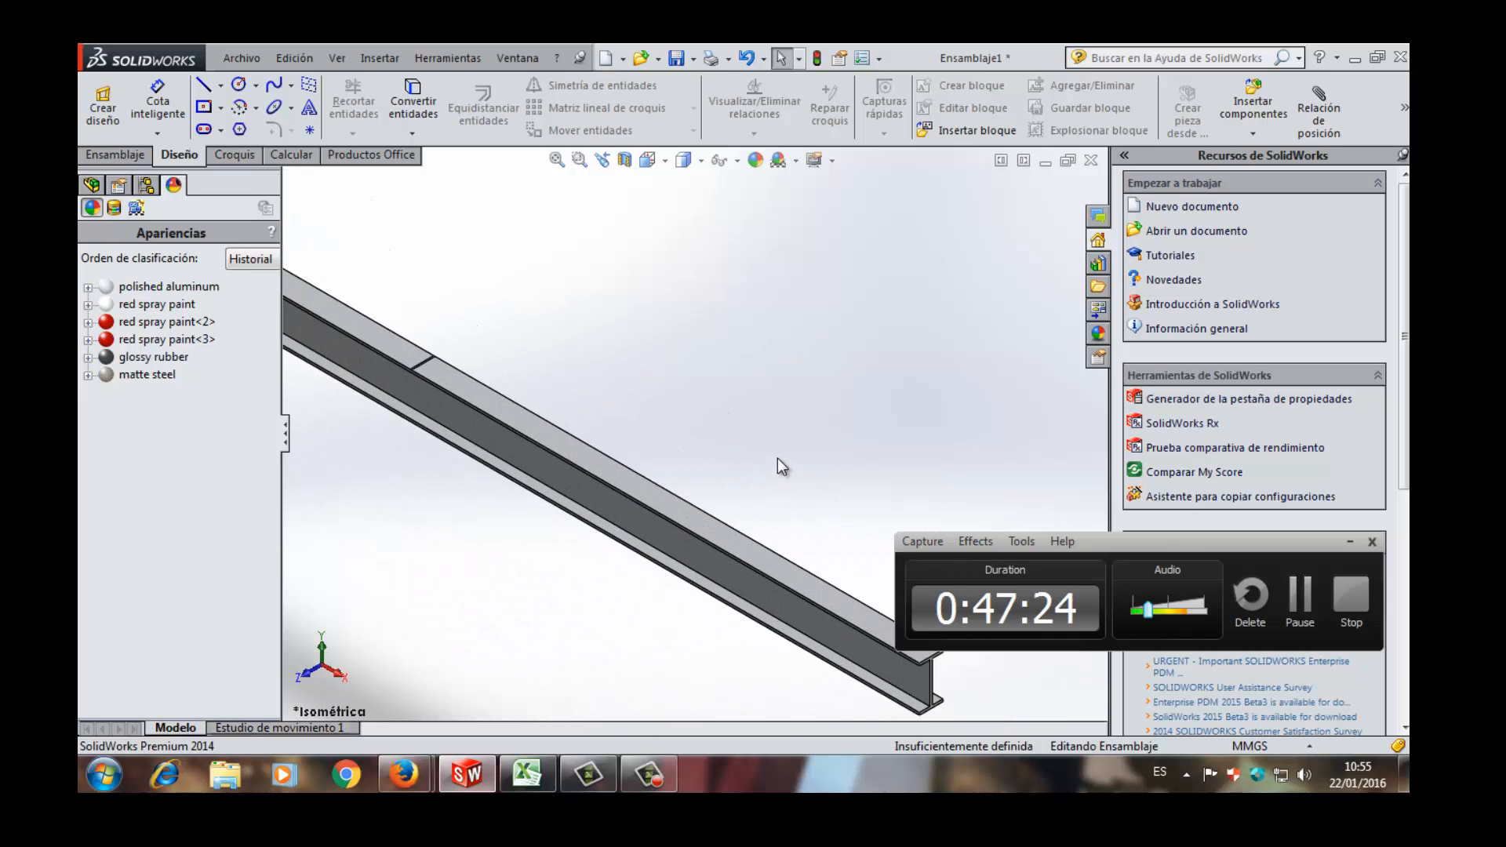
{"action": "scroll", "coordinate": [778, 458], "scroll_direction": "down", "scroll_amount": 6}
{"action": "scroll", "coordinate": [639, 506], "scroll_direction": "up", "scroll_amount": 6}
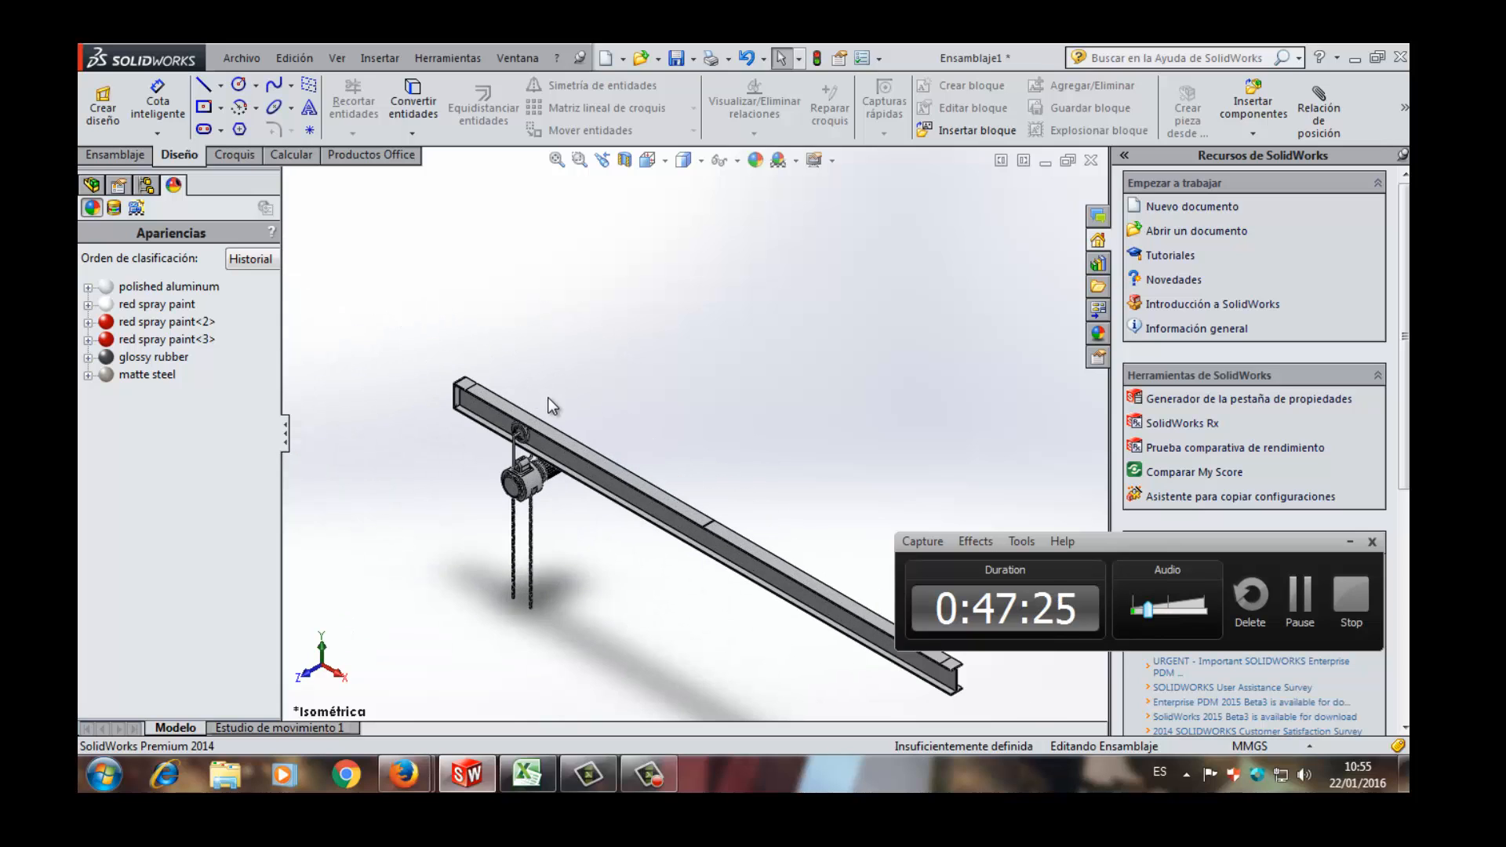
{"action": "scroll", "coordinate": [643, 507], "scroll_direction": "up", "scroll_amount": 2}
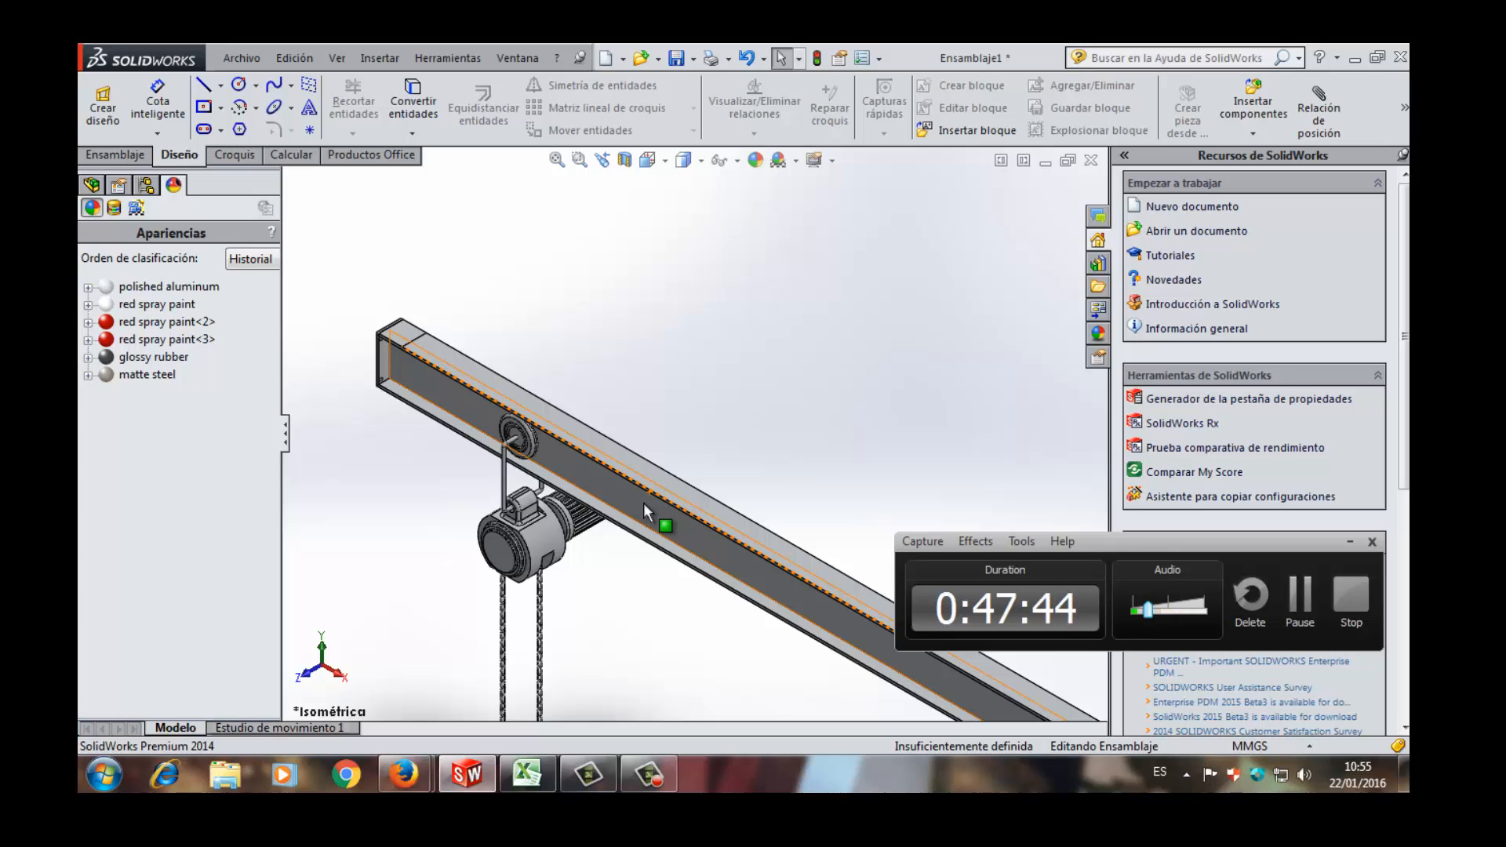
- Open the beam part VIGA FINAL ANALISIS from the assembly and show it in isometric view
{"action": "left_click", "coordinate": [643, 502]}
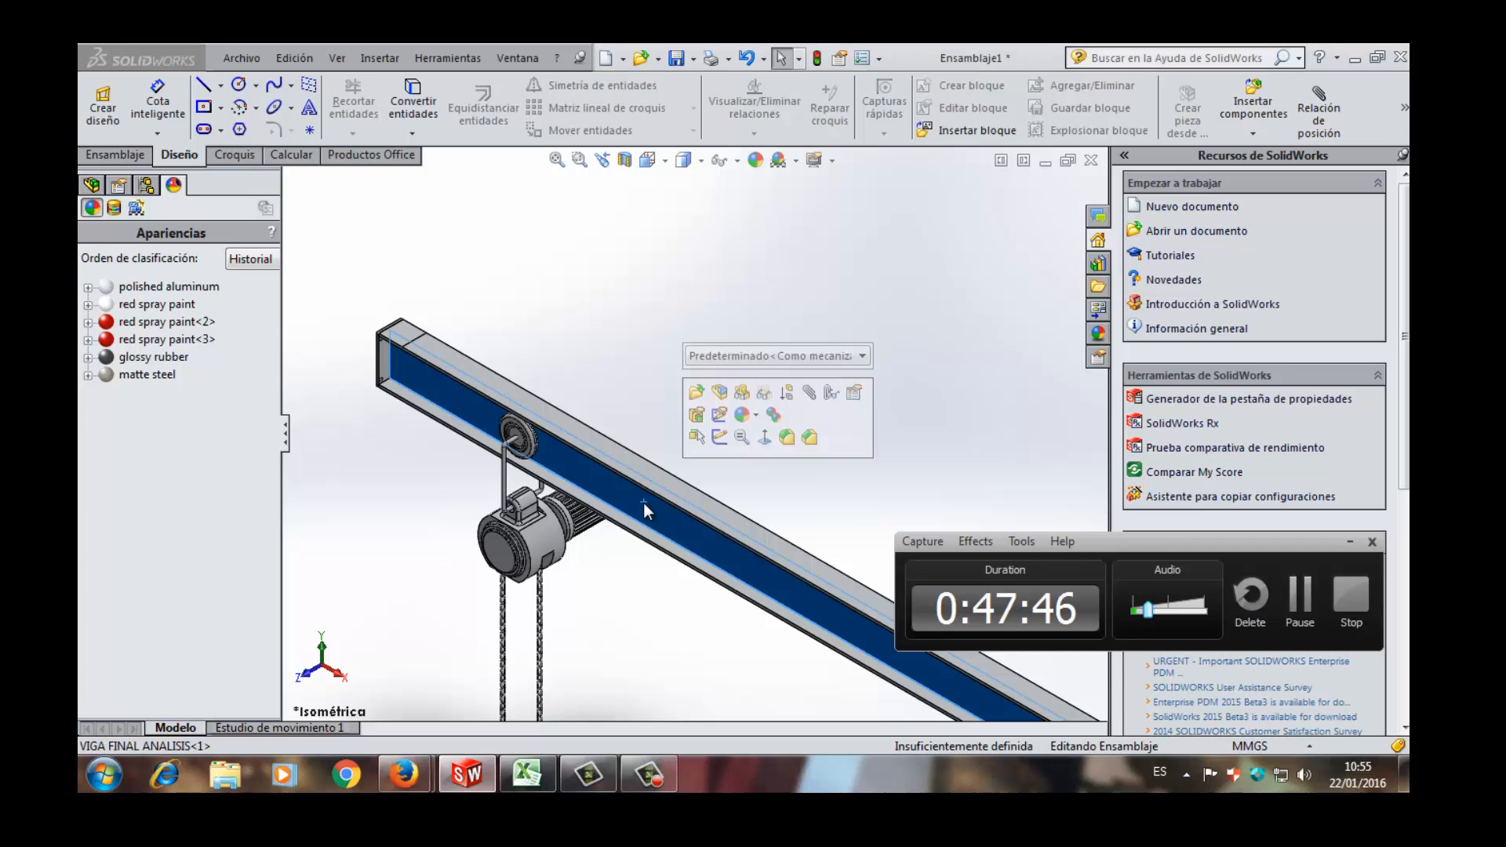
{"action": "right_click", "coordinate": [643, 502]}
{"action": "left_click", "coordinate": [662, 241]}
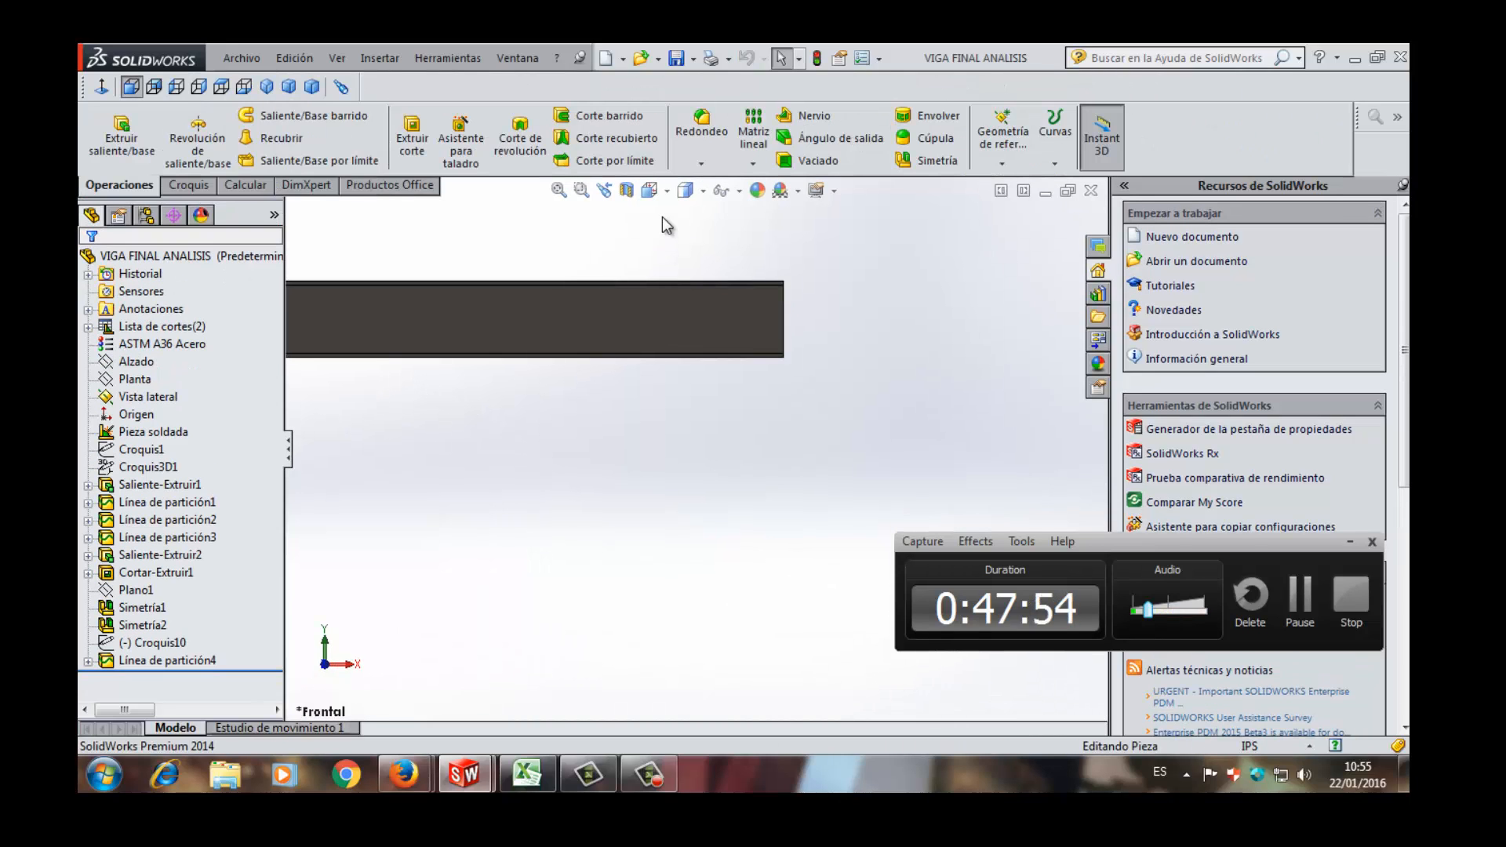
{"action": "left_click", "coordinate": [650, 191]}
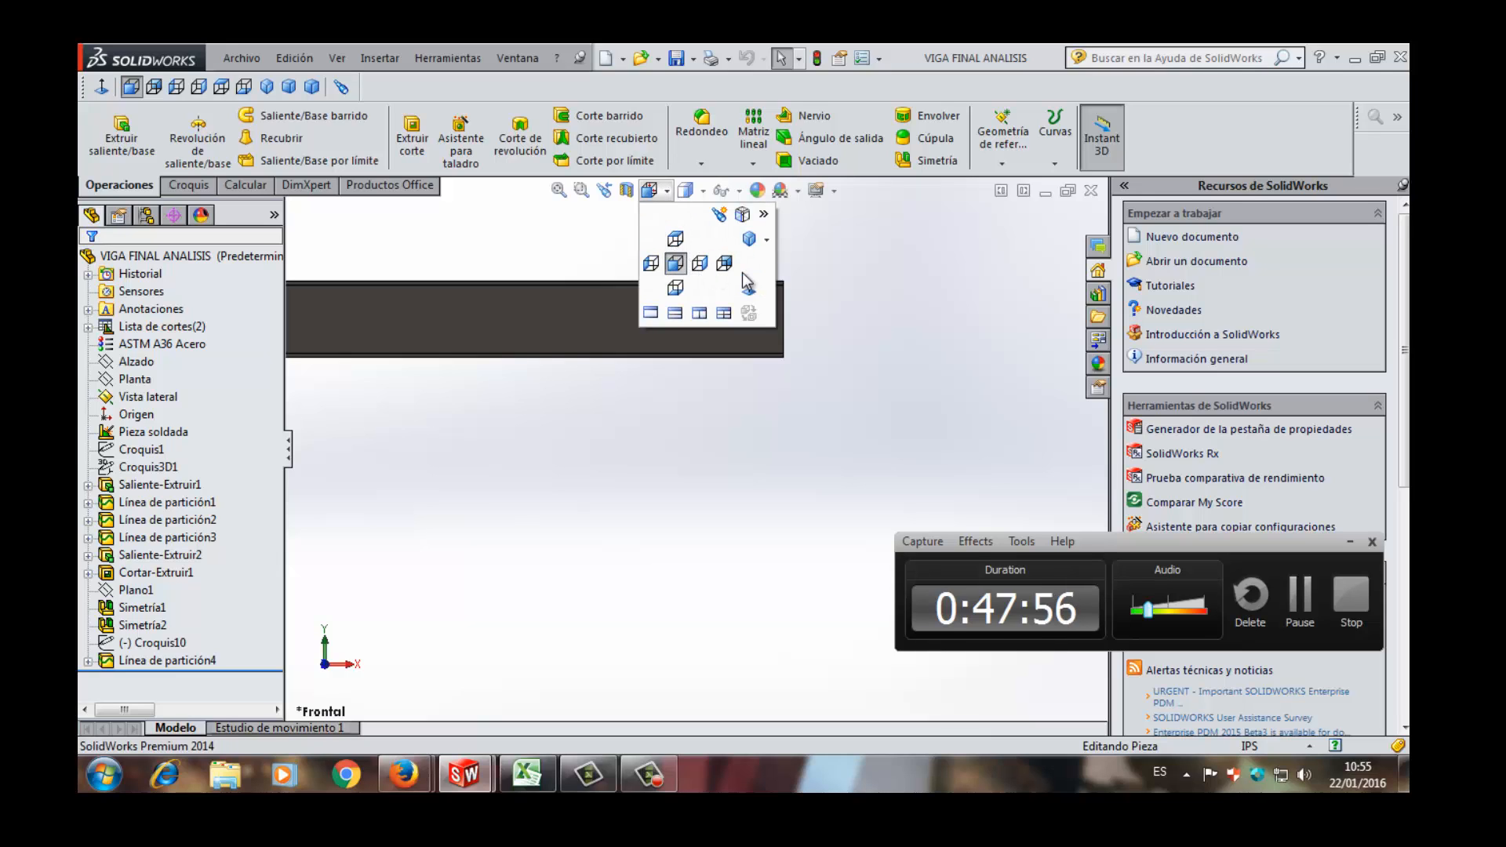
{"action": "left_click", "coordinate": [749, 239]}
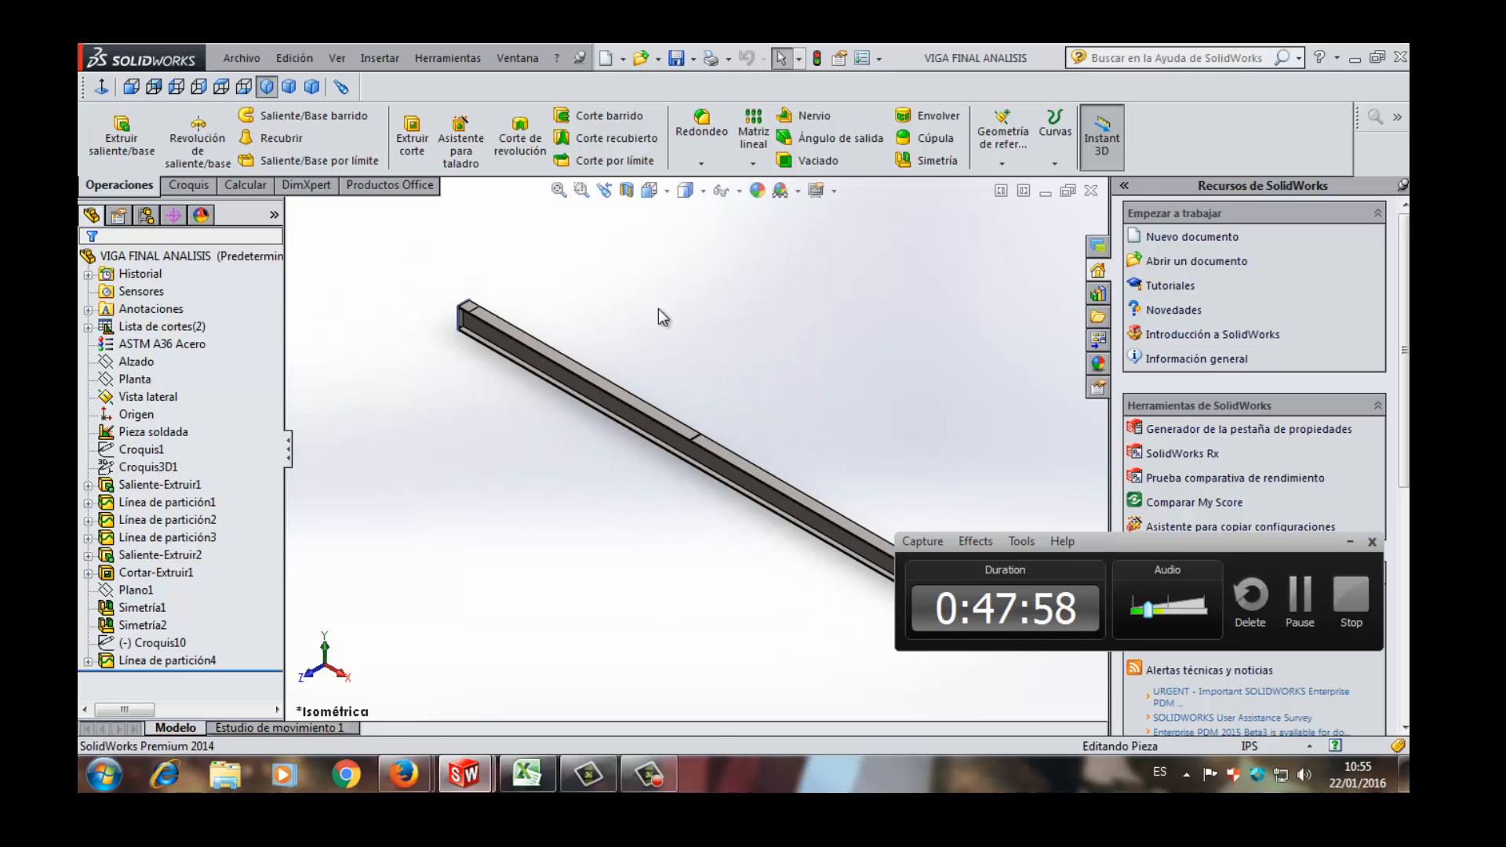
- Inspect the beam part along its full length, then closely at the end plate with its holes
{"action": "scroll", "coordinate": [657, 308], "scroll_direction": "up", "scroll_amount": 2}
{"action": "scroll", "coordinate": [794, 393], "scroll_direction": "down", "scroll_amount": 3}
{"action": "scroll", "coordinate": [547, 384], "scroll_direction": "up", "scroll_amount": 2}
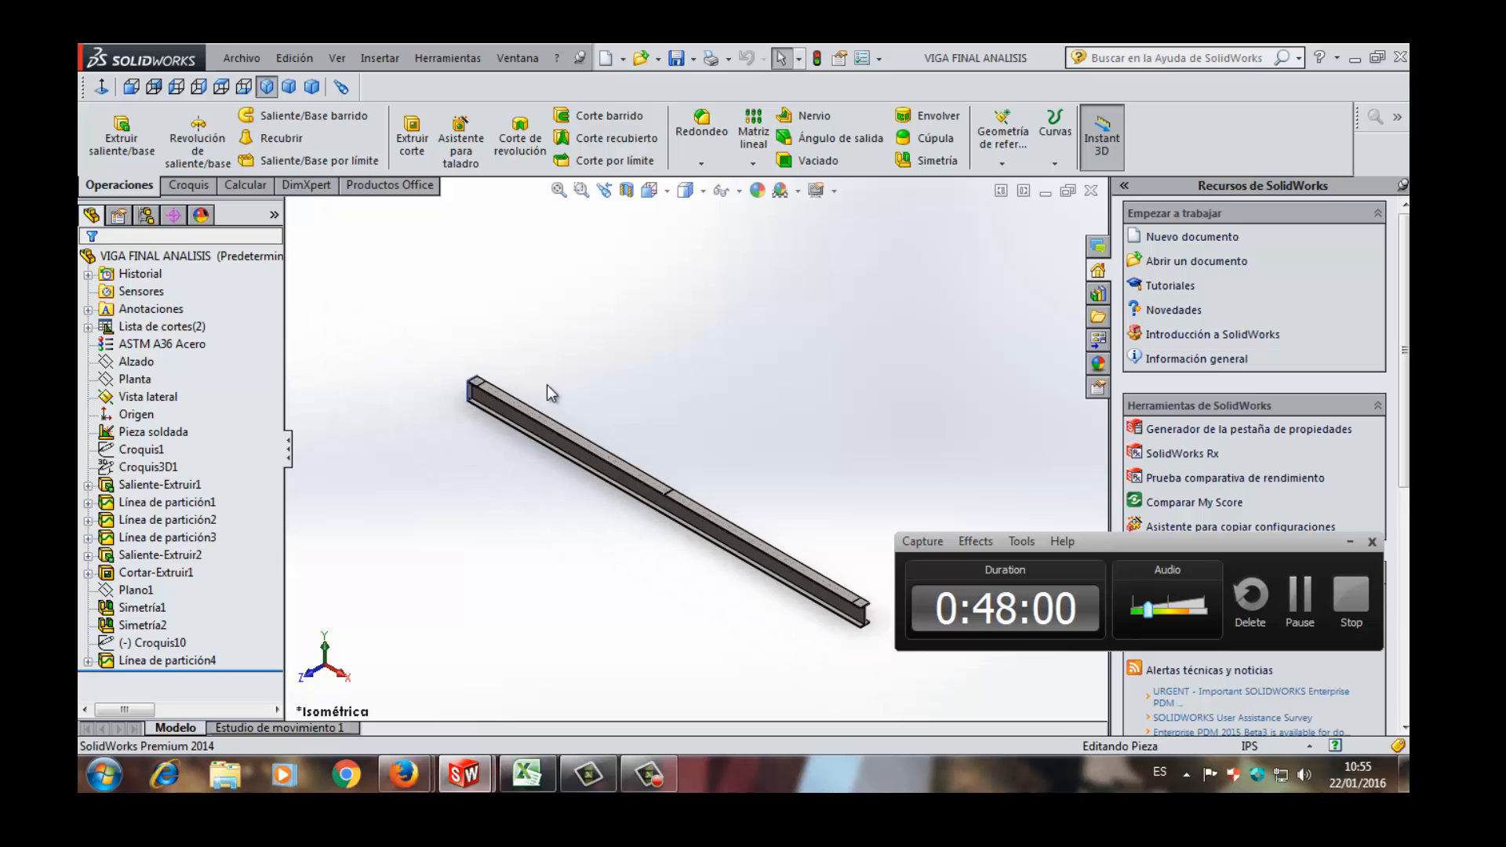
{"action": "scroll", "coordinate": [547, 384], "scroll_direction": "down", "scroll_amount": 2}
{"action": "scroll", "coordinate": [588, 528], "scroll_direction": "up", "scroll_amount": 4}
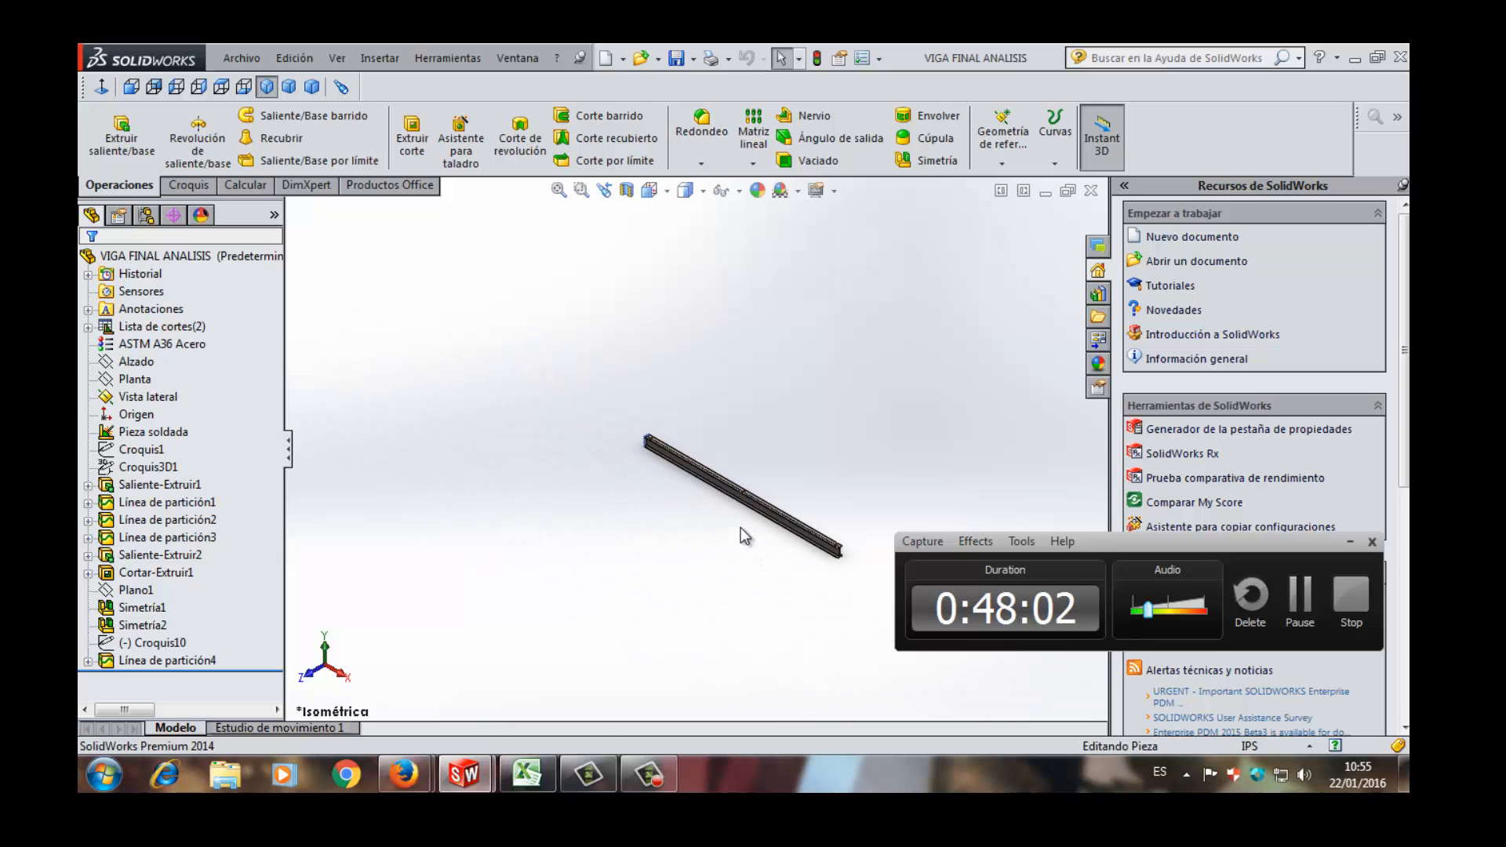
{"action": "scroll", "coordinate": [916, 462], "scroll_direction": "down", "scroll_amount": 3}
{"action": "scroll", "coordinate": [746, 506], "scroll_direction": "up", "scroll_amount": 2}
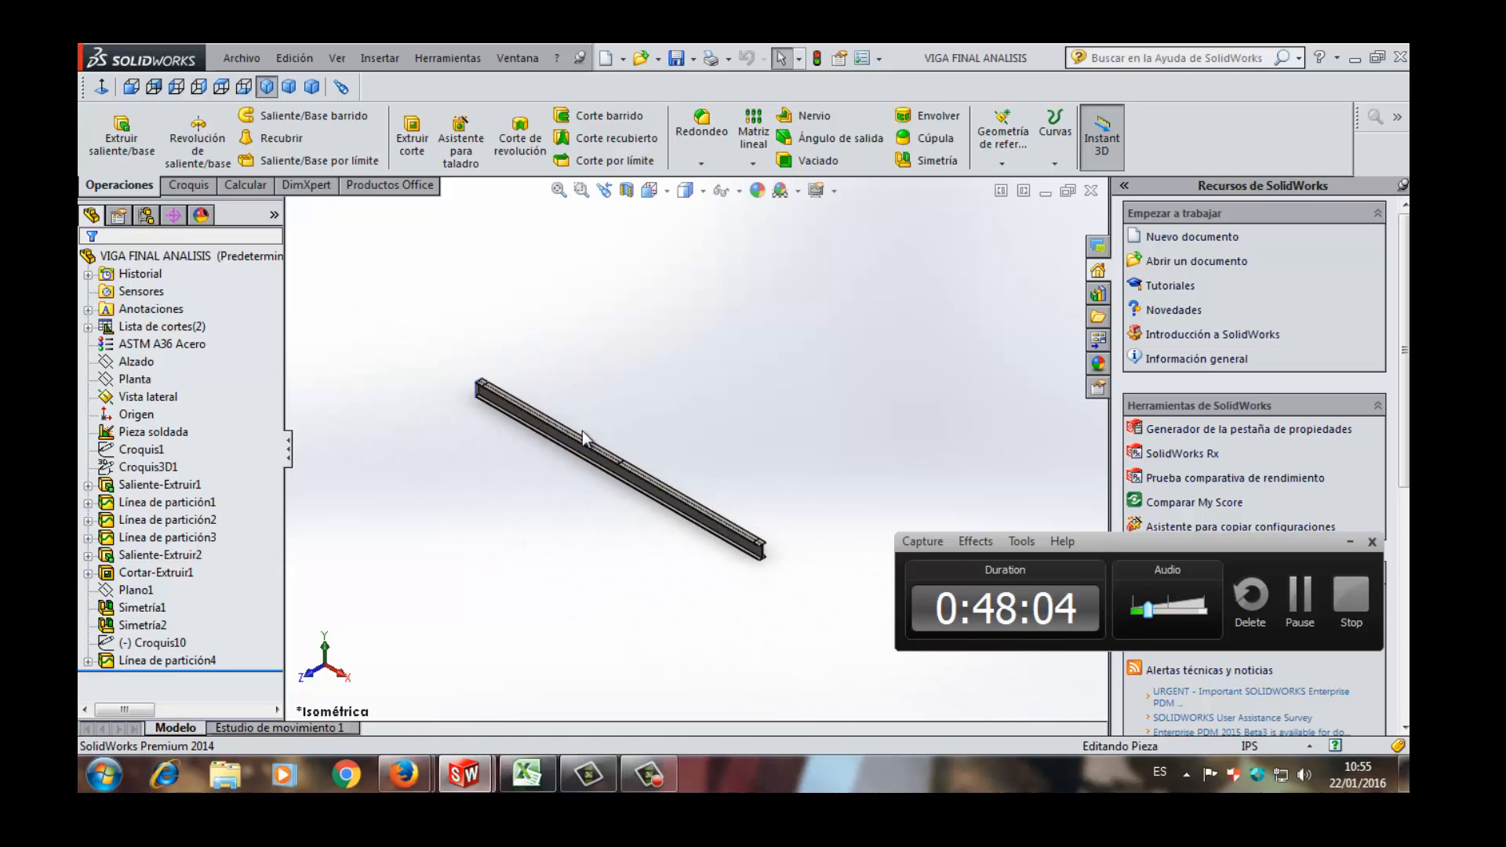
{"action": "scroll", "coordinate": [581, 430], "scroll_direction": "down", "scroll_amount": 2}
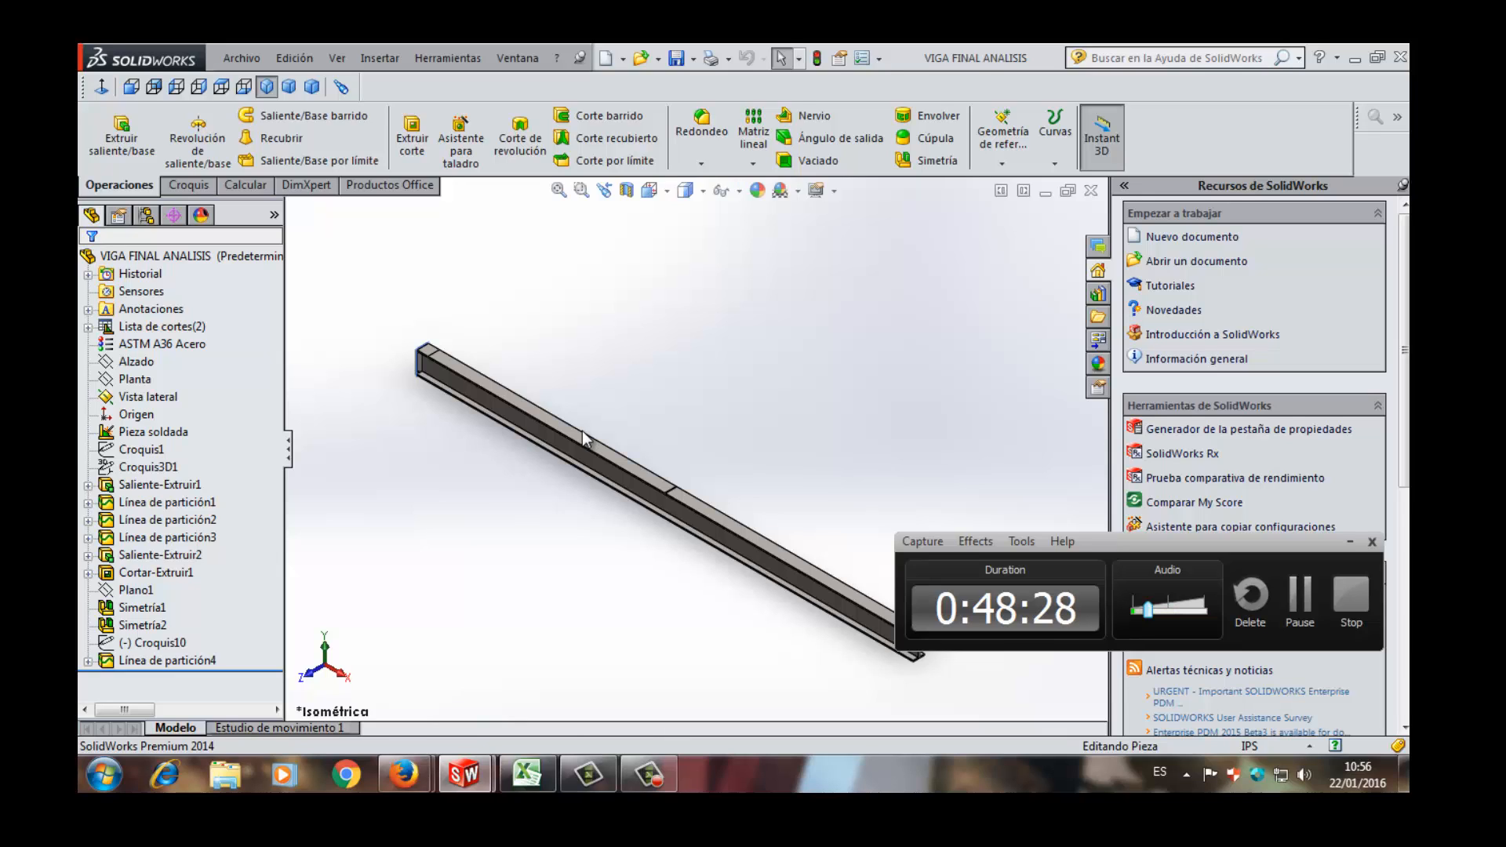
{"action": "scroll", "coordinate": [538, 400], "scroll_direction": "down", "scroll_amount": 5}
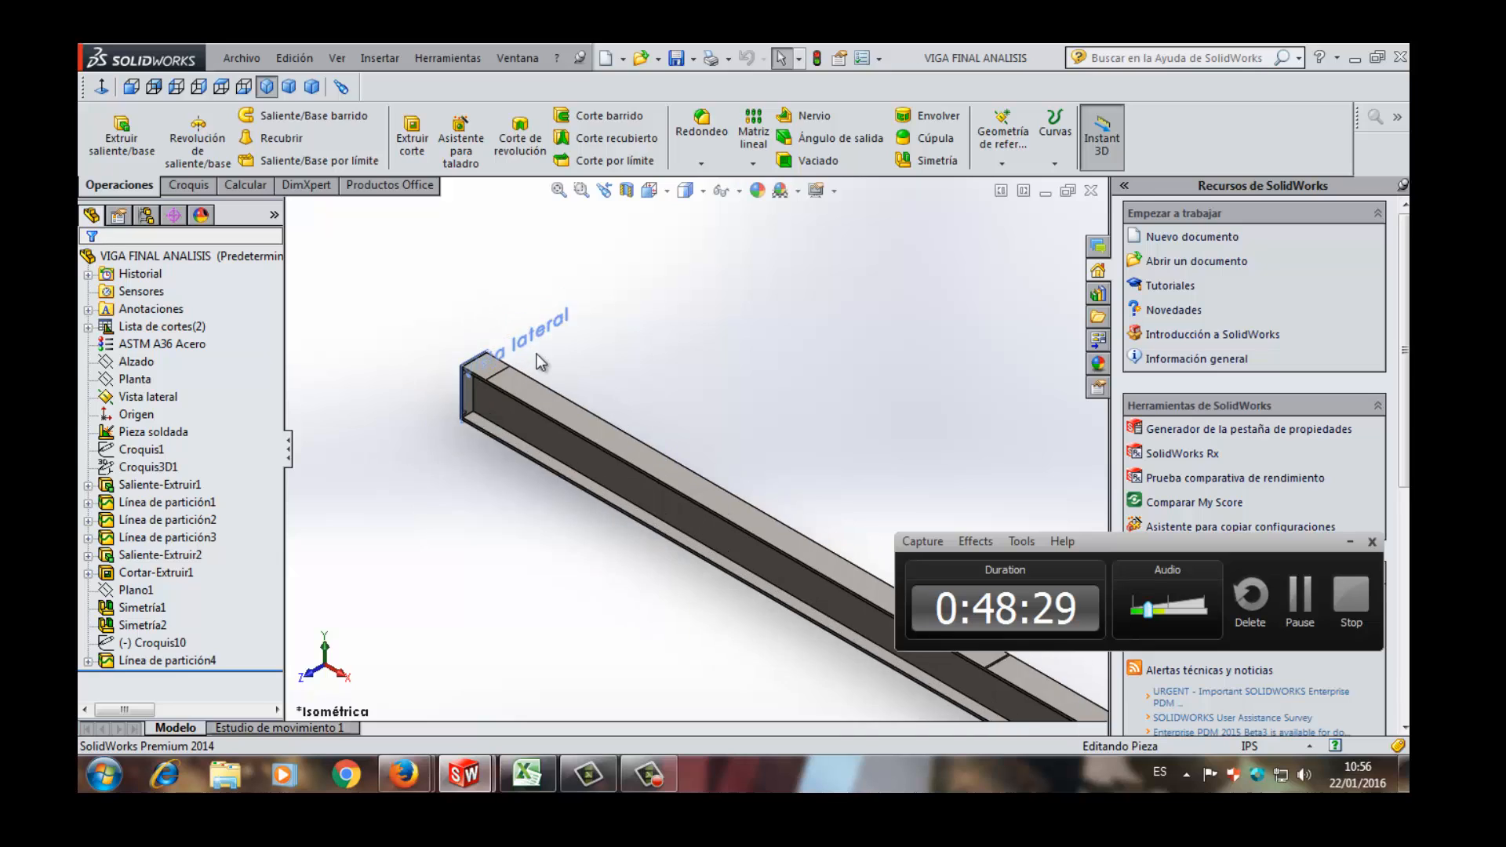
{"action": "scroll", "coordinate": [538, 400], "scroll_direction": "down", "scroll_amount": 4}
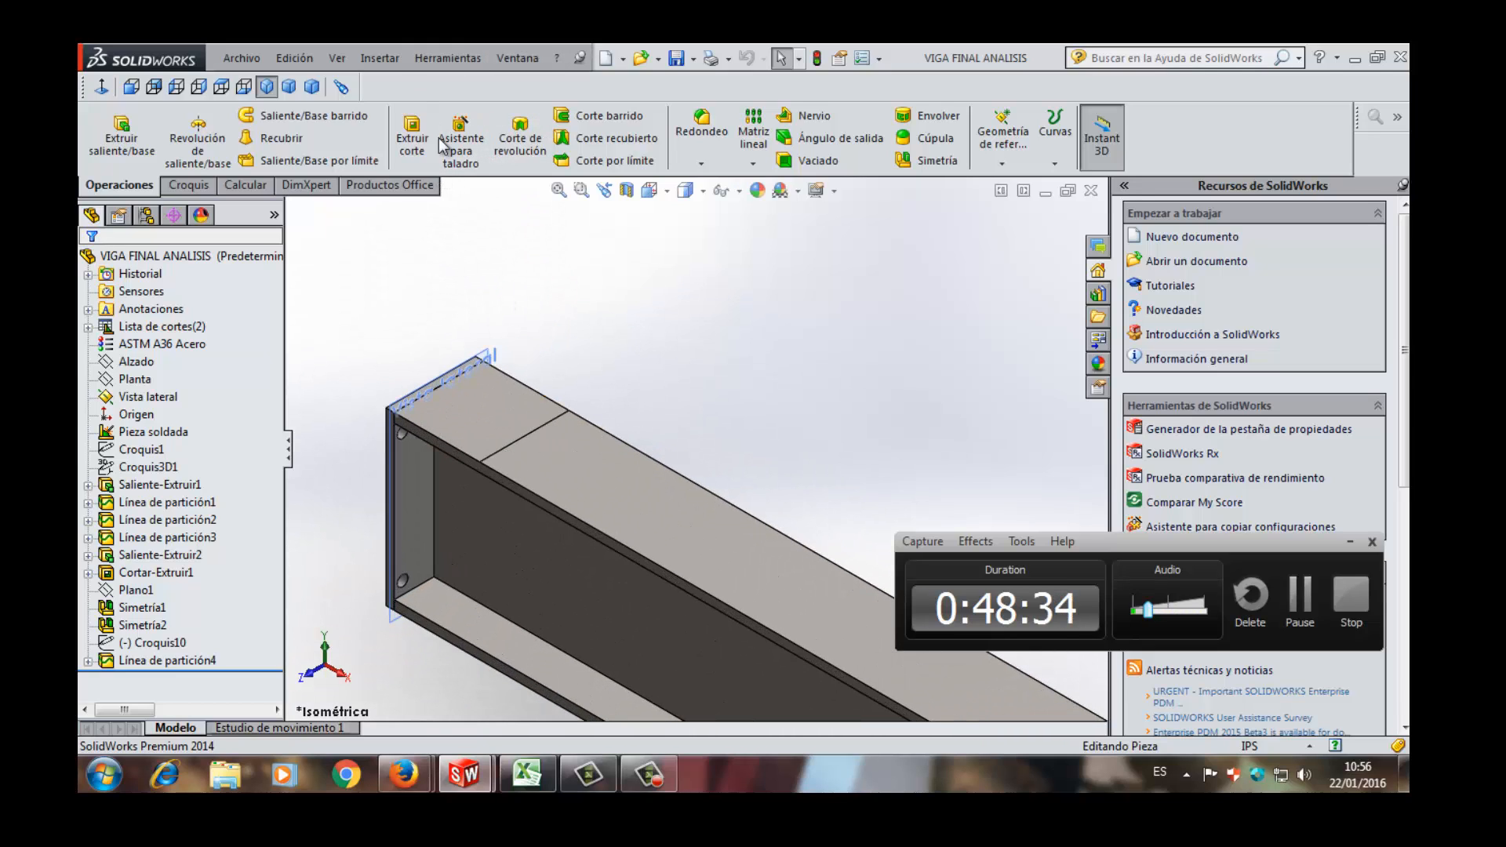
{"action": "left_click", "coordinate": [390, 185]}
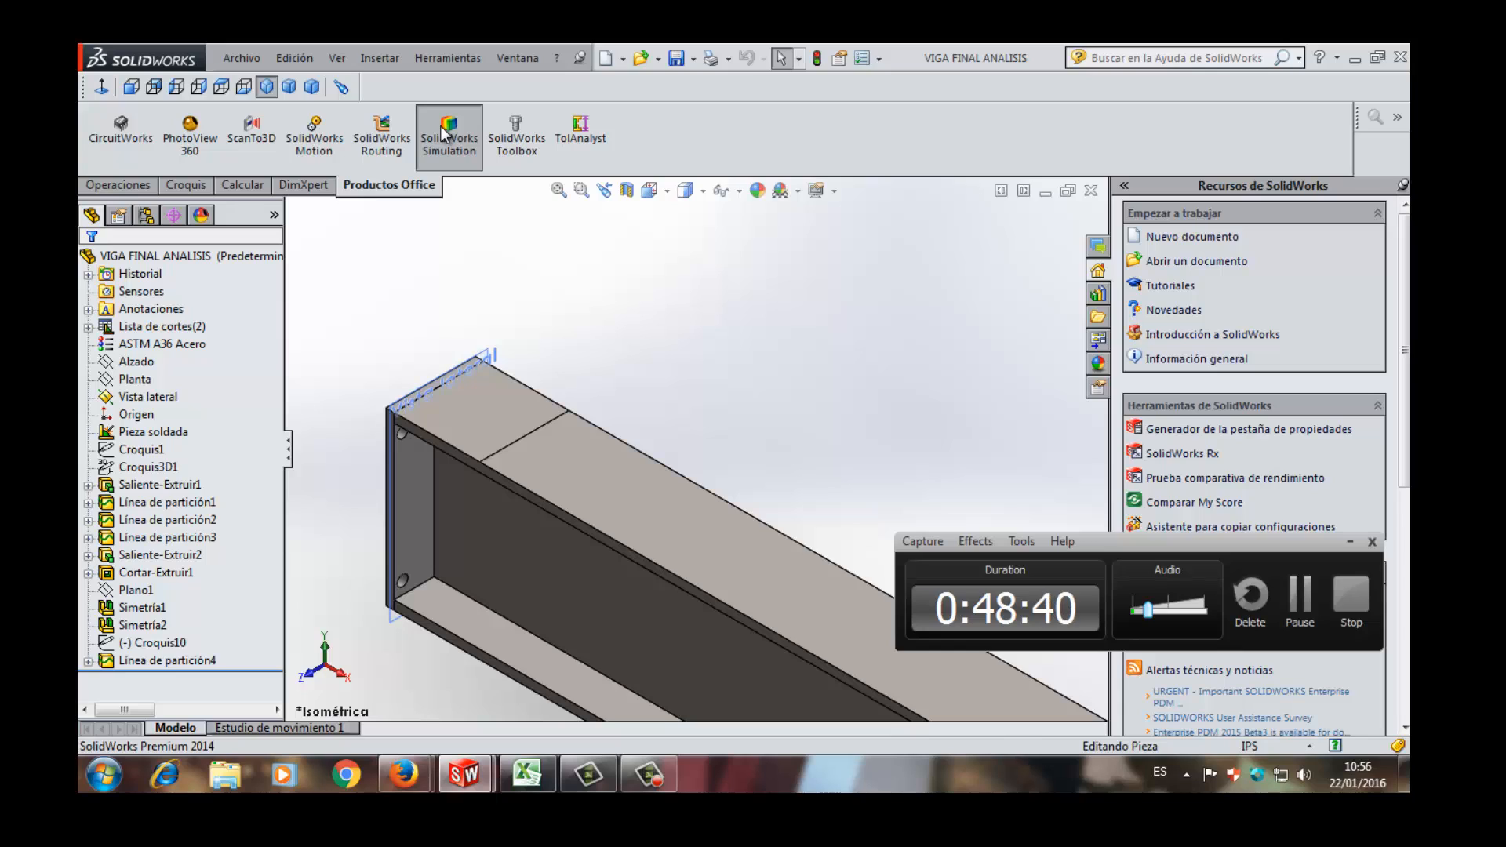
{"action": "left_click", "coordinate": [443, 135]}
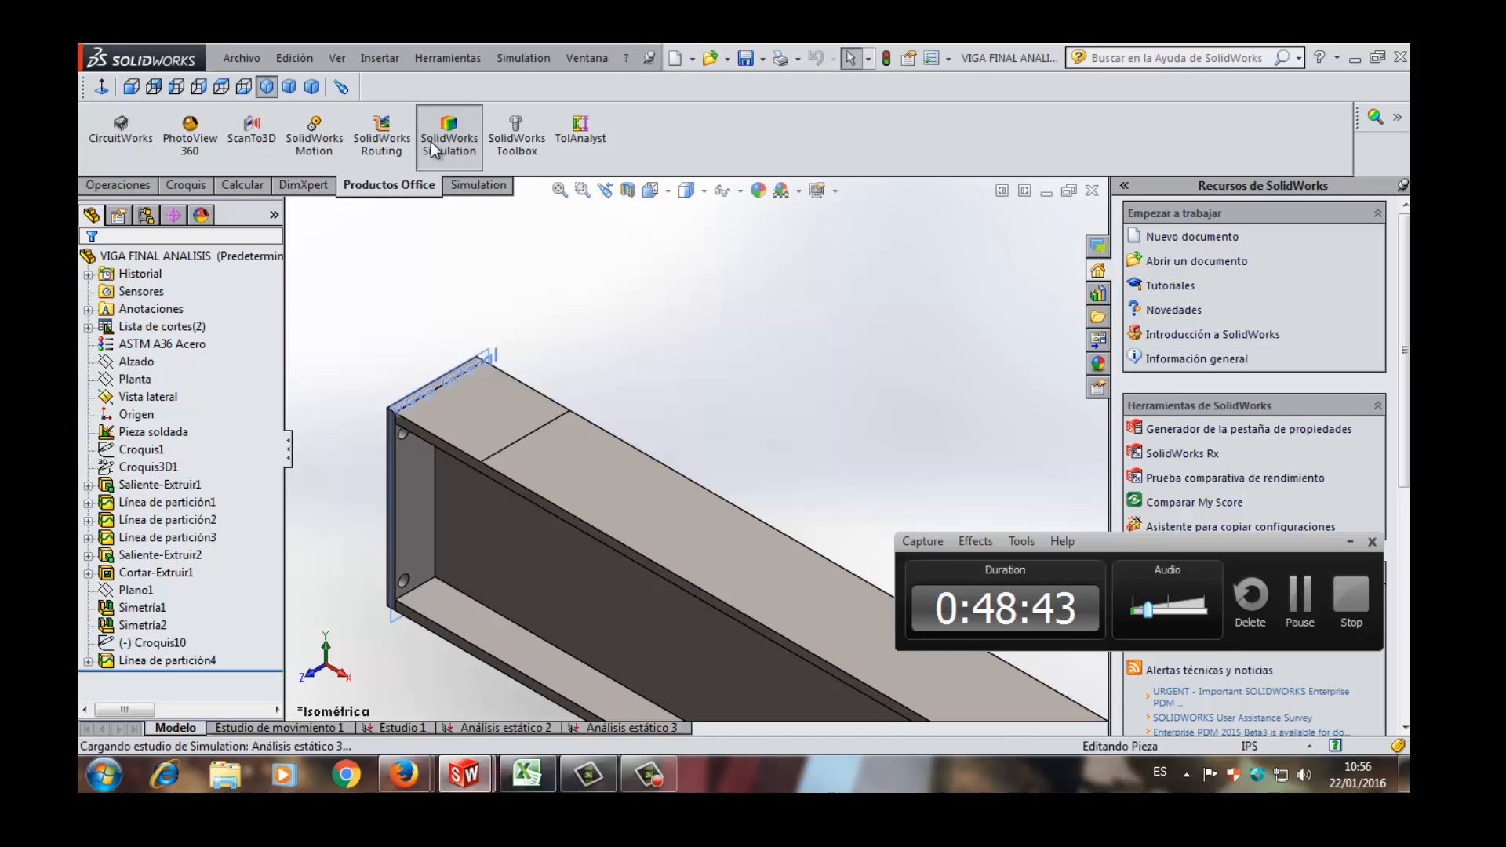
{"action": "left_click", "coordinate": [432, 142]}
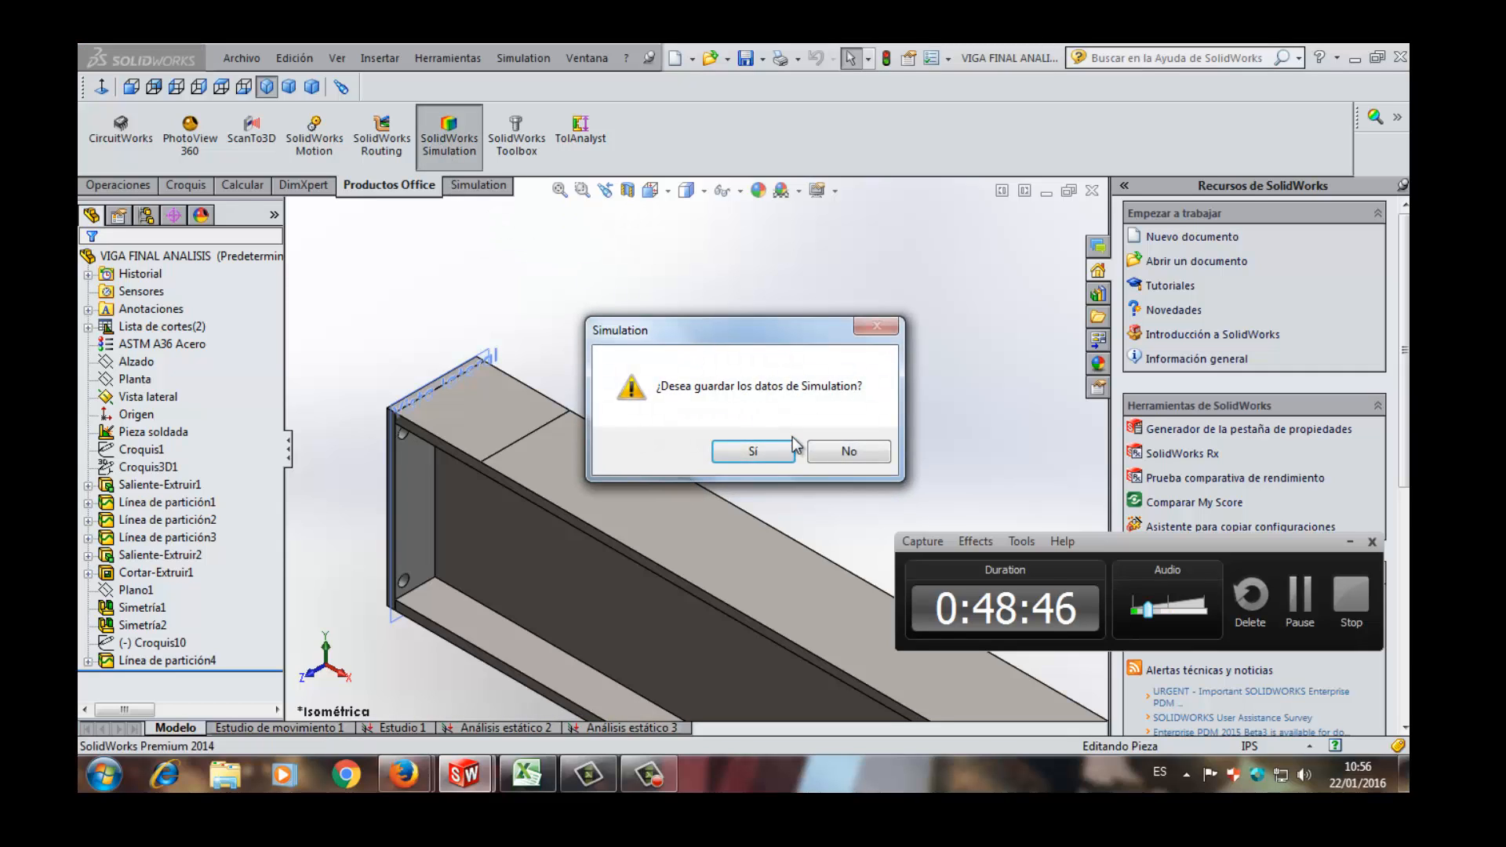
{"action": "left_click", "coordinate": [841, 454]}
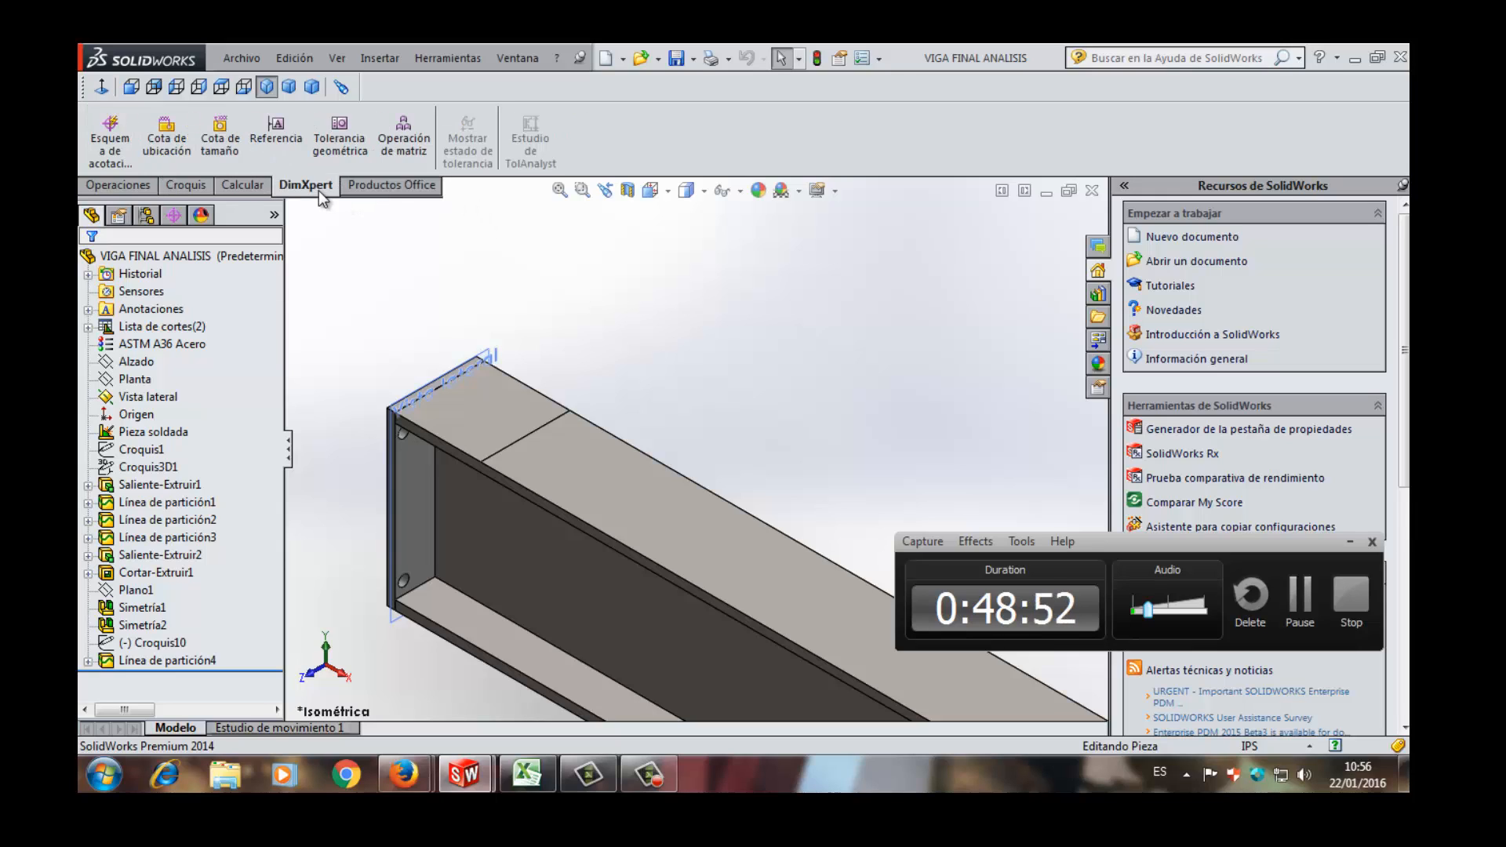
- Activate the SolidWorks Simulation add-in and create a new static analysis study of the beam part with the default name
{"action": "left_click", "coordinate": [466, 157]}
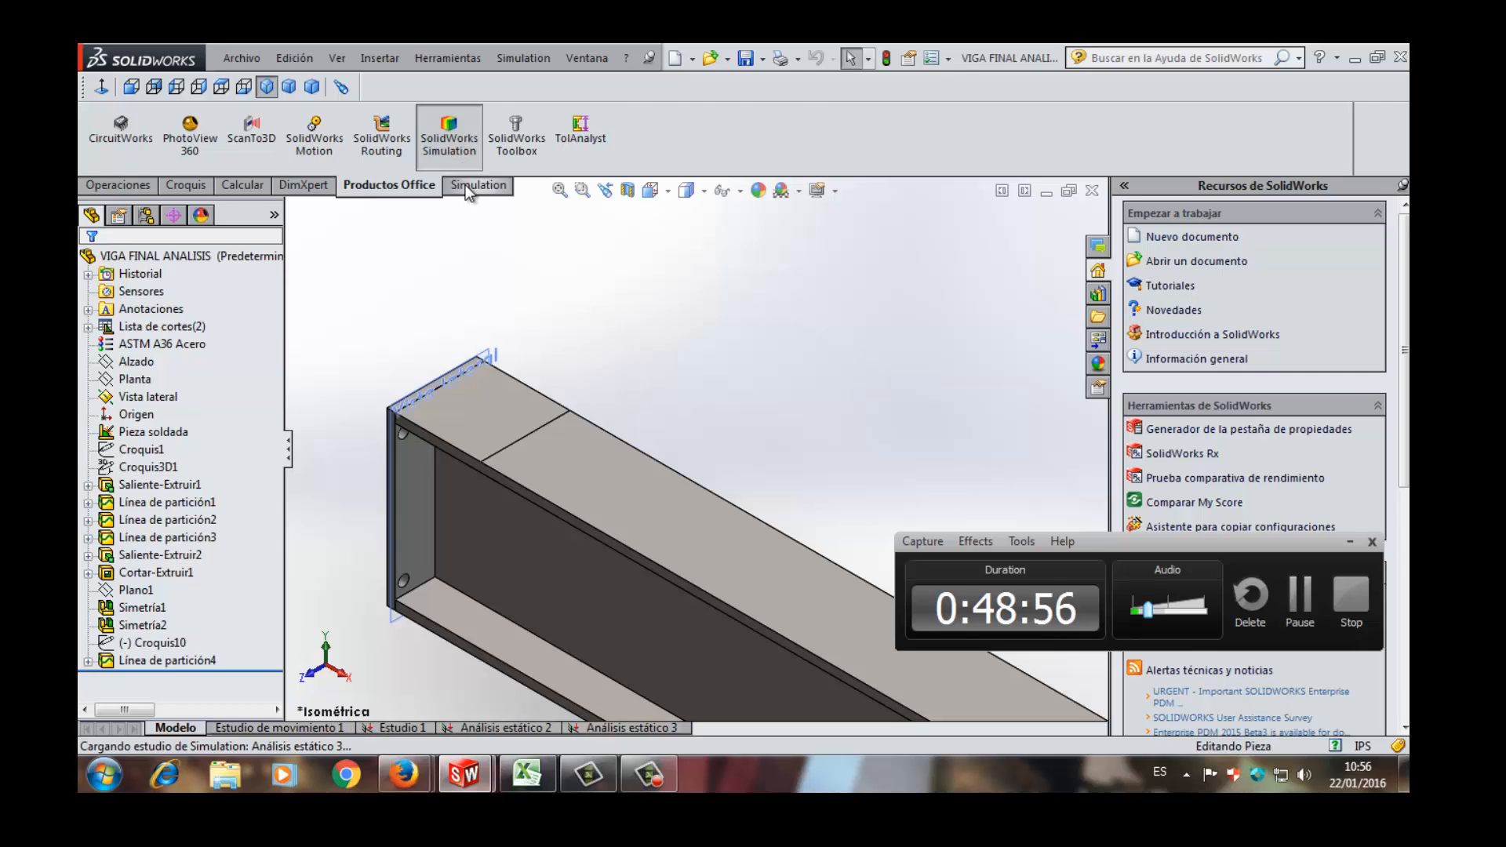
{"action": "left_click", "coordinate": [467, 186]}
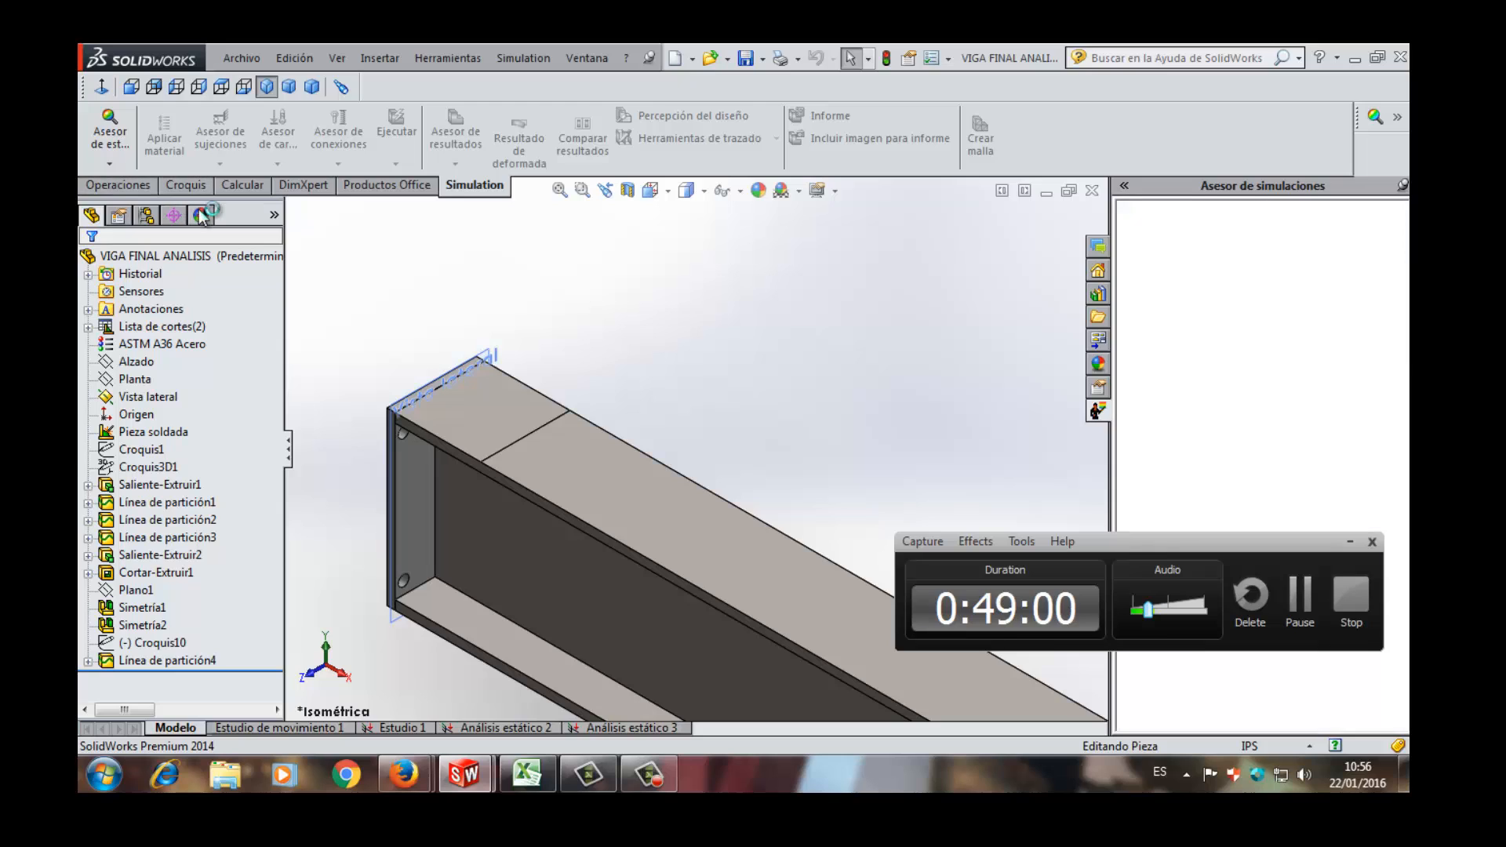
{"action": "left_click", "coordinate": [109, 162]}
{"action": "left_click", "coordinate": [139, 200]}
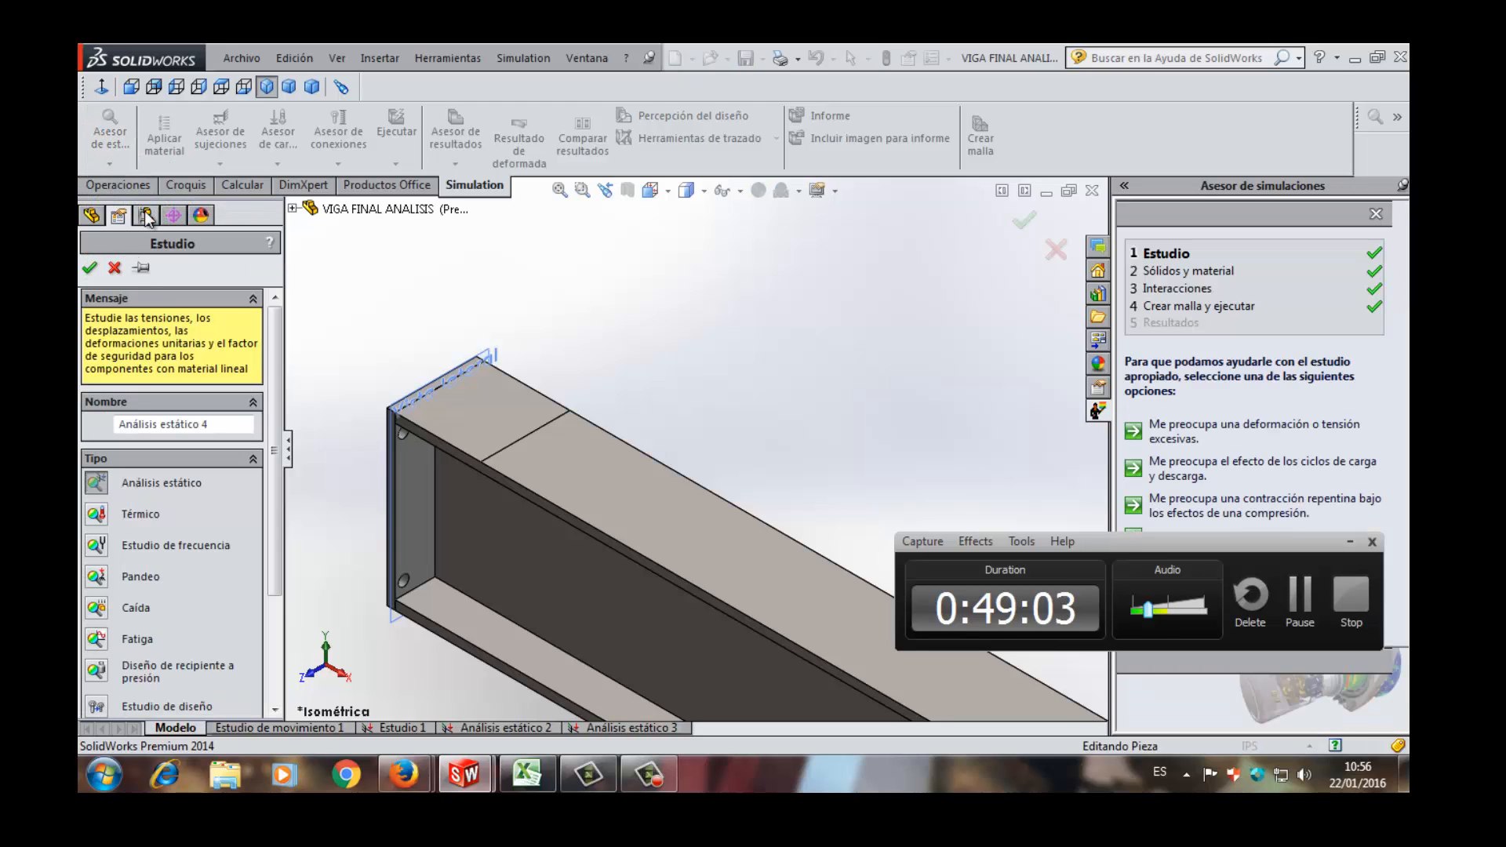
{"action": "left_click", "coordinate": [90, 267]}
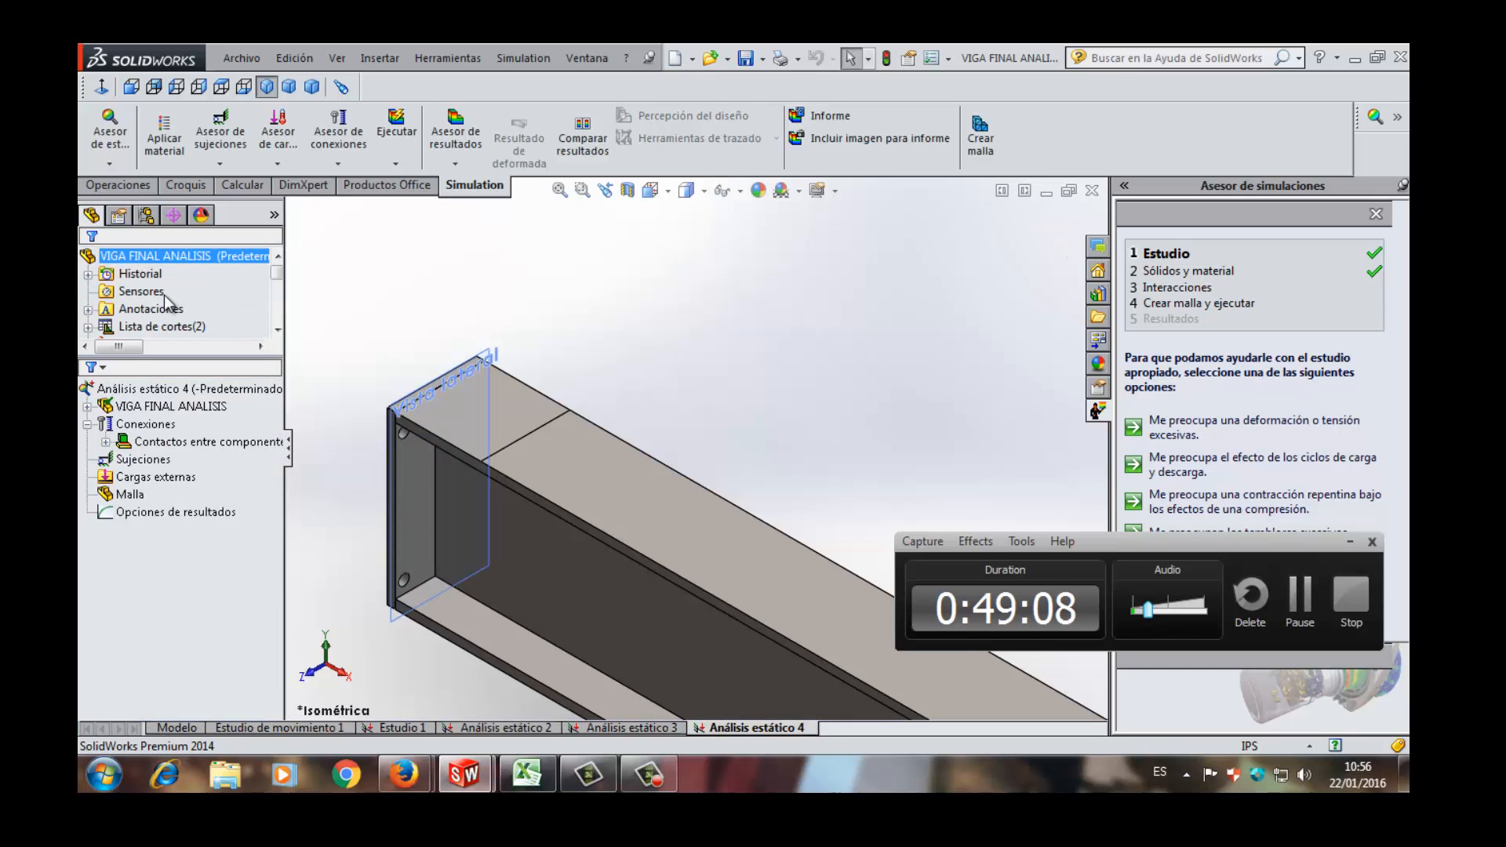
{"action": "key", "text": "f"}
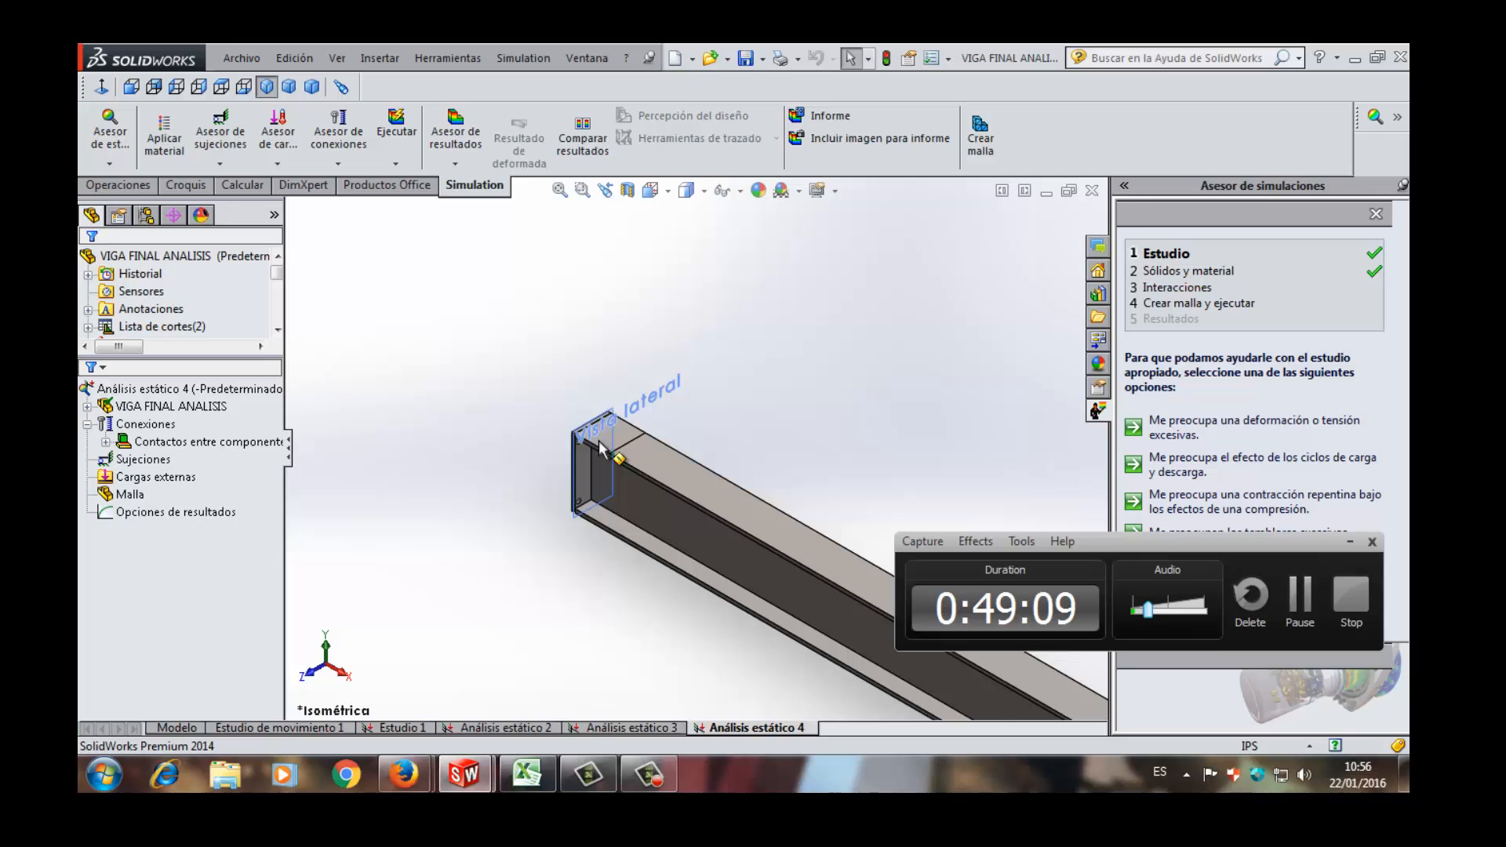
{"action": "scroll", "coordinate": [670, 414], "scroll_direction": "down", "scroll_amount": 4}
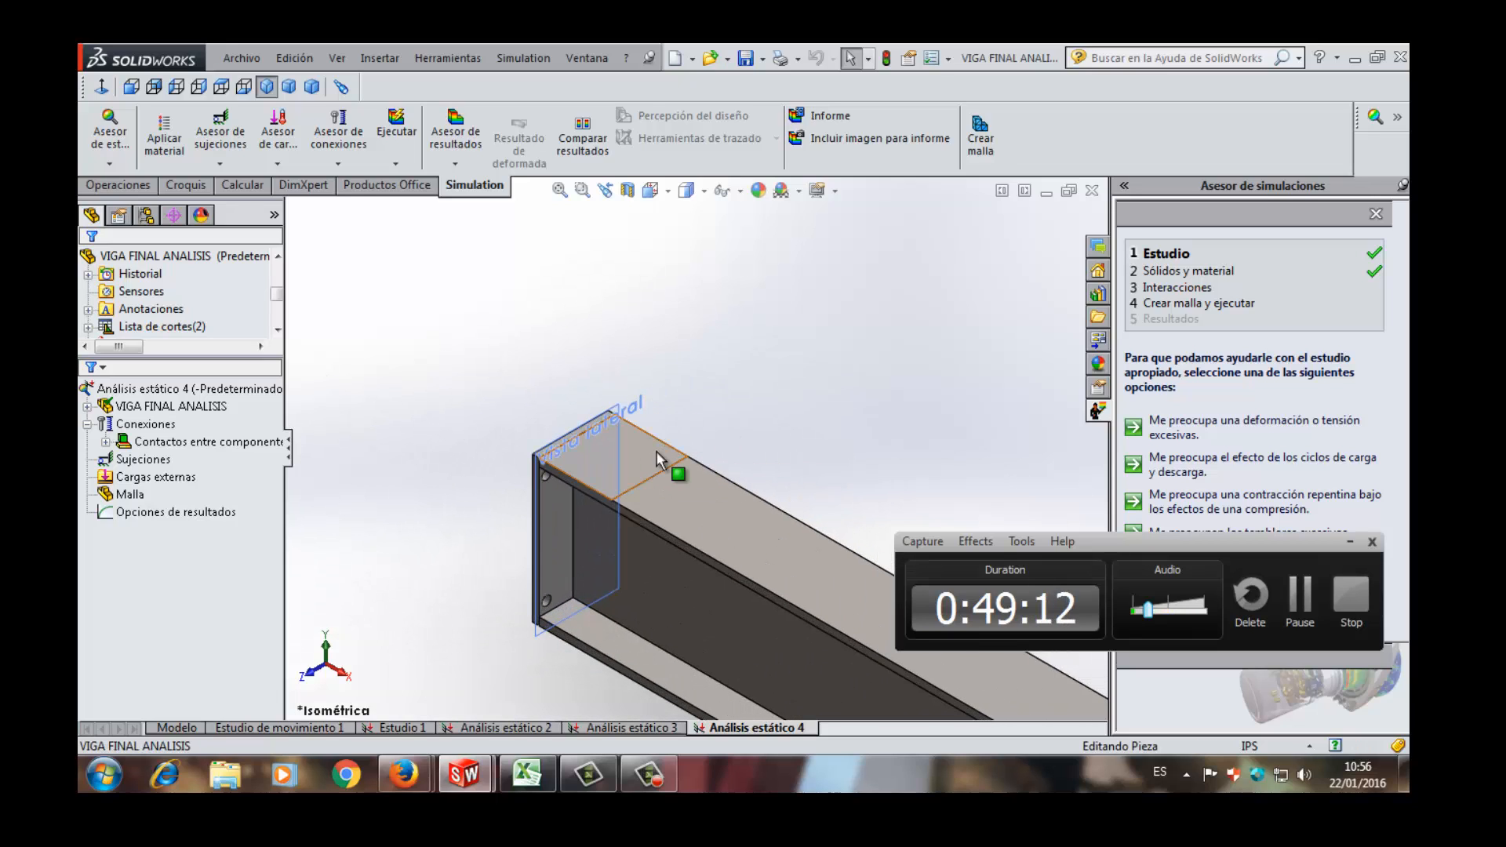
{"action": "left_click", "coordinate": [656, 453]}
{"action": "left_click", "coordinate": [704, 388]}
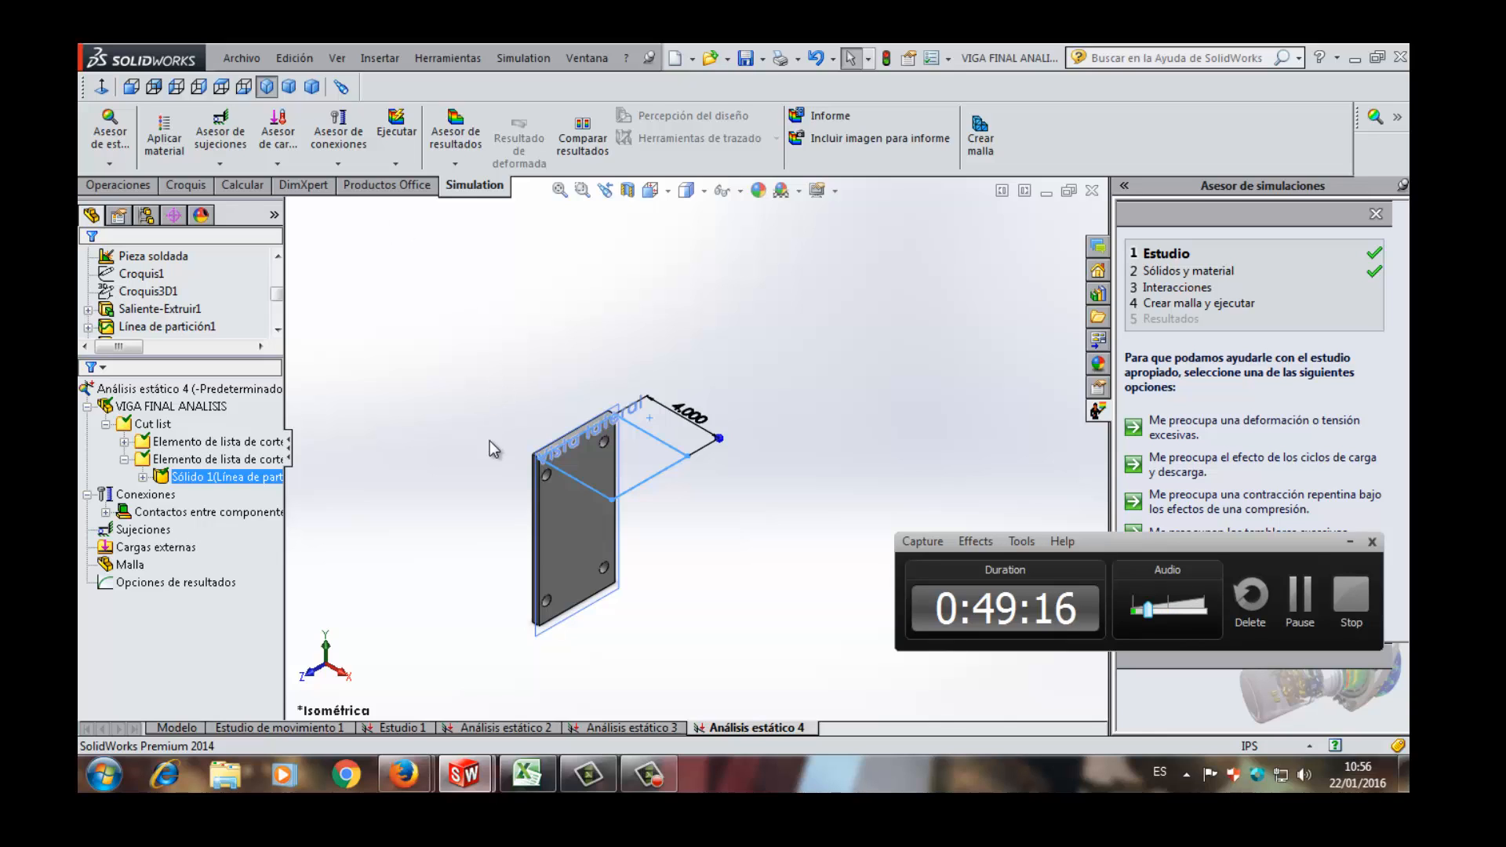
{"action": "key", "text": "ctrl+z"}
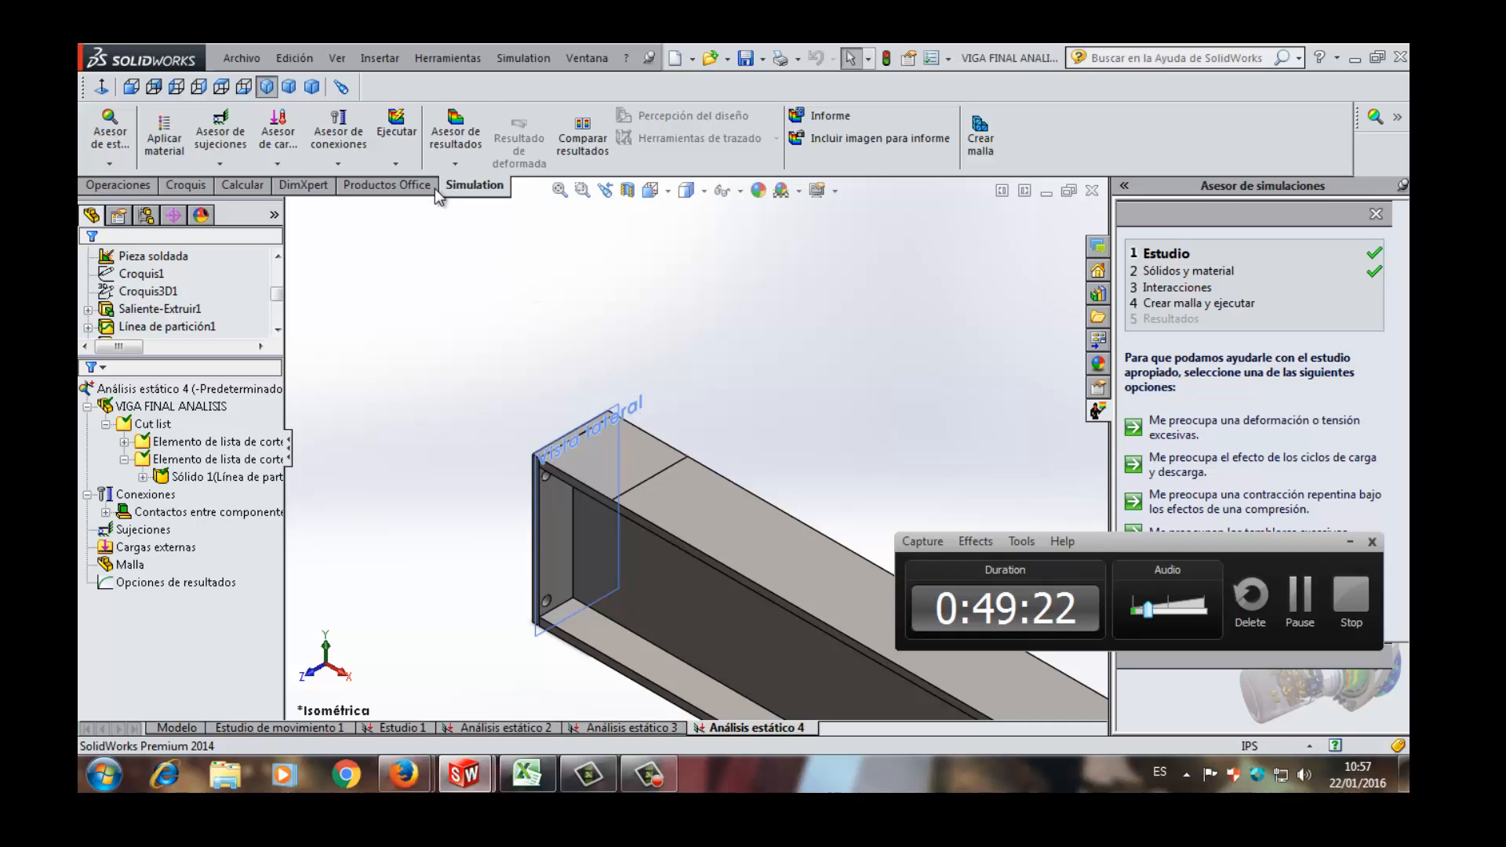
- Start a fixed geometry fixture and select the outer face of the end plate
{"action": "left_click", "coordinate": [238, 167]}
{"action": "left_click", "coordinate": [255, 200]}
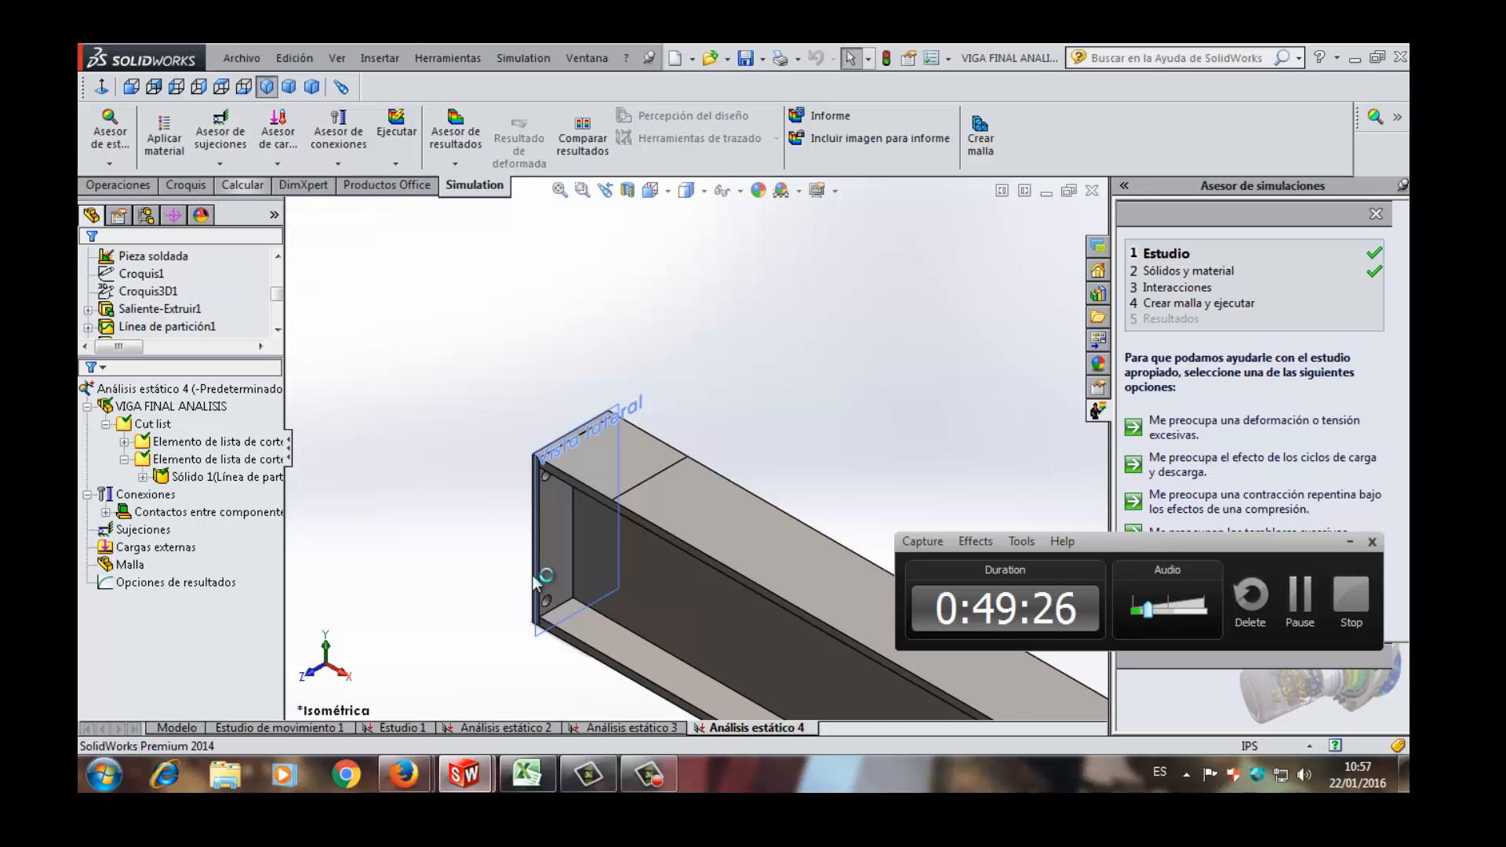
{"action": "middle_click_drag", "start_coordinate": [590, 590], "coordinate": [643, 450]}
{"action": "left_click", "coordinate": [648, 455]}
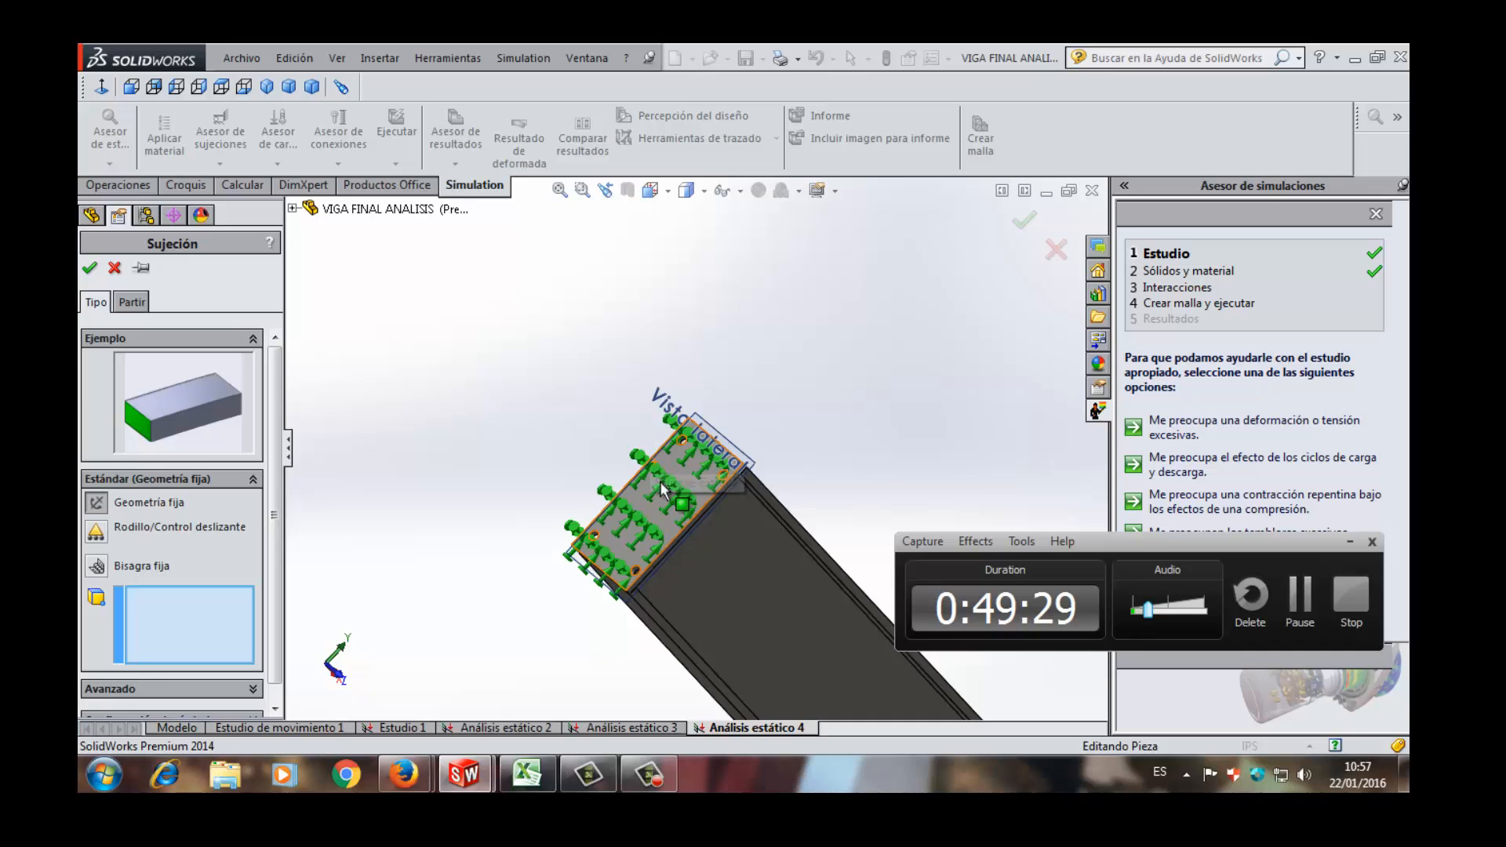
{"action": "left_click", "coordinate": [661, 483]}
{"action": "middle_click_drag", "start_coordinate": [719, 437], "coordinate": [666, 408]}
{"action": "scroll", "coordinate": [676, 414], "scroll_direction": "up", "scroll_amount": 6}
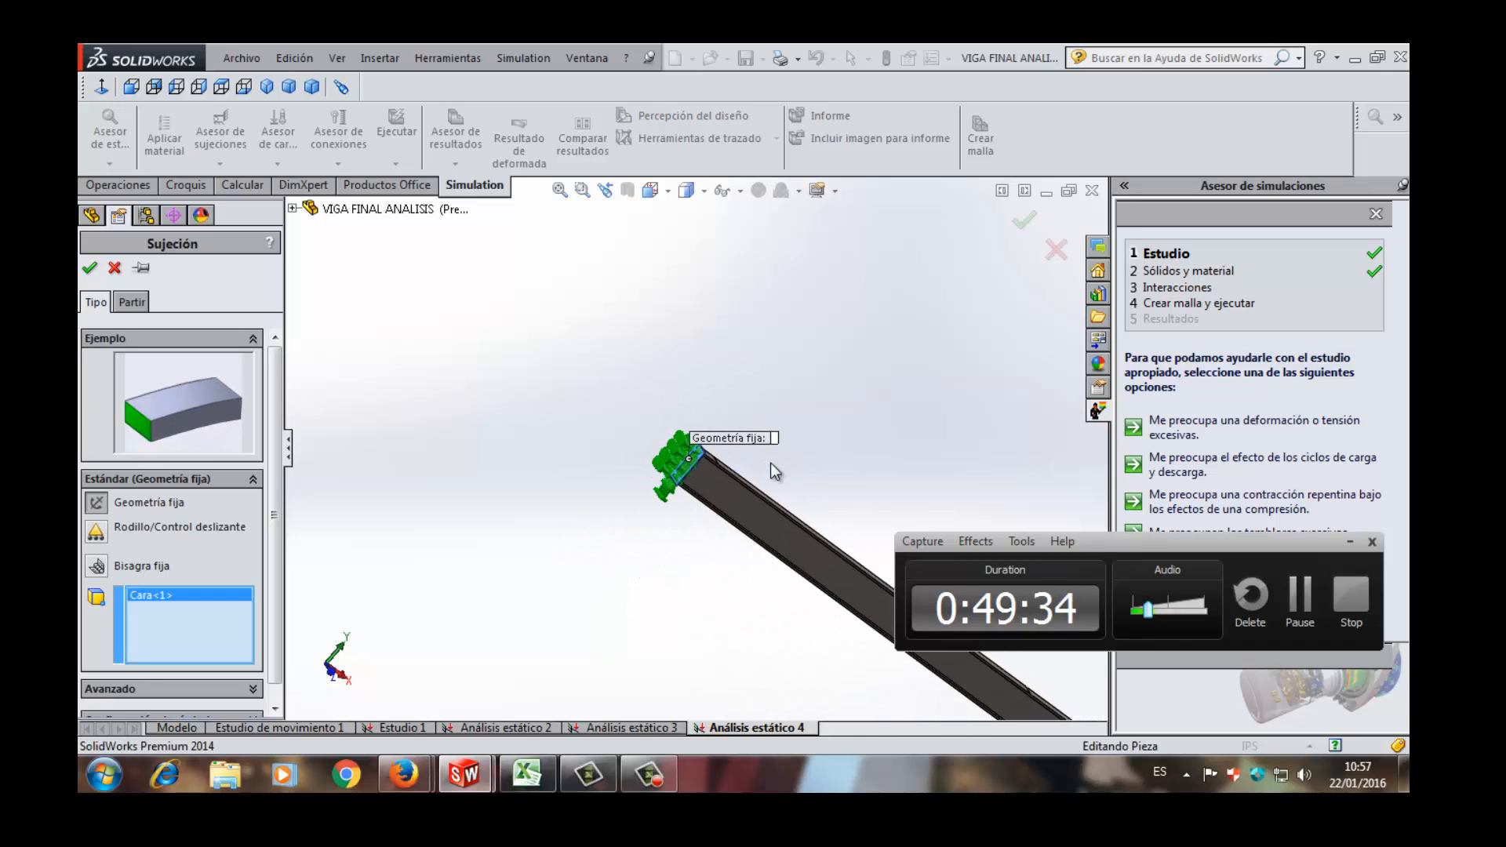
- Add the narrow split strip on the upper flange at mid-beam to the fixed geometry fixture and accept it
{"action": "middle_click_drag", "start_coordinate": [775, 471], "coordinate": [837, 502]}
{"action": "scroll", "coordinate": [837, 502], "scroll_direction": "down", "scroll_amount": 5}
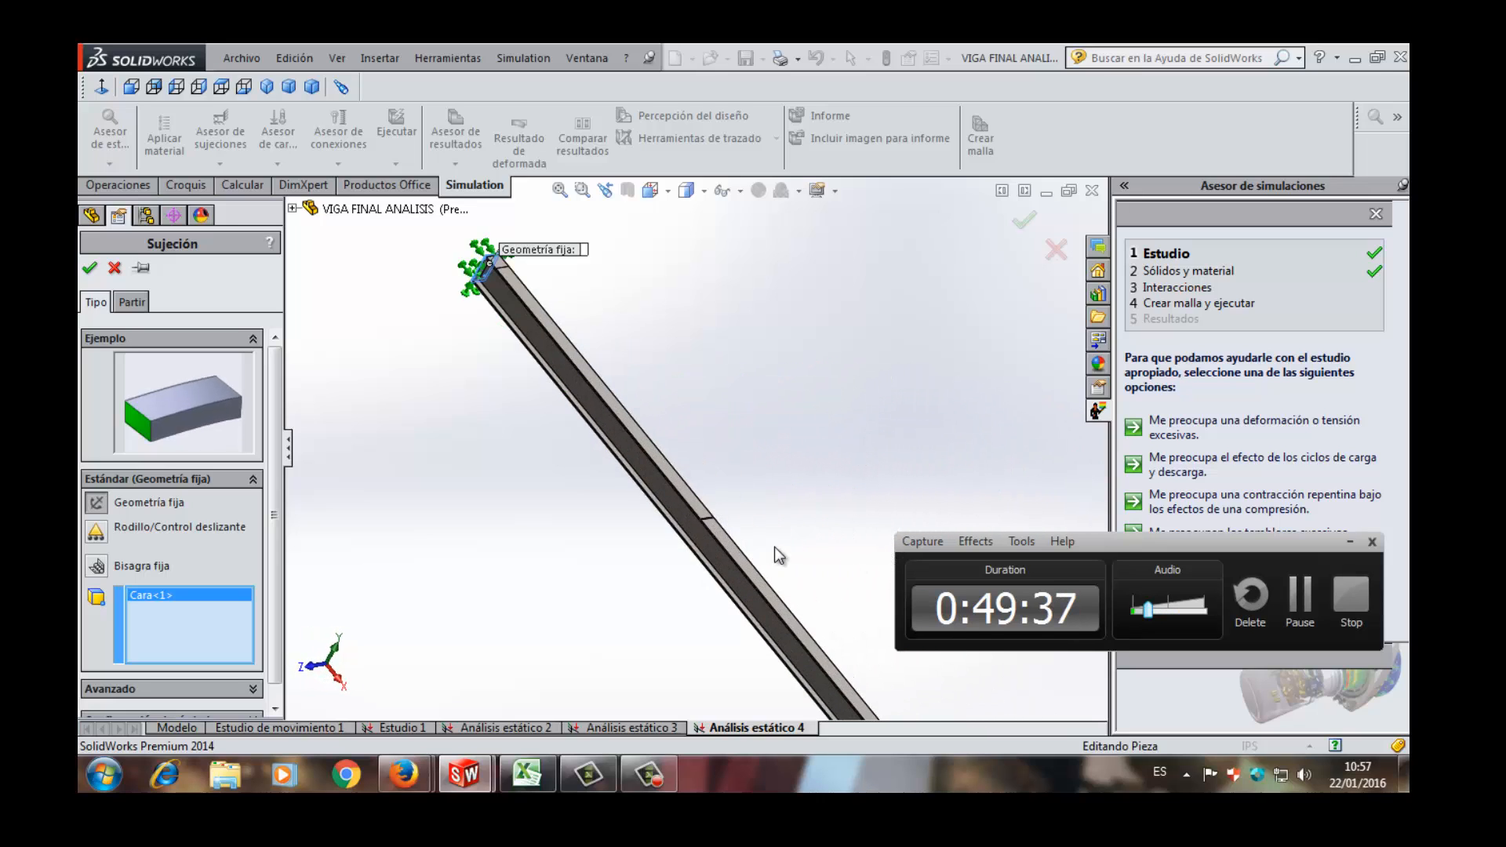
{"action": "scroll", "coordinate": [673, 518], "scroll_direction": "down", "scroll_amount": 8}
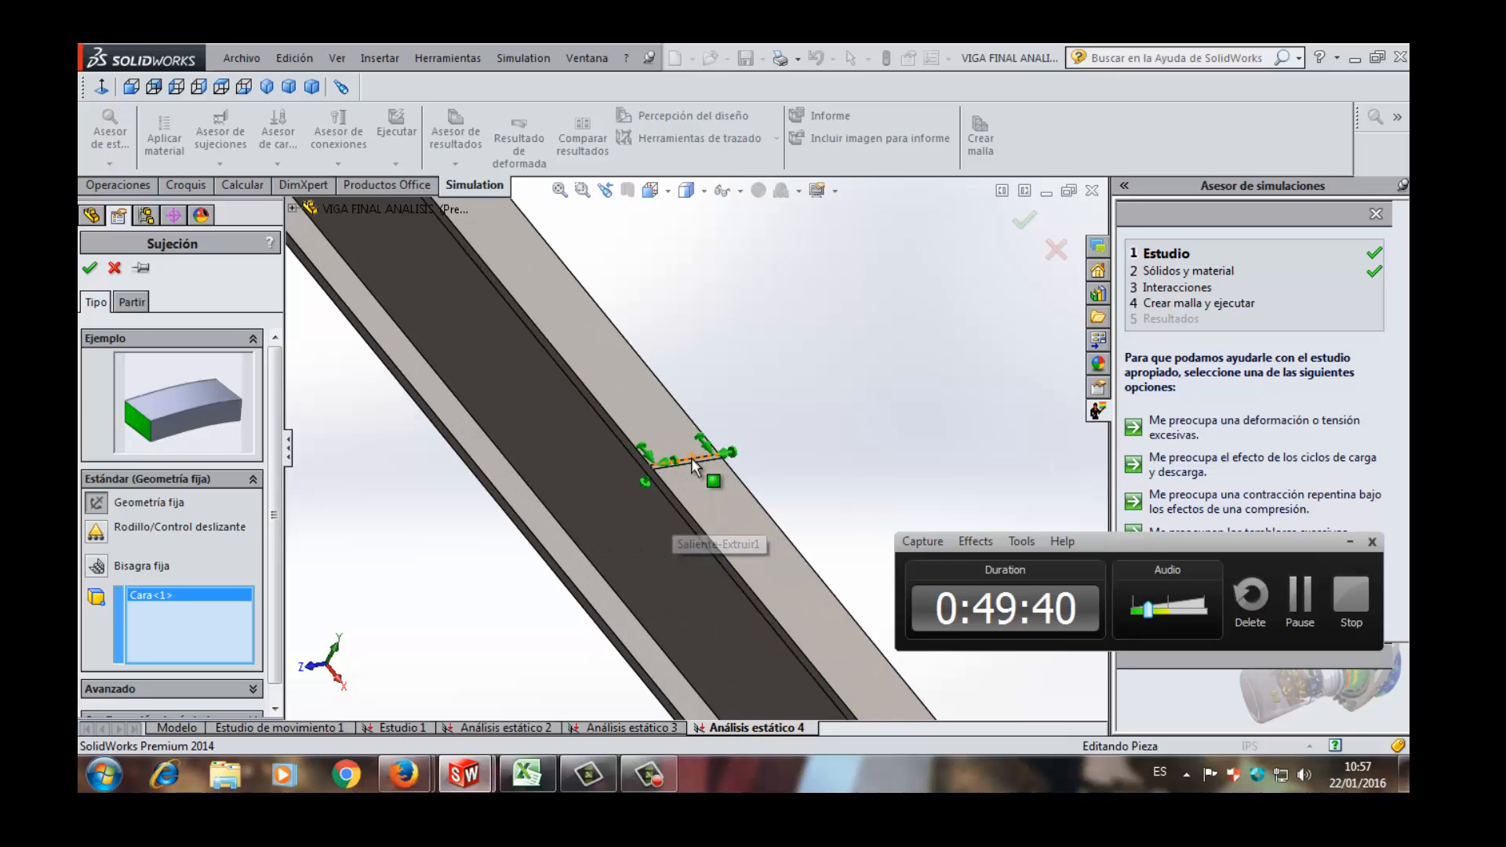
{"action": "scroll", "coordinate": [692, 465], "scroll_direction": "down", "scroll_amount": 5}
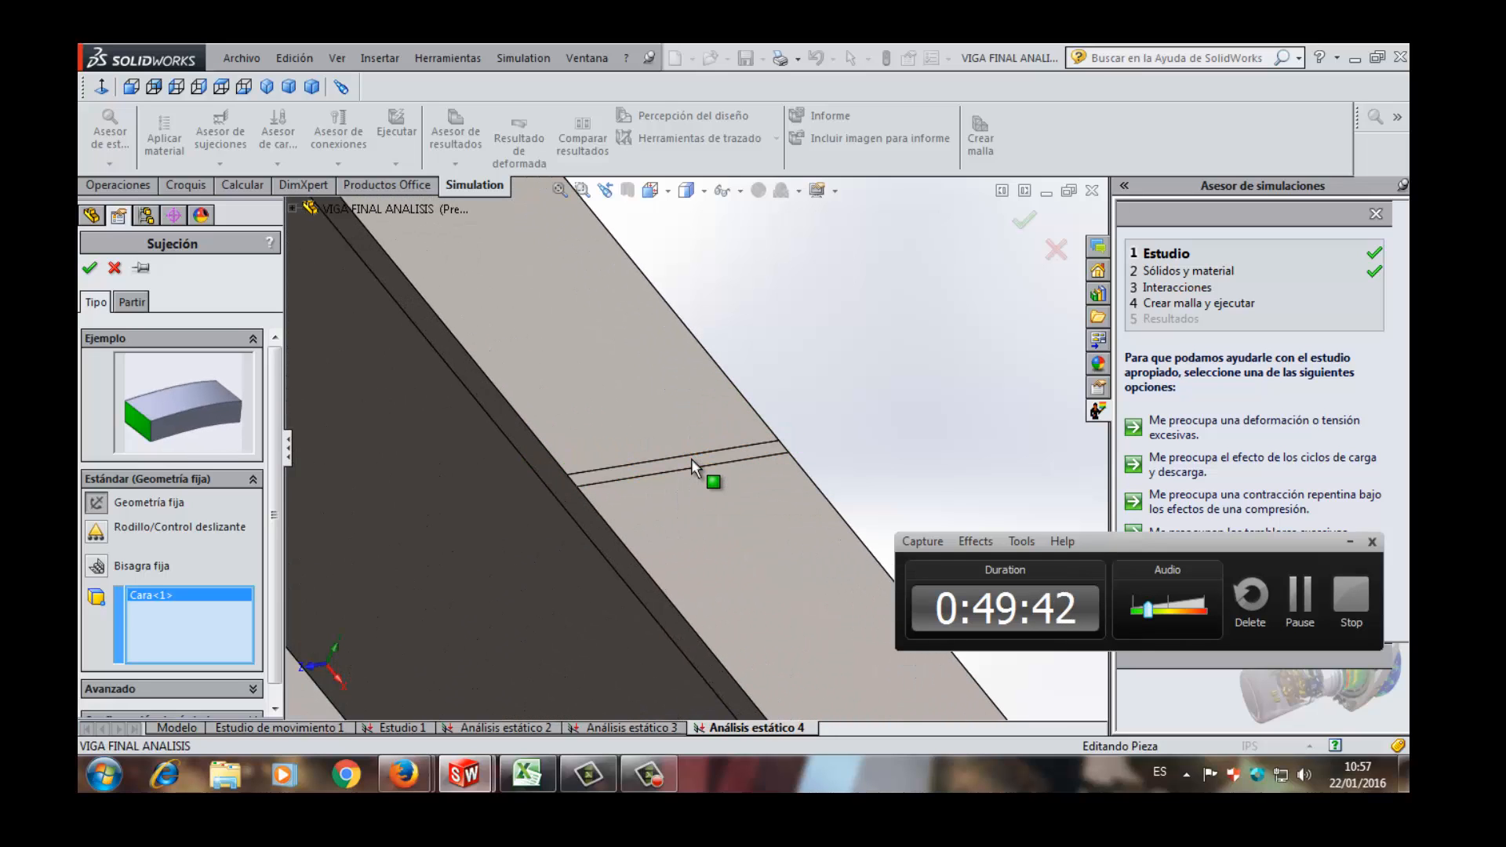
{"action": "left_click", "coordinate": [692, 463]}
{"action": "scroll", "coordinate": [692, 462], "scroll_direction": "up", "scroll_amount": 6}
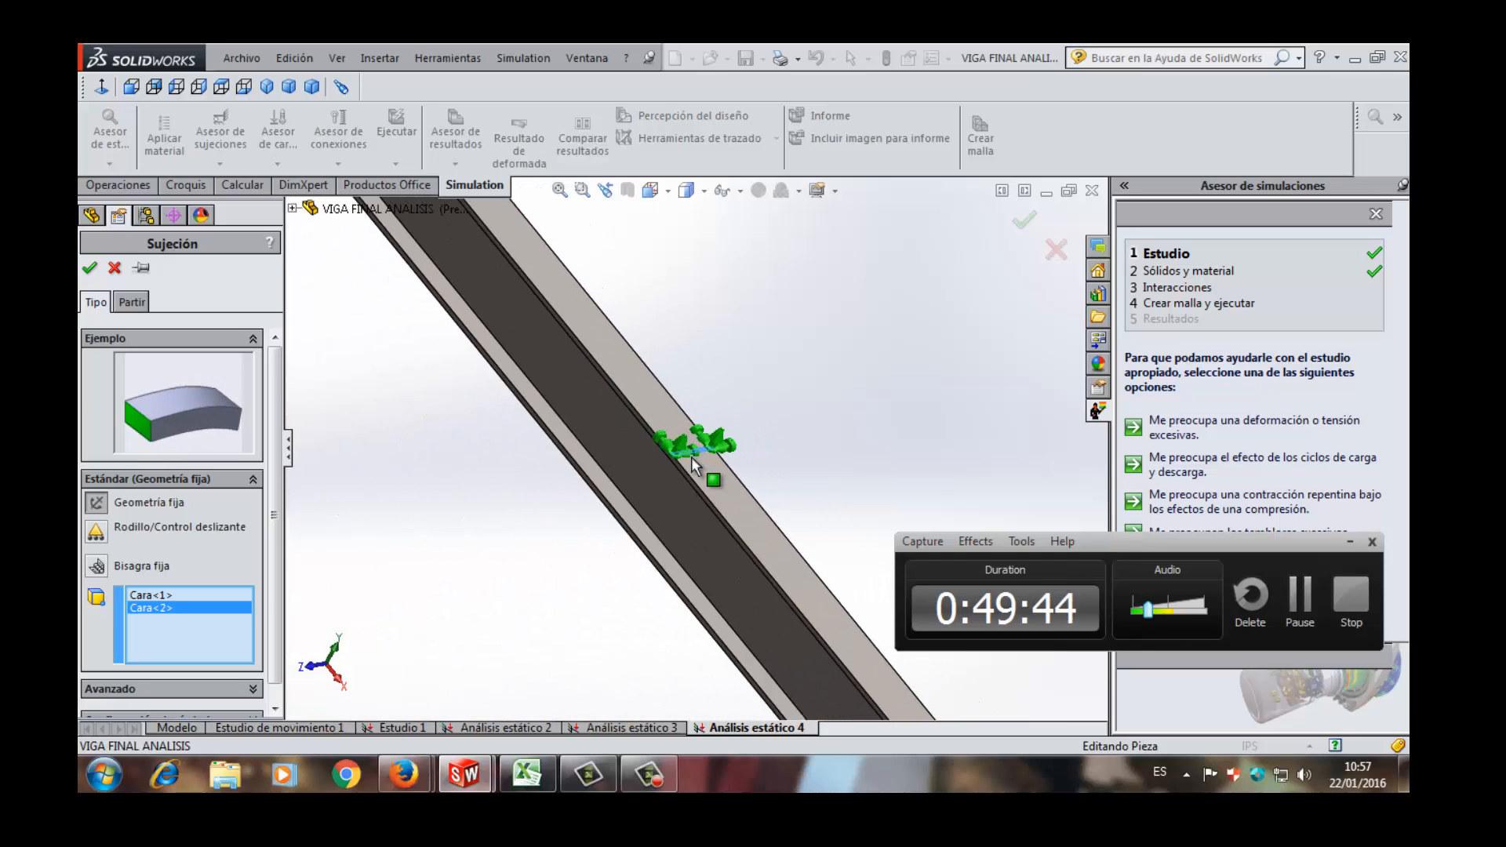
{"action": "scroll", "coordinate": [692, 462], "scroll_direction": "up", "scroll_amount": 6}
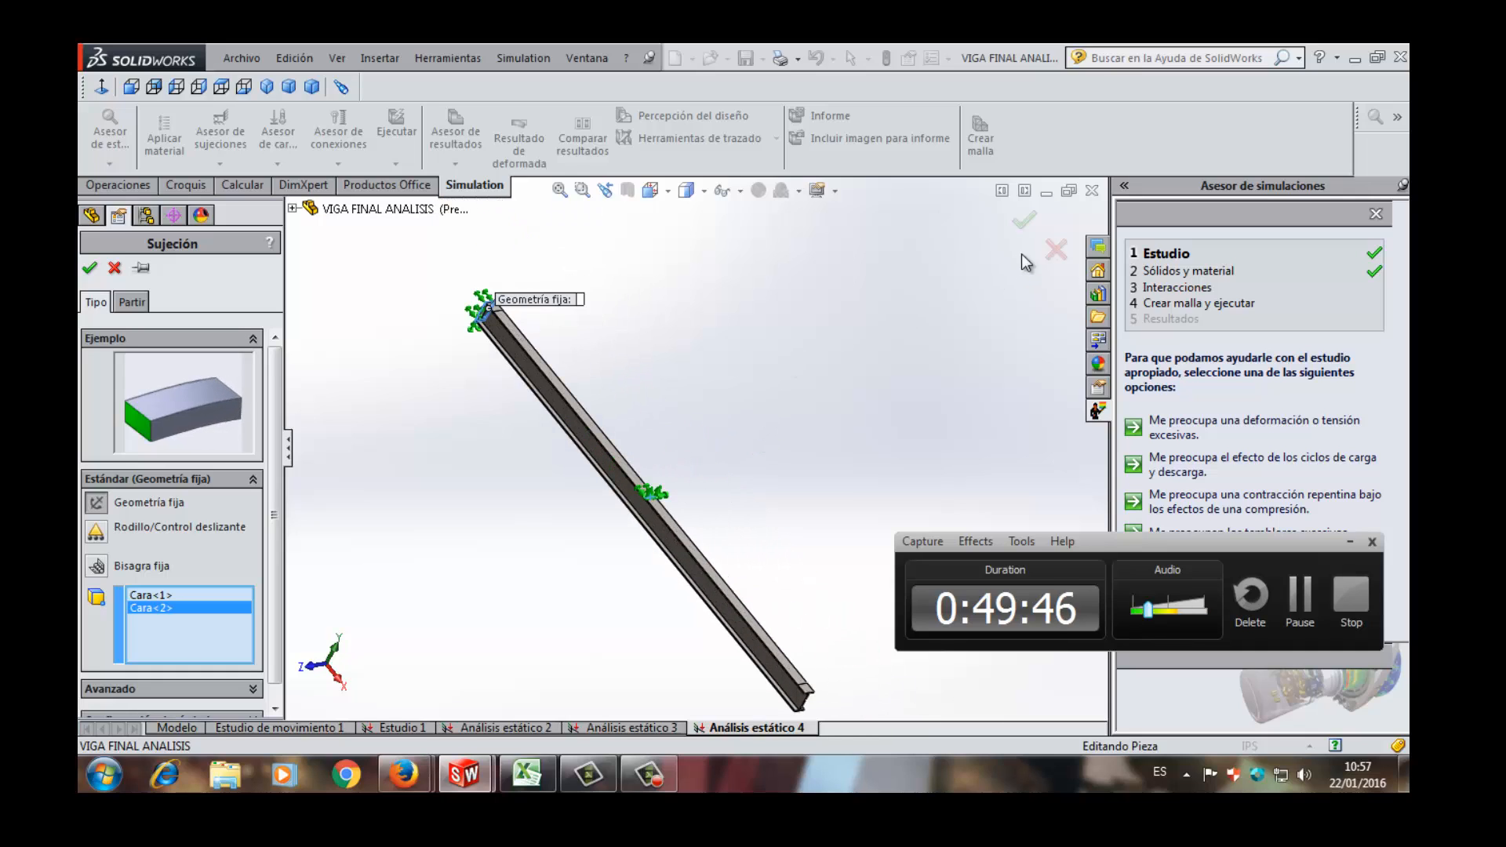
{"action": "left_click", "coordinate": [1024, 220]}
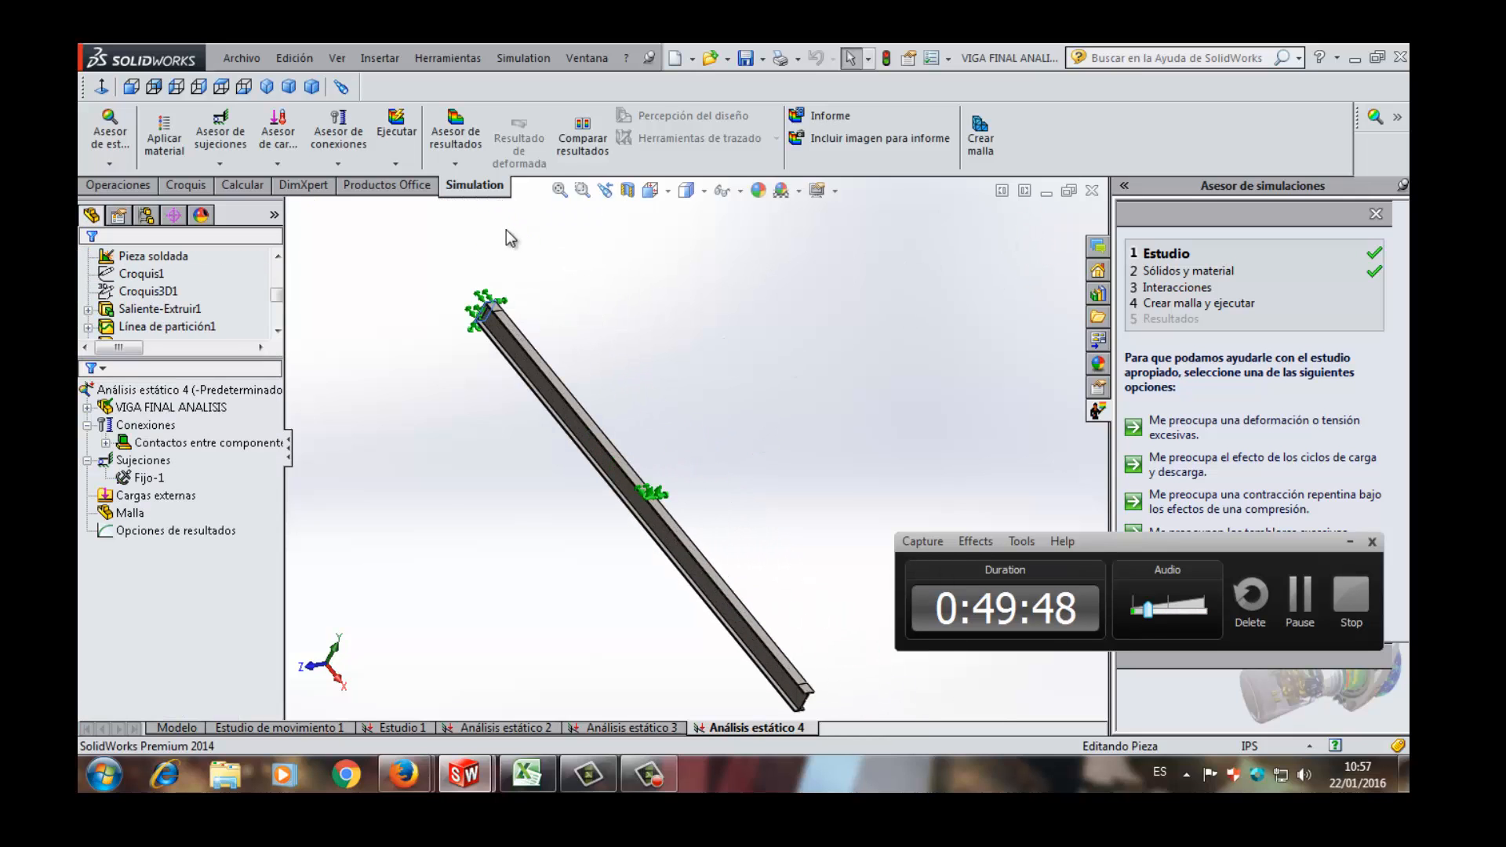
- Apply a gravity load of 9.81 m/s^2 normal to the Planta plane with the direction reversed
{"action": "left_click", "coordinate": [277, 163]}
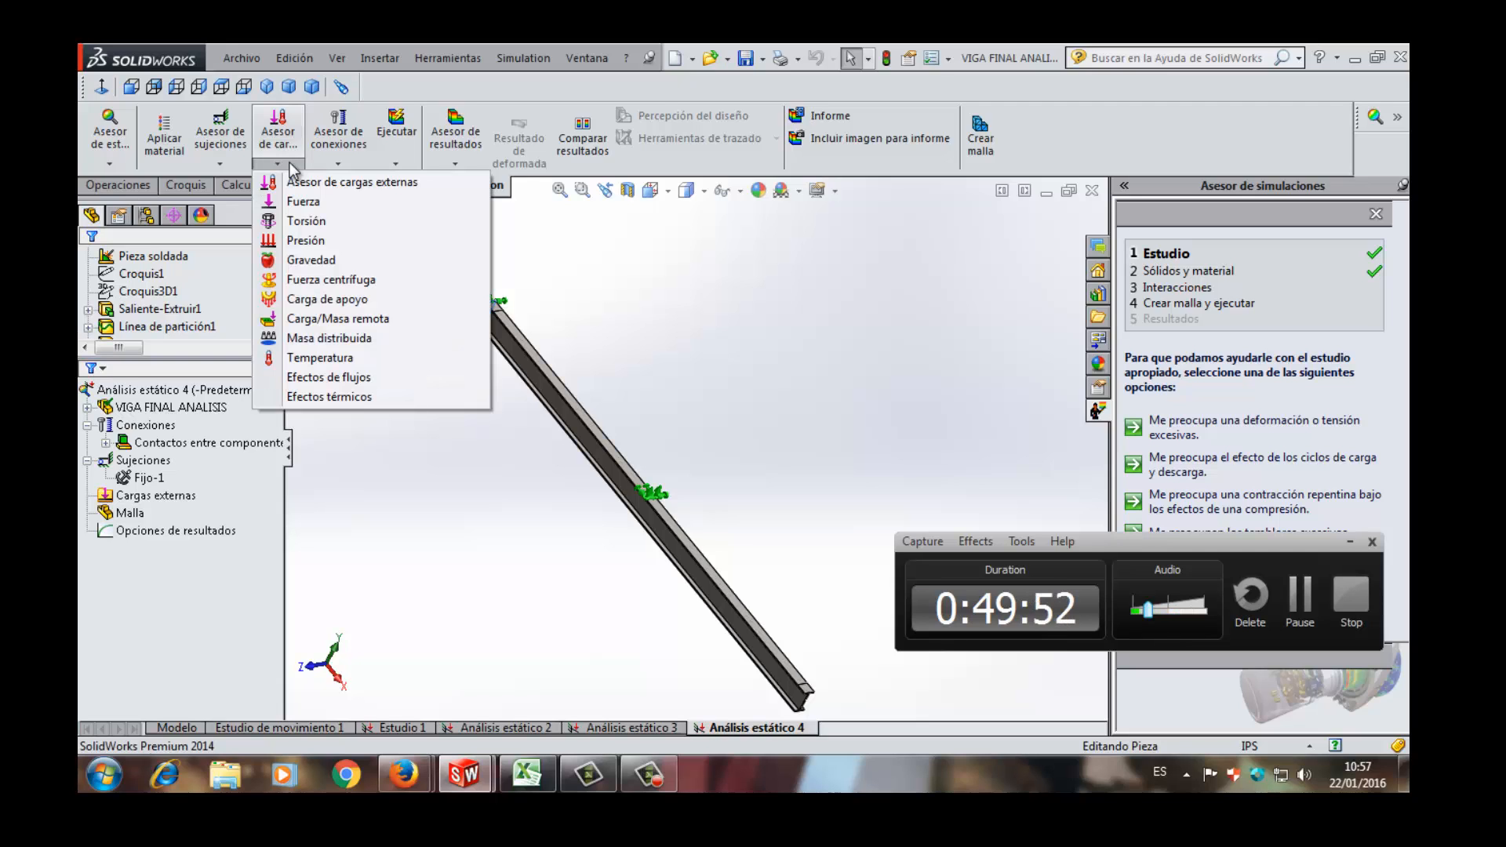
{"action": "left_click", "coordinate": [302, 259]}
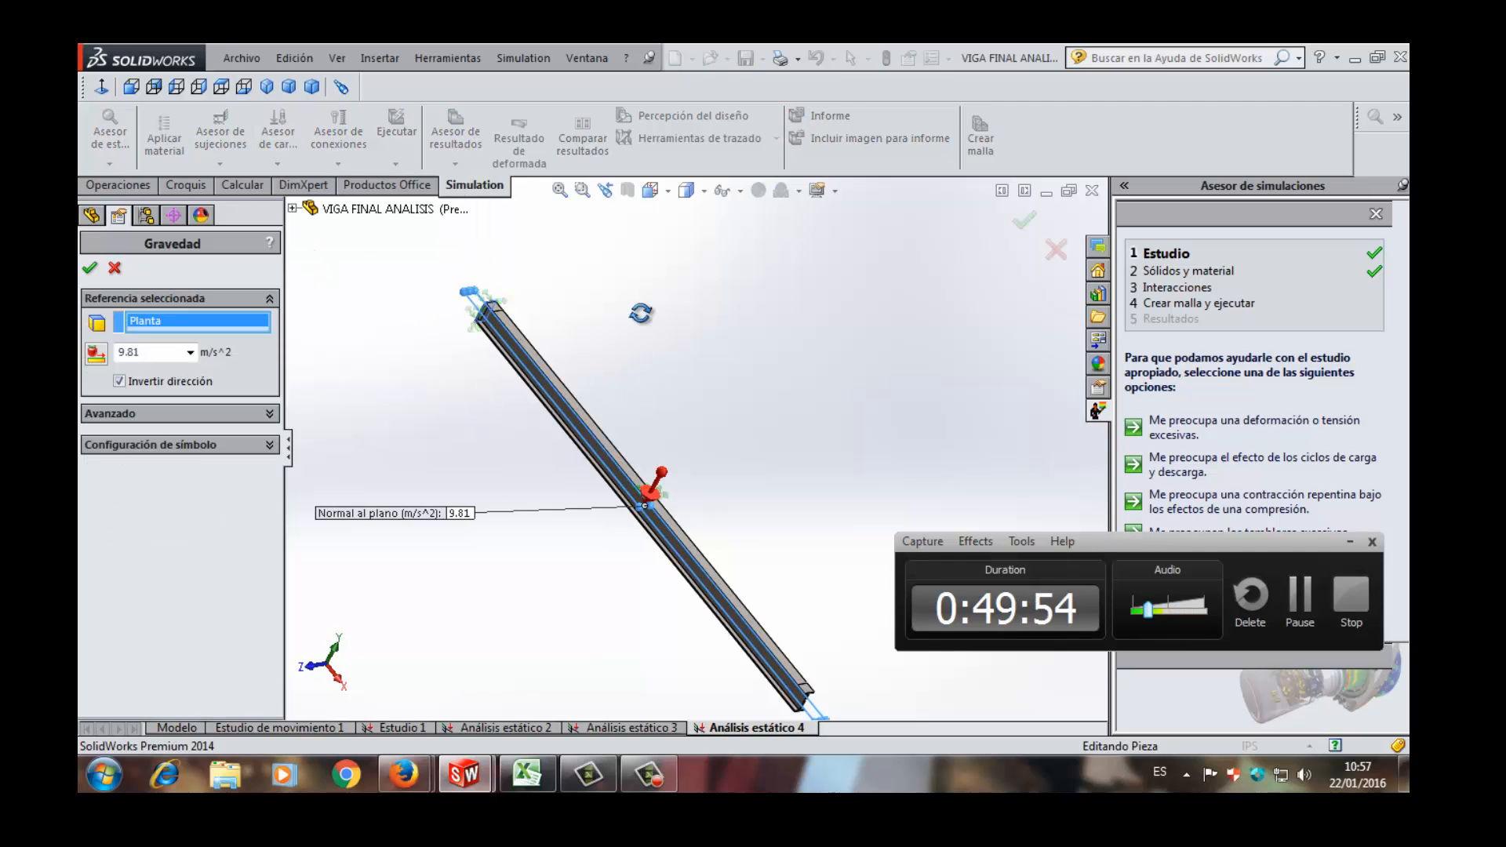
{"action": "middle_click_drag", "start_coordinate": [642, 313], "coordinate": [709, 301]}
{"action": "left_click", "coordinate": [1023, 219]}
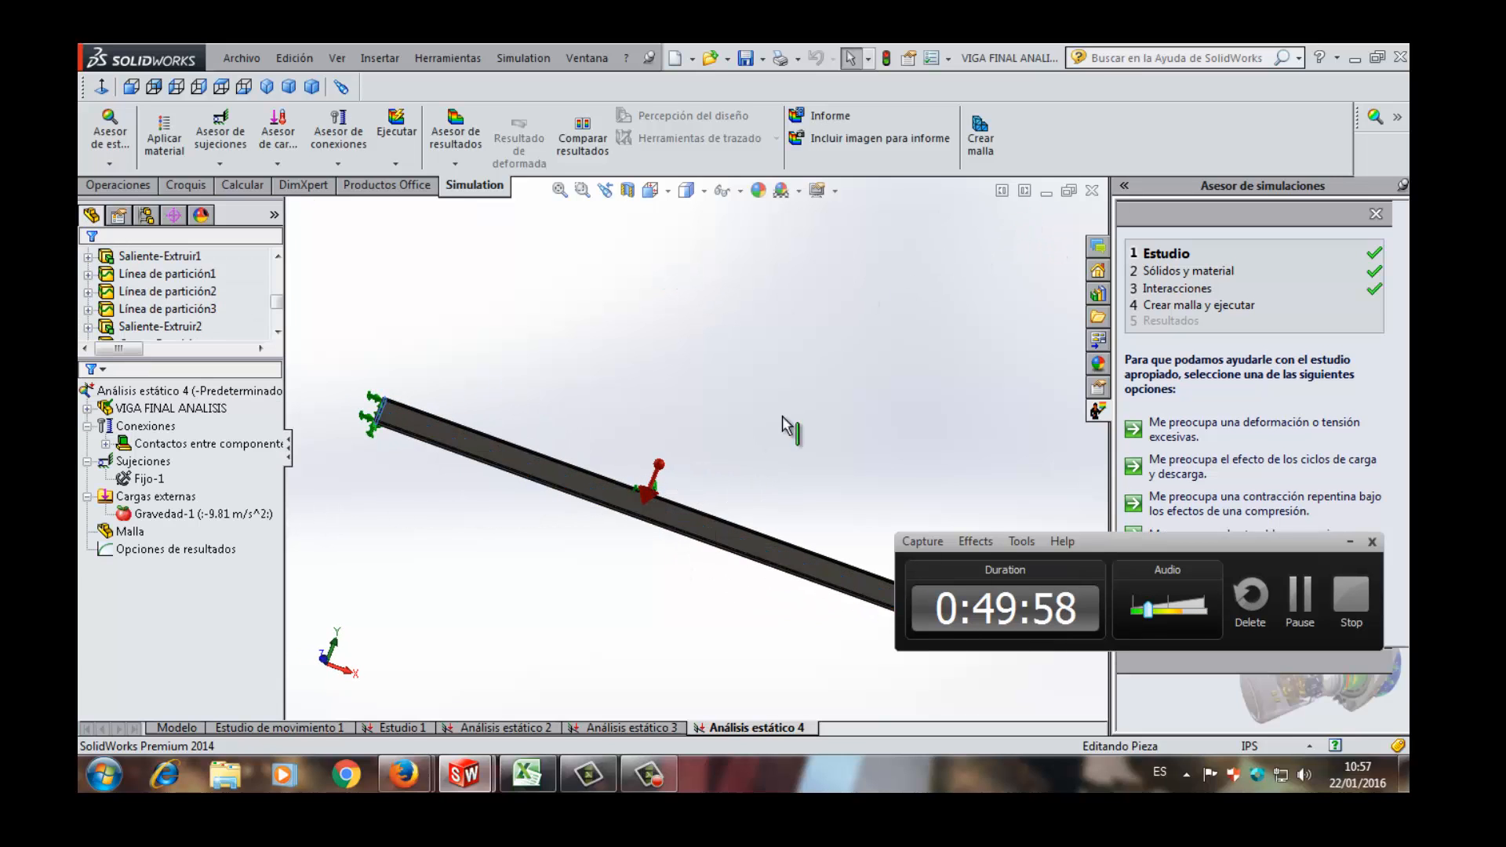
{"action": "middle_click_drag", "start_coordinate": [821, 353], "coordinate": [851, 311]}
{"action": "middle_click_drag", "start_coordinate": [822, 384], "coordinate": [726, 252]}
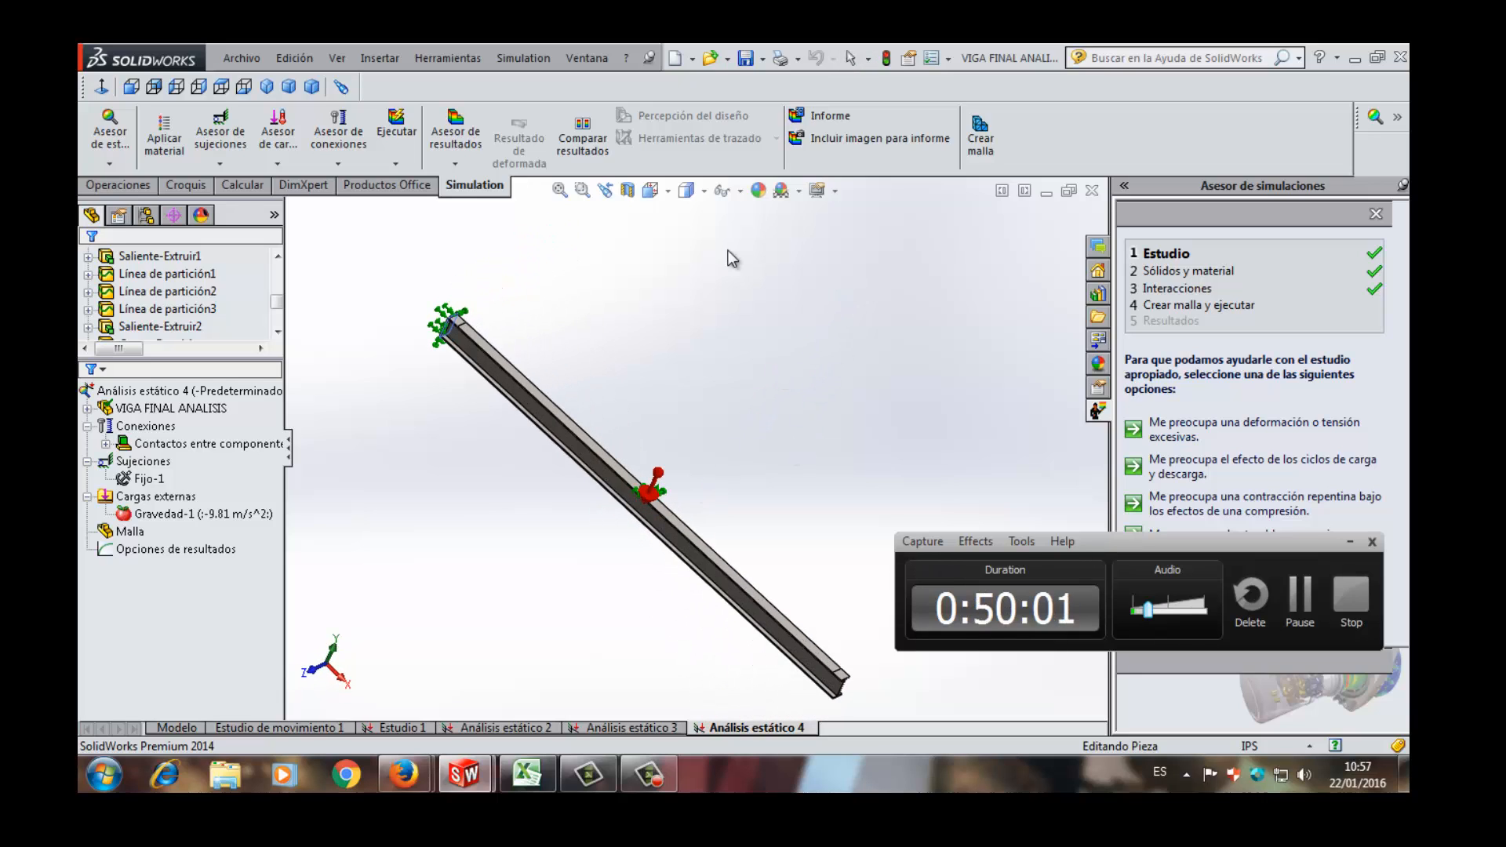
- Start a normal force load and select the narrow split strip on the upper flange at mid-beam
{"action": "left_click", "coordinate": [396, 163]}
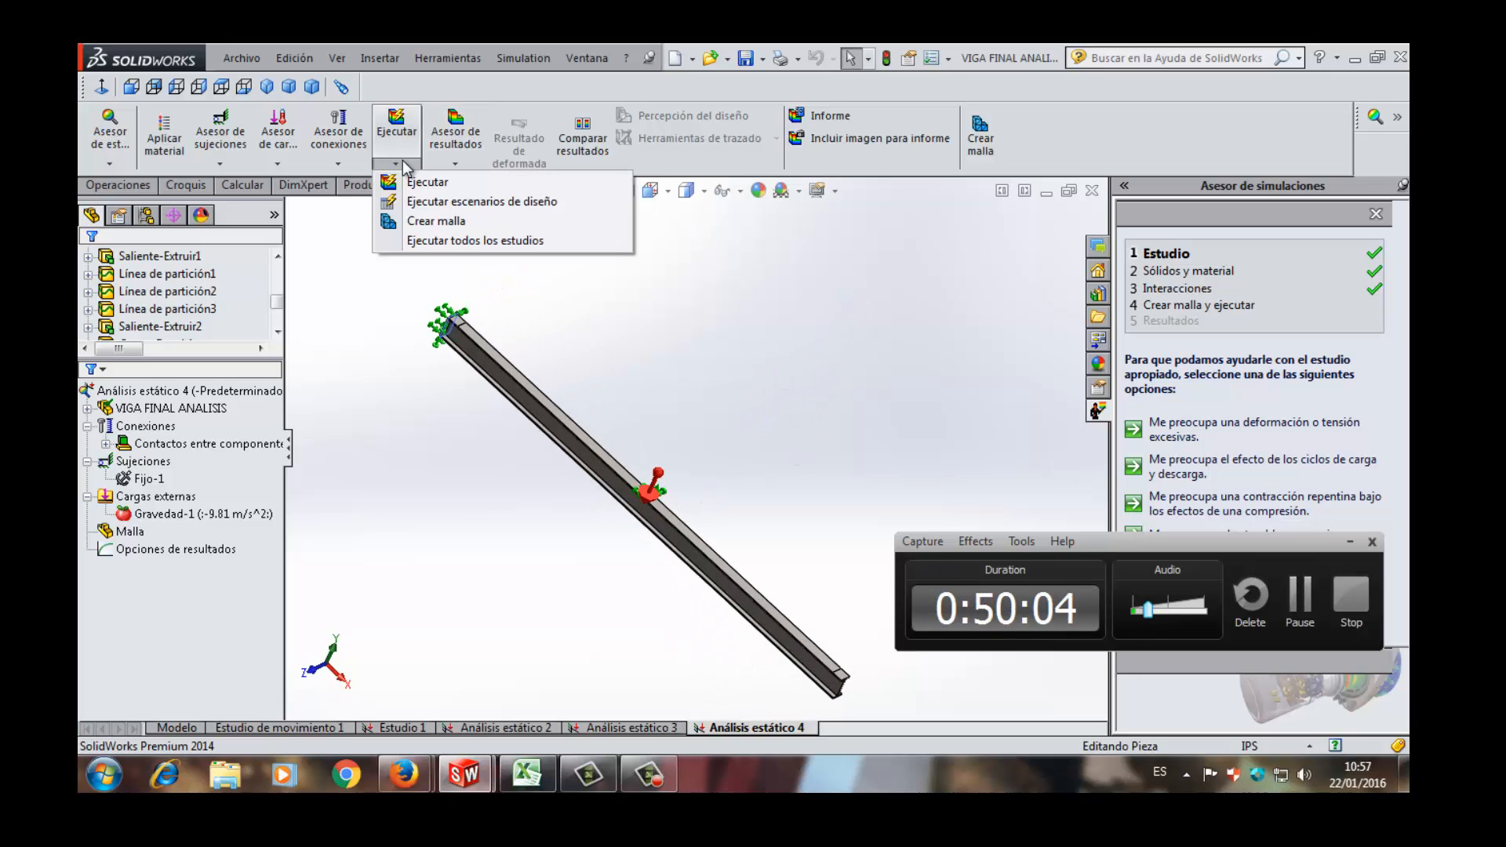
{"action": "mouse_move", "coordinate": [282, 166]}
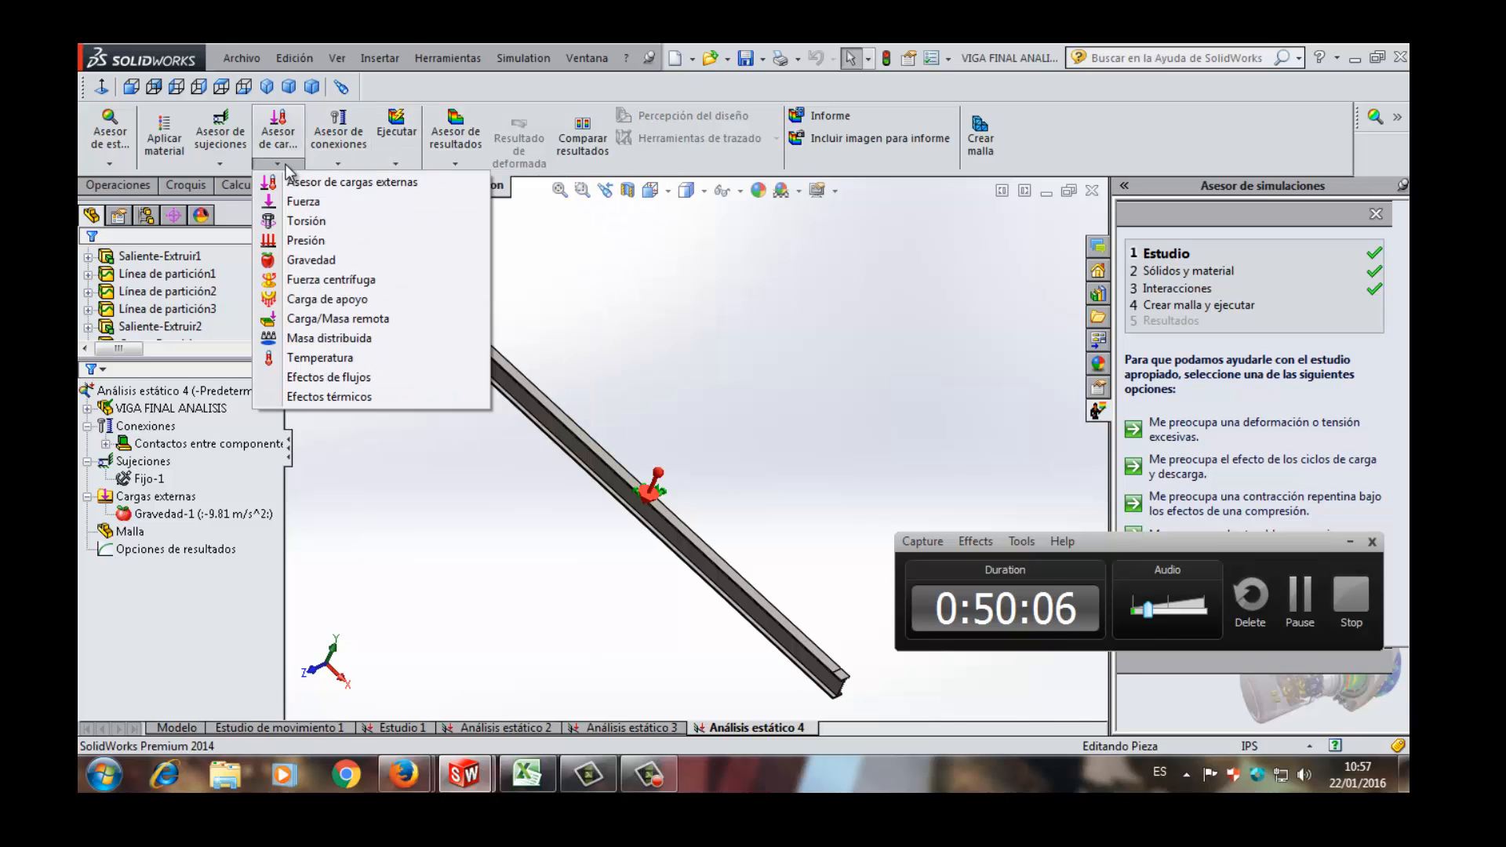
{"action": "left_click", "coordinate": [290, 202]}
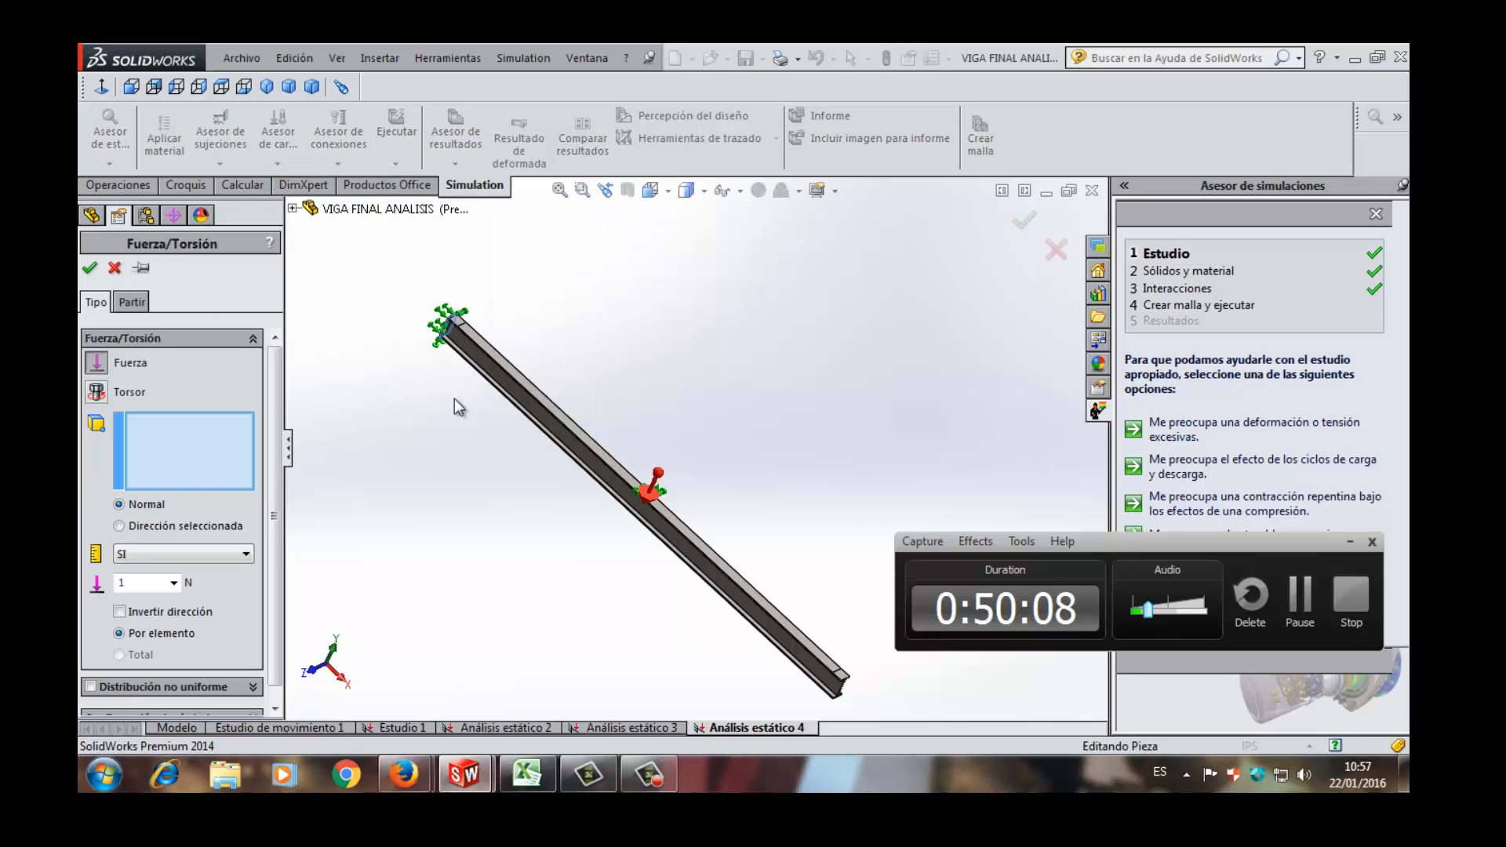
{"action": "scroll", "coordinate": [657, 506], "scroll_direction": "down", "scroll_amount": 1}
{"action": "scroll", "coordinate": [694, 519], "scroll_direction": "down", "scroll_amount": 5}
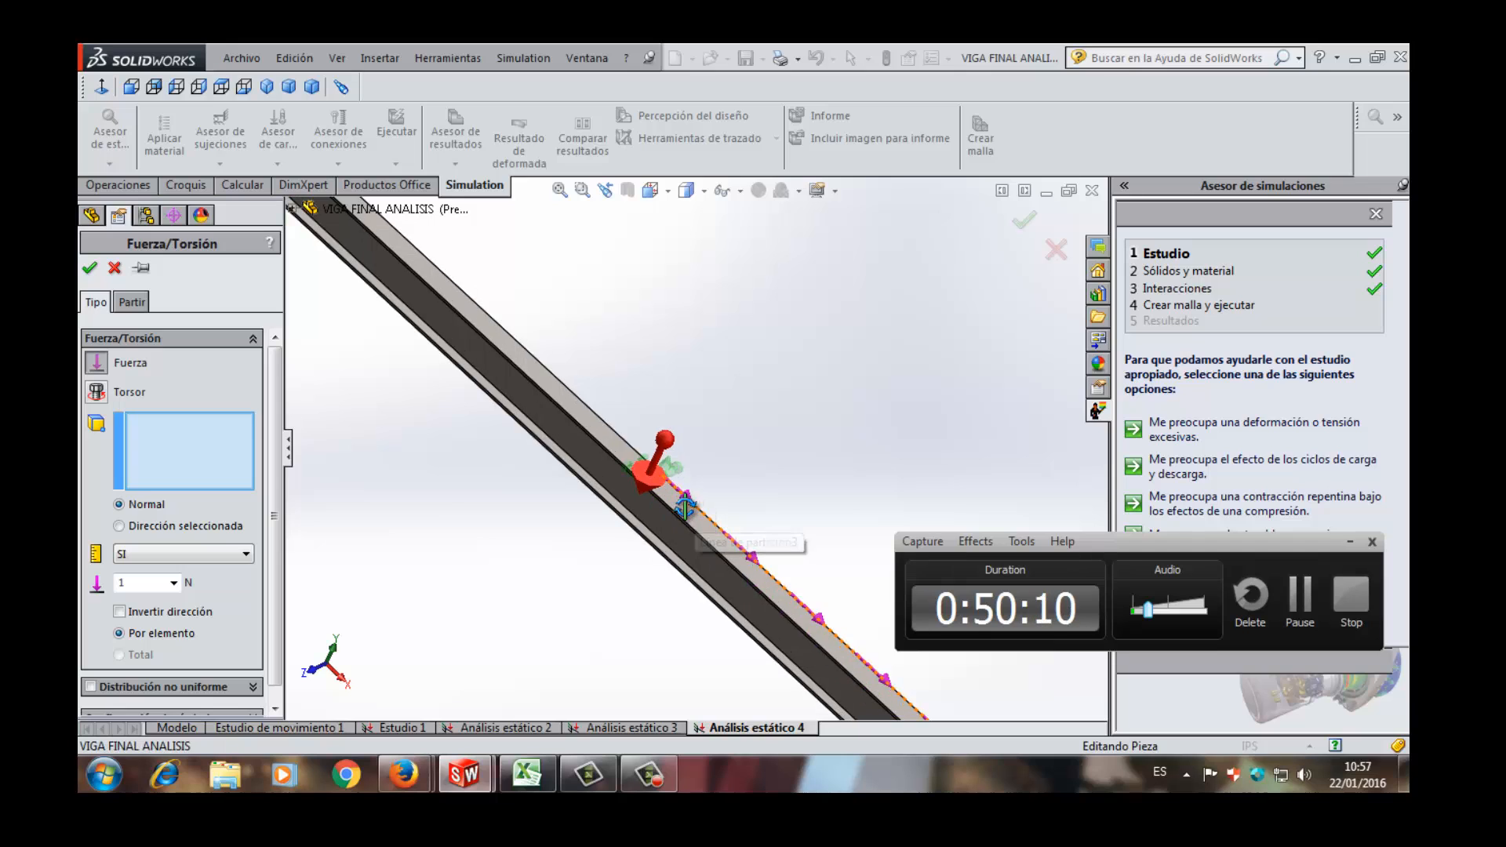
{"action": "scroll", "coordinate": [682, 453], "scroll_direction": "down", "scroll_amount": 6}
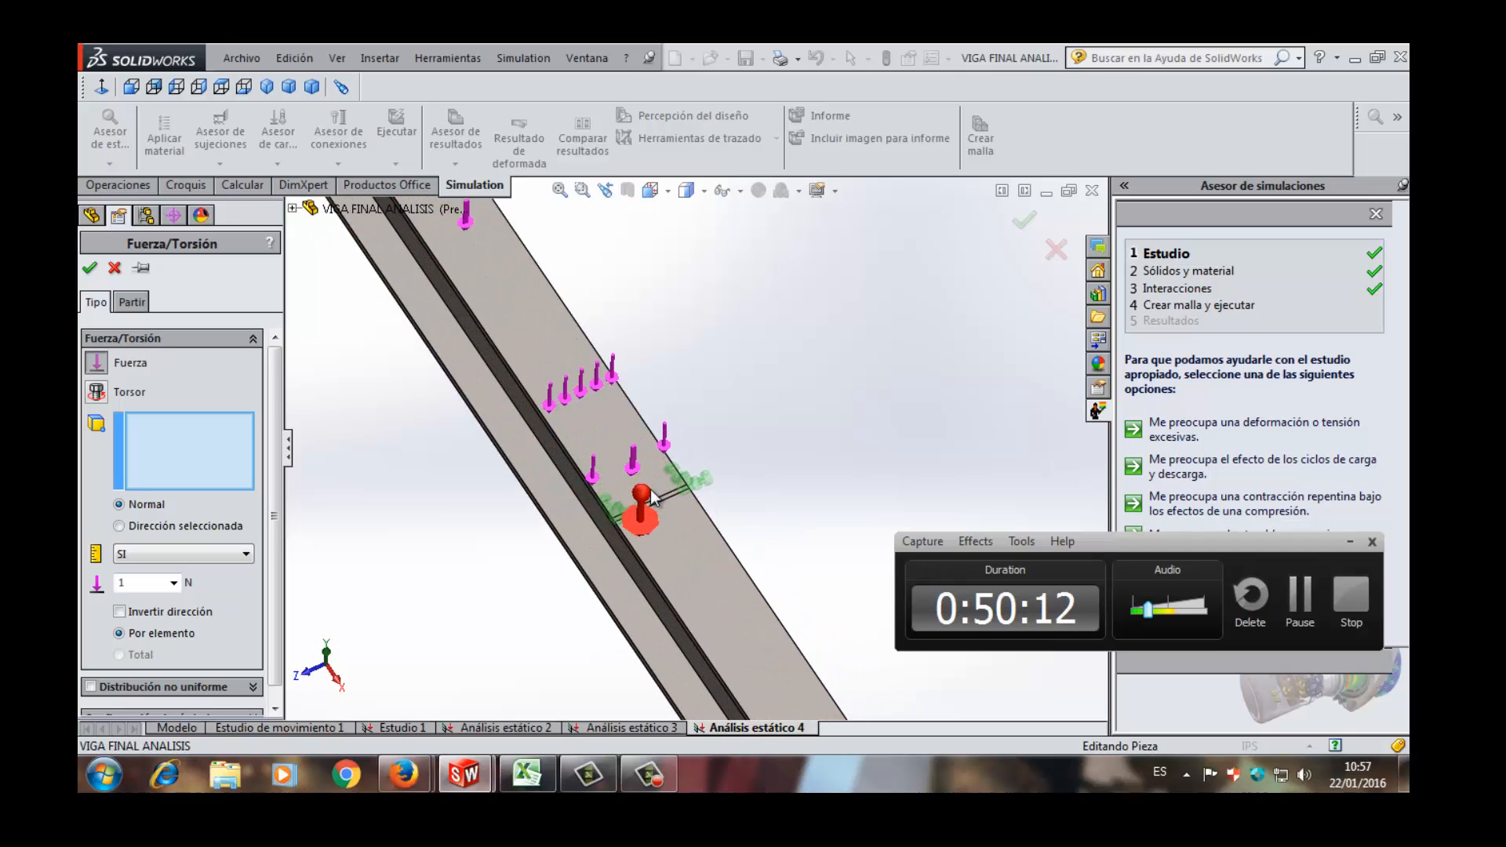
{"action": "scroll", "coordinate": [657, 498], "scroll_direction": "down", "scroll_amount": 2}
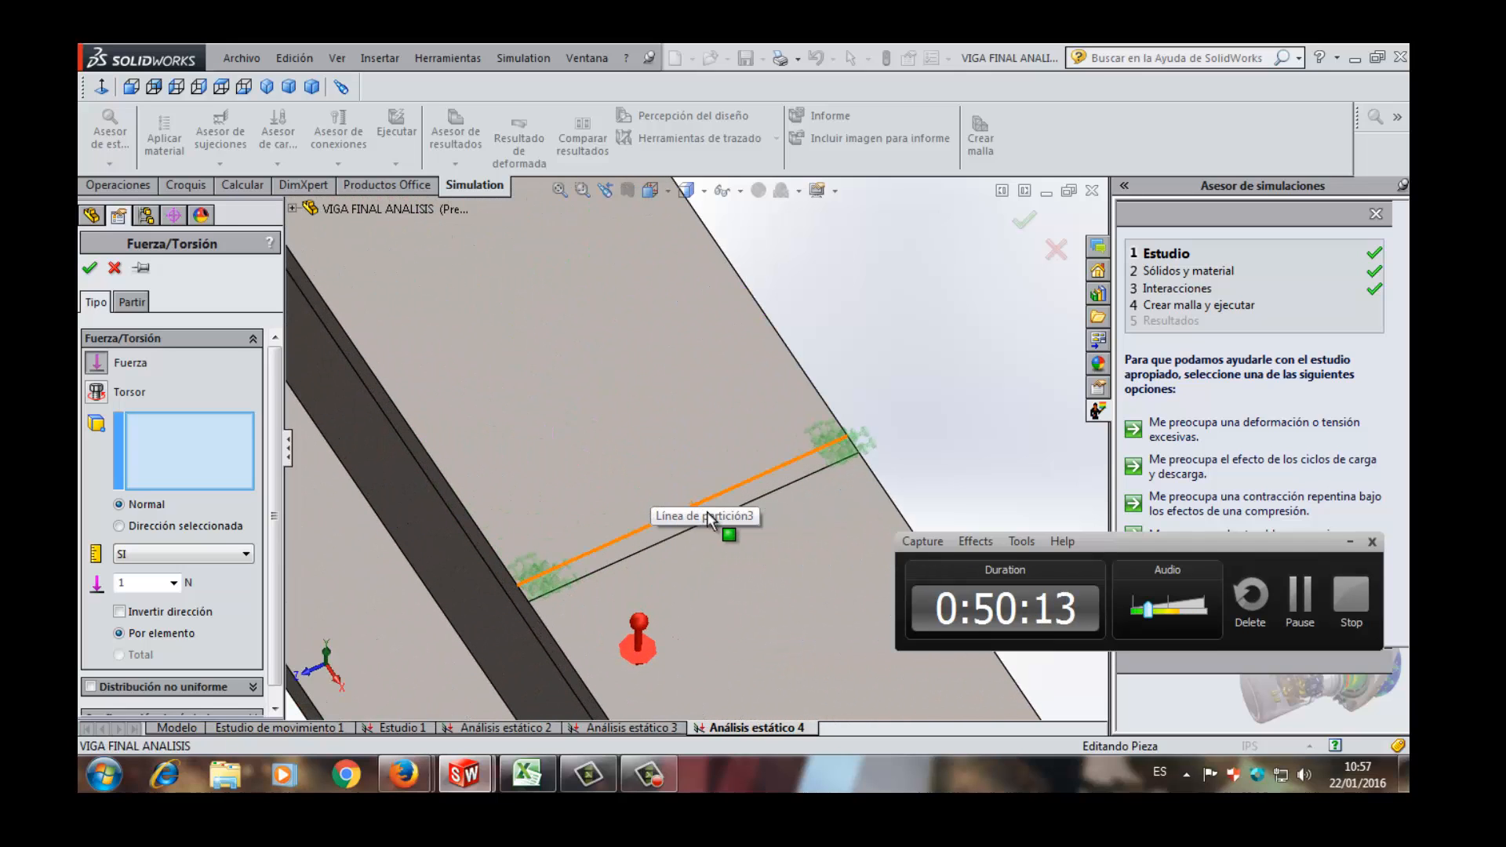
{"action": "left_click", "coordinate": [767, 502]}
{"action": "left_click", "coordinate": [768, 496]}
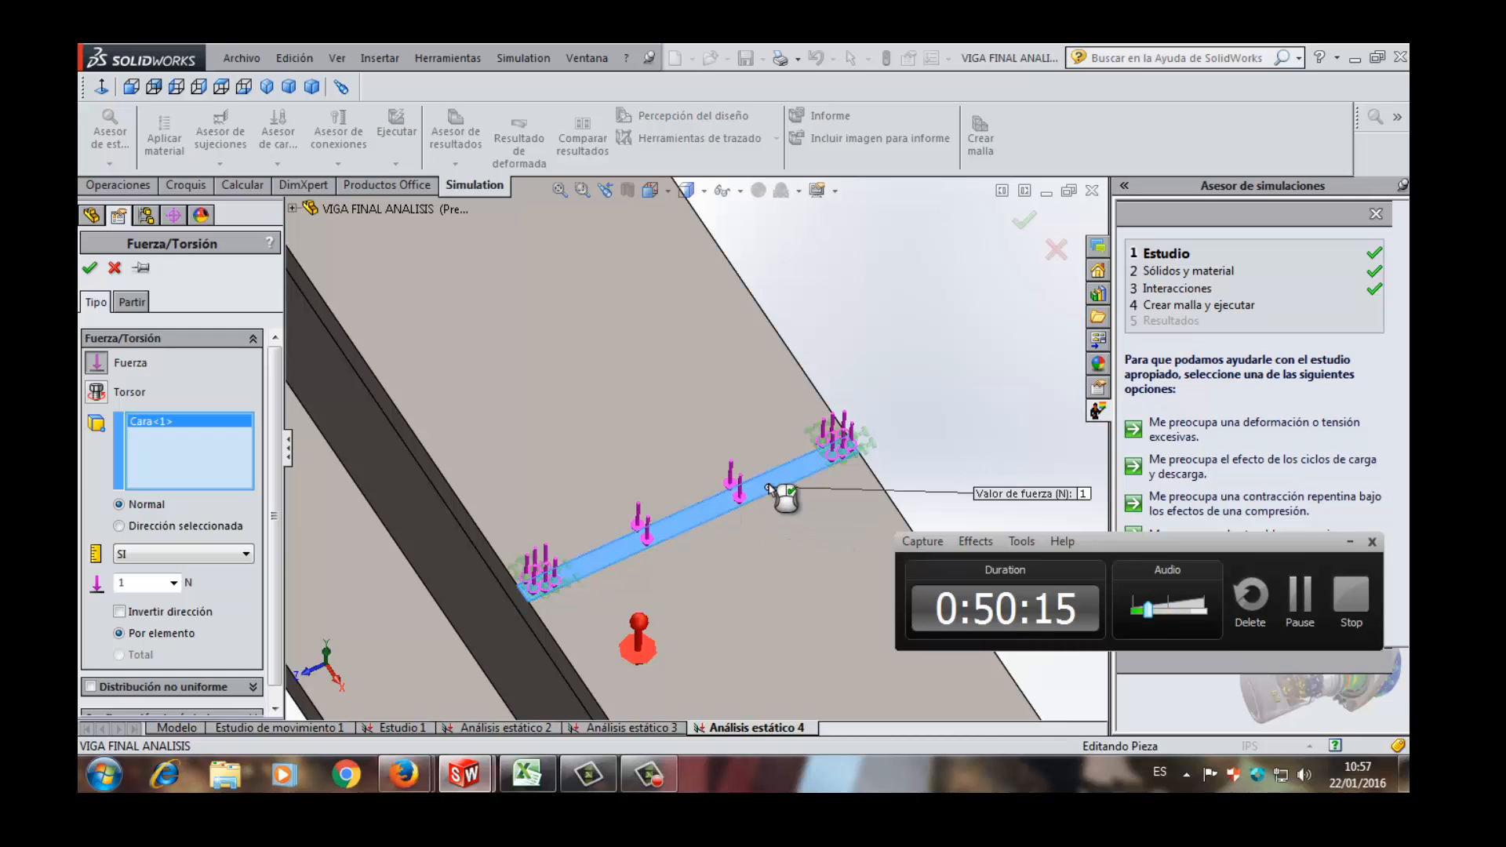
{"action": "scroll", "coordinate": [777, 483], "scroll_direction": "up", "scroll_amount": 3}
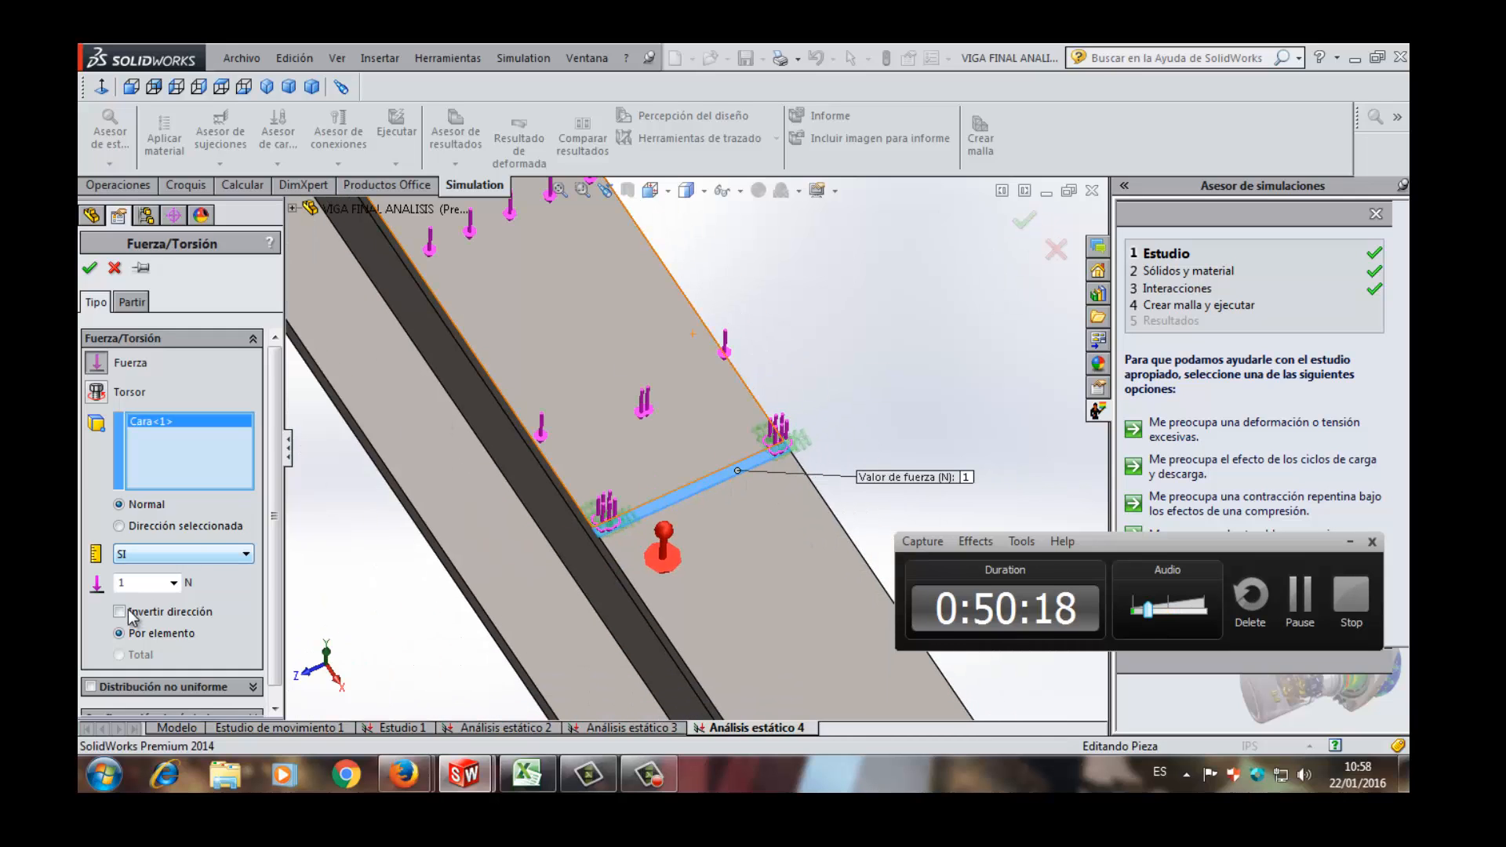
- Set the force on the mid-beam strip to 1960 N in SI units and accept the load
{"action": "double_click", "coordinate": [140, 584]}
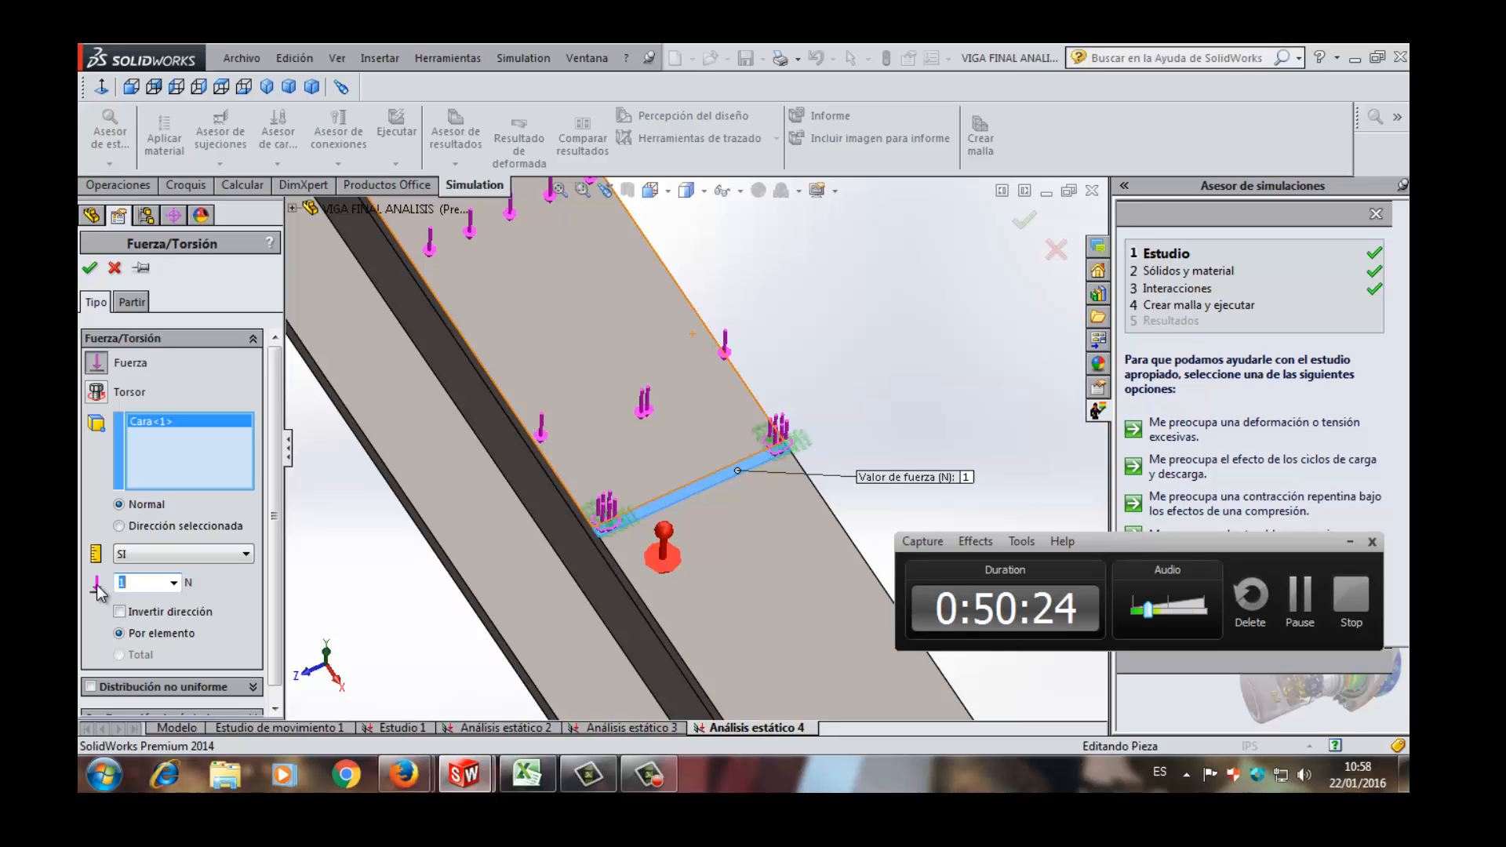
{"action": "type", "text": "2000"}
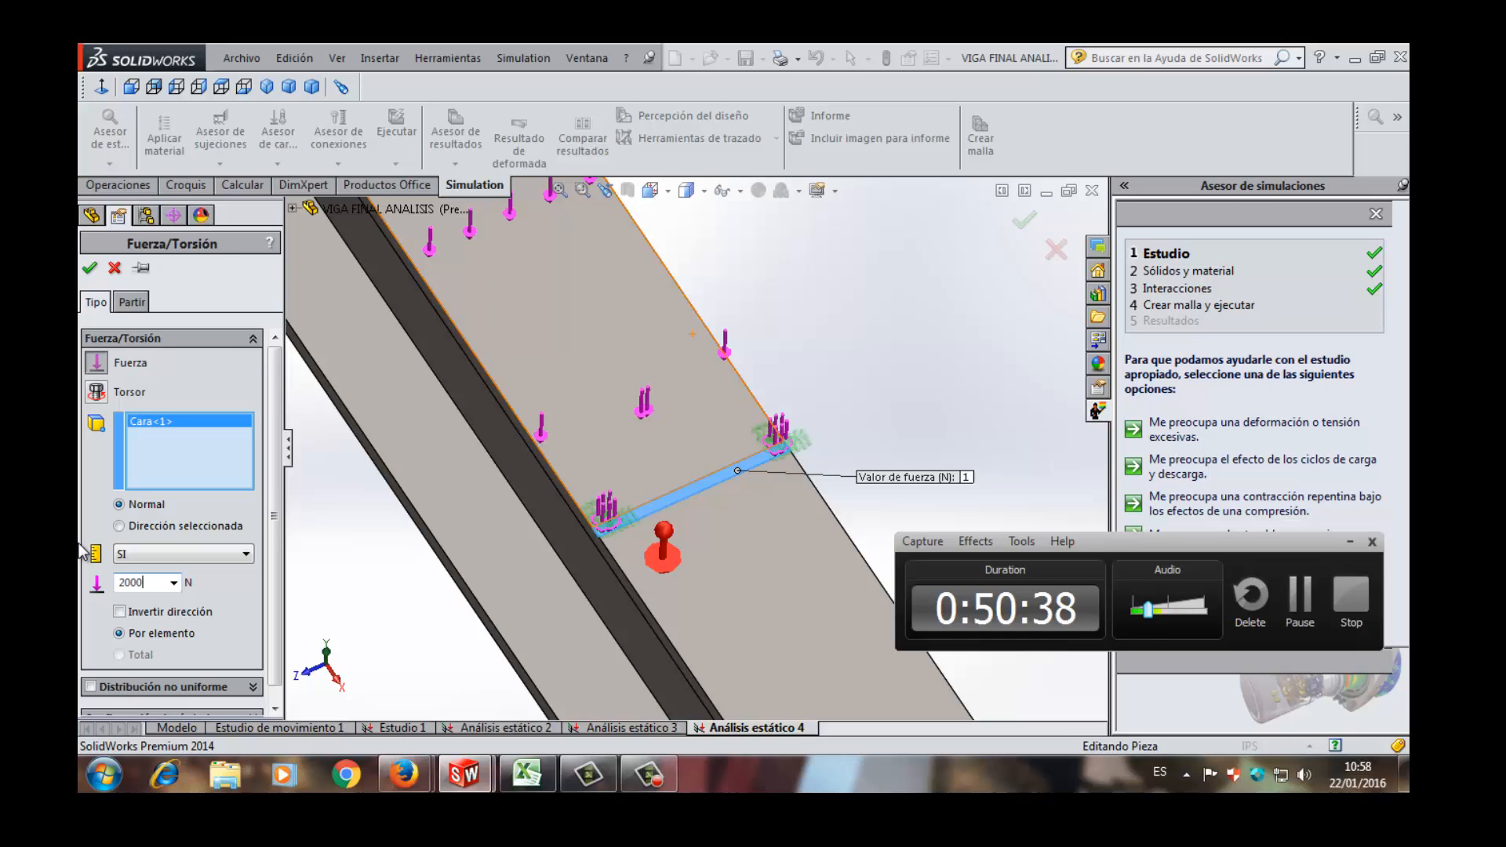
{"action": "type", "text": "960"}
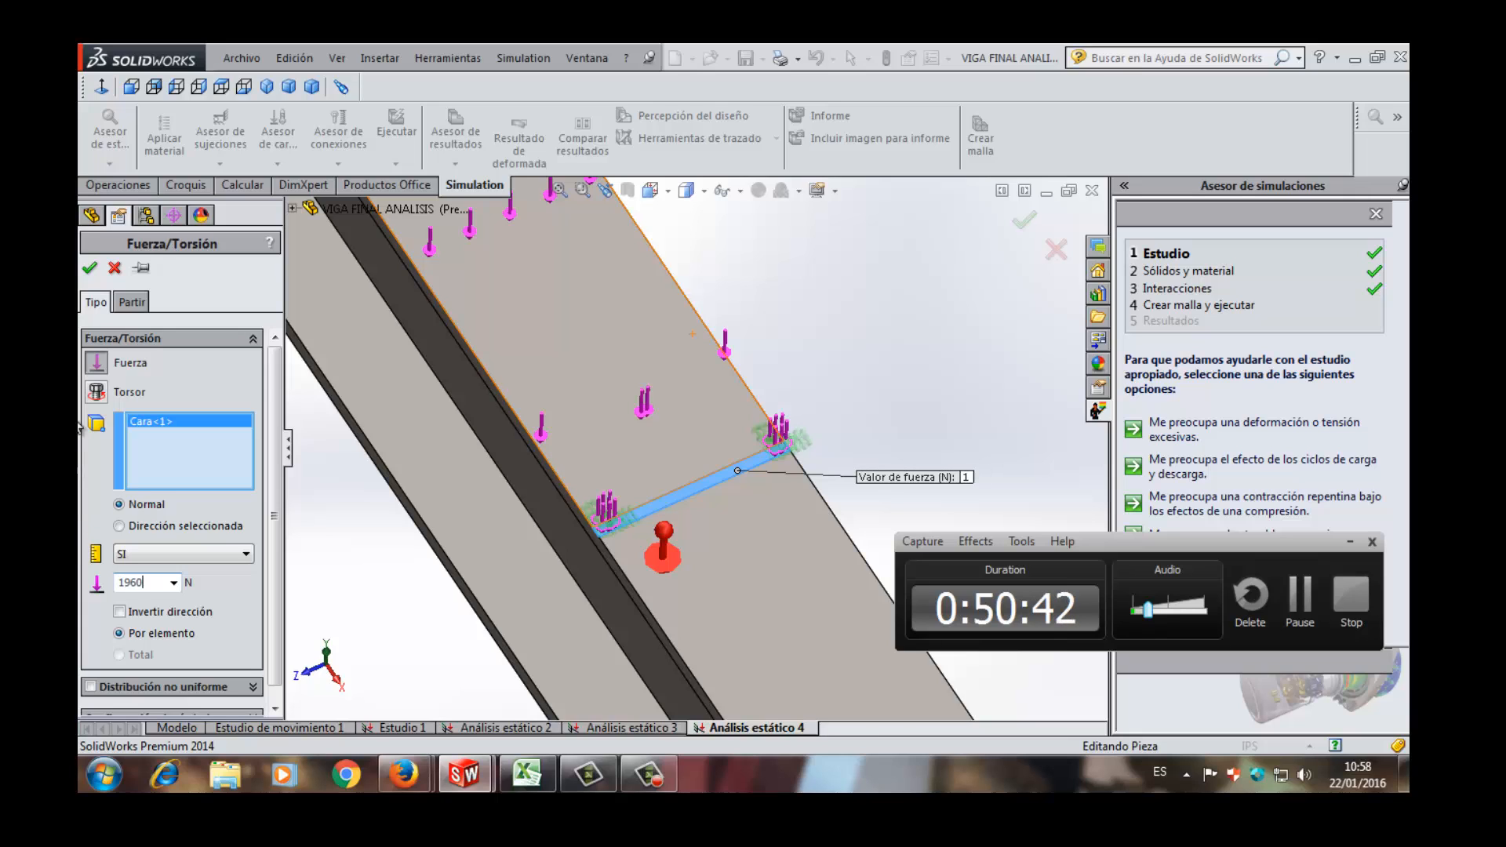
{"action": "scroll", "coordinate": [673, 431], "scroll_direction": "up", "scroll_amount": 2}
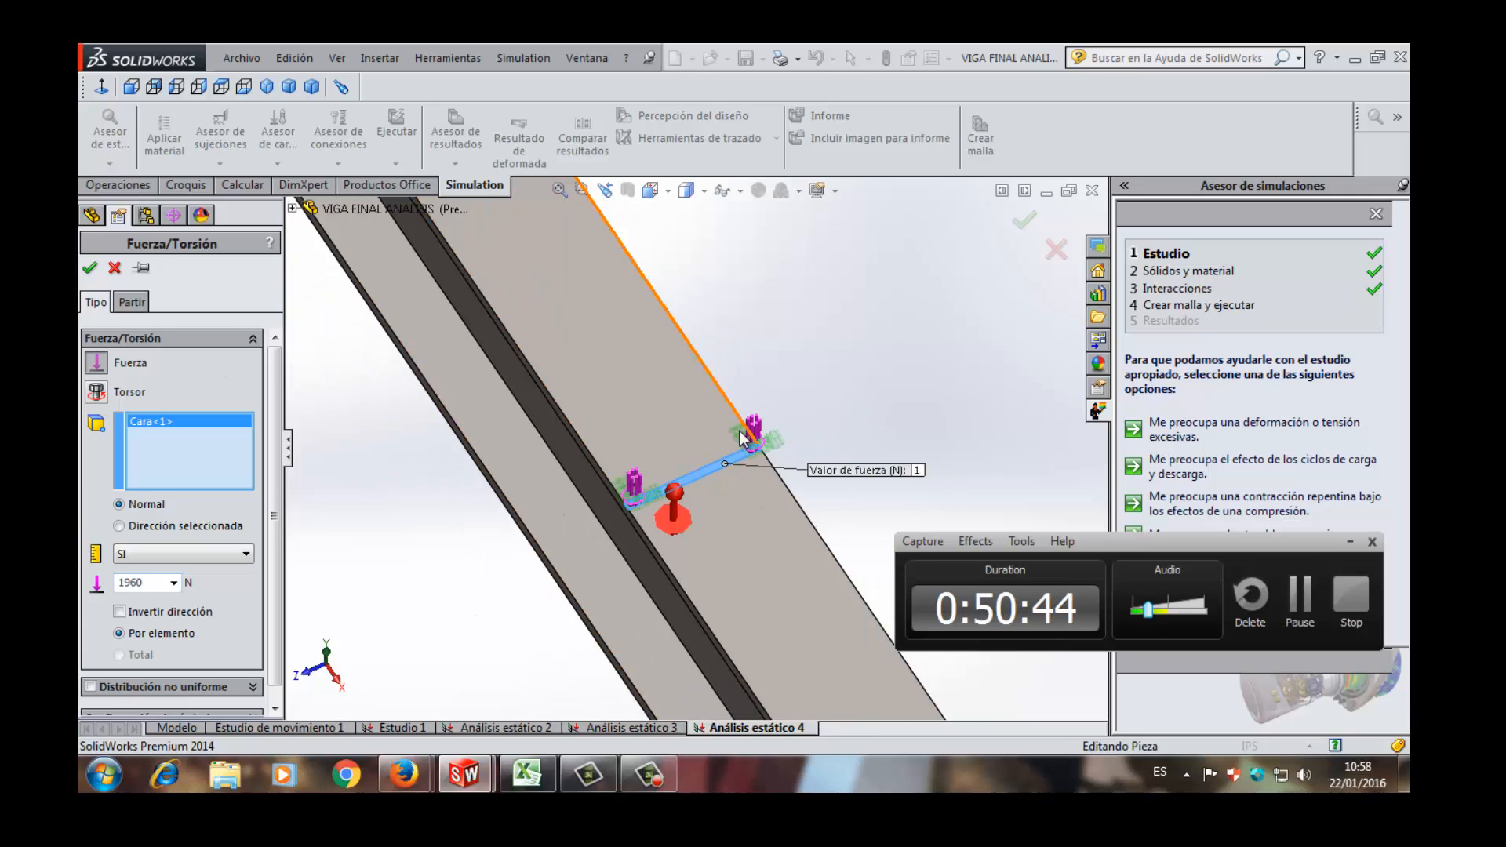
{"action": "scroll", "coordinate": [835, 384], "scroll_direction": "up", "scroll_amount": 2}
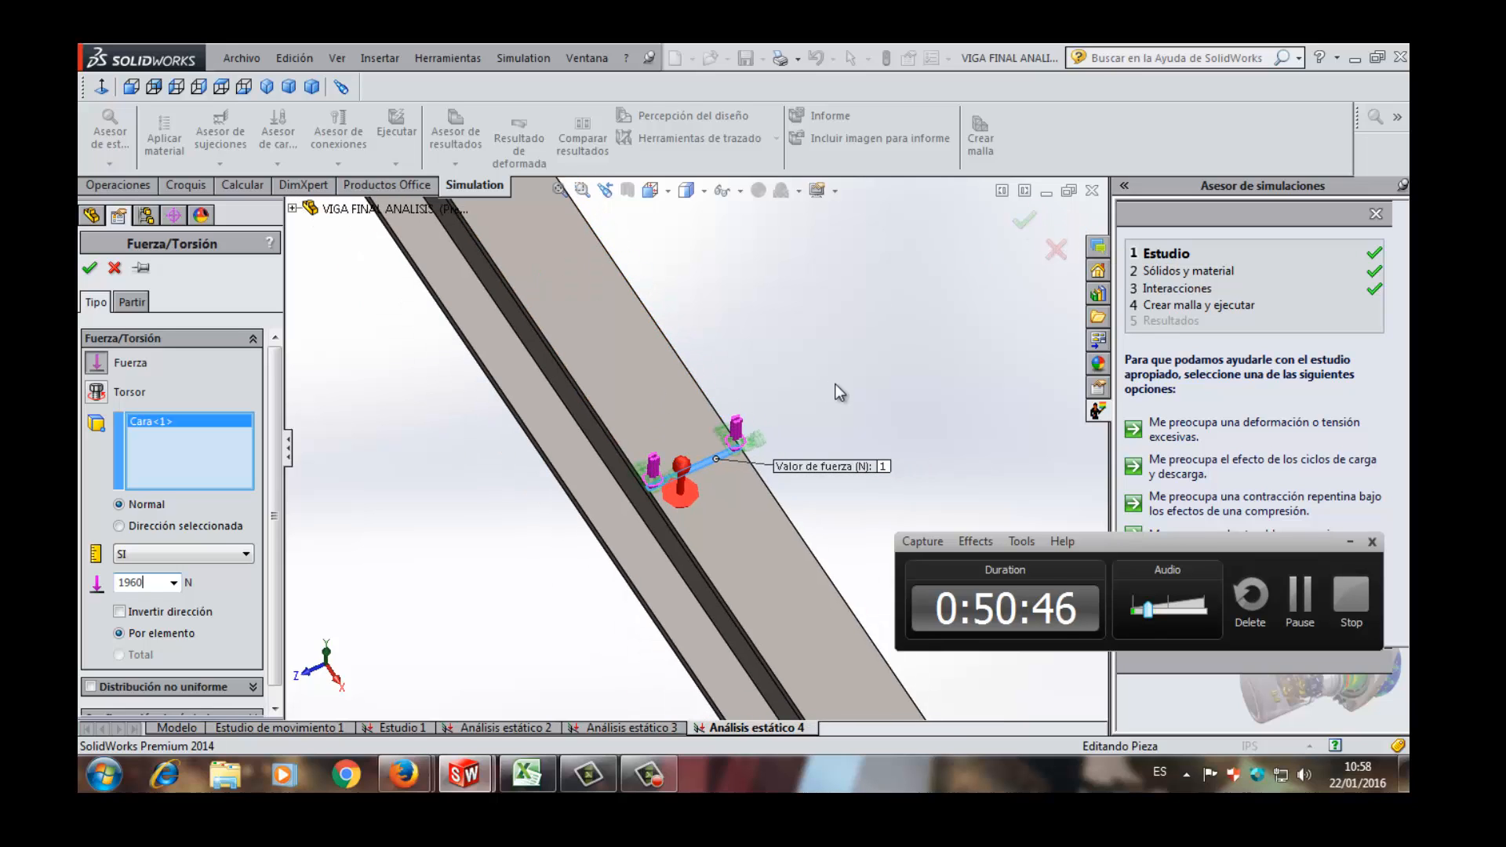
{"action": "scroll", "coordinate": [837, 392], "scroll_direction": "up", "scroll_amount": 2}
{"action": "left_click", "coordinate": [1025, 228]}
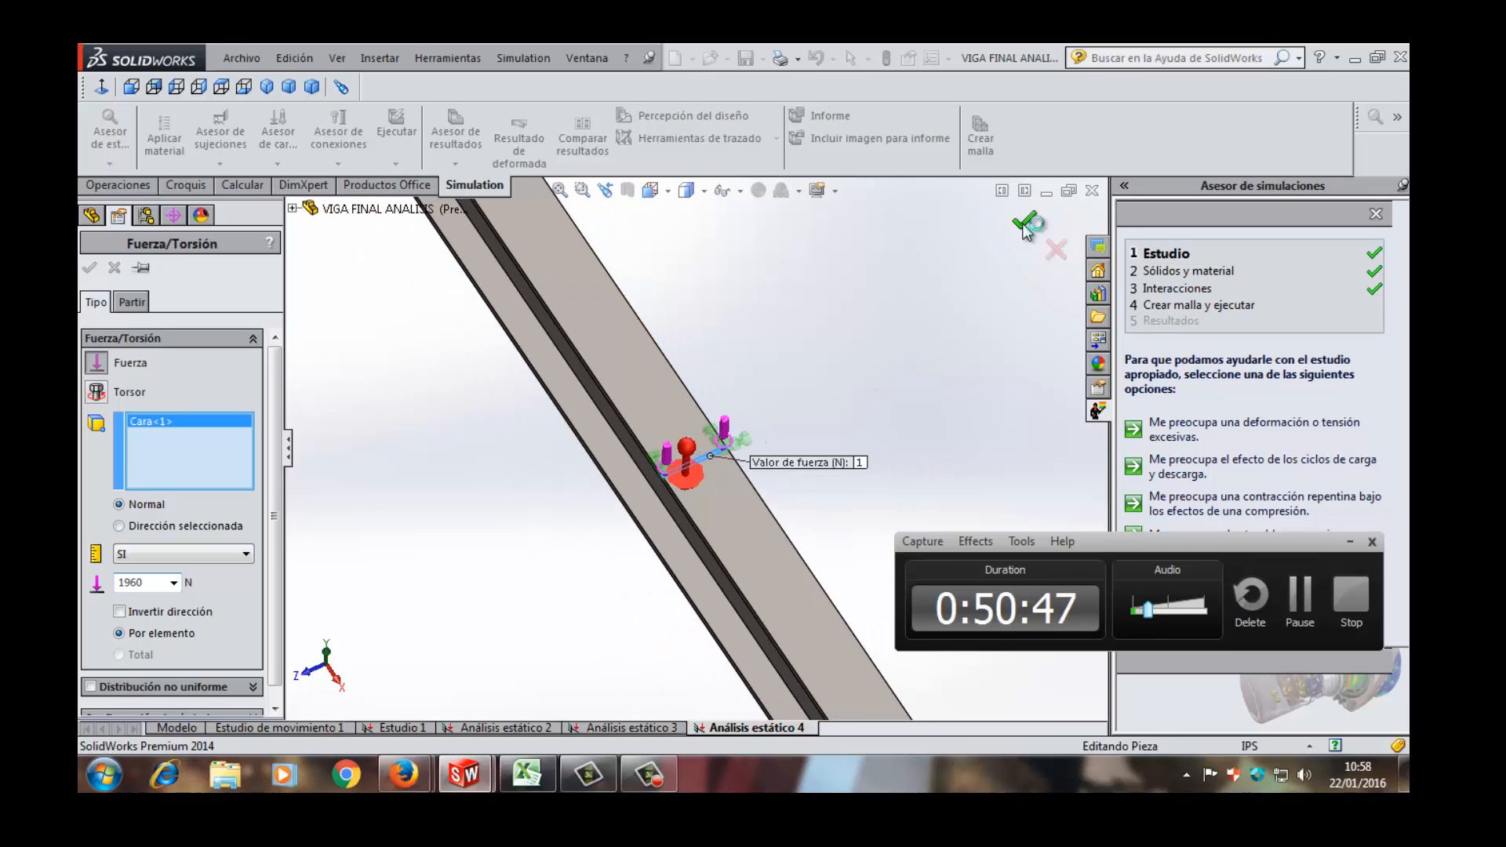
- Create a solid mesh of the I-beam with the mesh density set close to the Fino end
{"action": "left_click", "coordinate": [135, 569]}
{"action": "right_click", "coordinate": [134, 550]}
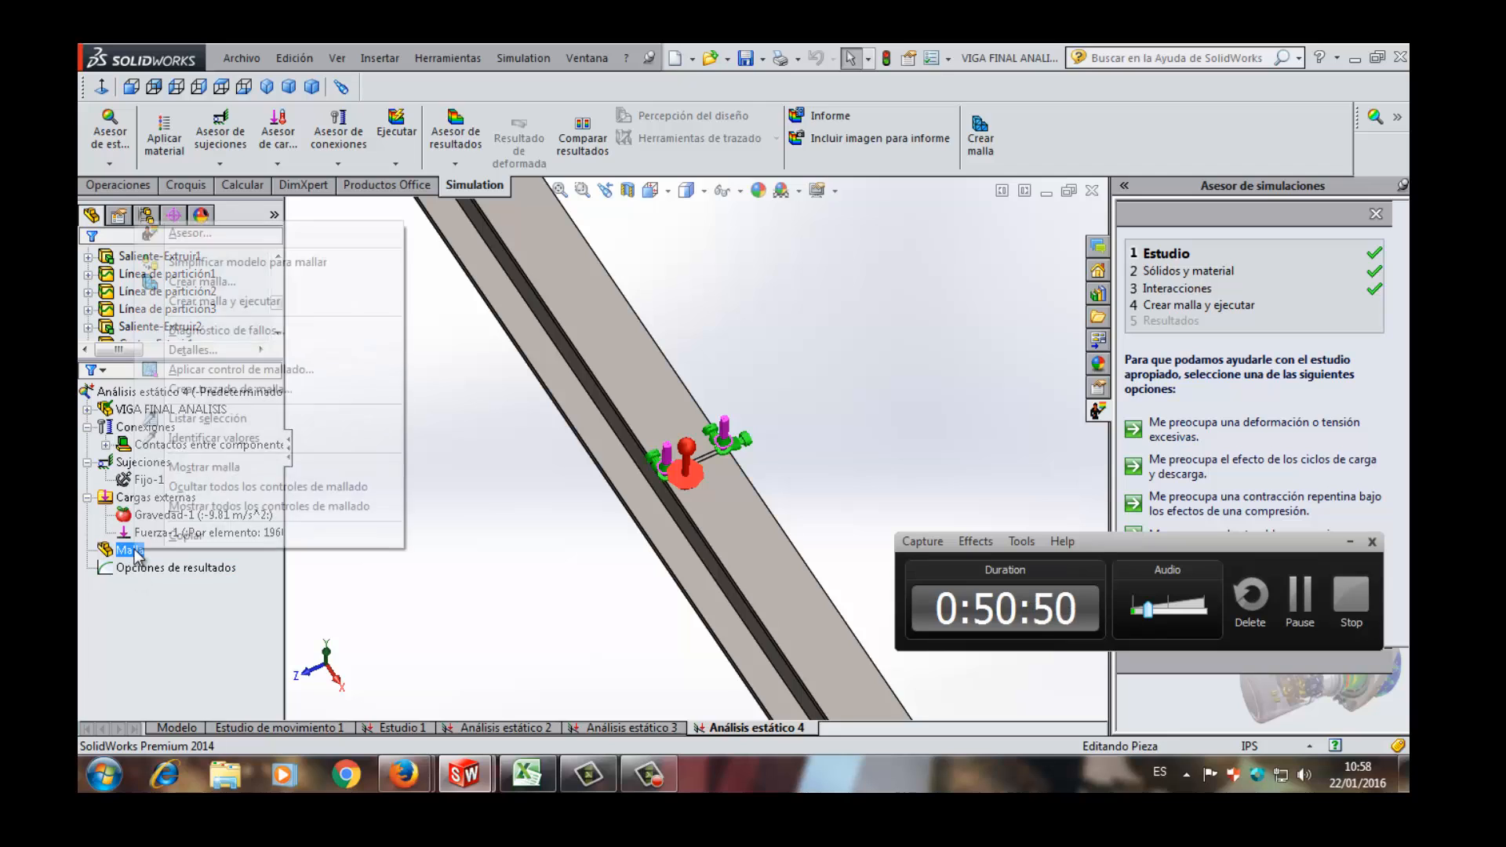
{"action": "left_click", "coordinate": [198, 281]}
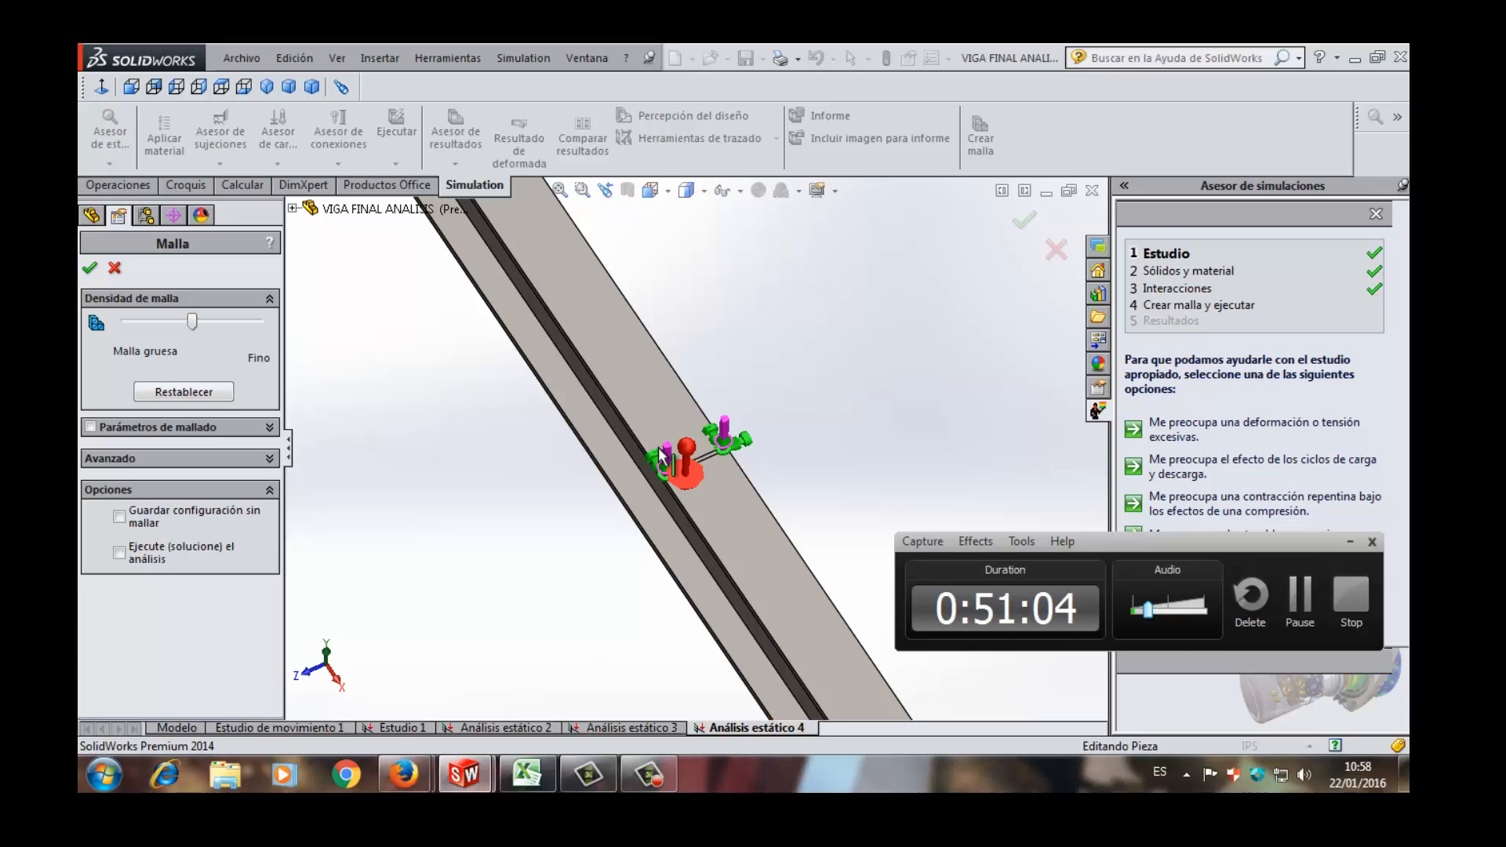
{"action": "scroll", "coordinate": [660, 448], "scroll_direction": "up", "scroll_amount": 6}
{"action": "middle_click_drag", "start_coordinate": [671, 425], "coordinate": [840, 317]}
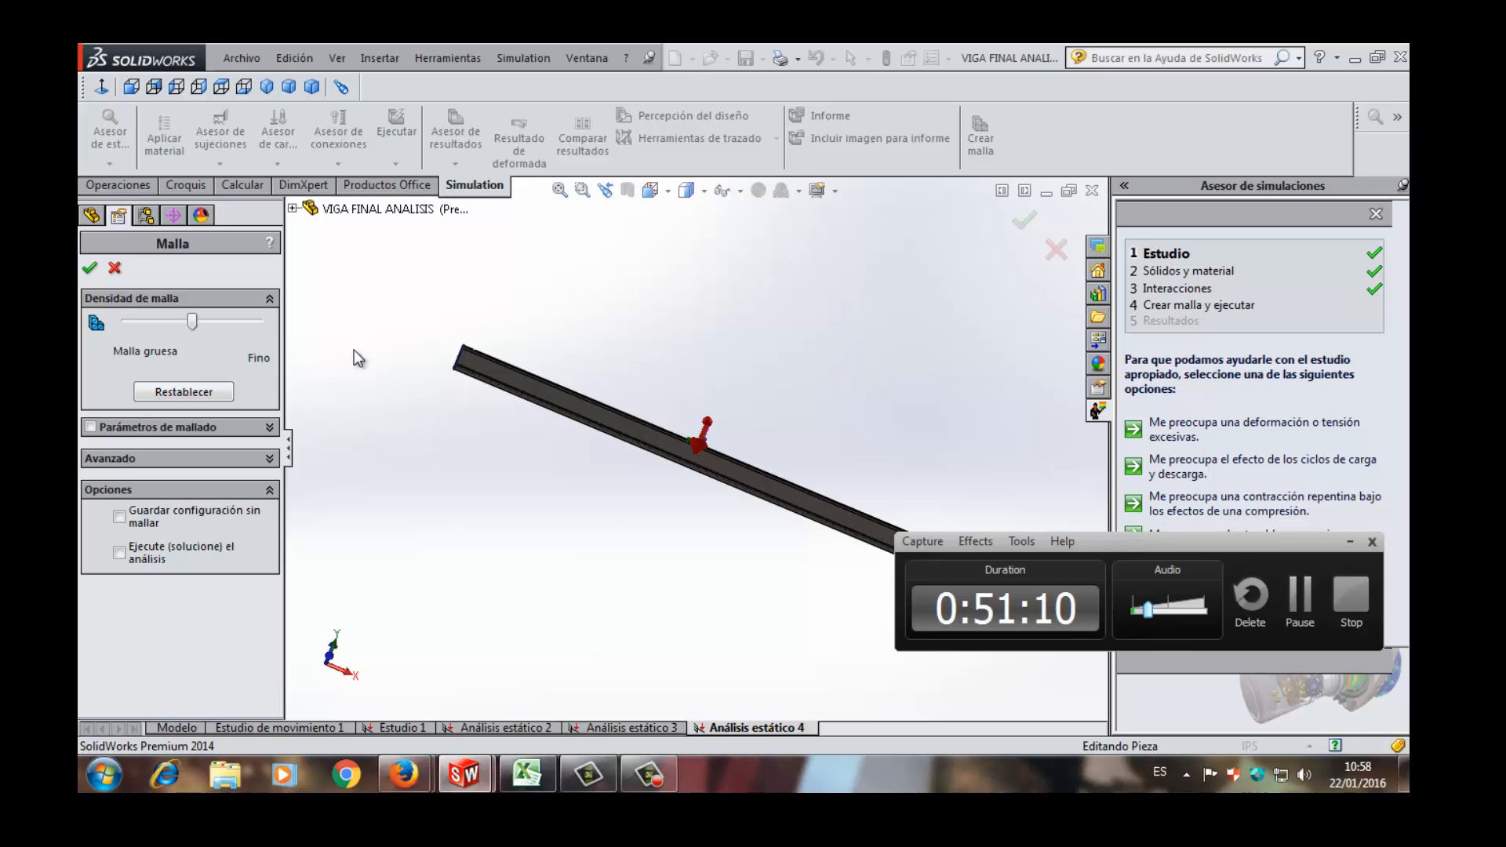
{"action": "left_click_drag", "start_coordinate": [193, 327], "coordinate": [253, 320]}
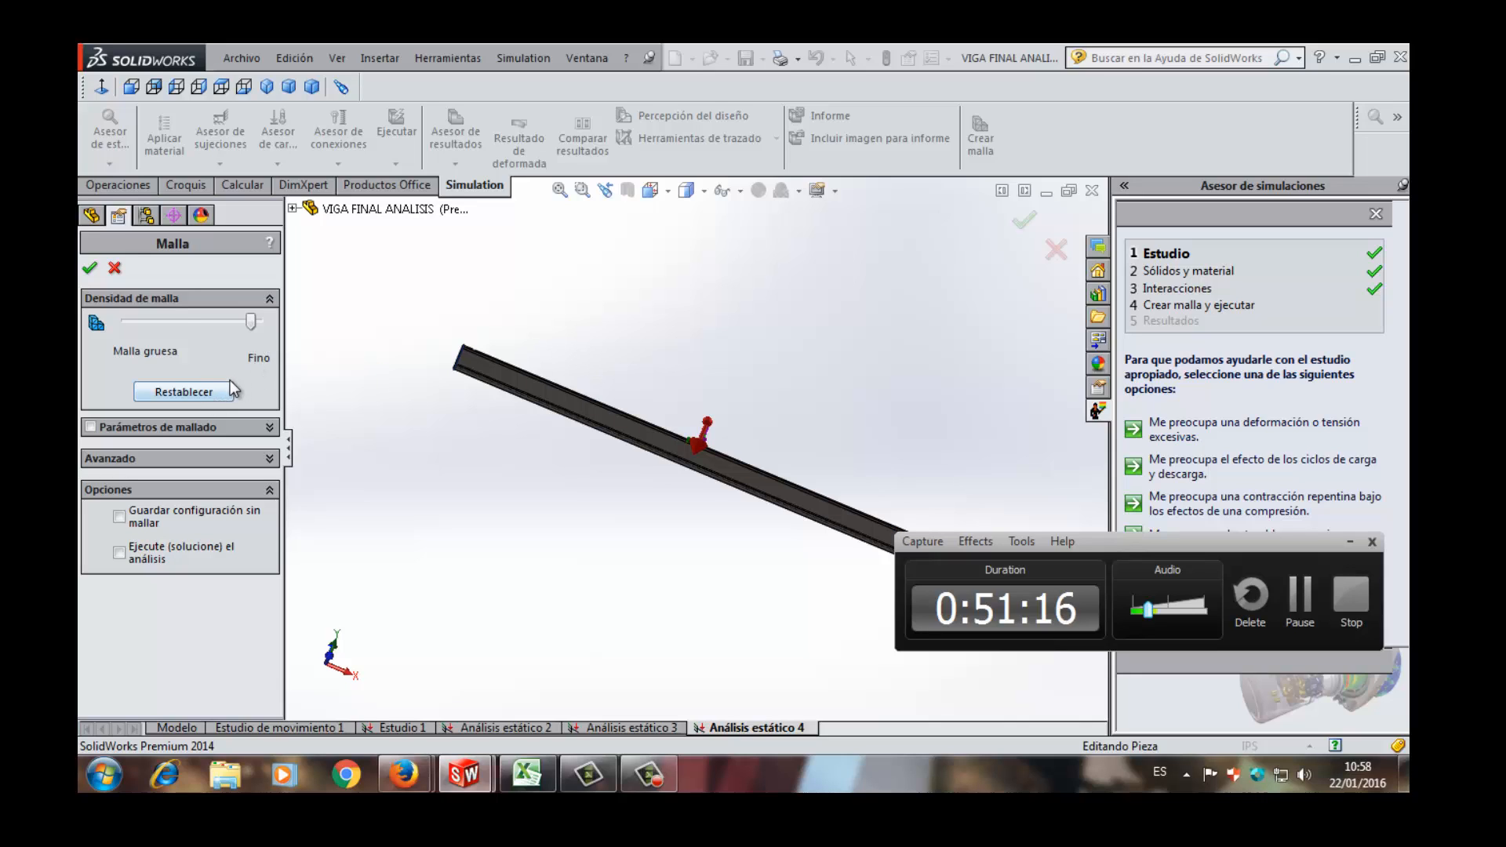
{"action": "left_click", "coordinate": [198, 391]}
{"action": "left_click_drag", "start_coordinate": [192, 321], "coordinate": [246, 336]}
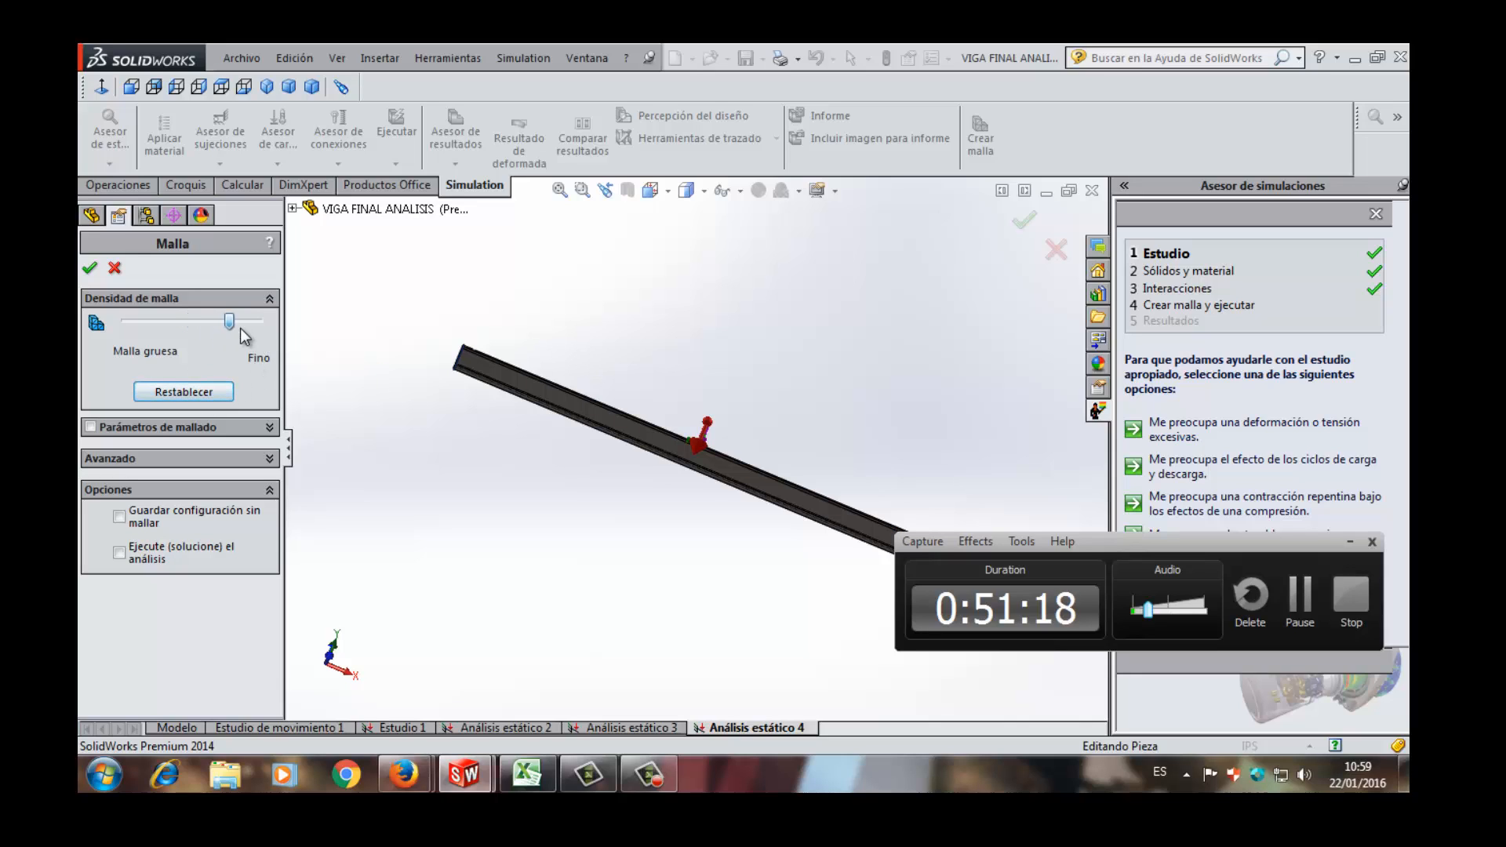
{"action": "left_click", "coordinate": [1024, 223]}
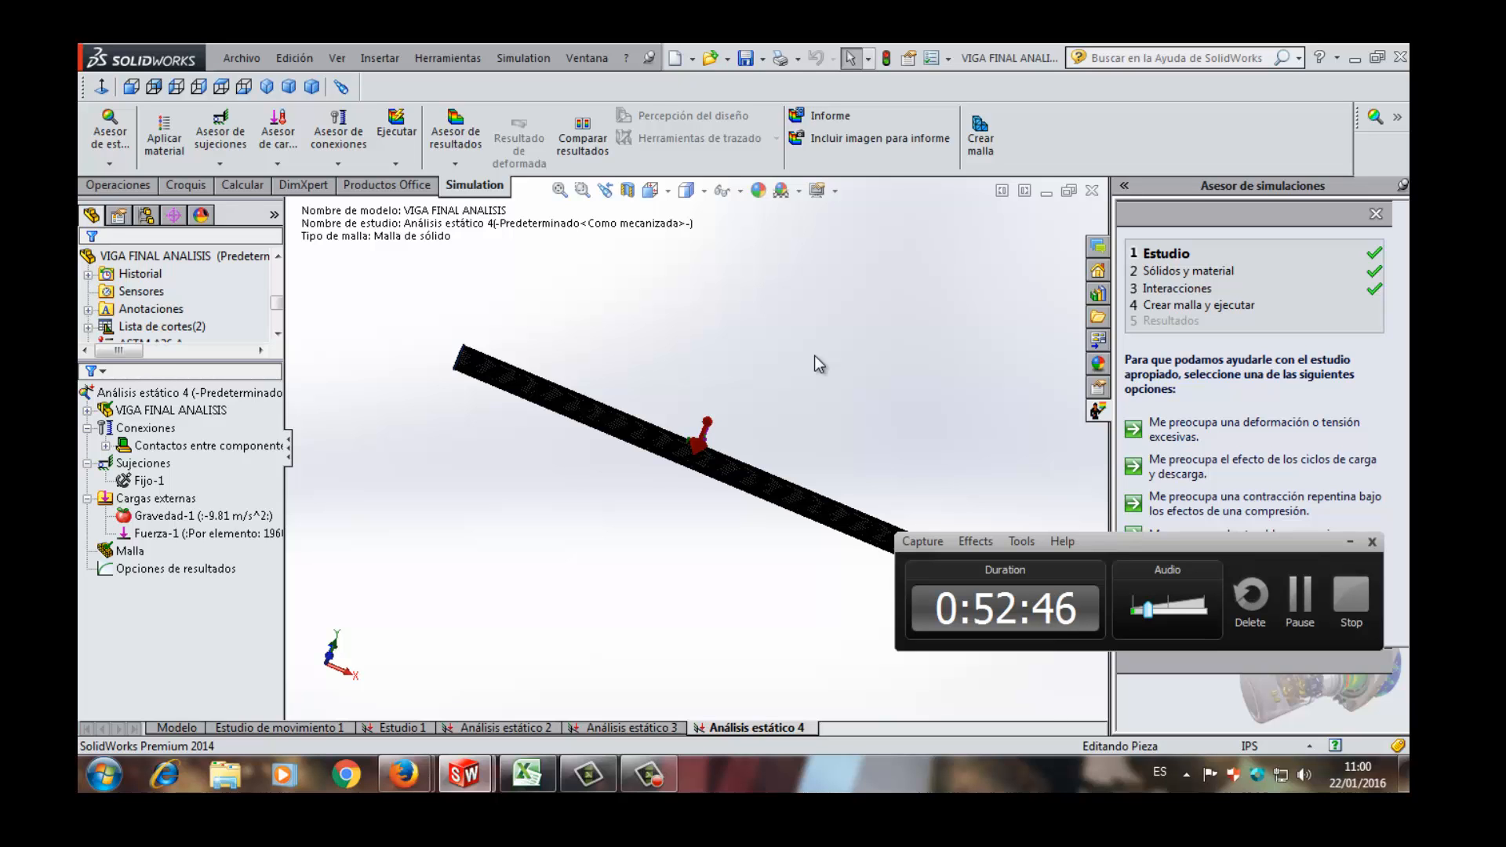
- Examine the element mesh around the mid-beam split strip, flange and web, and over the full beam
{"action": "scroll", "coordinate": [820, 401], "scroll_direction": "down", "scroll_amount": 5}
{"action": "scroll", "coordinate": [614, 514], "scroll_direction": "down", "scroll_amount": 1}
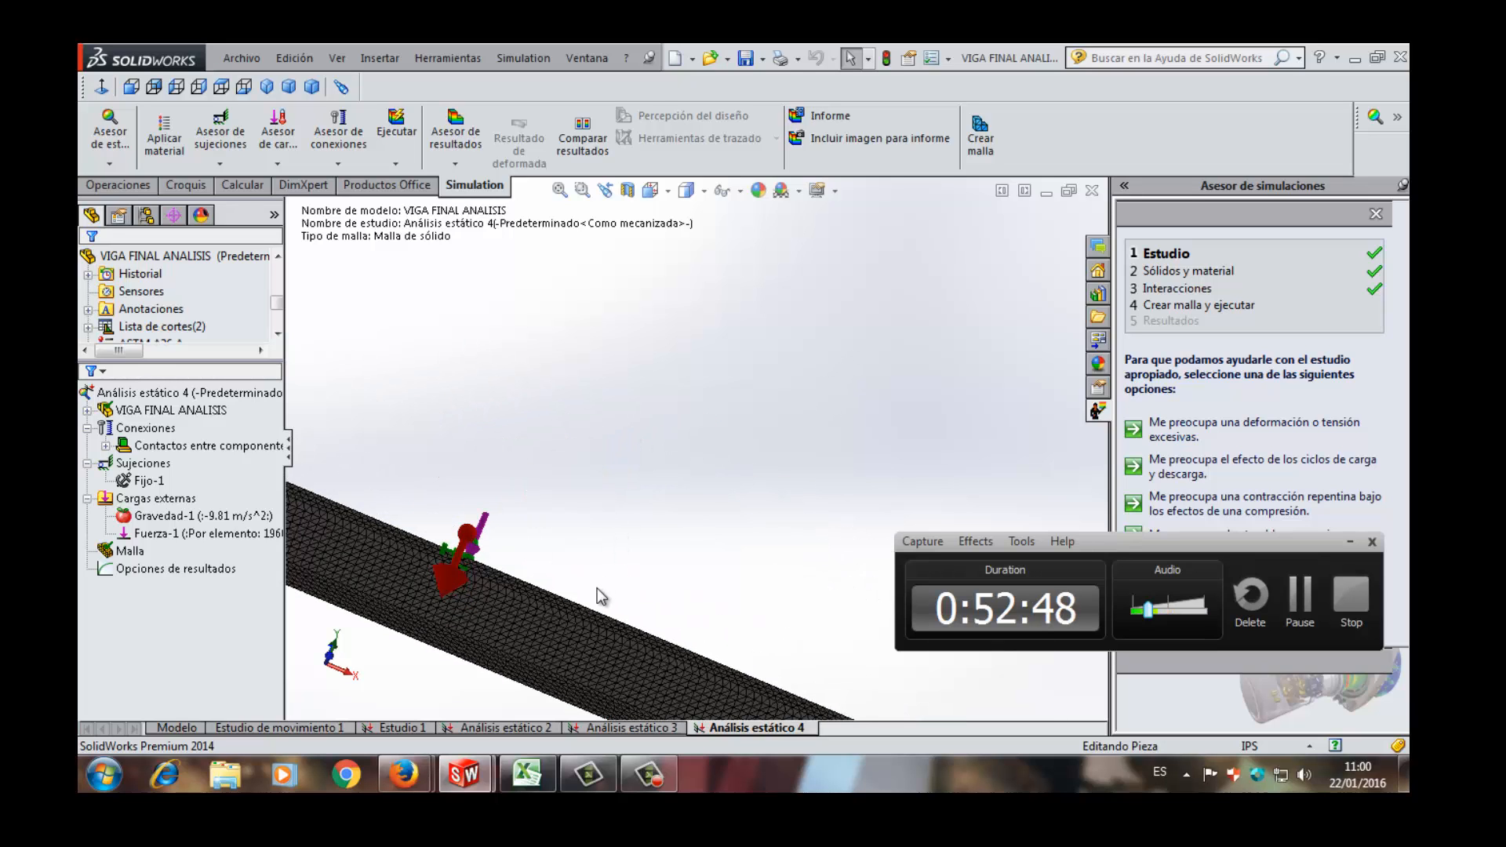
{"action": "middle_click_drag", "start_coordinate": [596, 588], "coordinate": [528, 683]}
{"action": "scroll", "coordinate": [524, 558], "scroll_direction": "down", "scroll_amount": 6}
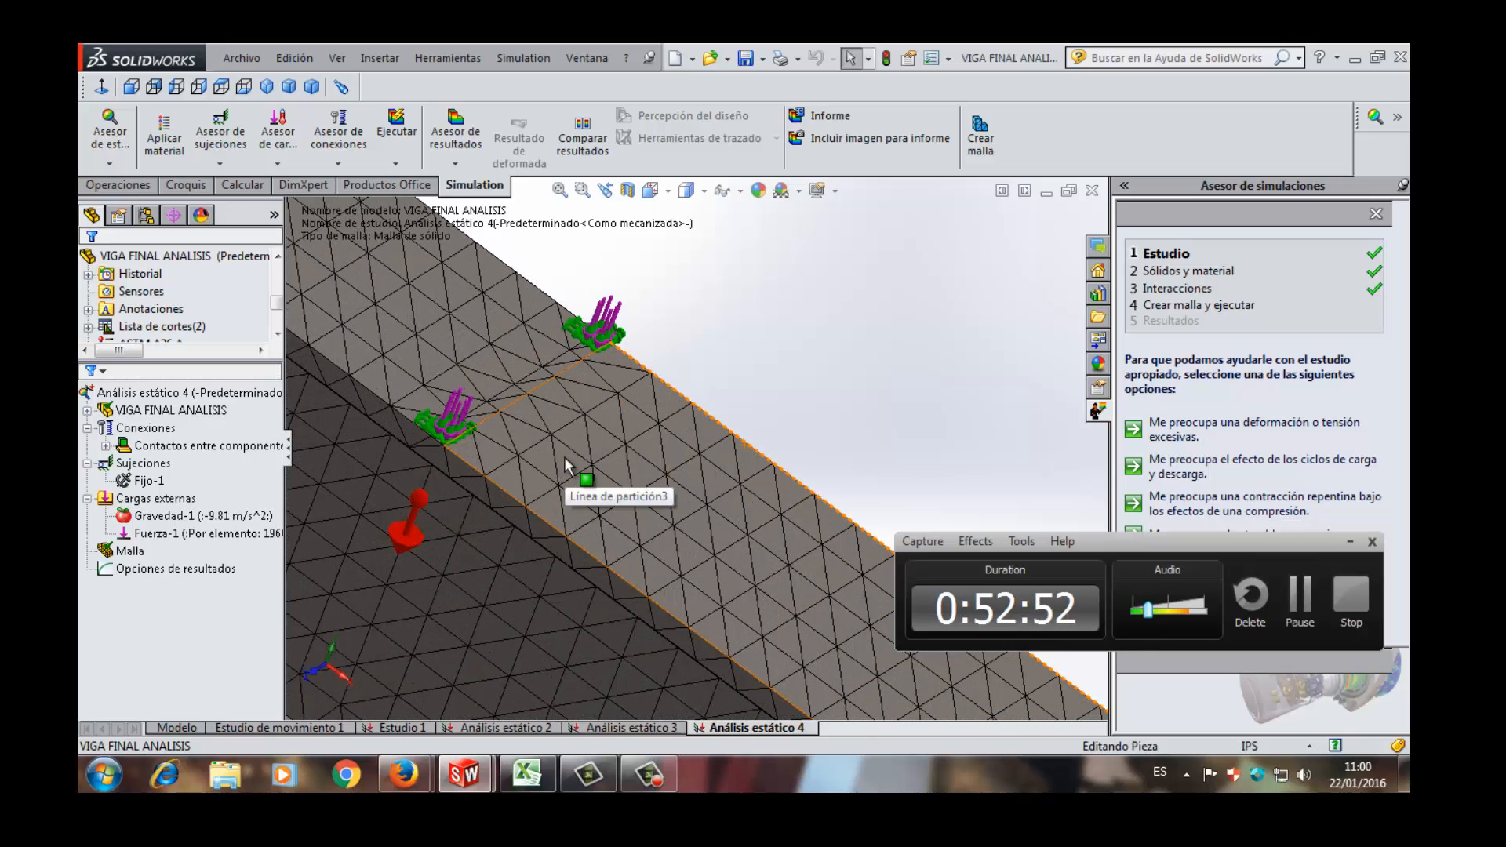
{"action": "scroll", "coordinate": [642, 553], "scroll_direction": "up", "scroll_amount": 3}
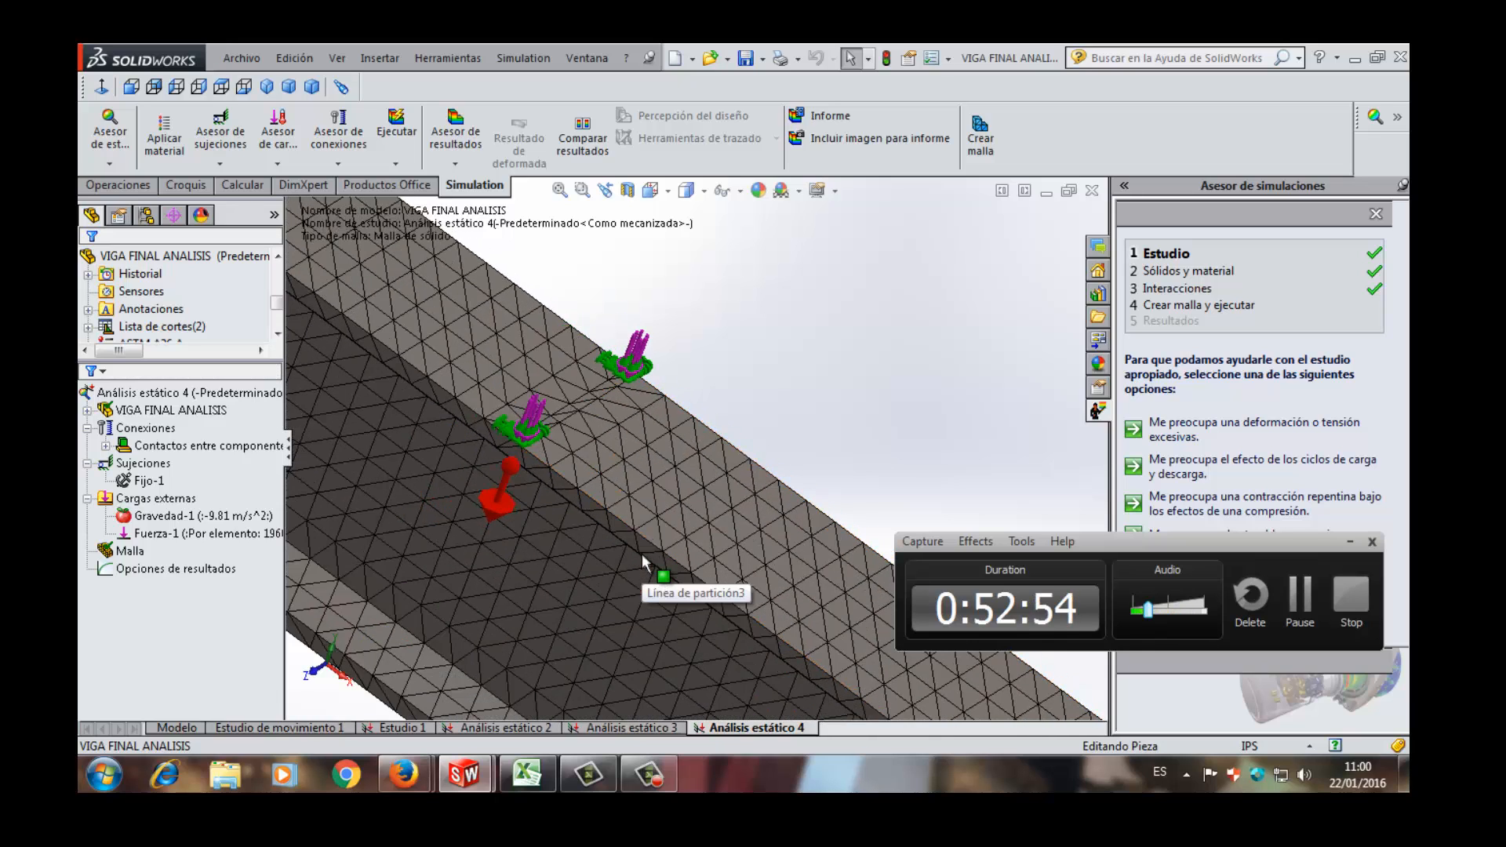
{"action": "scroll", "coordinate": [651, 471], "scroll_direction": "down", "scroll_amount": 5}
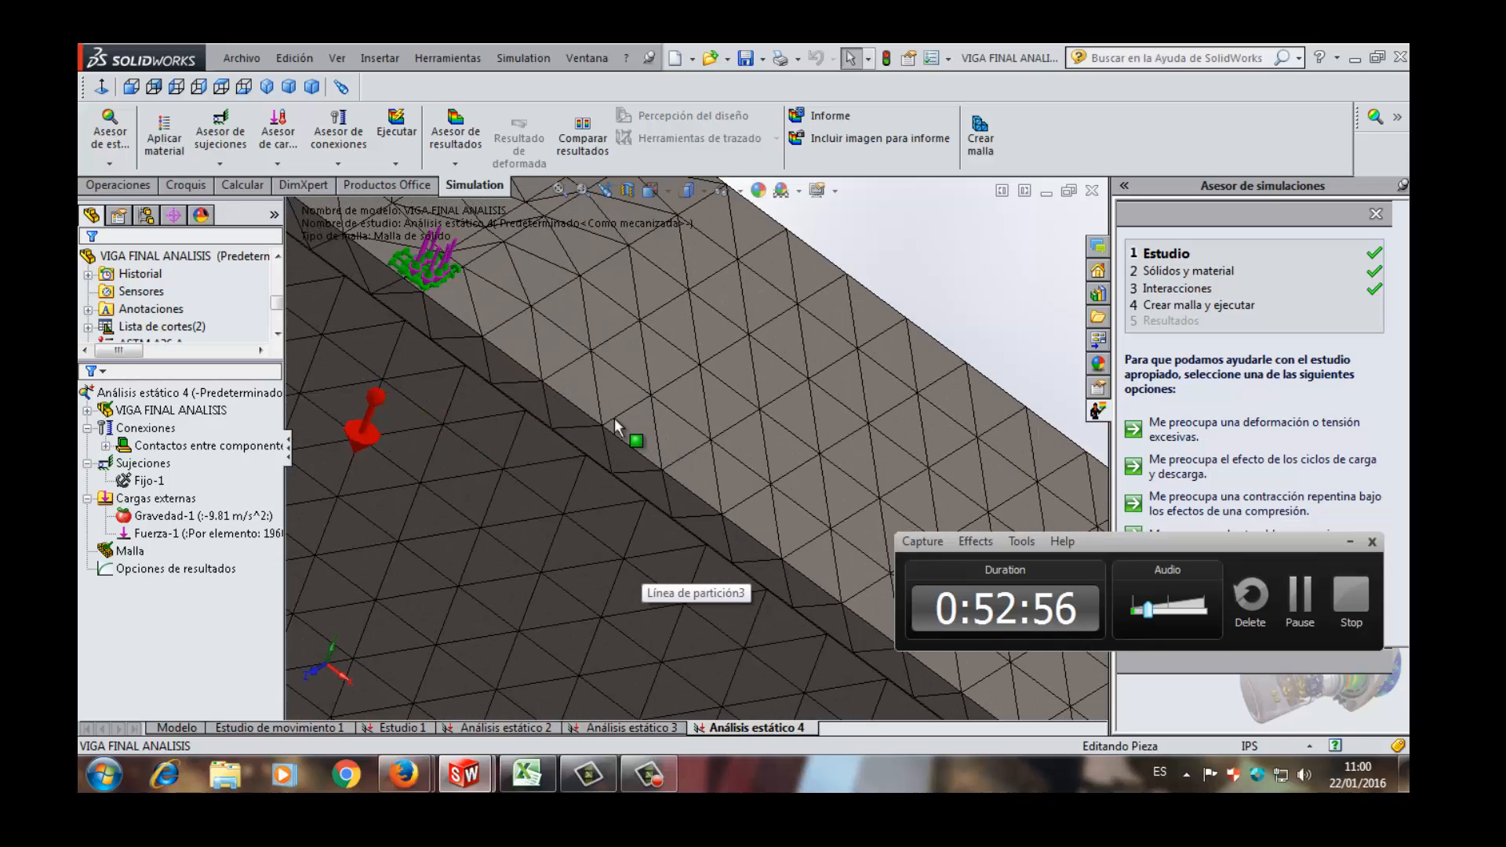
{"action": "scroll", "coordinate": [614, 418], "scroll_direction": "up", "scroll_amount": 5}
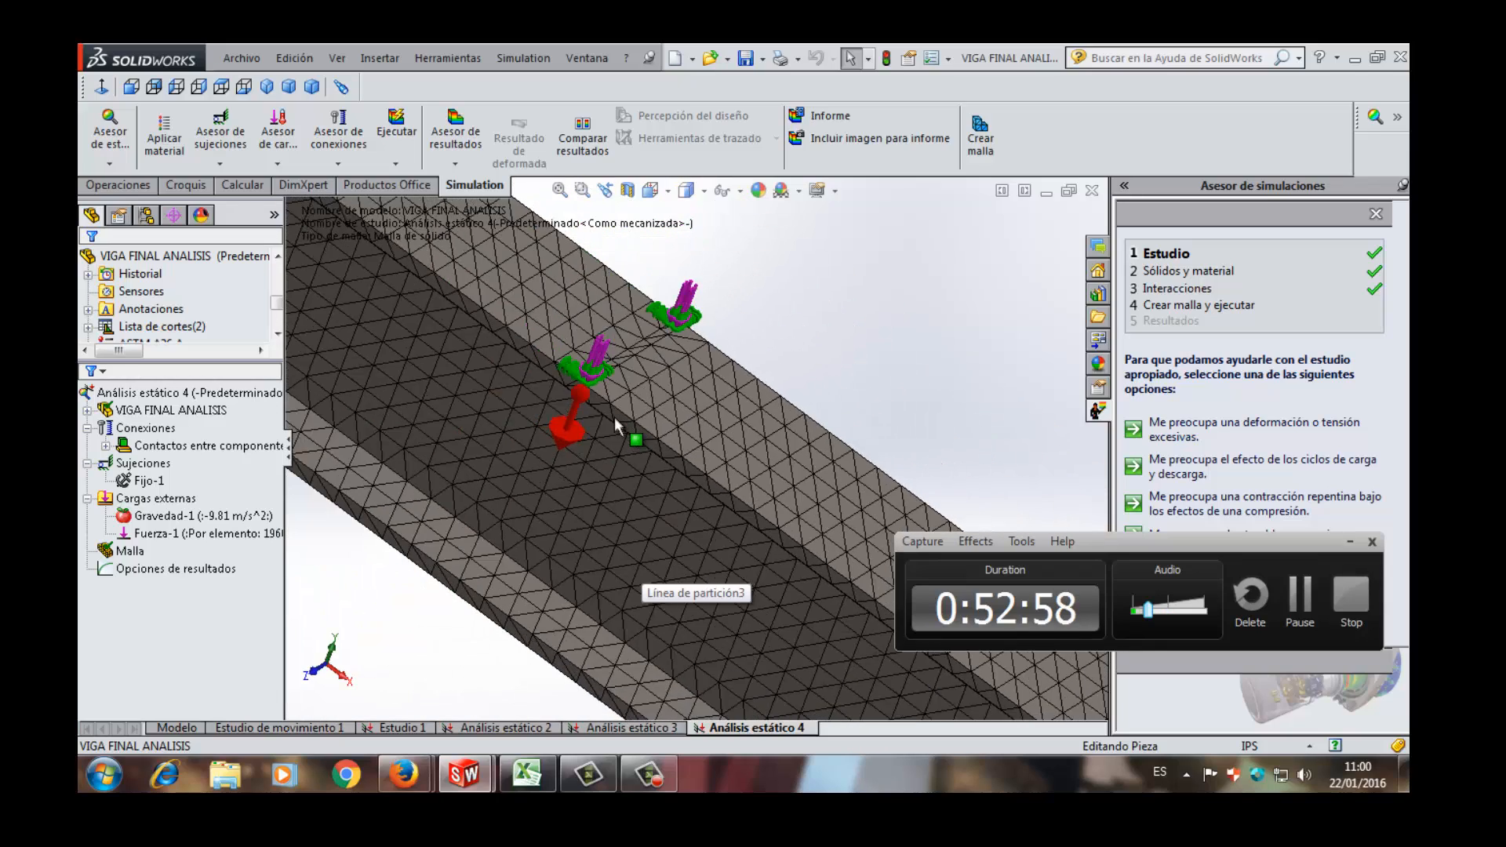
{"action": "scroll", "coordinate": [614, 417], "scroll_direction": "up", "scroll_amount": 5}
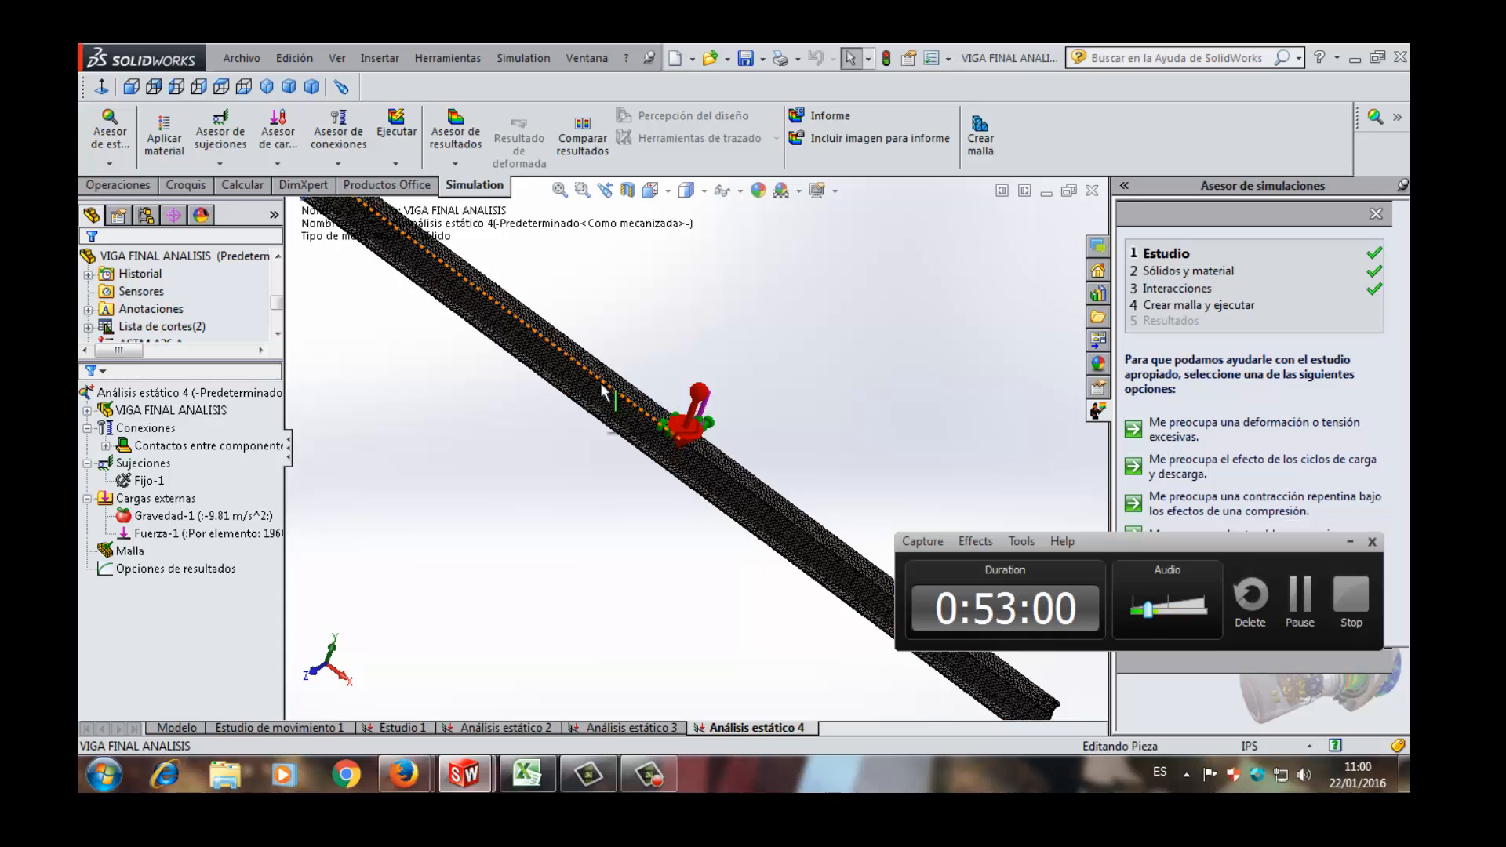
{"action": "scroll", "coordinate": [600, 383], "scroll_direction": "up", "scroll_amount": 5}
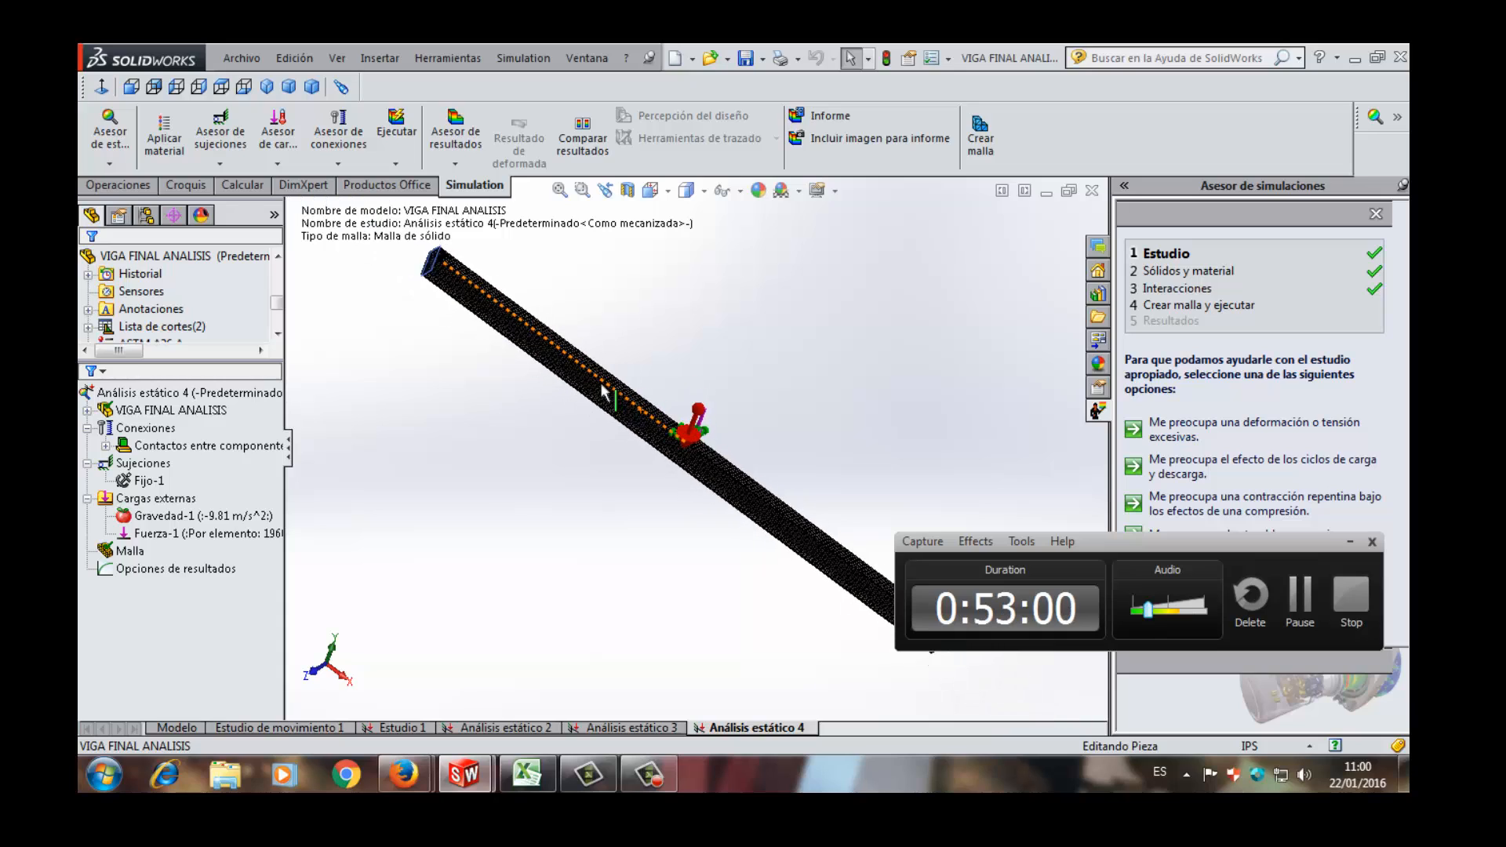
- Run the Análisis estático 4 study and show the deformed beam in isometric view
{"action": "left_click", "coordinate": [404, 139]}
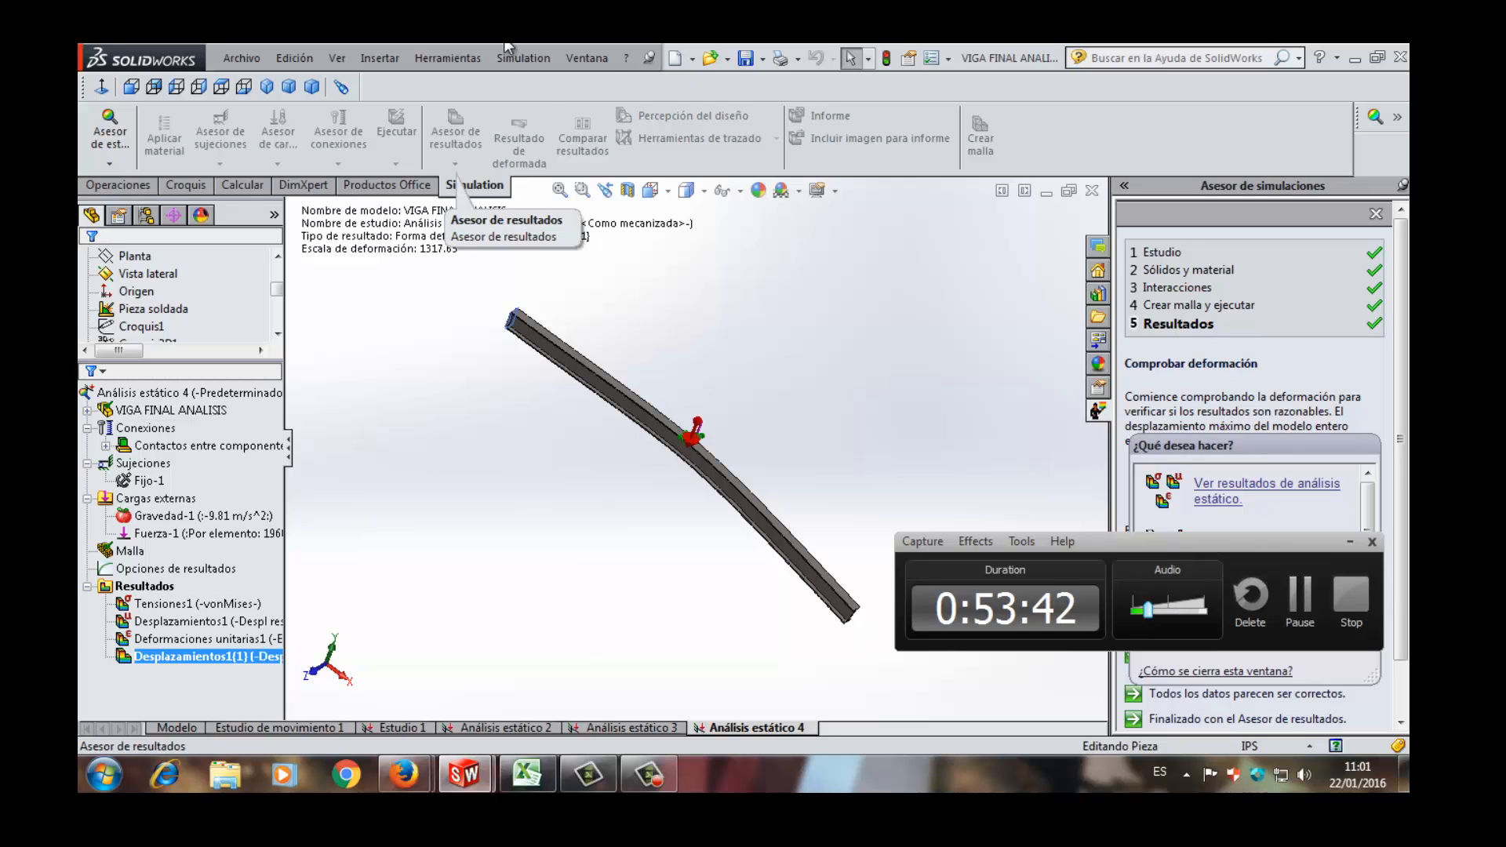
{"action": "left_click", "coordinate": [666, 191]}
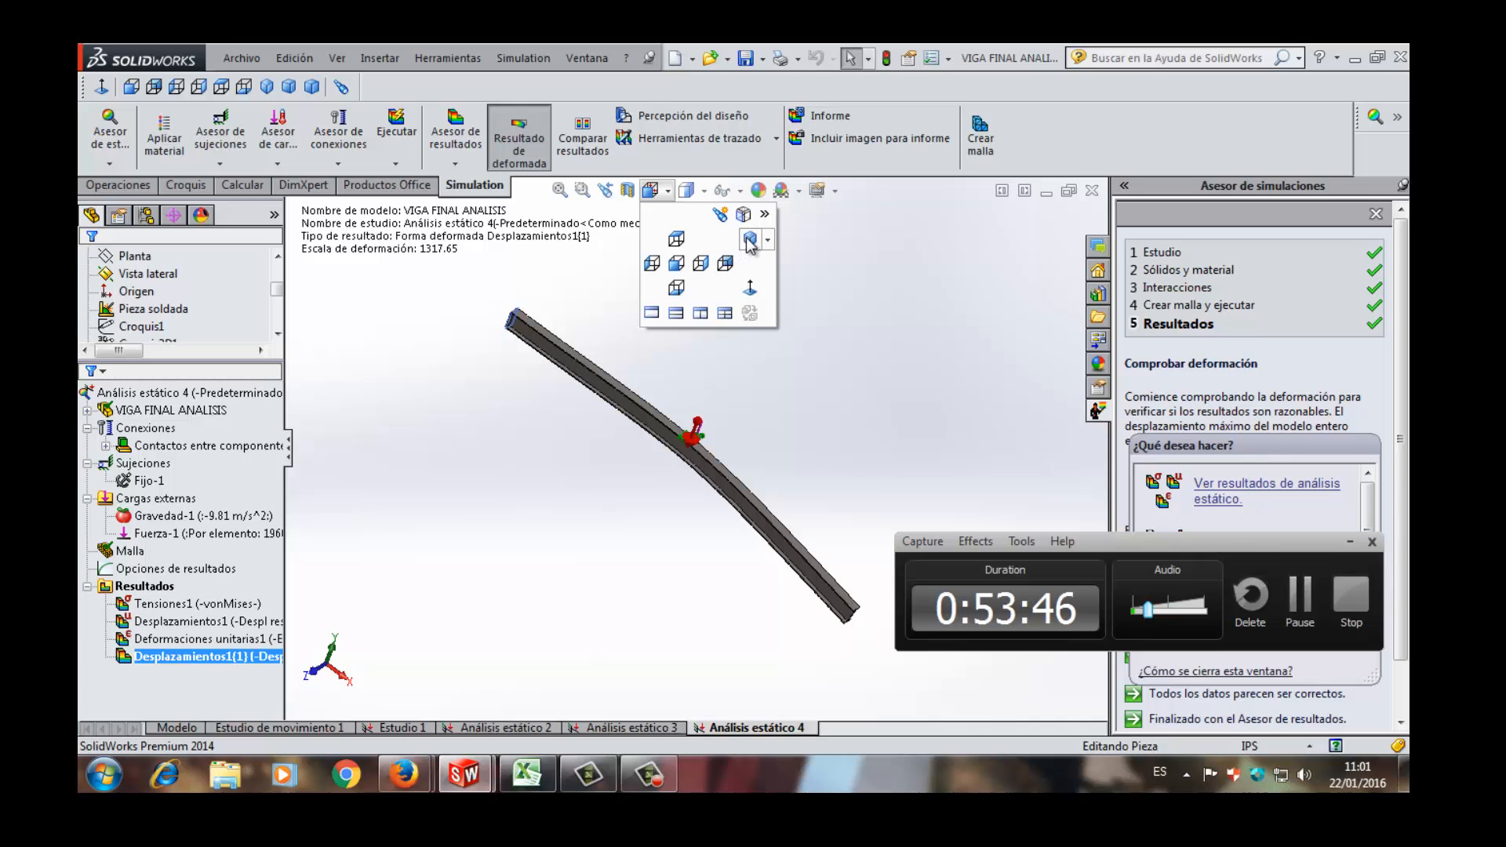
{"action": "left_click", "coordinate": [730, 262]}
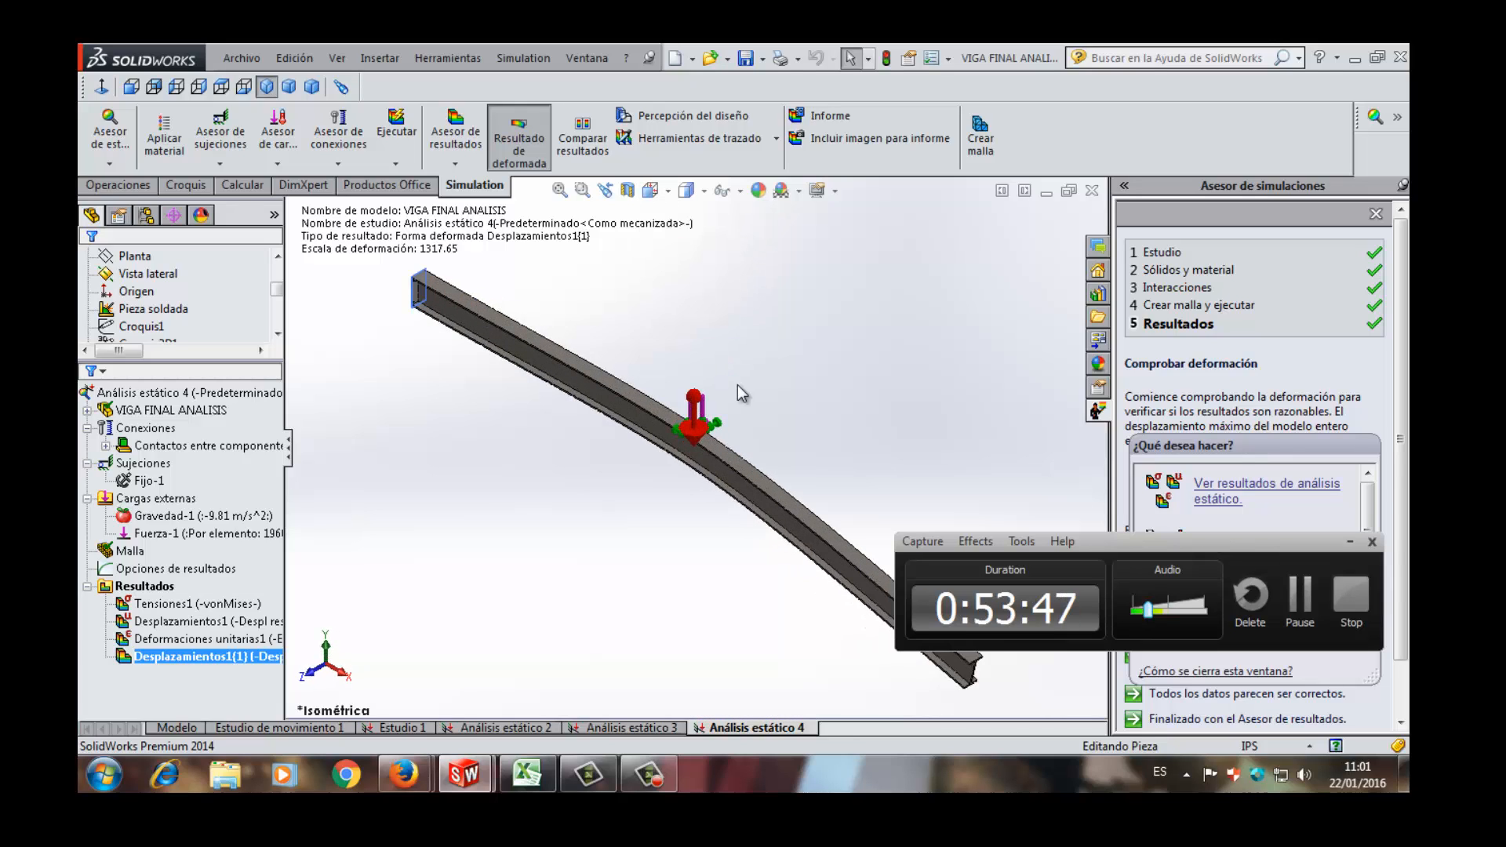
- Examine the deformed shape of the beam on both sides of the mid-beam support
{"action": "scroll", "coordinate": [737, 384], "scroll_direction": "up", "scroll_amount": 3}
{"action": "scroll", "coordinate": [764, 502], "scroll_direction": "down", "scroll_amount": 3}
{"action": "scroll", "coordinate": [738, 500], "scroll_direction": "down", "scroll_amount": 2}
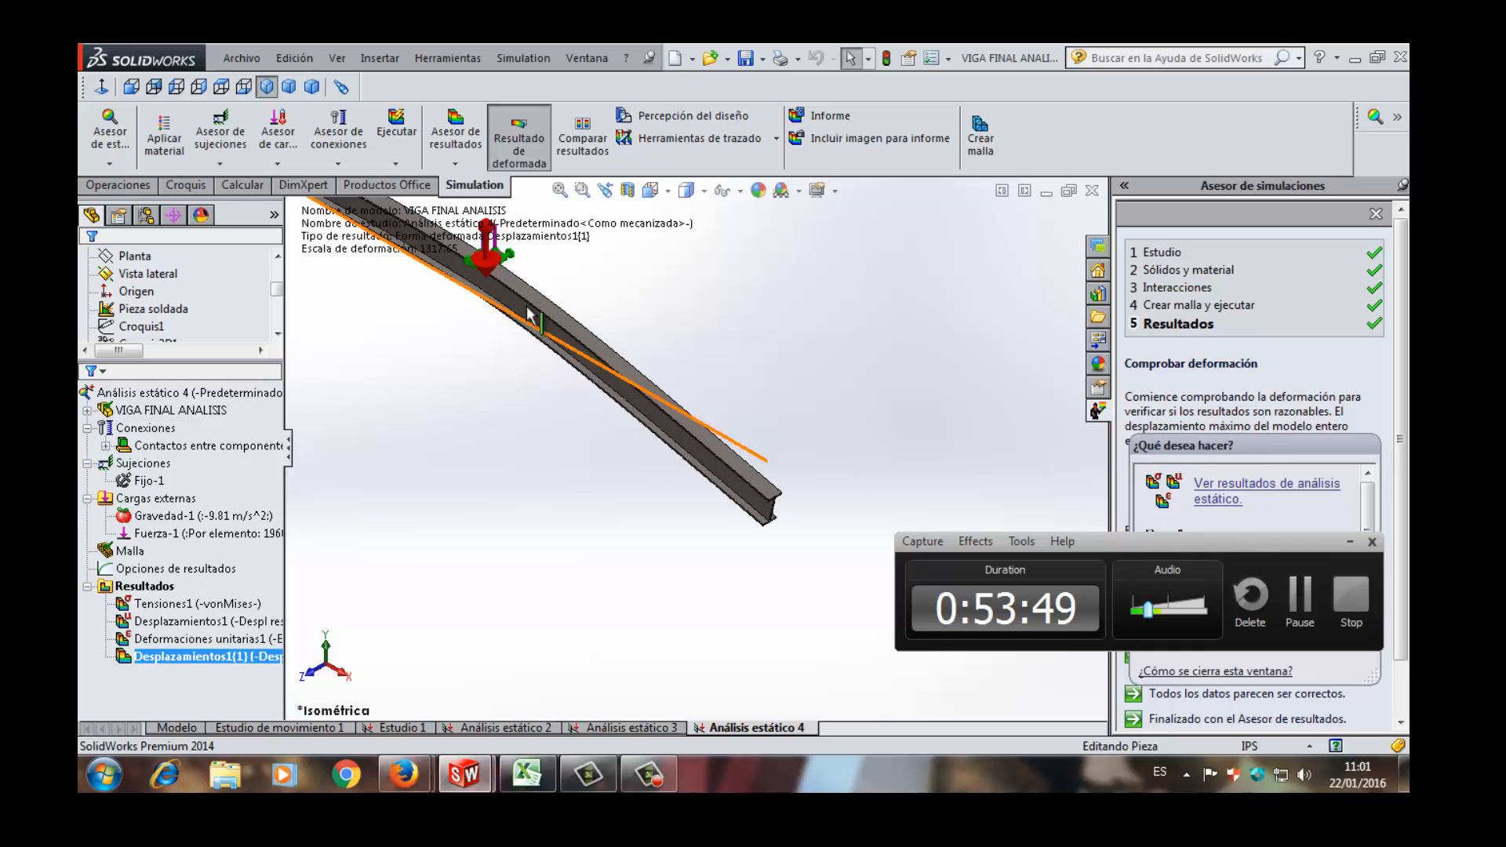
{"action": "scroll", "coordinate": [516, 335], "scroll_direction": "up", "scroll_amount": 4}
{"action": "scroll", "coordinate": [539, 289], "scroll_direction": "down", "scroll_amount": 2}
{"action": "scroll", "coordinate": [539, 285], "scroll_direction": "down", "scroll_amount": 1}
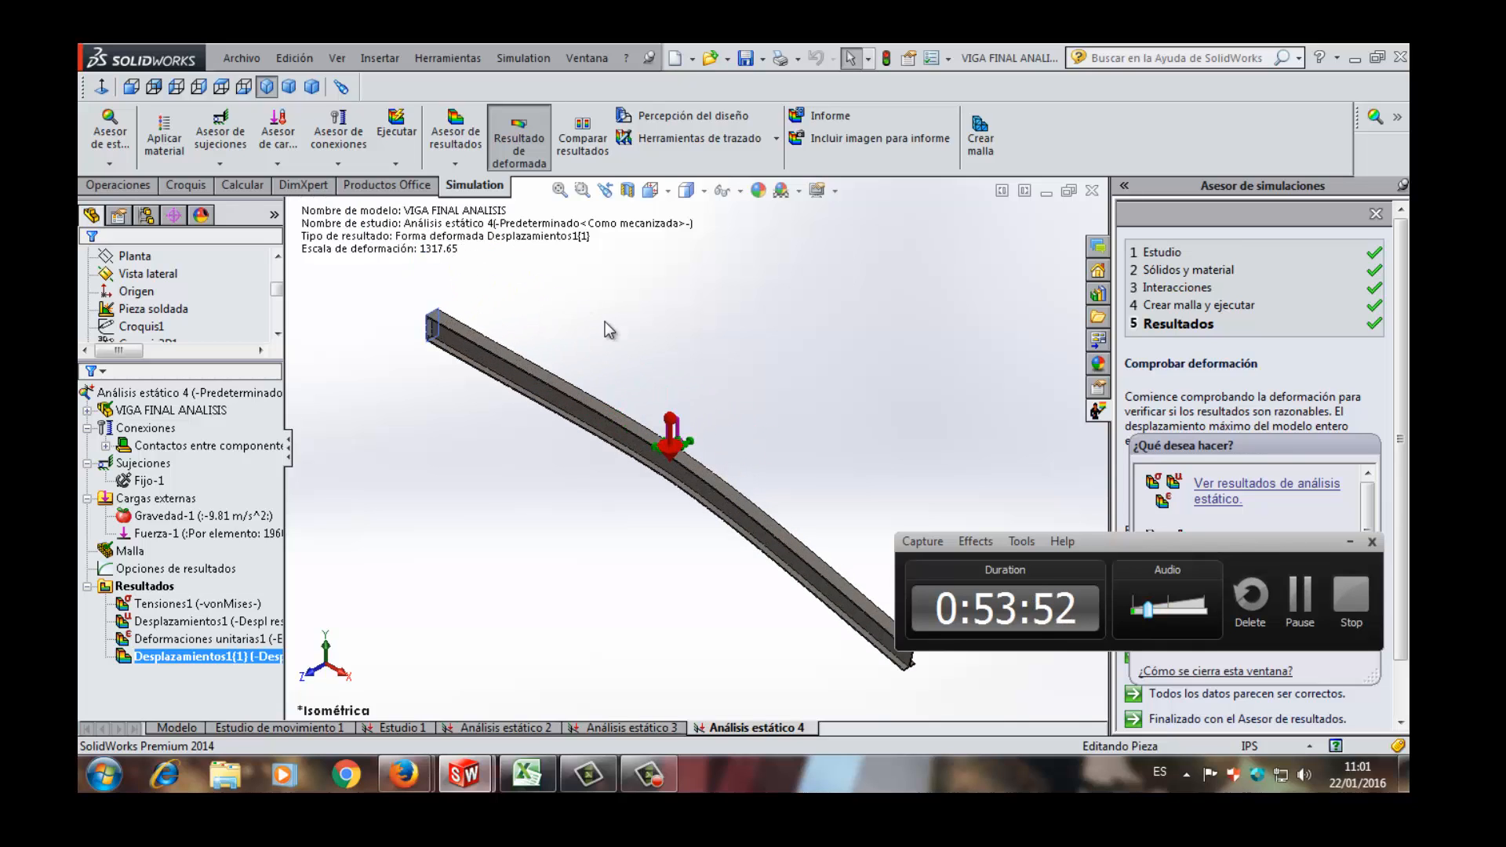
{"action": "scroll", "coordinate": [607, 325], "scroll_direction": "up", "scroll_amount": 2}
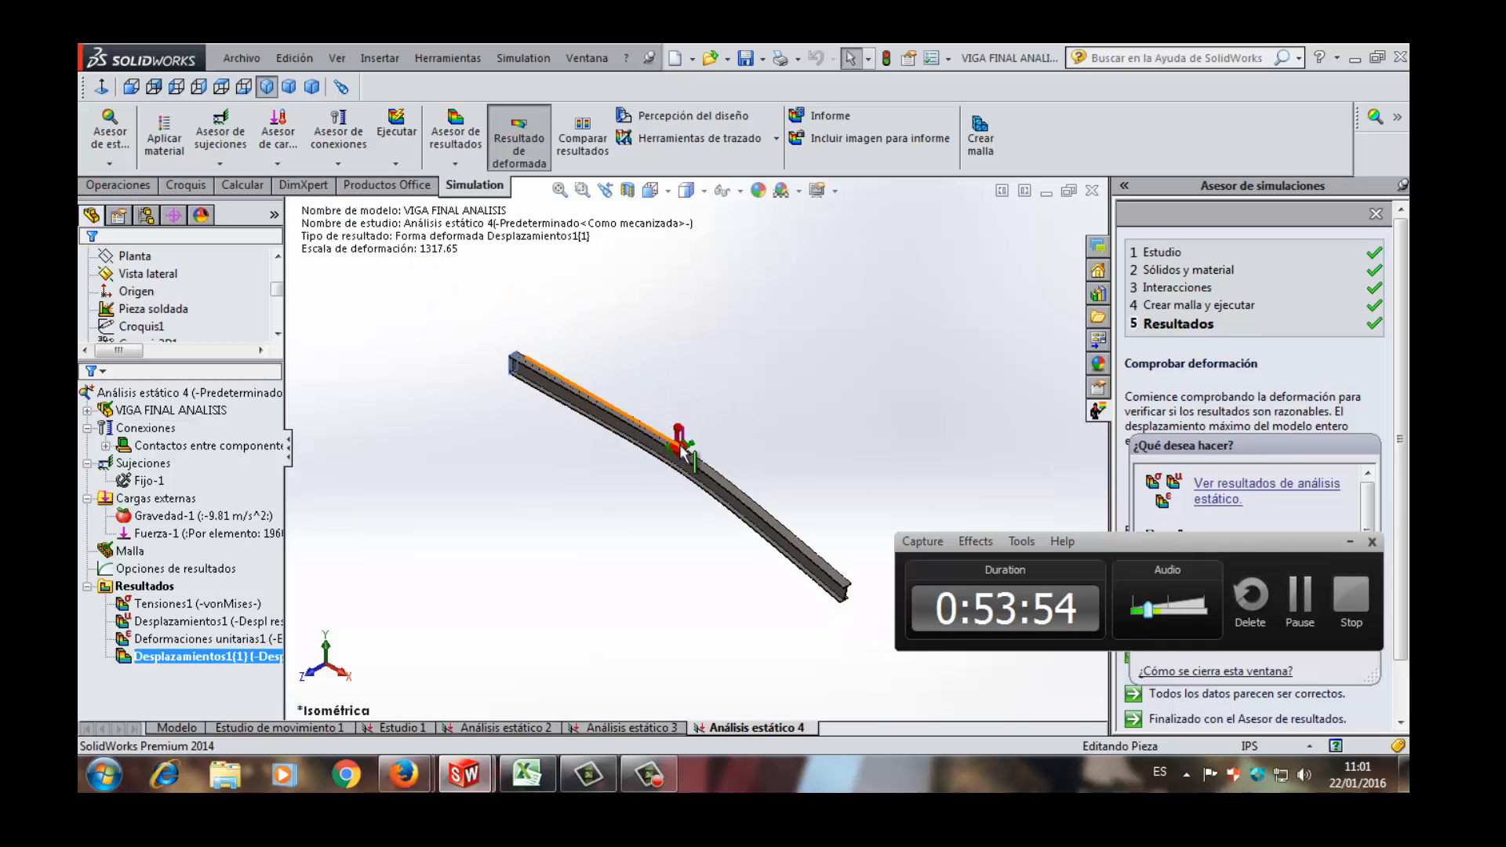
{"action": "scroll", "coordinate": [678, 437], "scroll_direction": "down", "scroll_amount": 2}
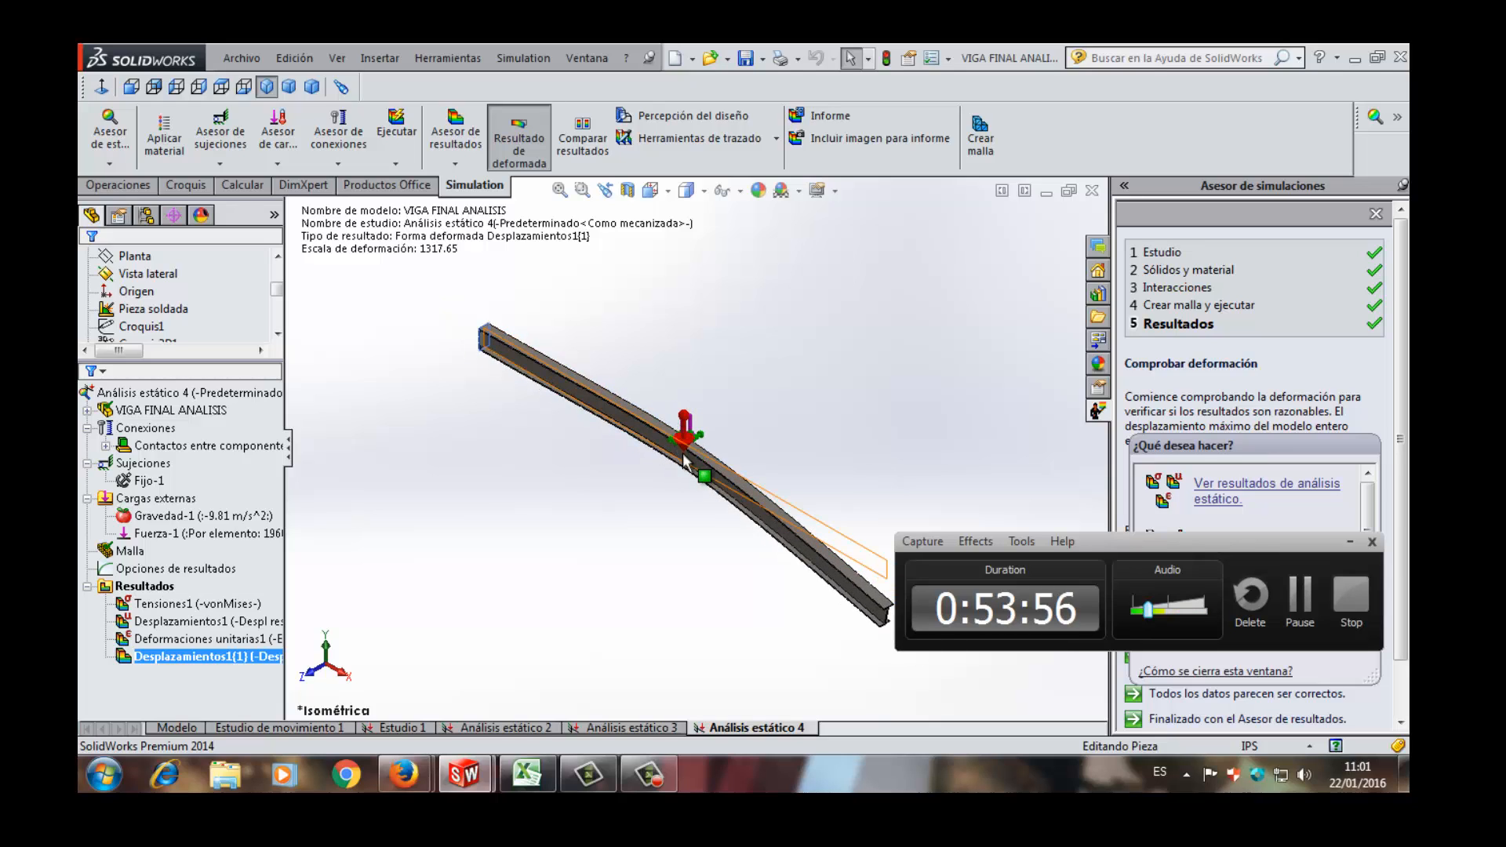
{"action": "scroll", "coordinate": [689, 449], "scroll_direction": "up", "scroll_amount": 2}
{"action": "scroll", "coordinate": [767, 477], "scroll_direction": "down", "scroll_amount": 1}
{"action": "scroll", "coordinate": [767, 477], "scroll_direction": "down", "scroll_amount": 1}
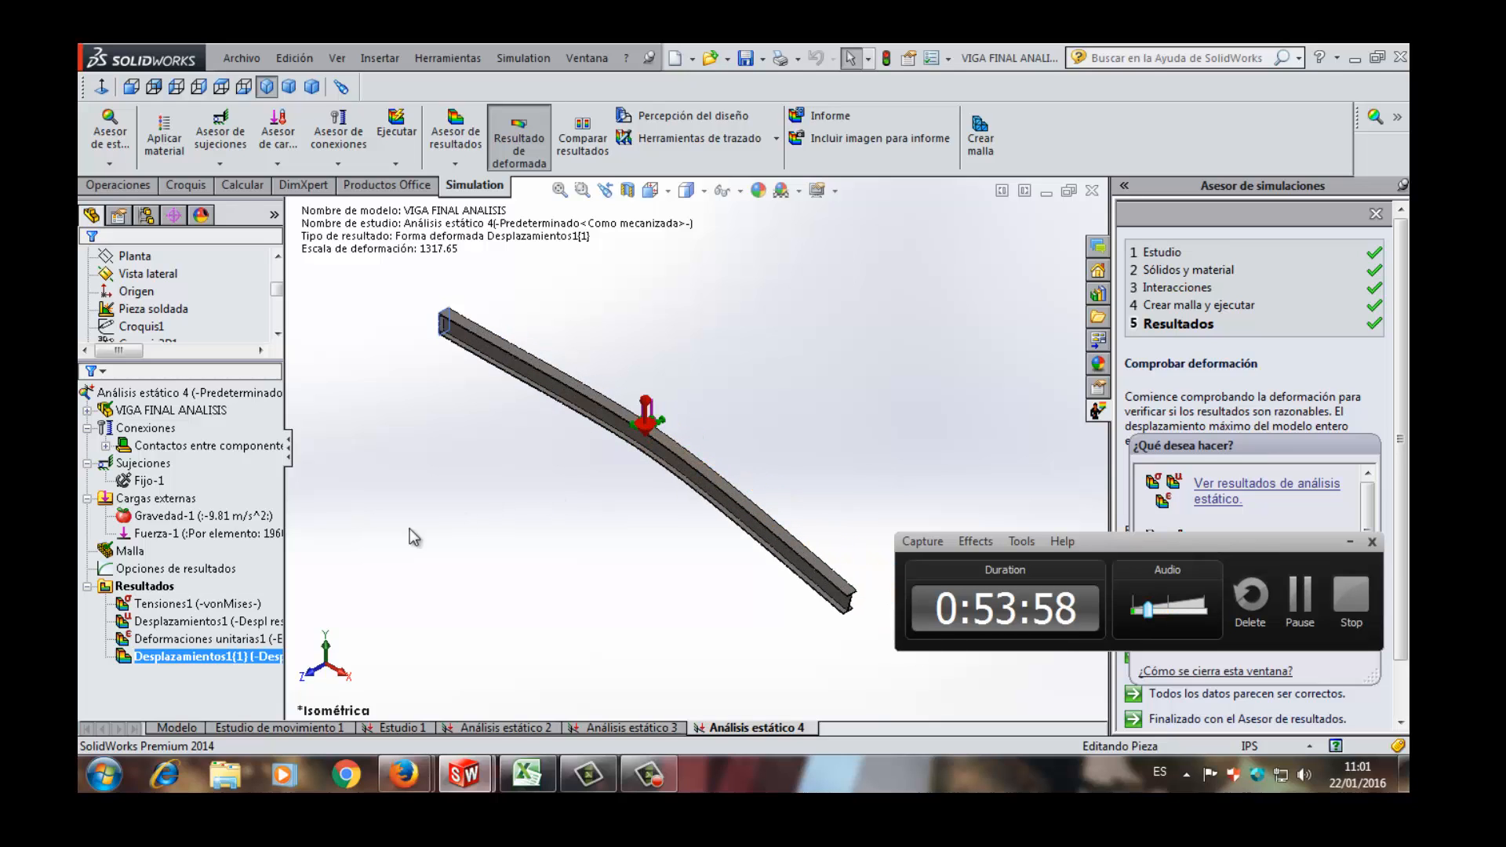
- Display the Deformaciones unitarias1 strain plot and examine the strain distribution around the mid-beam strip
{"action": "double_click", "coordinate": [235, 641]}
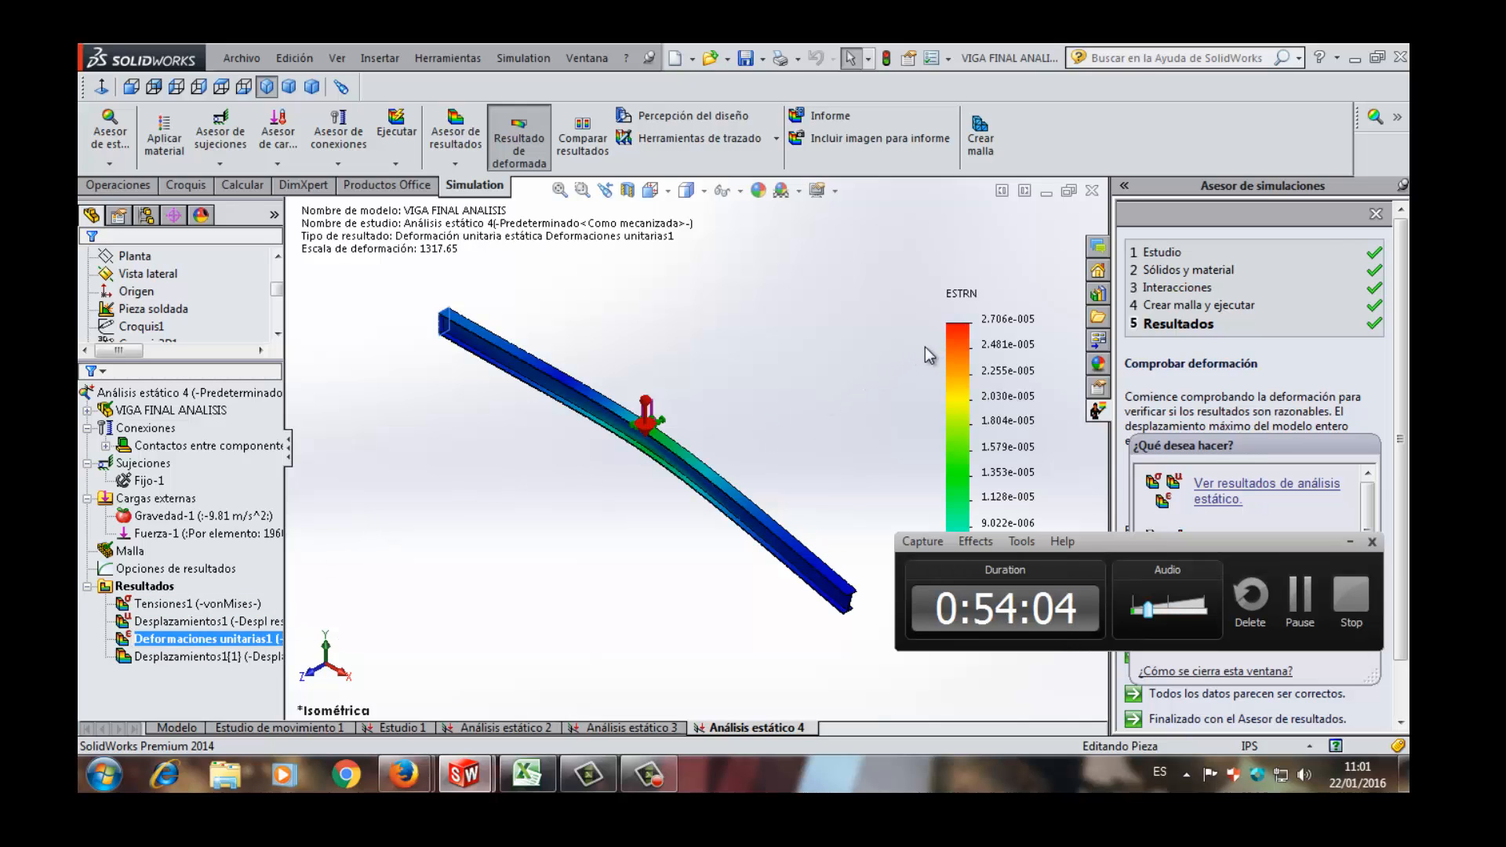
{"action": "scroll", "coordinate": [925, 357], "scroll_direction": "down", "scroll_amount": 2}
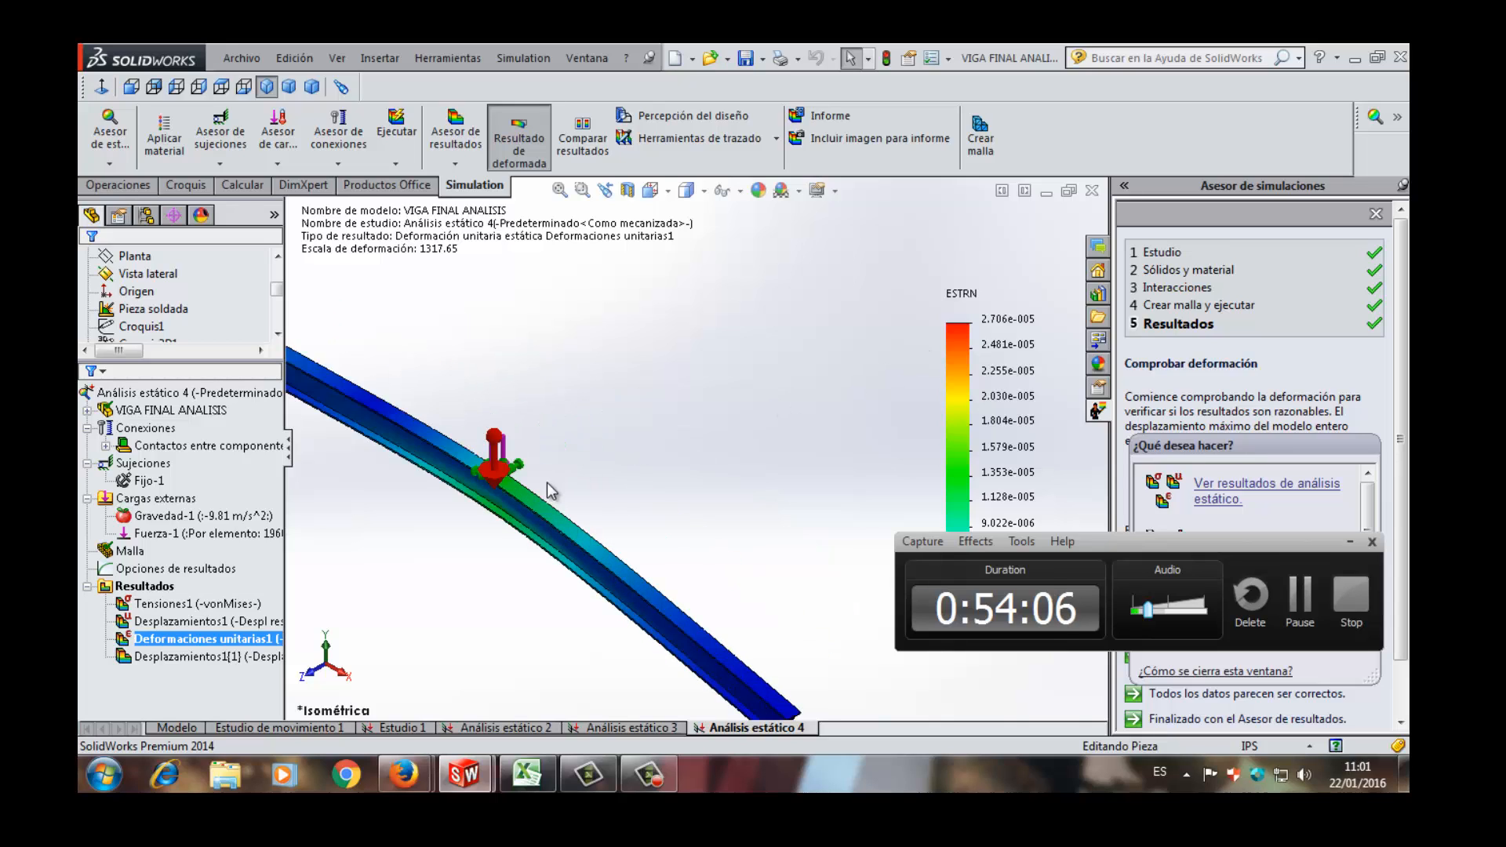
{"action": "scroll", "coordinate": [552, 490], "scroll_direction": "down", "scroll_amount": 4}
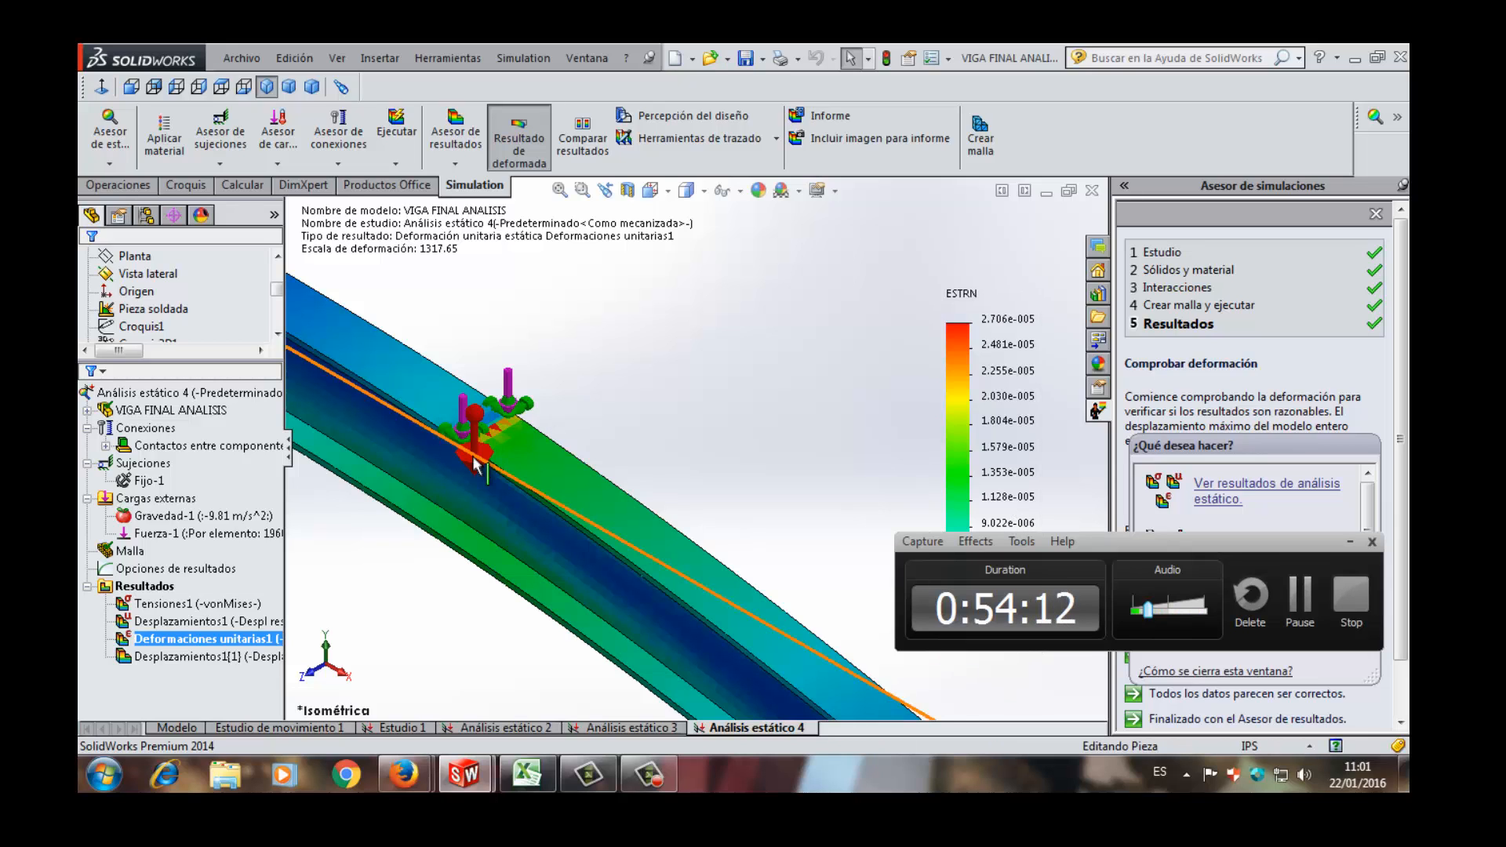
{"action": "scroll", "coordinate": [476, 466], "scroll_direction": "up", "scroll_amount": 5}
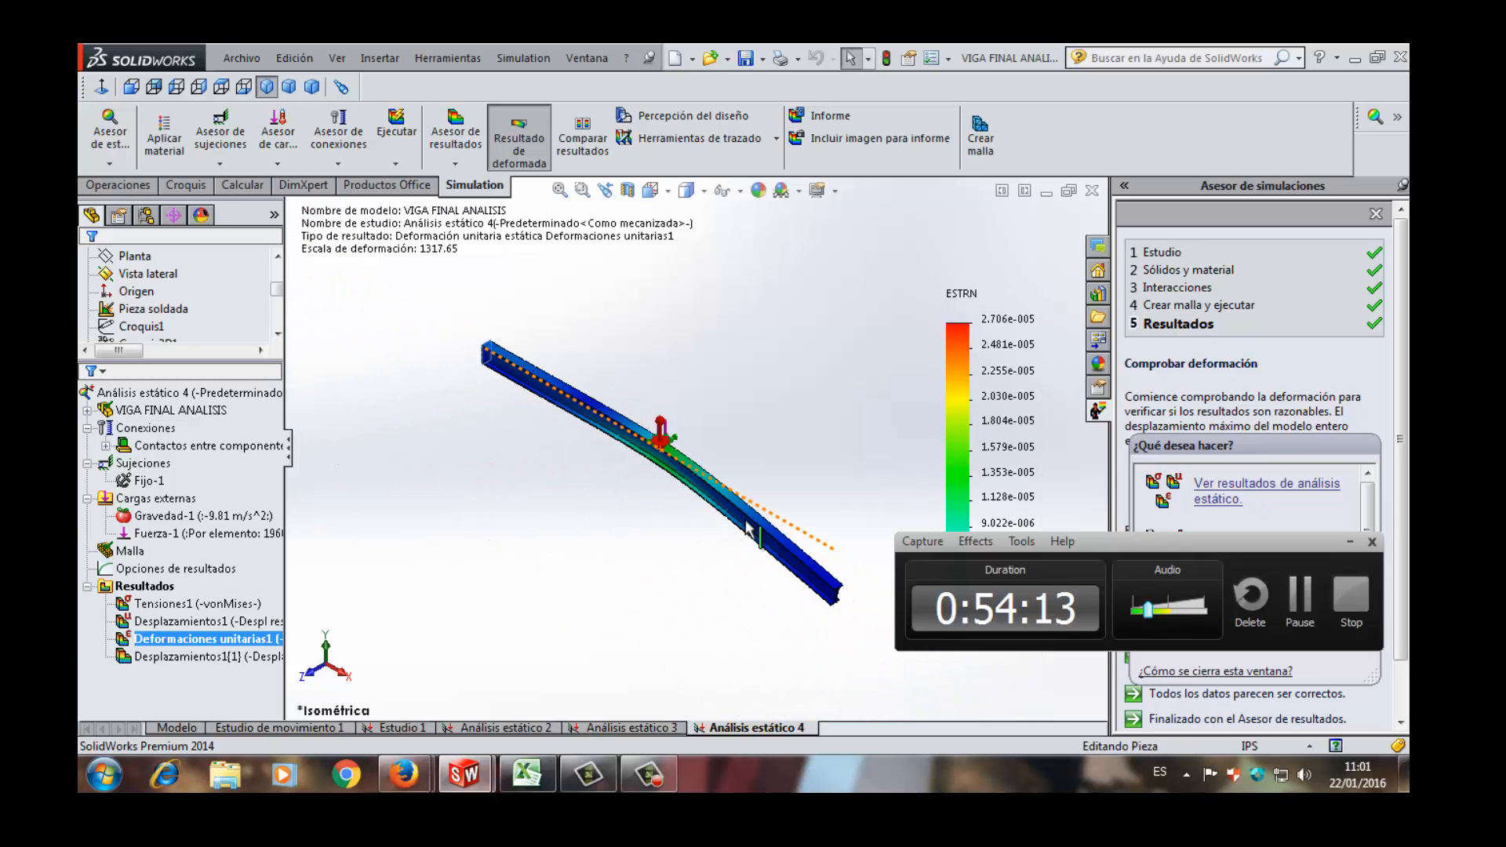
{"action": "scroll", "coordinate": [564, 455], "scroll_direction": "down", "scroll_amount": 3}
{"action": "scroll", "coordinate": [596, 441], "scroll_direction": "down", "scroll_amount": 4}
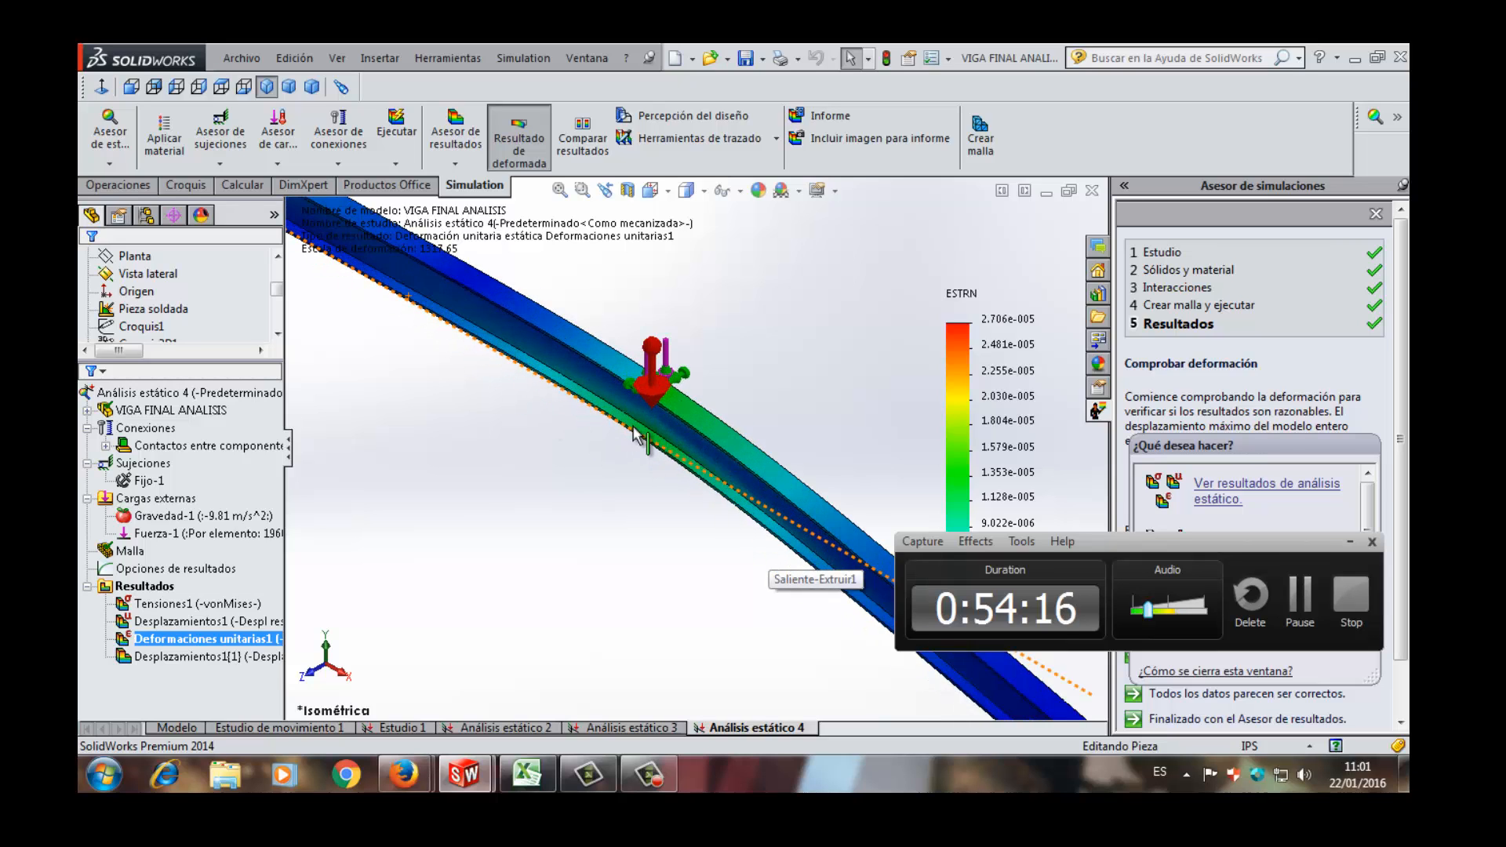
{"action": "scroll", "coordinate": [650, 349], "scroll_direction": "up", "scroll_amount": 4}
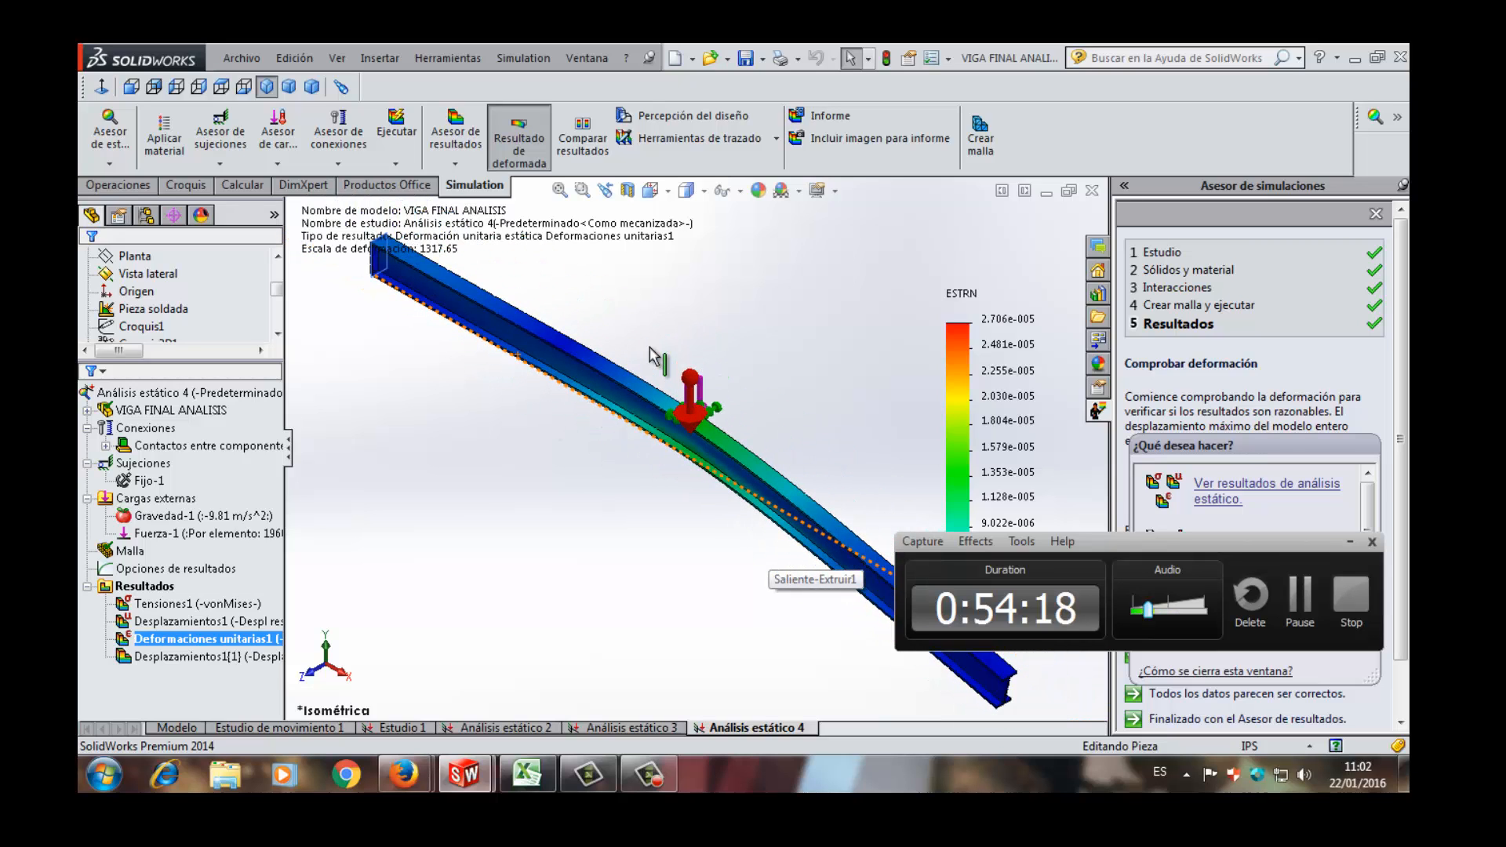
{"action": "scroll", "coordinate": [649, 337], "scroll_direction": "up", "scroll_amount": 4}
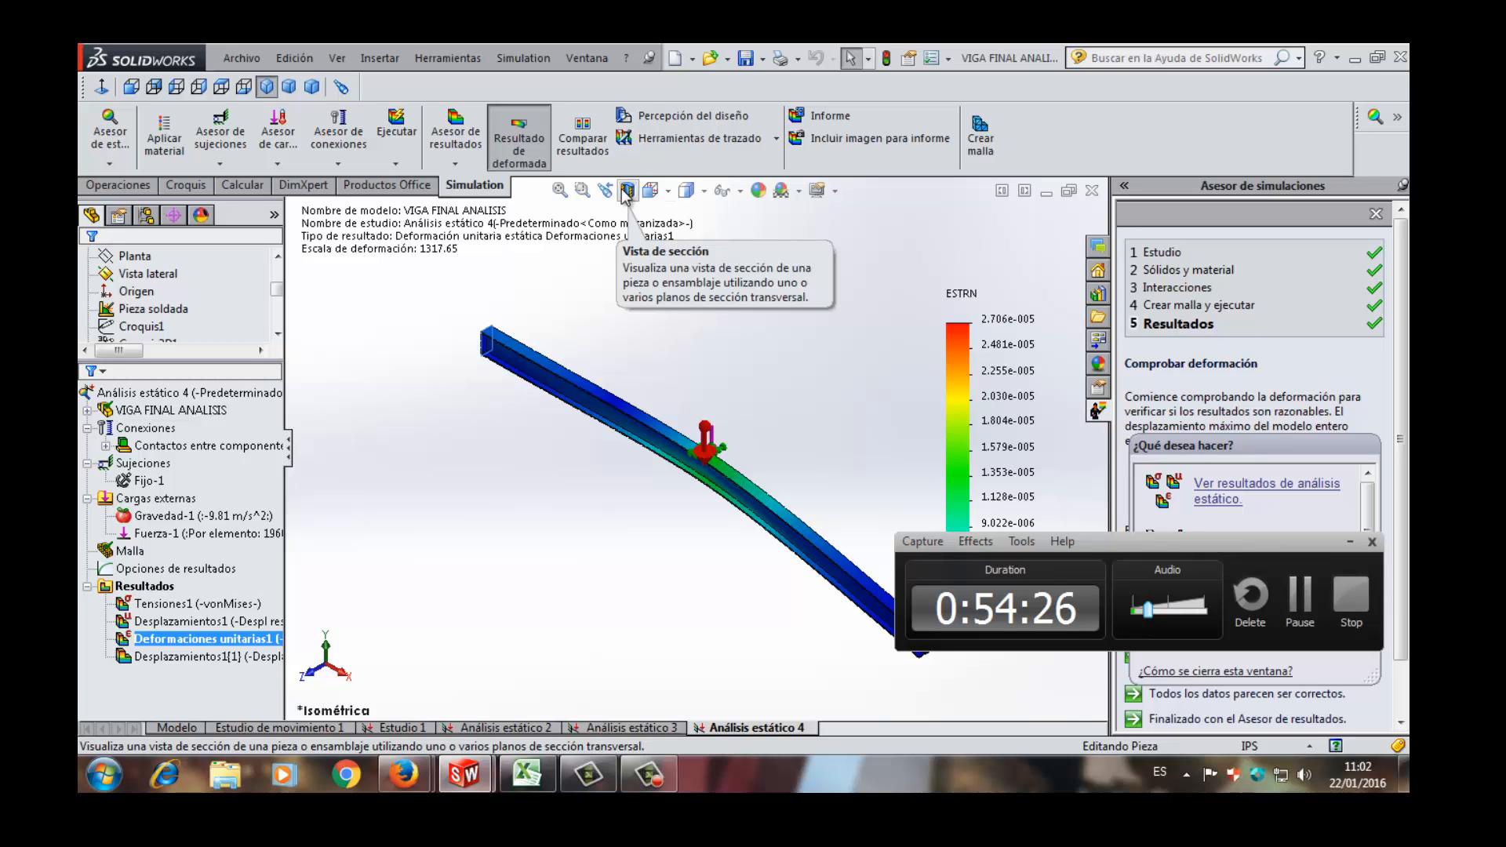
- Switch to the Análisis estático 2 study and examine its fixtures and the load at the beam's free end
{"action": "left_click", "coordinate": [524, 780]}
{"action": "left_click", "coordinate": [524, 780]}
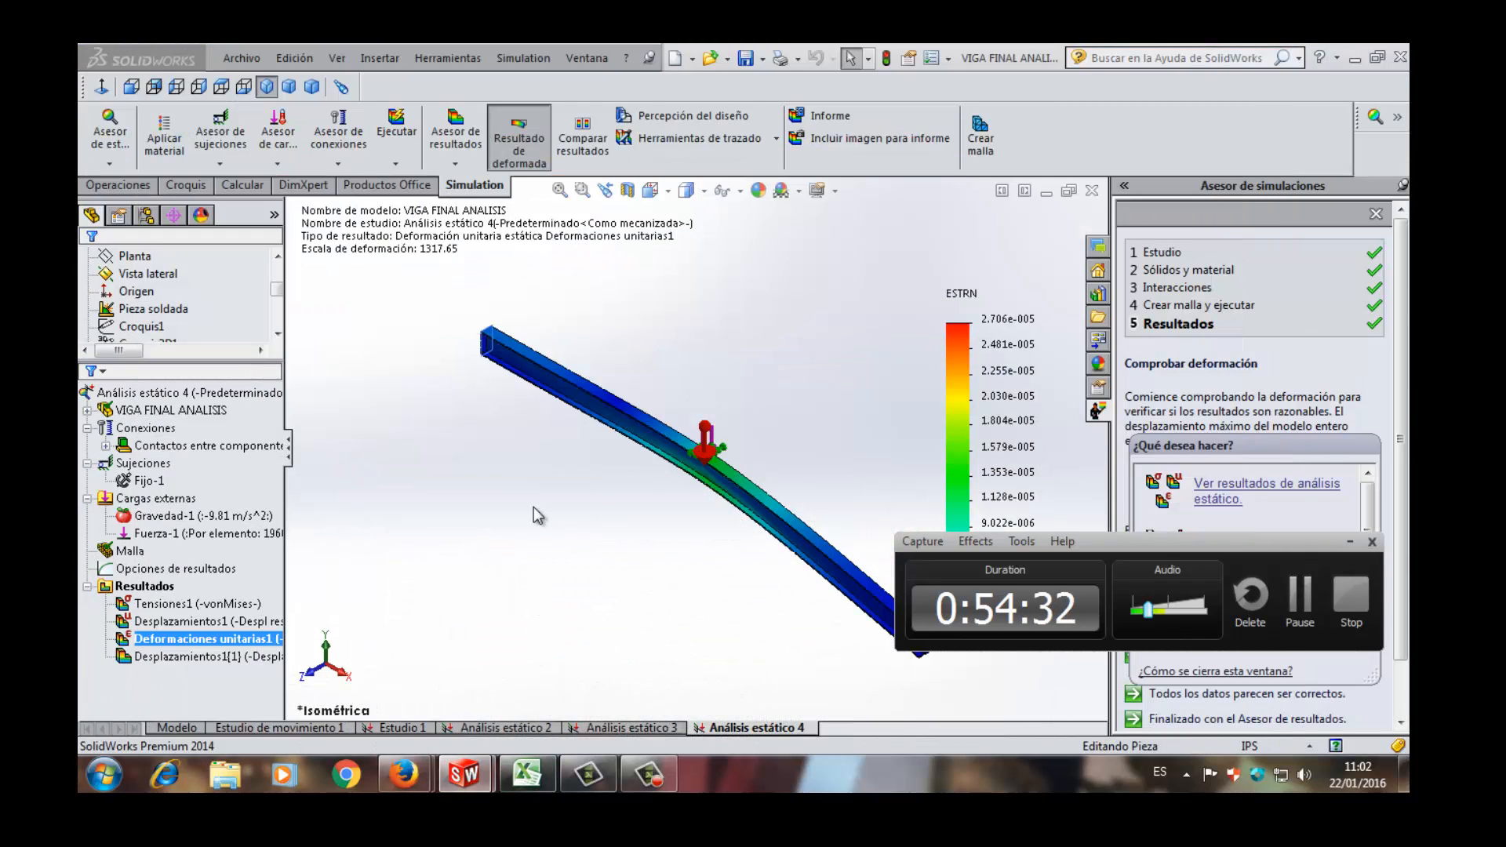
{"action": "left_click", "coordinate": [496, 725]}
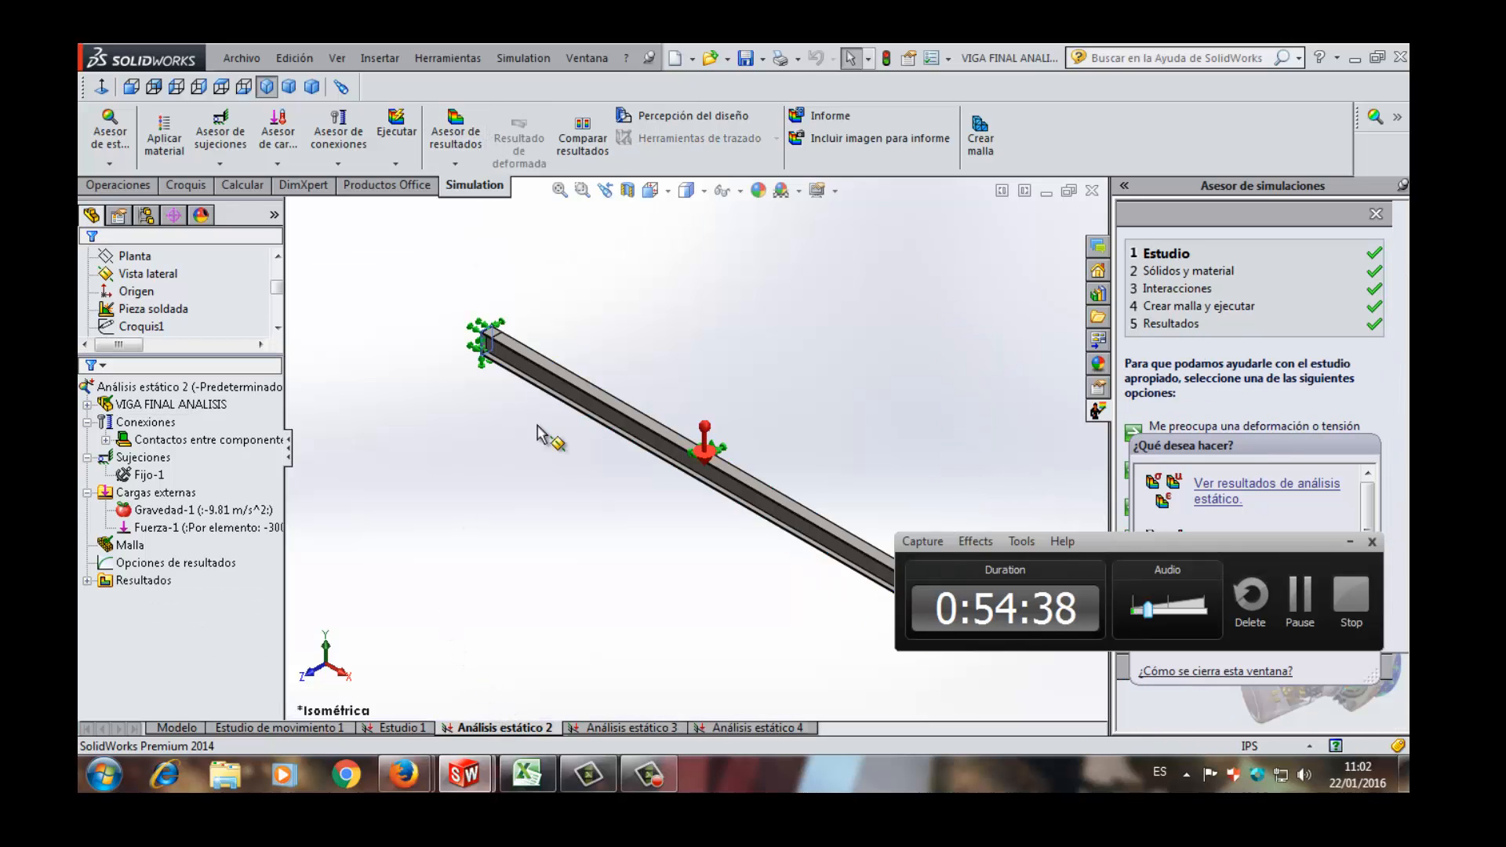
{"action": "scroll", "coordinate": [561, 515], "scroll_direction": "up", "scroll_amount": 5}
{"action": "scroll", "coordinate": [825, 491], "scroll_direction": "down", "scroll_amount": 3}
{"action": "scroll", "coordinate": [825, 490], "scroll_direction": "down", "scroll_amount": 6}
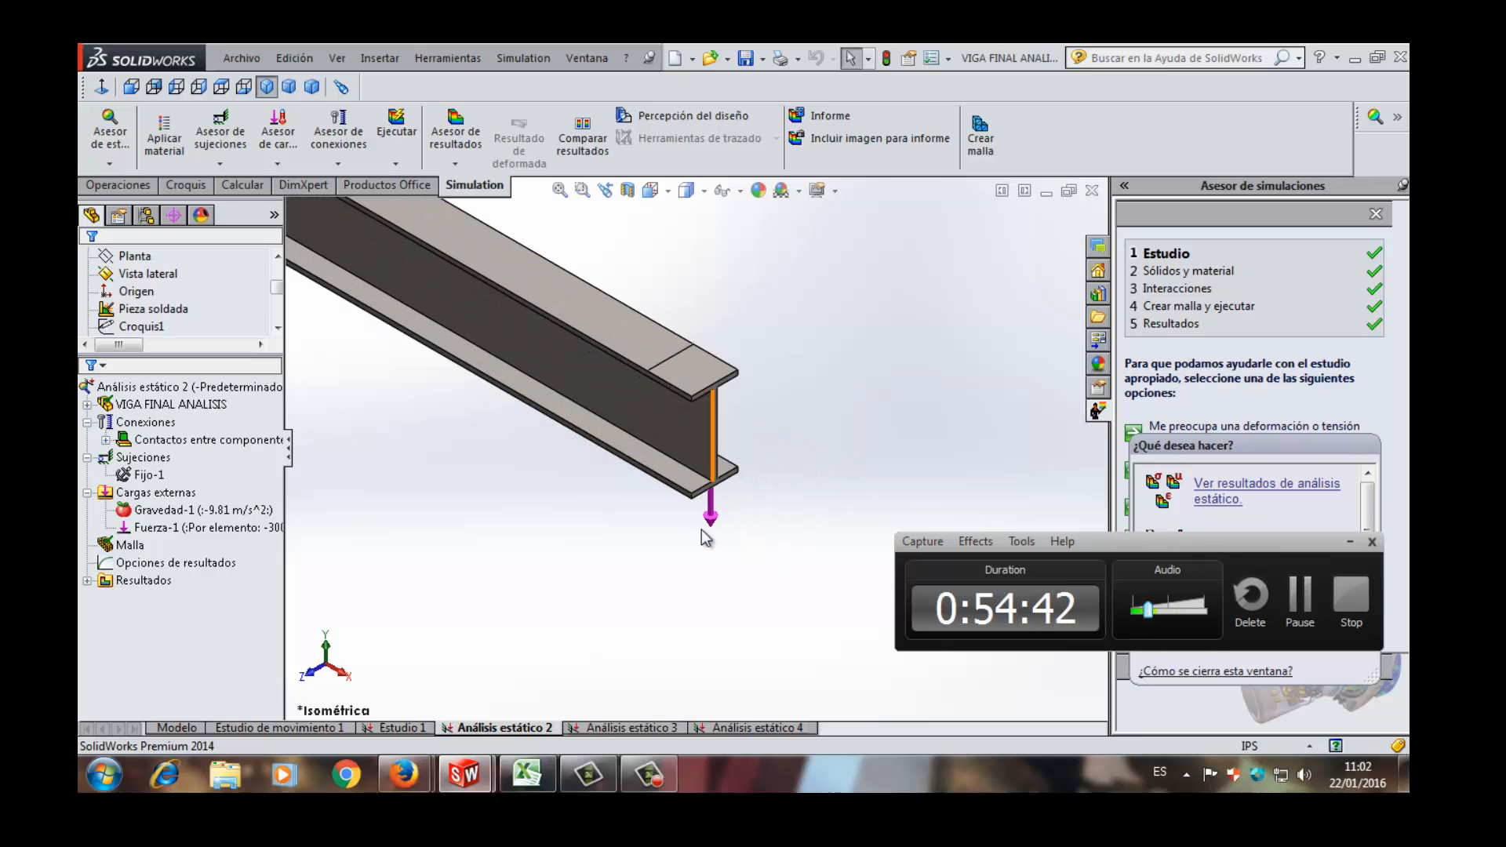
{"action": "scroll", "coordinate": [720, 533], "scroll_direction": "down", "scroll_amount": 3}
{"action": "scroll", "coordinate": [719, 533], "scroll_direction": "up", "scroll_amount": 3}
{"action": "scroll", "coordinate": [720, 534], "scroll_direction": "up", "scroll_amount": 8}
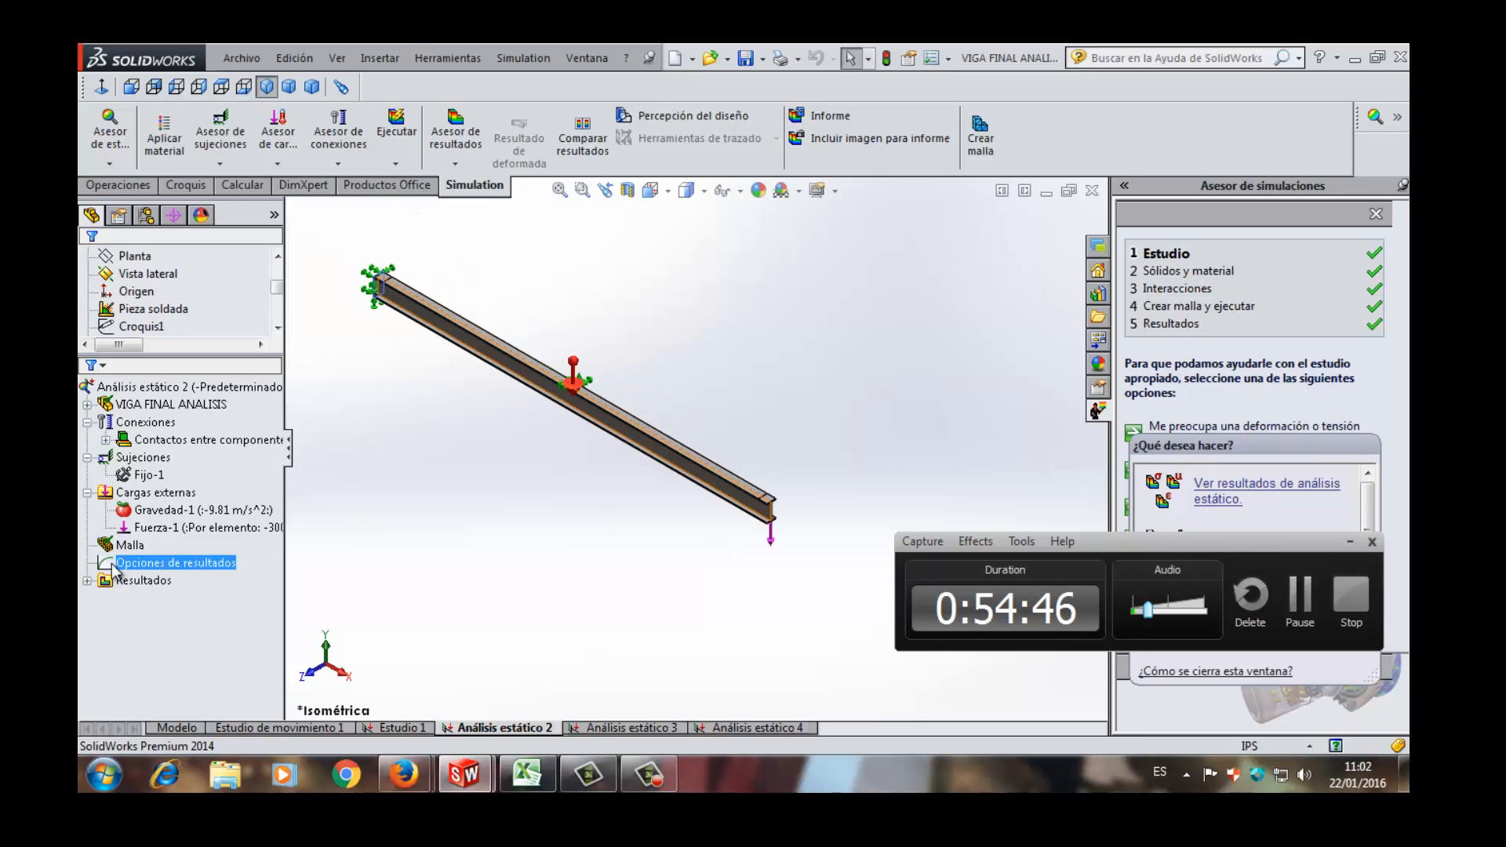
- Display the Desplazamientos1 displacement plot from the results of the Análisis estático 2 study
{"action": "left_click", "coordinate": [141, 580]}
{"action": "left_click", "coordinate": [87, 581]}
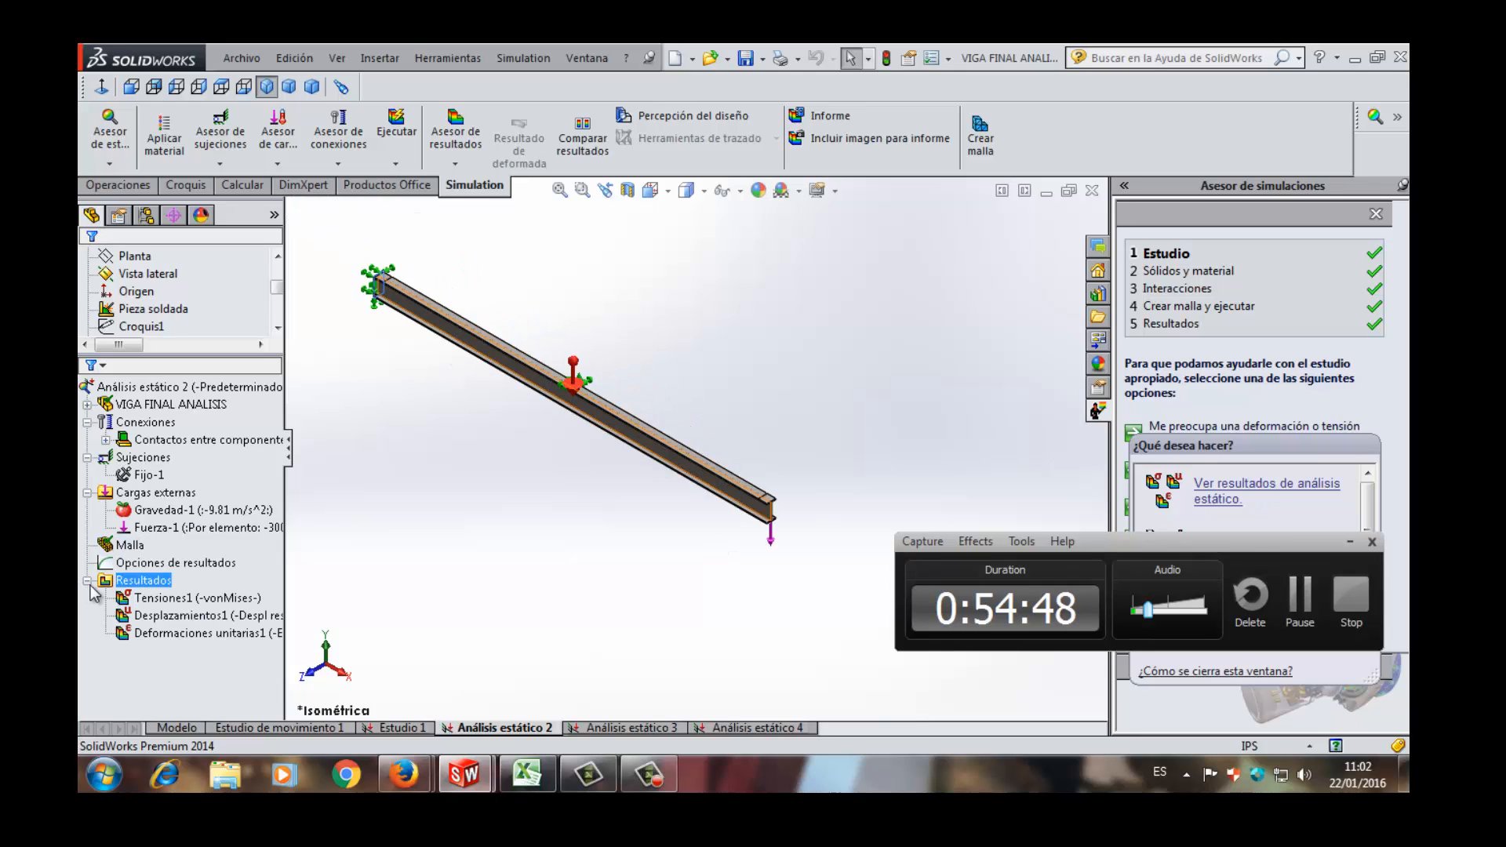
{"action": "left_click", "coordinate": [87, 581]}
{"action": "left_click", "coordinate": [149, 475]}
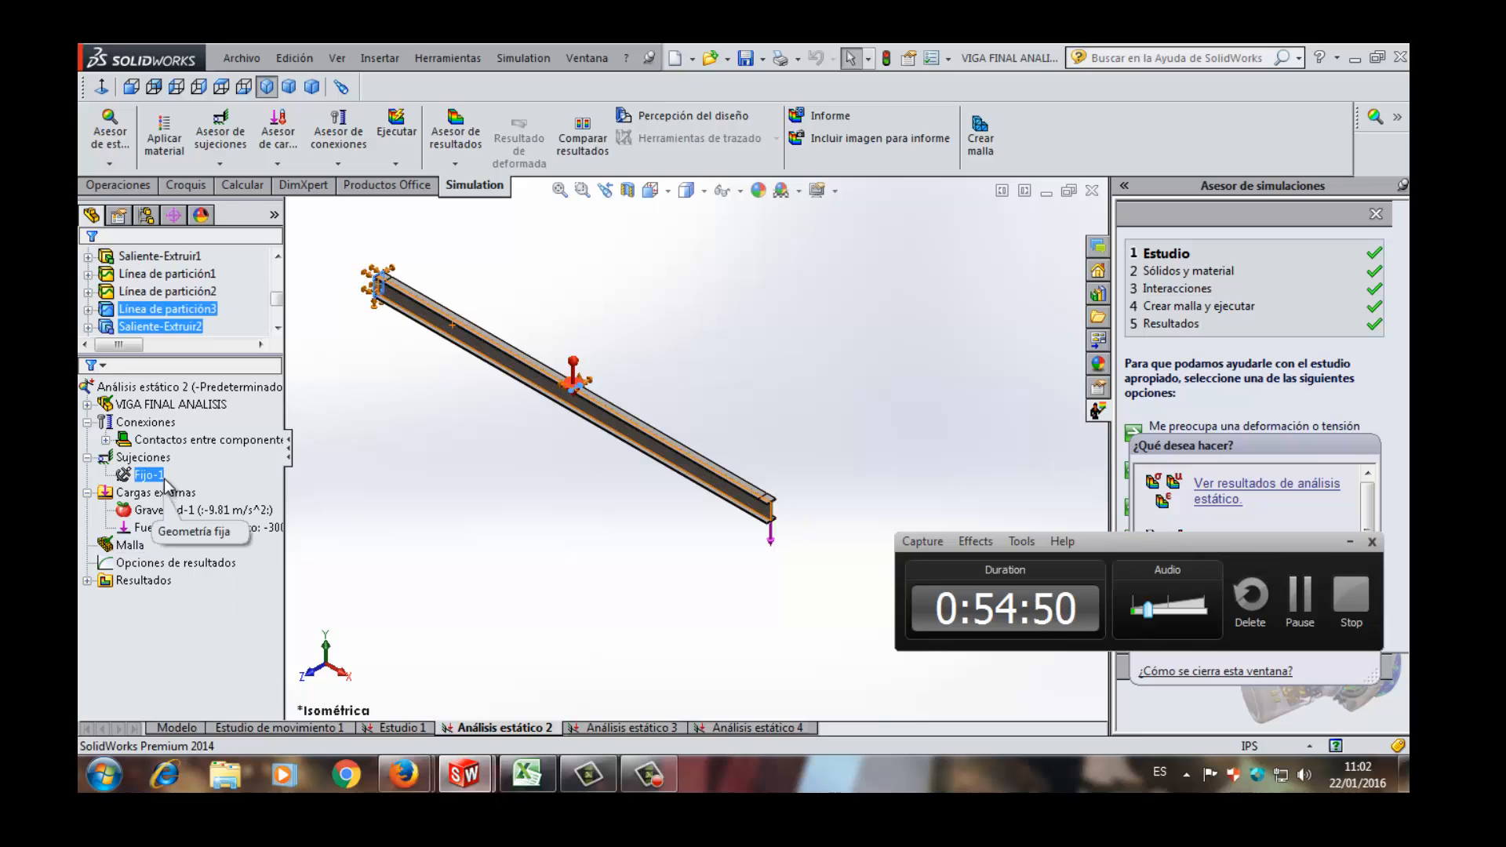
{"action": "left_click", "coordinate": [123, 582]}
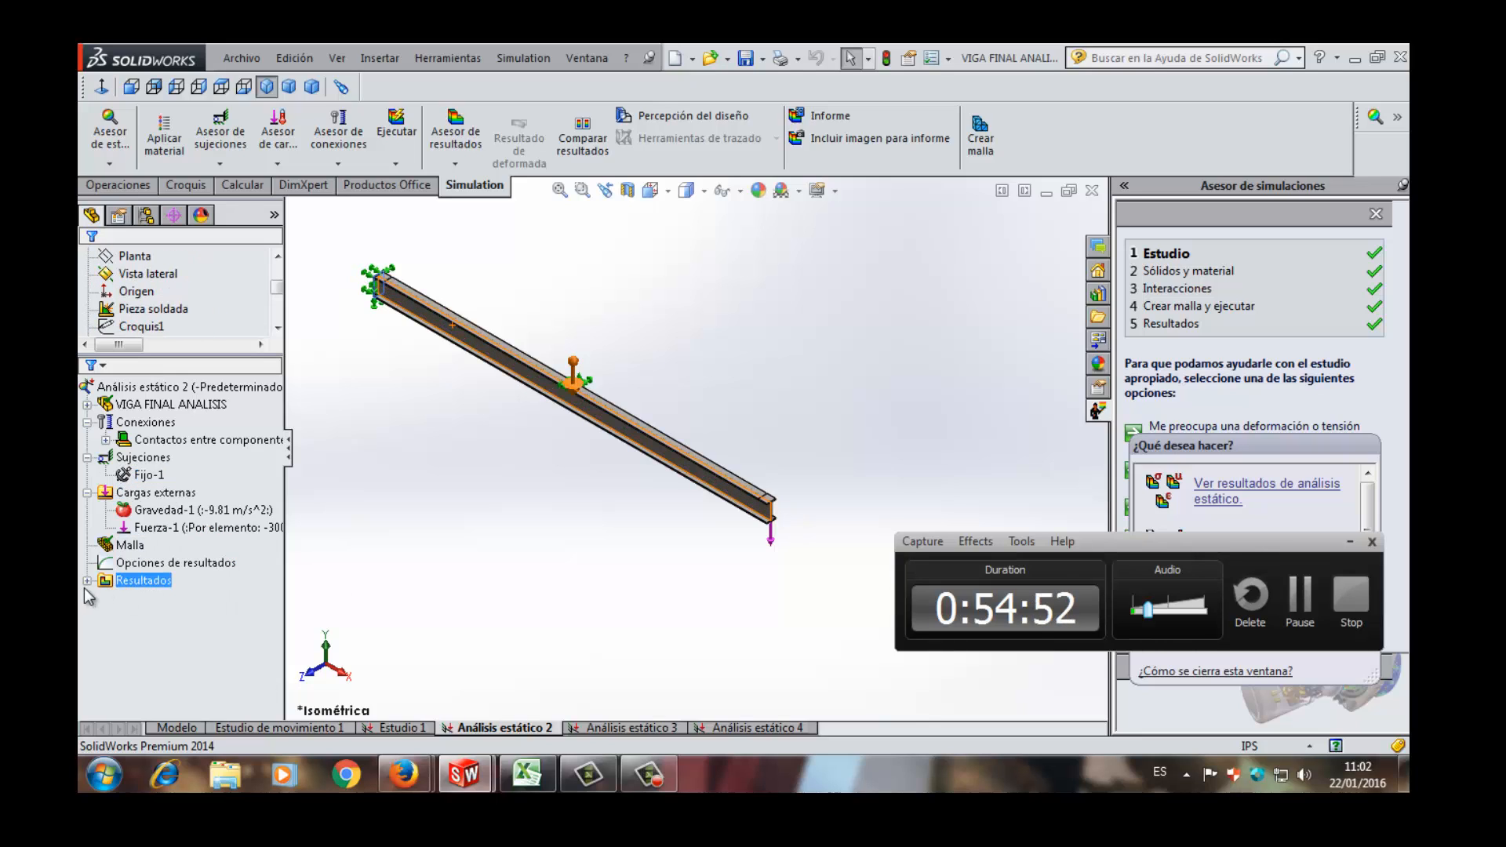
{"action": "left_click", "coordinate": [87, 581]}
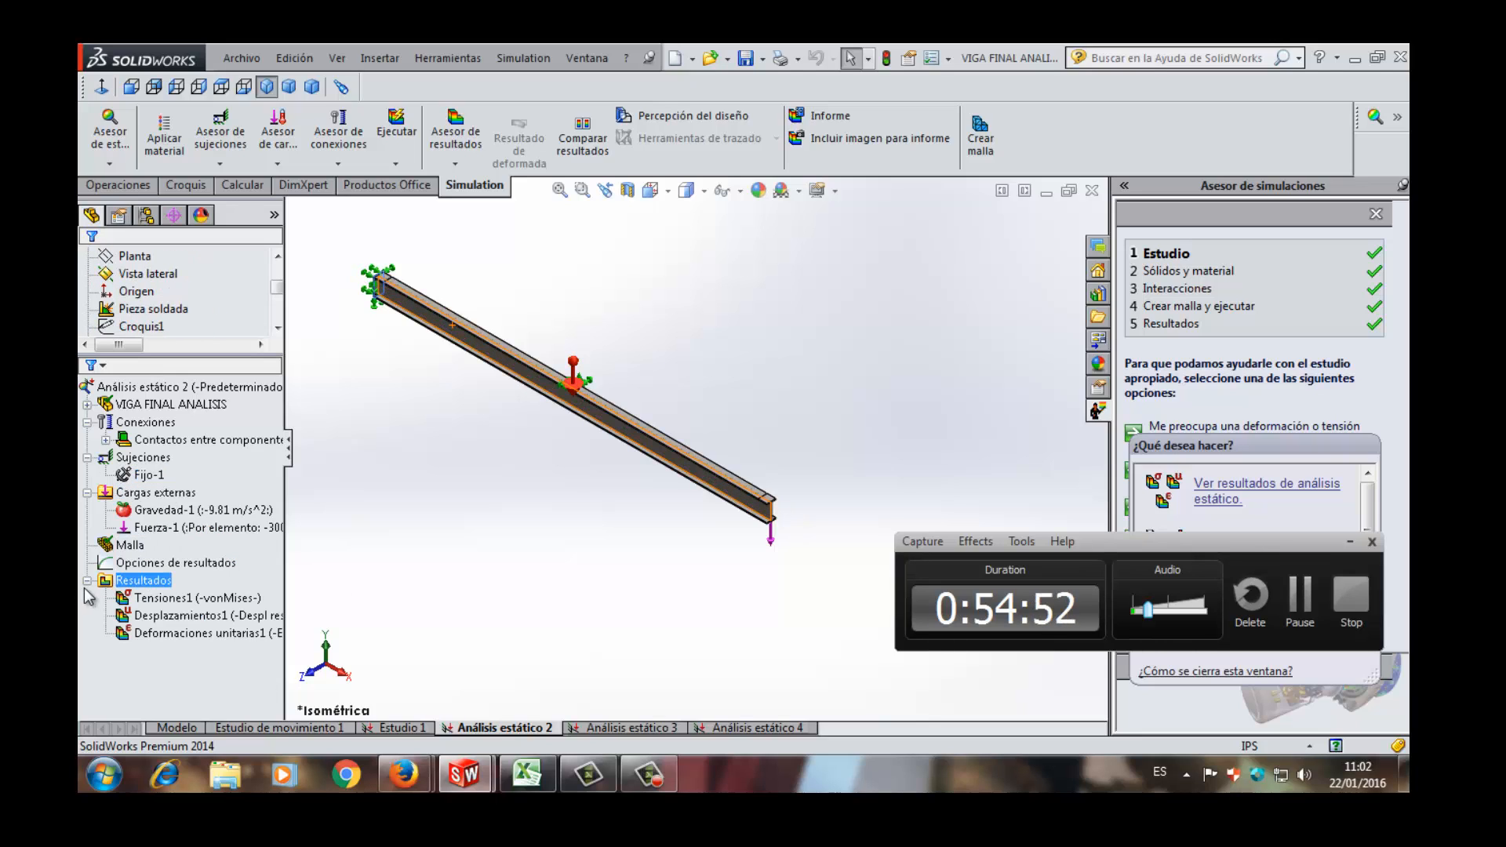
{"action": "left_click", "coordinate": [189, 616]}
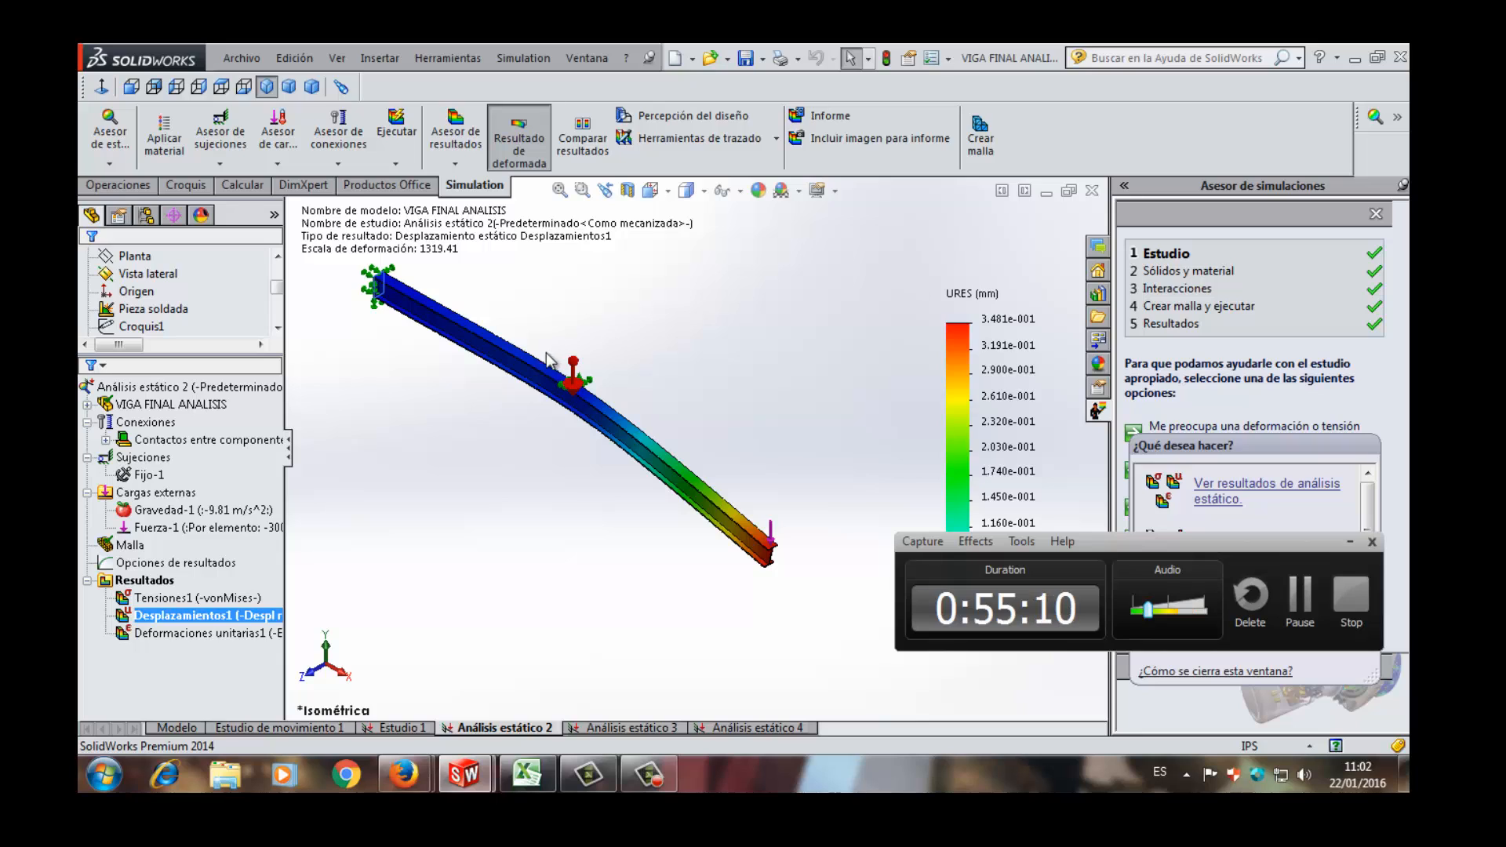
- Examine the beam's deflected shape and displacement color scale from the fixed end past the mid-beam support to the loaded free end
{"action": "scroll", "coordinate": [806, 229], "scroll_direction": "down", "scroll_amount": 3}
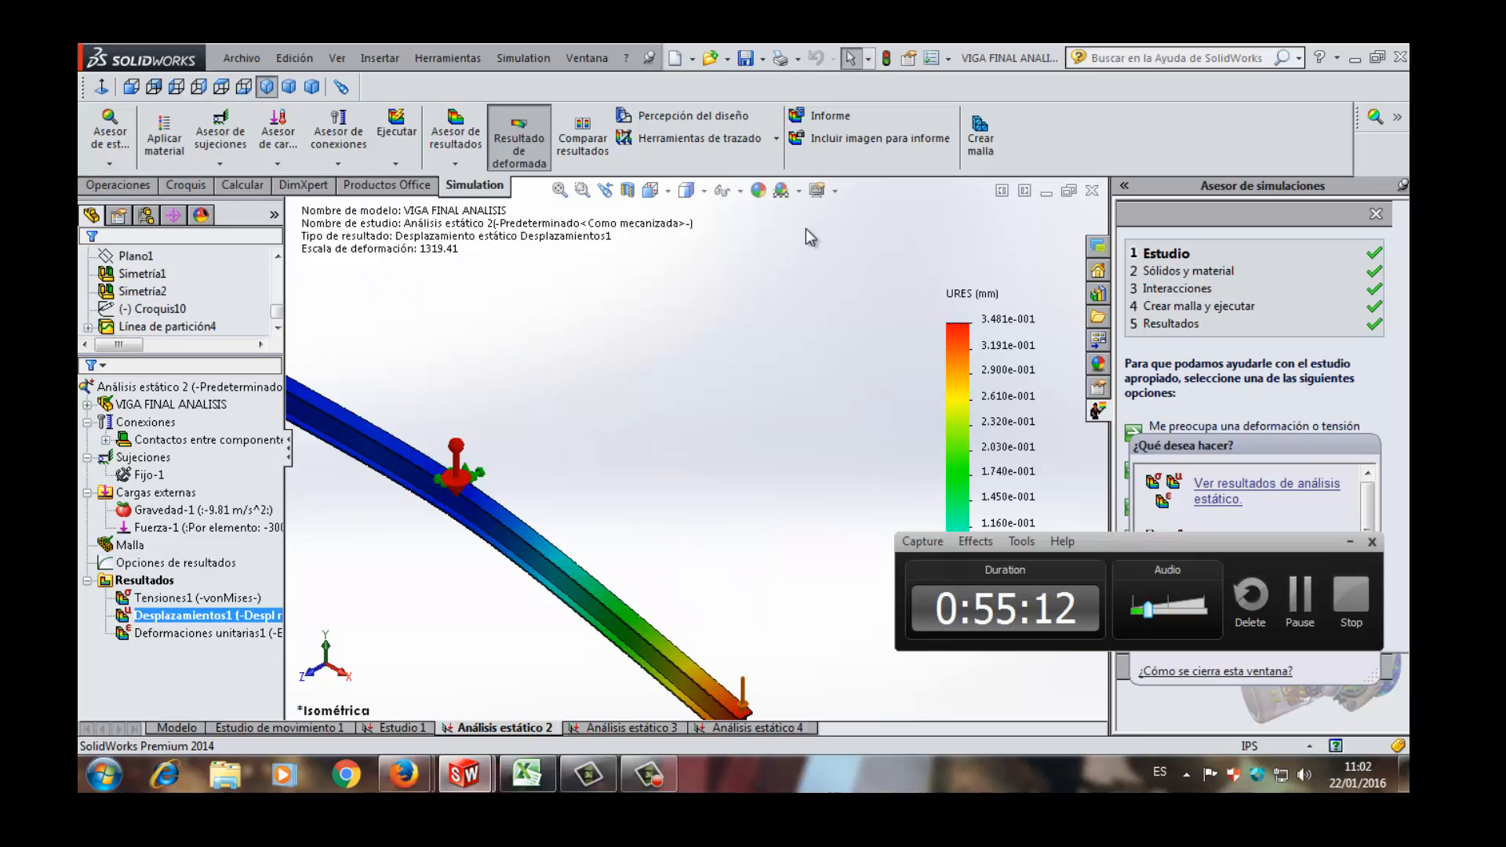
{"action": "scroll", "coordinate": [806, 356], "scroll_direction": "up", "scroll_amount": 3}
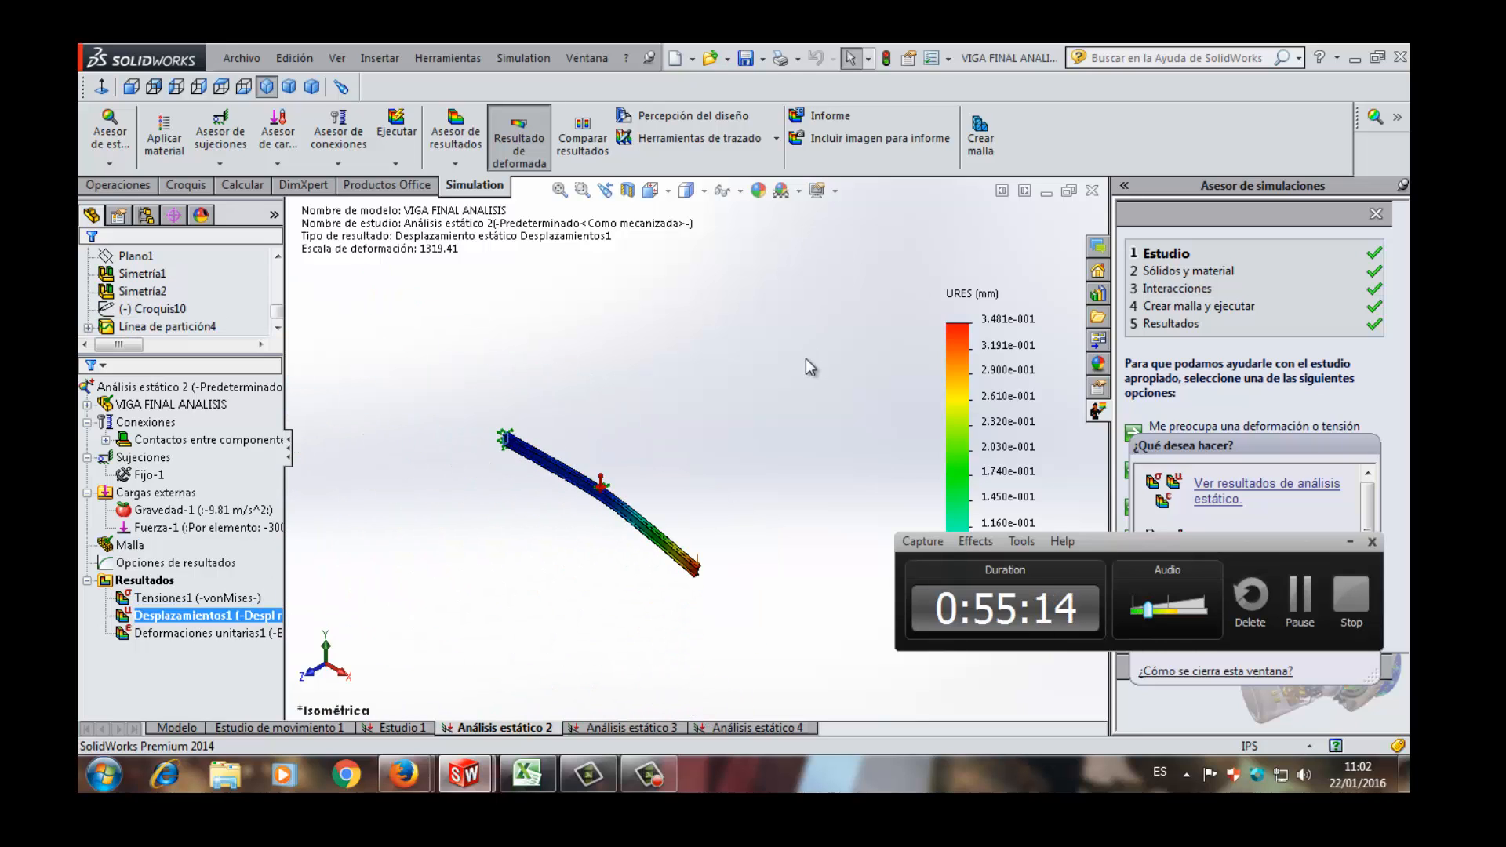
{"action": "scroll", "coordinate": [807, 360], "scroll_direction": "down", "scroll_amount": 3}
{"action": "scroll", "coordinate": [633, 423], "scroll_direction": "up", "scroll_amount": 5}
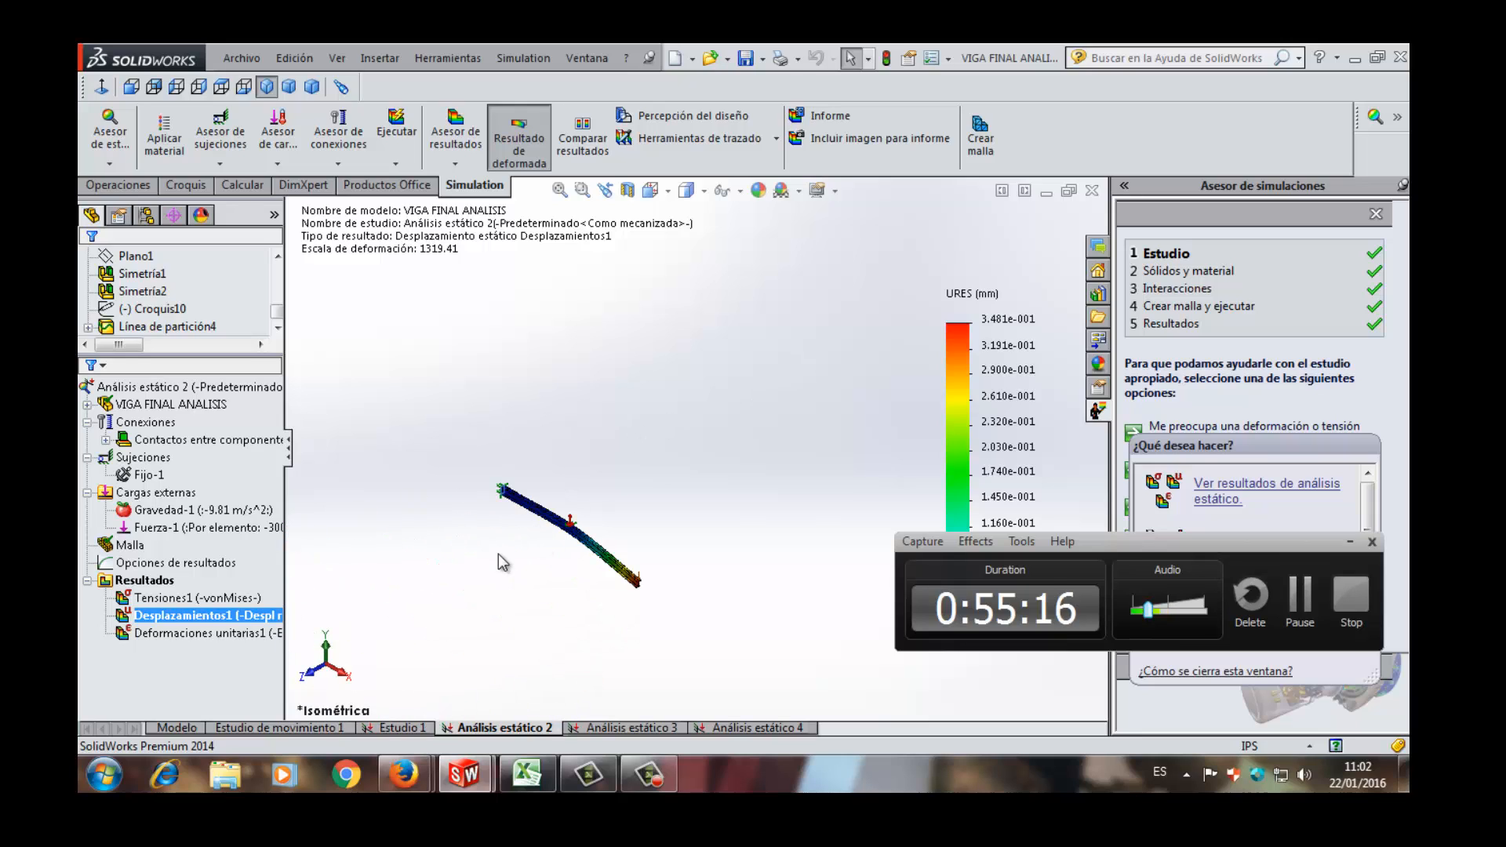
{"action": "scroll", "coordinate": [509, 549], "scroll_direction": "down", "scroll_amount": 2}
{"action": "scroll", "coordinate": [731, 506], "scroll_direction": "down", "scroll_amount": 4}
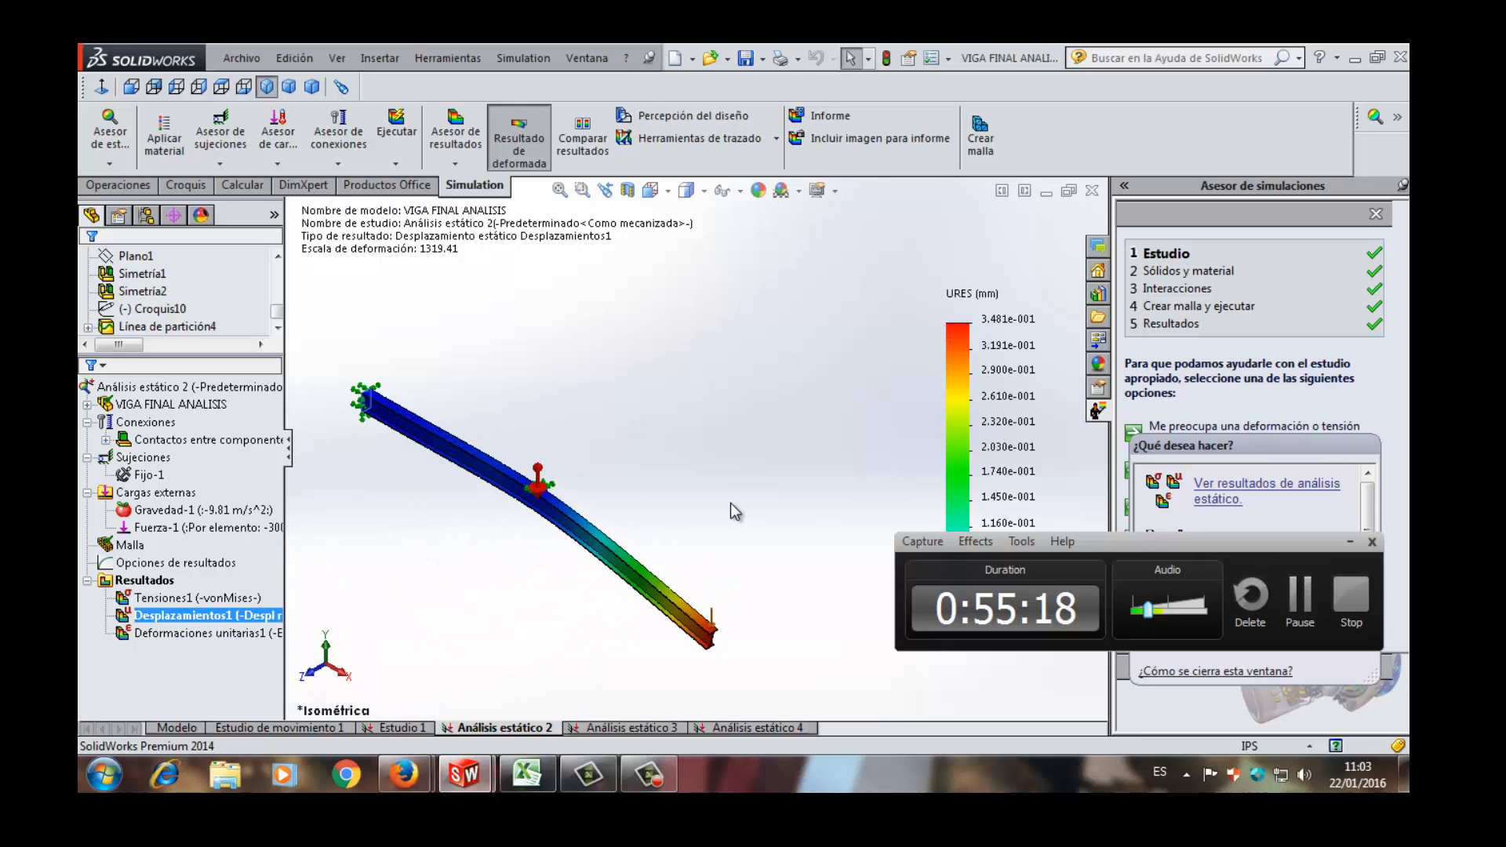
{"action": "scroll", "coordinate": [728, 511], "scroll_direction": "up", "scroll_amount": 2}
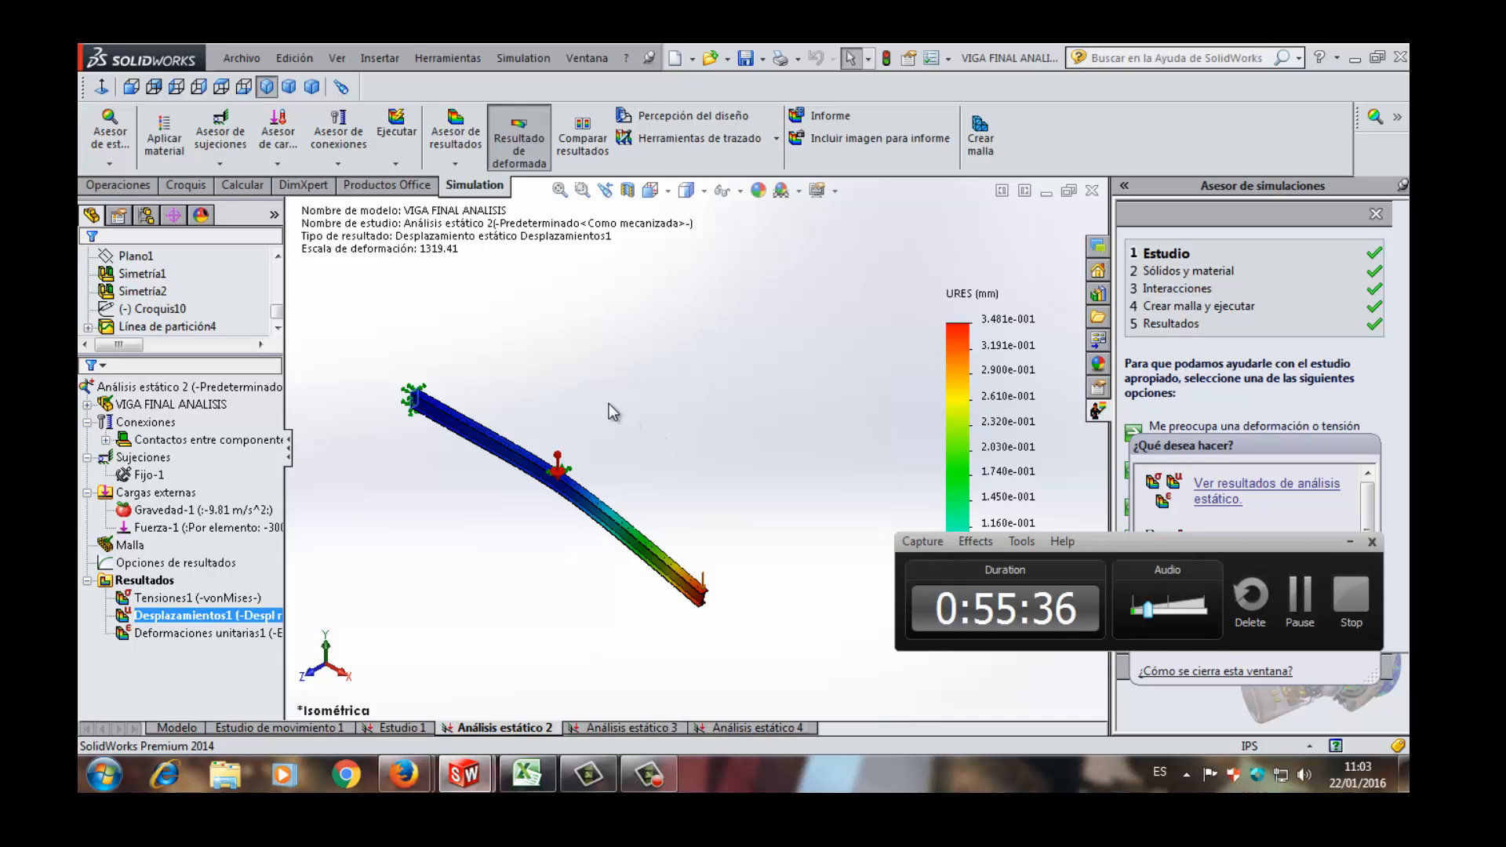
{"action": "scroll", "coordinate": [609, 403], "scroll_direction": "up", "scroll_amount": 2}
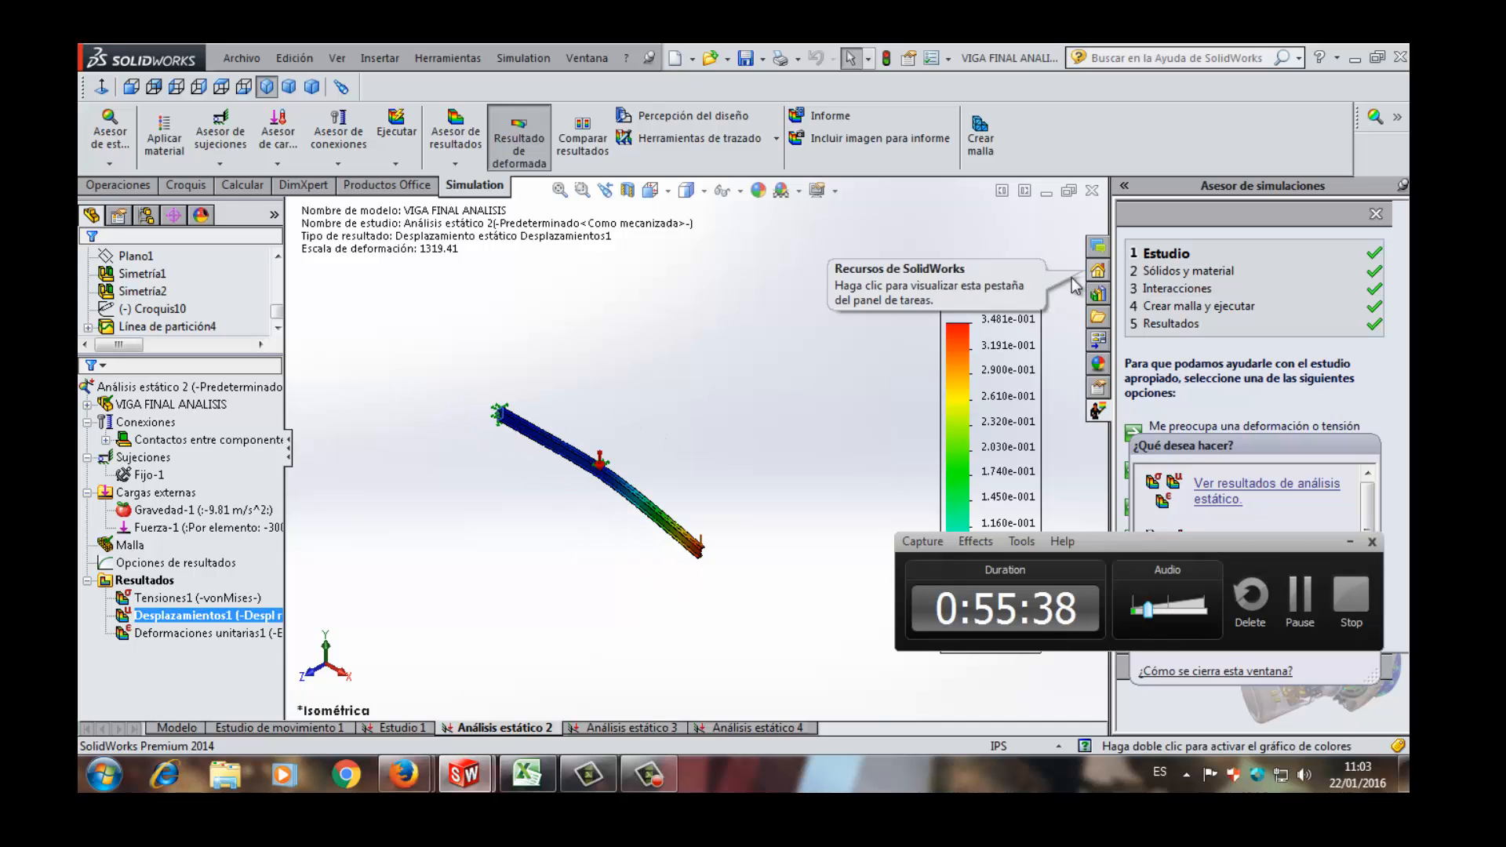
{"action": "scroll", "coordinate": [1009, 299], "scroll_direction": "down", "scroll_amount": 6}
{"action": "scroll", "coordinate": [1008, 355], "scroll_direction": "up", "scroll_amount": 7}
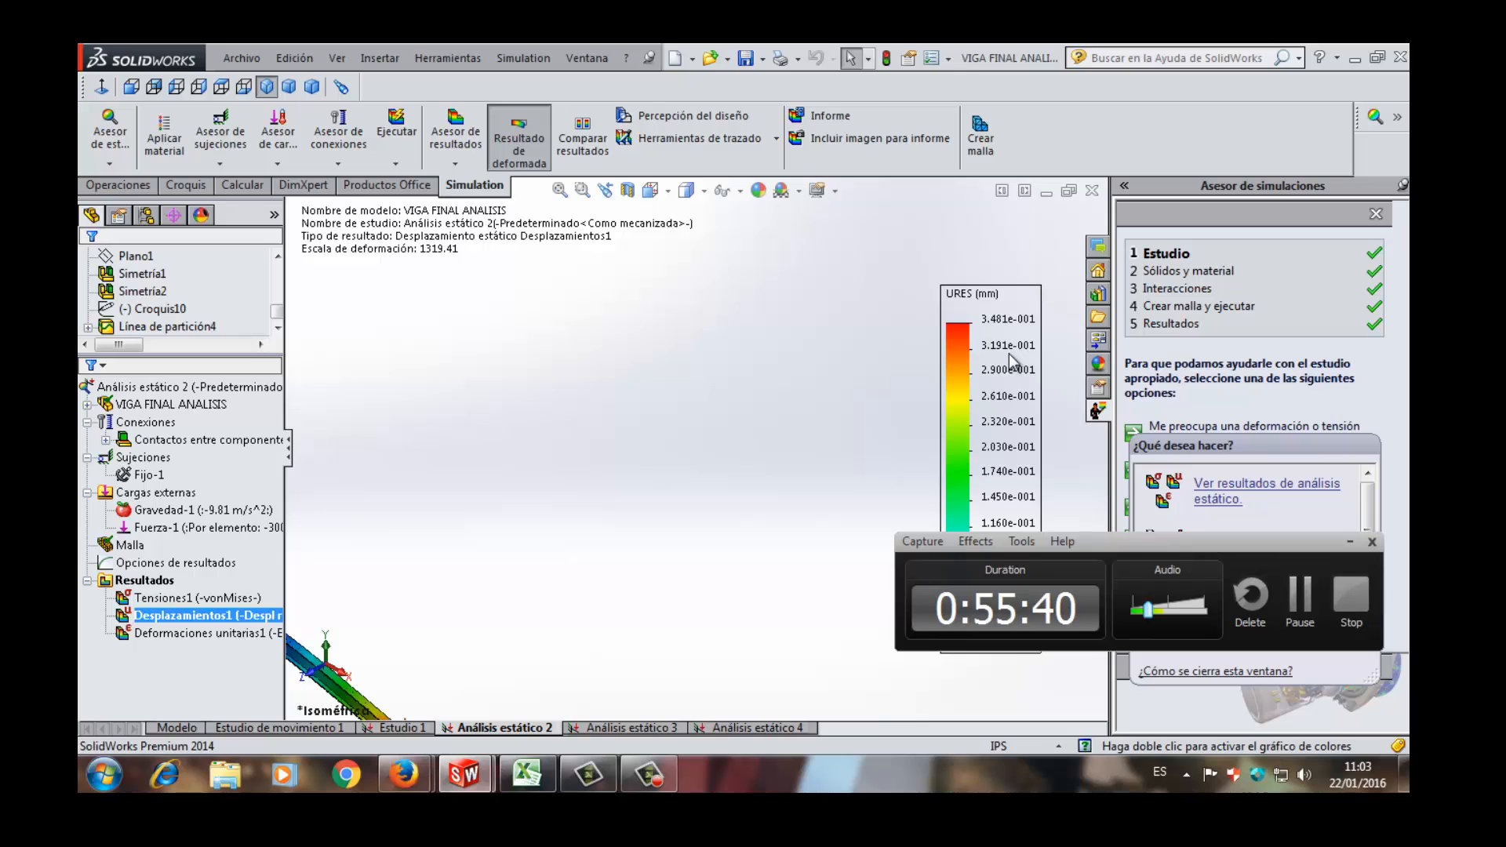
{"action": "scroll", "coordinate": [487, 624], "scroll_direction": "down", "scroll_amount": 3}
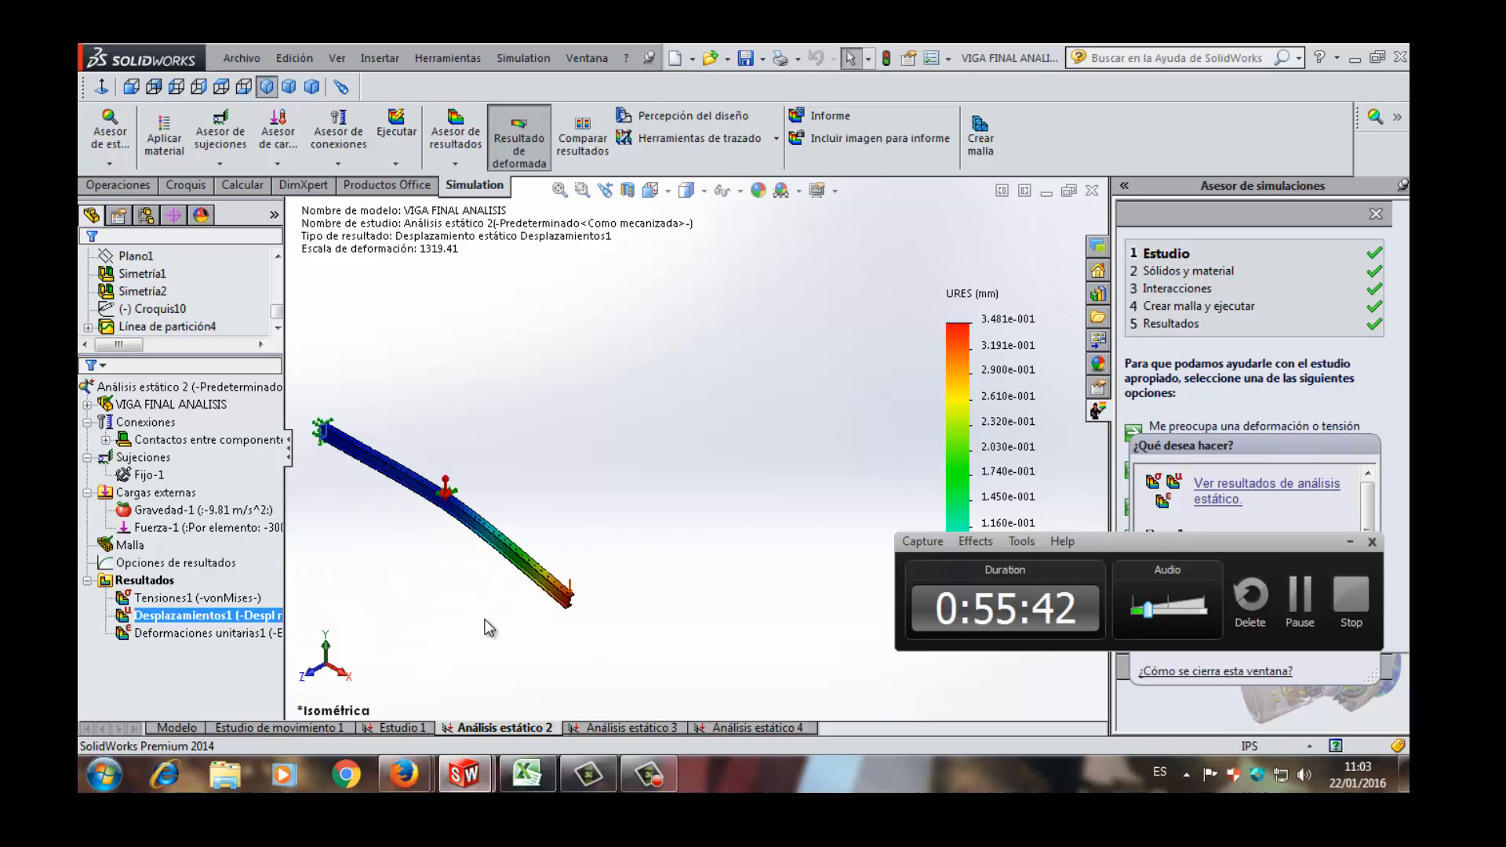
{"action": "scroll", "coordinate": [359, 414], "scroll_direction": "up", "scroll_amount": 2}
{"action": "scroll", "coordinate": [428, 347], "scroll_direction": "down", "scroll_amount": 1}
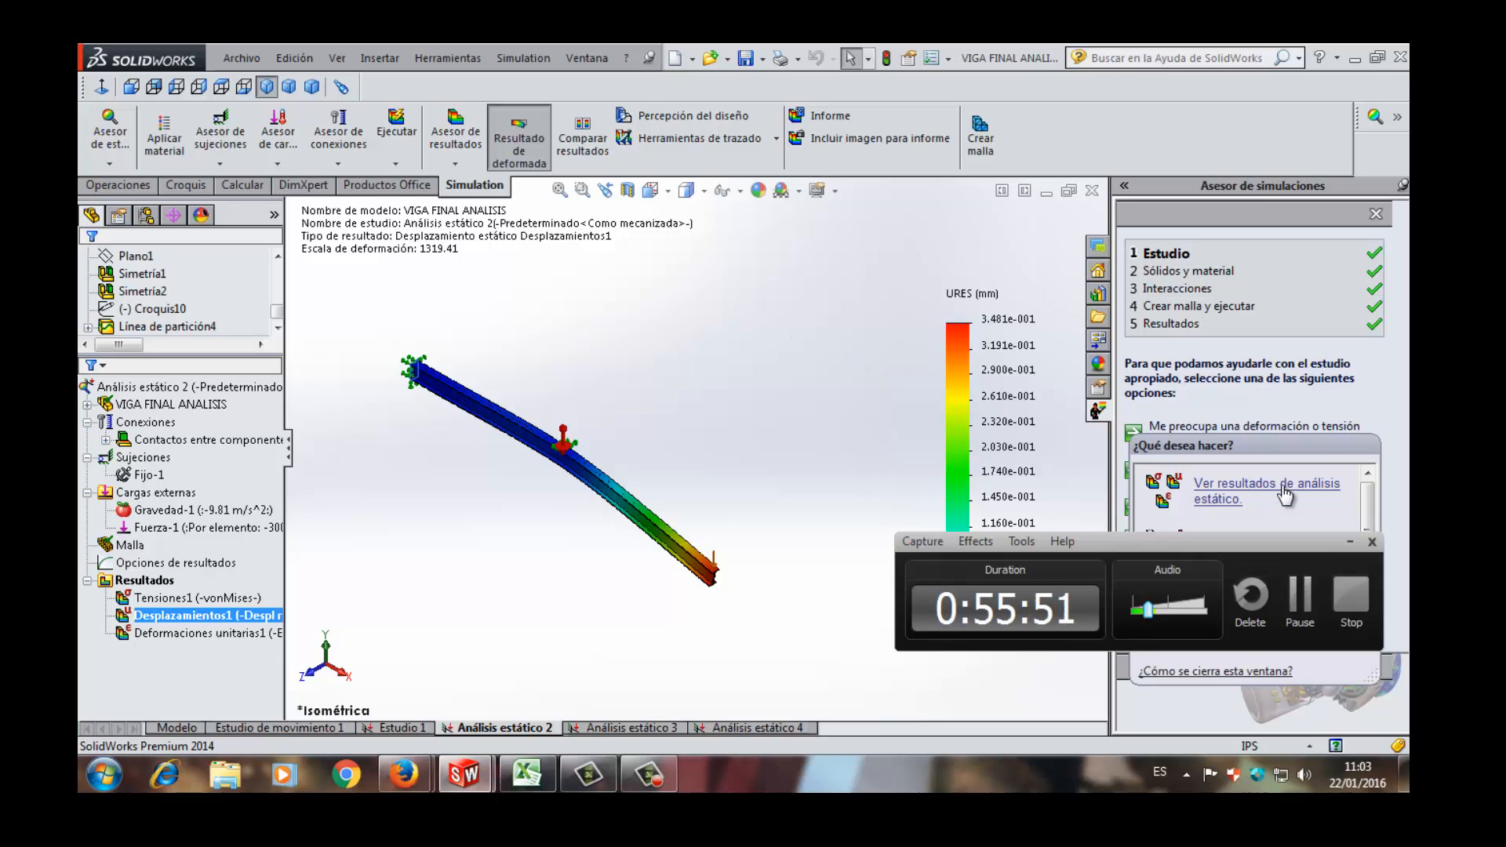
{"action": "left_click", "coordinate": [1303, 605]}
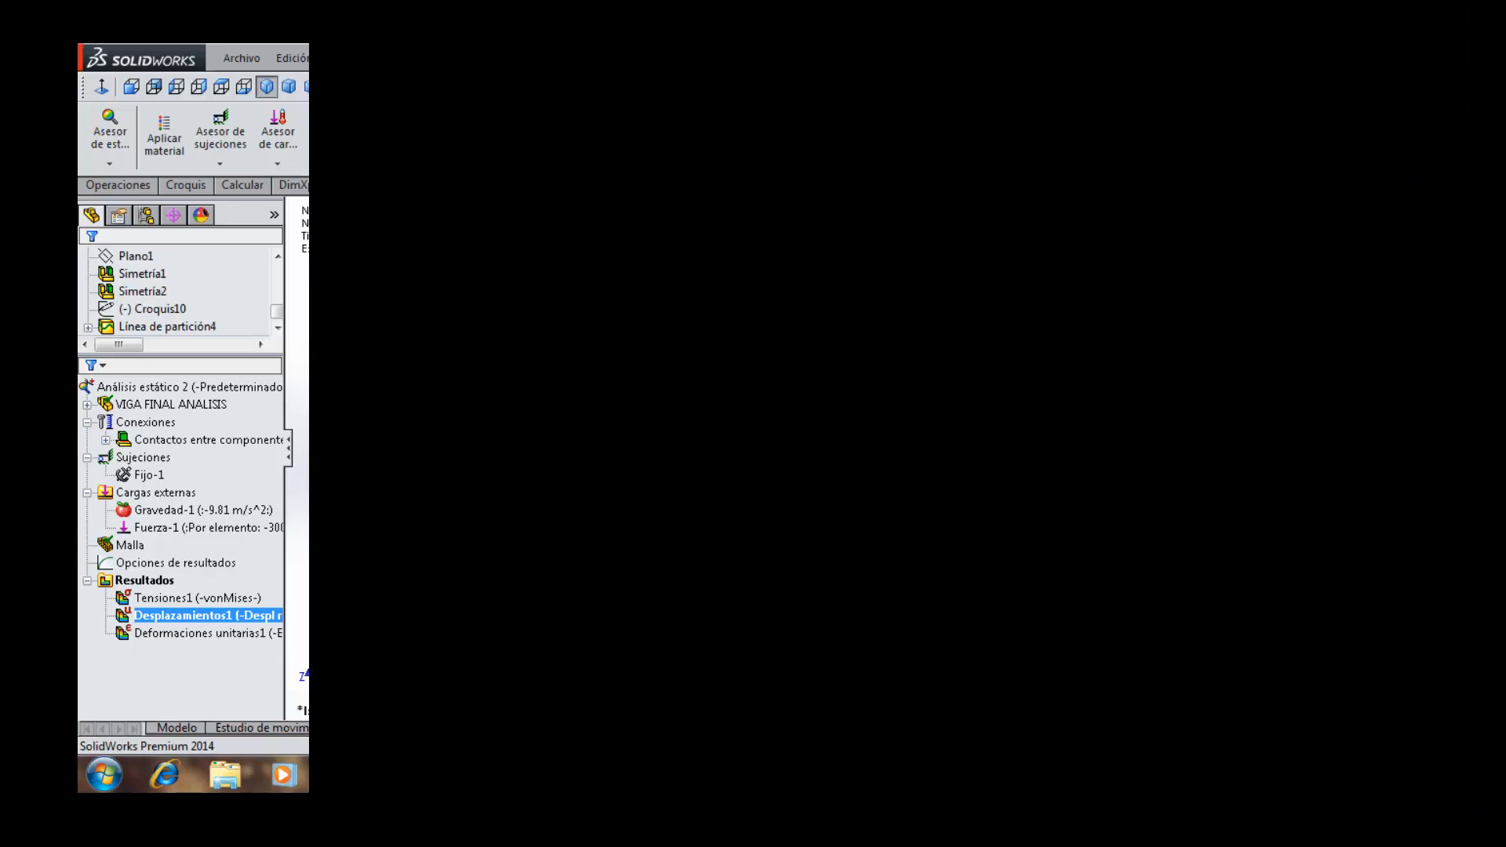